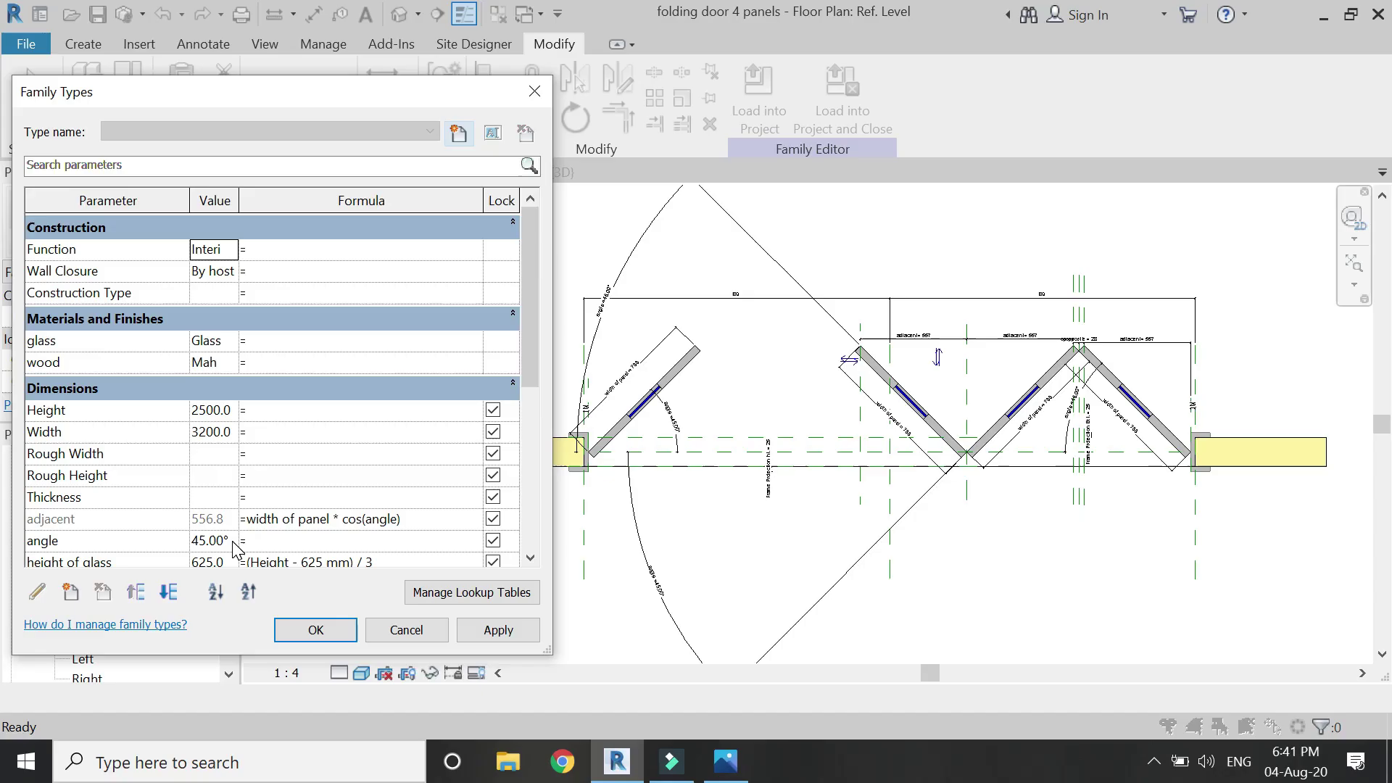
# Step: Enter 0 as the folding door's angle value in Family Types
pyautogui.click(230, 539)
pyautogui.write('0')
pyautogui.press('Tab')
# Step: Apply the 0° folding angle, then flex the panels to 45°
pyautogui.click(471, 633)
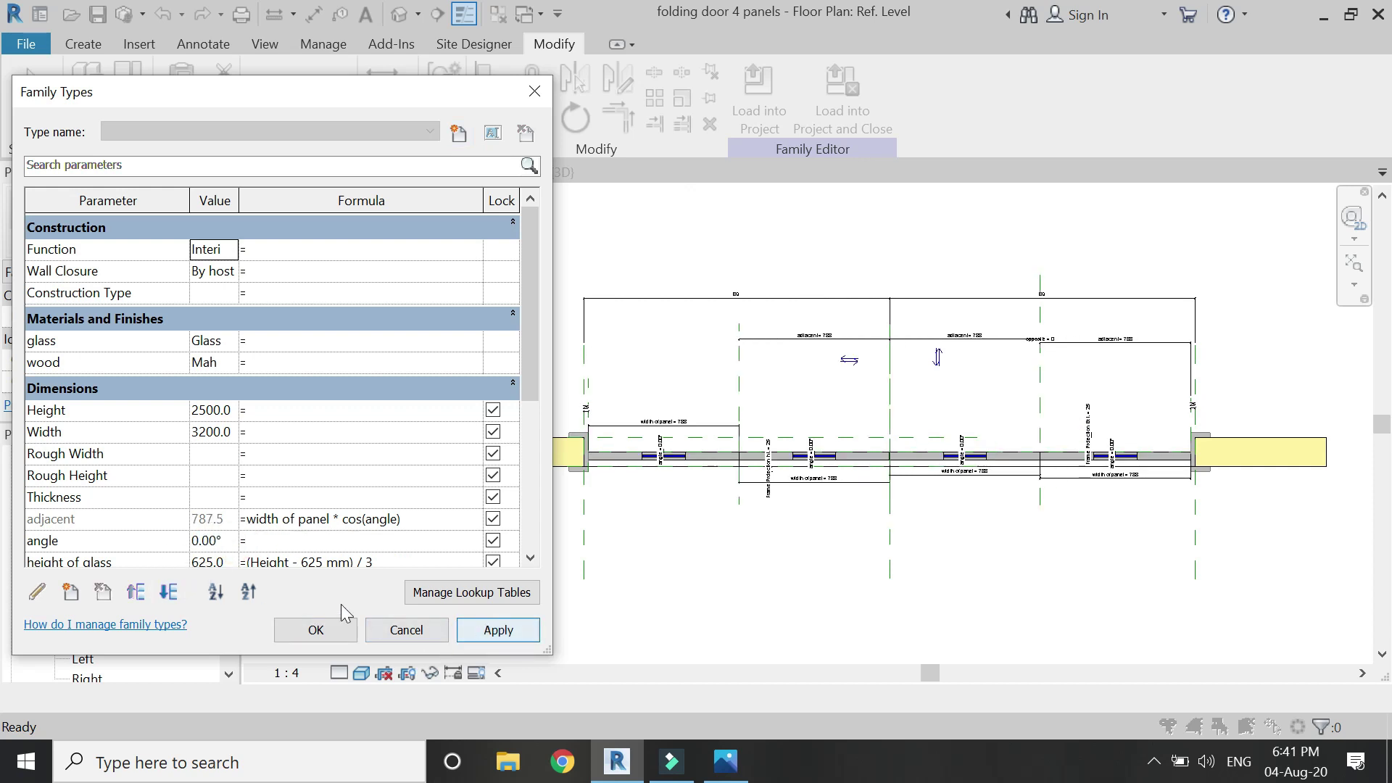
pyautogui.click(227, 537)
pyautogui.doubleClick(227, 537)
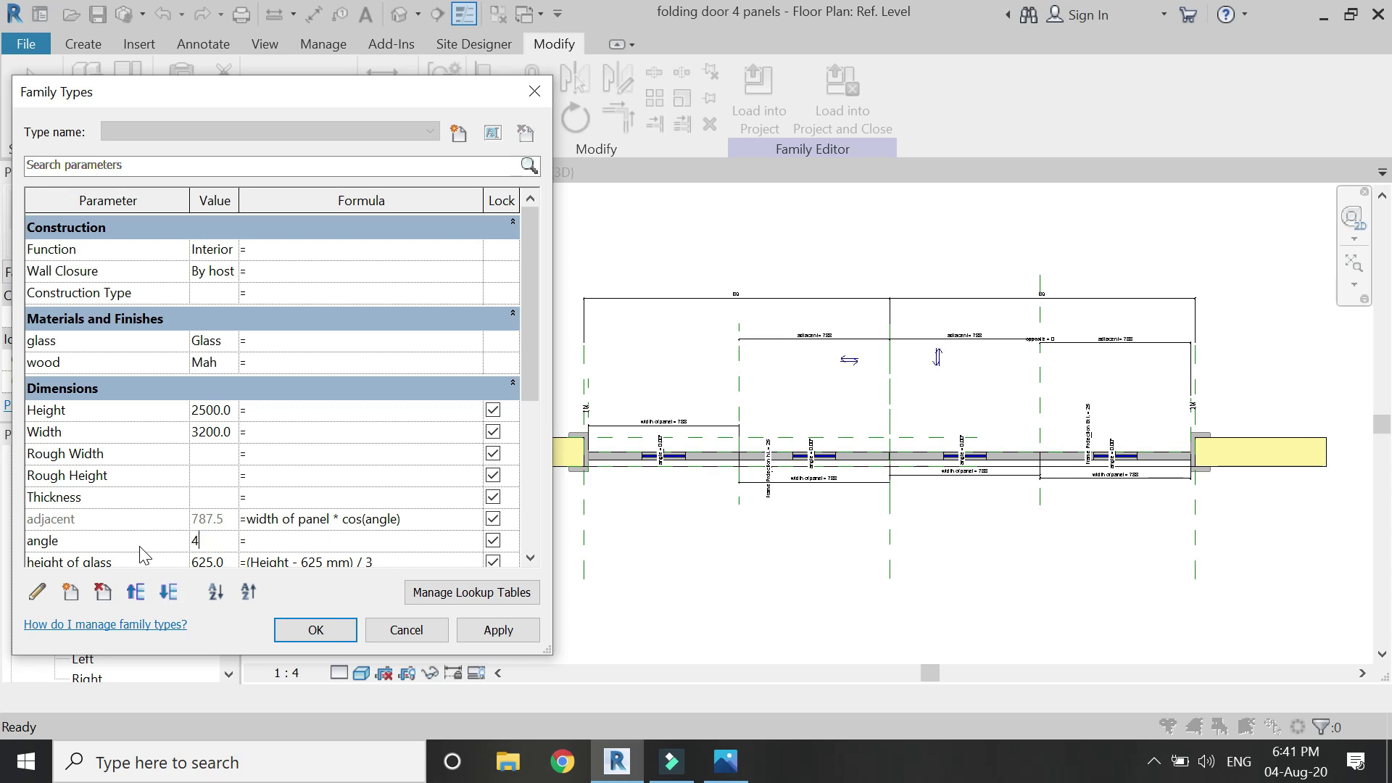
pyautogui.write('45')
pyautogui.press('Tab')
pyautogui.click(497, 629)
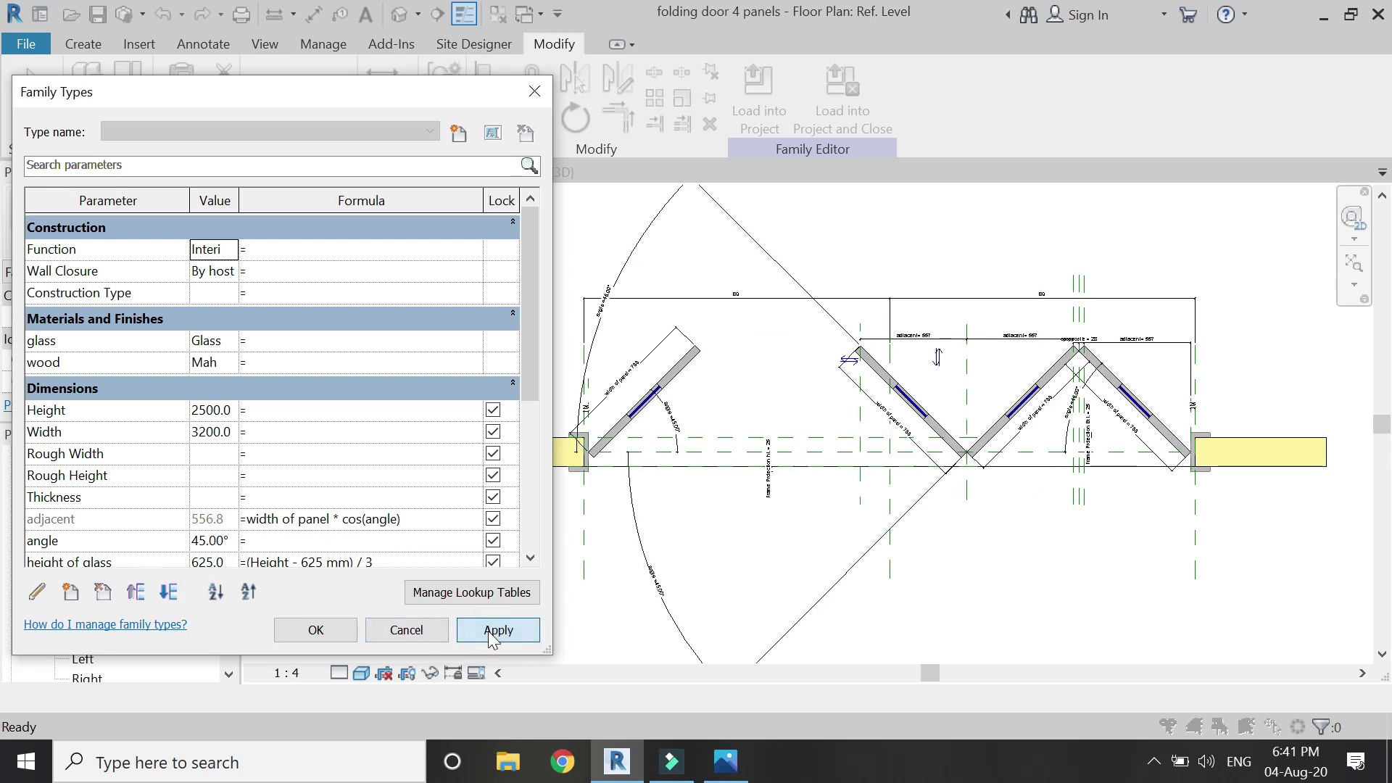
# Step: Flex the folding angle to 90° and then 60°, applying each value
pyautogui.click(231, 540)
pyautogui.write('90')
pyautogui.press('Tab')
pyautogui.click(478, 630)
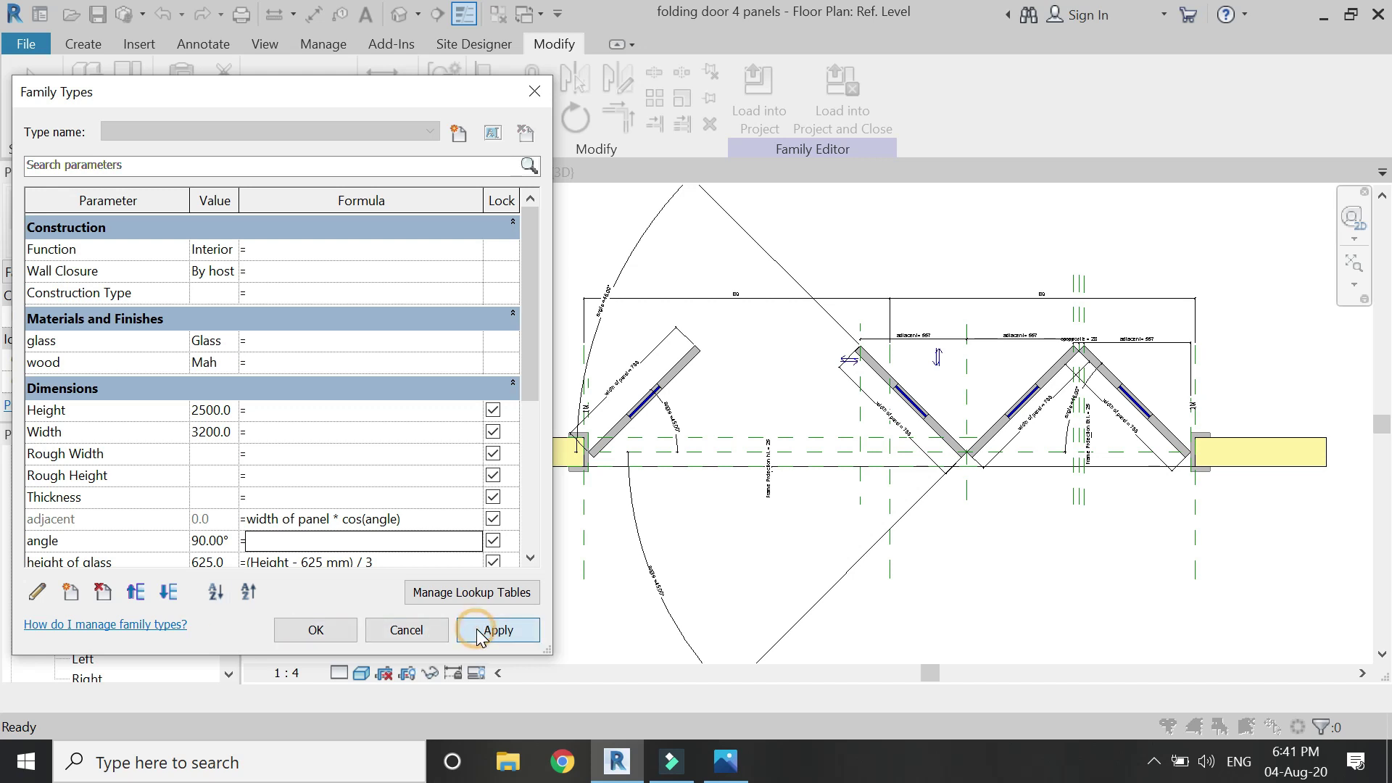
pyautogui.click(227, 540)
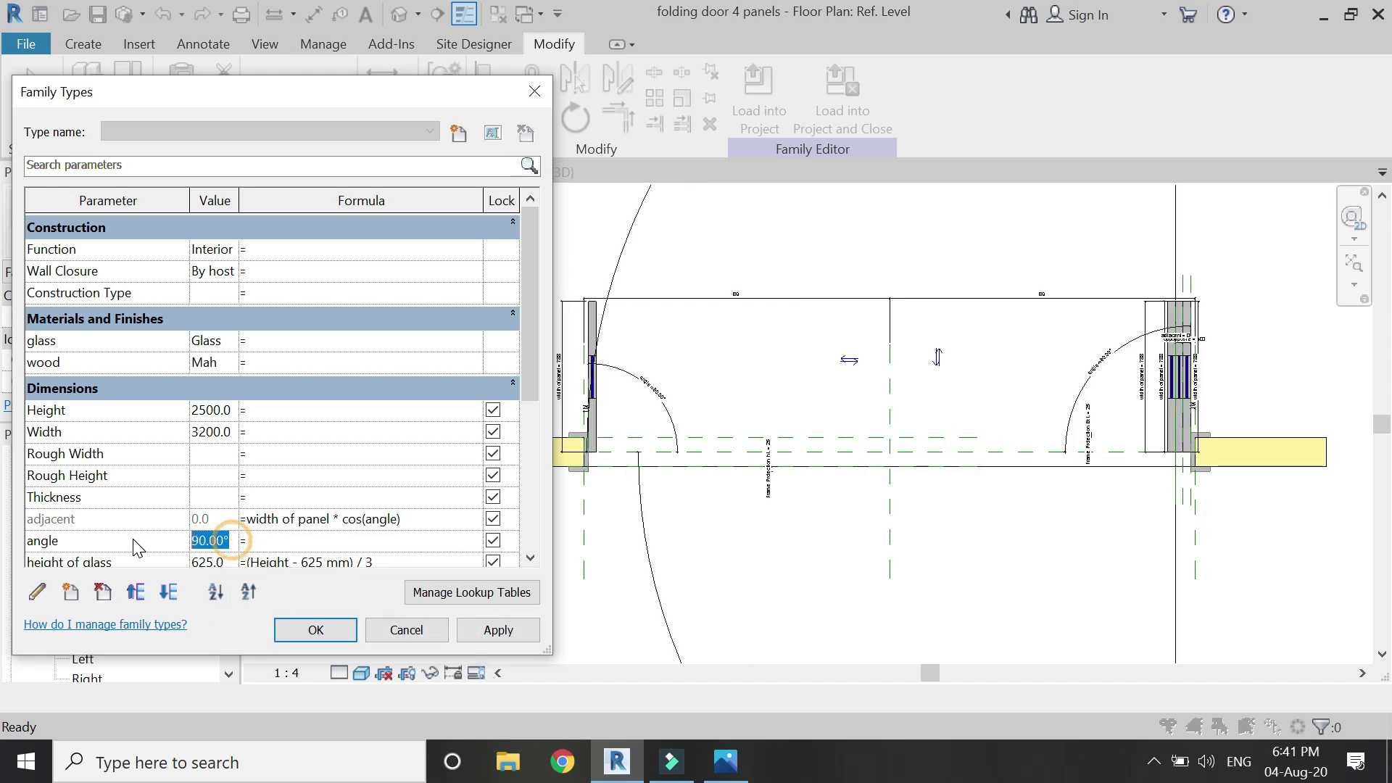
pyautogui.write('60')
pyautogui.press('Tab')
pyautogui.click(497, 630)
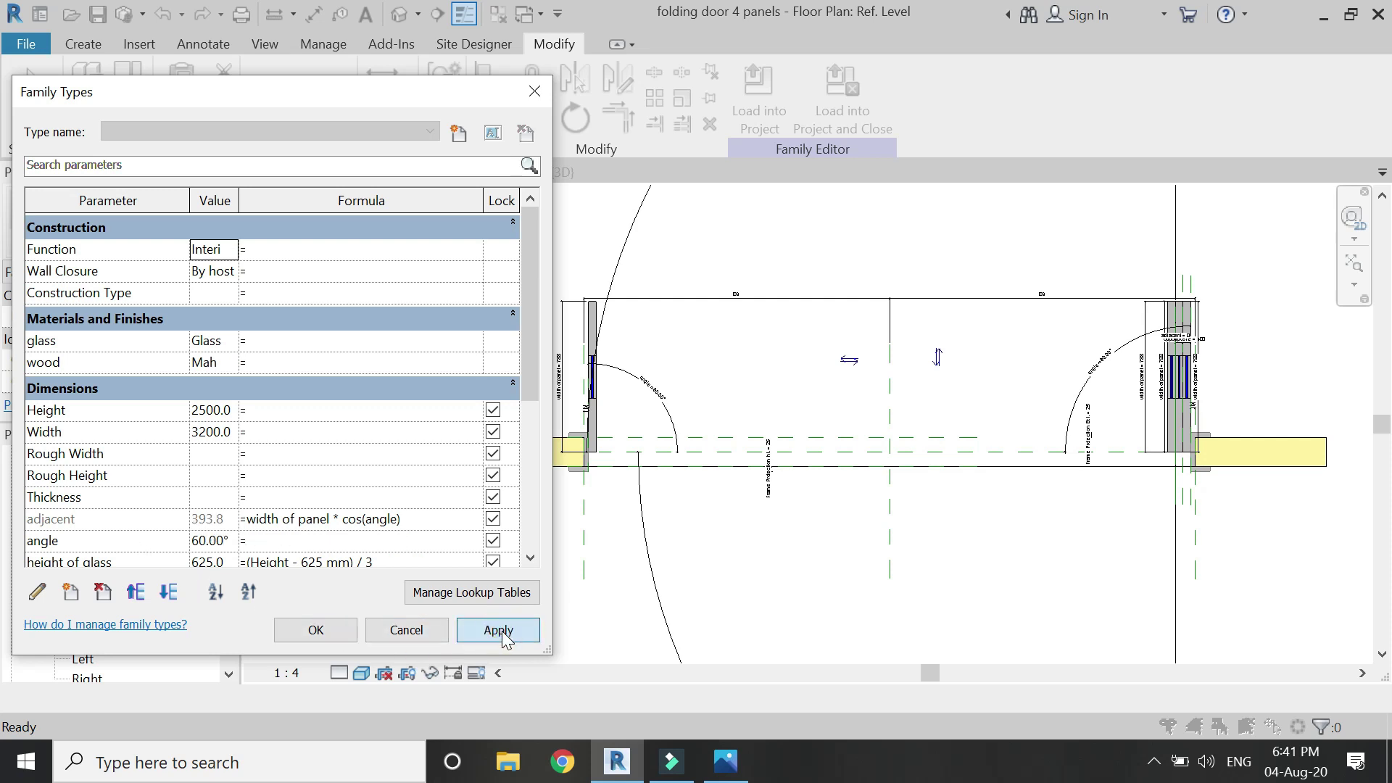
# Step: Set the folding angle to 30°, apply it and close Family Types
pyautogui.click(233, 558)
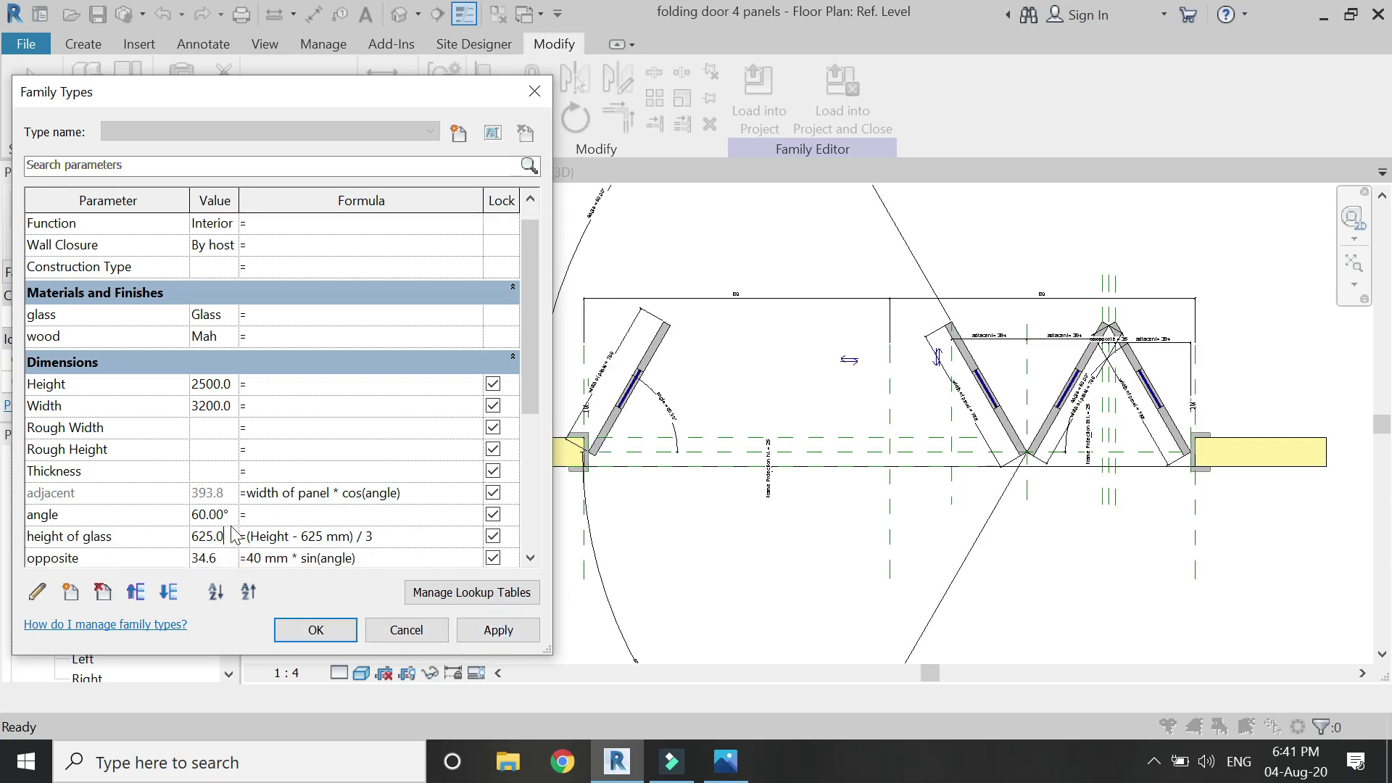
pyautogui.click(232, 514)
pyautogui.write('30')
pyautogui.press('Tab')
pyautogui.click(493, 630)
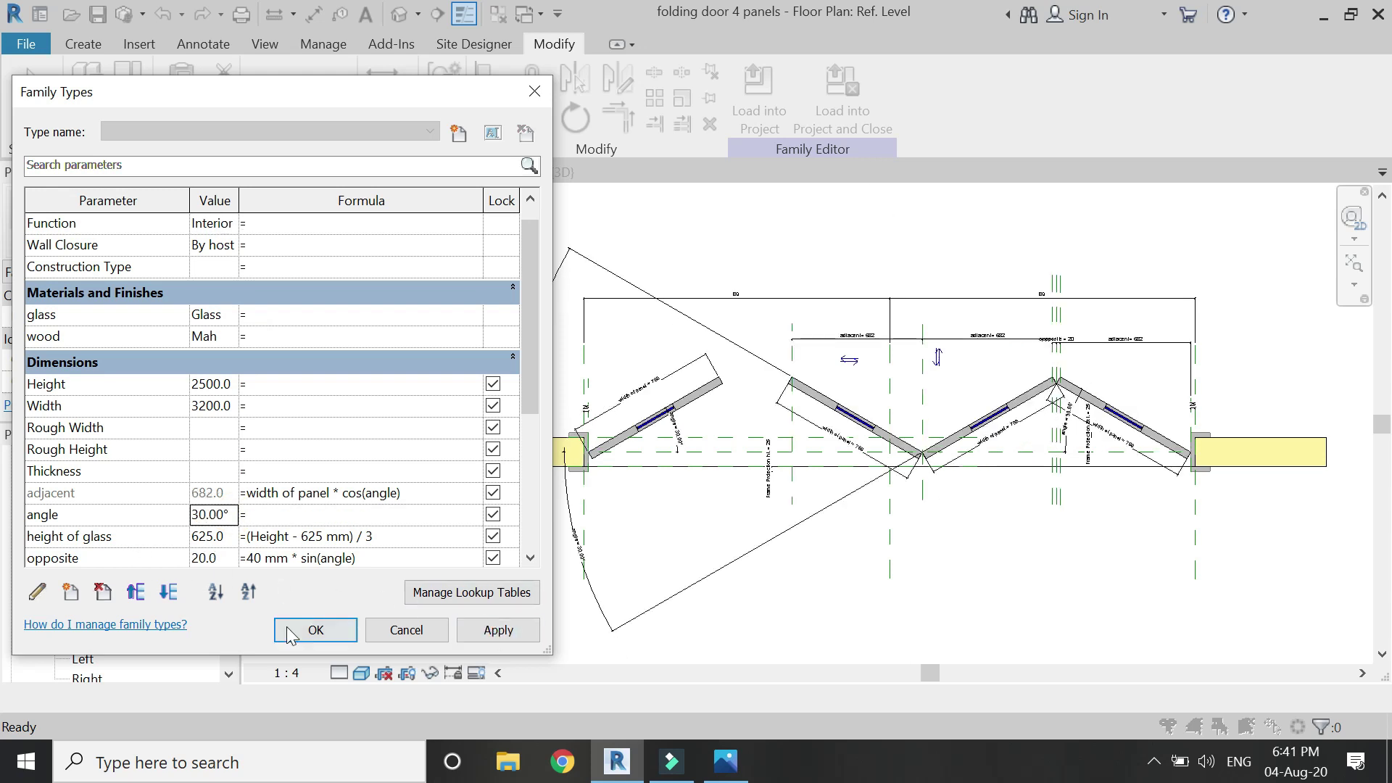
pyautogui.press('Return')
# Step: In the Interior elevation, flex the door Height to 3200 and apply it
pyautogui.click(431, 172)
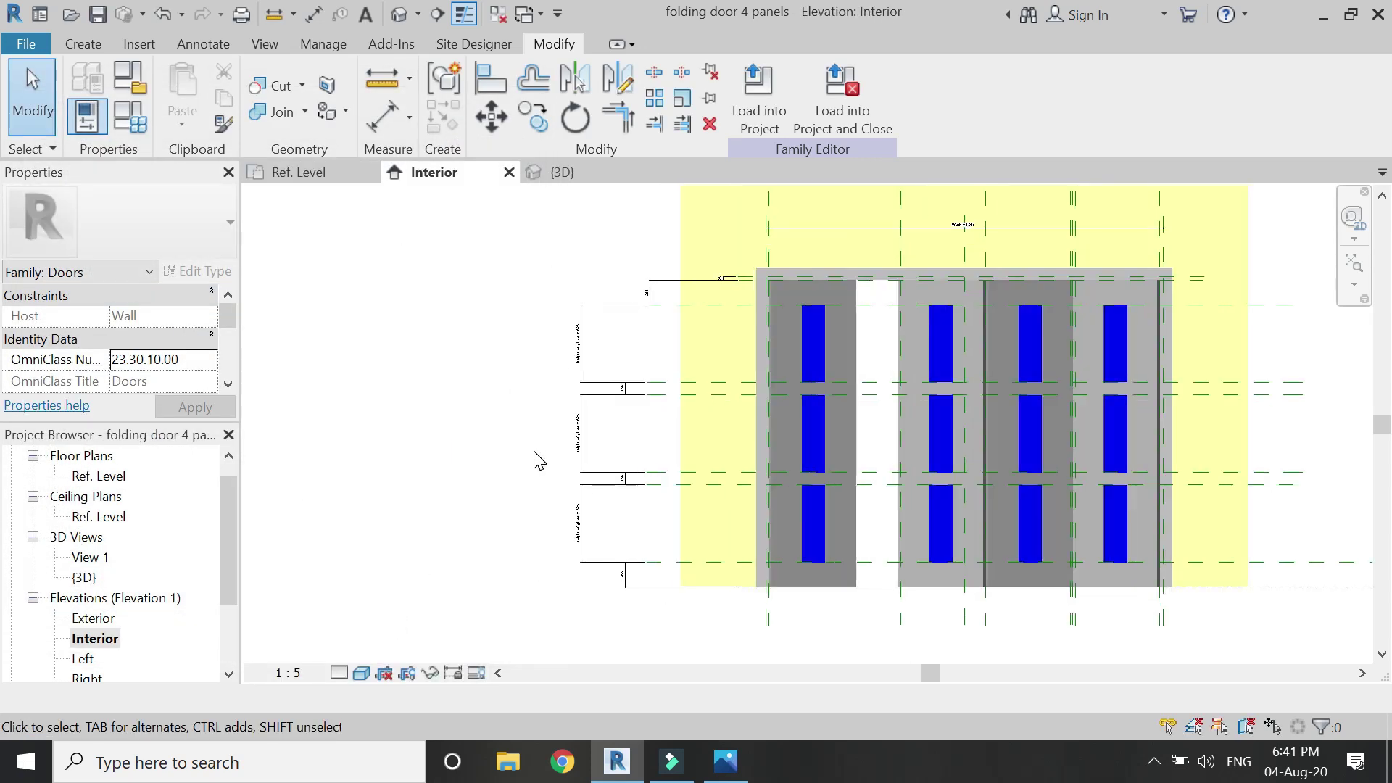
pyautogui.click(130, 116)
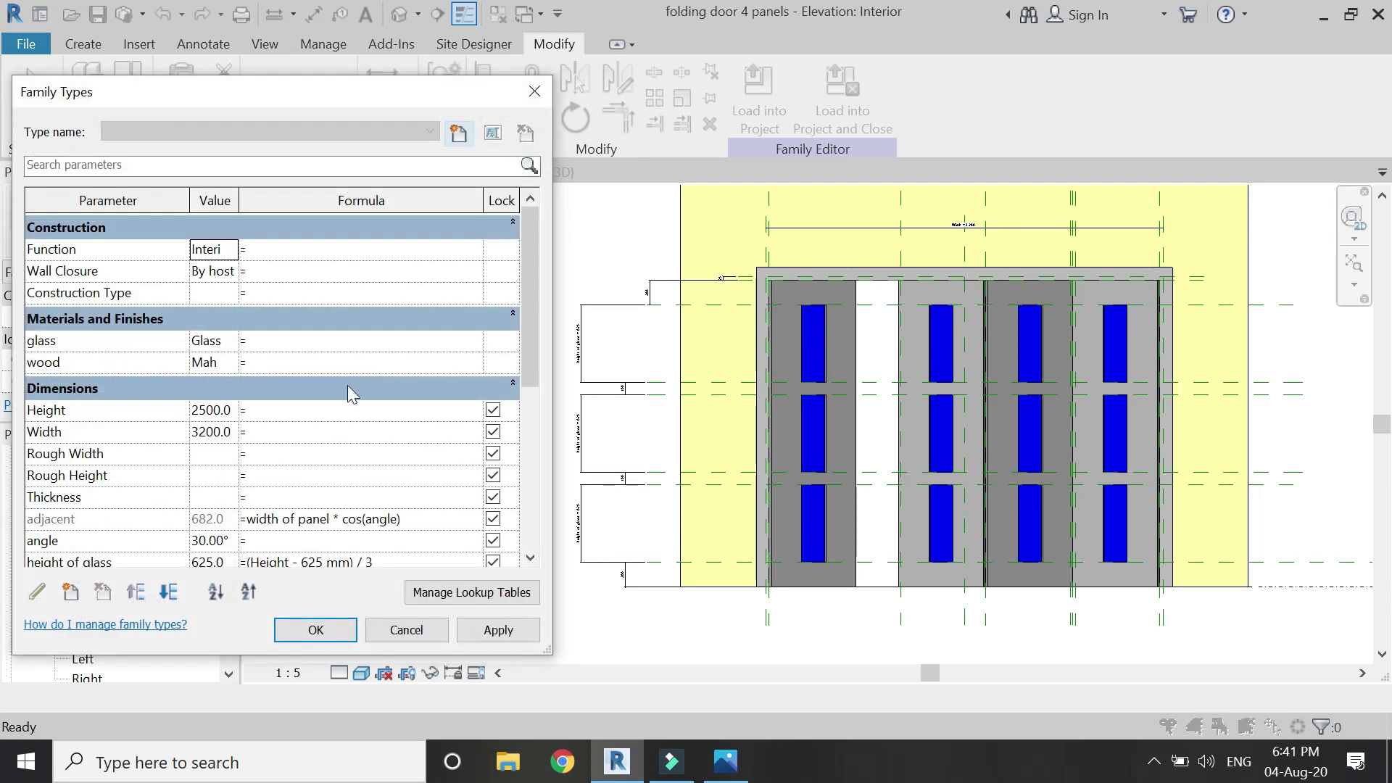
pyautogui.scroll(-2, 246, 551)
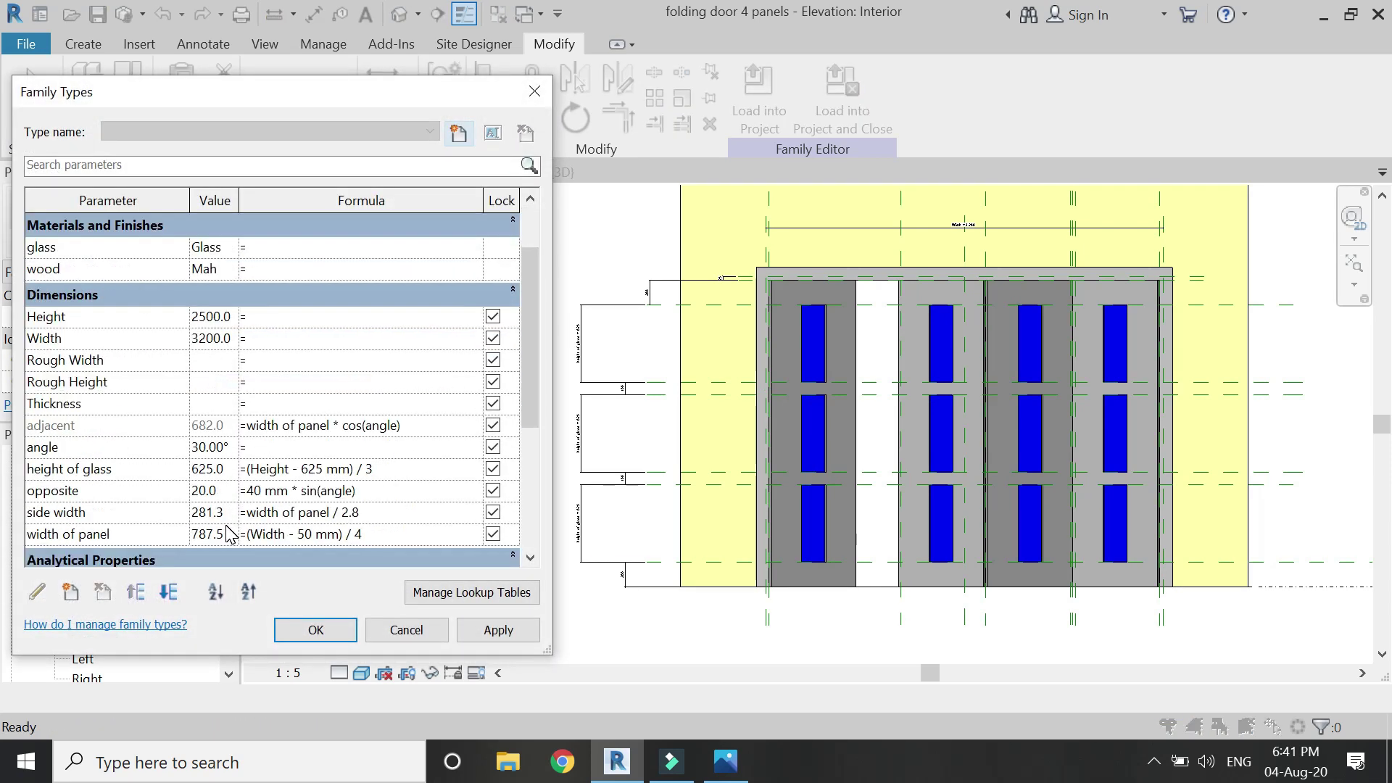
pyautogui.click(217, 316)
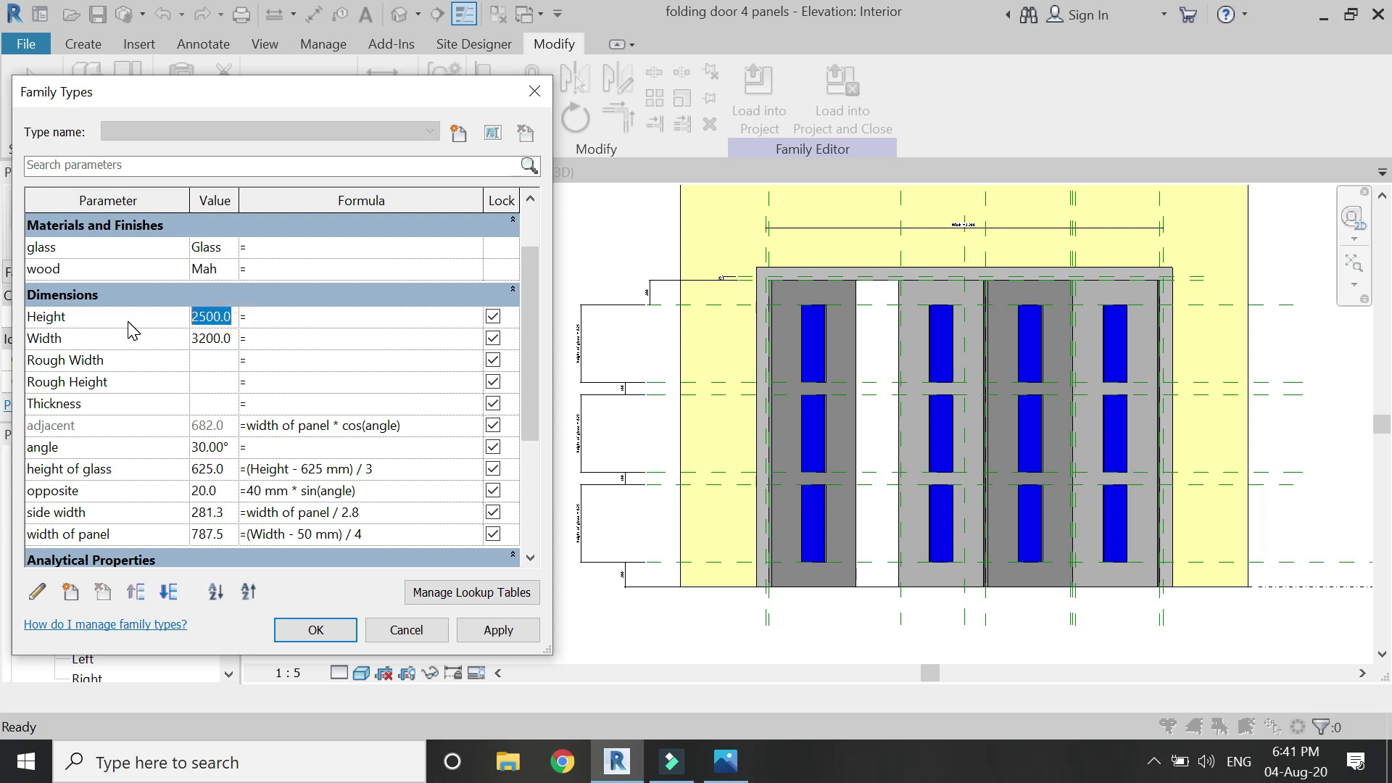
pyautogui.write('3')
pyautogui.press('Tab')
pyautogui.click(472, 632)
pyautogui.click(352, 640)
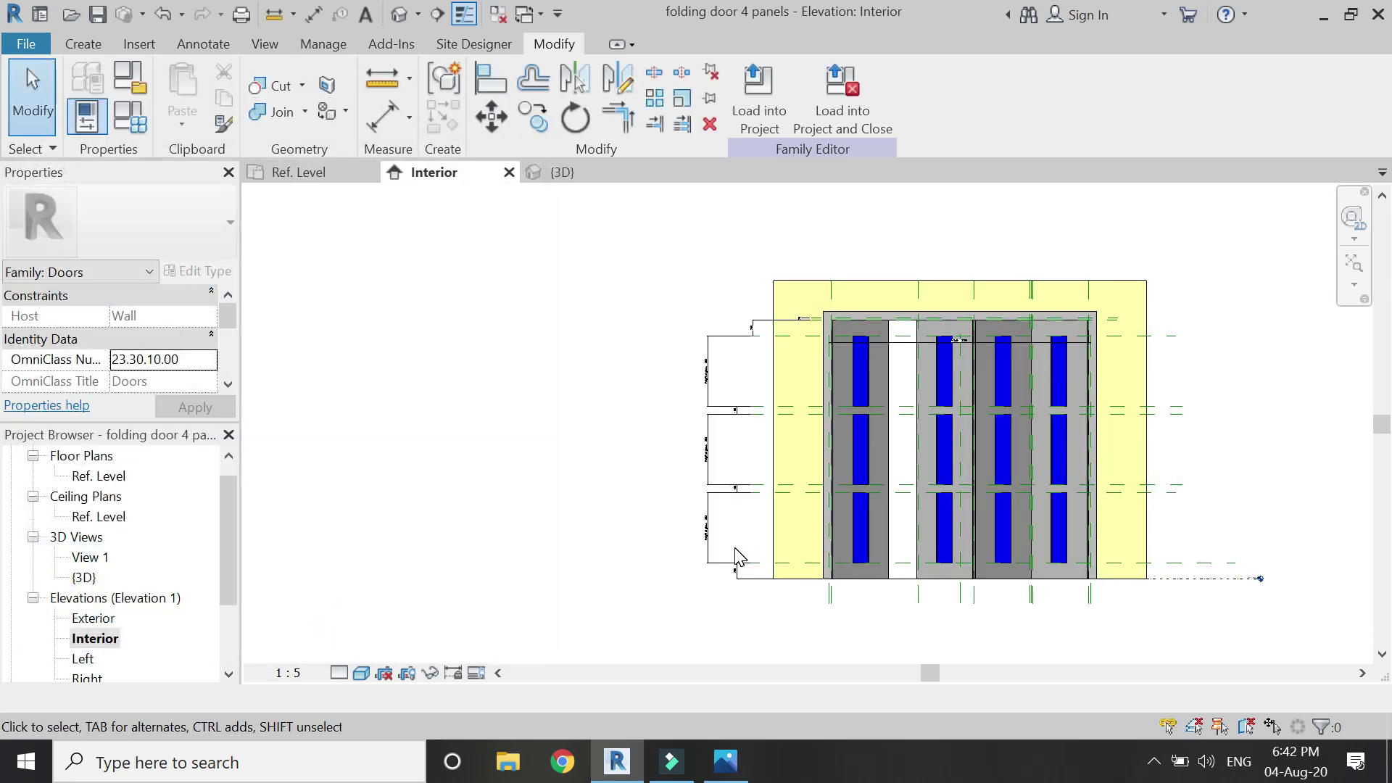
# Step: Change the door Height to 2800 and the Width to 4000, applying each
pyautogui.click(129, 119)
pyautogui.click(232, 409)
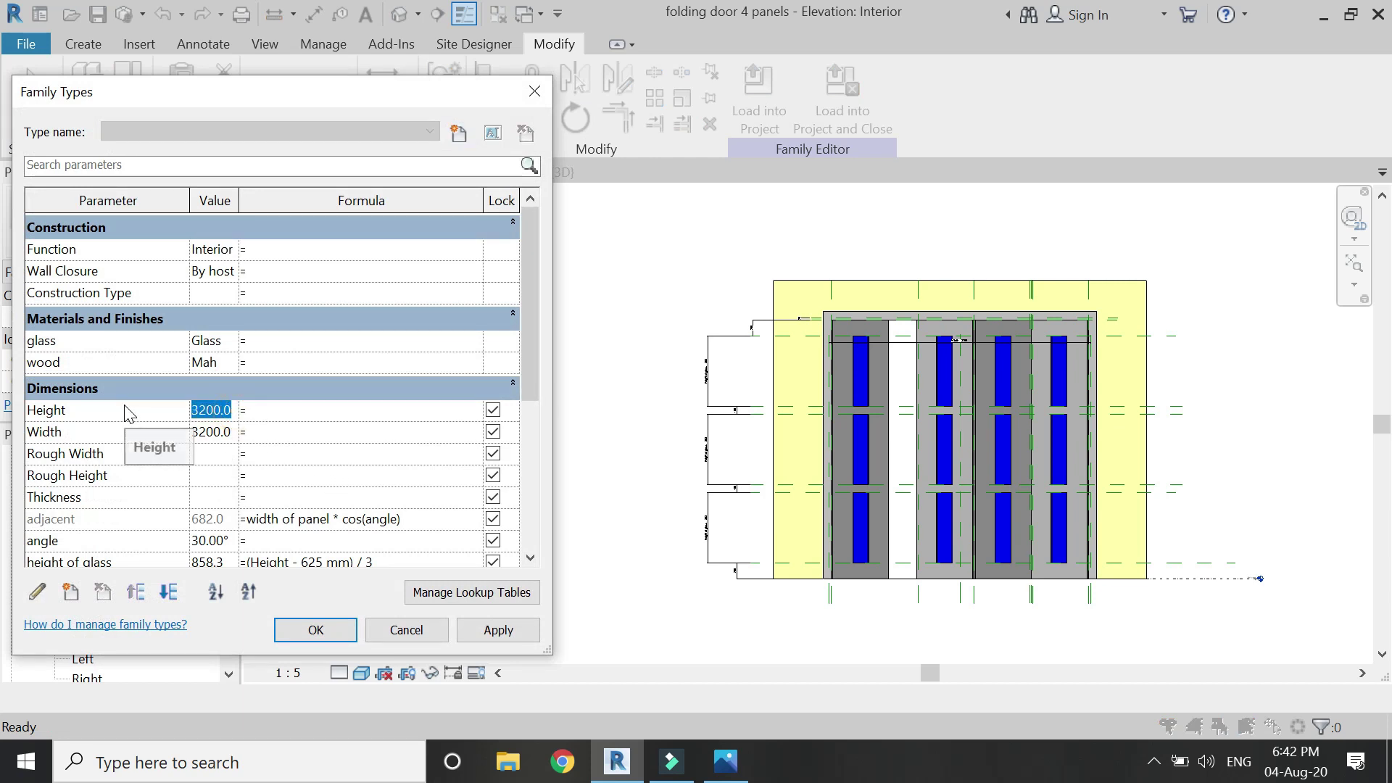
pyautogui.write('28')
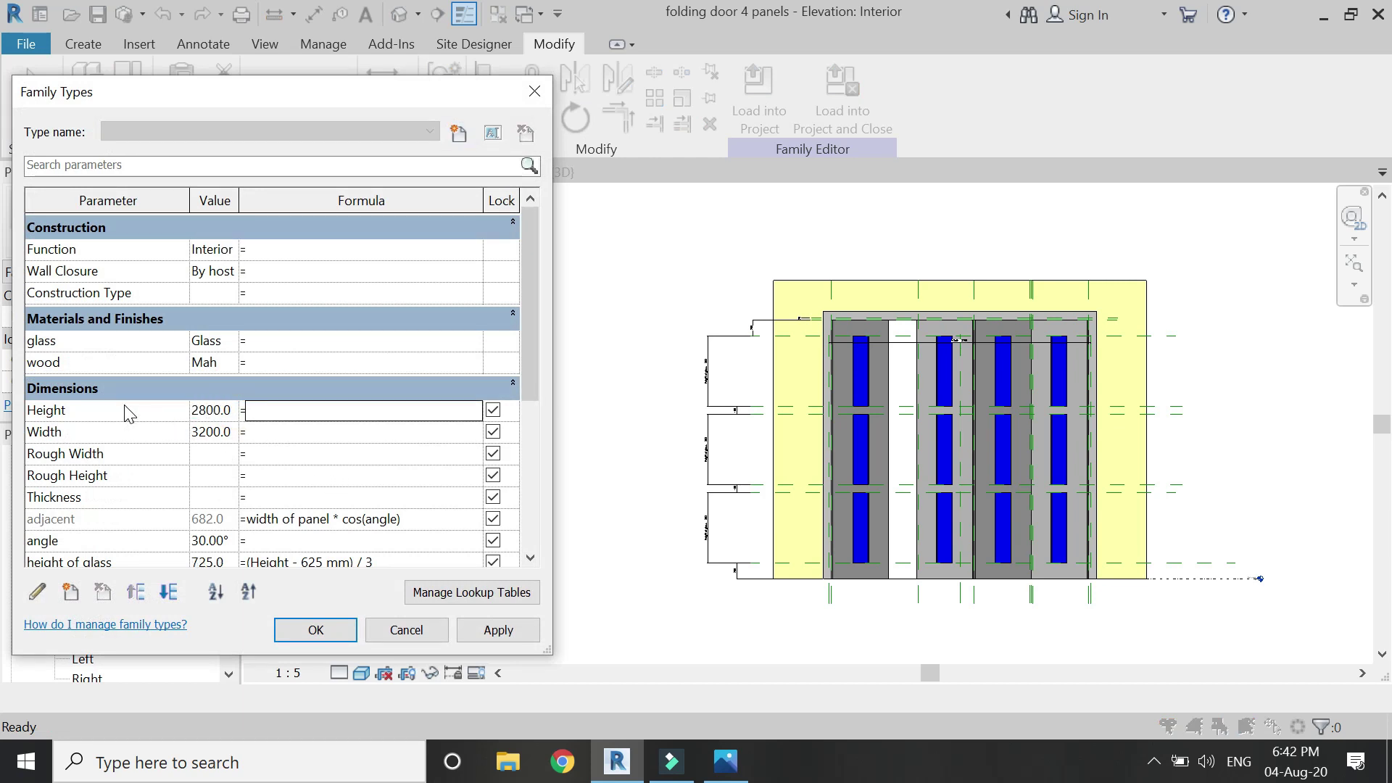
pyautogui.click(526, 627)
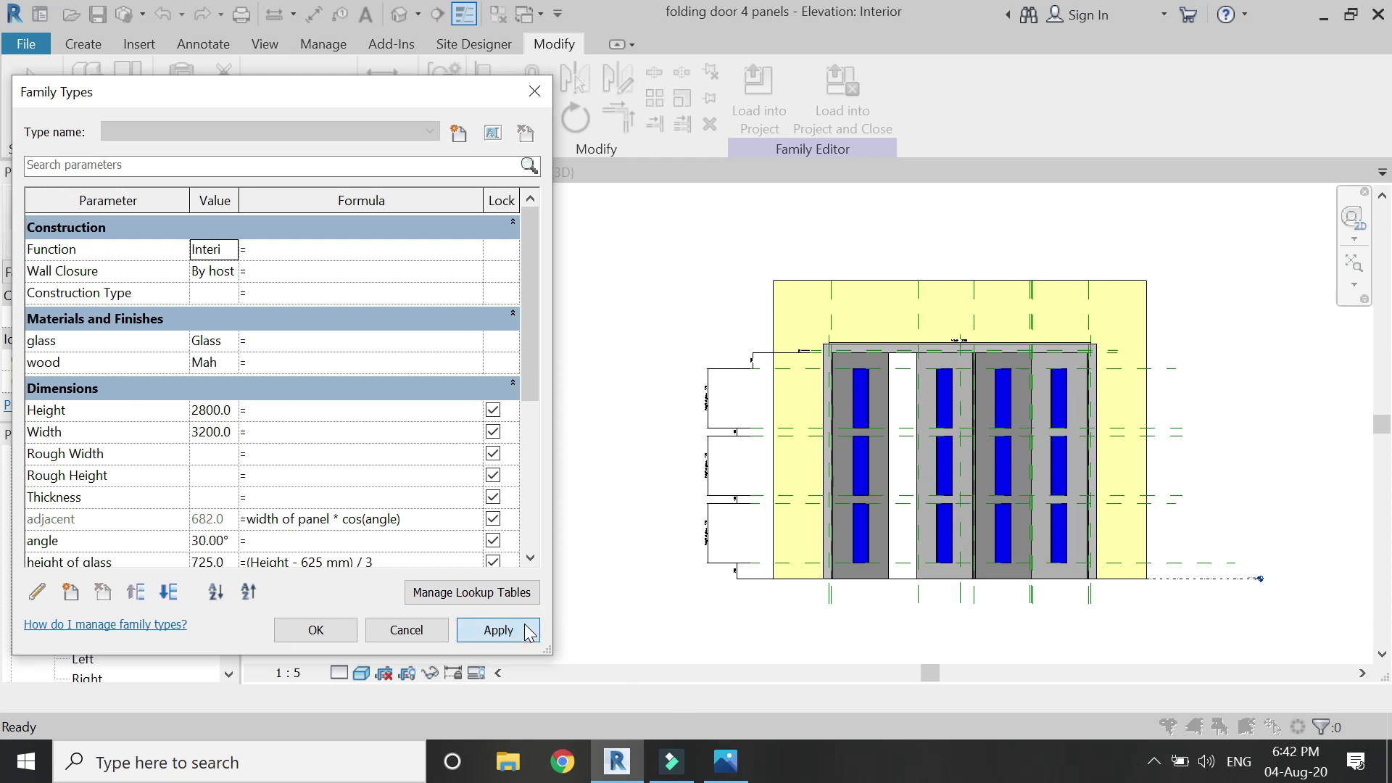
pyautogui.click(230, 431)
pyautogui.moveTo(230, 432); pyautogui.dragTo(120, 432)
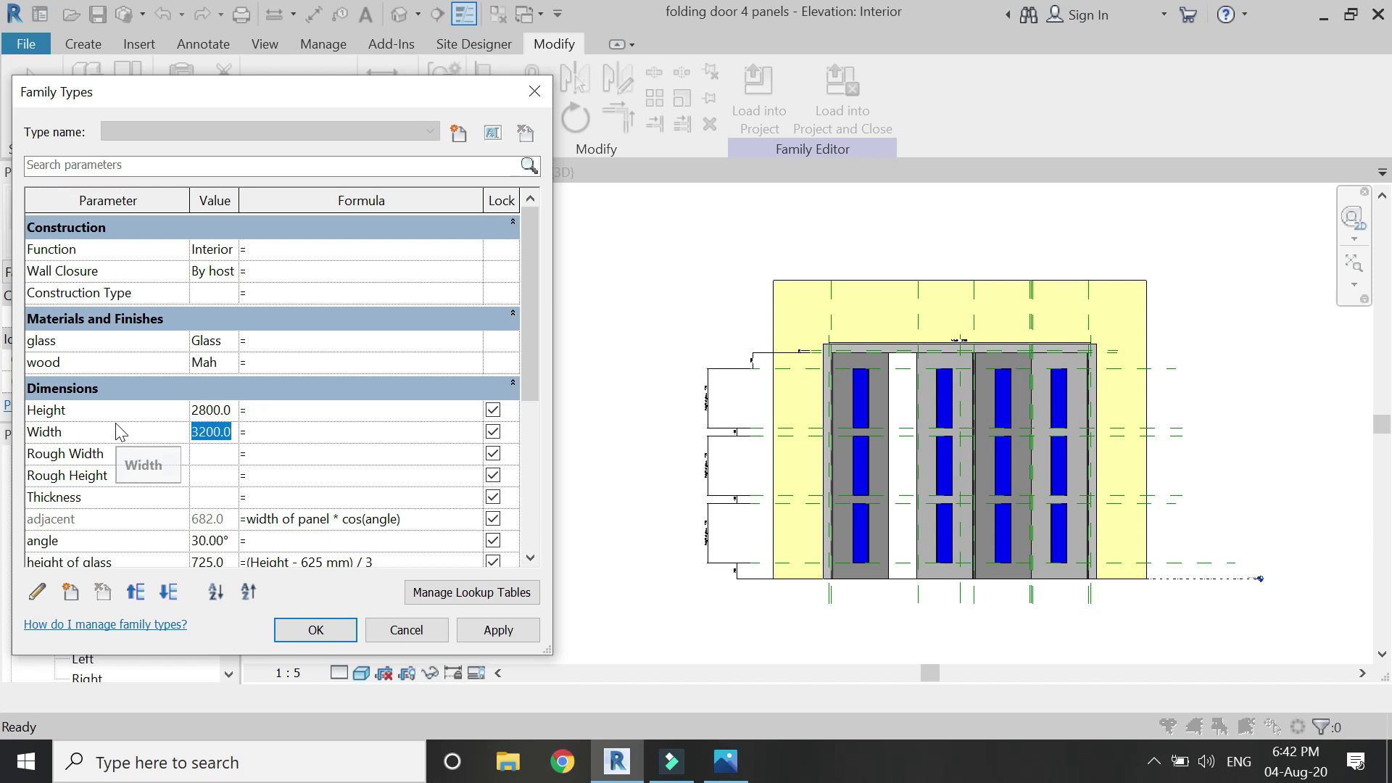
pyautogui.write('4000')
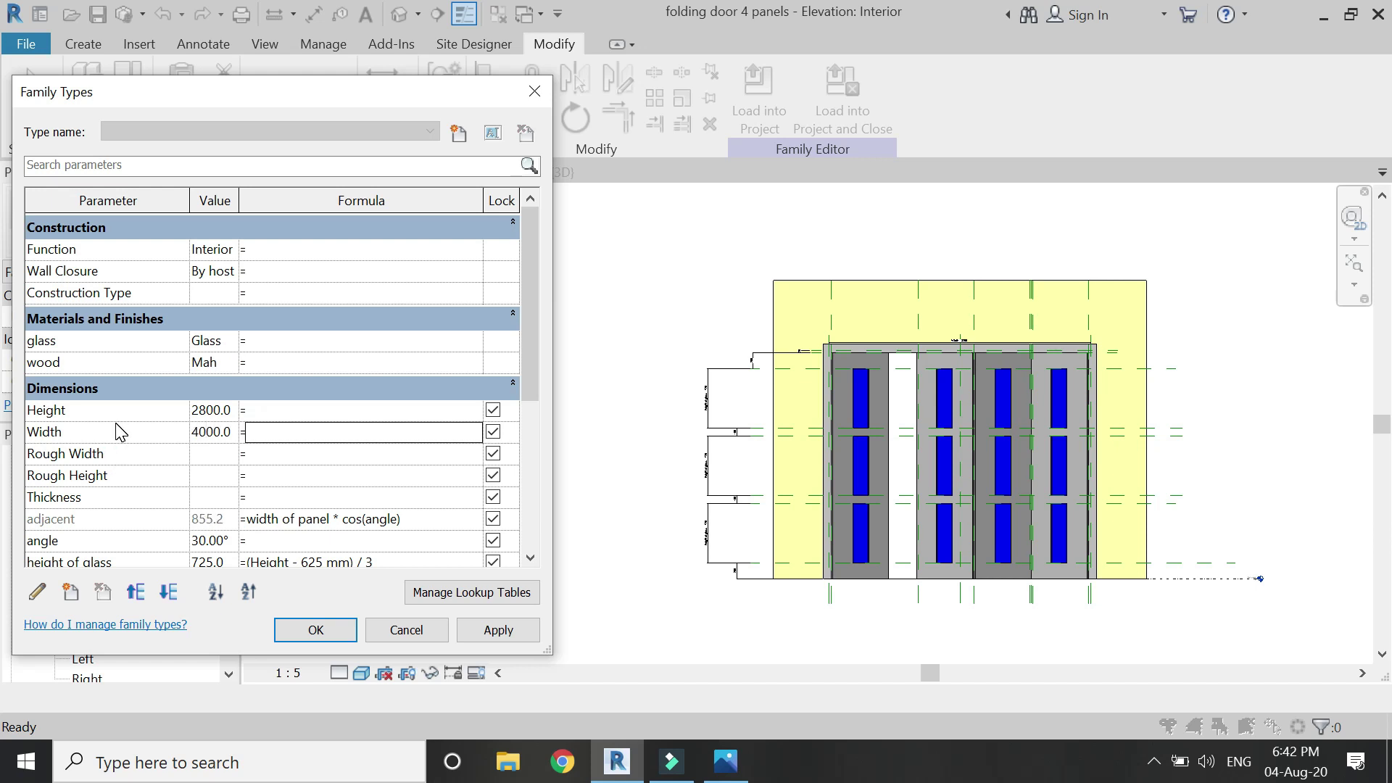
pyautogui.click(533, 635)
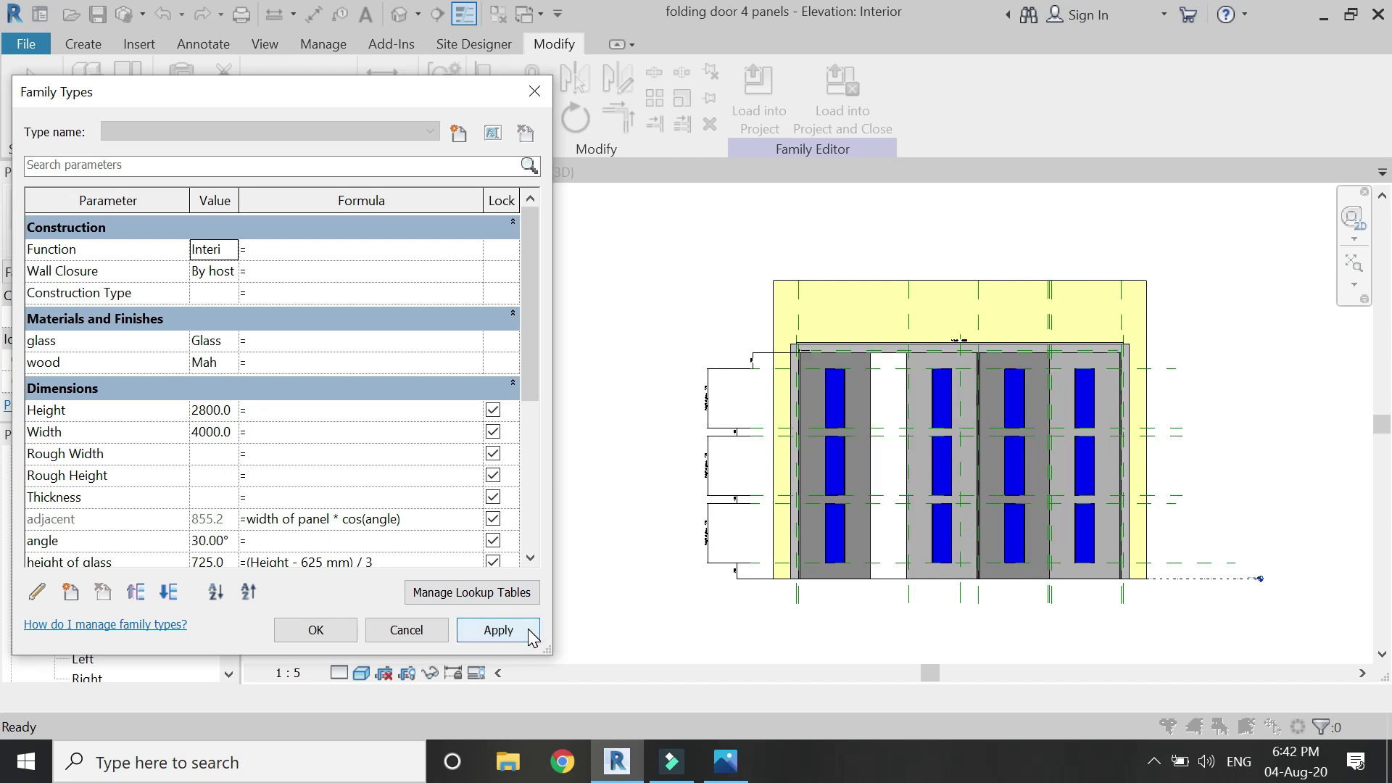
# Step: Flex the door Width to 2800 and start a new family from a template
pyautogui.moveTo(233, 433); pyautogui.dragTo(109, 451)
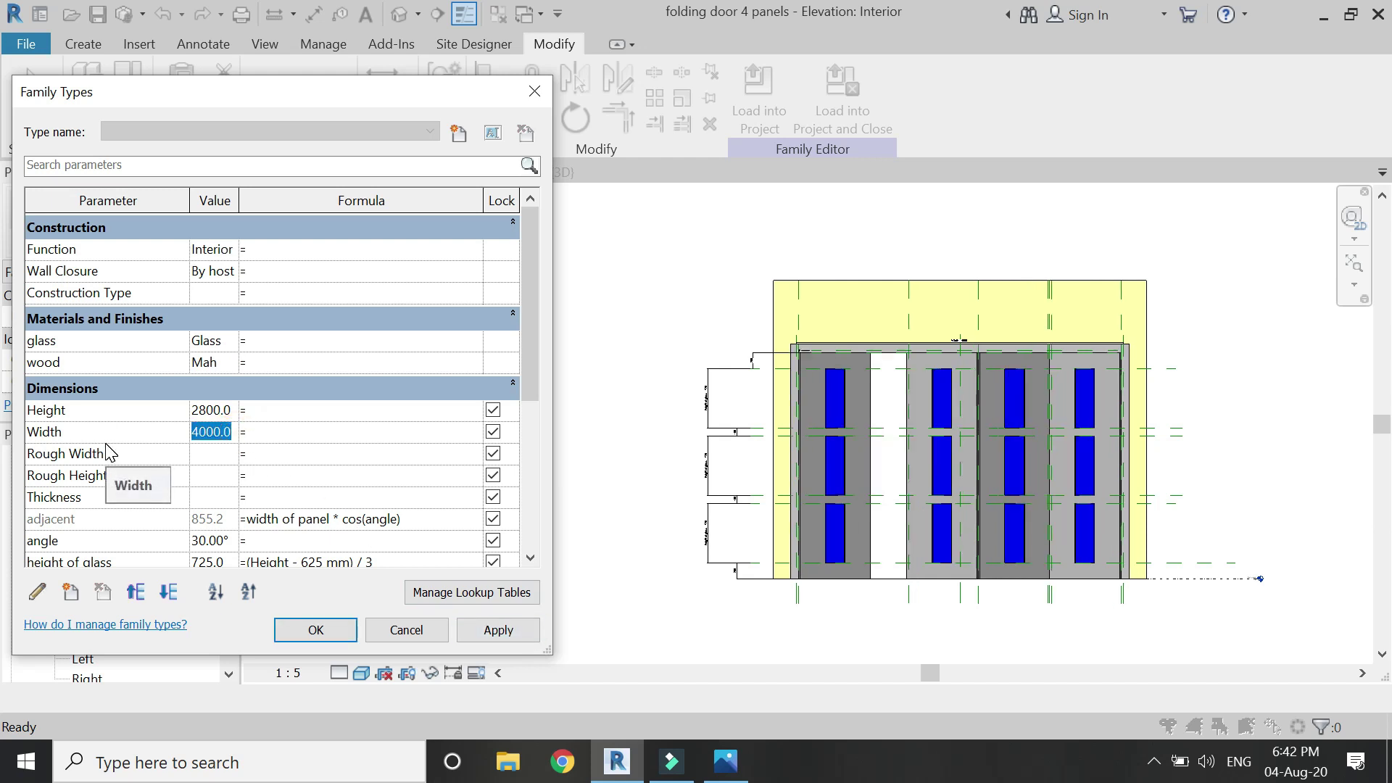
pyautogui.write('28')
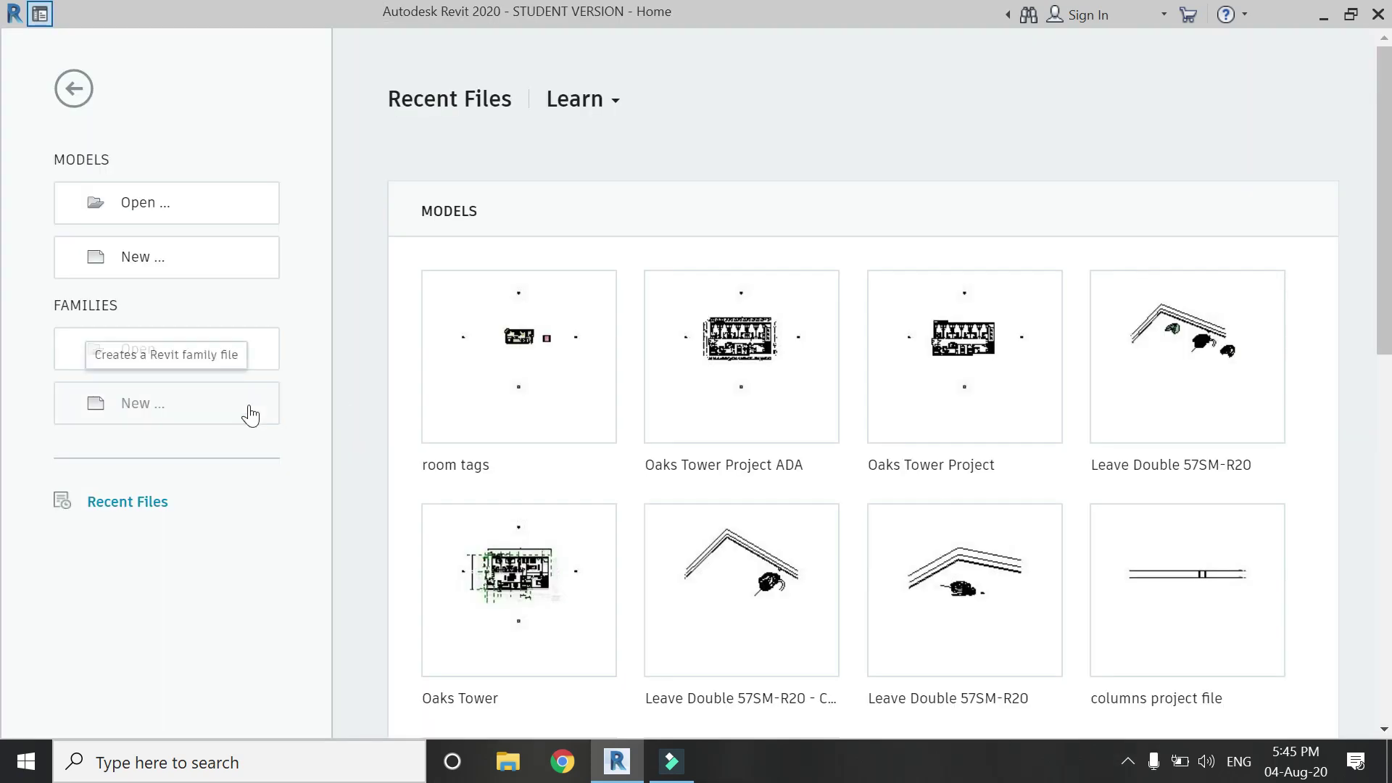
pyautogui.click(249, 404)
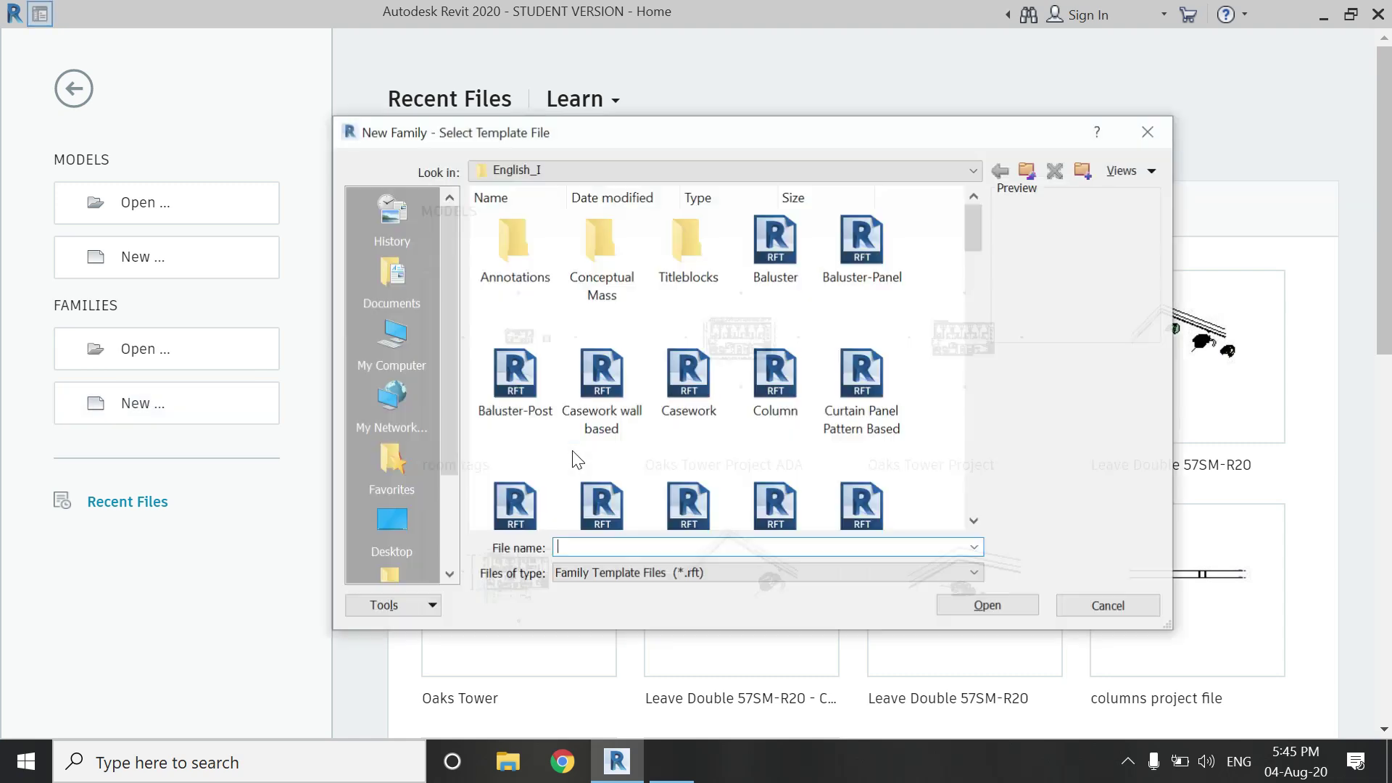
# Step: Create a new family from Door.rft and set the plan view scale to 1:4
pyautogui.scroll(-3, 839, 459)
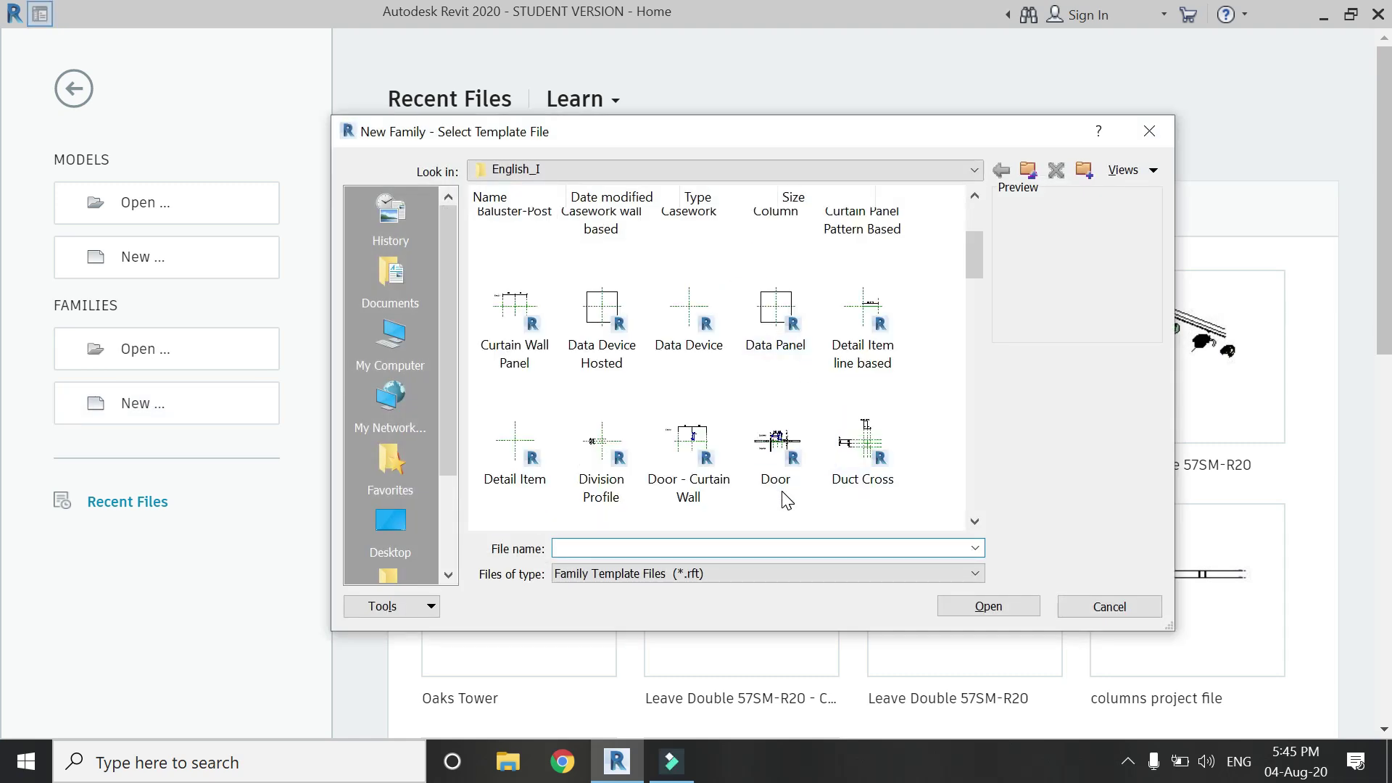
pyautogui.click(777, 464)
pyautogui.click(978, 606)
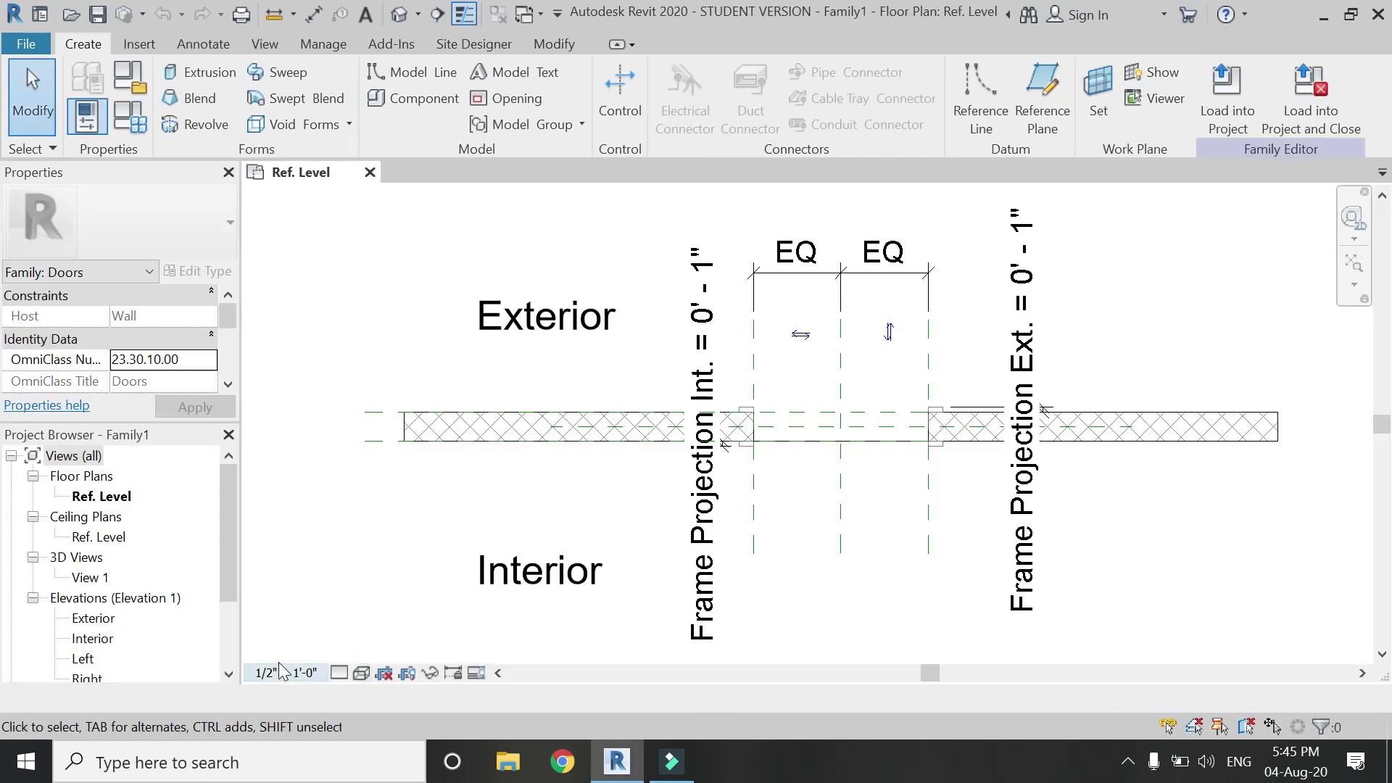
pyautogui.click(286, 671)
pyautogui.click(315, 92)
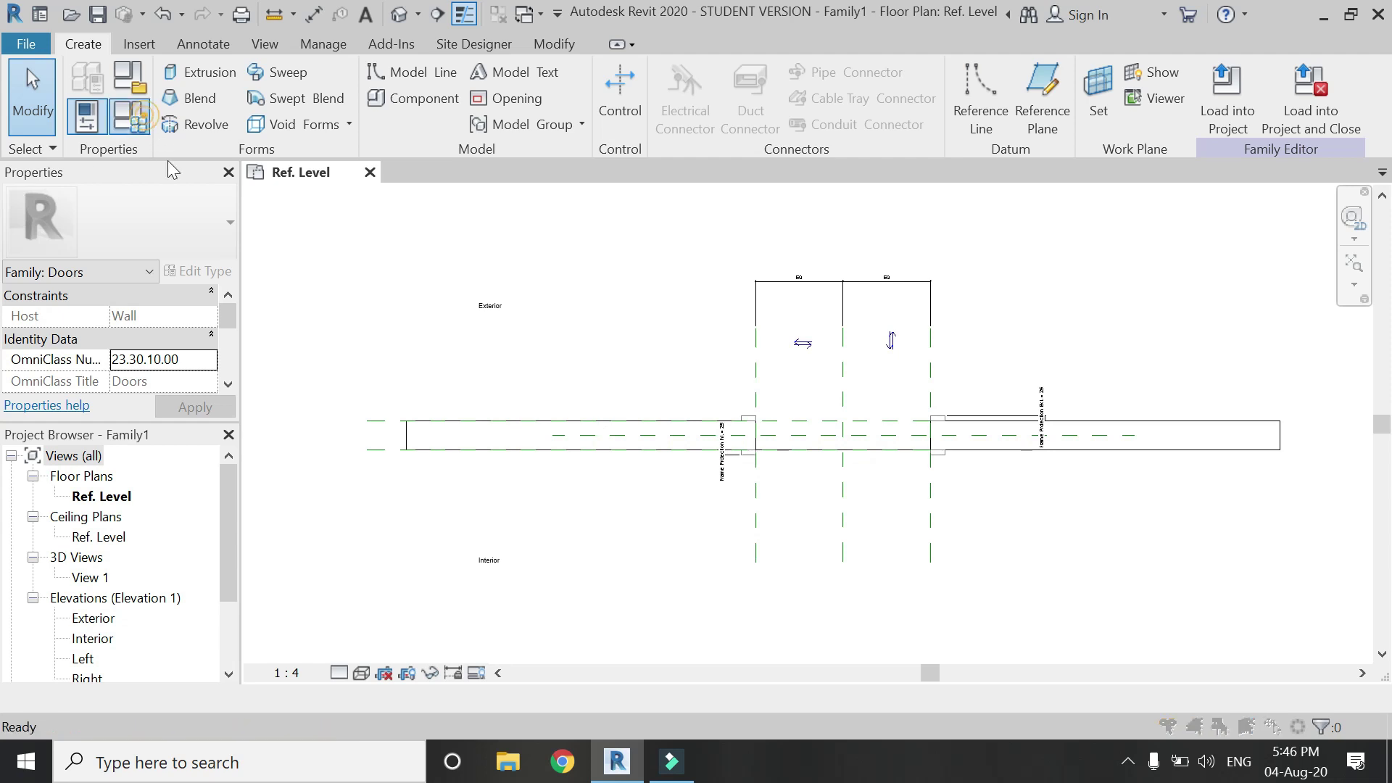
# Step: Give the new door Height 2500 and Width 3200, and apply the values
pyautogui.click(302, 343)
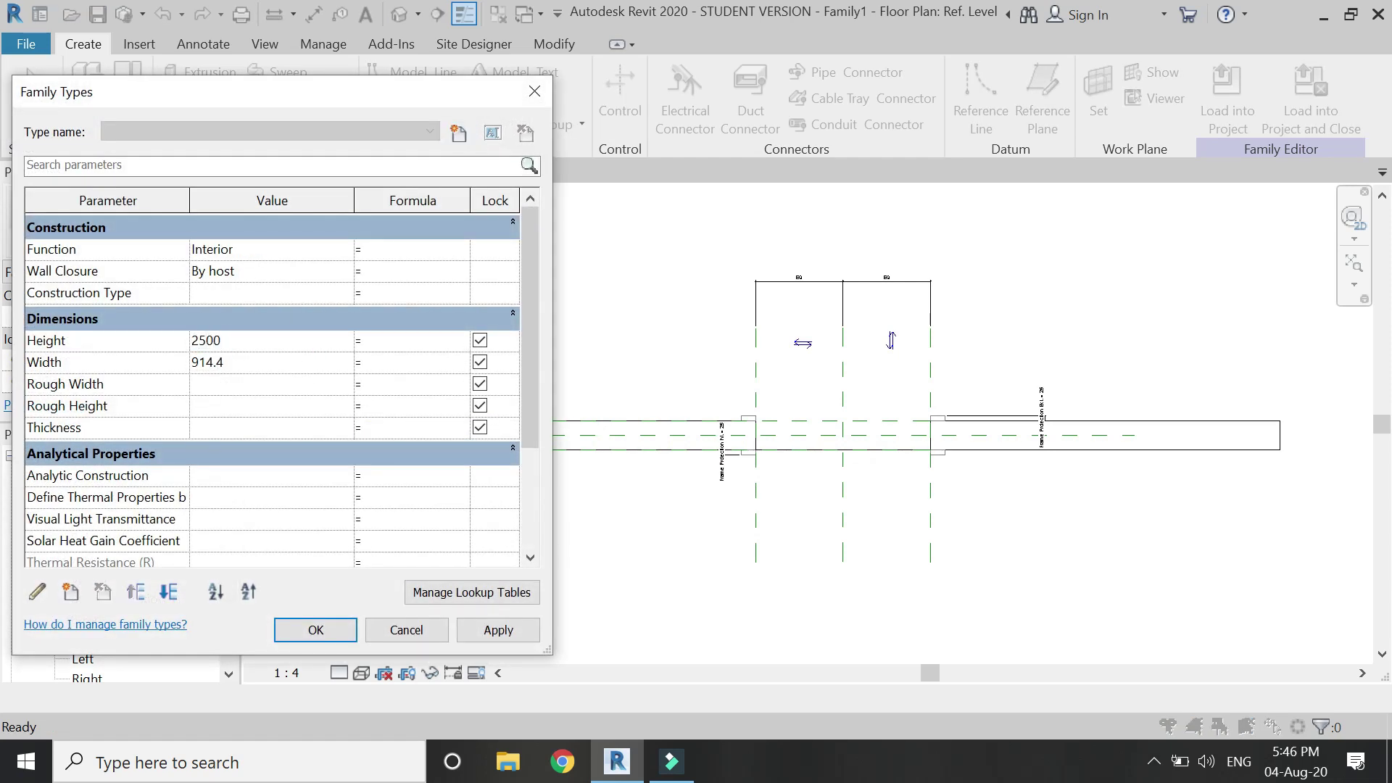
pyautogui.click(291, 363)
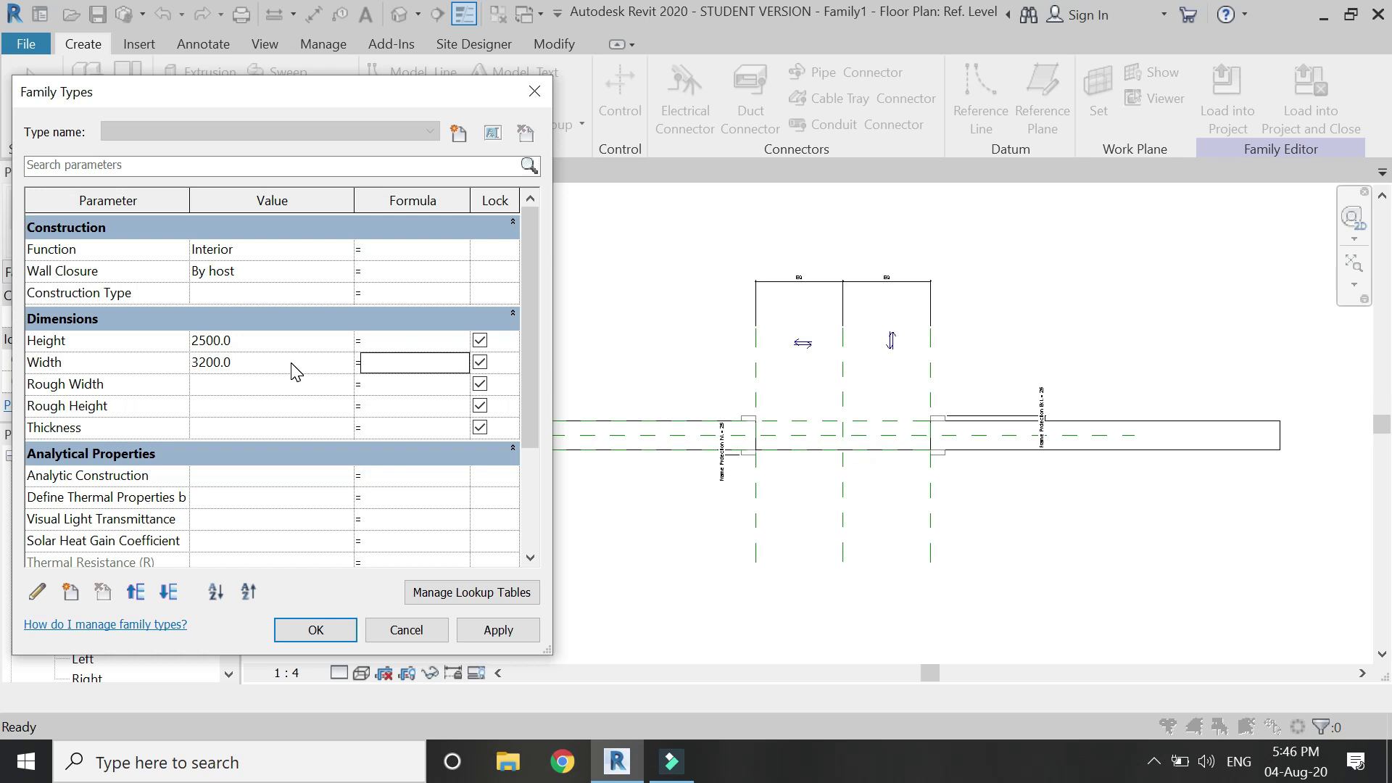
pyautogui.click(485, 629)
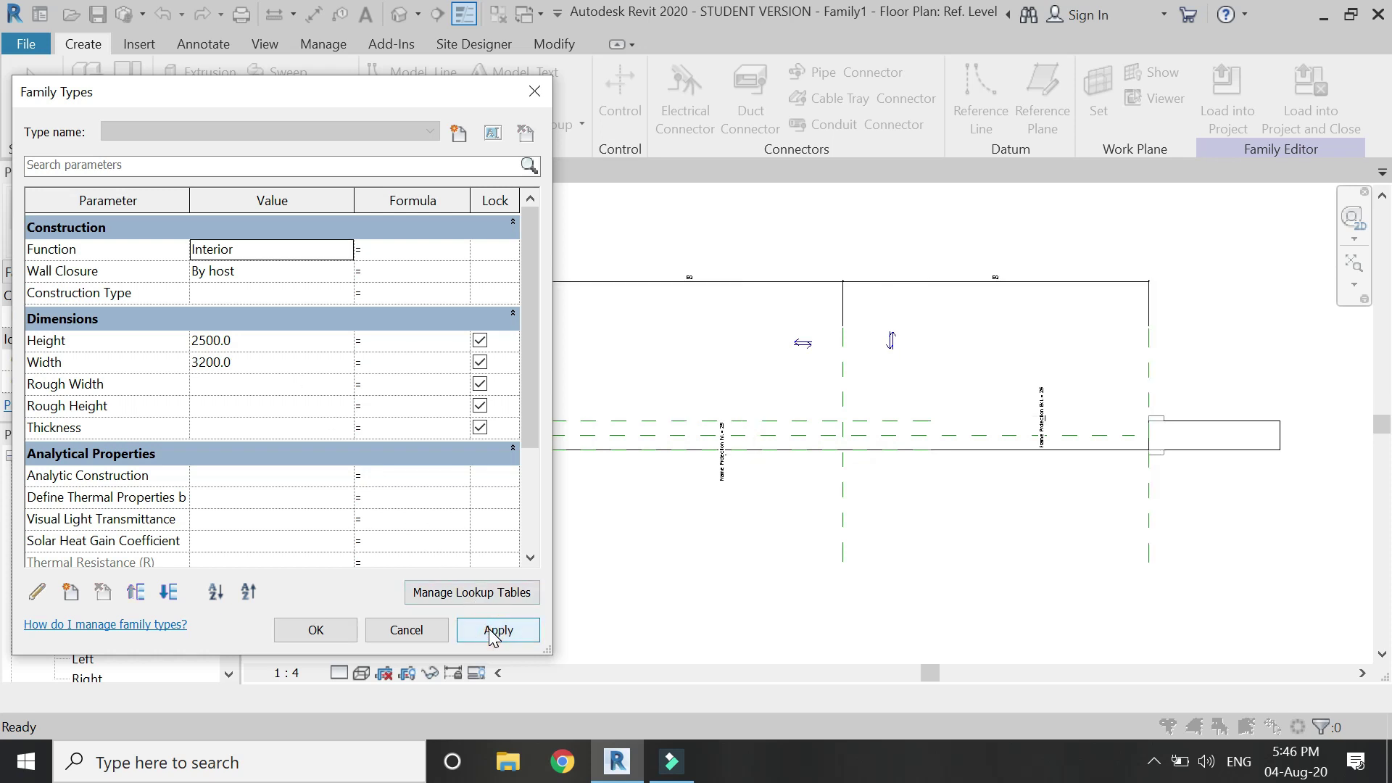
pyautogui.click(314, 629)
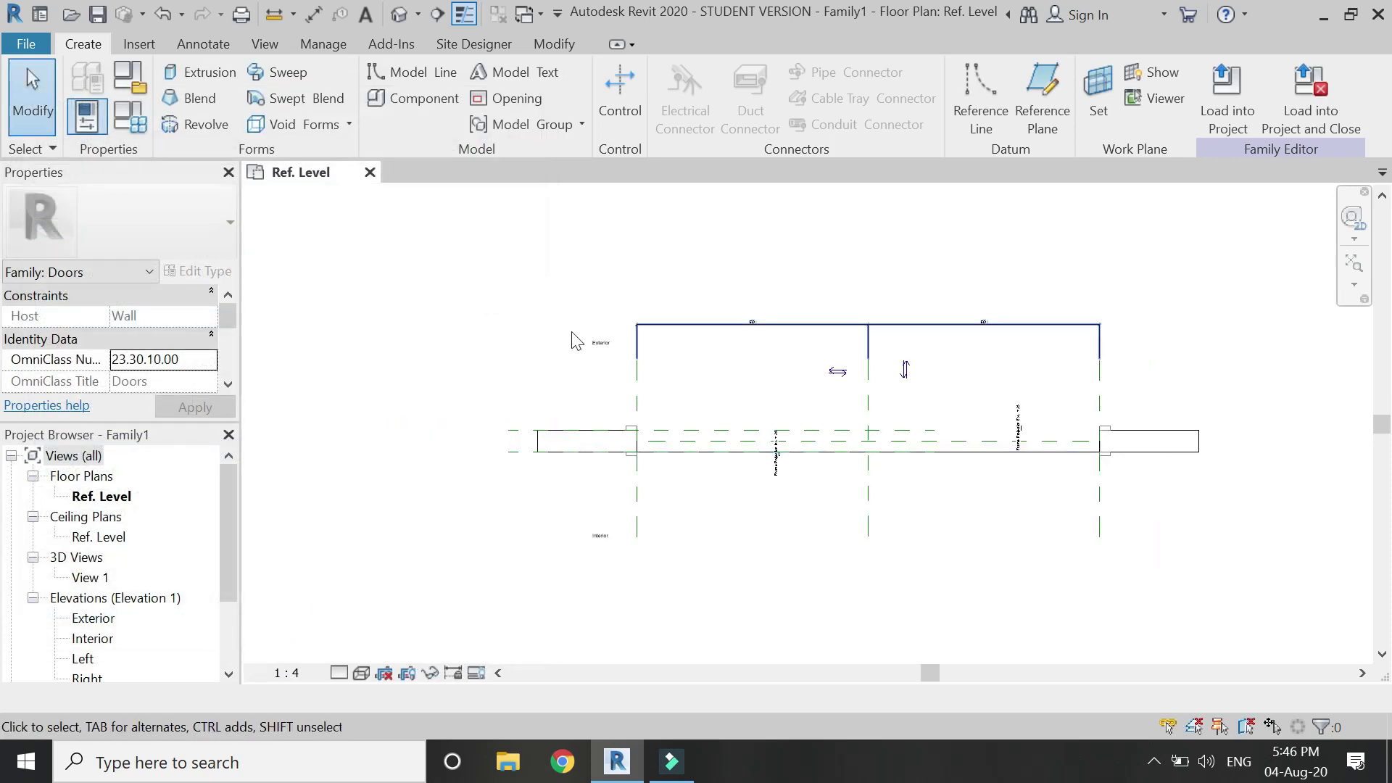
# Step: In the Interior elevation, delete both diagonal swing lines and the left EQ dimension
pyautogui.scroll(-1, 153, 377)
pyautogui.scroll(-1, 123, 580)
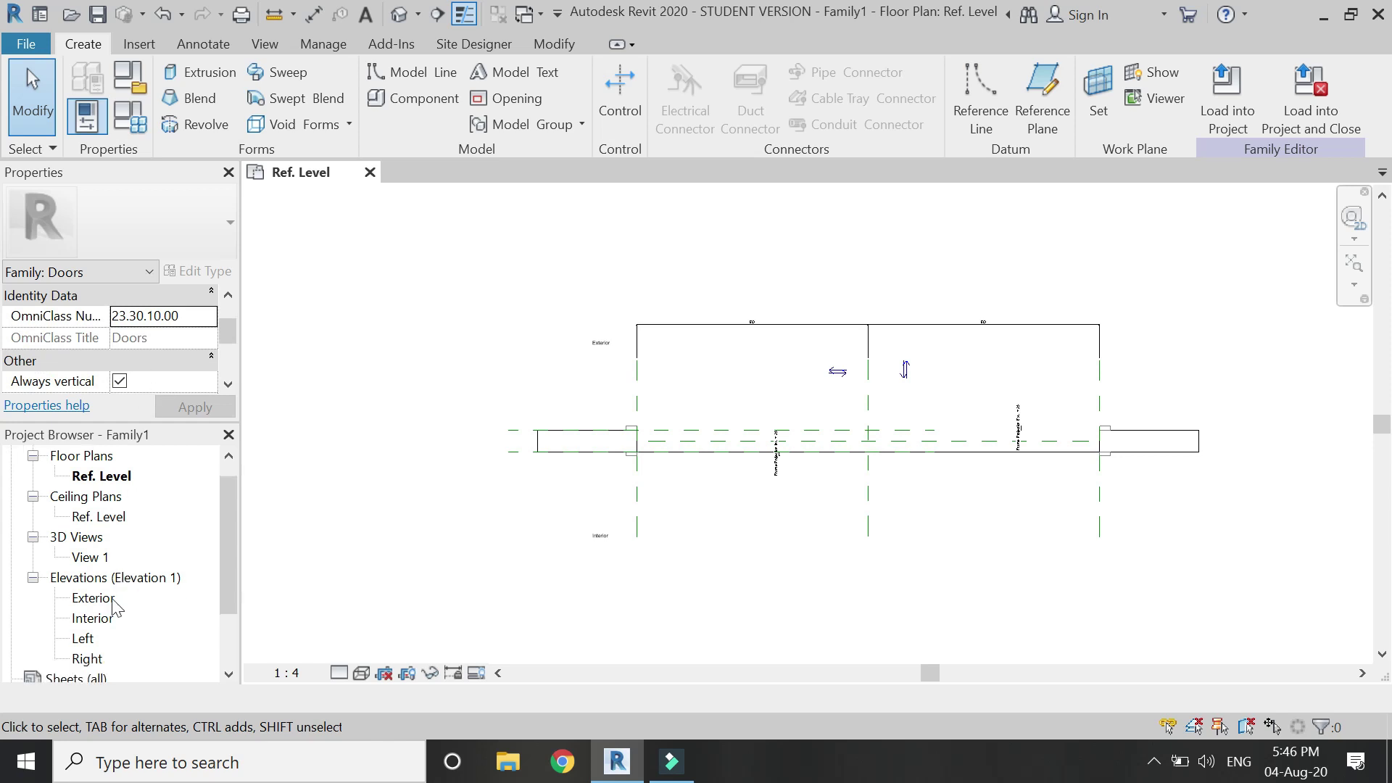
pyautogui.doubleClick(95, 617)
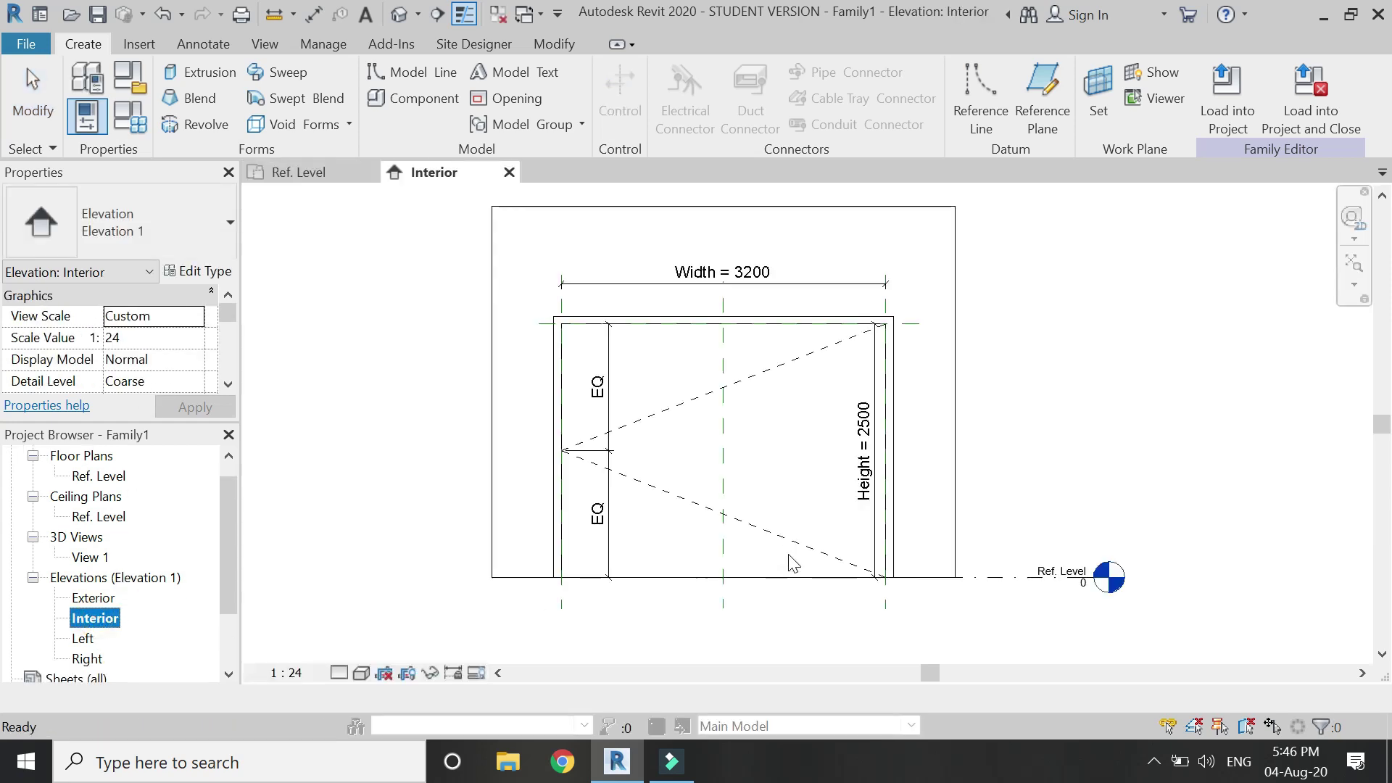
pyautogui.scroll(1, 672, 464)
pyautogui.click(678, 411)
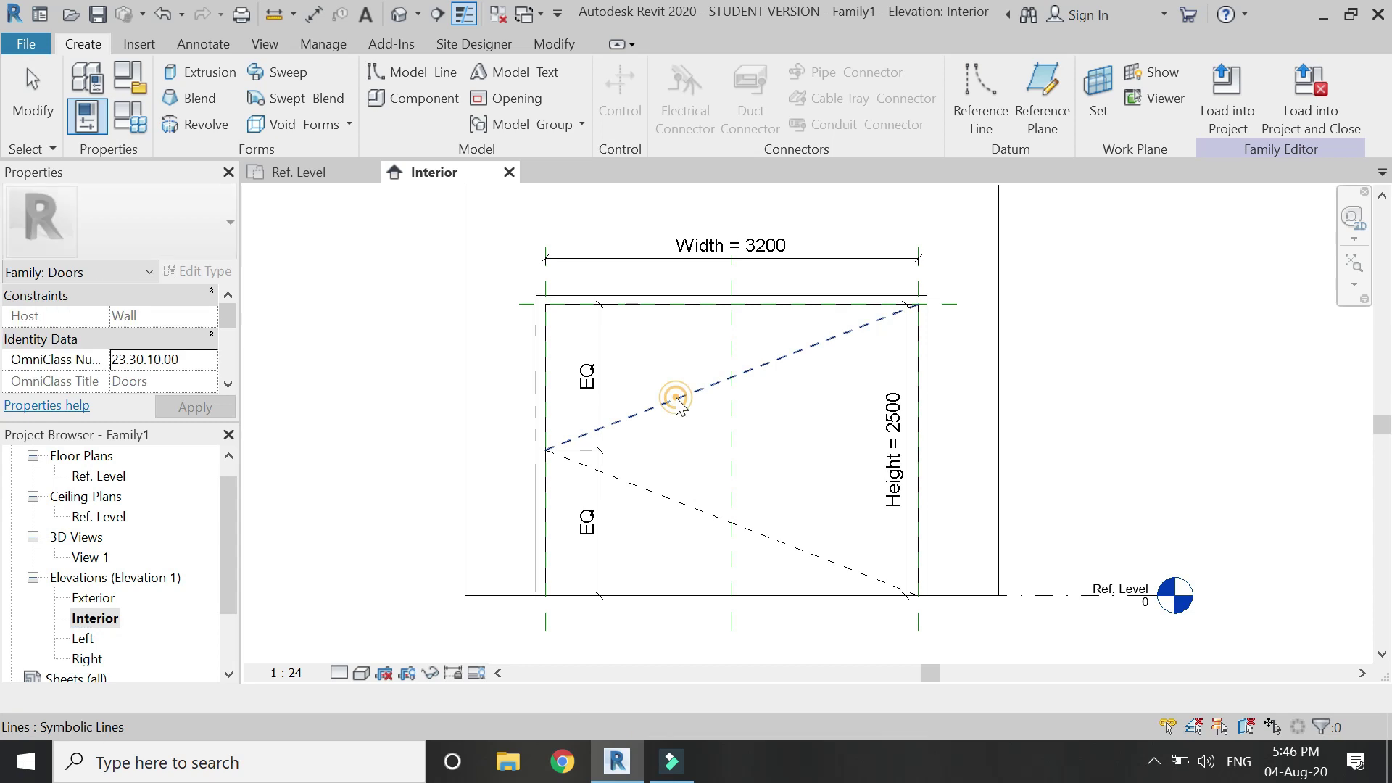
pyautogui.click(681, 410)
pyautogui.press('Delete')
pyautogui.click(663, 495)
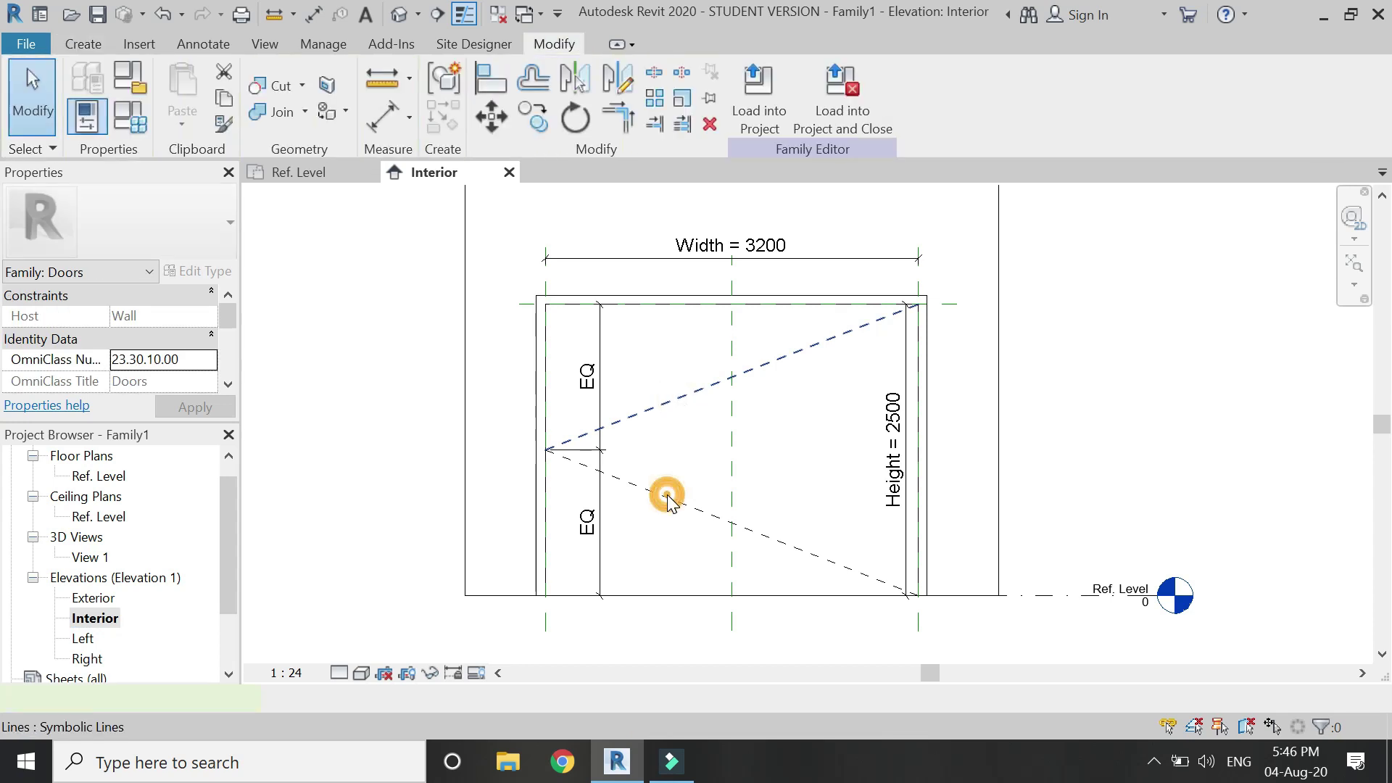
pyautogui.press('Delete')
pyautogui.click(600, 366)
pyautogui.press('Delete')
# Step: Set the Interior elevation view scale to 1 : 5
pyautogui.click(285, 673)
pyautogui.click(308, 434)
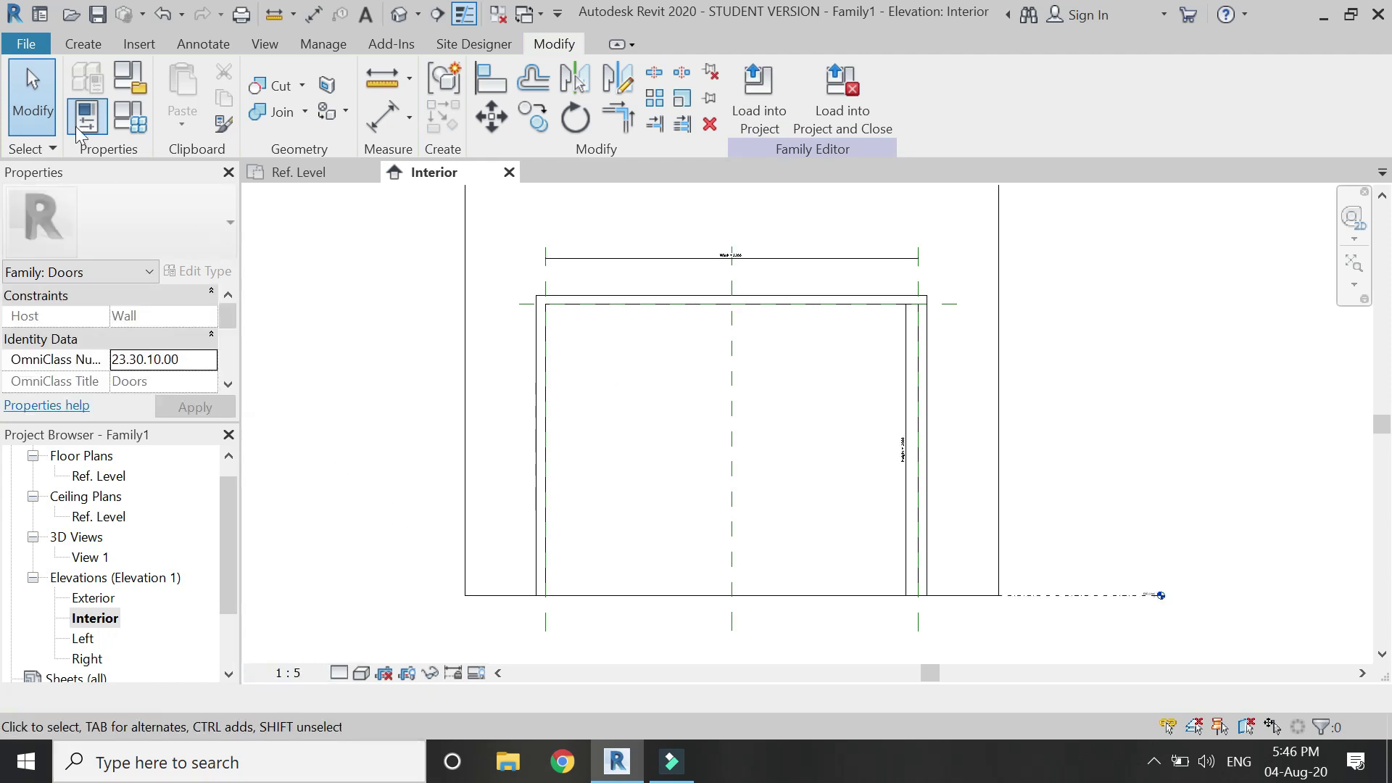
pyautogui.click(82, 44)
# Step: Sketch a sweep path rectangle over the door opening, from bottom-right to top-left
pyautogui.click(276, 69)
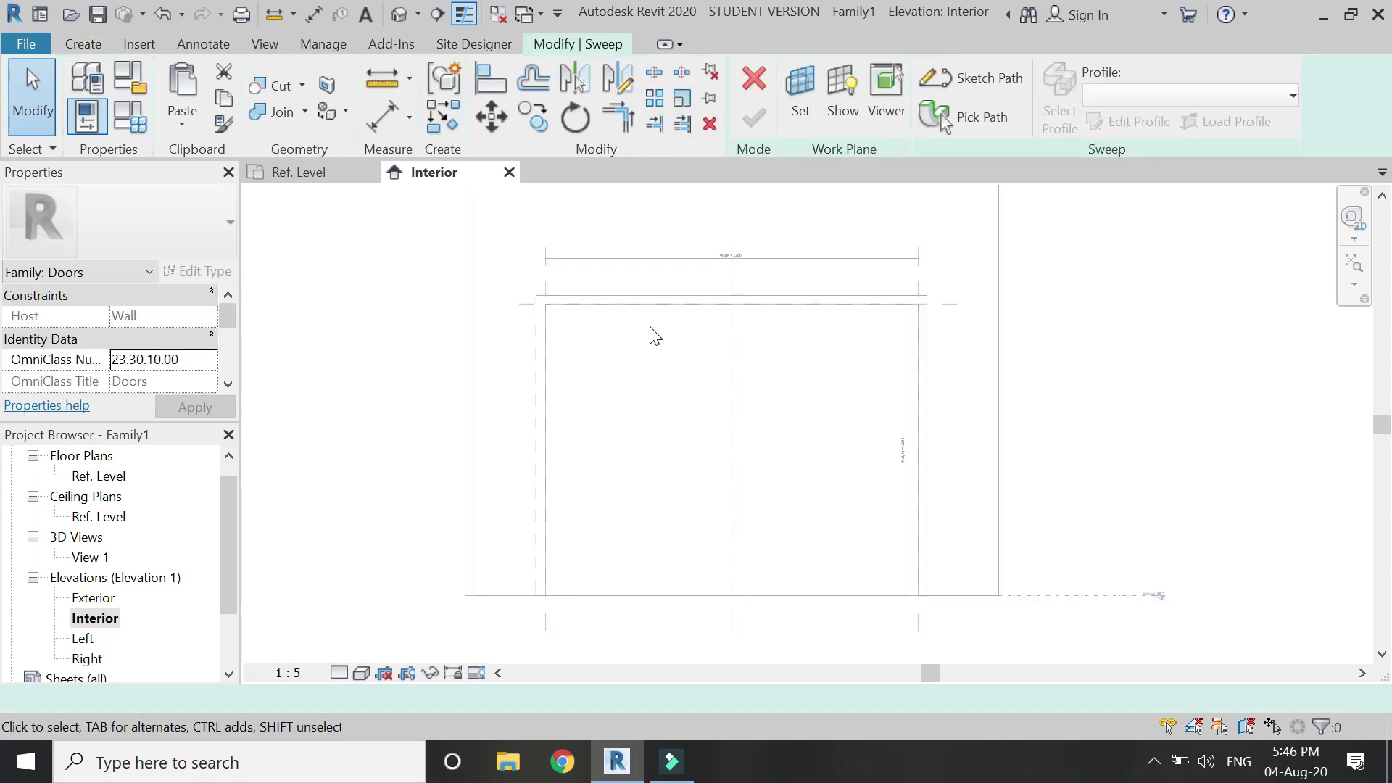
pyautogui.click(971, 77)
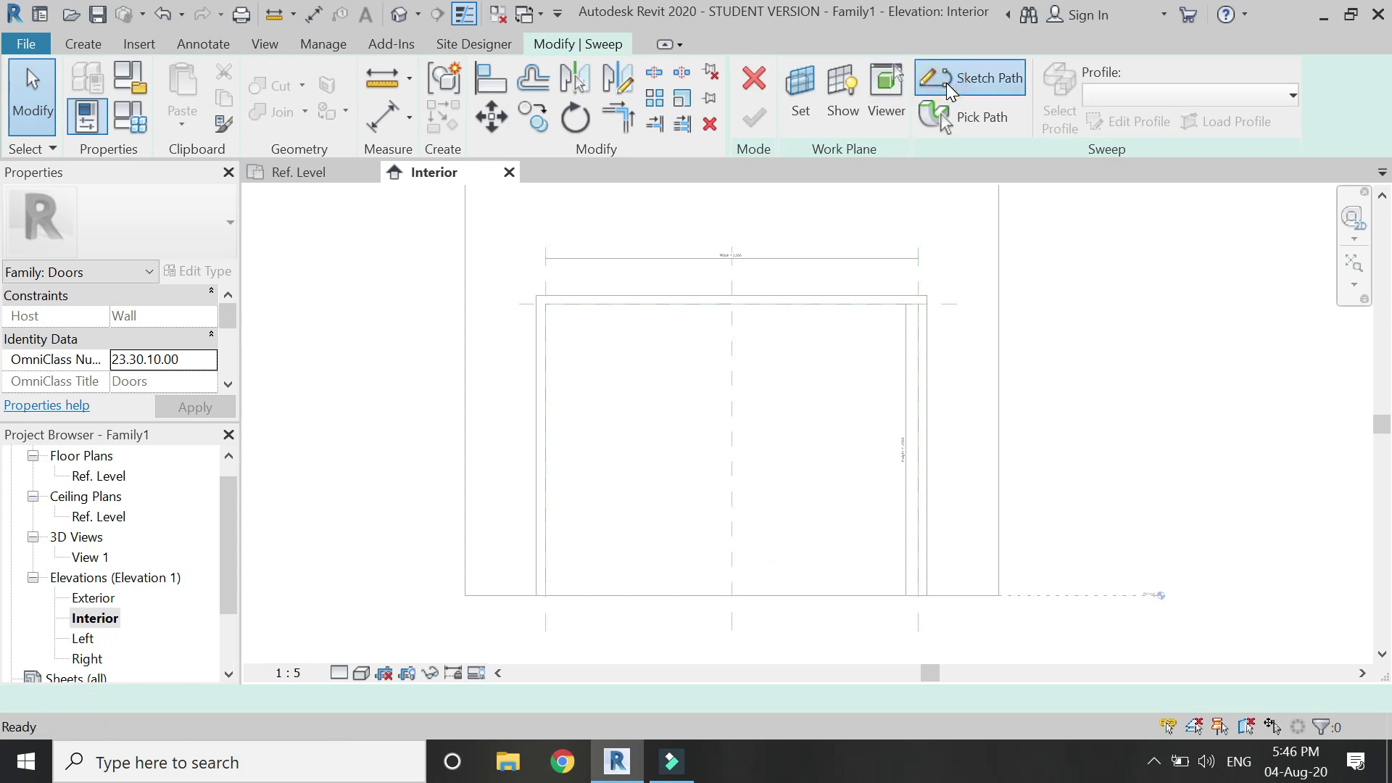
pyautogui.click(817, 73)
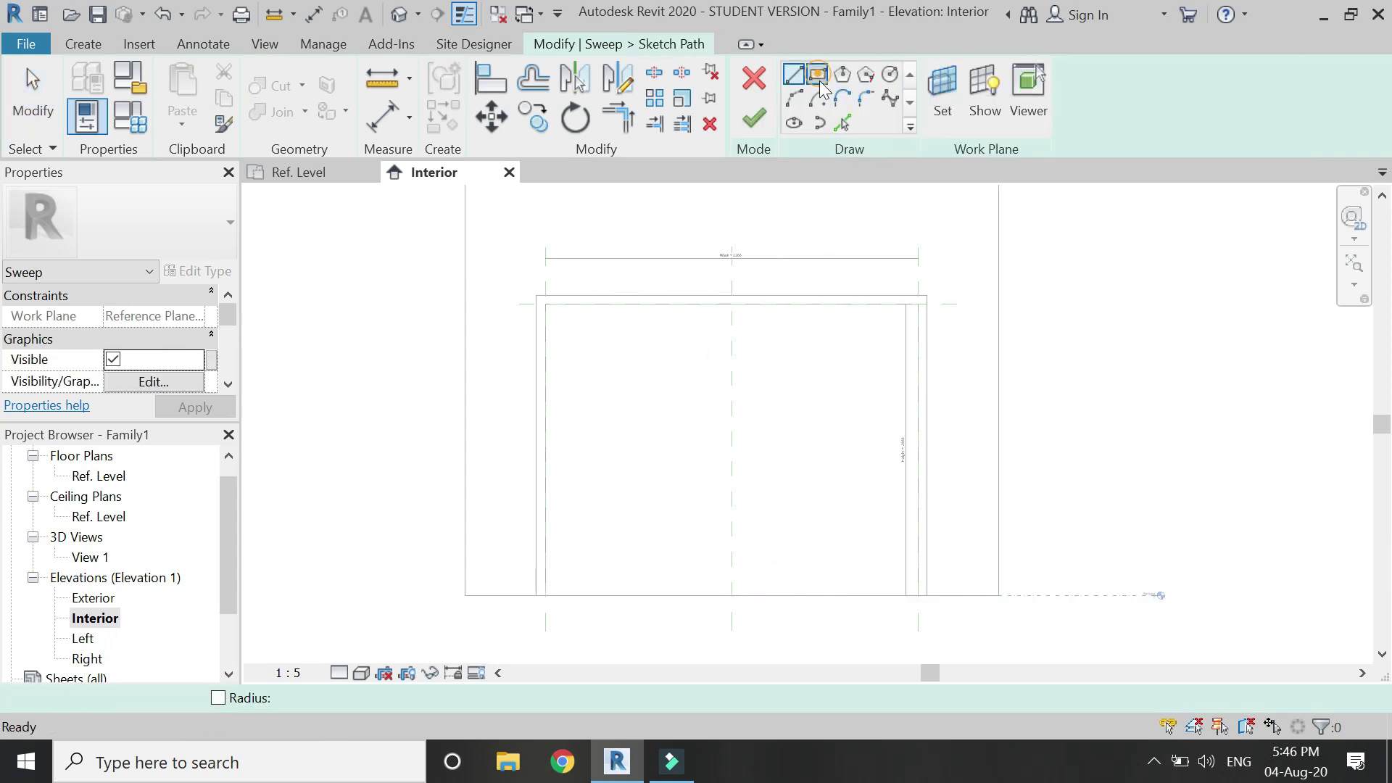
pyautogui.click(904, 595)
pyautogui.press('Escape')
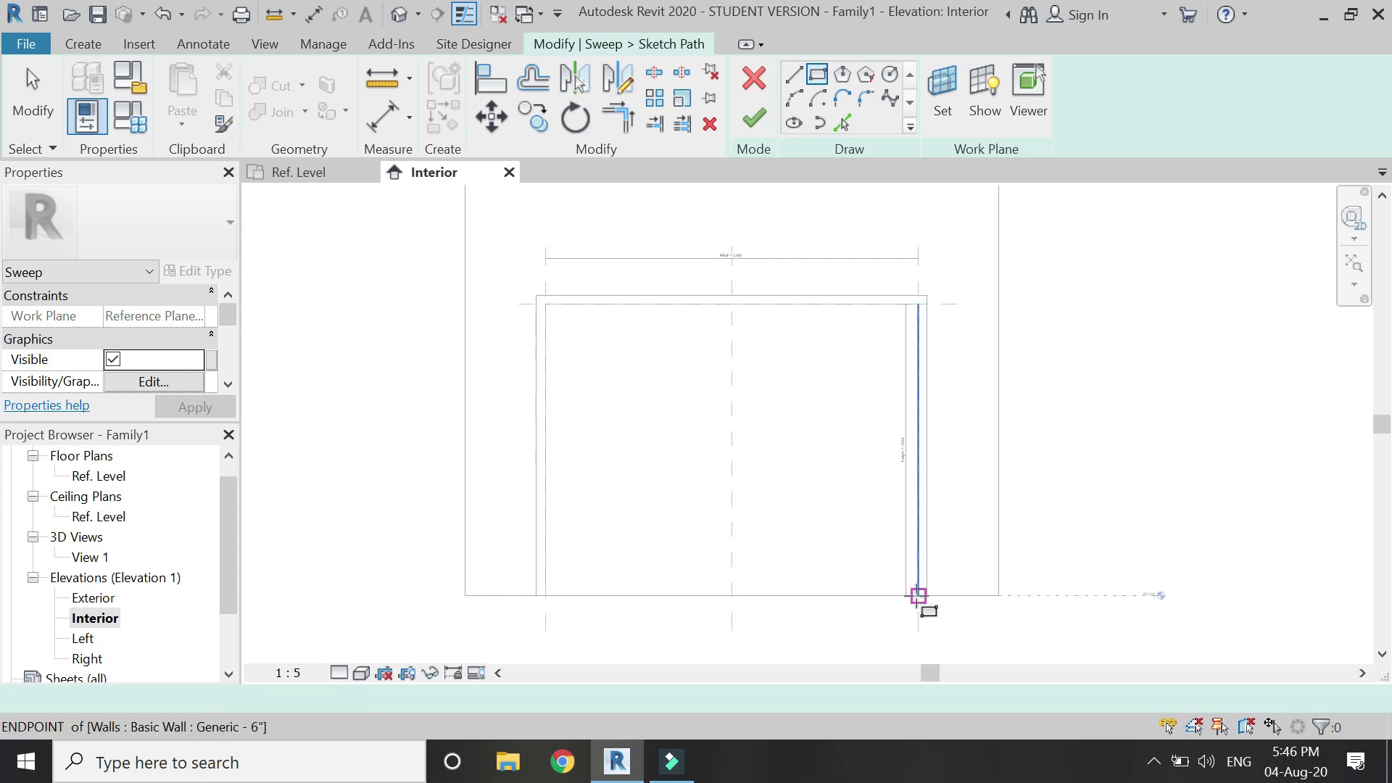
pyautogui.click(919, 595)
pyautogui.click(545, 305)
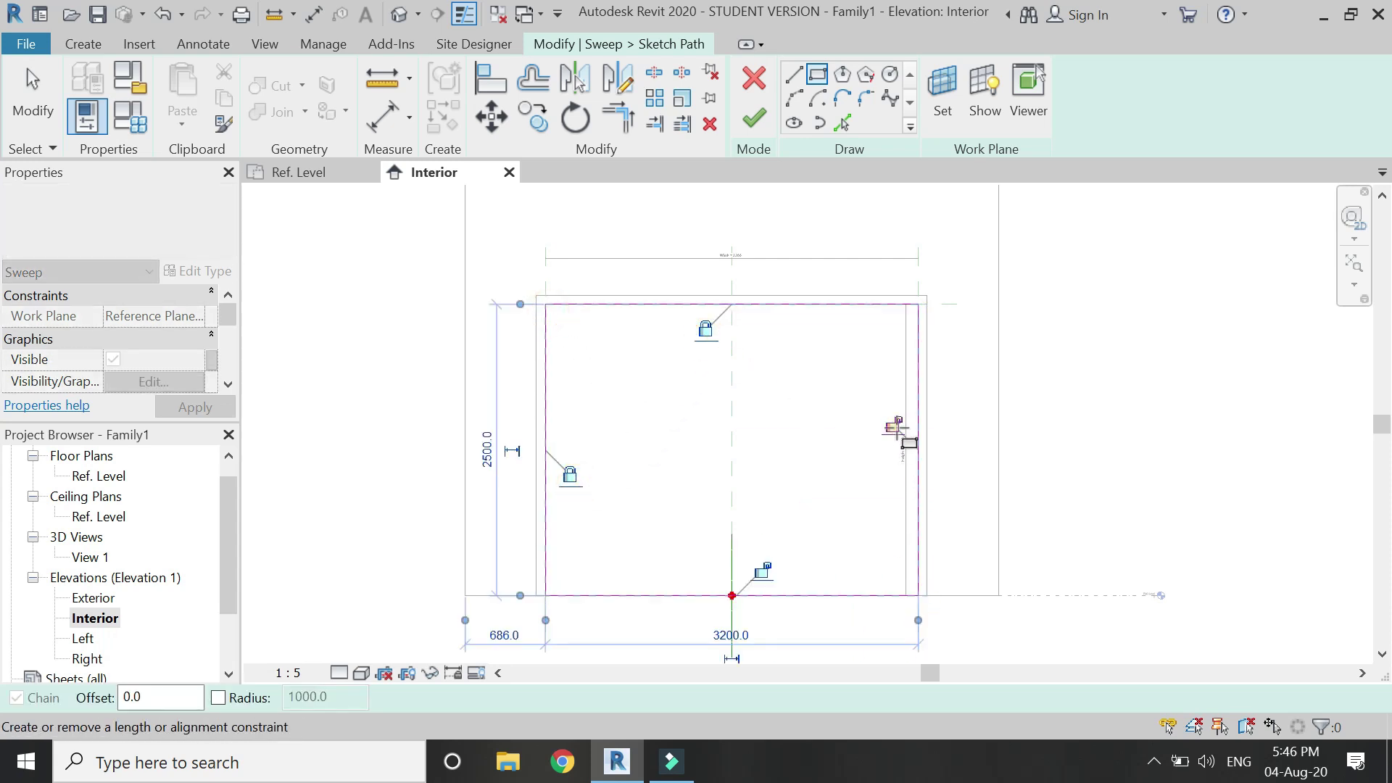
pyautogui.press('Escape')
pyautogui.press('Escape')
# Step: Remove the path's bottom edge, finish the sweep path and switch to Ref. Level
pyautogui.click(855, 595)
pyautogui.press('Delete')
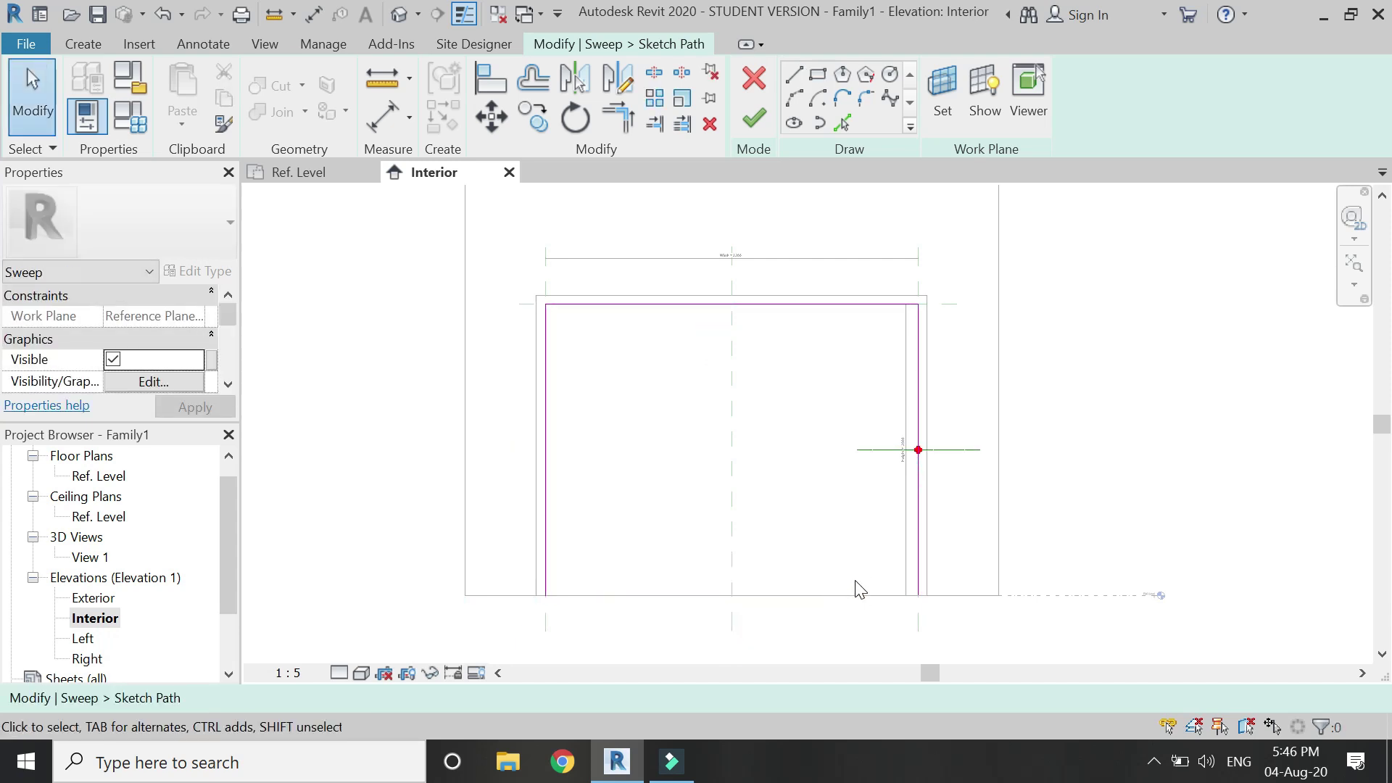
pyautogui.click(742, 121)
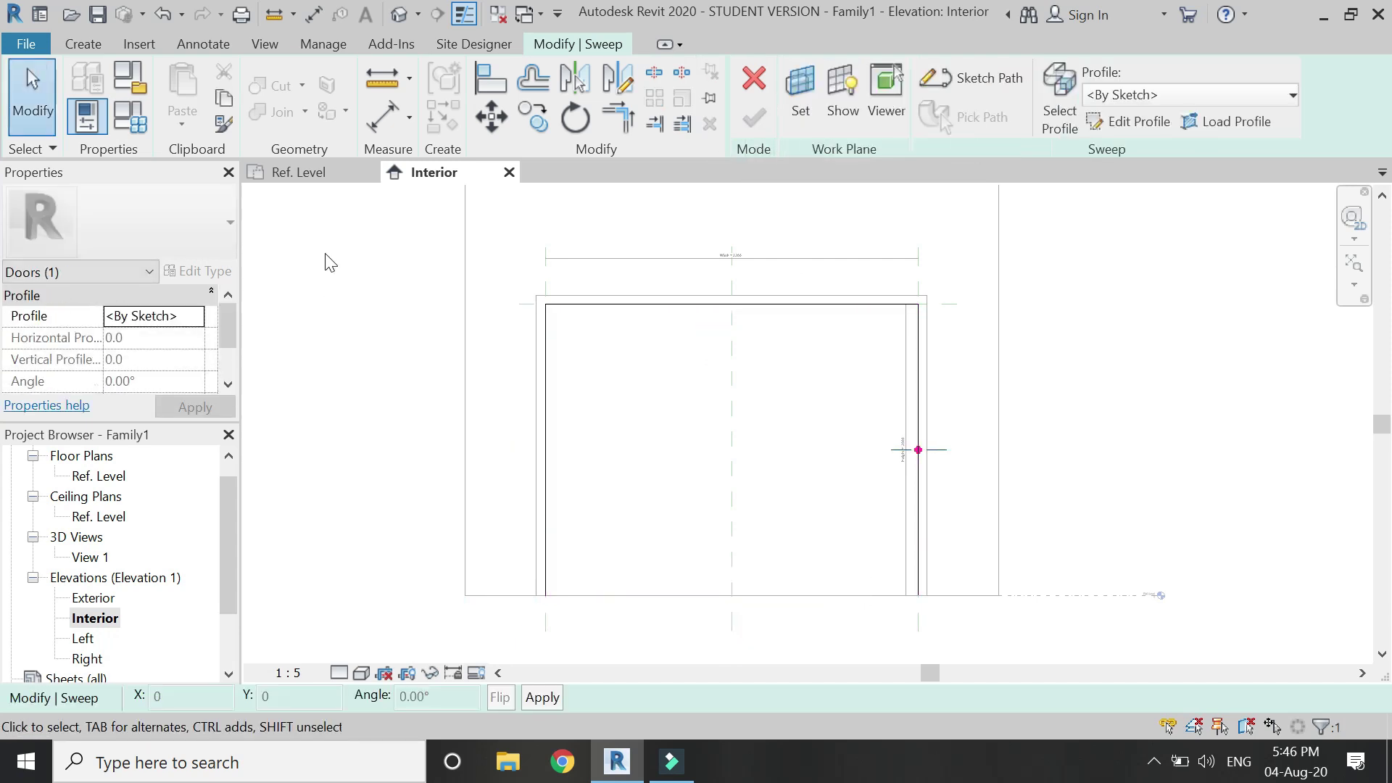
pyautogui.click(331, 172)
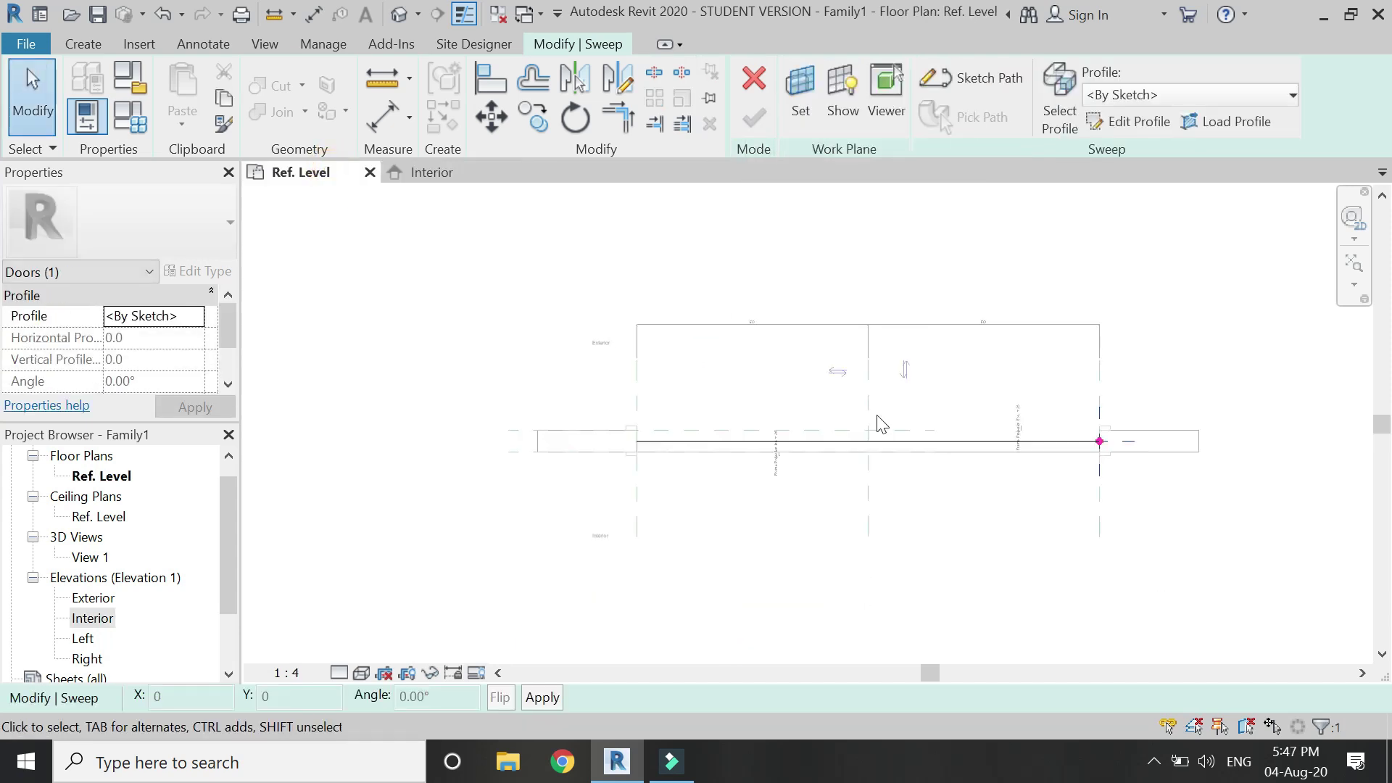
pyautogui.click(1131, 122)
# Step: Sketch a narrow rectangular sweep profile at the end of the frame
pyautogui.scroll(6, 1102, 442)
pyautogui.click(1037, 320)
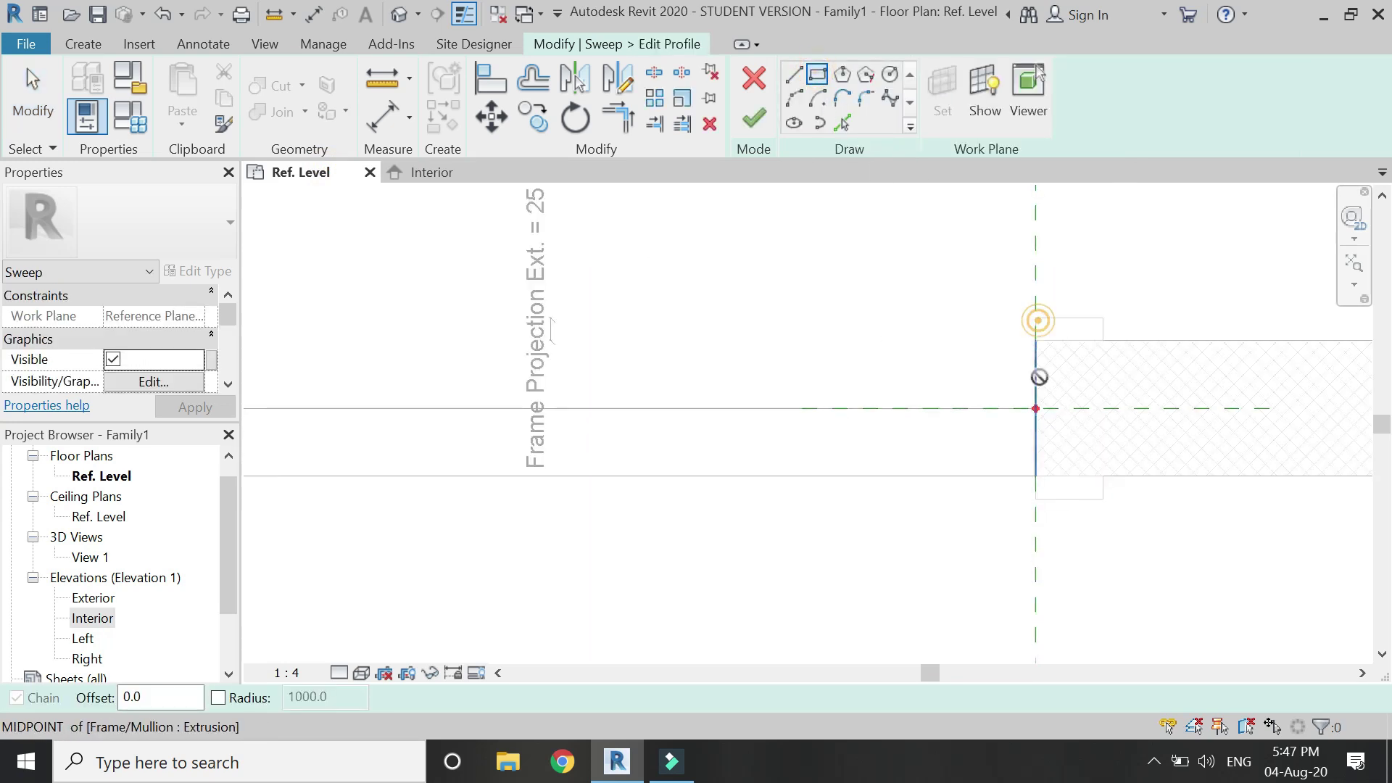
pyautogui.click(1037, 321)
pyautogui.scroll(2, 1019, 500)
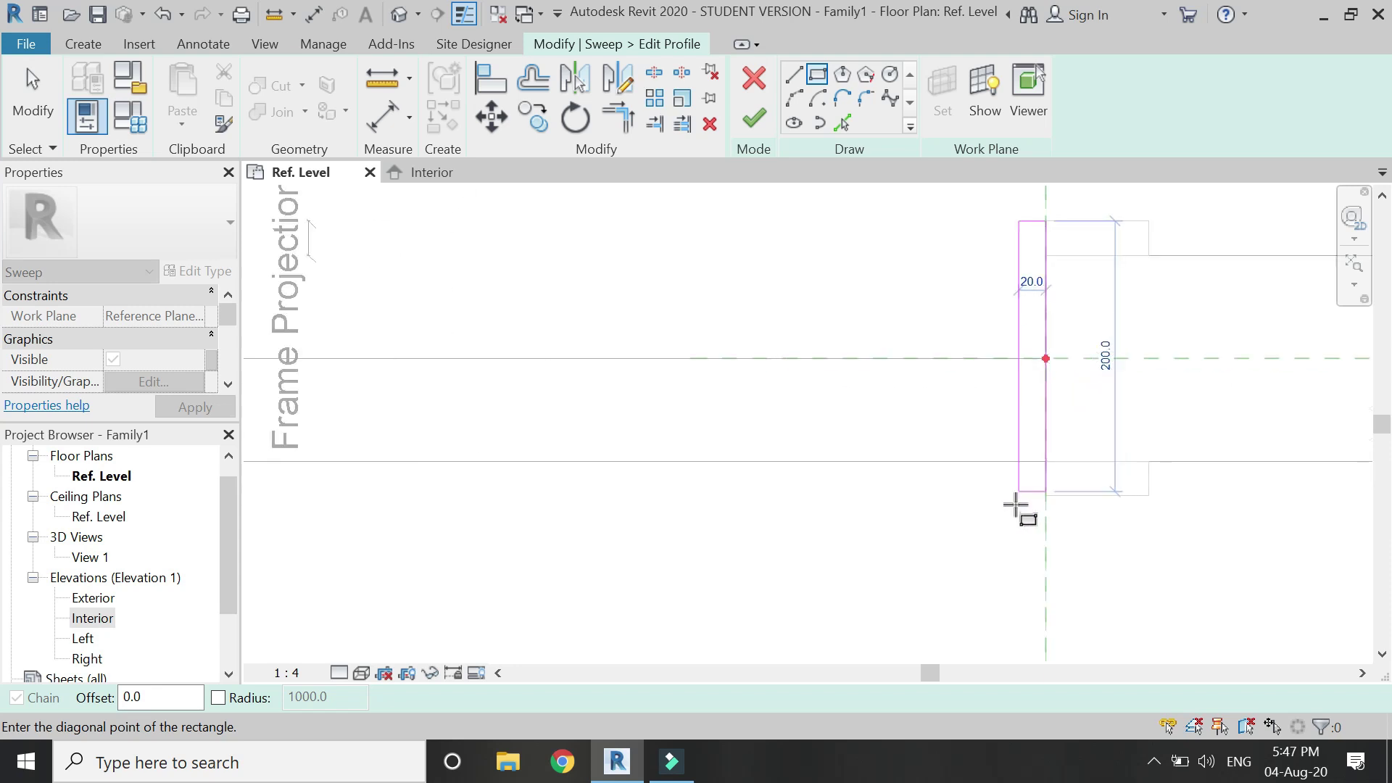
pyautogui.click(1004, 497)
pyautogui.scroll(-4, 838, 575)
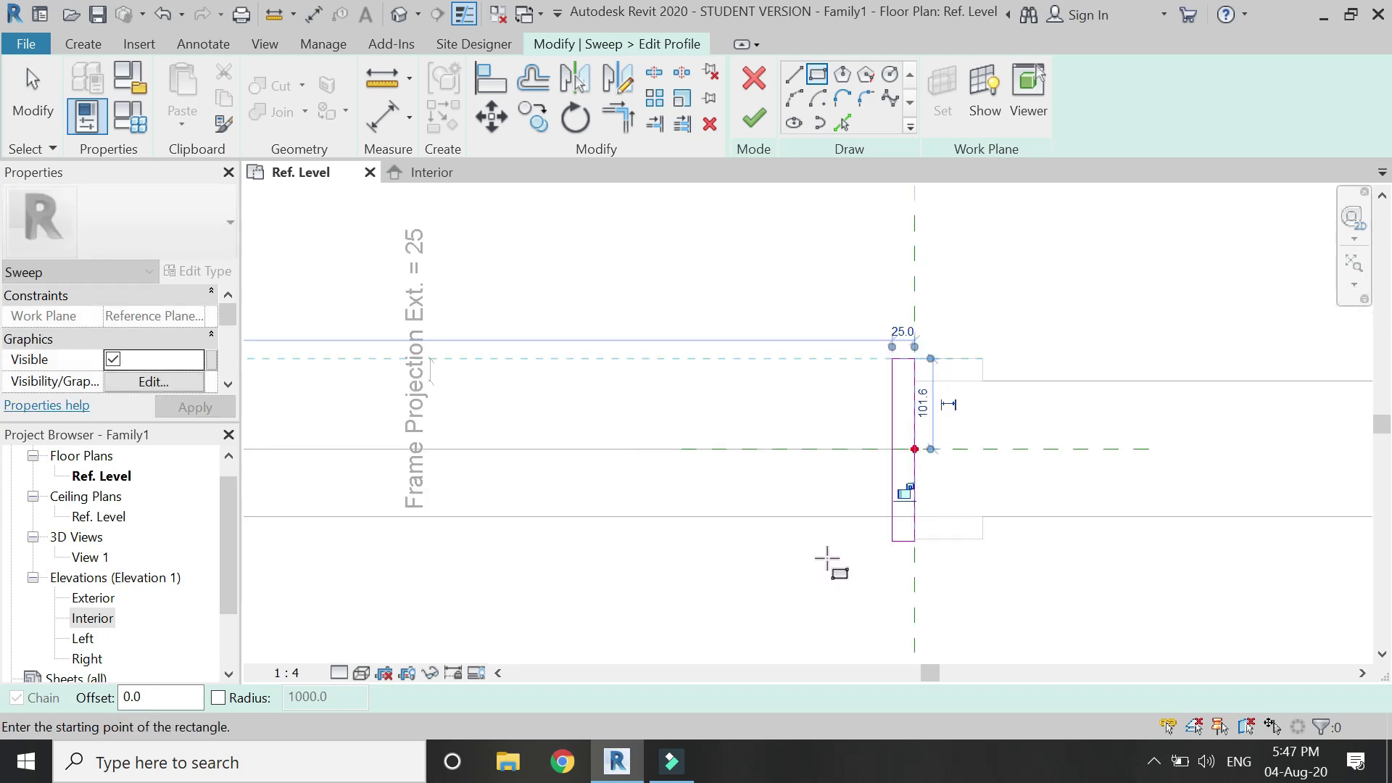
pyautogui.press('a')
# Step: Align and lock the profile's edges to the reference plane and the frame's top edge
pyautogui.press('l')
pyautogui.click(911, 301)
pyautogui.click(916, 398)
pyautogui.click(940, 449)
pyautogui.click(895, 361)
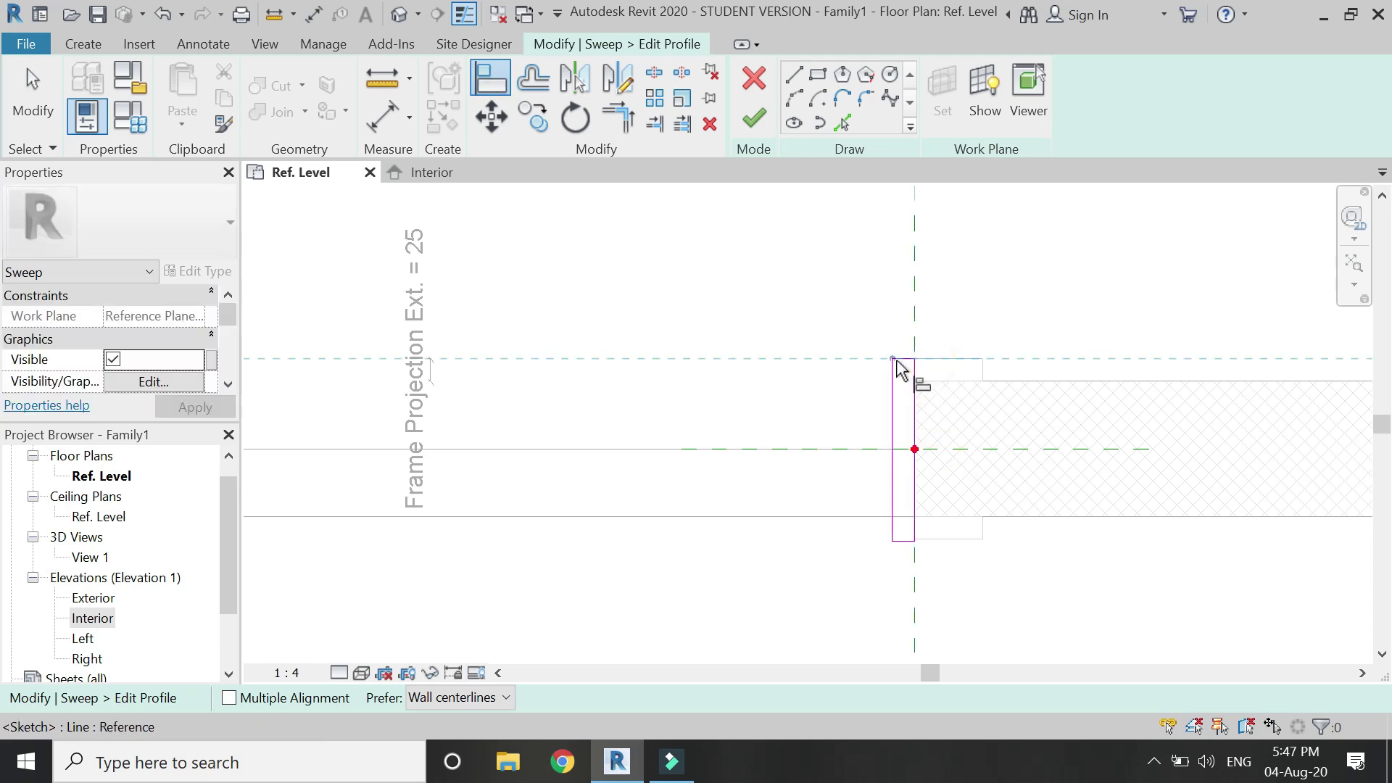
pyautogui.click(901, 364)
pyautogui.click(665, 324)
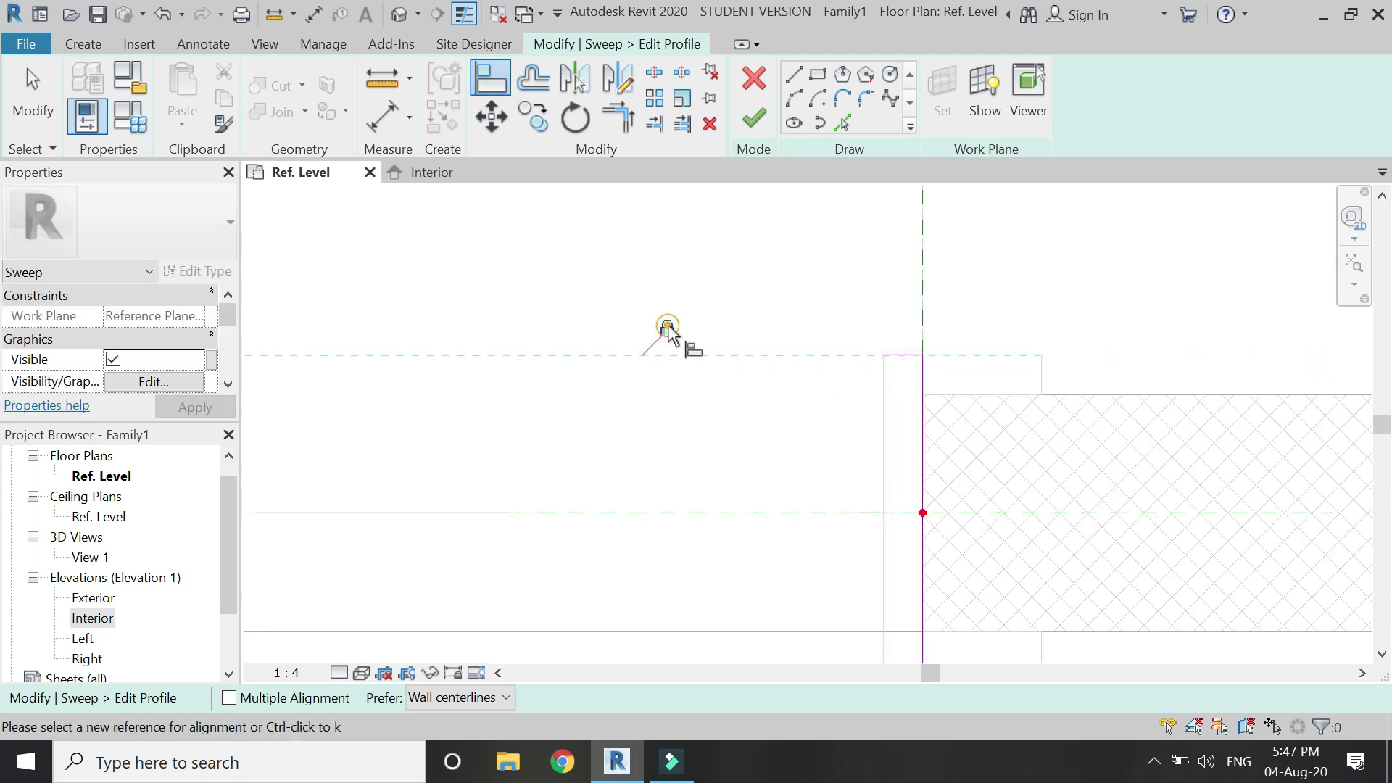
# Step: Align and lock the profile's bottom edge to the frame's bottom edge
pyautogui.scroll(1, 879, 552)
pyautogui.scroll(1, 877, 545)
pyautogui.click(807, 541)
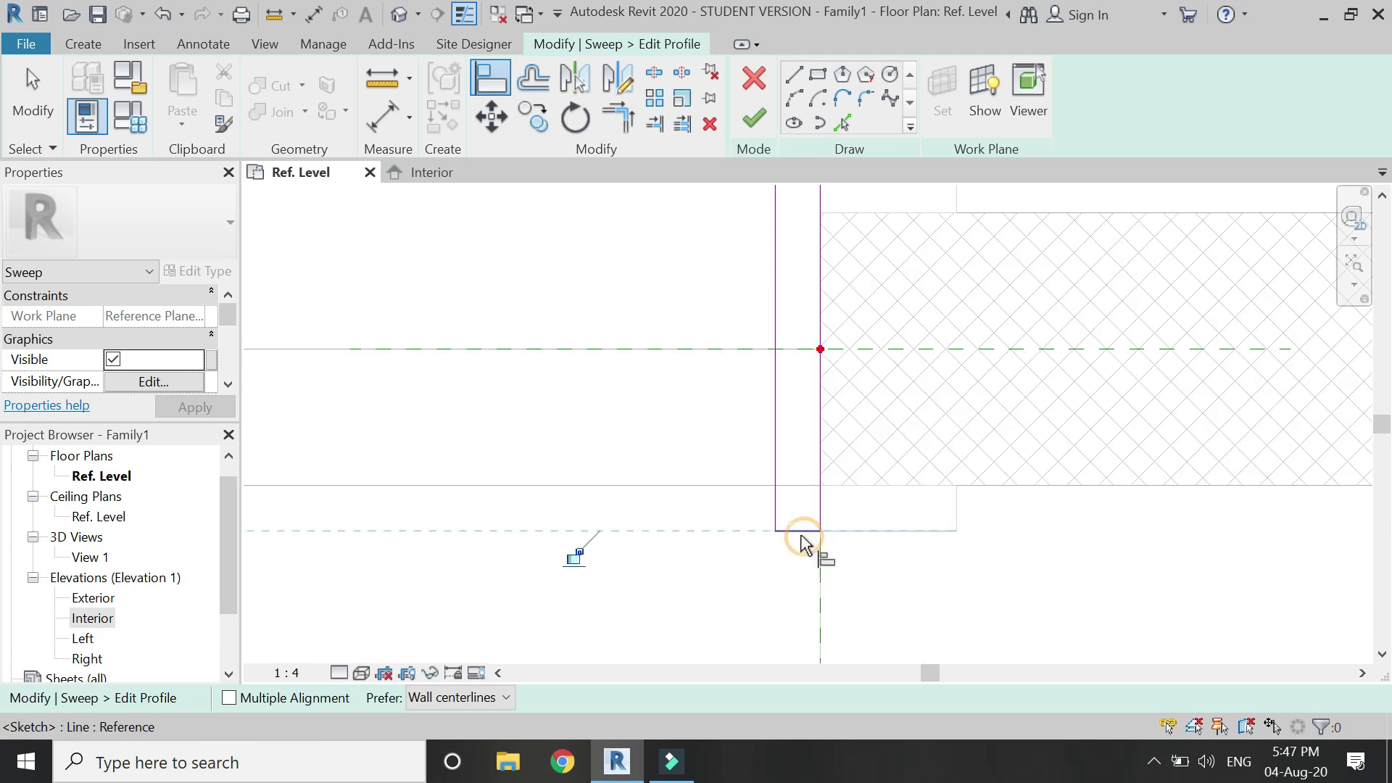
pyautogui.click(575, 557)
pyautogui.scroll(-2, 926, 569)
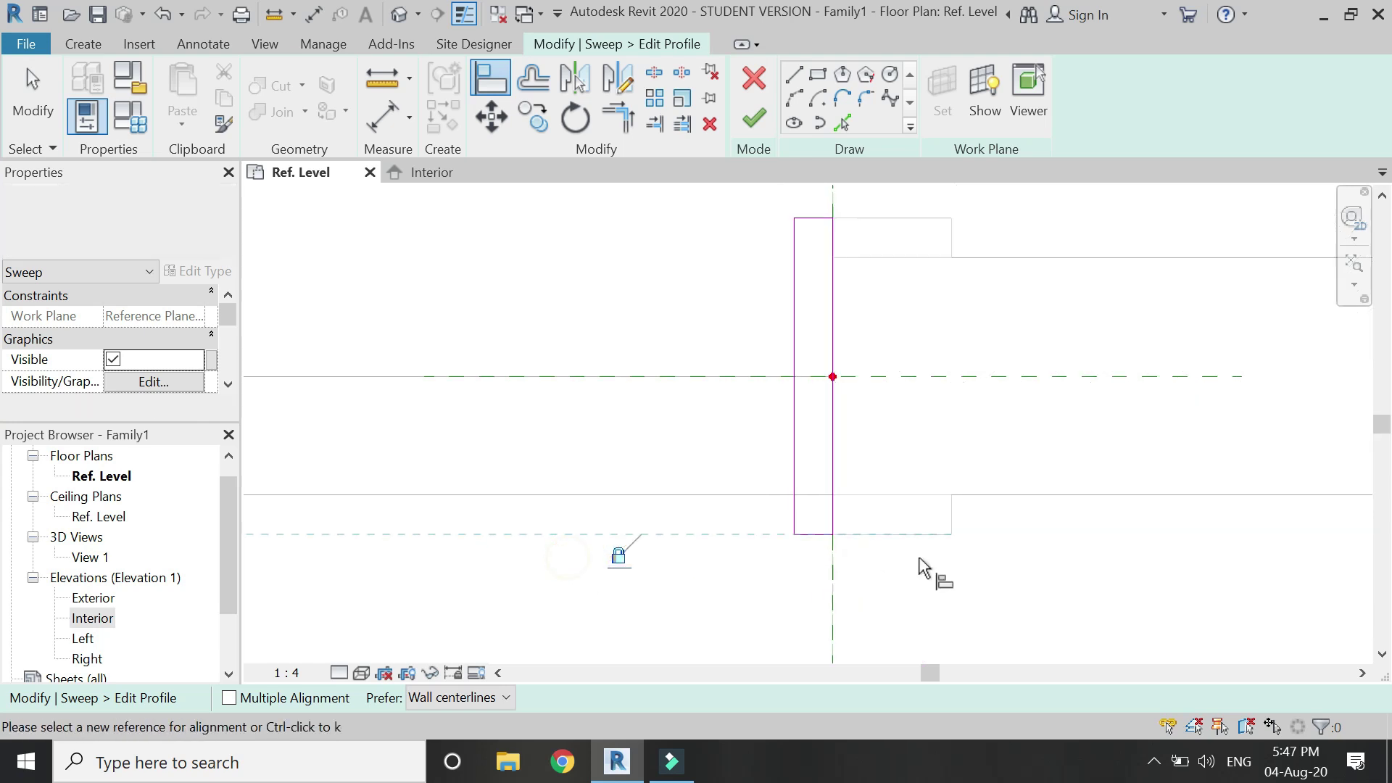
pyautogui.click(390, 125)
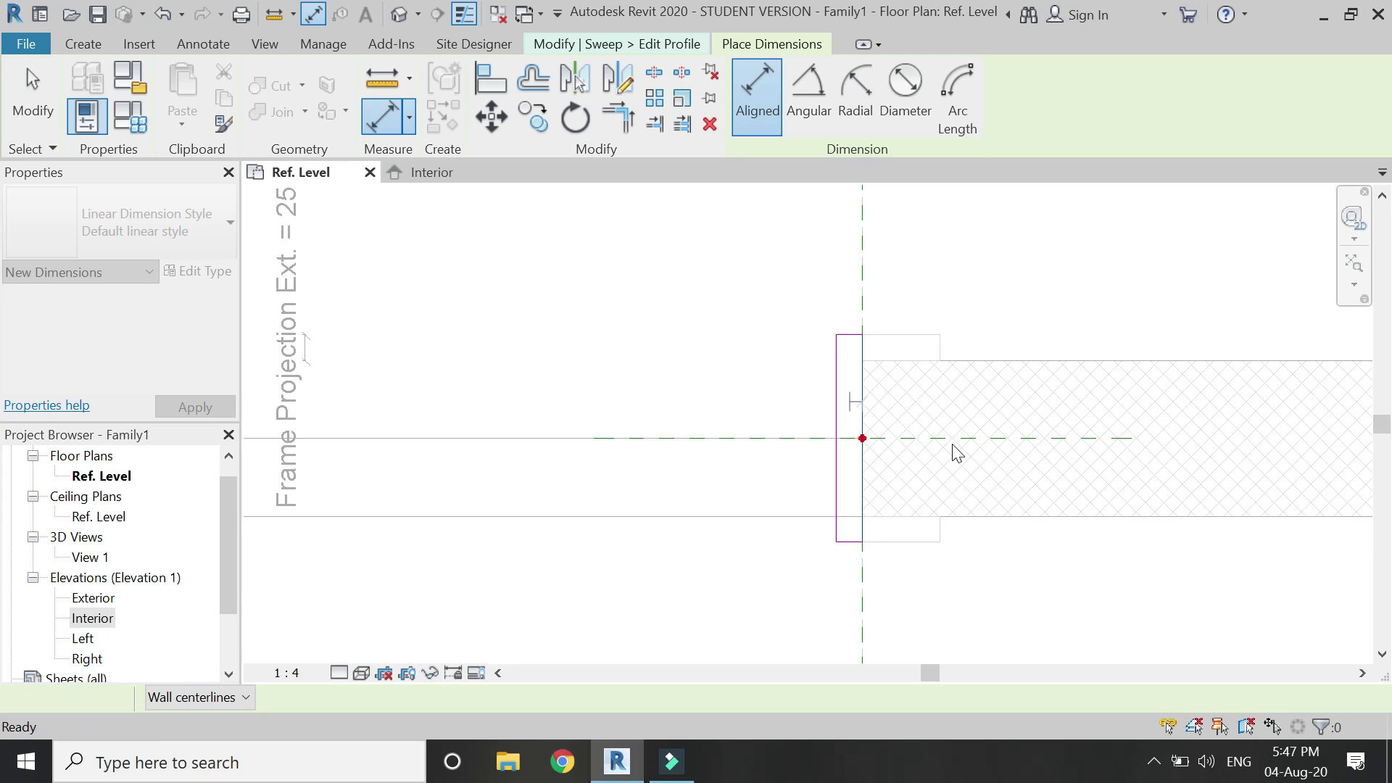
pyautogui.press('Escape')
pyautogui.press('Escape')
pyautogui.scroll(-3, 1093, 445)
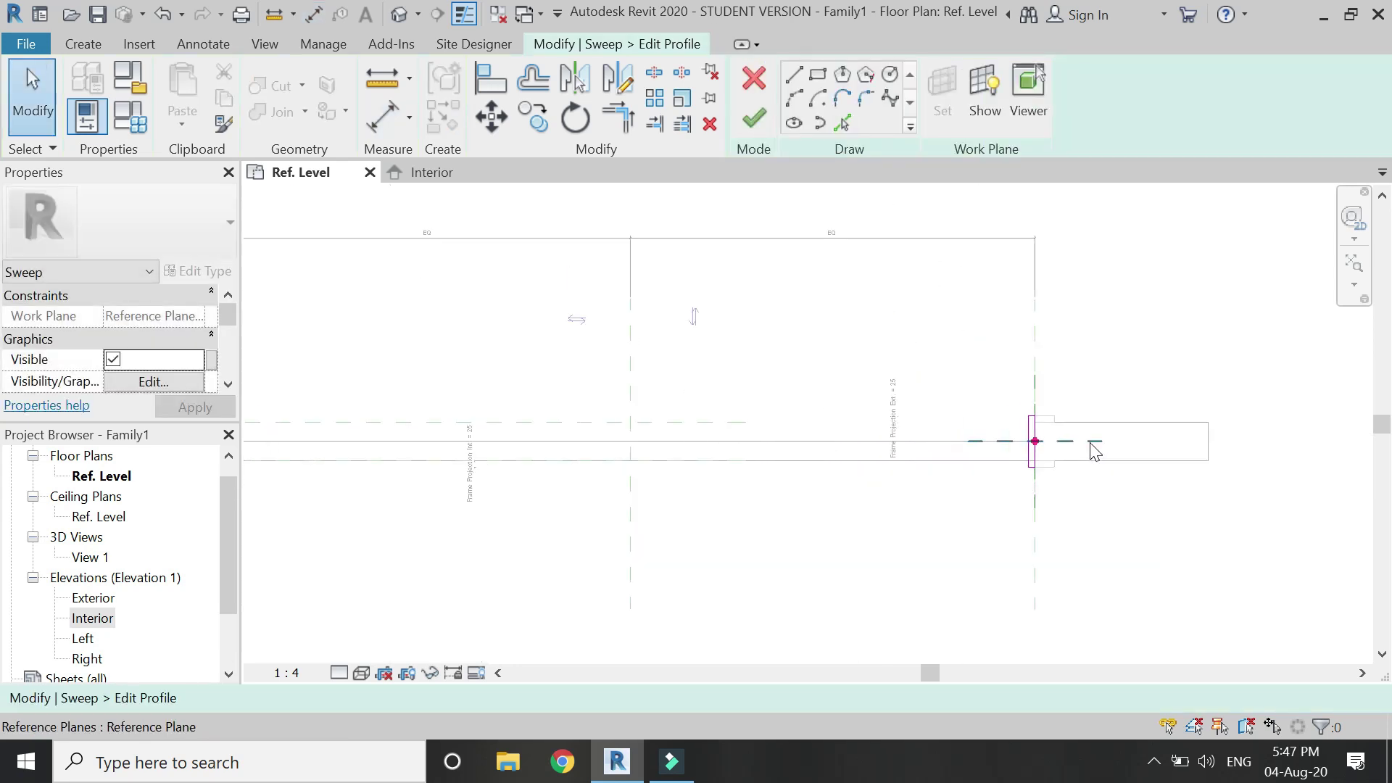
# Step: Finish the sweep profile and join the sweep with the frame
pyautogui.click(751, 125)
pyautogui.scroll(3, 1109, 441)
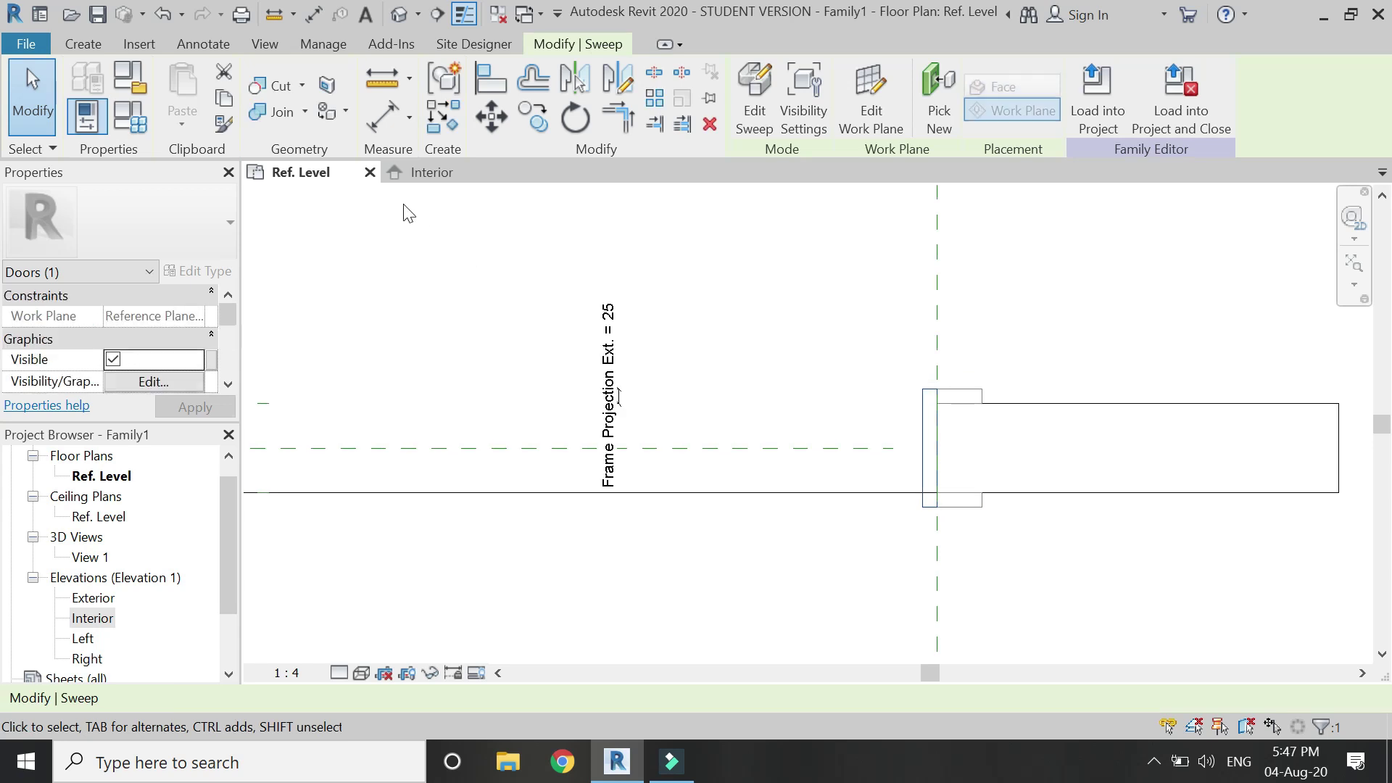
pyautogui.click(288, 119)
pyautogui.scroll(2, 969, 411)
pyautogui.click(963, 385)
pyautogui.click(902, 420)
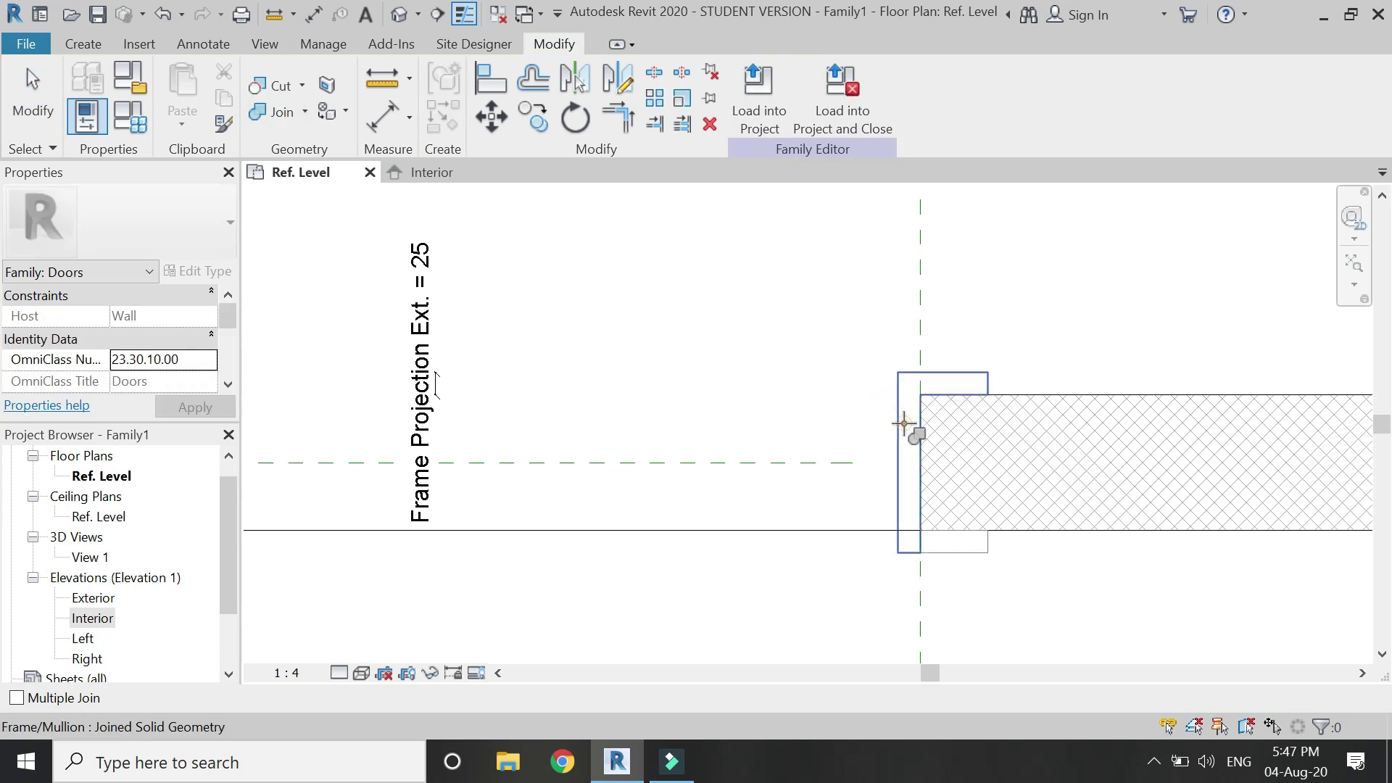
pyautogui.press('Escape')
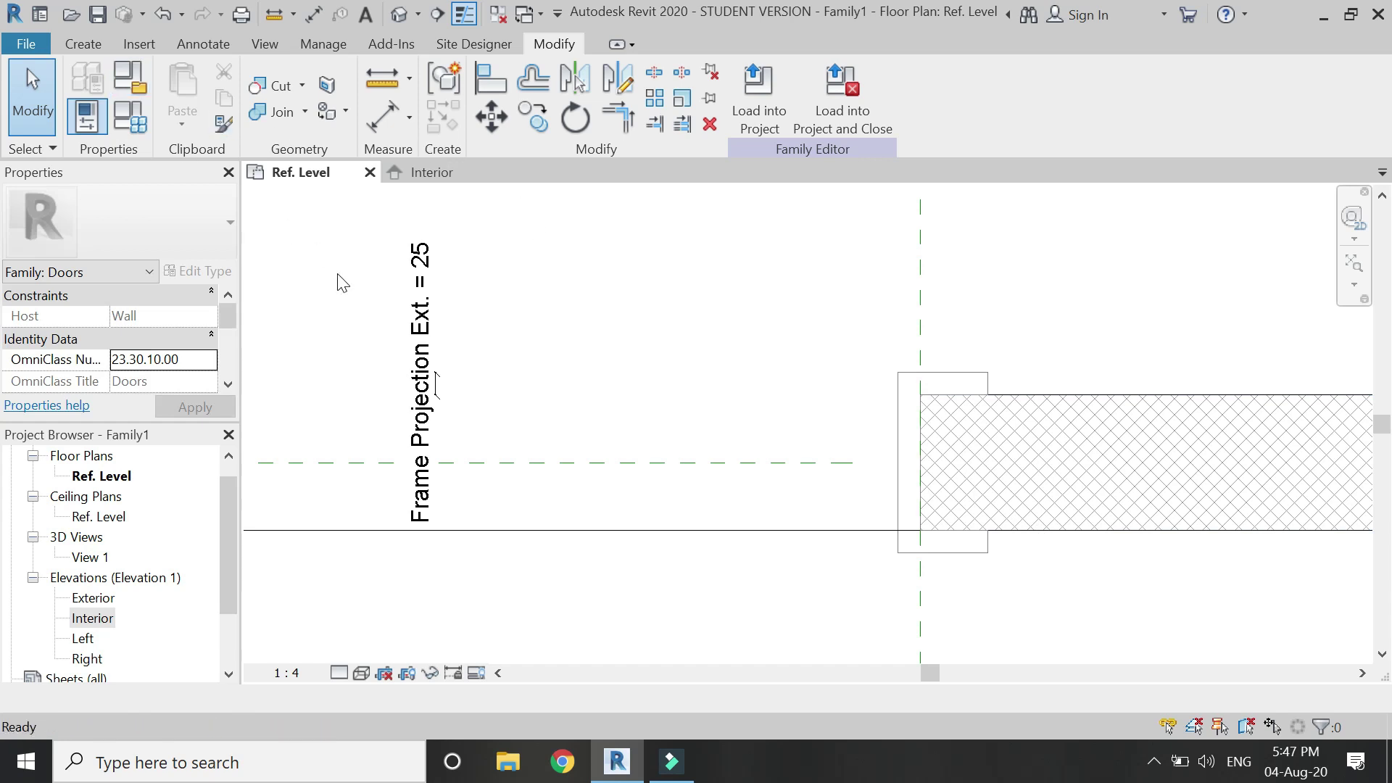
# Step: Draw a vertical reference plane and dimension it 25 from the existing plane
pyautogui.press('r')
pyautogui.press('p')
pyautogui.click(897, 553)
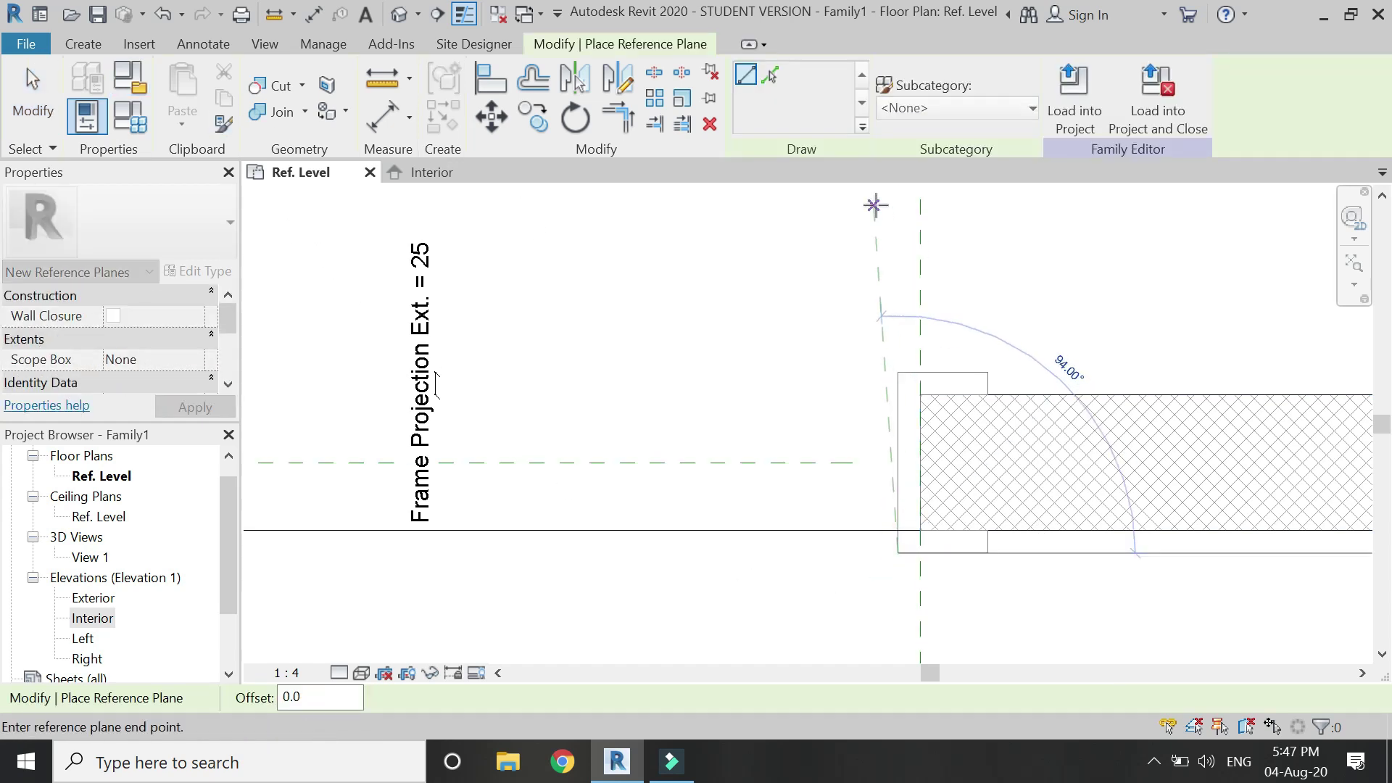
pyautogui.click(896, 208)
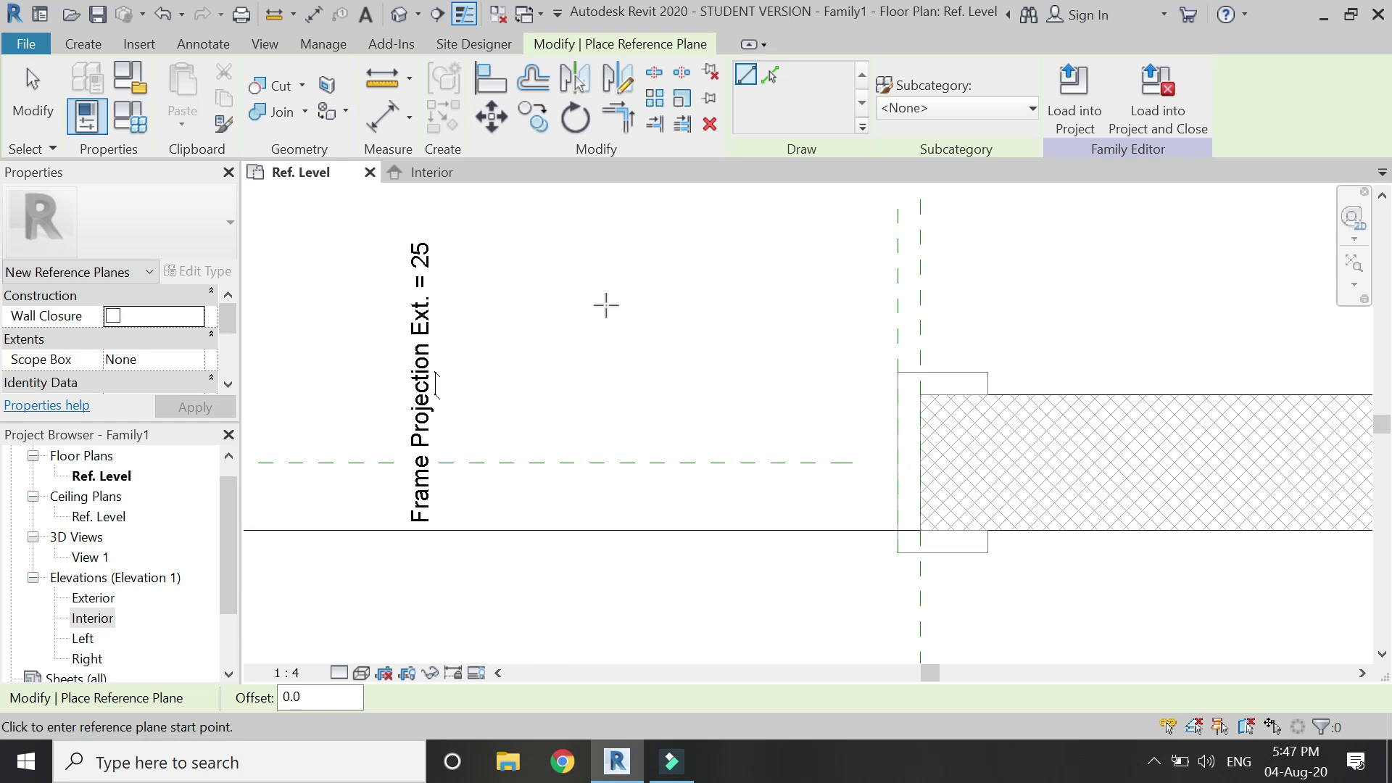
pyautogui.click(392, 128)
pyautogui.click(920, 297)
pyautogui.click(898, 297)
pyautogui.click(812, 257)
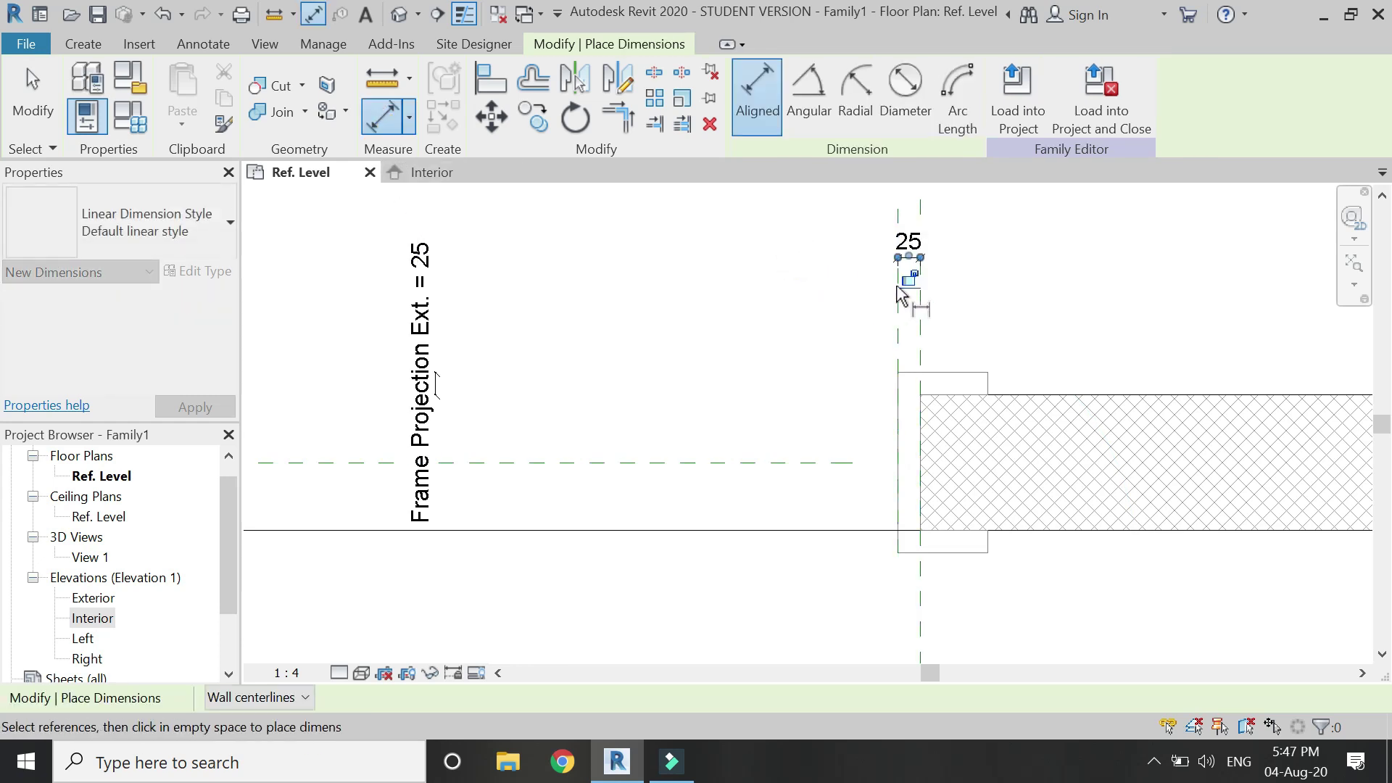
# Step: Align the frame edge onto the new reference plane
pyautogui.press('a')
pyautogui.press('l')
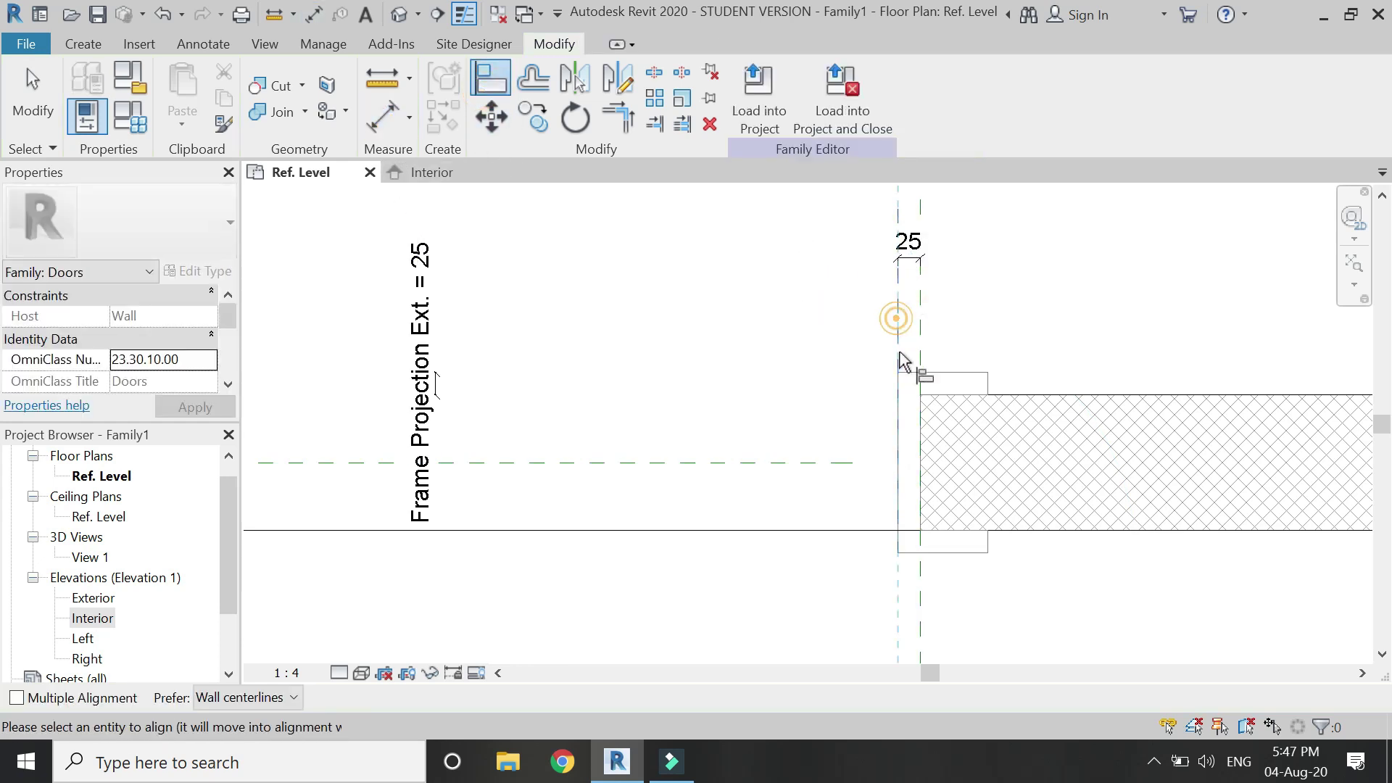
pyautogui.click(899, 397)
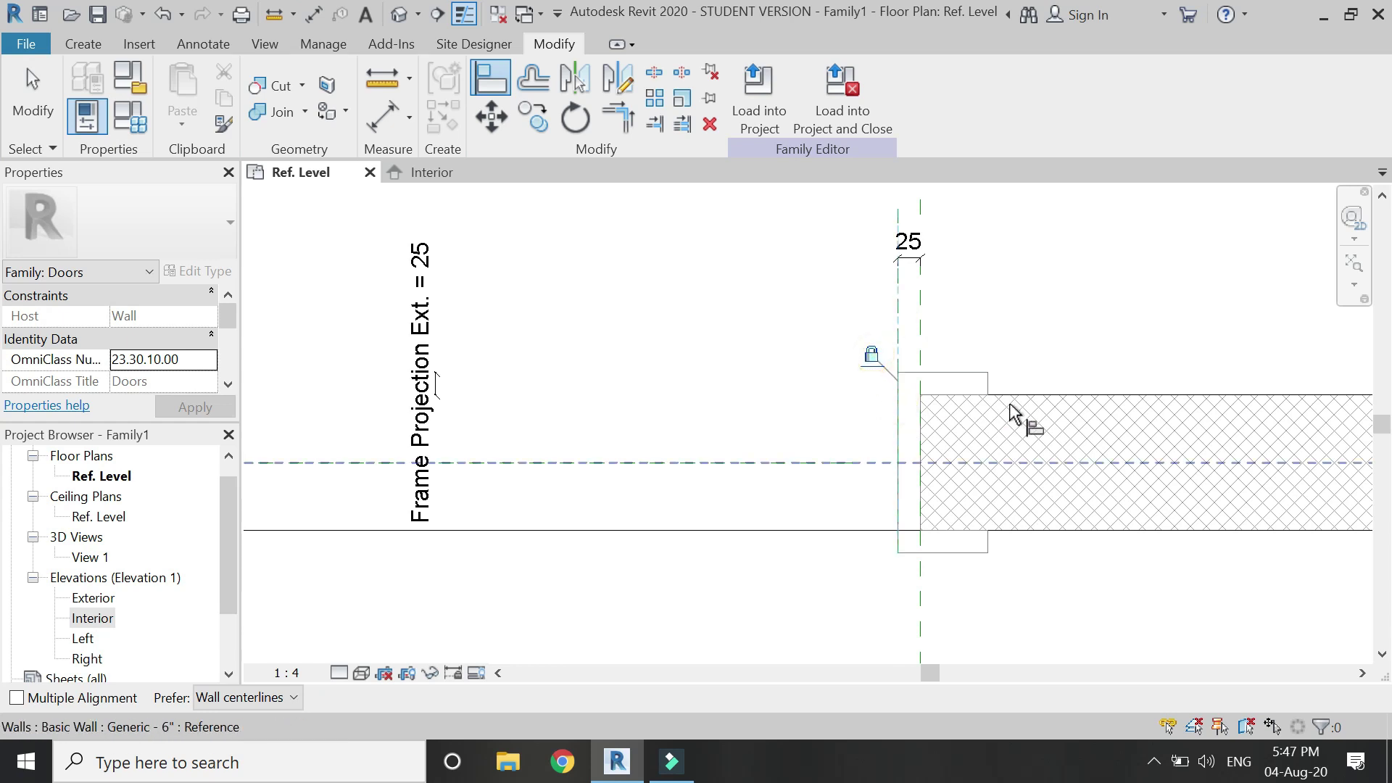
pyautogui.scroll(-5, 1134, 404)
pyautogui.scroll(5, 551, 395)
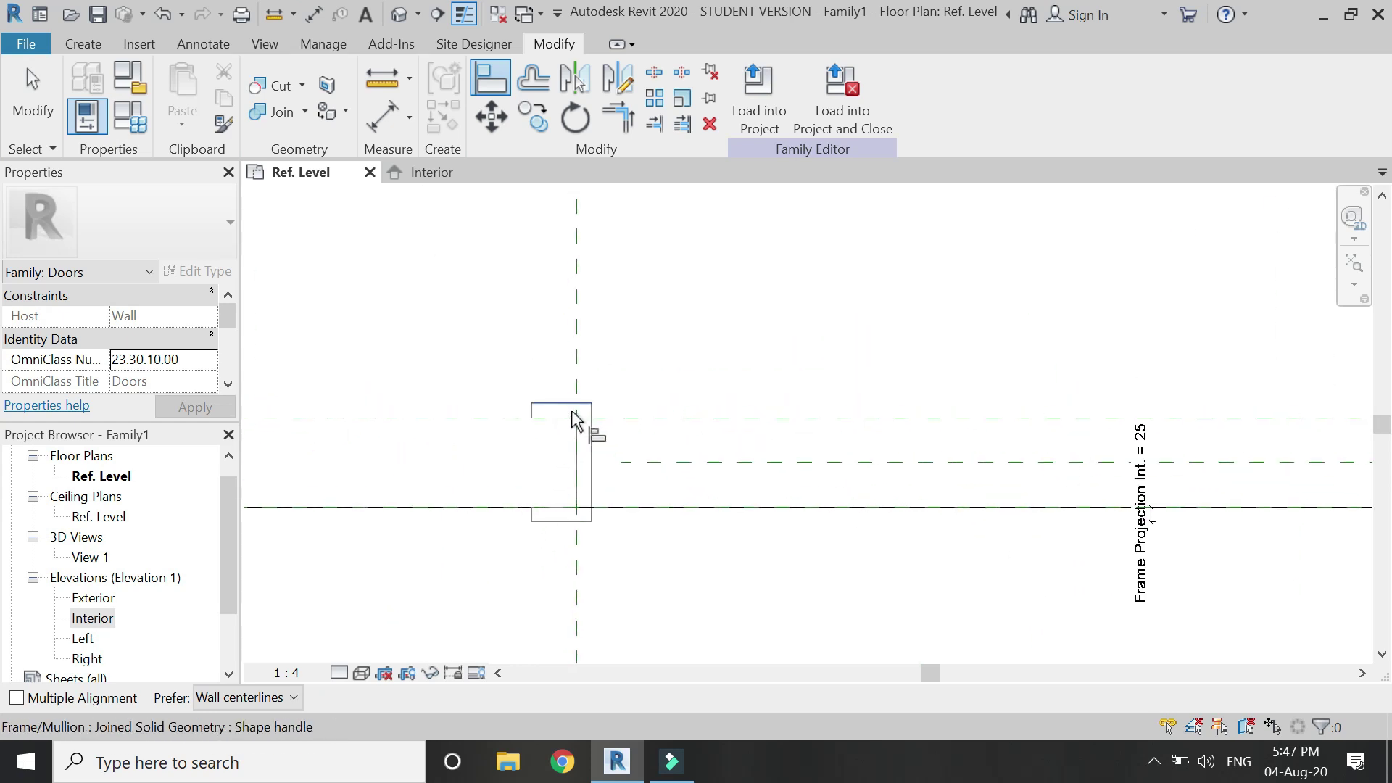
pyautogui.press('Escape')
# Step: Add another vertical reference plane at the left jamb, dimensioned 25 from its plane
pyautogui.press('r')
pyautogui.press('p')
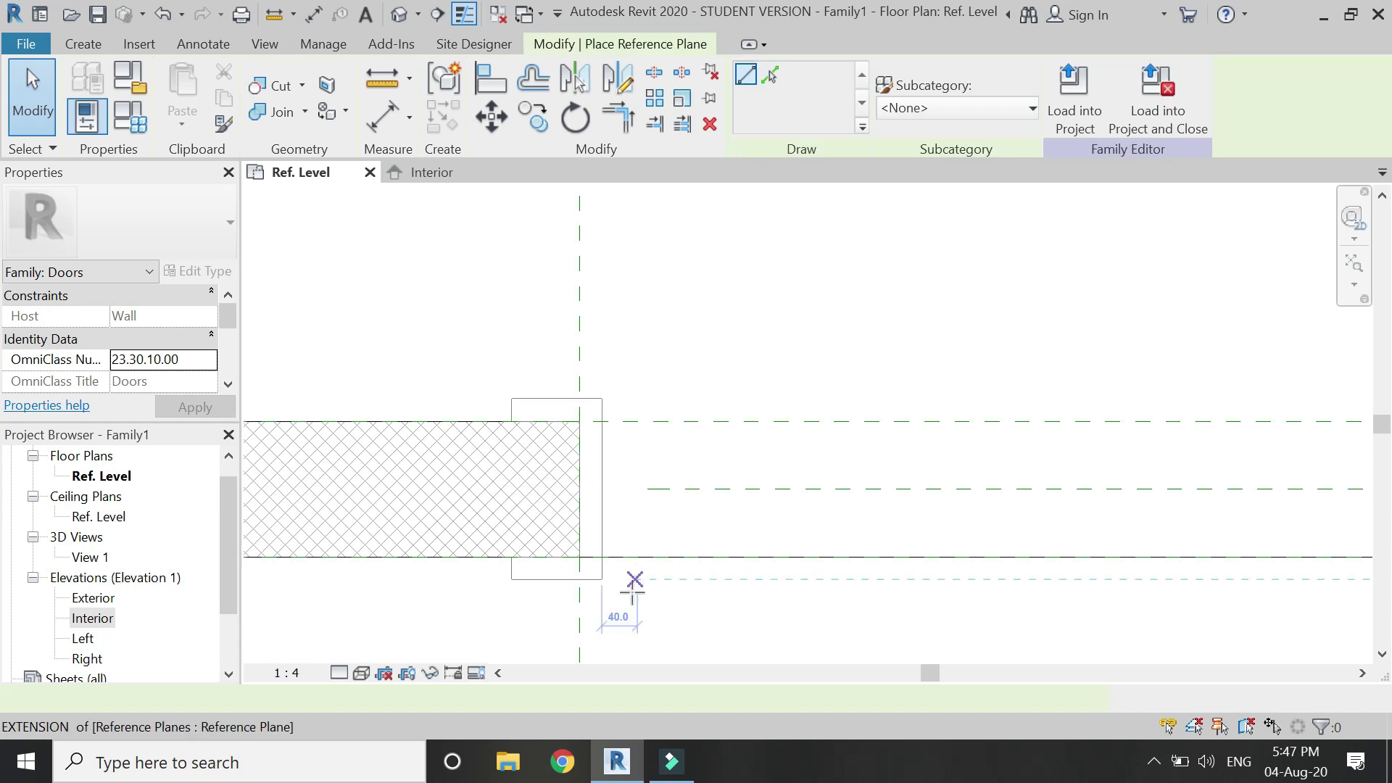
pyautogui.scroll(-2, 616, 537)
pyautogui.click(613, 524)
pyautogui.click(615, 233)
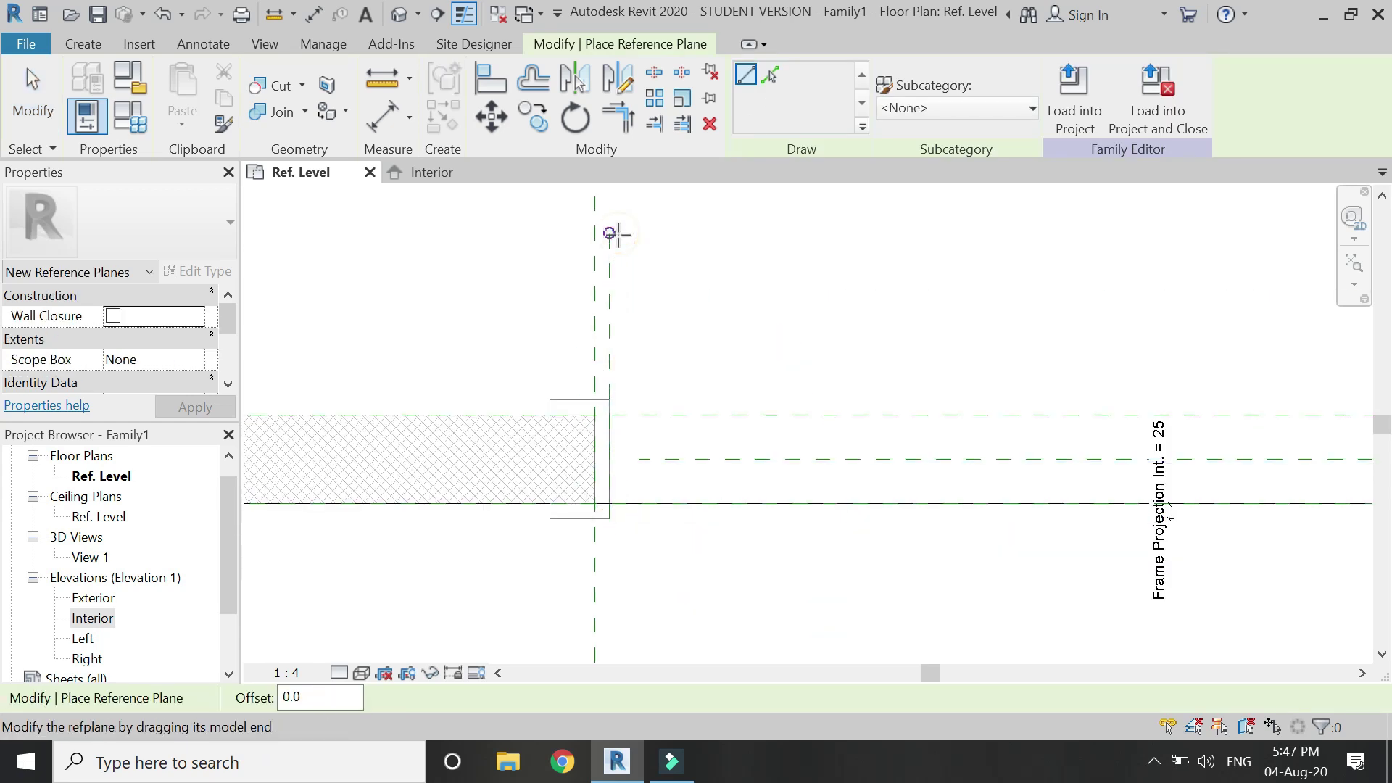
pyautogui.click(391, 128)
pyautogui.scroll(2, 617, 345)
pyautogui.click(606, 336)
pyautogui.click(583, 339)
pyautogui.click(517, 331)
# Step: Align the jamb frame to the new reference plane and lock it
pyautogui.scroll(-1, 681, 345)
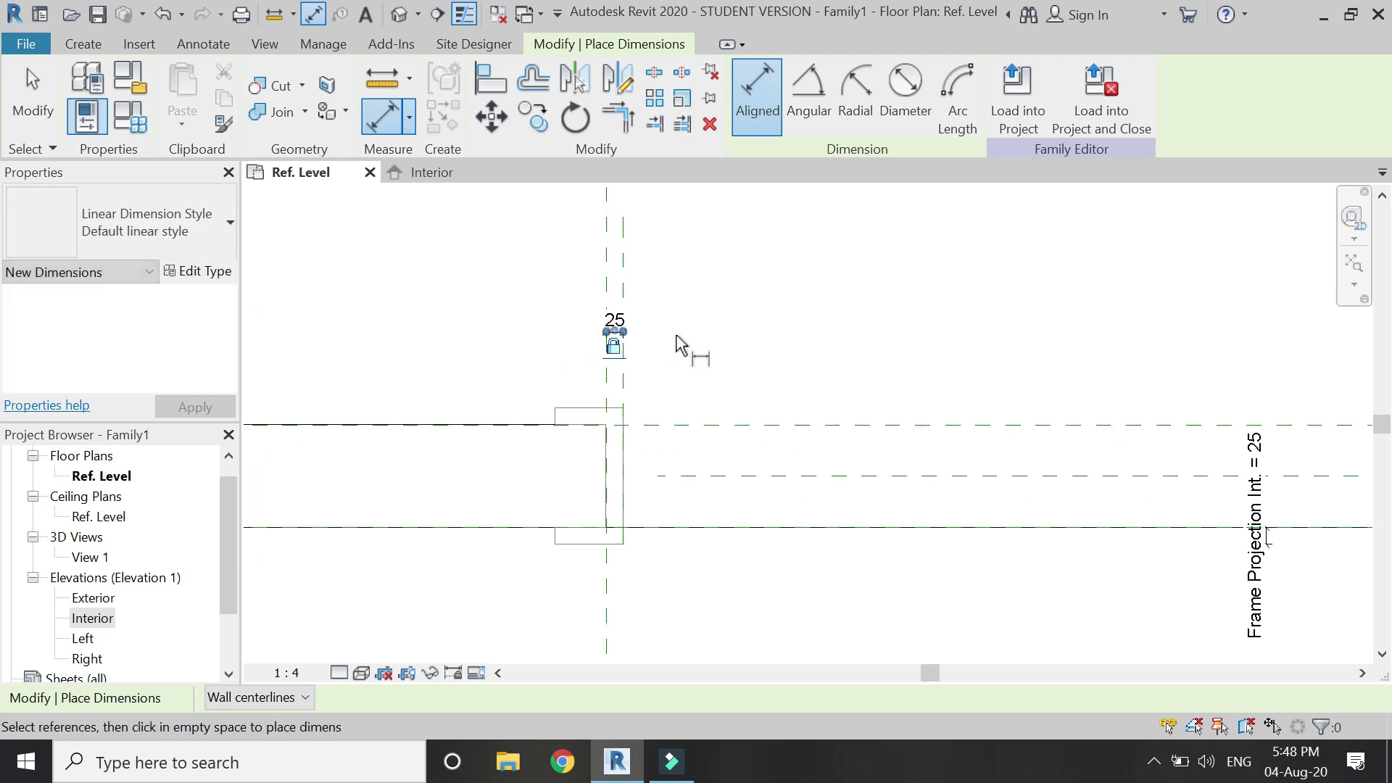
pyautogui.click(490, 78)
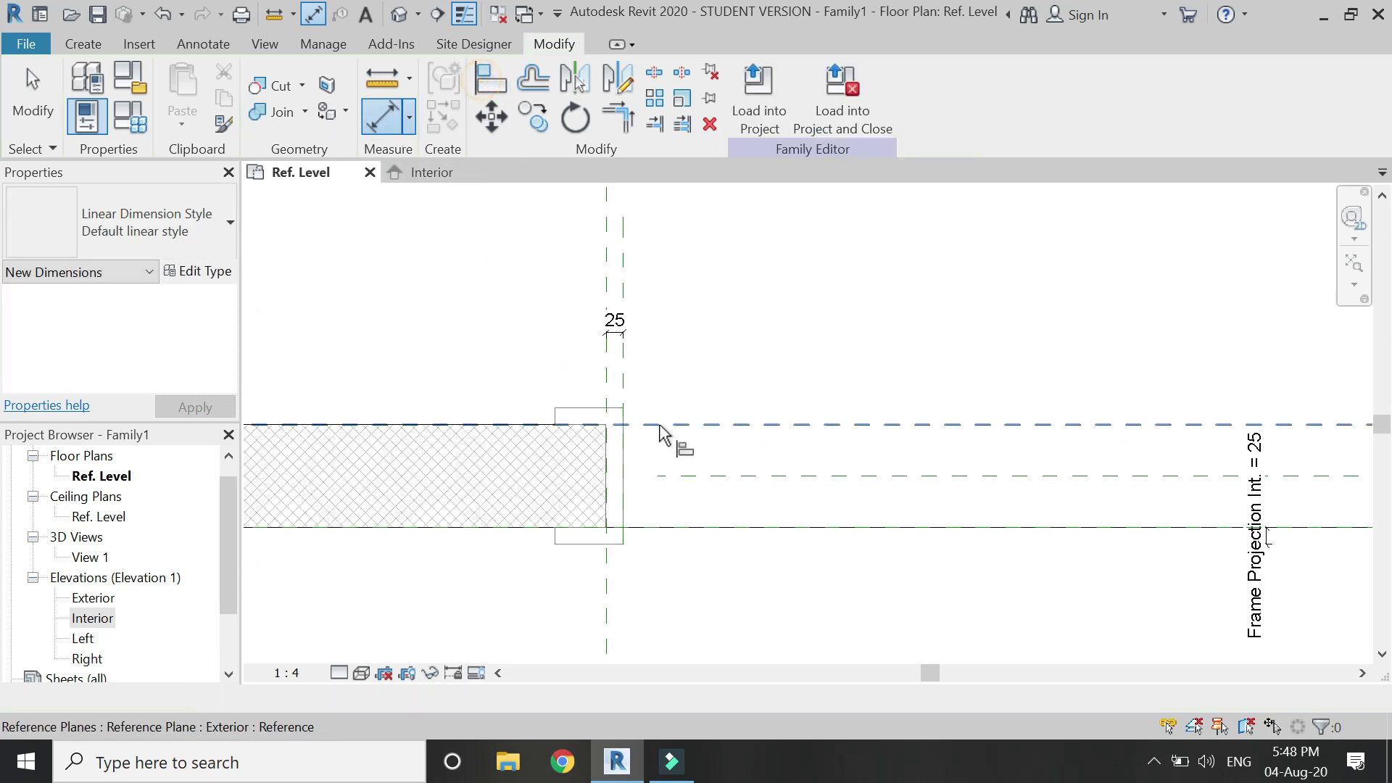
pyautogui.click(650, 401)
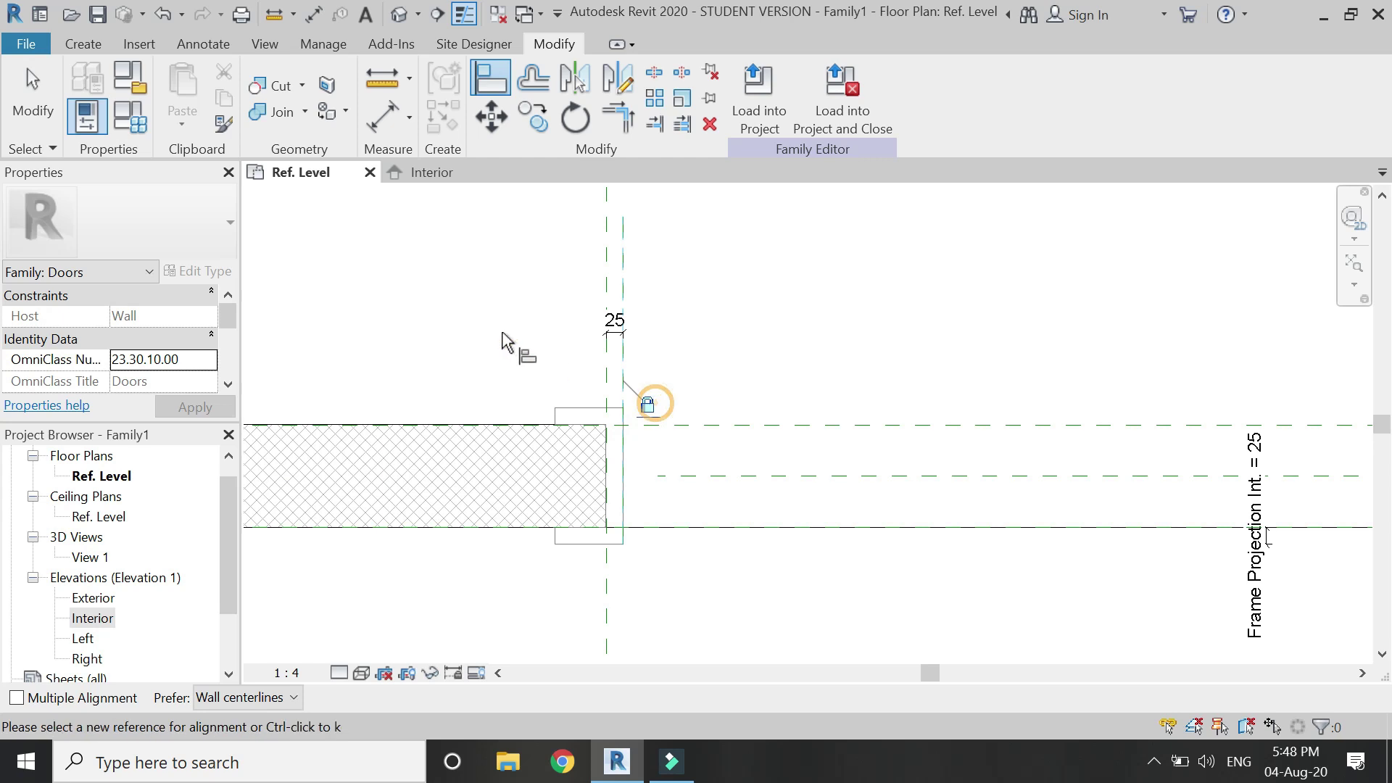
pyautogui.press('Escape')
pyautogui.scroll(-3, 529, 359)
pyautogui.scroll(-2, 616, 370)
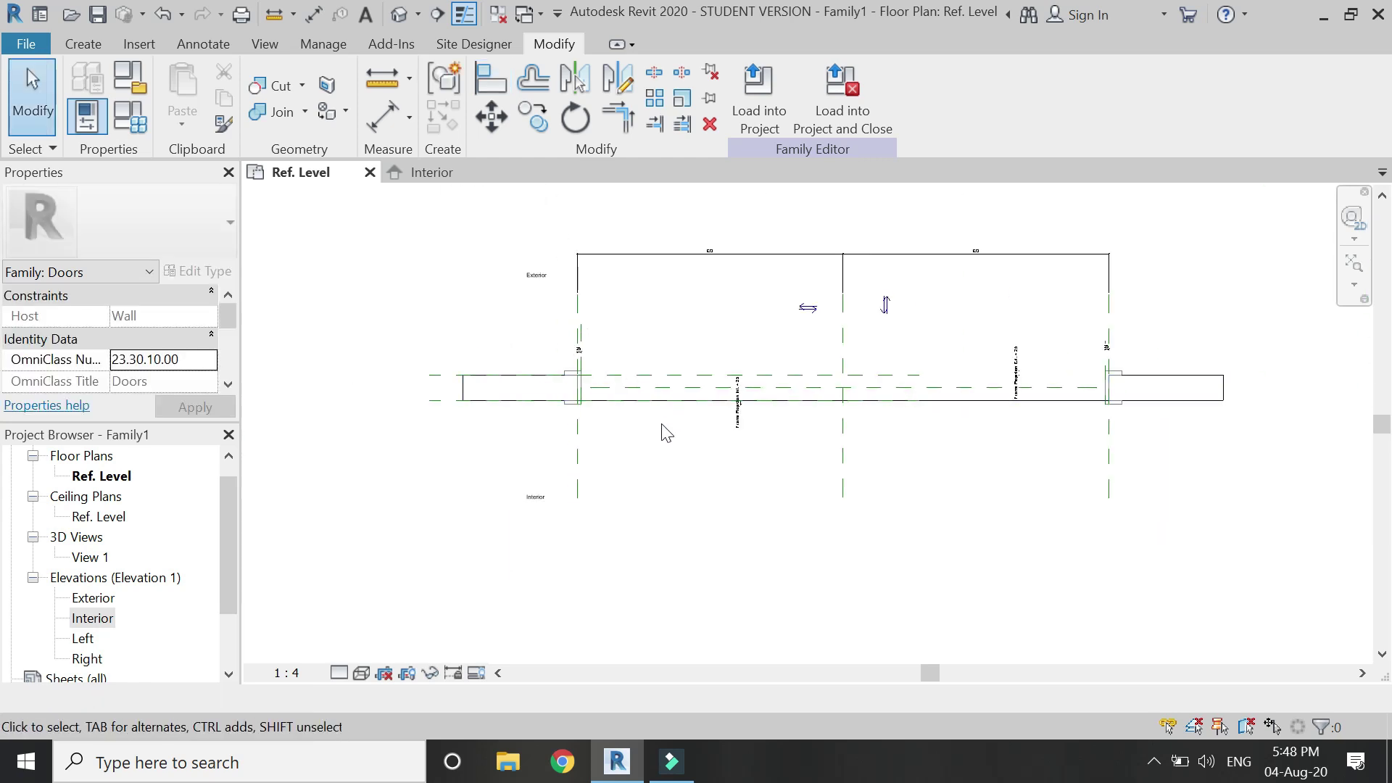
pyautogui.scroll(8, 699, 373)
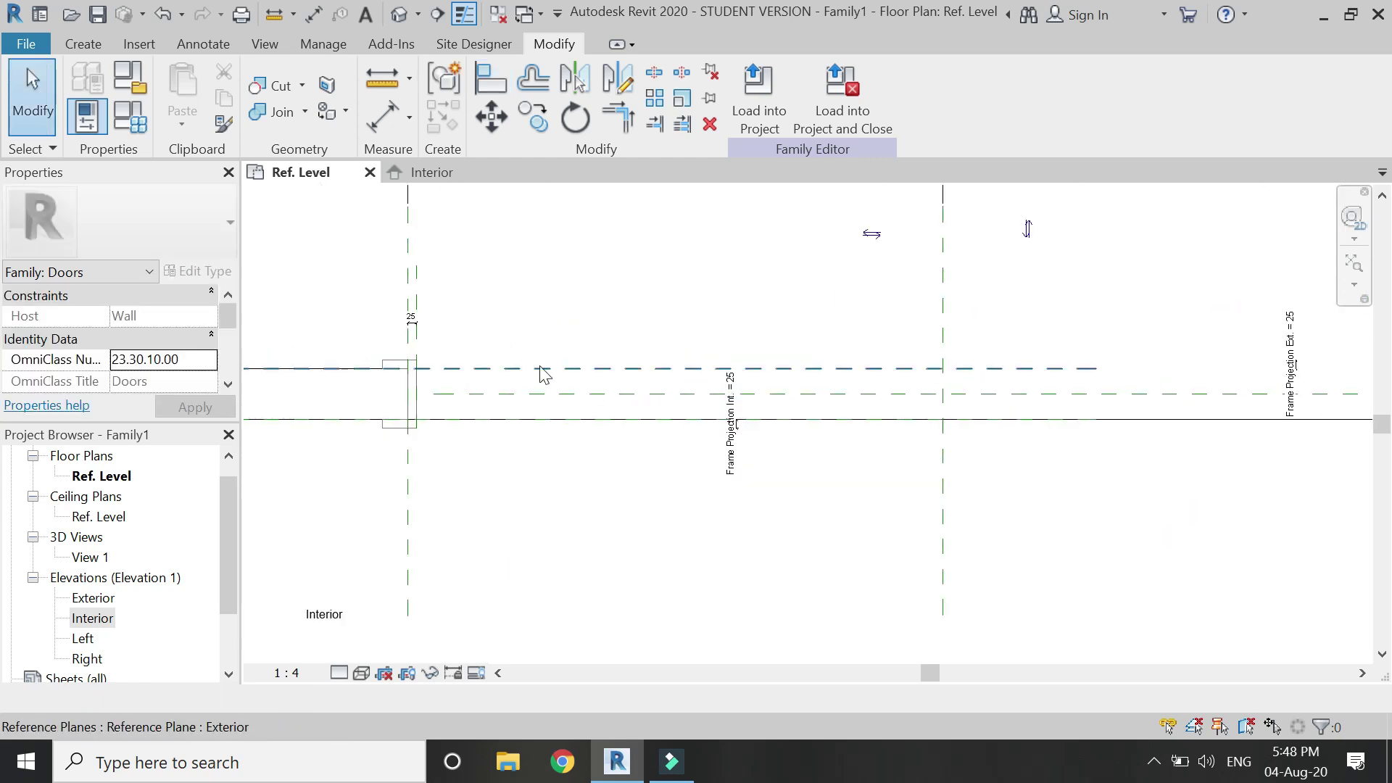
pyautogui.scroll(1, 397, 391)
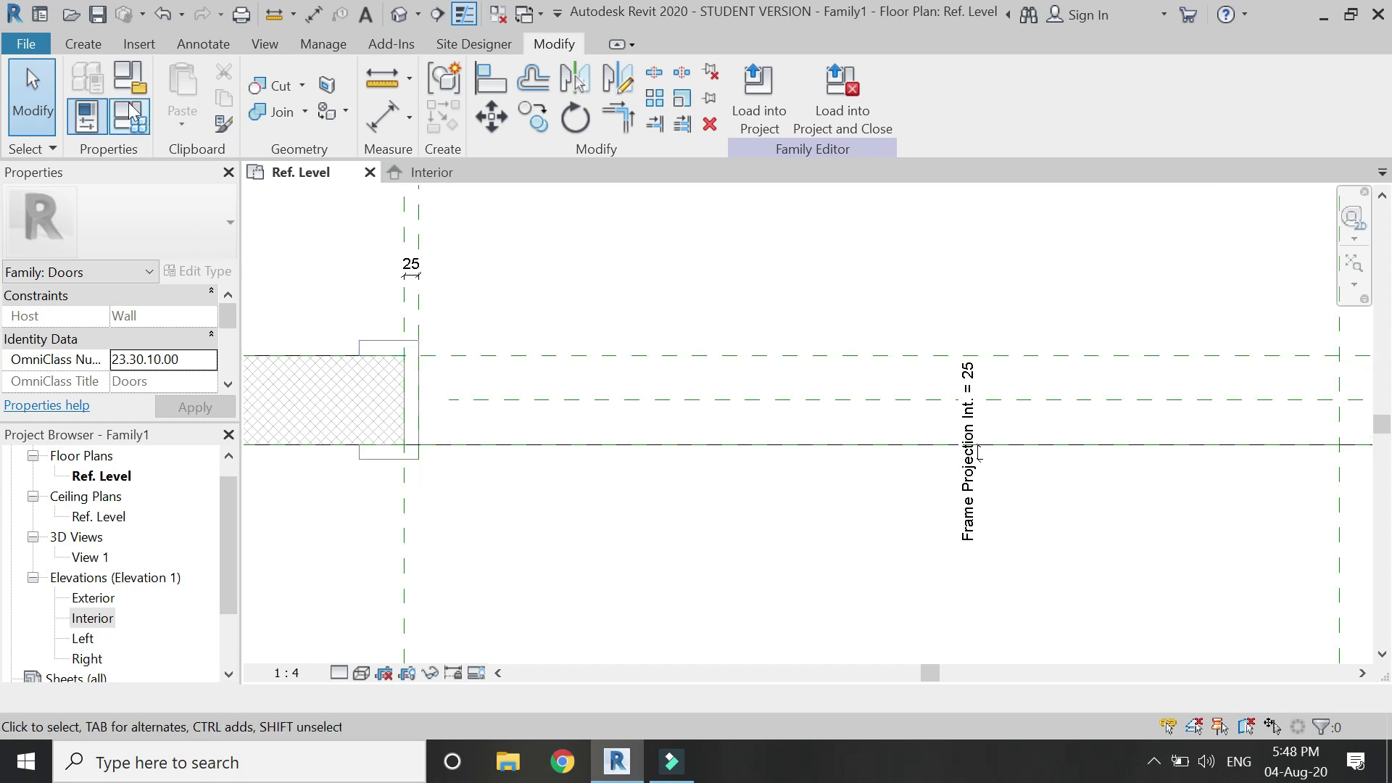
pyautogui.click(84, 44)
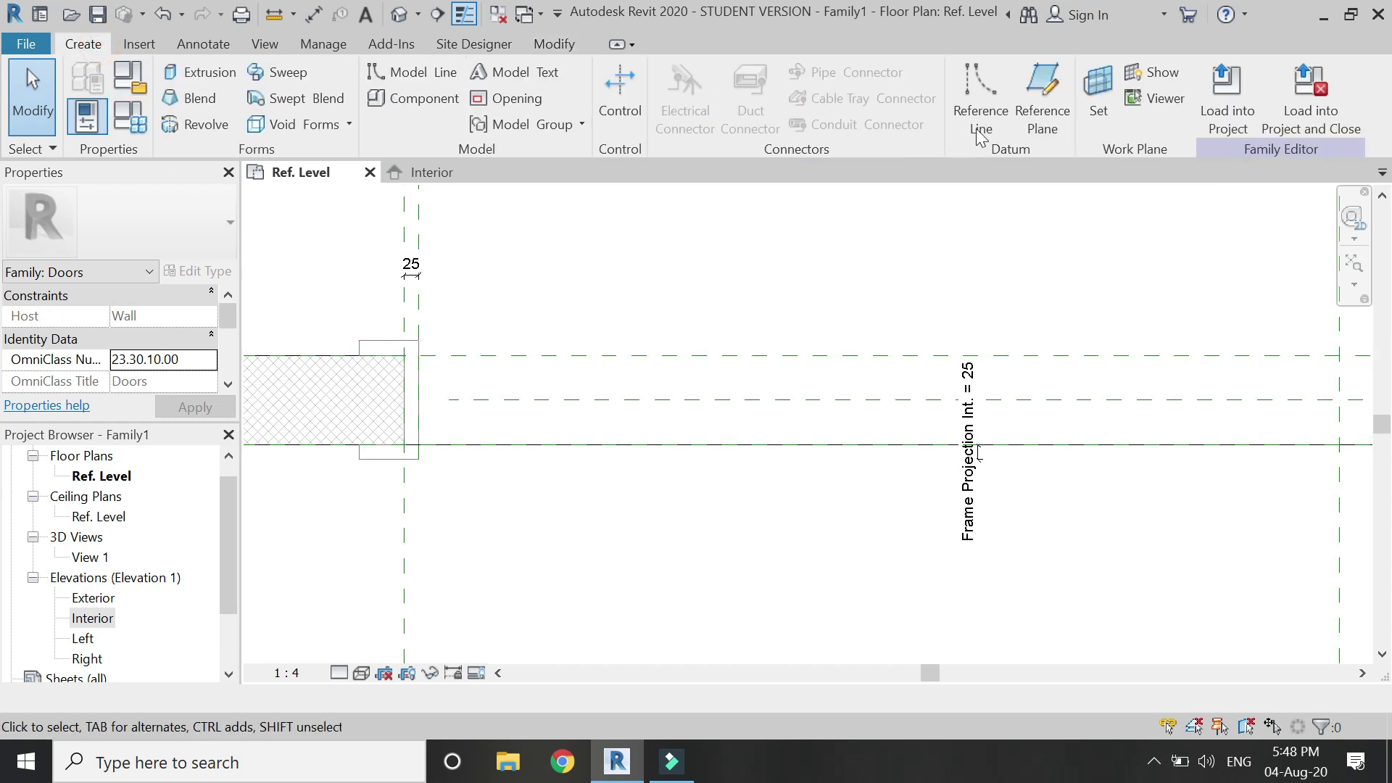
# Step: Draw an angled reference line from the left jamb corner to a point above the wall
pyautogui.click(978, 90)
pyautogui.click(418, 399)
pyautogui.scroll(-1, 456, 468)
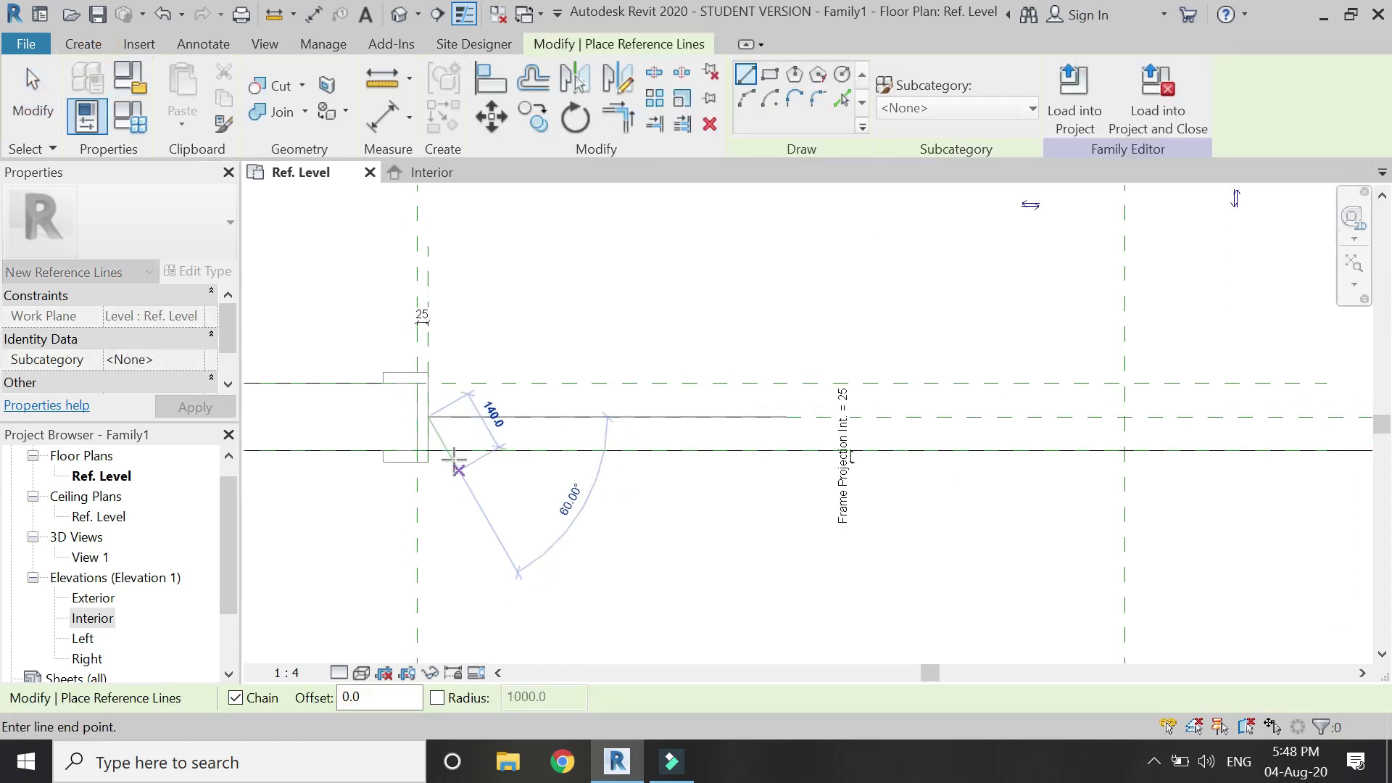
pyautogui.click(565, 280)
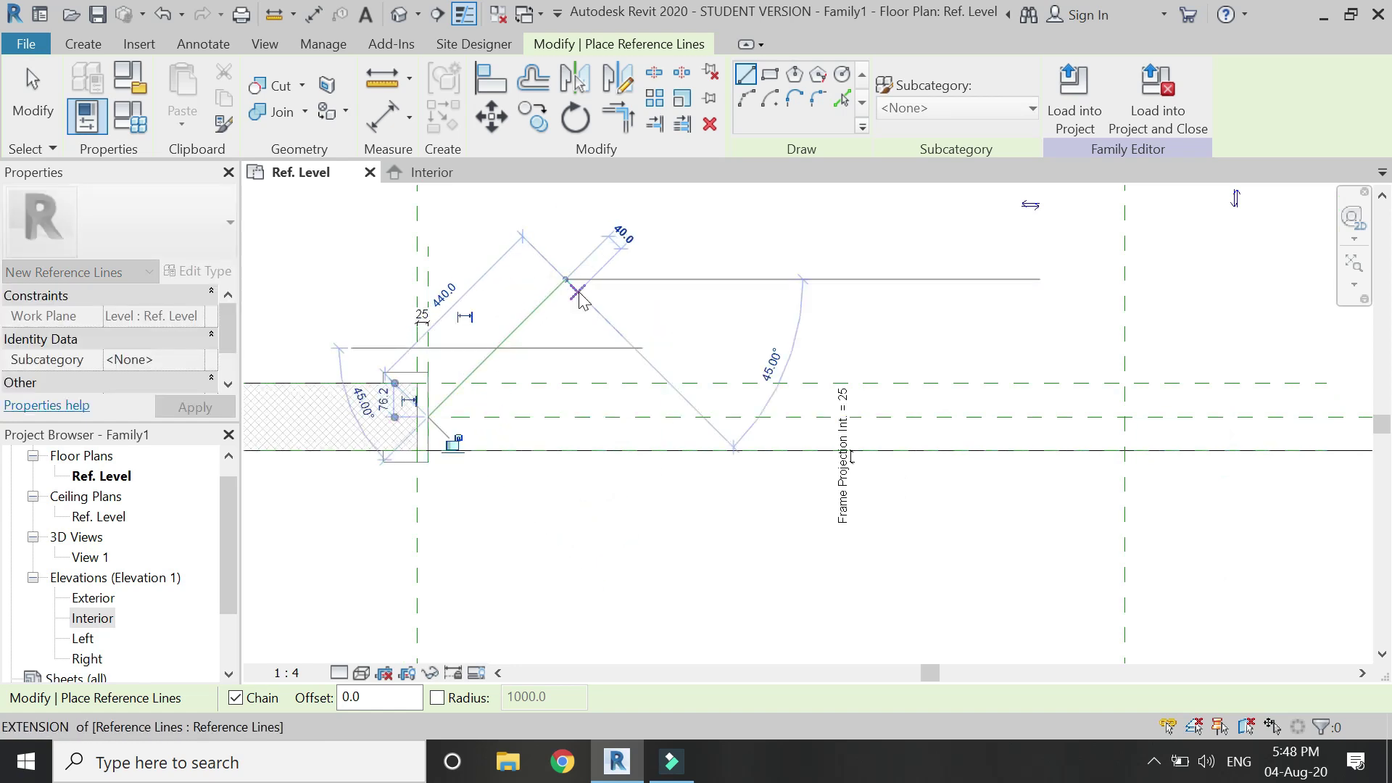
pyautogui.press('Escape')
pyautogui.press('Escape')
# Step: Make the line's 440 length dimension permanent and label it with a new 'width of panel' parameter
pyautogui.click(548, 304)
pyautogui.click(466, 321)
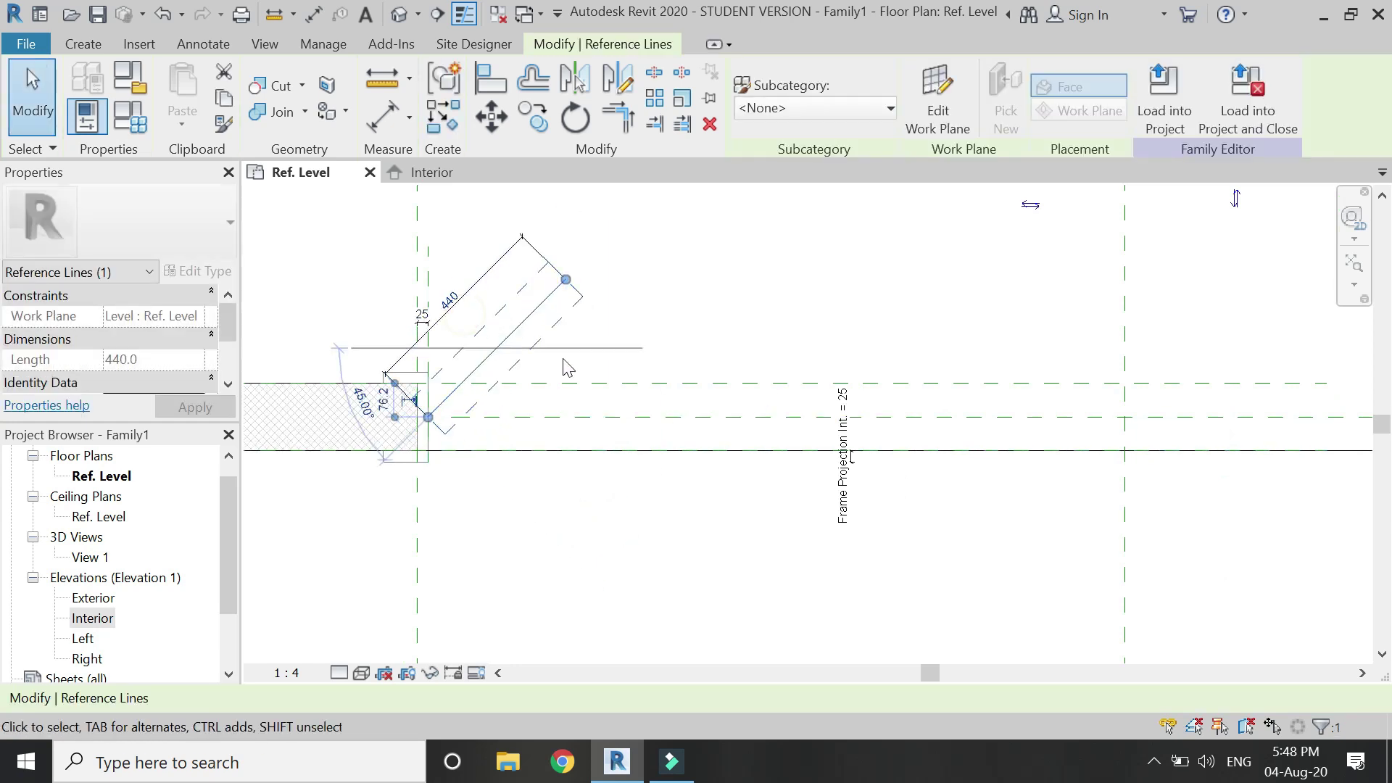
pyautogui.click(576, 368)
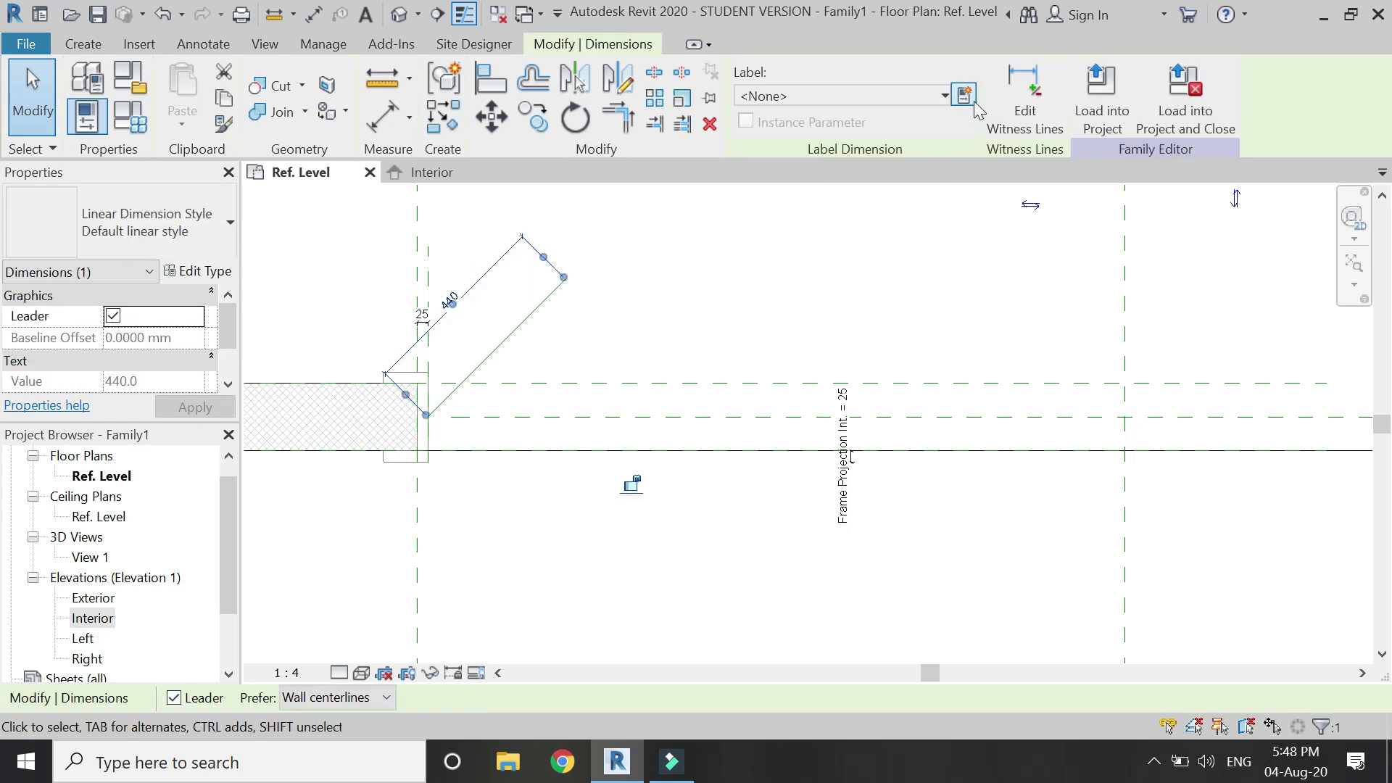
pyautogui.click(966, 98)
pyautogui.write('width of panel')
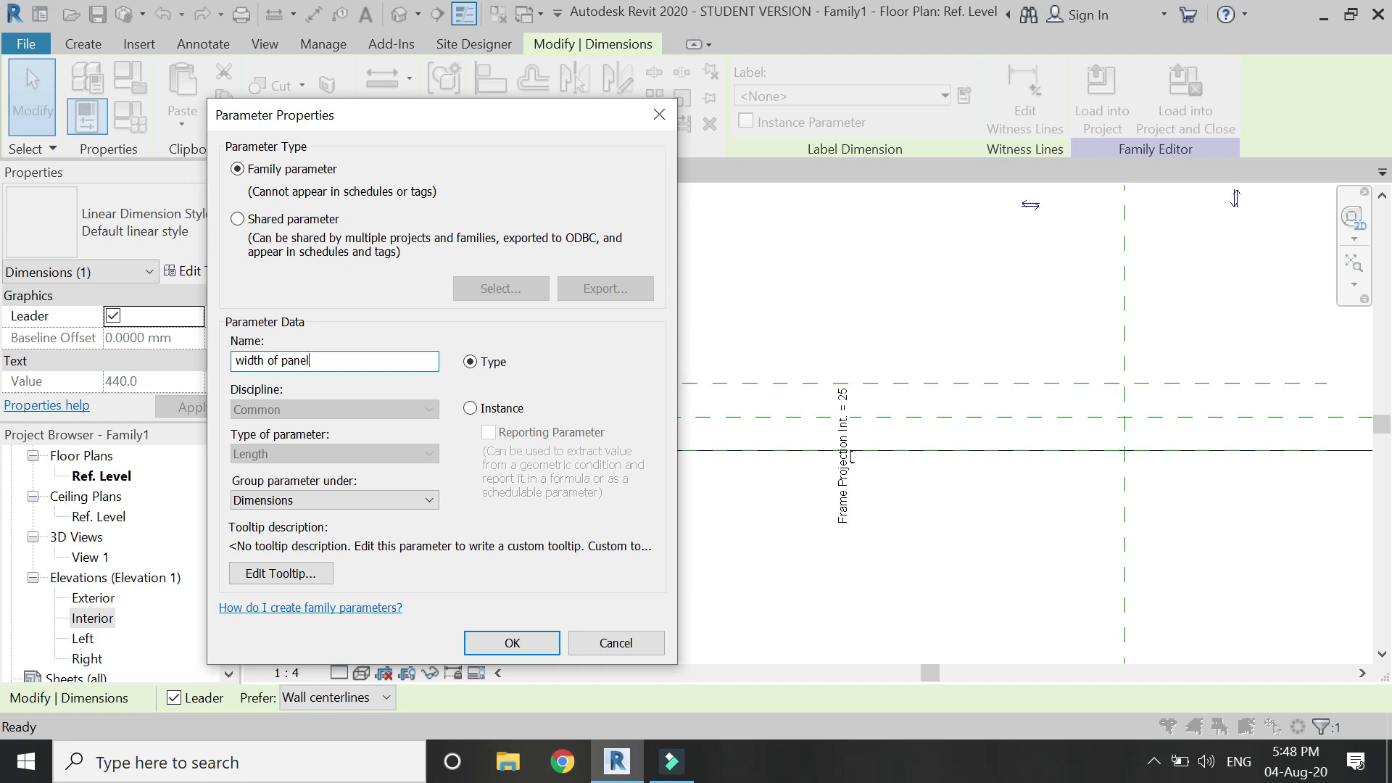
pyautogui.press('Return')
pyautogui.click(337, 307)
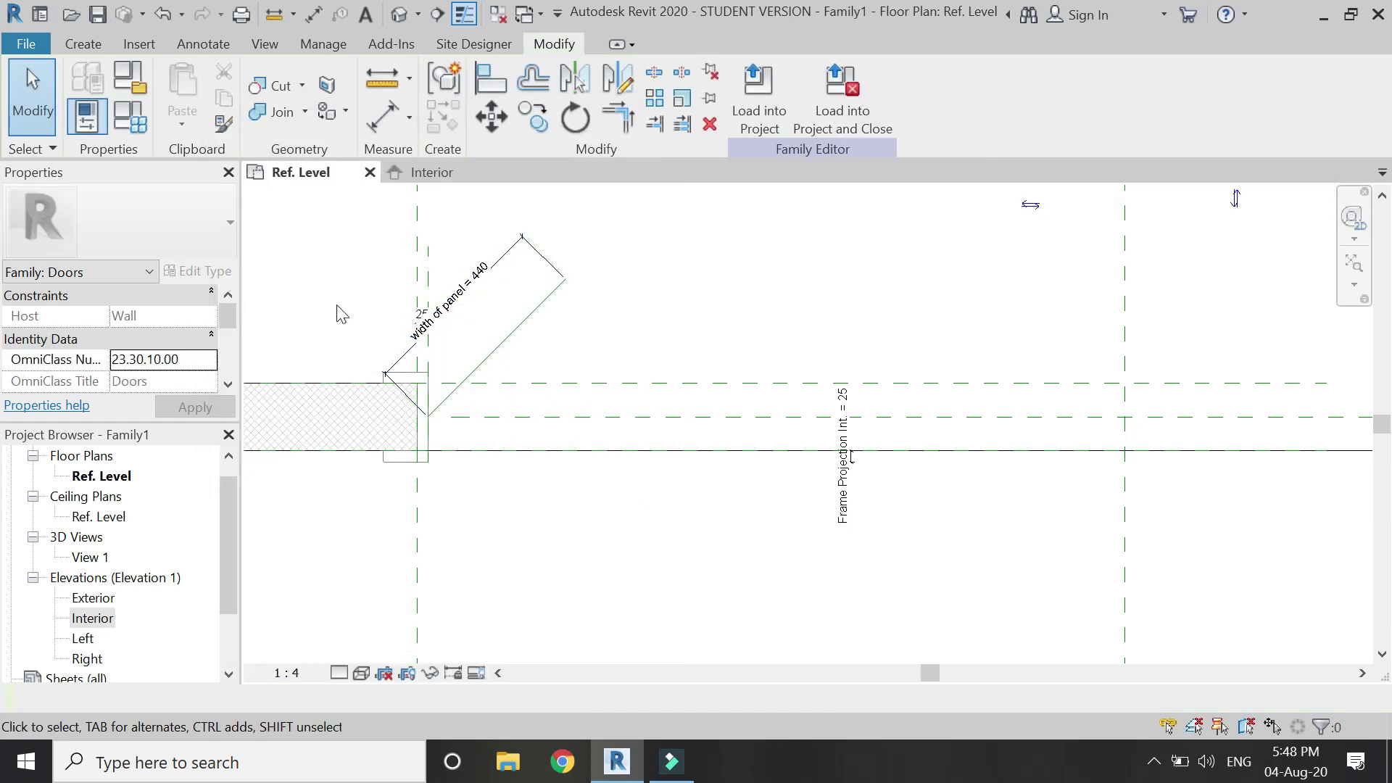
# Step: In Family Types, give width of panel the formula (Width - 50 mm) / 4, yielding 787.5
pyautogui.click(120, 129)
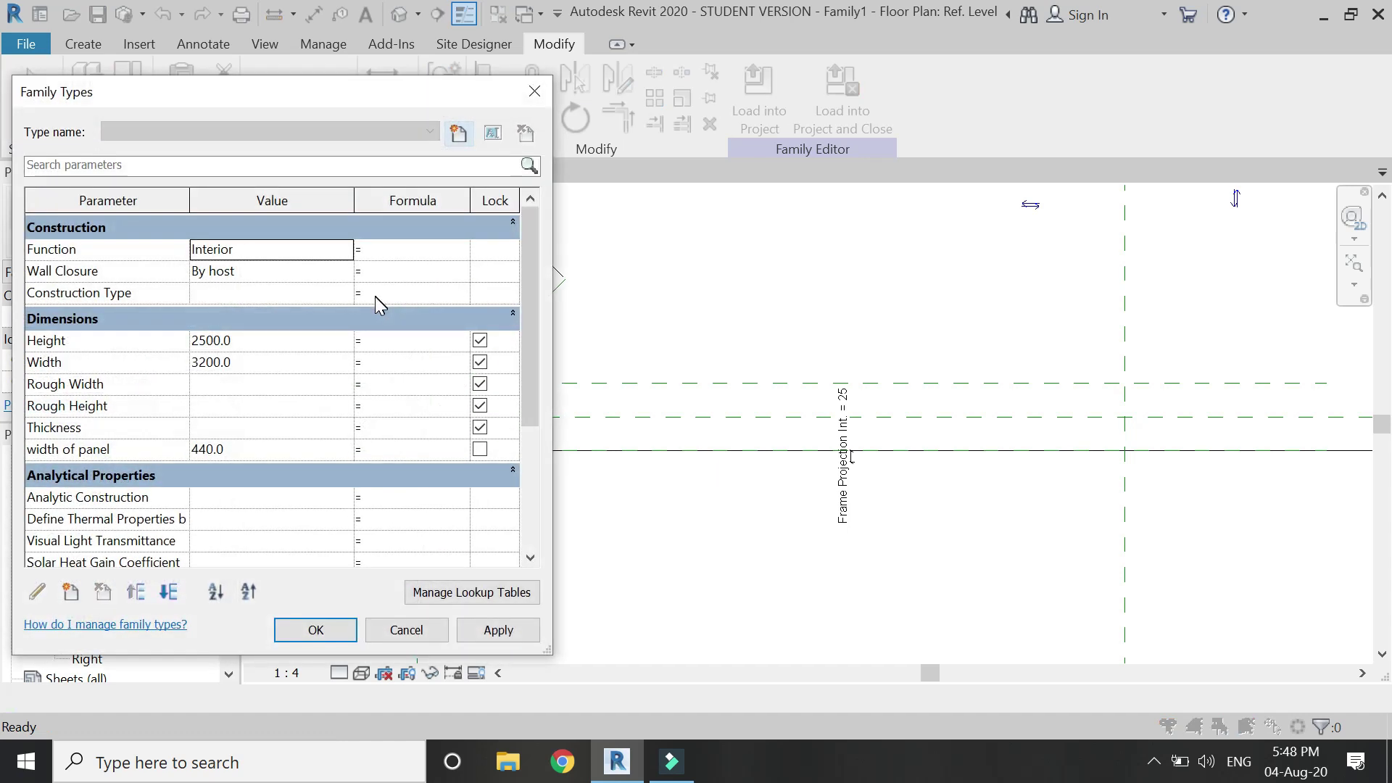
pyautogui.moveTo(356, 197); pyautogui.dragTo(240, 195)
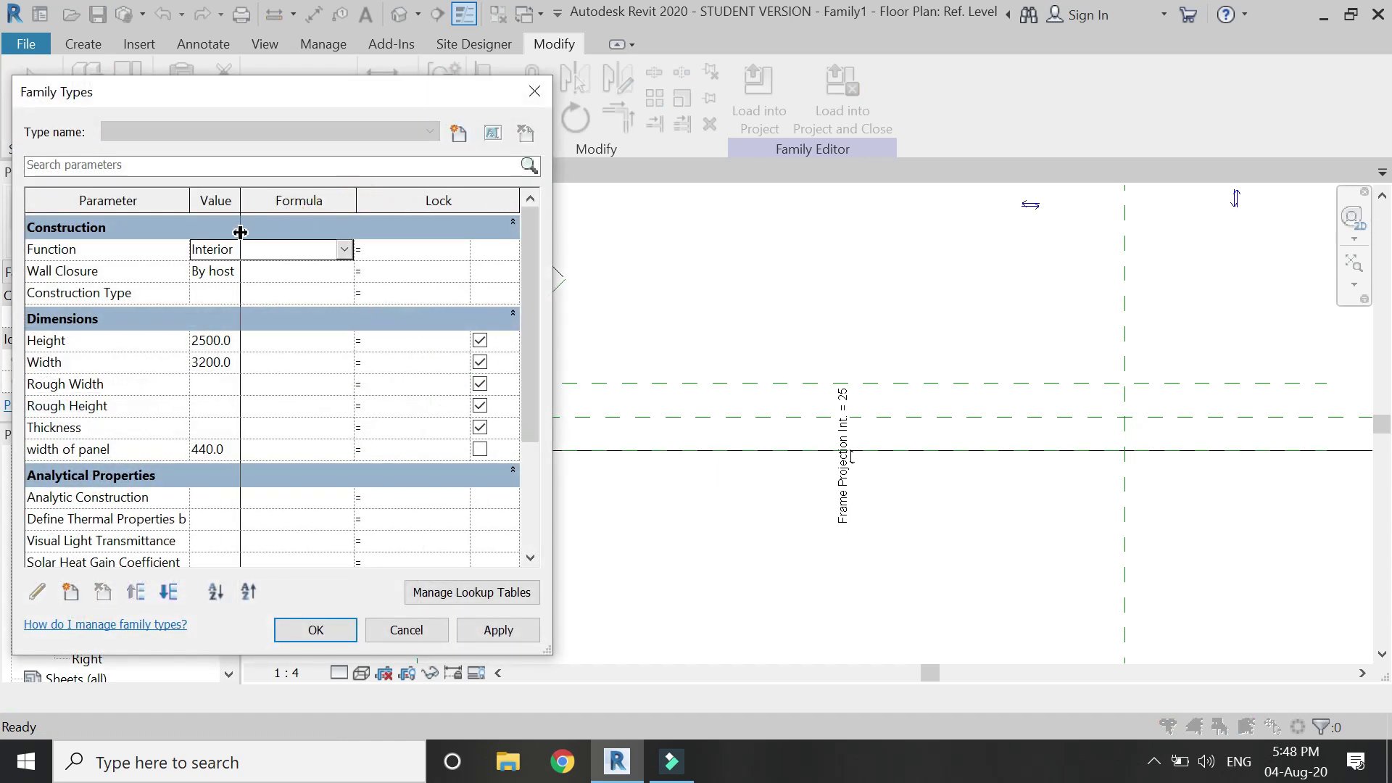
pyautogui.moveTo(356, 197); pyautogui.dragTo(482, 200)
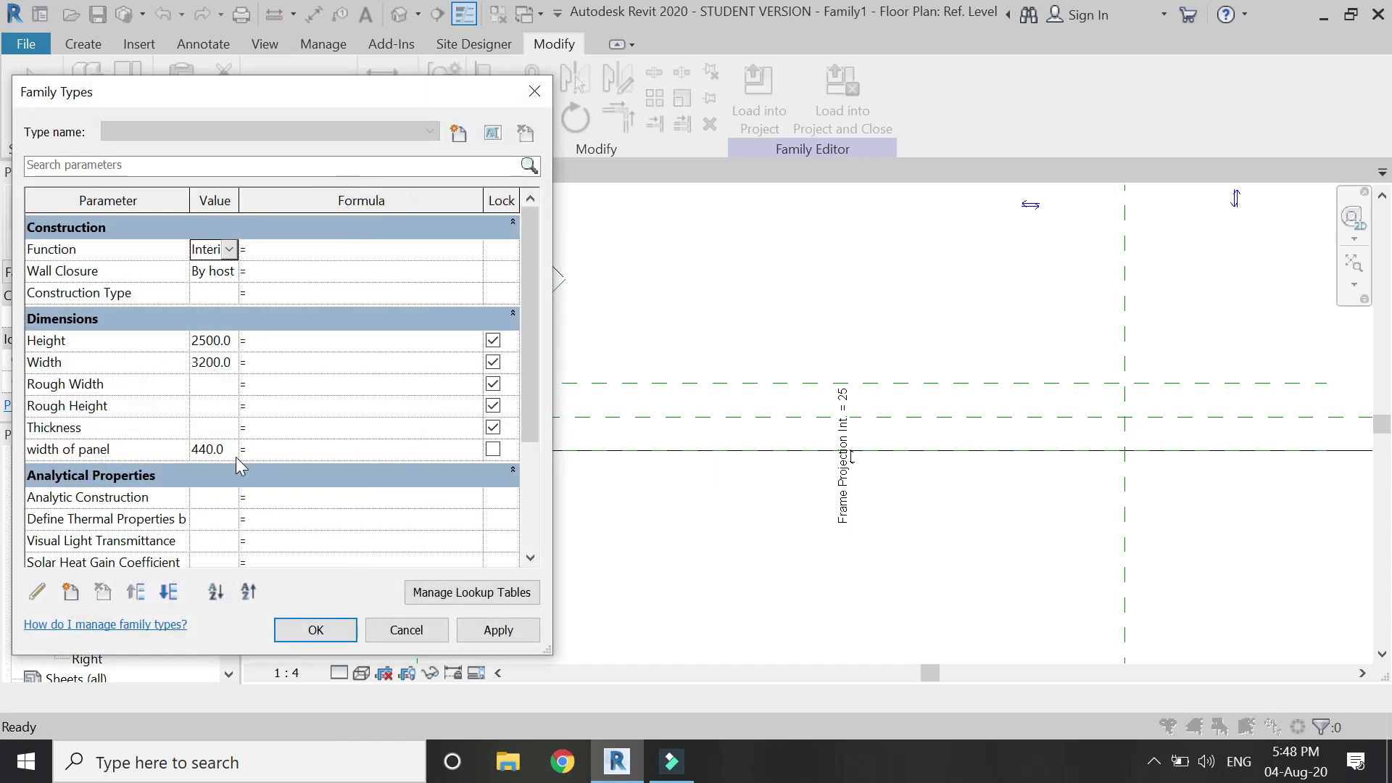
pyautogui.click(274, 449)
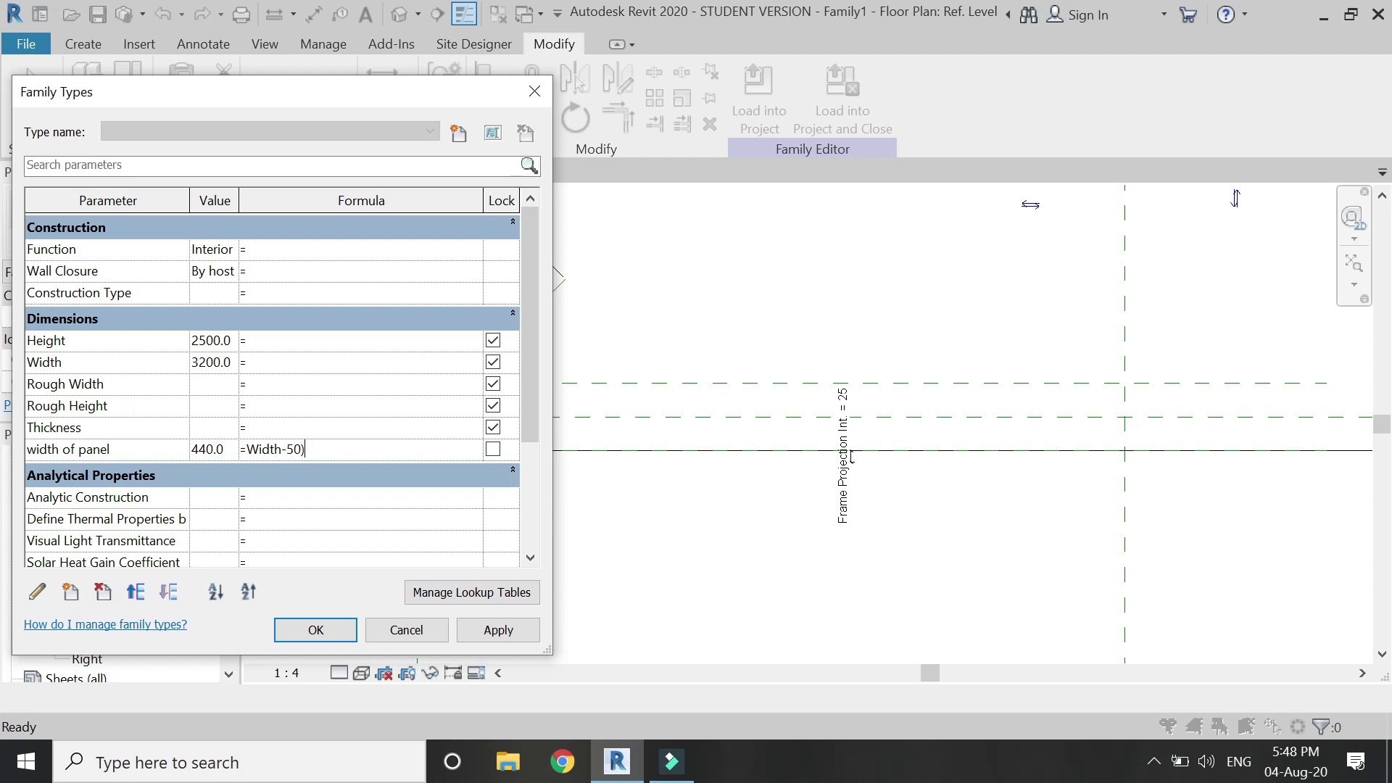
pyautogui.click(247, 448)
pyautogui.write('/ 4')
pyautogui.click(500, 630)
# Step: Close Family Types with the panel line now at 788, and begin aligning it to the horizontal reference plane
pyautogui.click(314, 637)
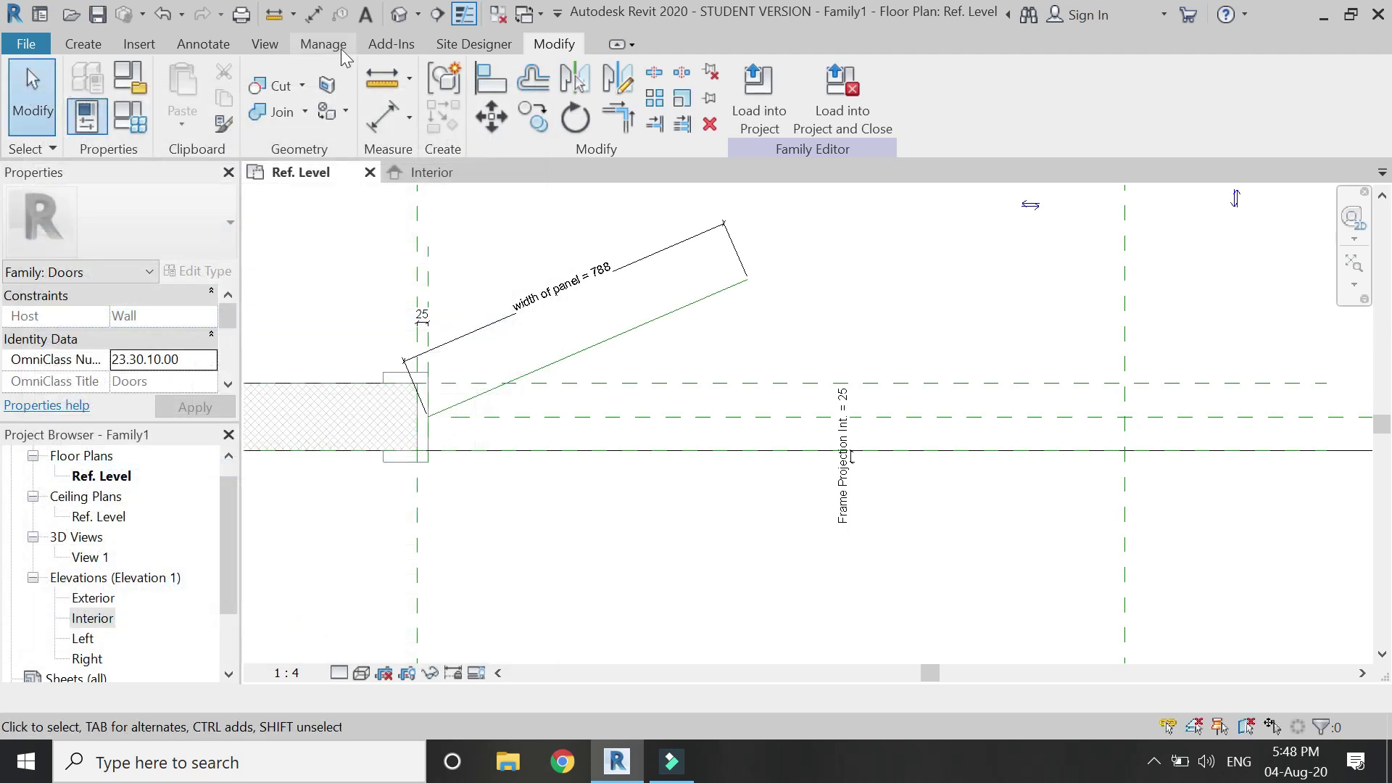
pyautogui.scroll(2, 424, 405)
pyautogui.click(490, 78)
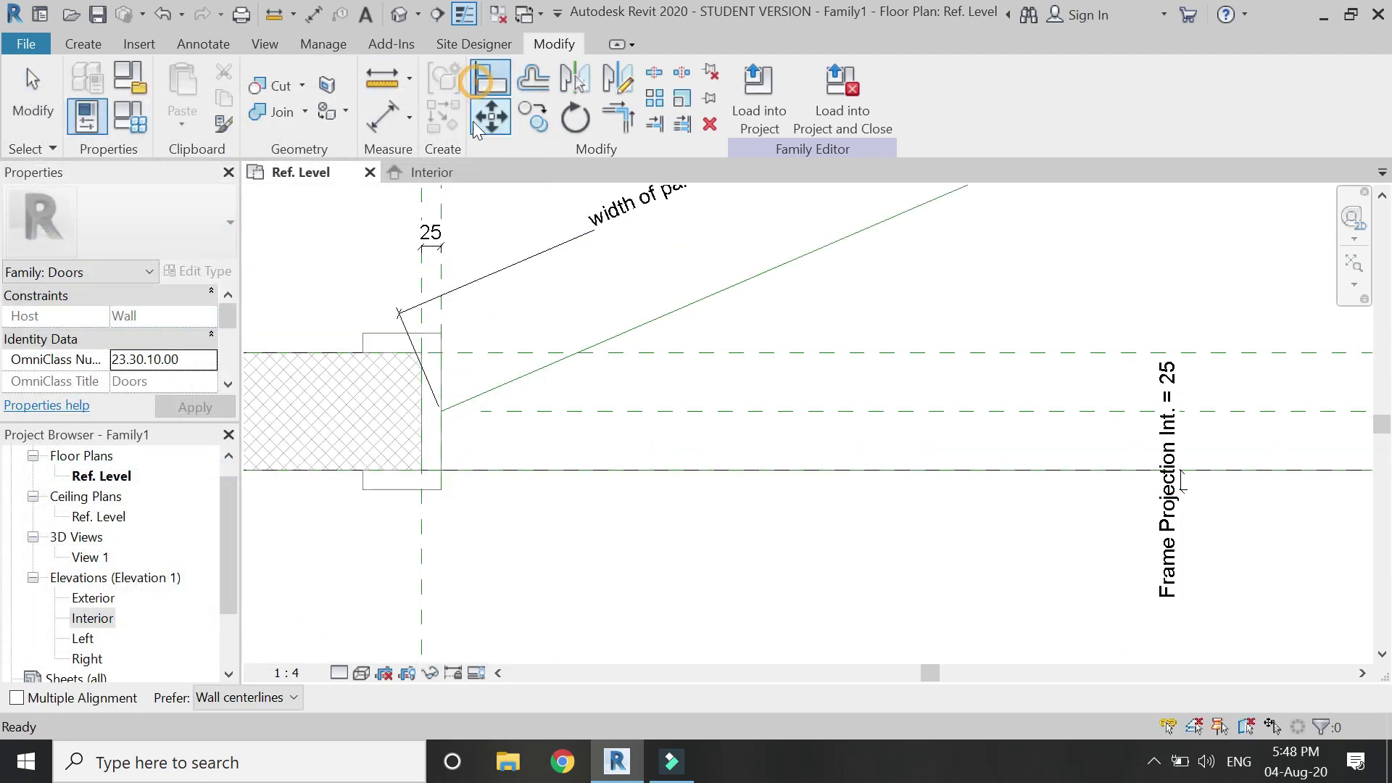
pyautogui.click(440, 207)
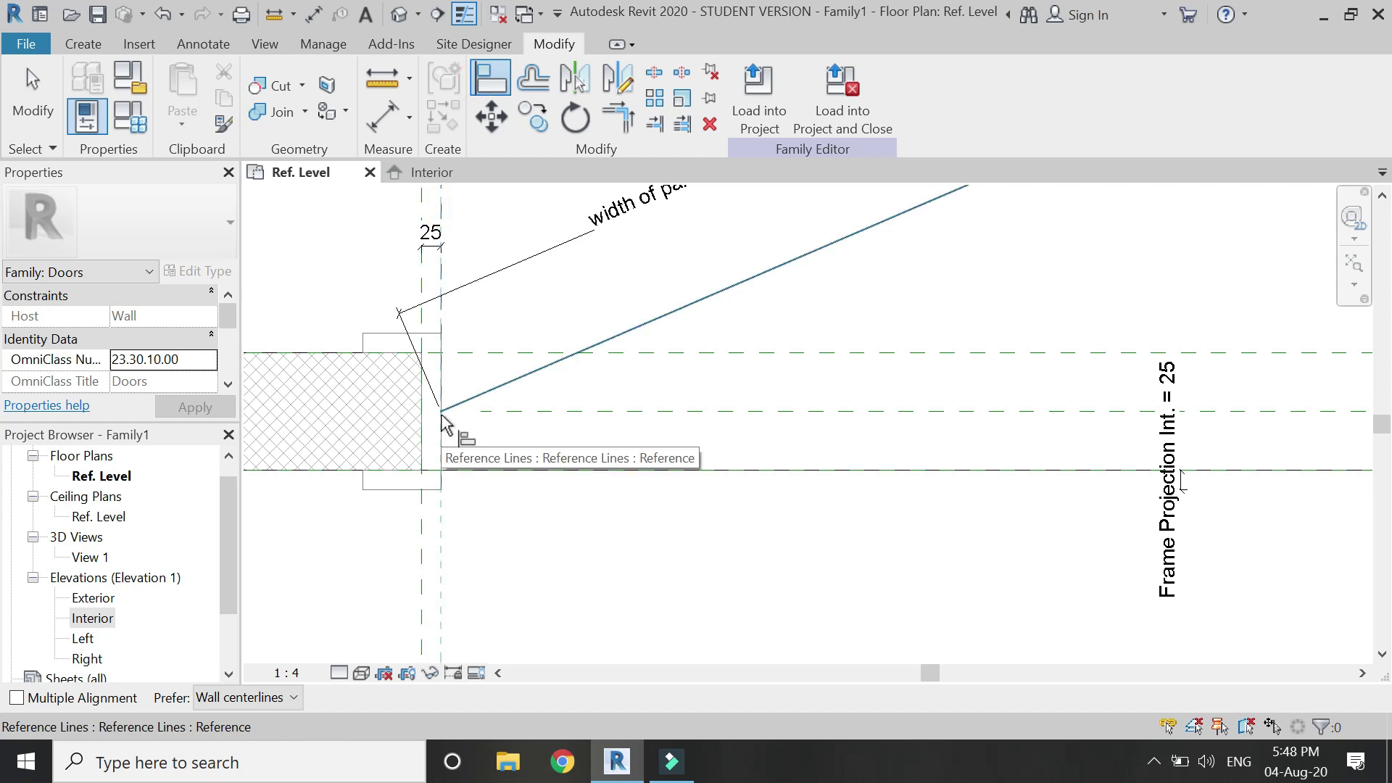
pyautogui.scroll(3, 441, 409)
pyautogui.scroll(2, 441, 409)
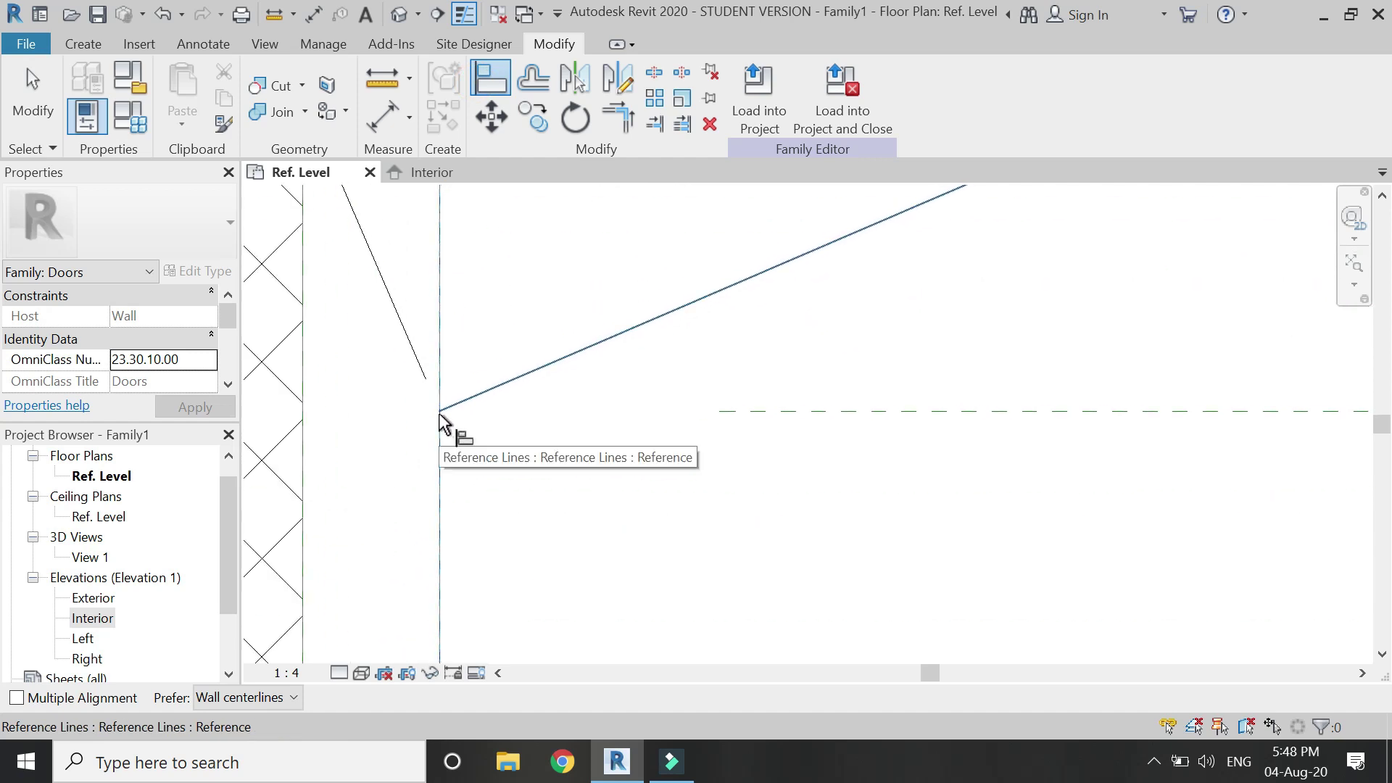
pyautogui.click(410, 400)
pyautogui.click(902, 413)
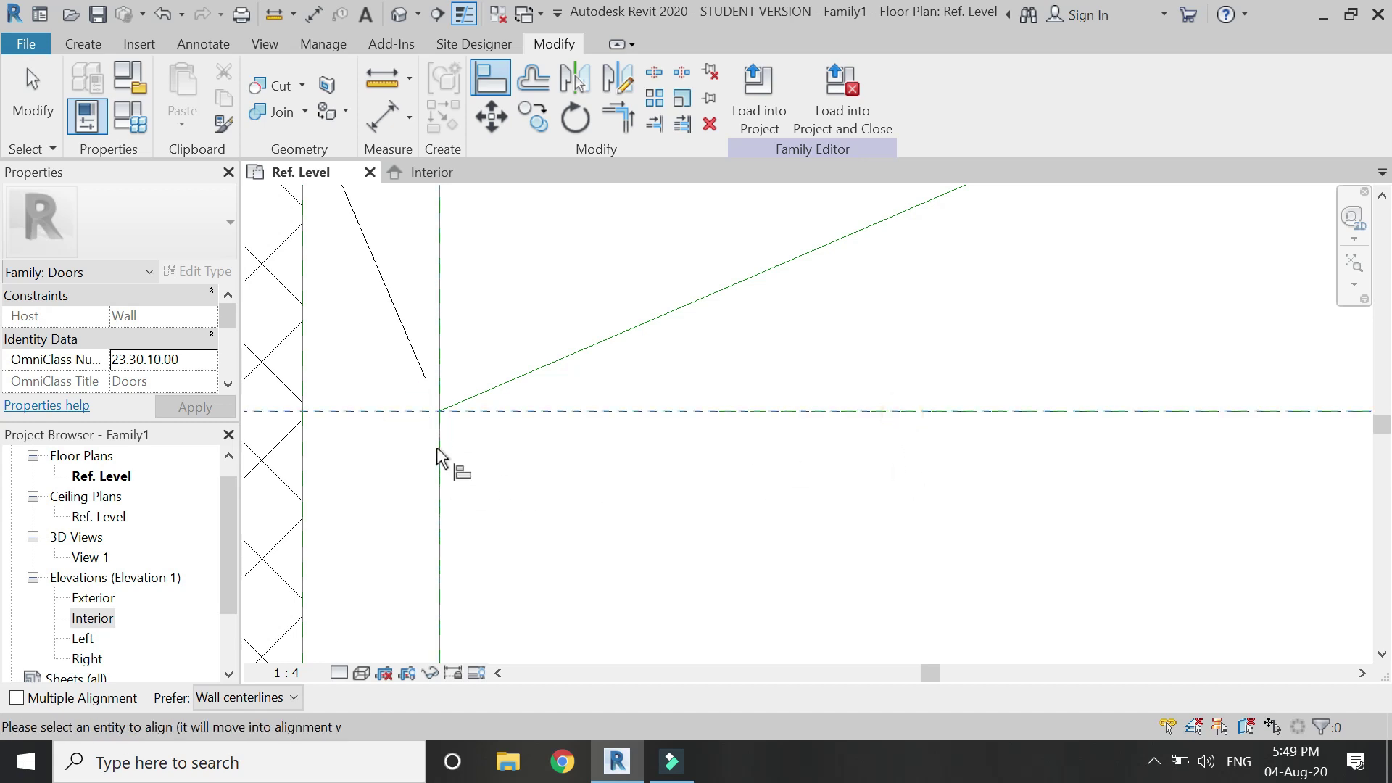
# Step: Align the angled line's end to the horizontal reference plane and lock it
pyautogui.click(440, 412)
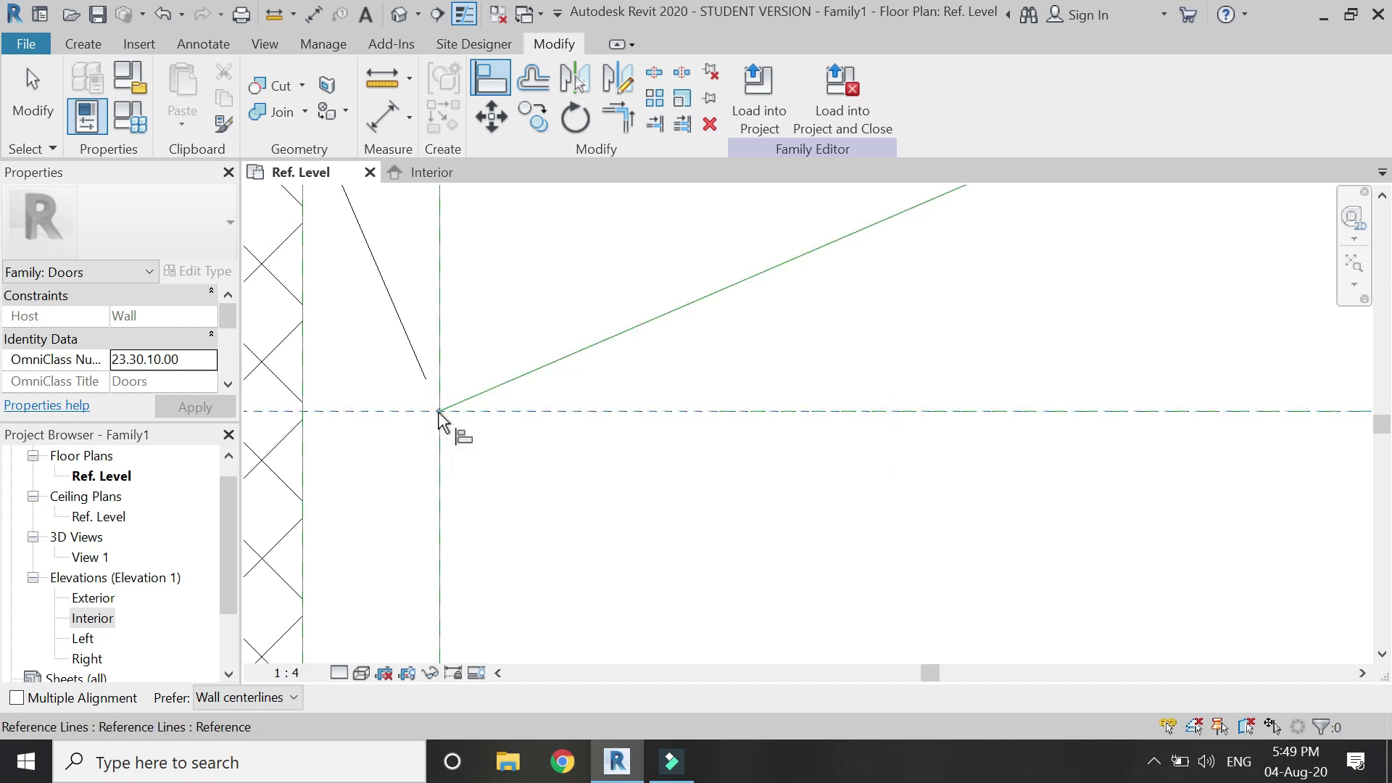
pyautogui.click(440, 412)
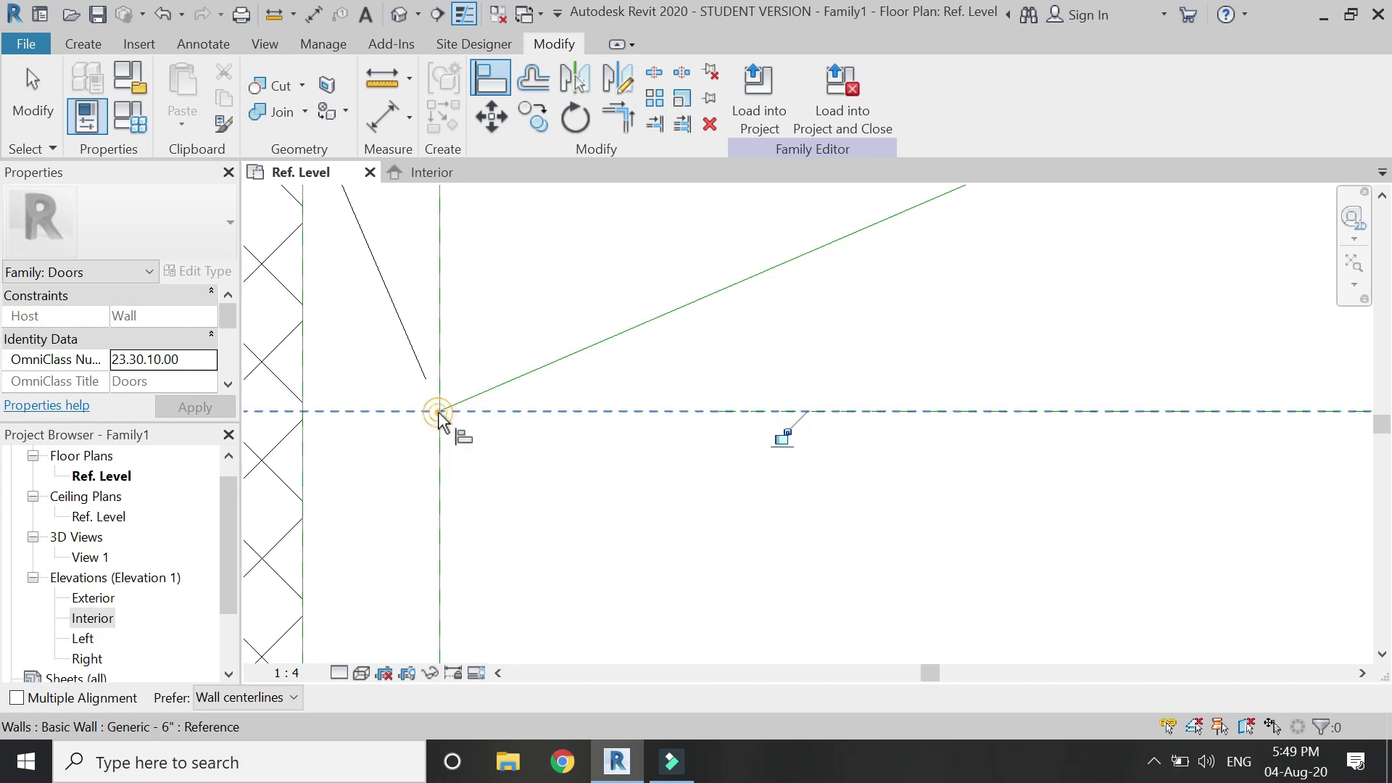
pyautogui.click(783, 435)
# Step: Place a 23.27° angular dimension between the sloped reference line and the horizontal plane
pyautogui.click(409, 118)
pyautogui.click(435, 208)
pyautogui.click(684, 296)
pyautogui.click(771, 406)
pyautogui.scroll(-3, 797, 464)
pyautogui.scroll(-2, 761, 485)
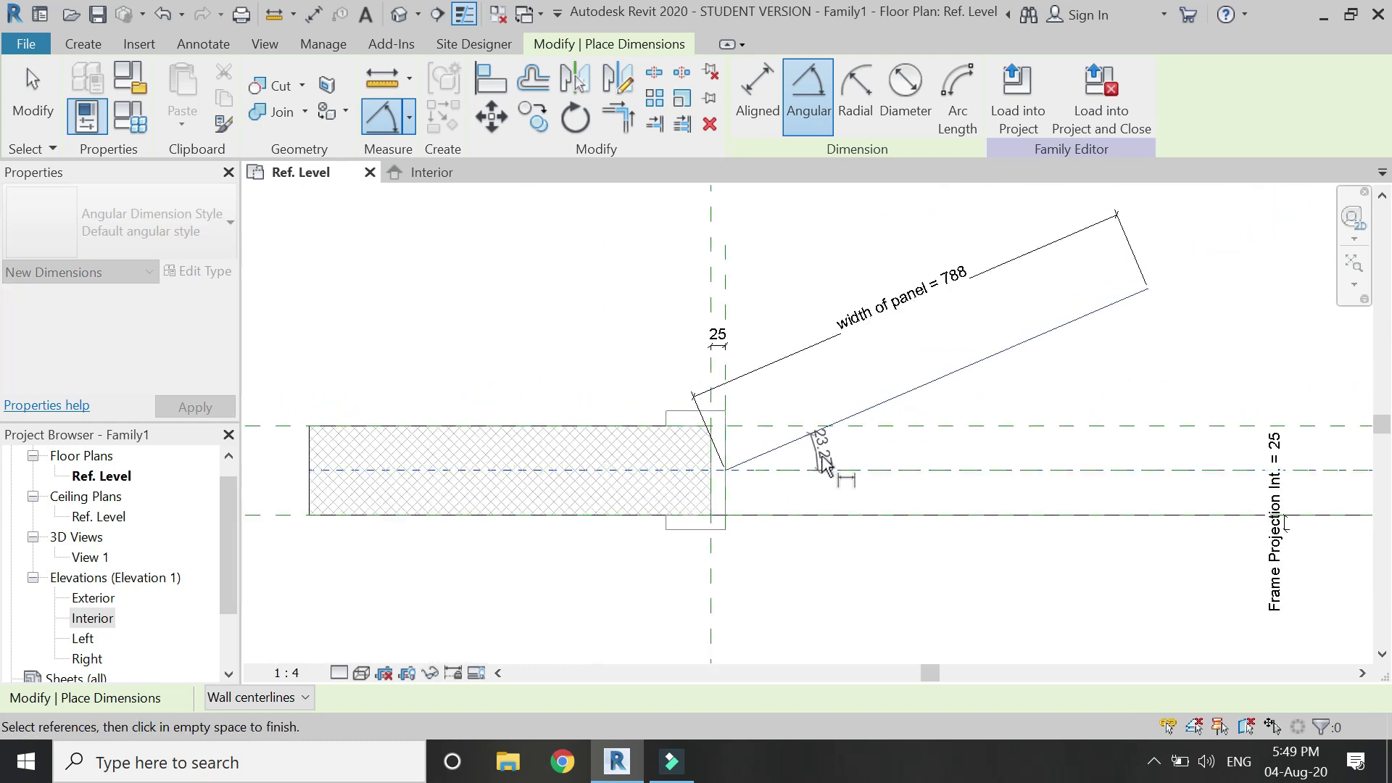
pyautogui.click(978, 385)
pyautogui.press('Escape')
# Step: Label the angular dimension with a new 'angle' parameter
pyautogui.click(977, 388)
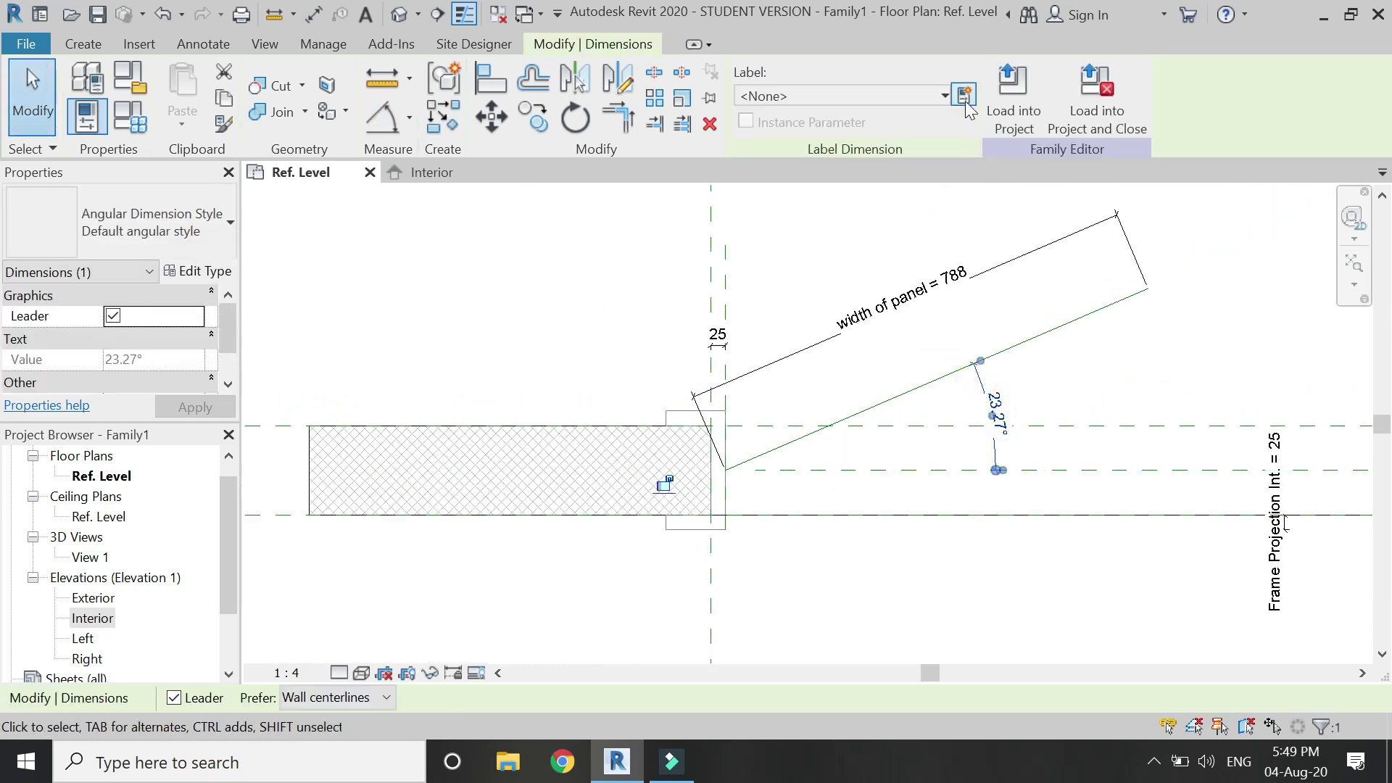
pyautogui.click(964, 95)
pyautogui.write('angle')
pyautogui.press('Return')
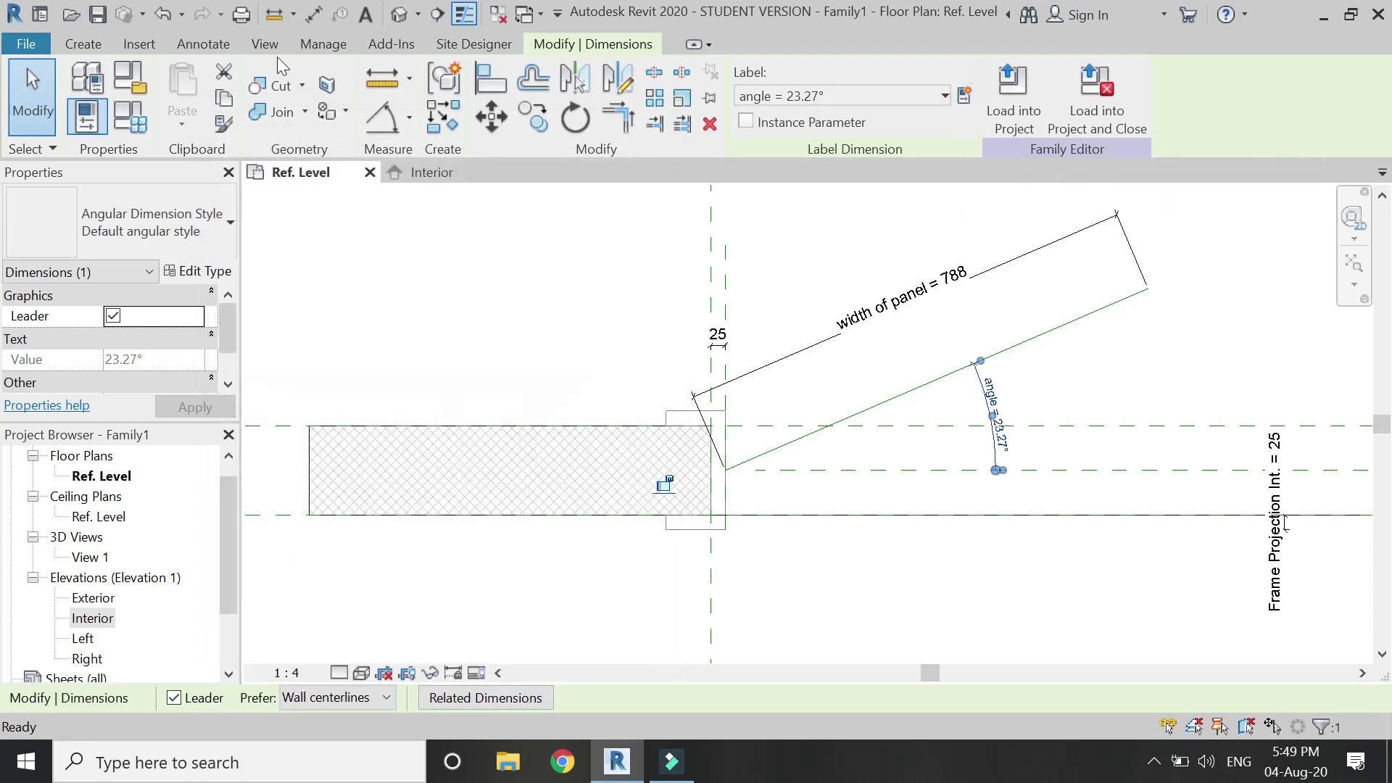
# Step: Set angle to 45 in Family Types, so the panel flexes to 45°
pyautogui.click(131, 116)
pyautogui.click(218, 449)
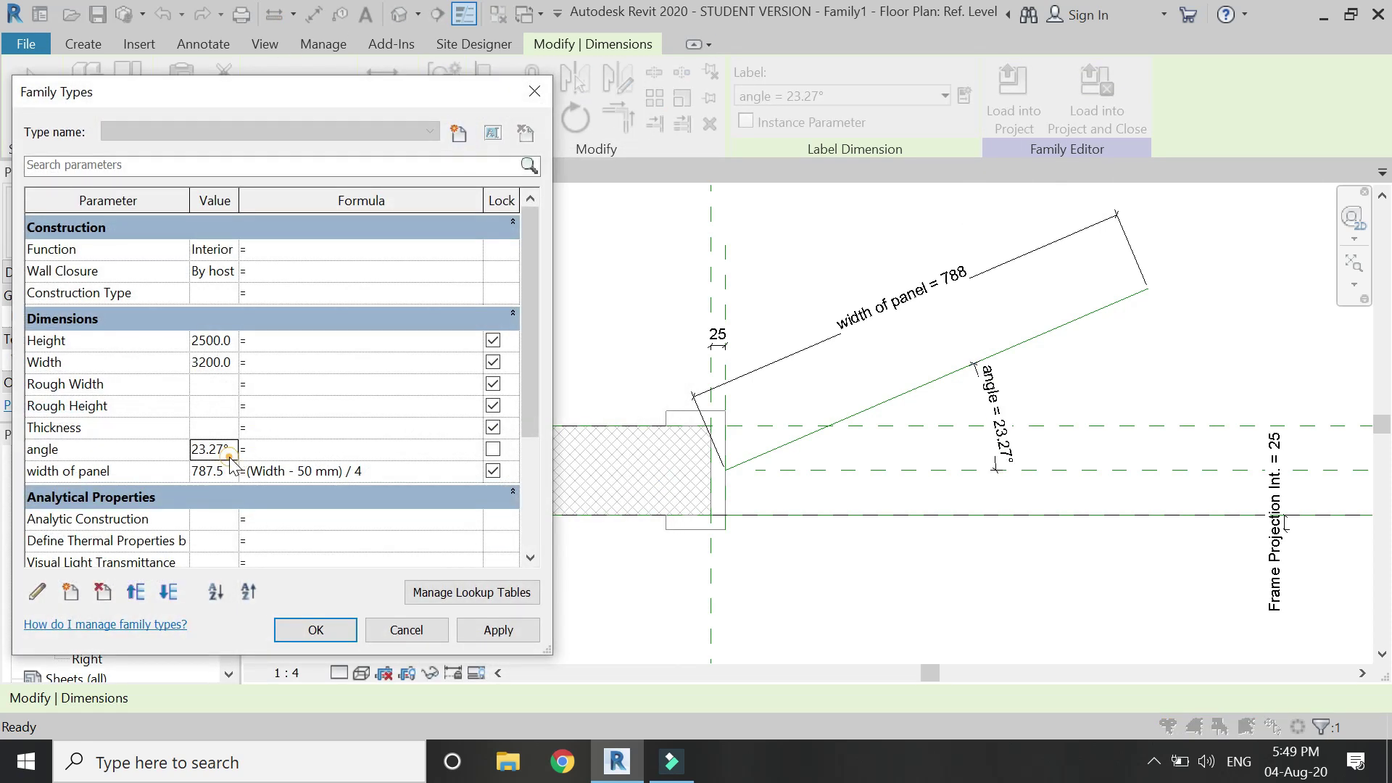
pyautogui.write('45')
pyautogui.press('Tab')
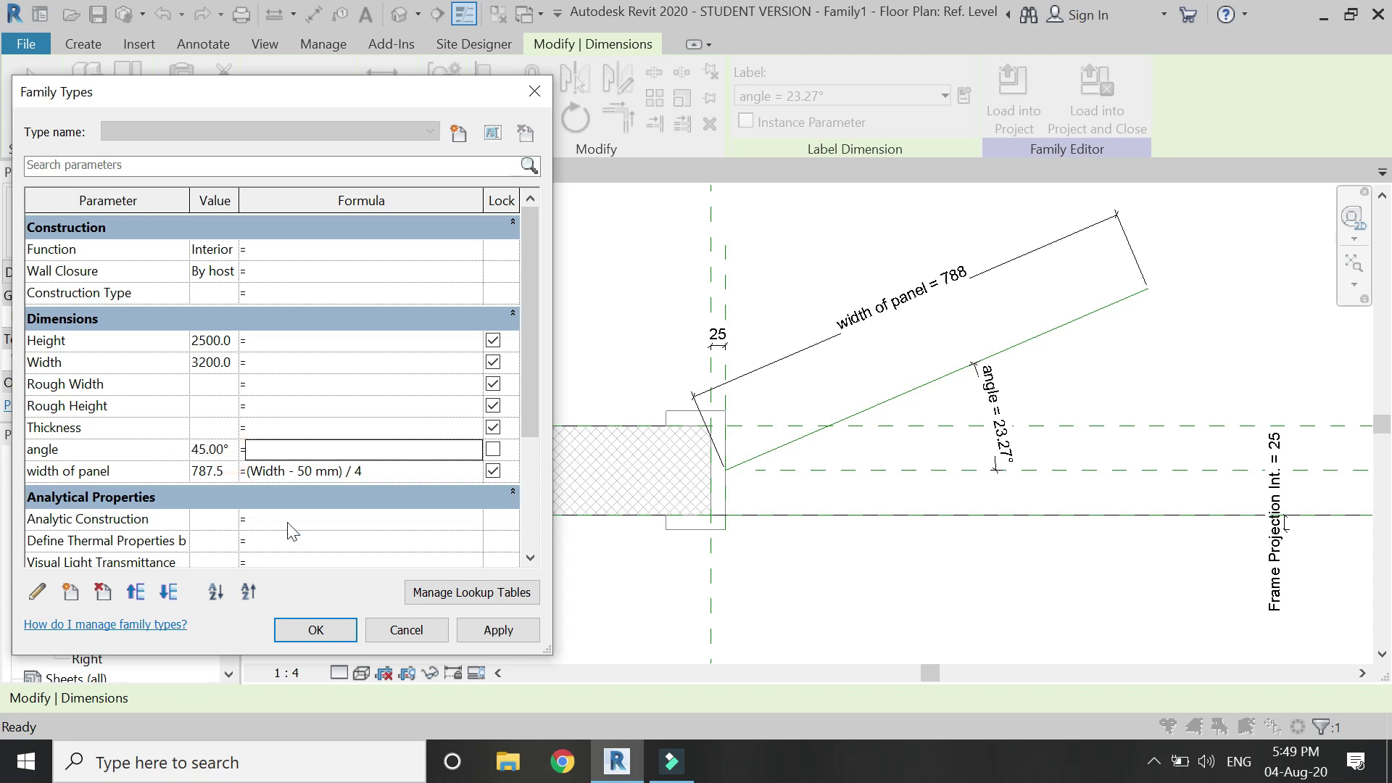
pyautogui.click(493, 631)
pyautogui.click(347, 632)
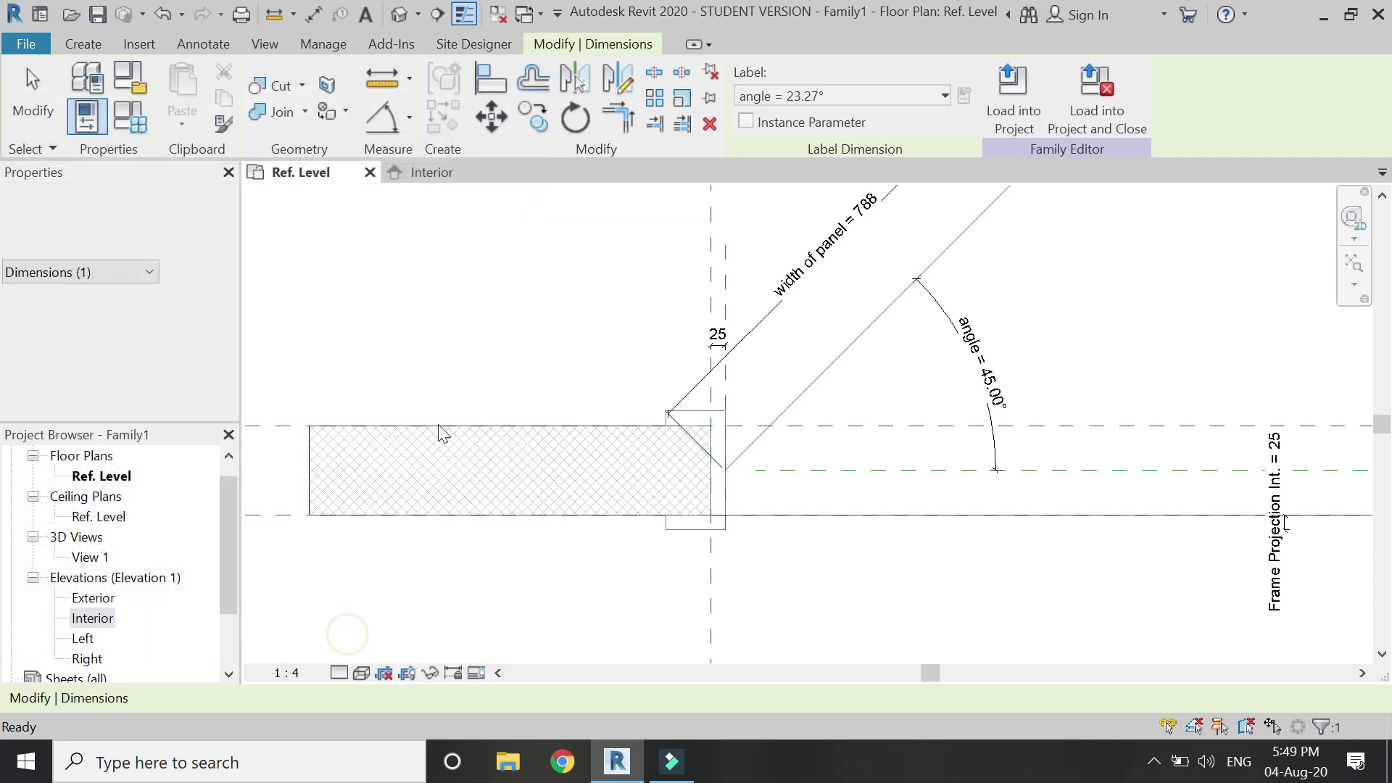
# Step: Draw a diagonal reference line from the right wall end for the second panel
pyautogui.scroll(-1, 424, 388)
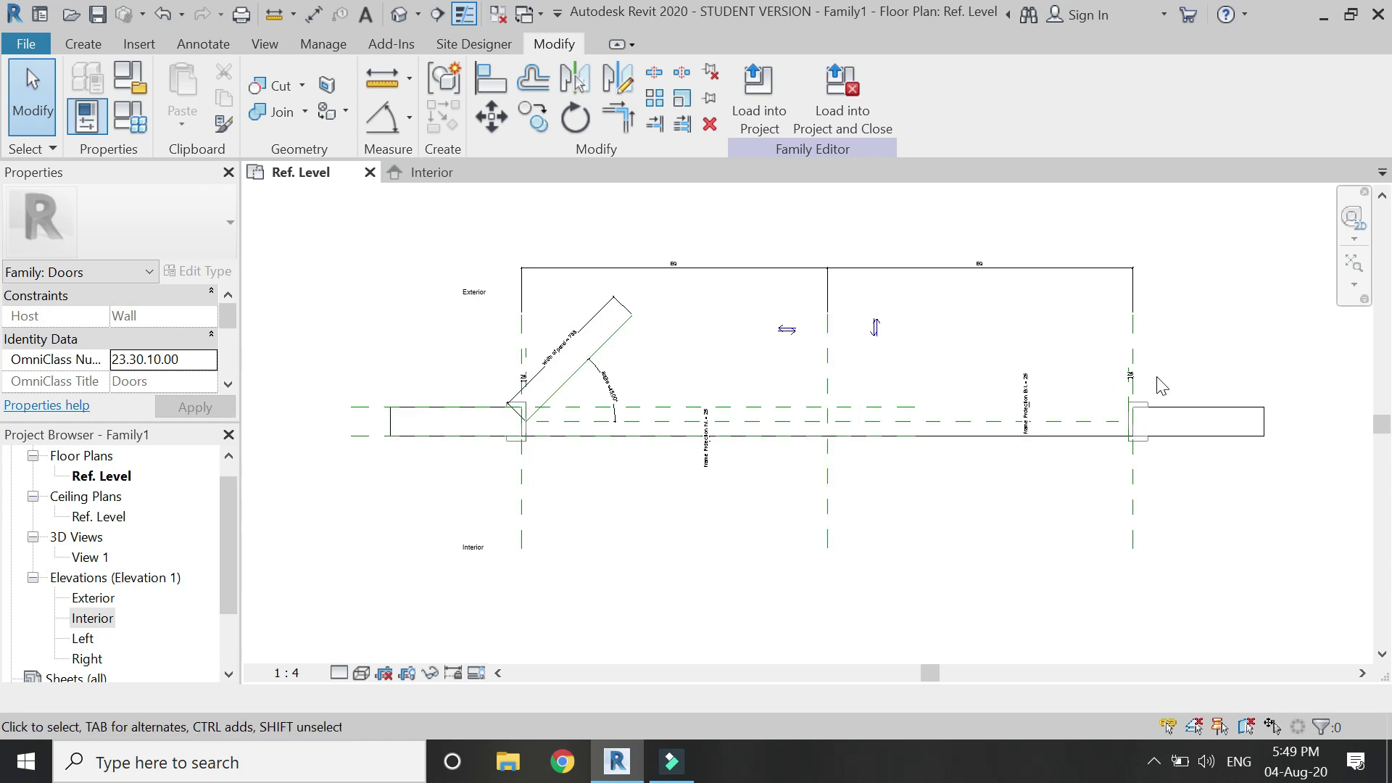
pyautogui.scroll(2, 1162, 389)
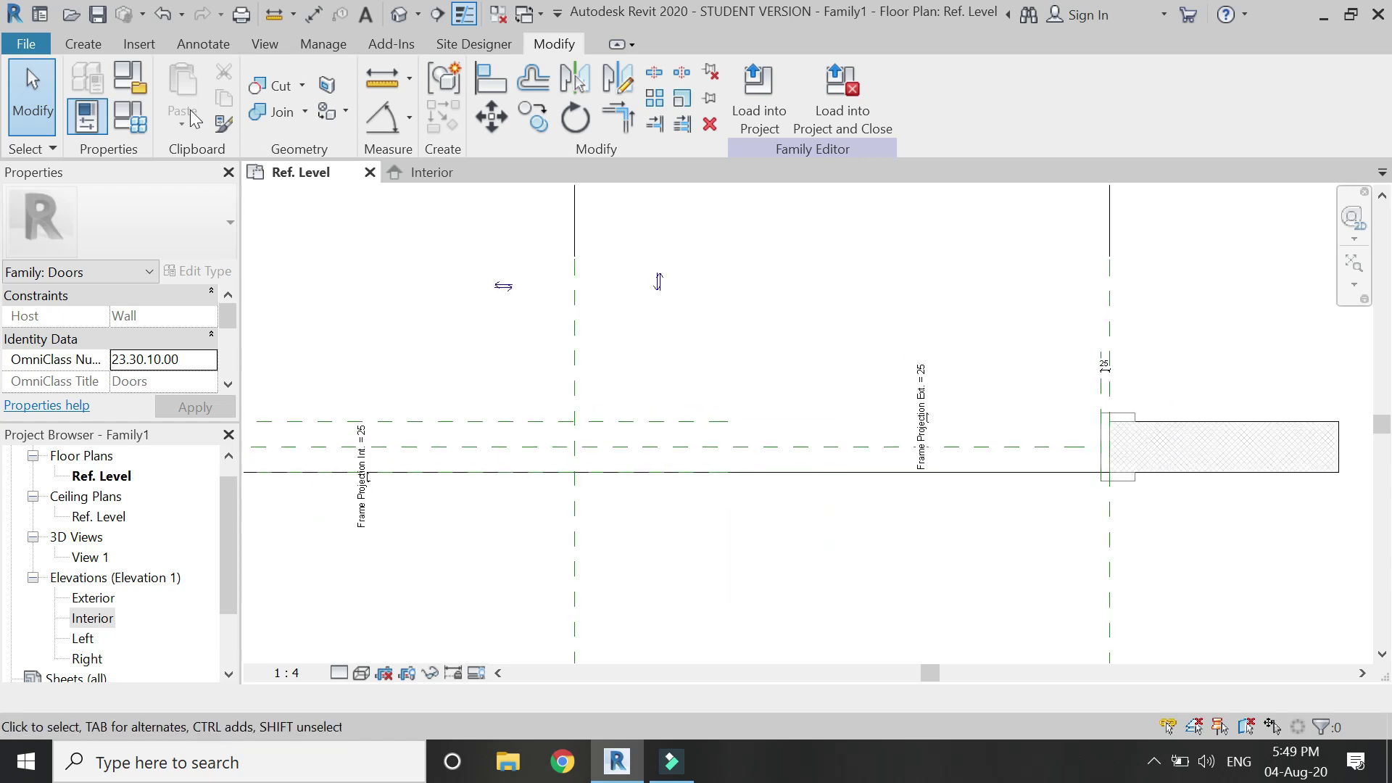
pyautogui.click(83, 43)
pyautogui.click(984, 91)
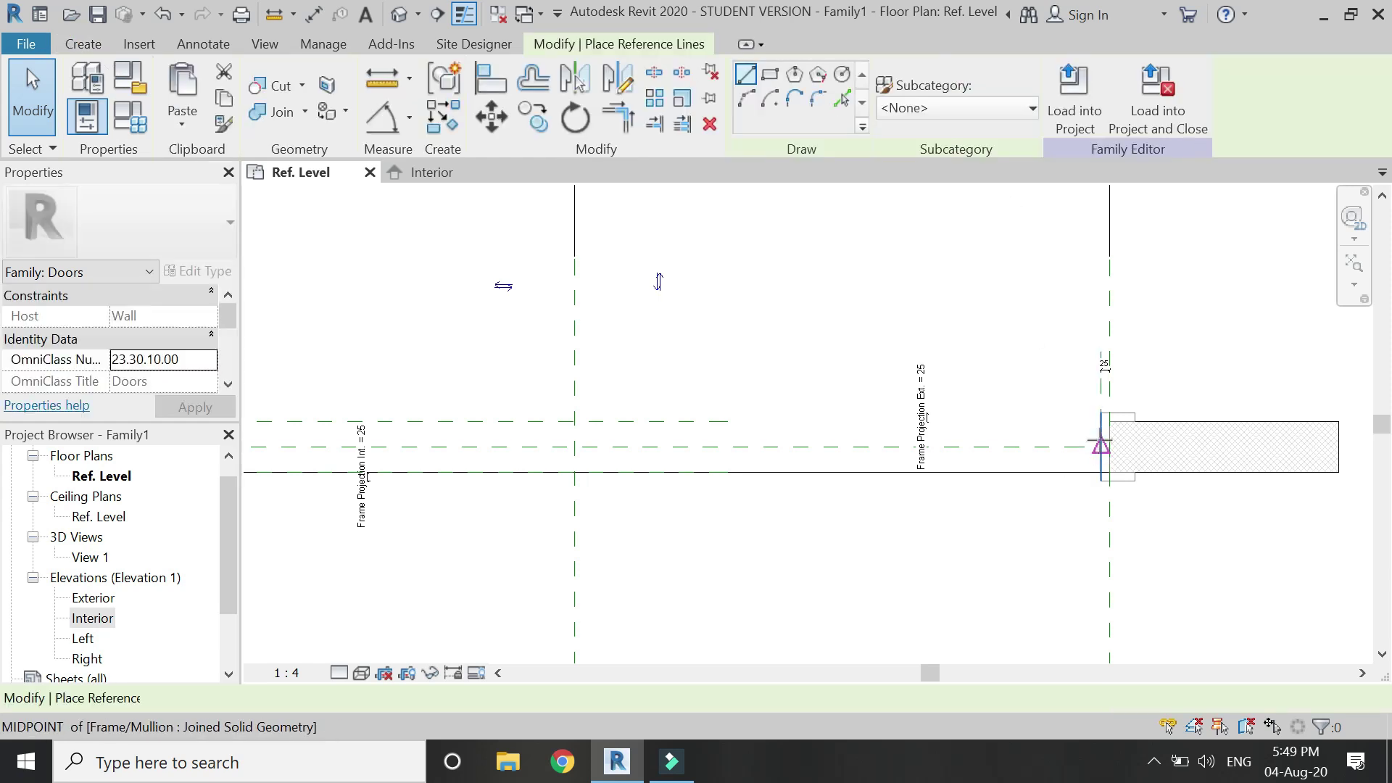
pyautogui.scroll(-2, 1101, 444)
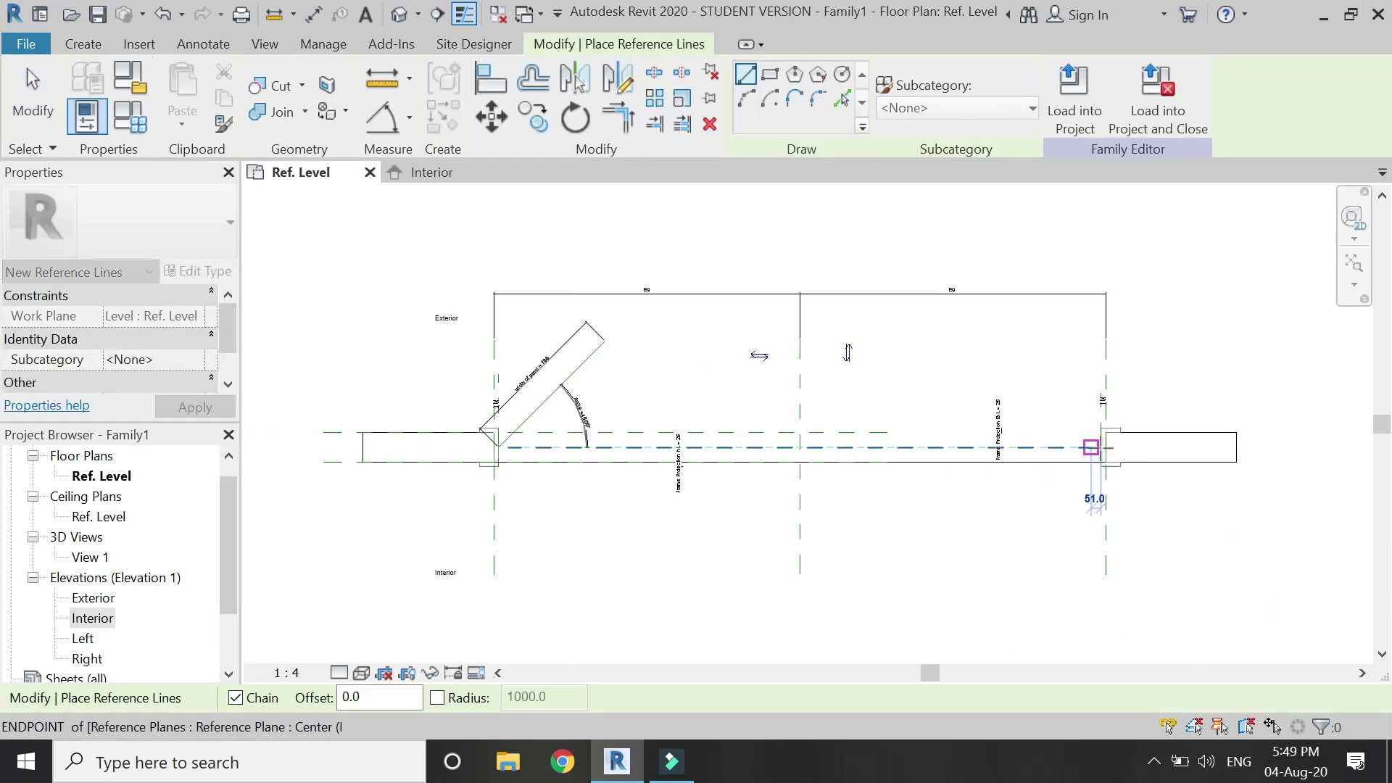
pyautogui.click(1092, 447)
pyautogui.scroll(2, 1093, 444)
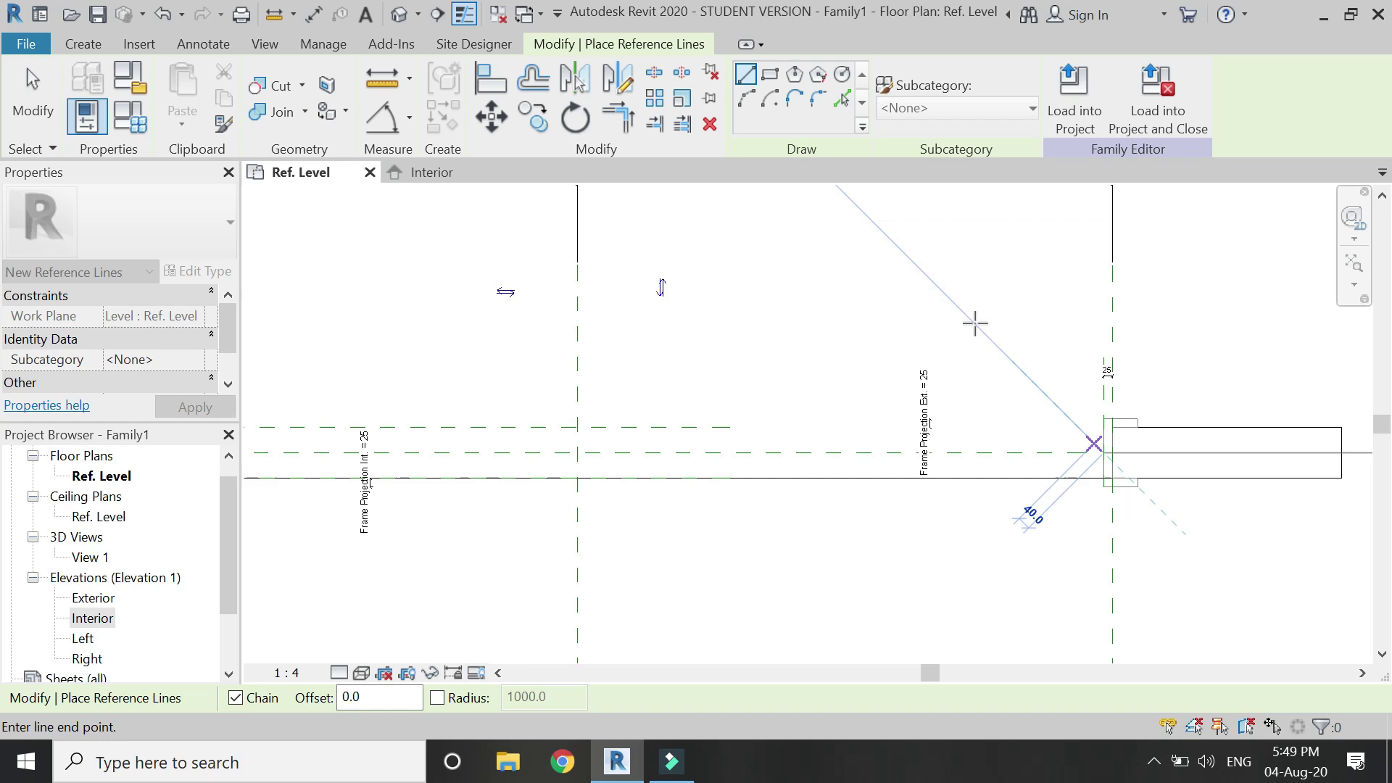
pyautogui.scroll(-2, 974, 323)
pyautogui.click(938, 289)
pyautogui.press('Escape')
pyautogui.press('Escape')
pyautogui.scroll(3, 1001, 366)
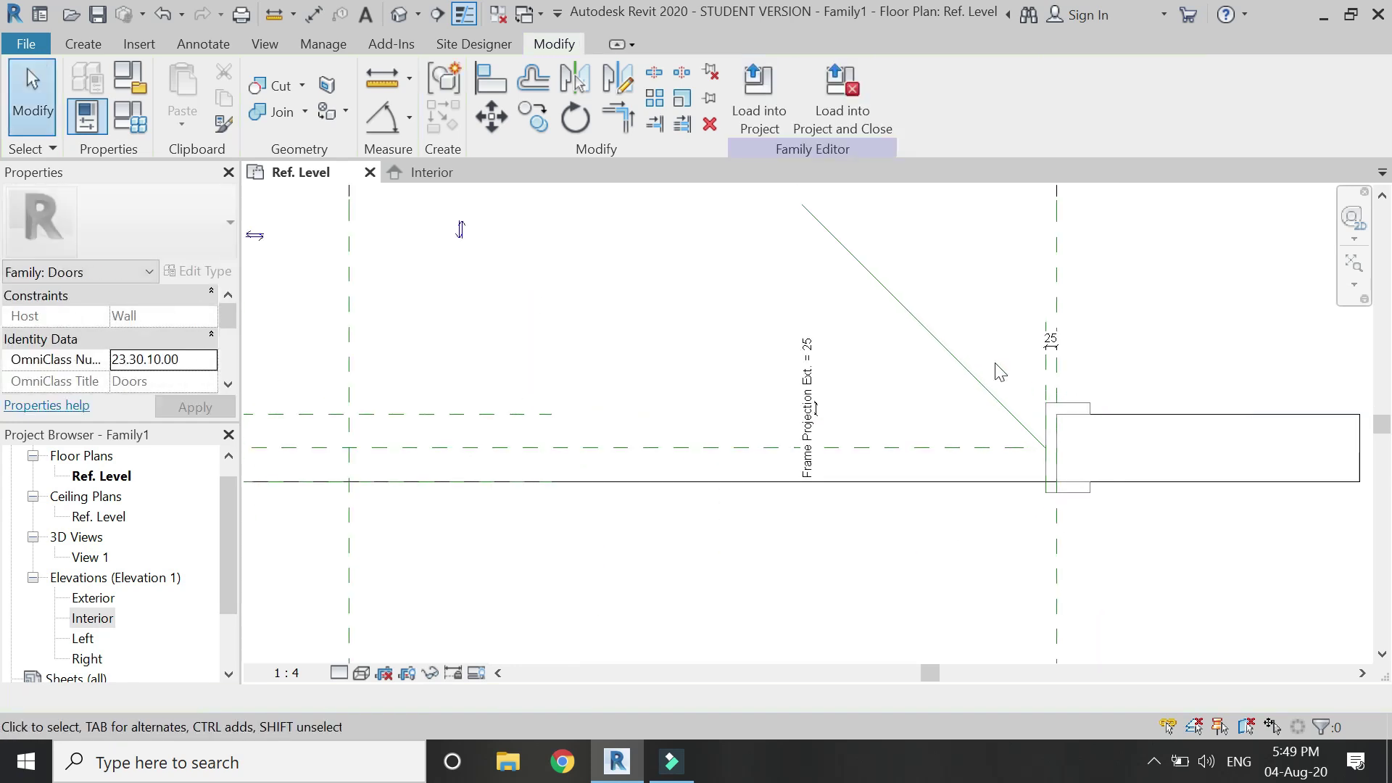
# Step: Label the line's 780 length dimension with width of panel, making it 788
pyautogui.click(948, 349)
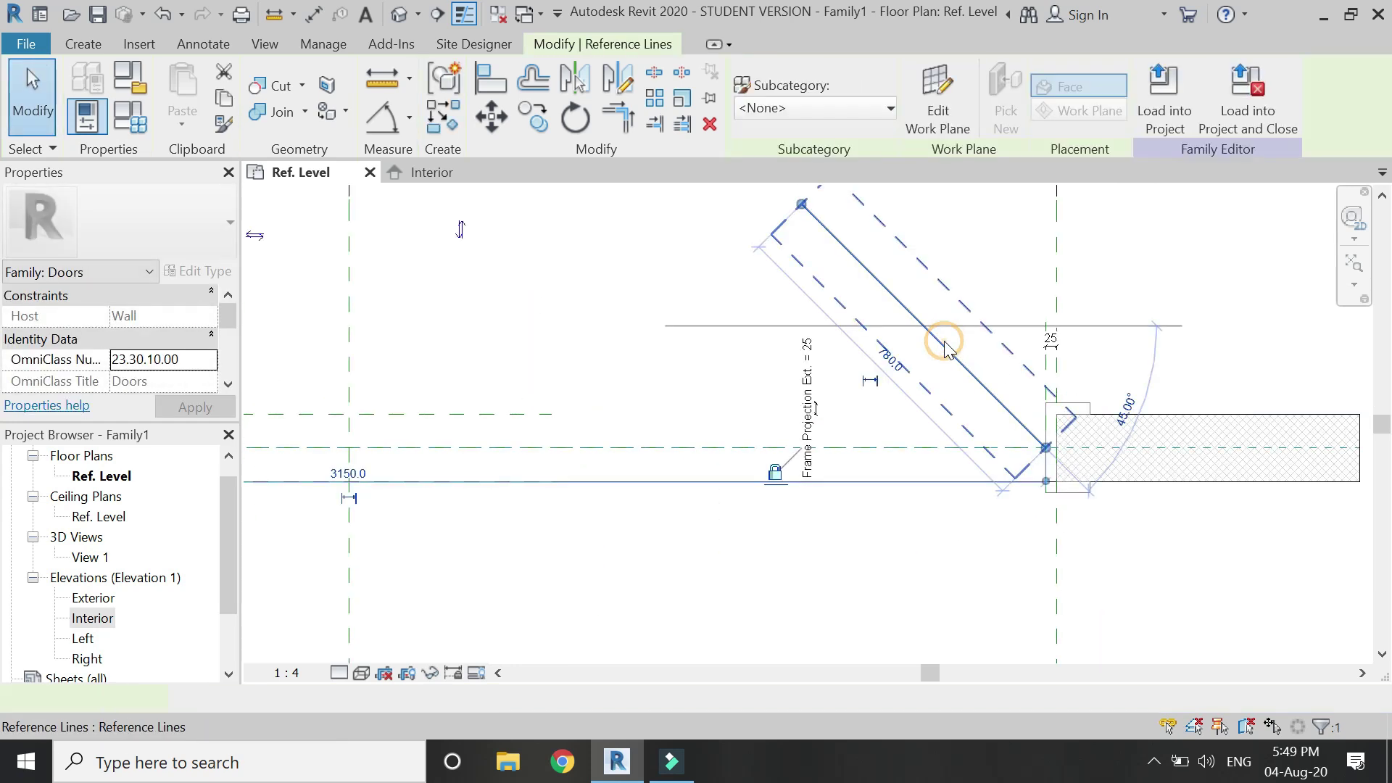
pyautogui.click(916, 426)
pyautogui.click(882, 394)
pyautogui.click(900, 96)
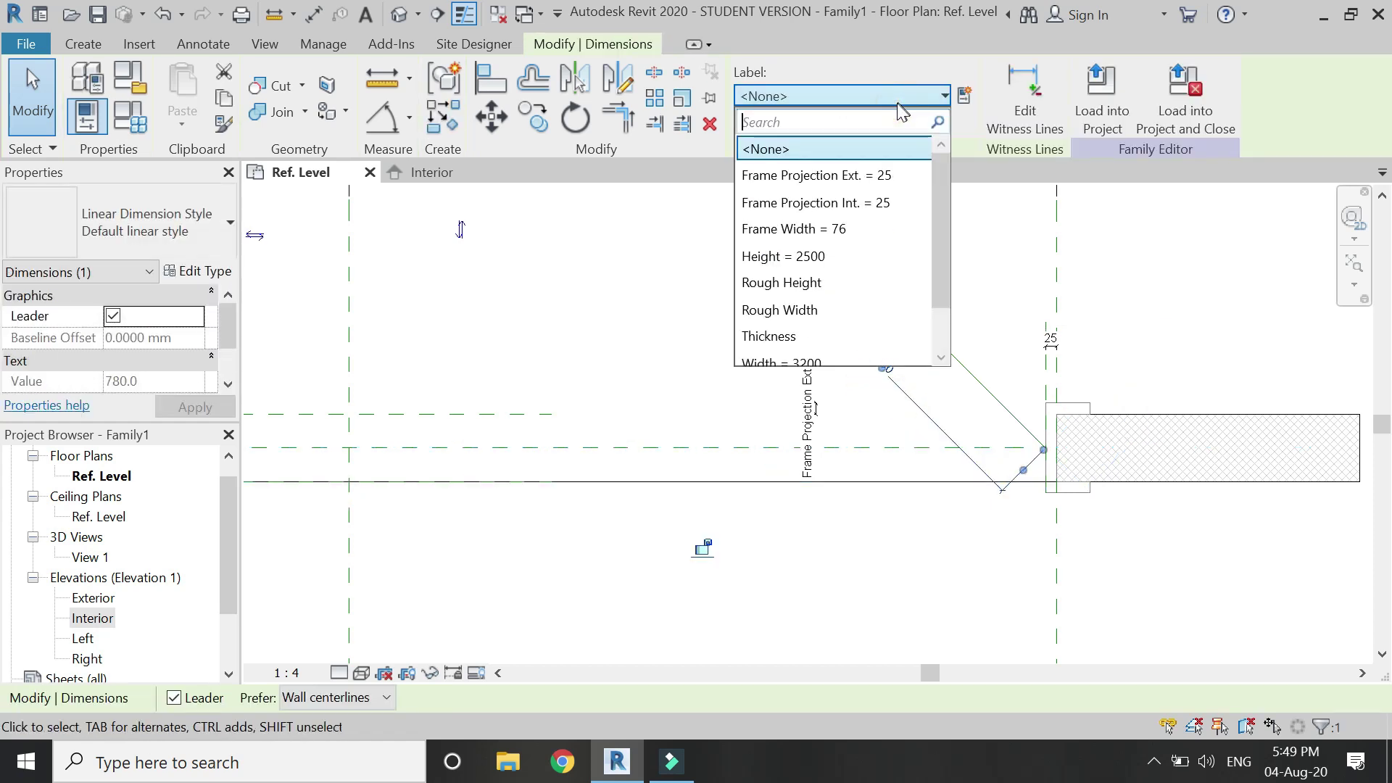
pyautogui.scroll(-1, 878, 277)
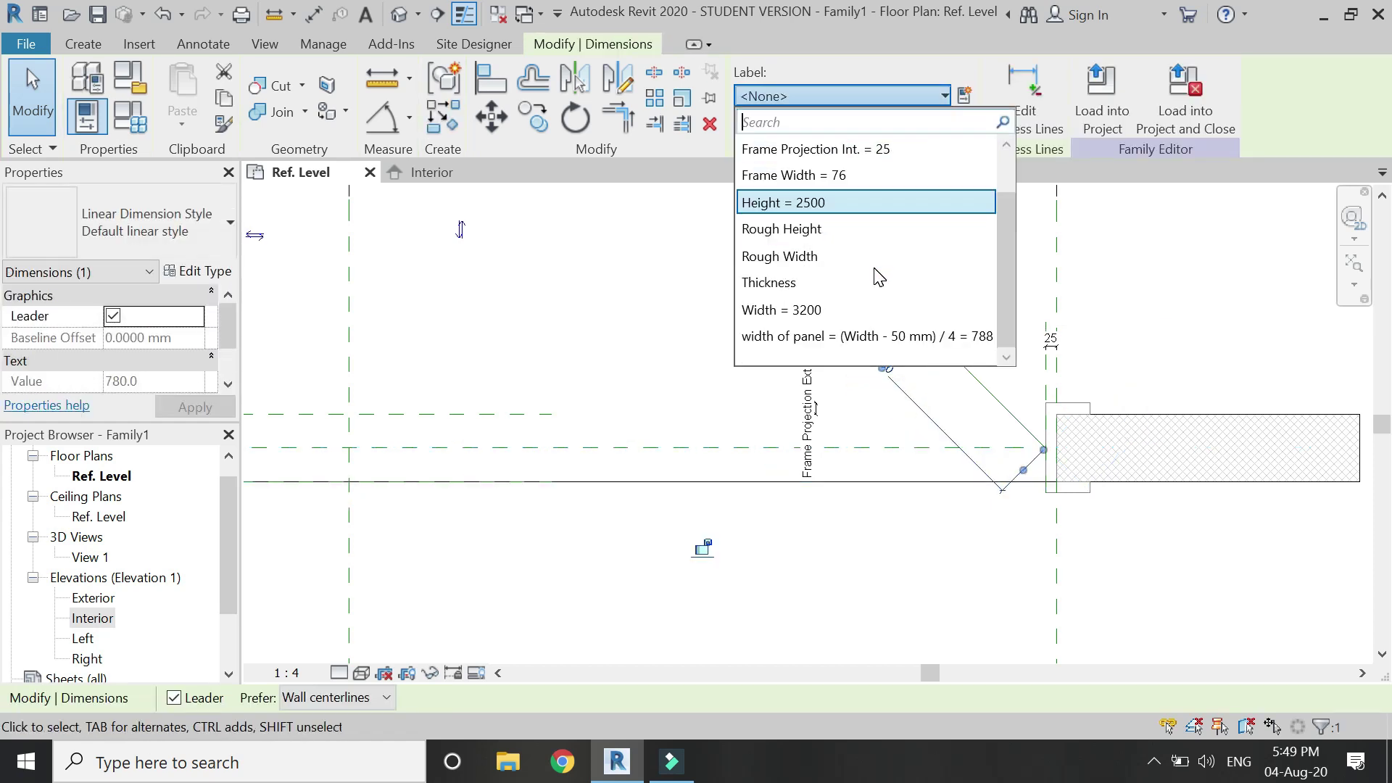
pyautogui.click(870, 335)
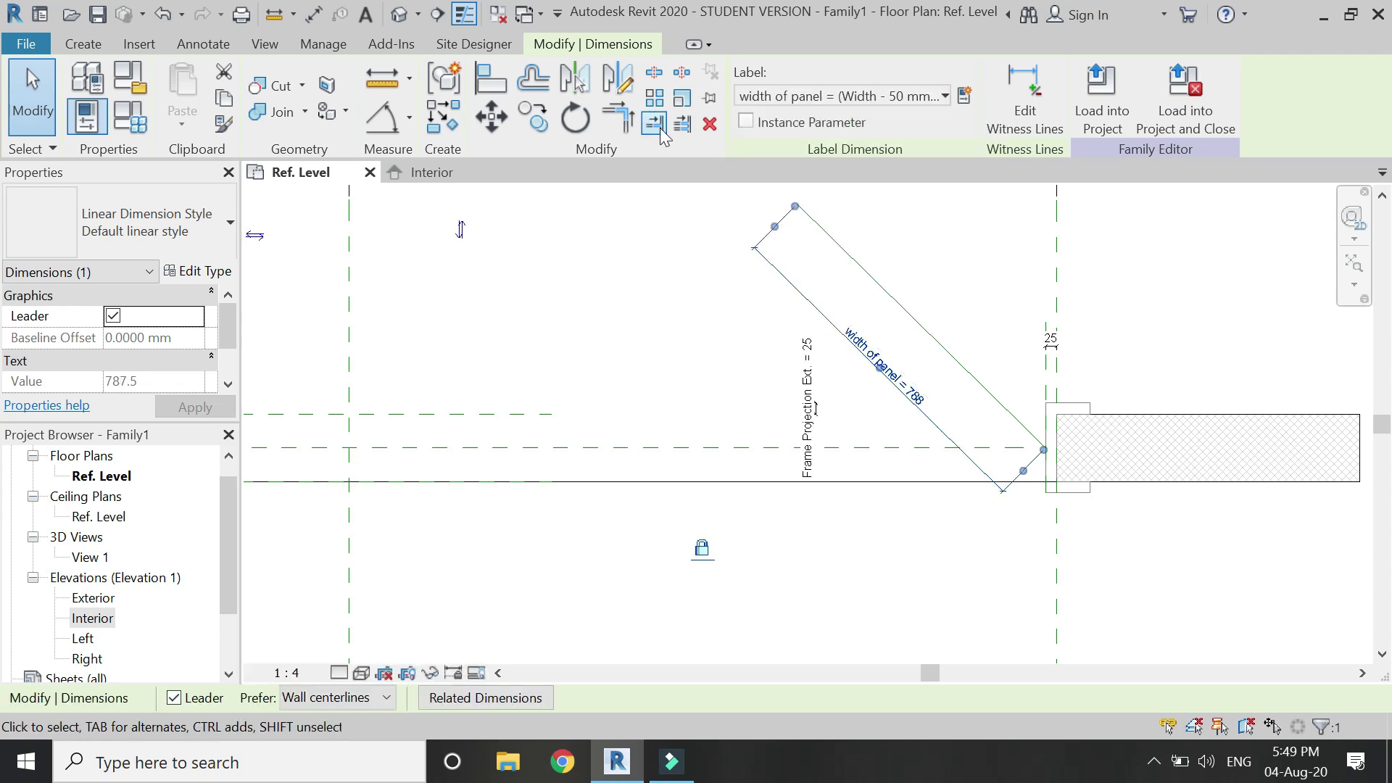
# Step: Add an angular dimension between the diagonal line and horizontal plane, labelled angle = 45.00°
pyautogui.click(383, 116)
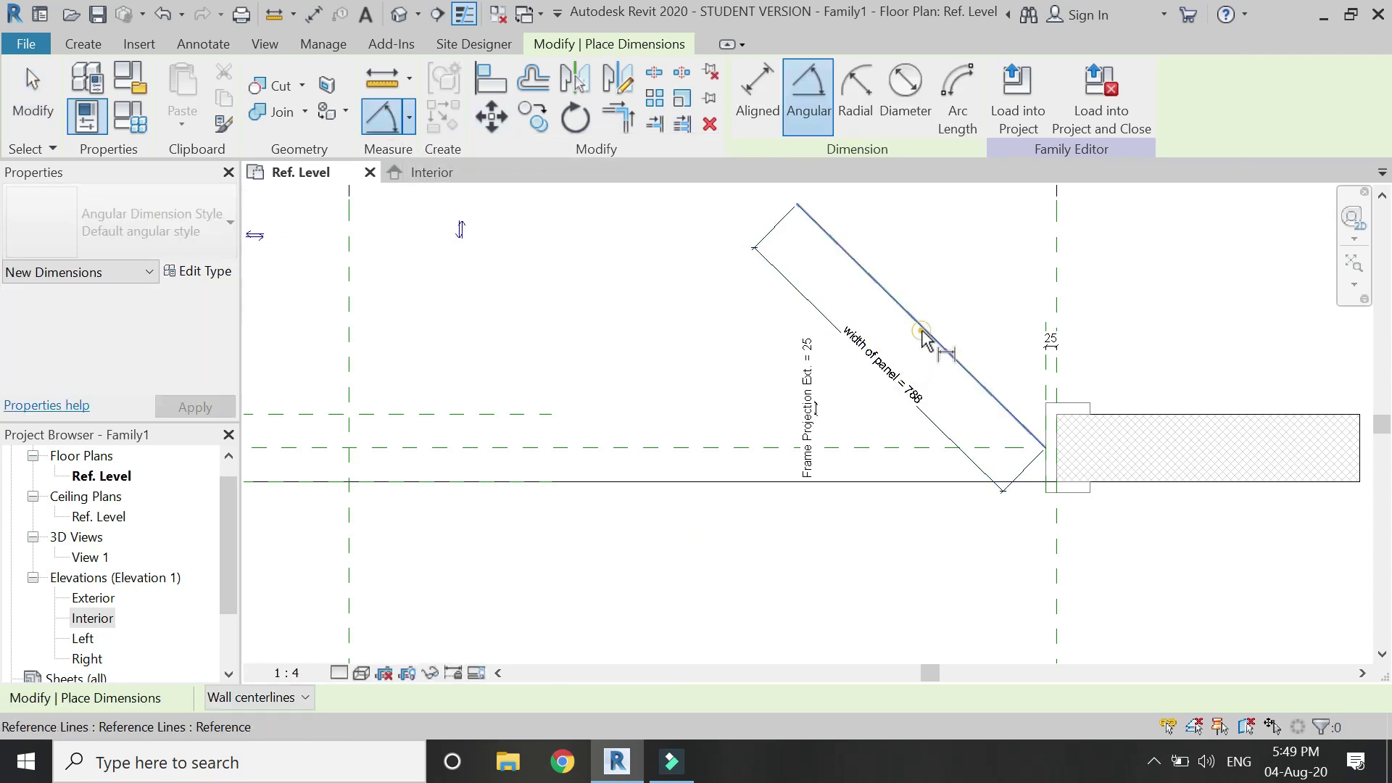
pyautogui.click(921, 331)
pyautogui.click(882, 448)
pyautogui.click(761, 379)
pyautogui.press('Escape')
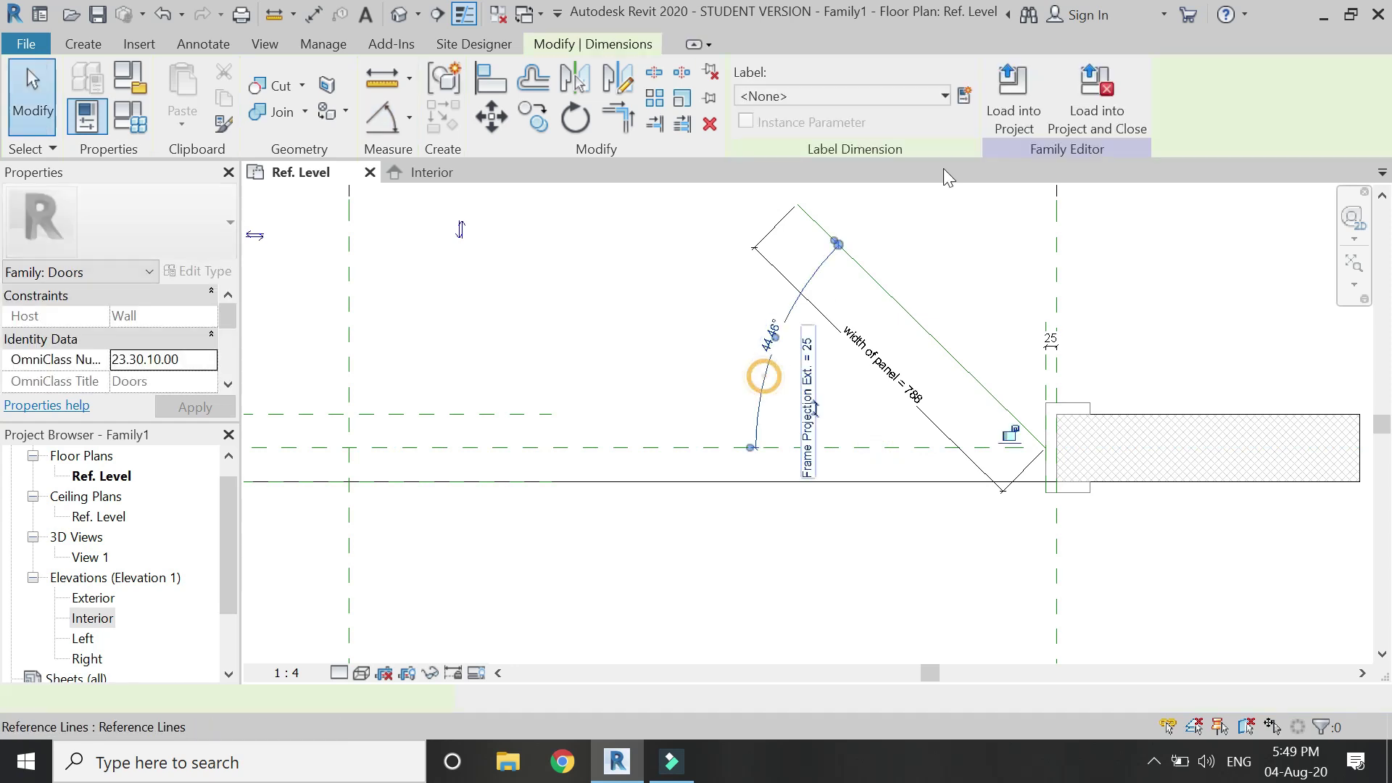
pyautogui.click(923, 97)
pyautogui.click(889, 176)
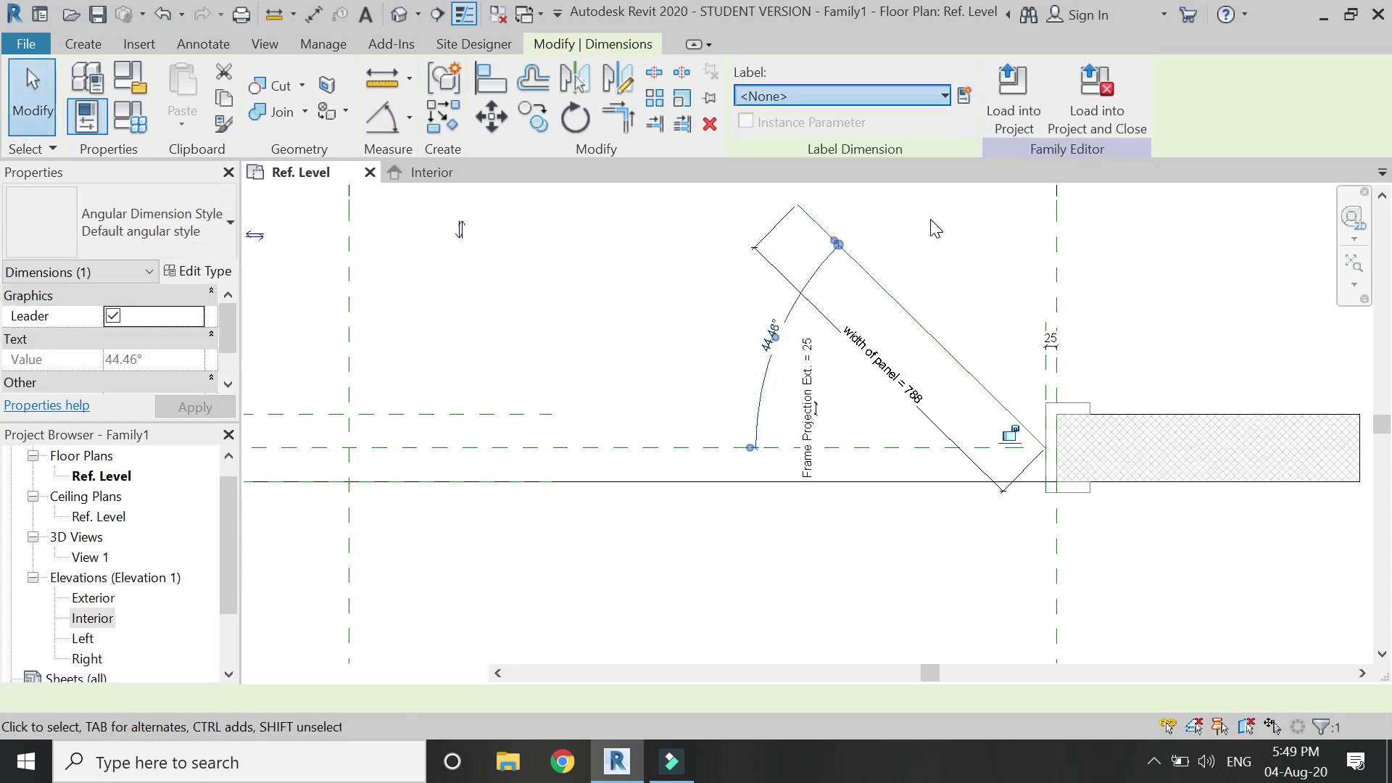
pyautogui.press('Escape')
# Step: Align the diagonal panel line to the wall end and horizontal reference plane, and lock it
pyautogui.click(482, 77)
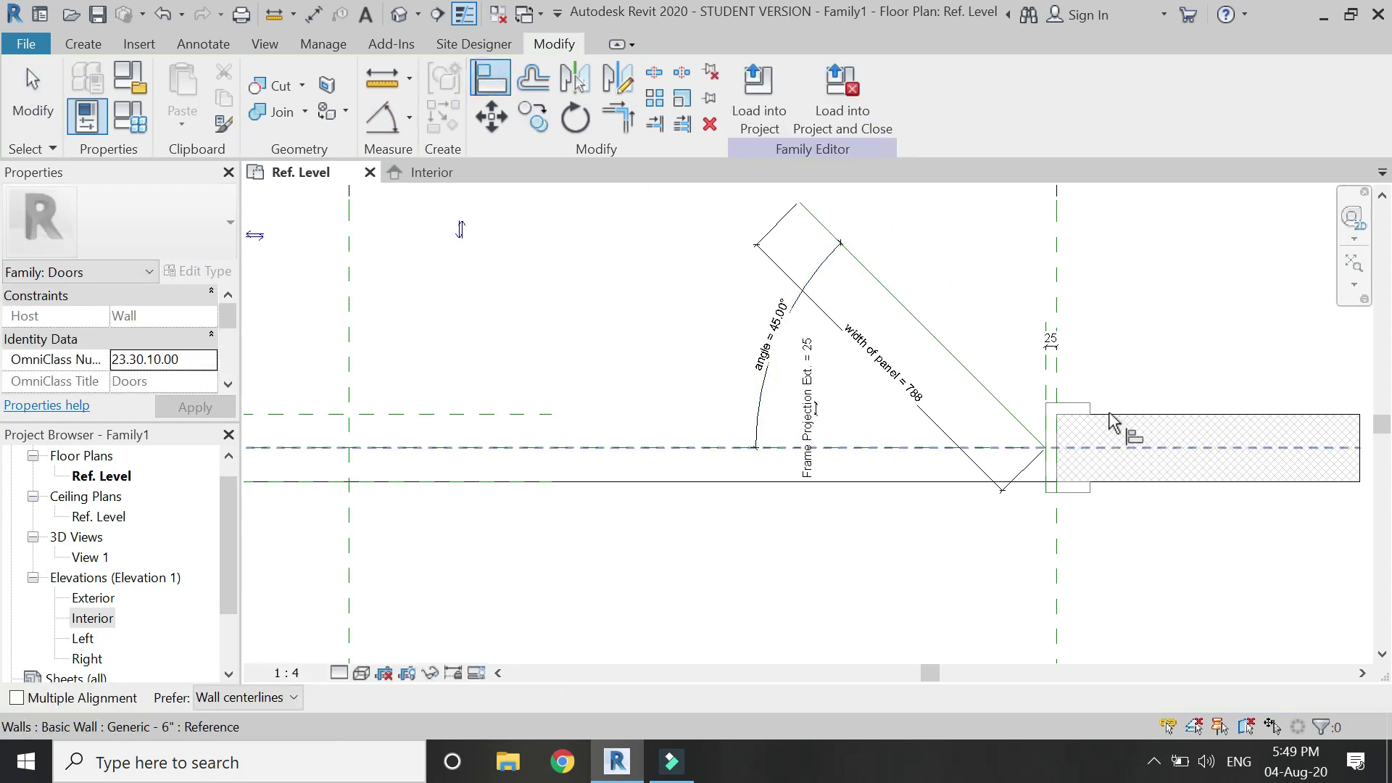
pyautogui.scroll(4, 1087, 407)
pyautogui.click(966, 351)
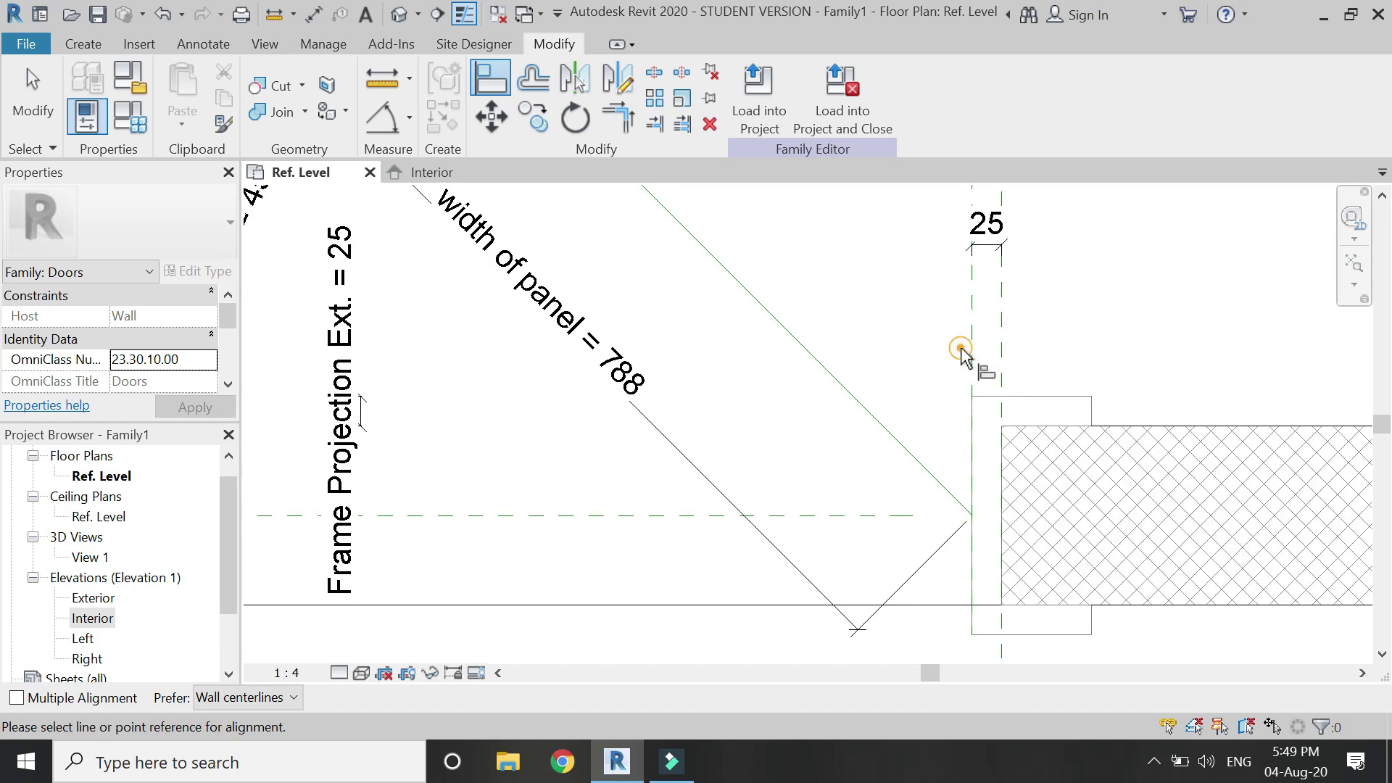
pyautogui.click(972, 516)
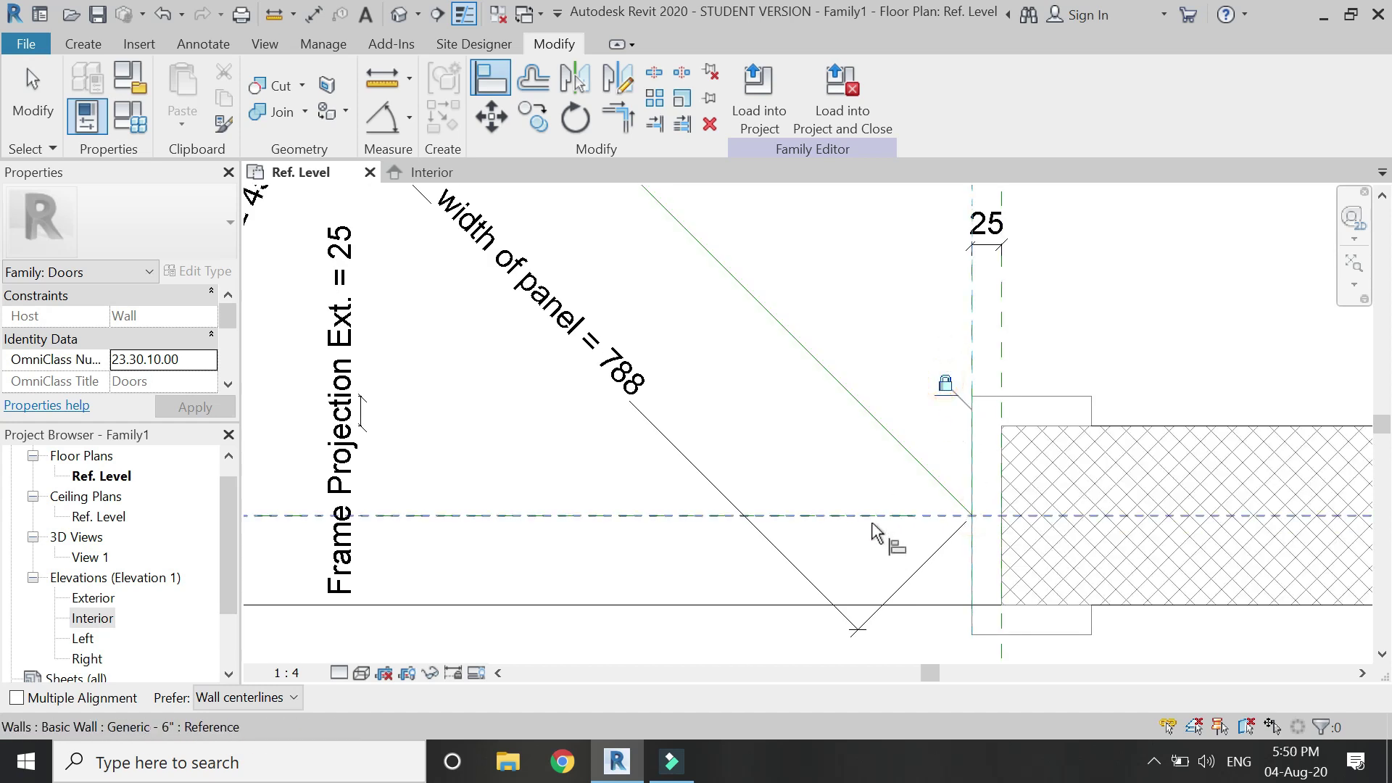
pyautogui.click(971, 516)
pyautogui.click(783, 541)
pyautogui.scroll(-3, 1118, 507)
pyautogui.press('Escape')
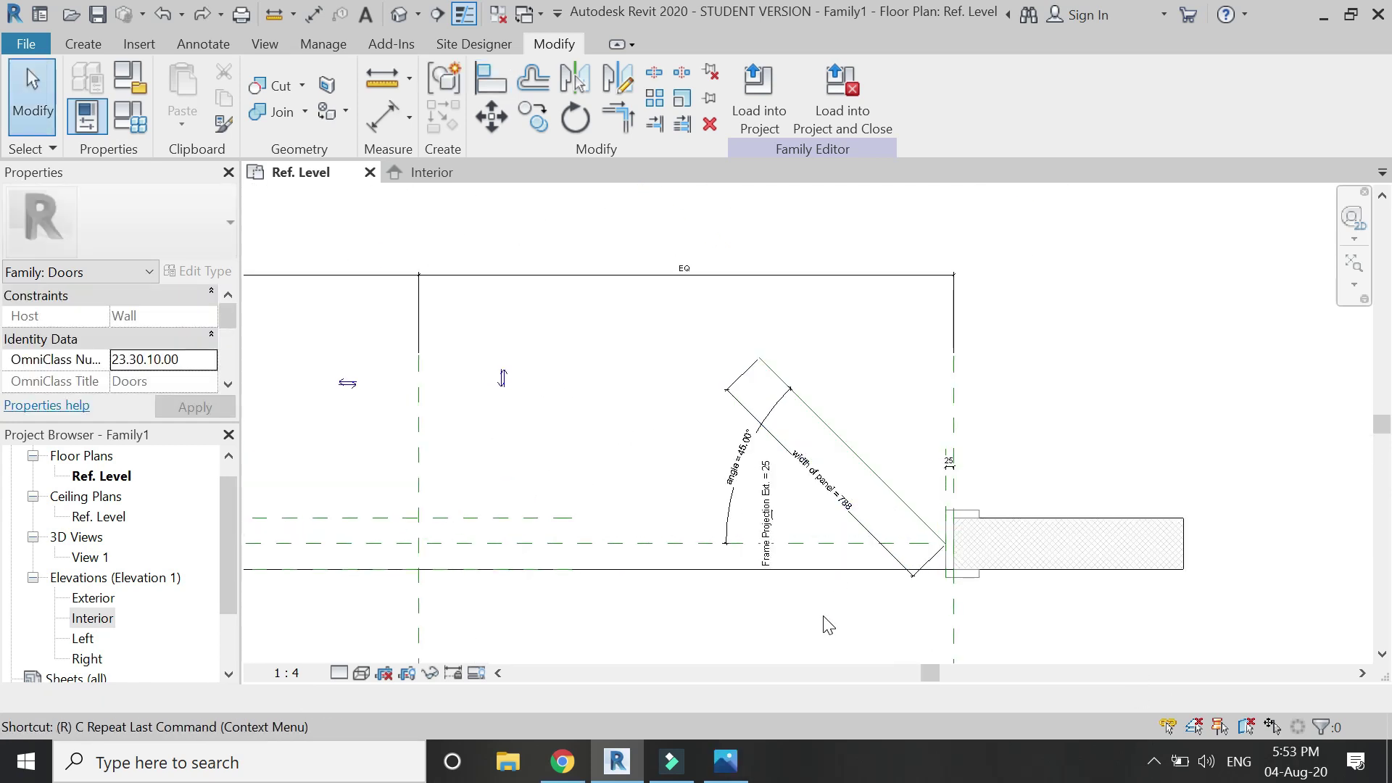
# Step: Draw three vertical reference planes beside the angled panel using RP
pyautogui.press('r')
pyautogui.press('p')
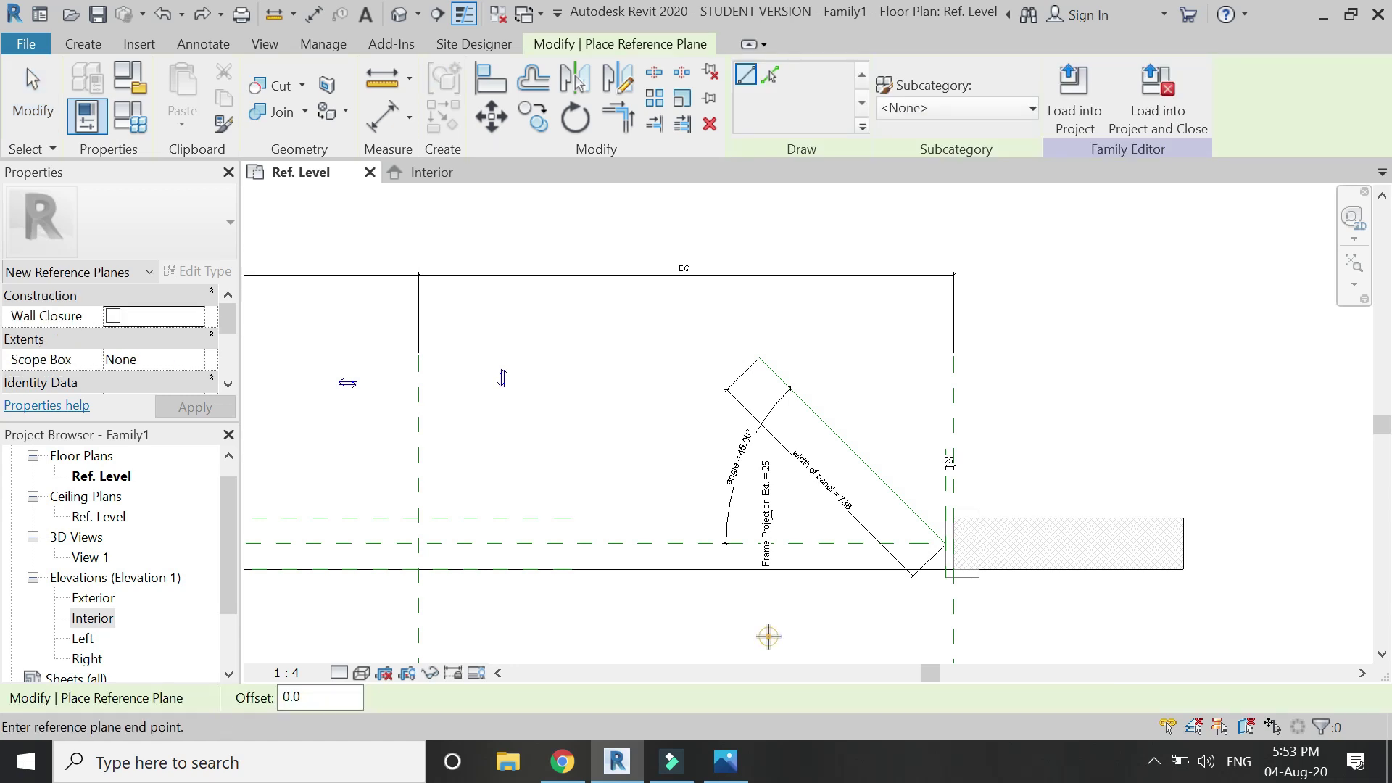
pyautogui.click(743, 233)
pyautogui.click(743, 233)
pyautogui.click(739, 636)
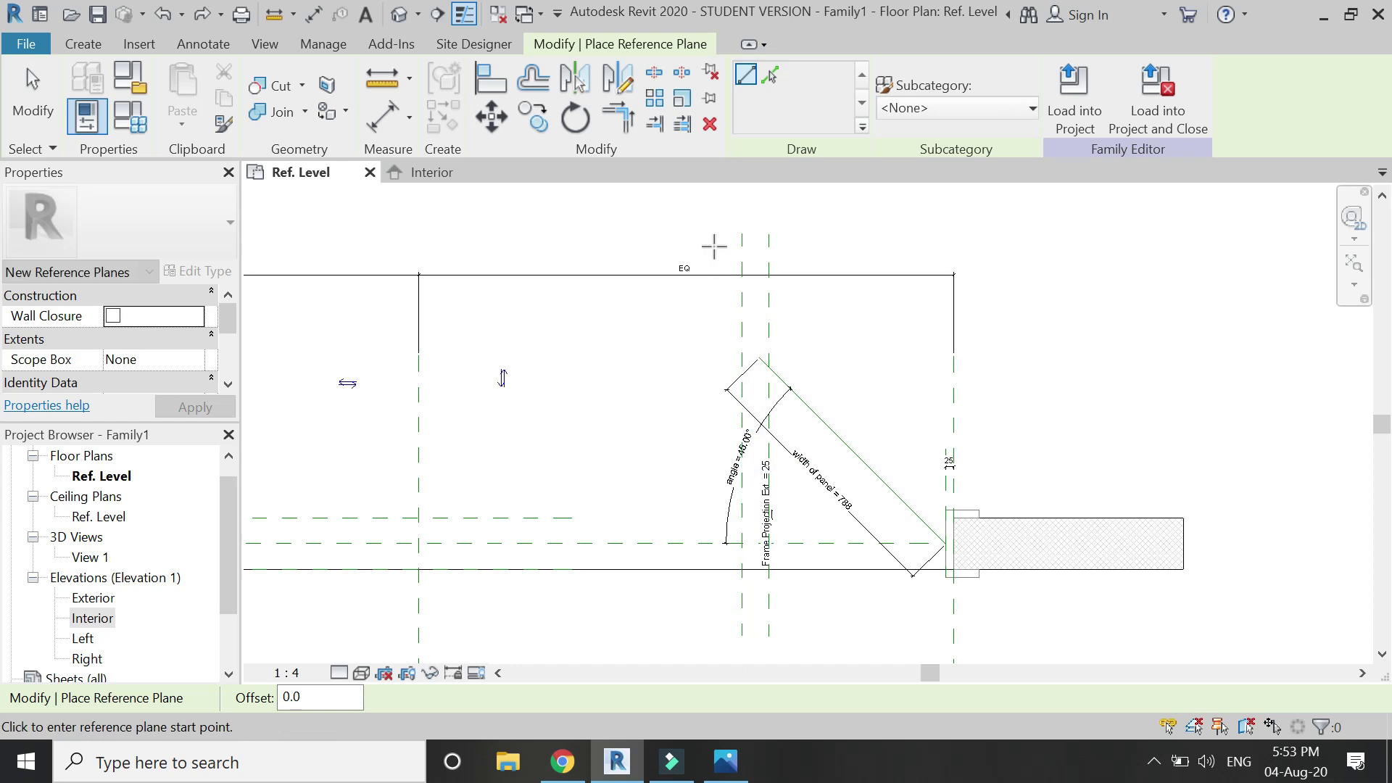
pyautogui.click(715, 234)
pyautogui.click(714, 636)
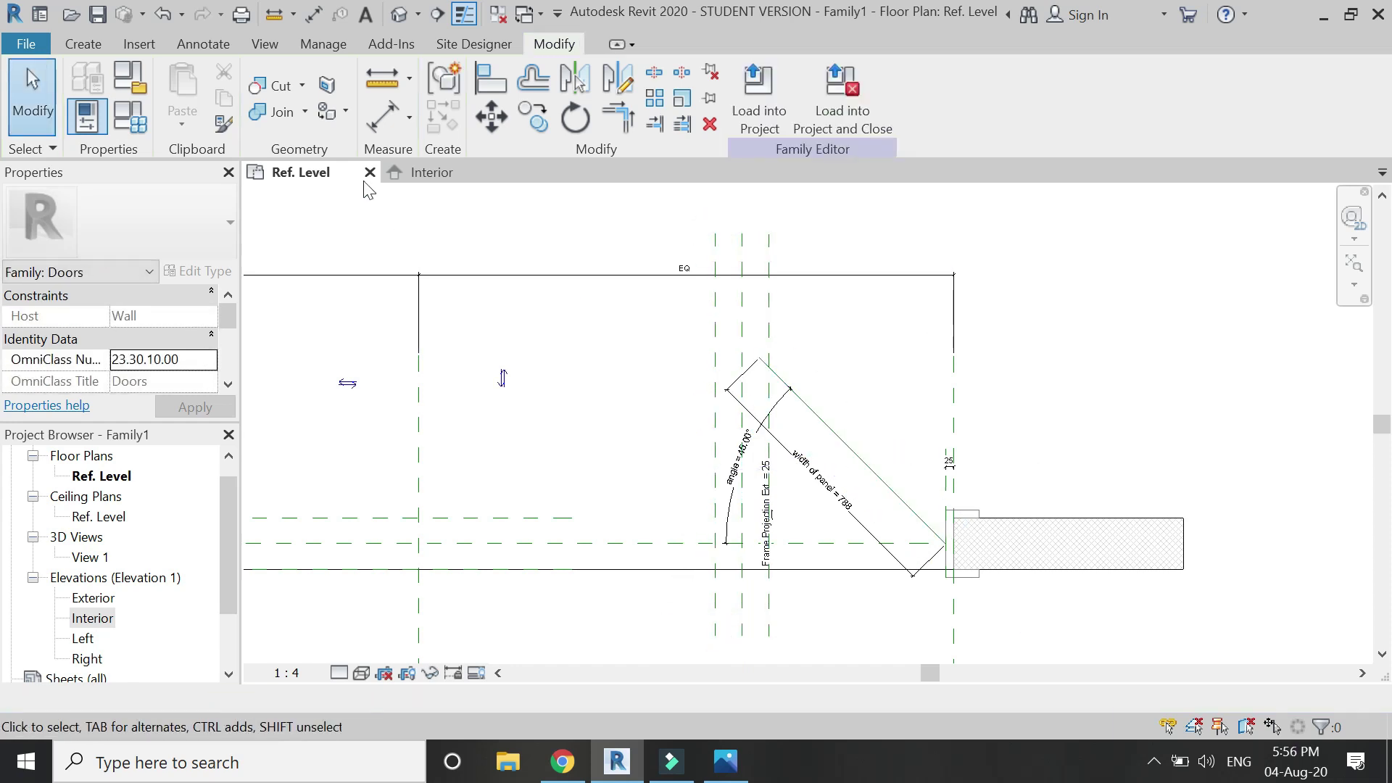
# Step: Dimension the 529 distance to the wall end and an 80/80 chain across the new planes
pyautogui.click(383, 116)
pyautogui.scroll(2, 922, 476)
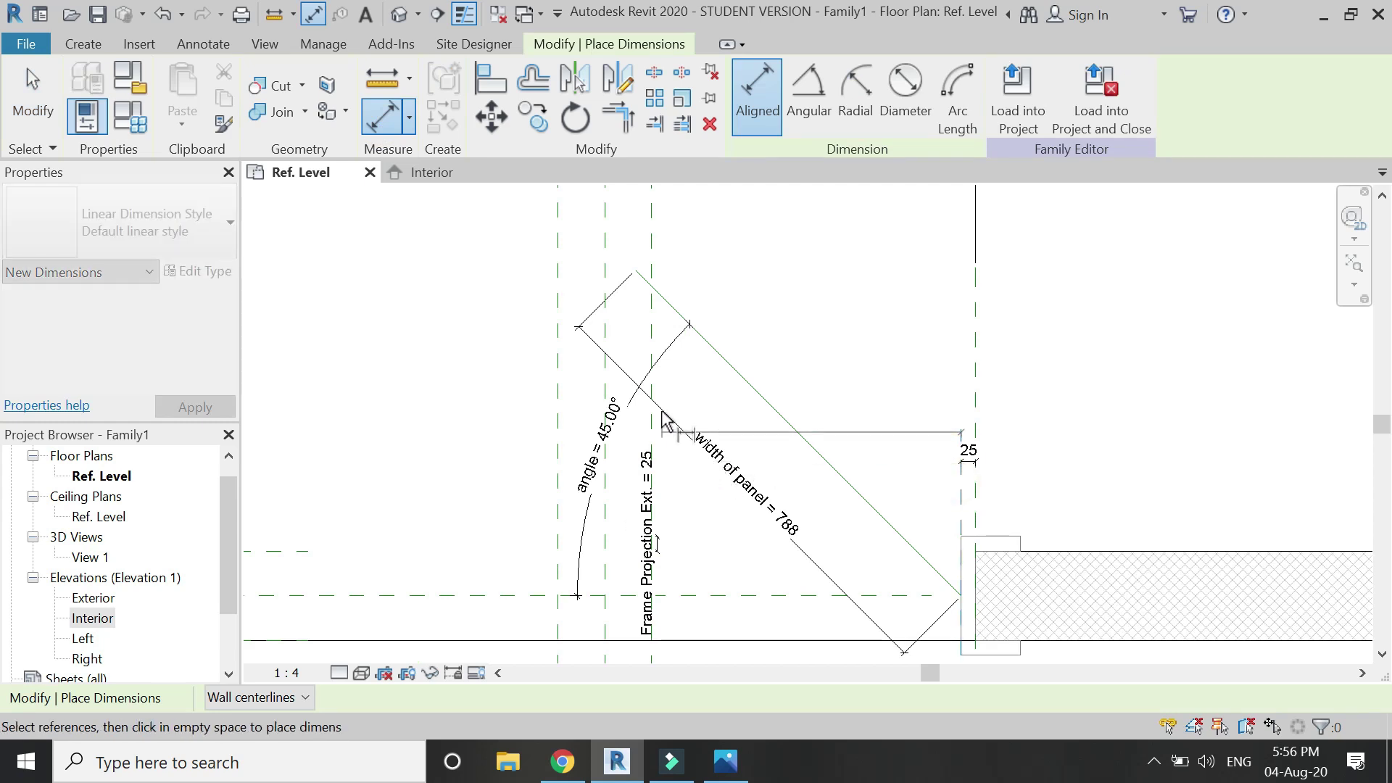
pyautogui.click(651, 344)
pyautogui.click(774, 262)
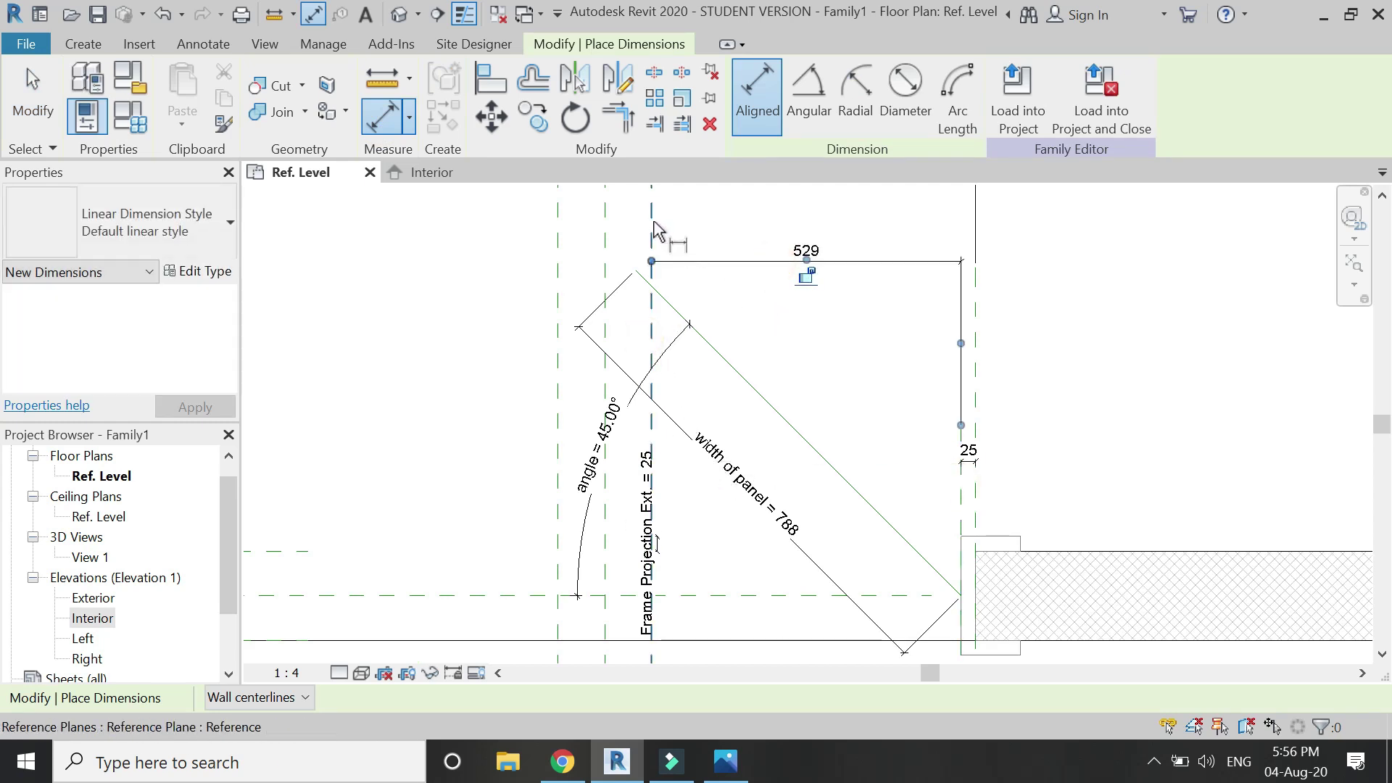
pyautogui.click(651, 263)
pyautogui.click(605, 262)
pyautogui.click(557, 264)
pyautogui.click(495, 262)
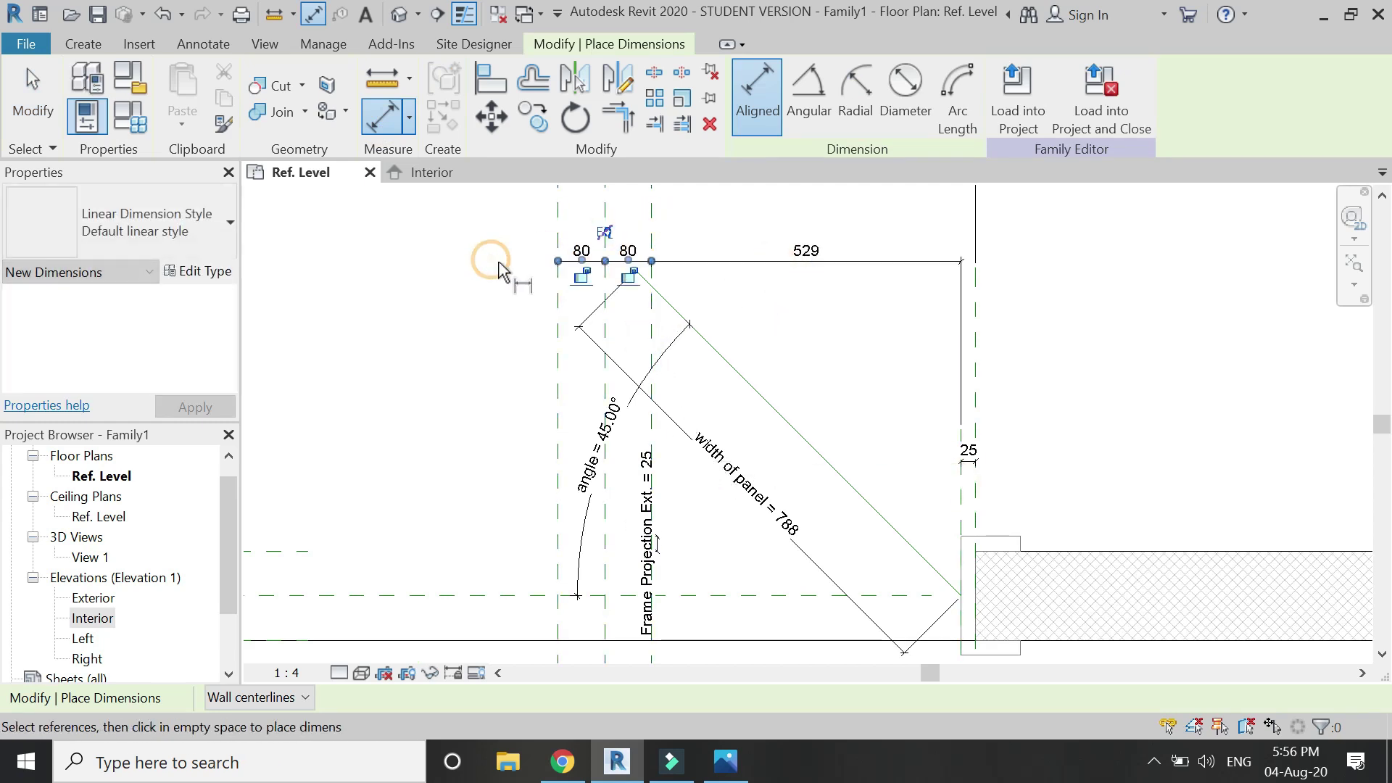
pyautogui.scroll(-2, 651, 348)
pyautogui.scroll(1, 682, 286)
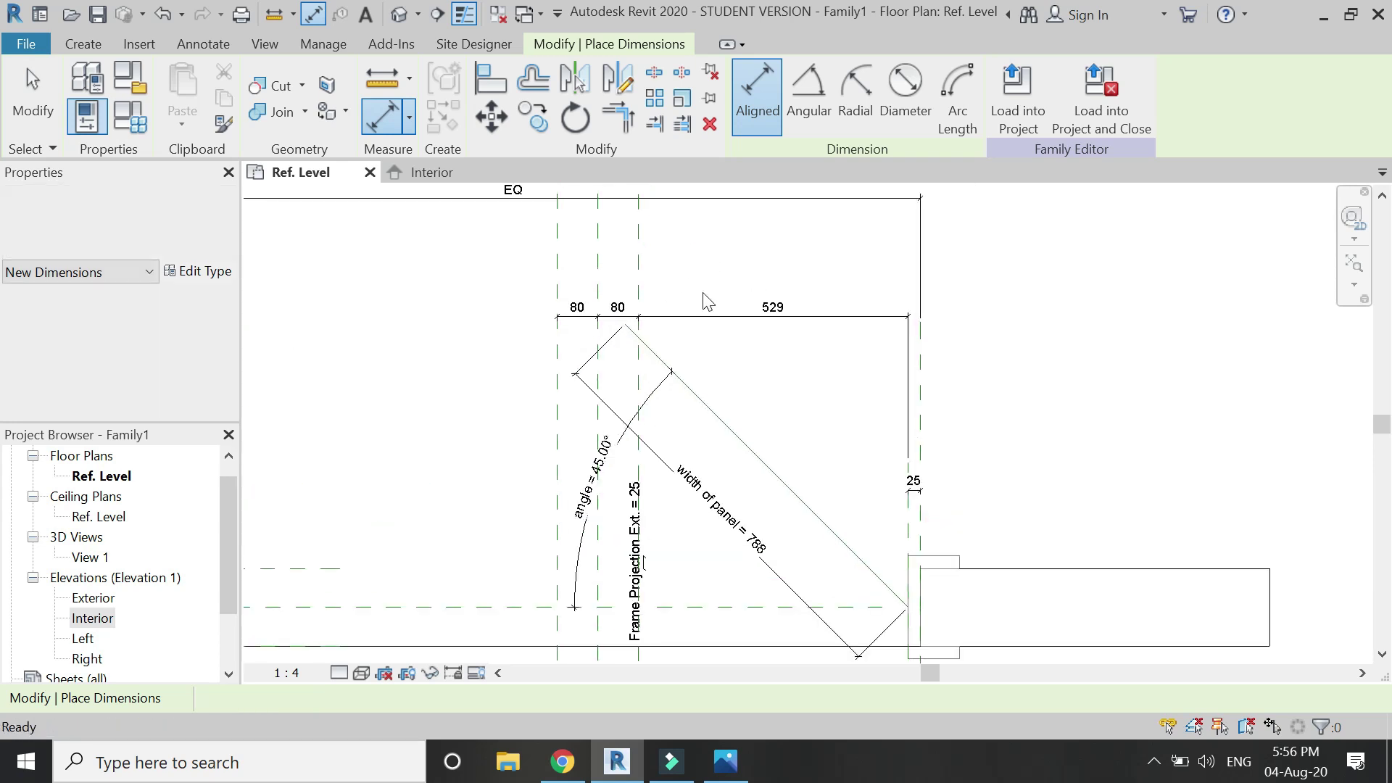
pyautogui.press('Escape')
pyautogui.press('Escape')
# Step: Label the 529 dimension with a new type parameter 'adjacent'
pyautogui.click(773, 314)
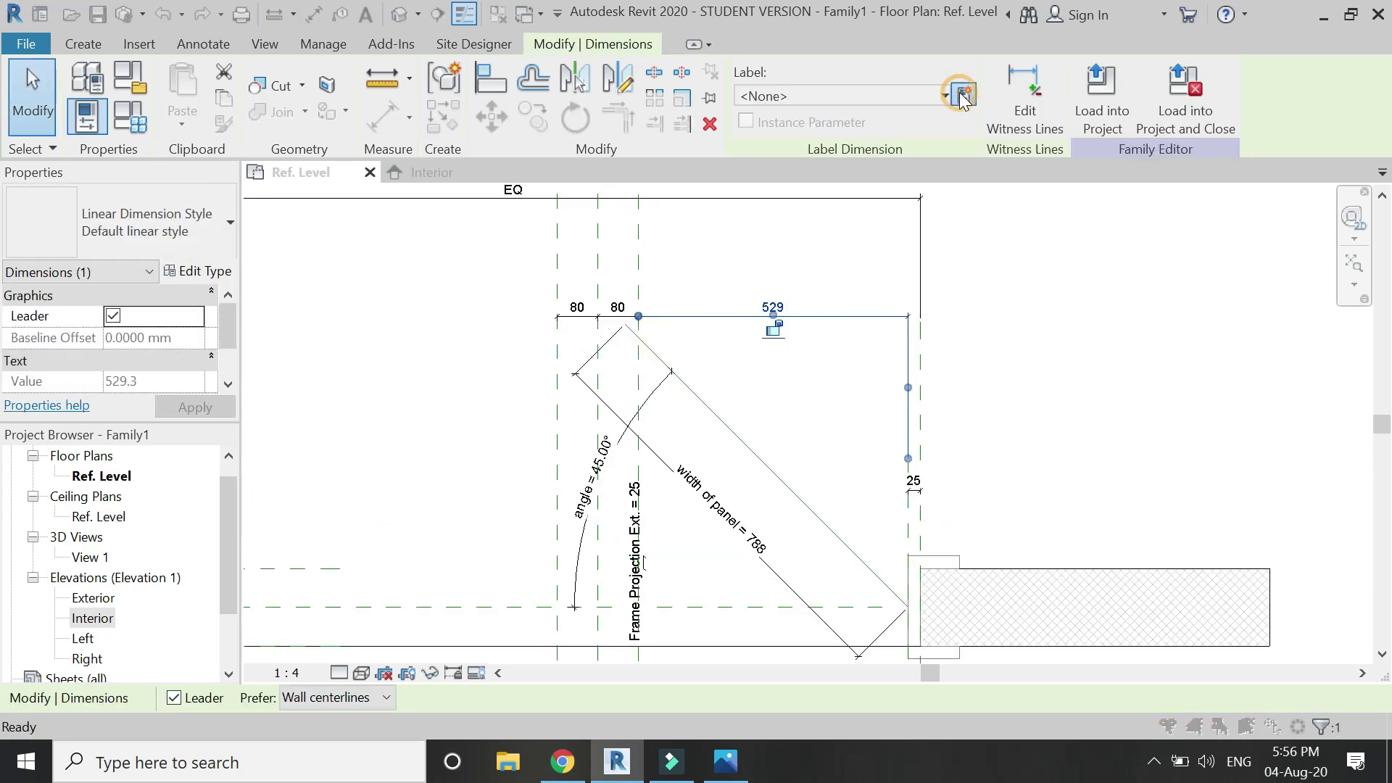
pyautogui.click(964, 97)
pyautogui.write('adjacent')
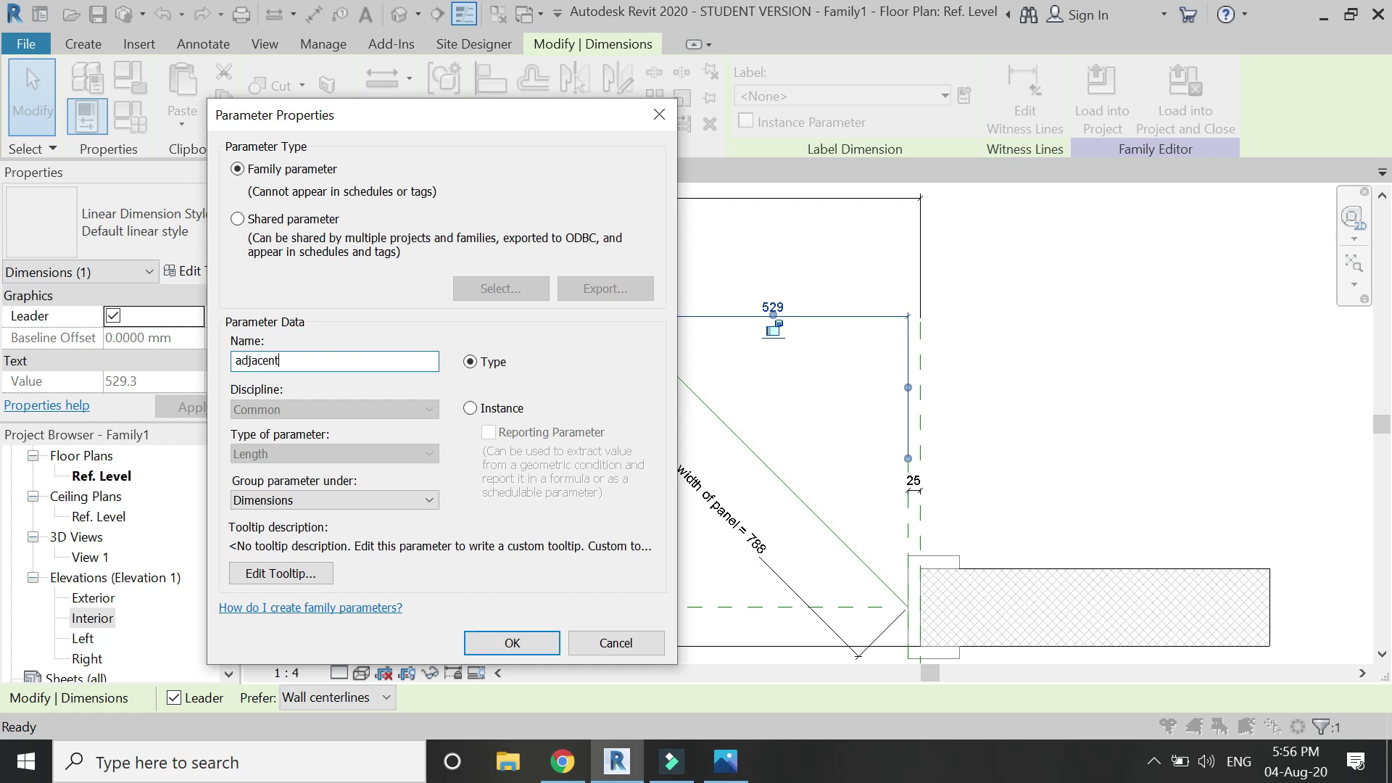
pyautogui.press('Return')
pyautogui.press('Escape')
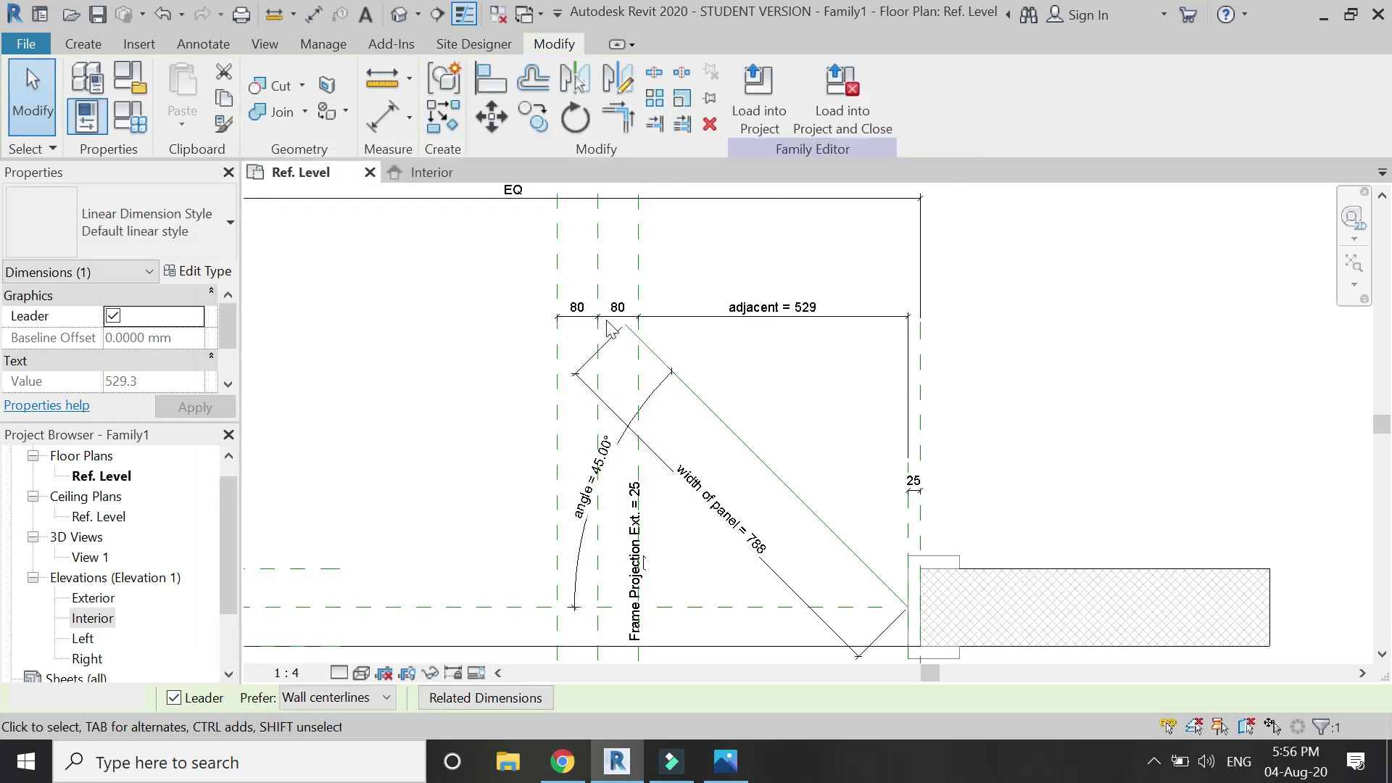
# Step: Label the 80/80 dimension with a new type parameter 'opposite'
pyautogui.click(587, 319)
pyautogui.click(963, 97)
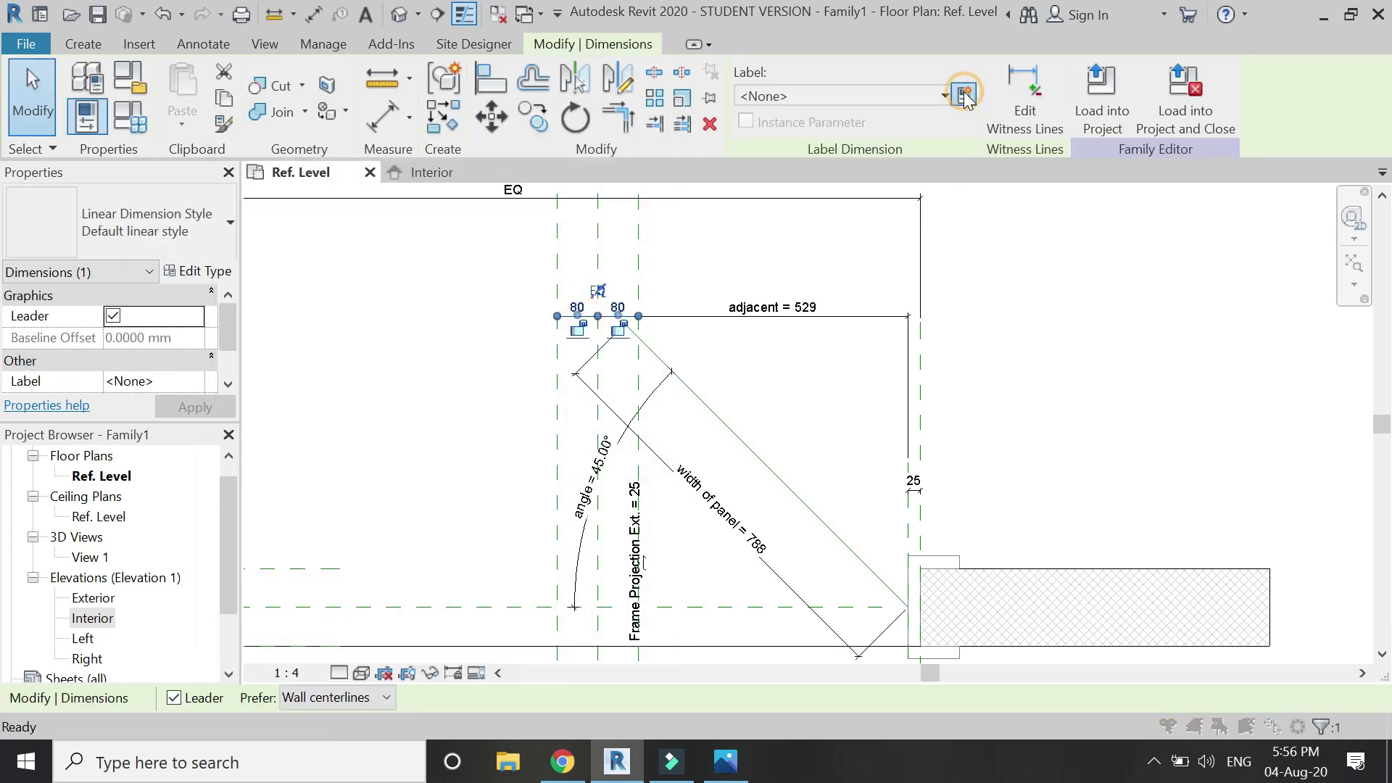
pyautogui.write('opposite')
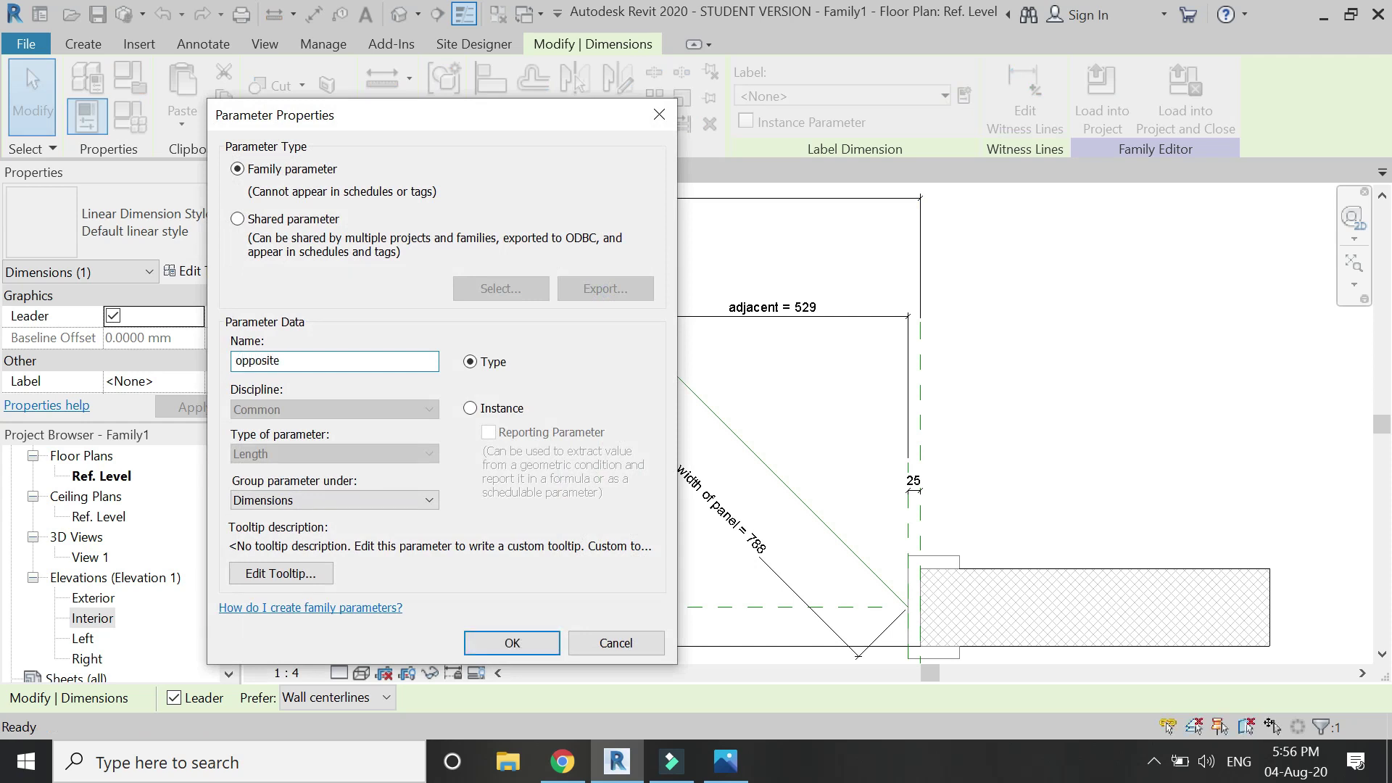
pyautogui.press('Return')
pyautogui.press('Escape')
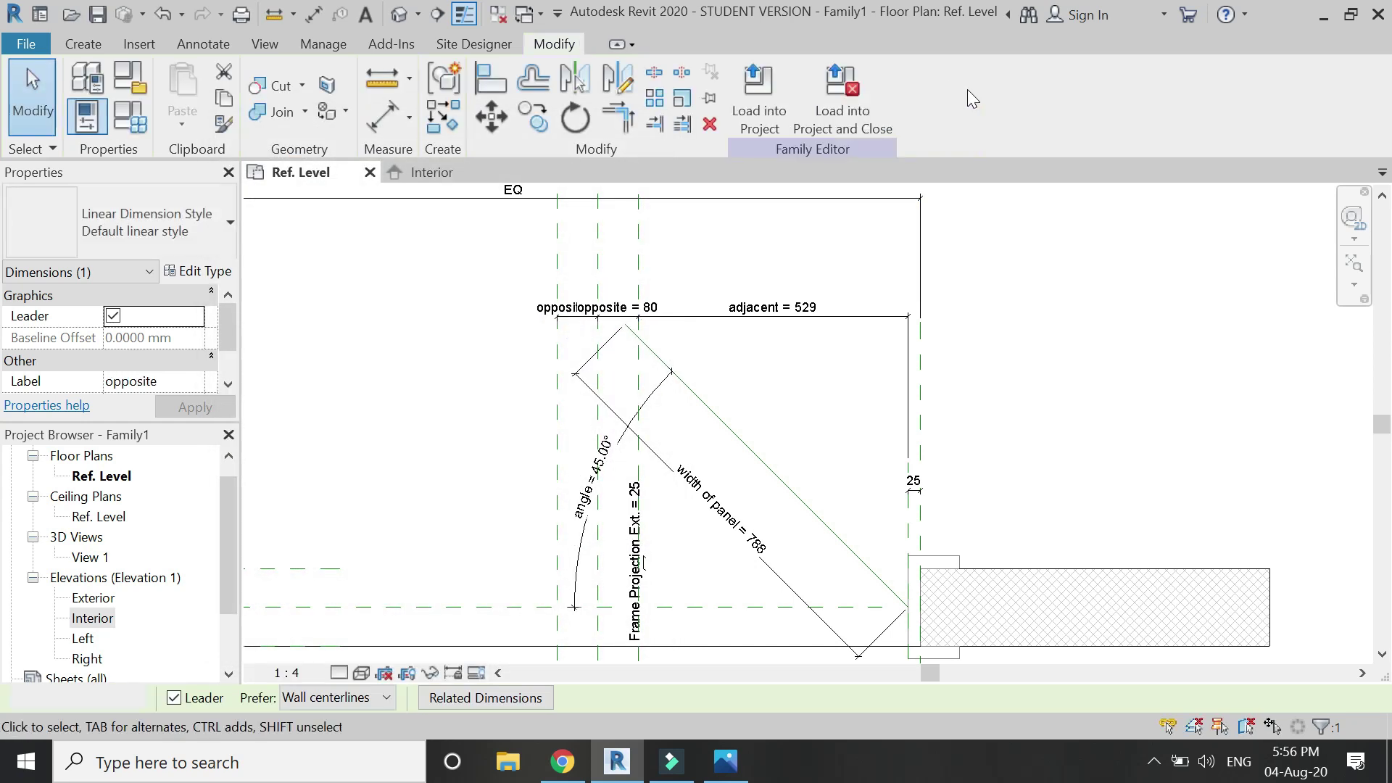
# Step: Pan the plan view, then bring up the trig_sin_cos_tan.gif sine/cosine/tangent diagram in Photos
pyautogui.scroll(-1, 580, 341)
pyautogui.scroll(1, 398, 352)
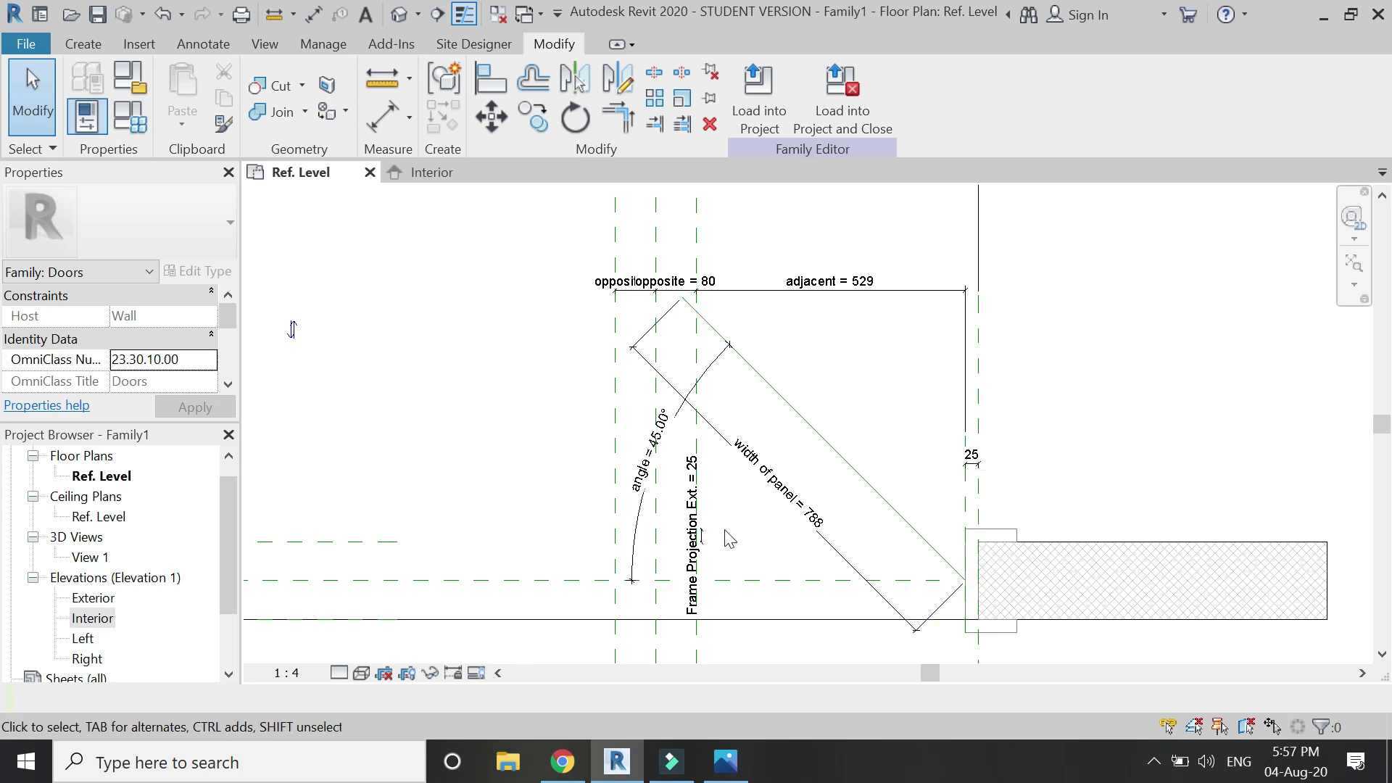
pyautogui.click(725, 761)
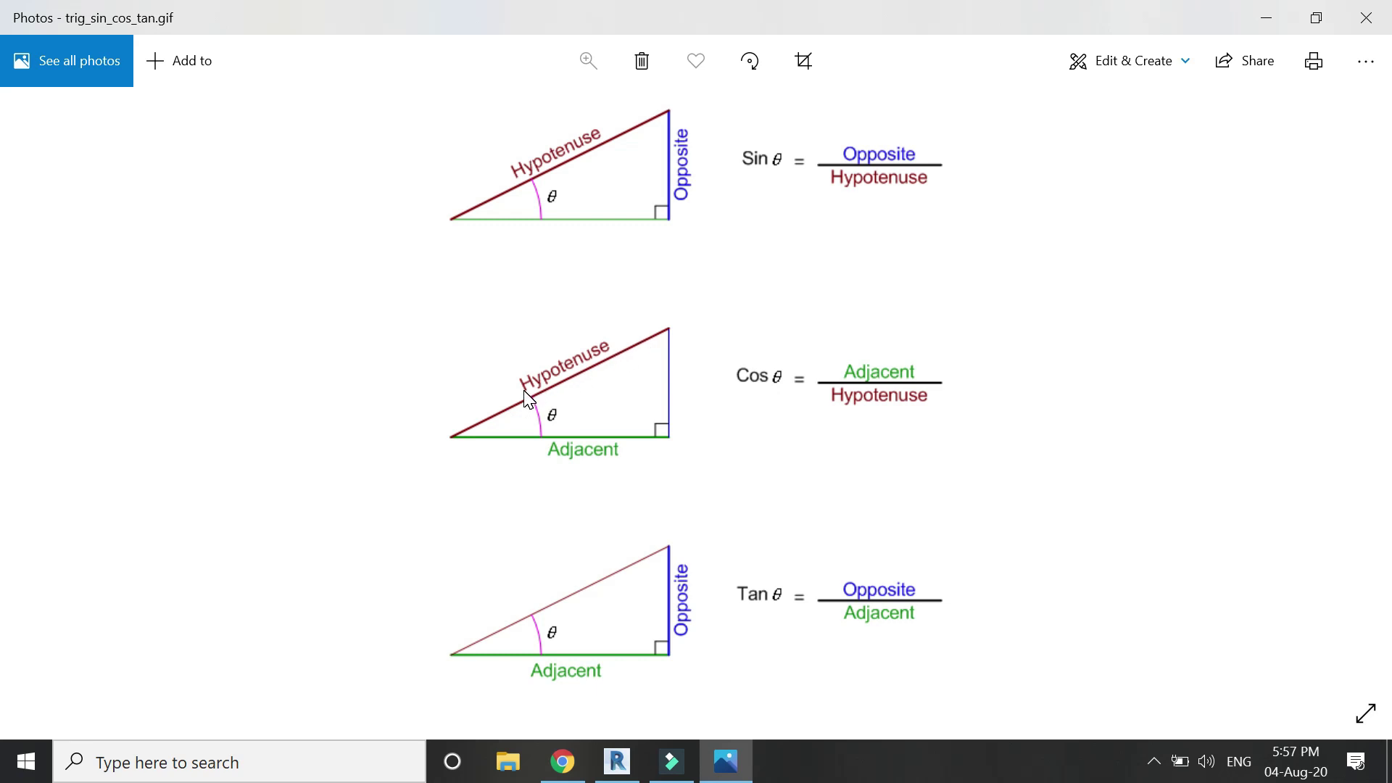
# Step: Return to the Revit door family and open its Family Types parameters
pyautogui.click(617, 761)
pyautogui.click(130, 116)
# Step: Set adjacent's formula to width of panel * cos(angle), giving 557, then recheck the trig diagram
pyautogui.click(263, 451)
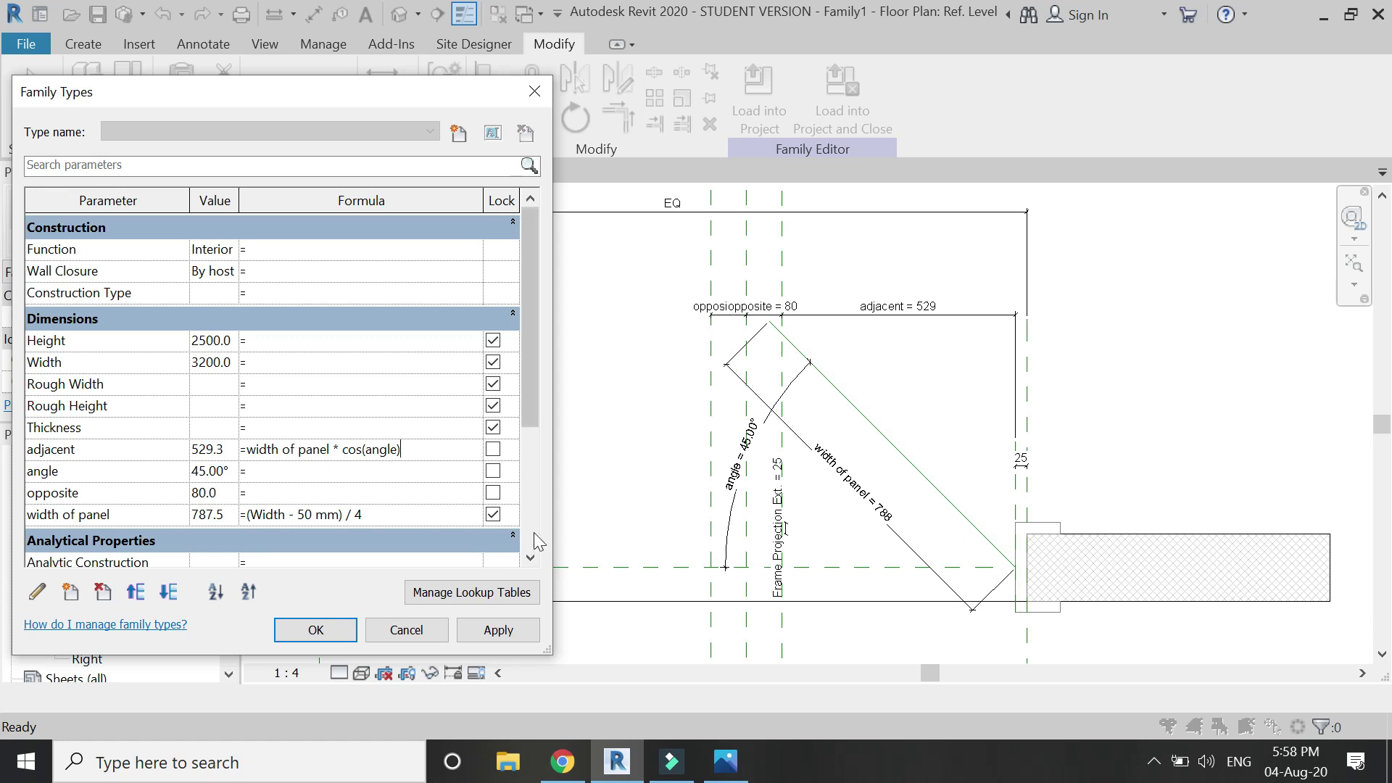
pyautogui.click(475, 632)
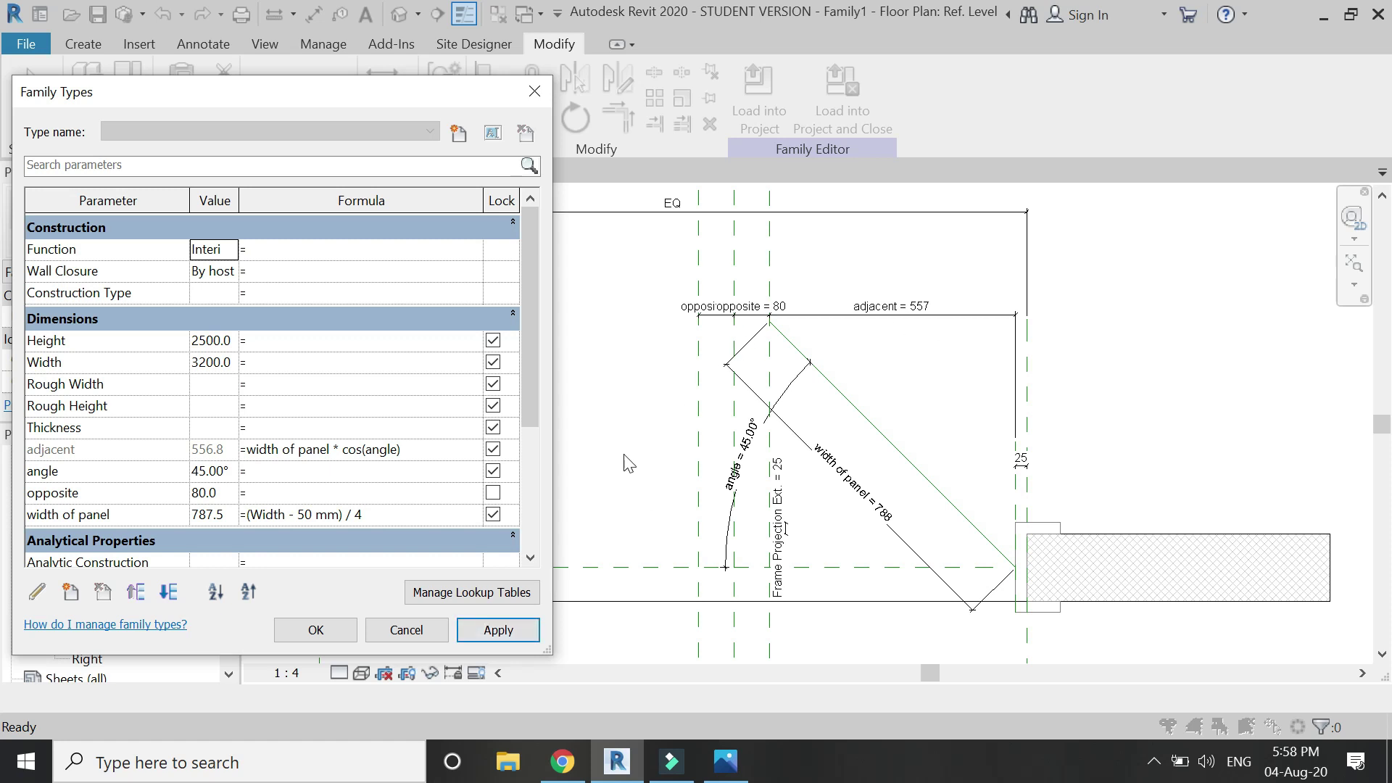
pyautogui.click(315, 629)
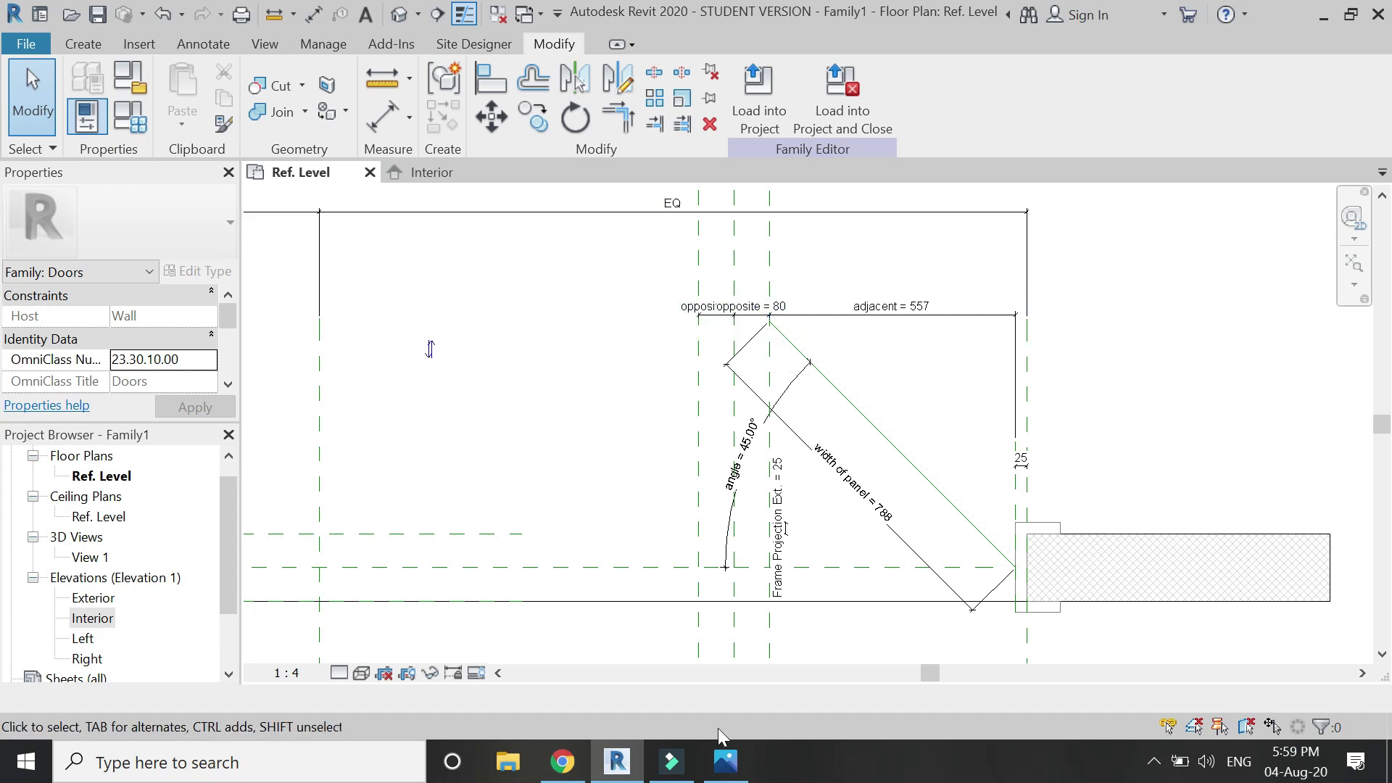
pyautogui.click(725, 761)
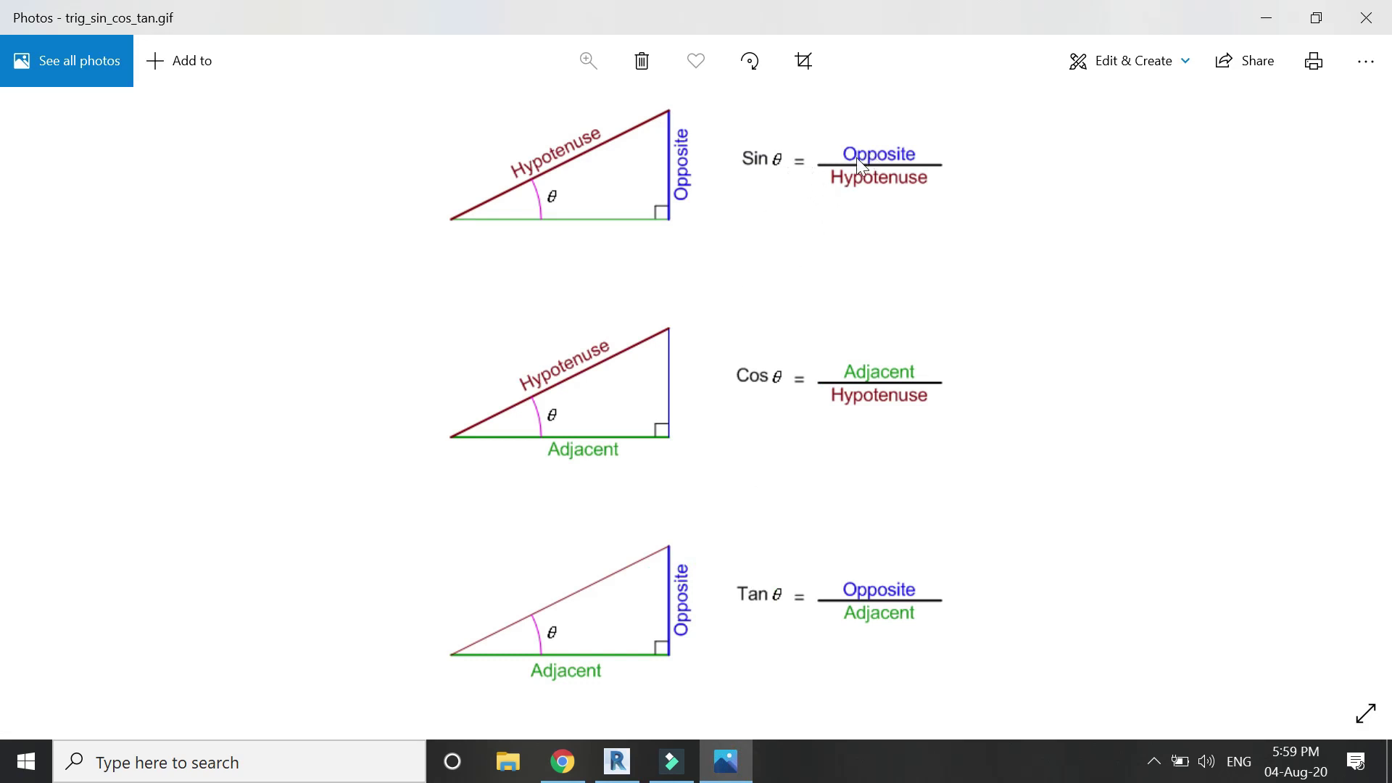
pyautogui.click(631, 772)
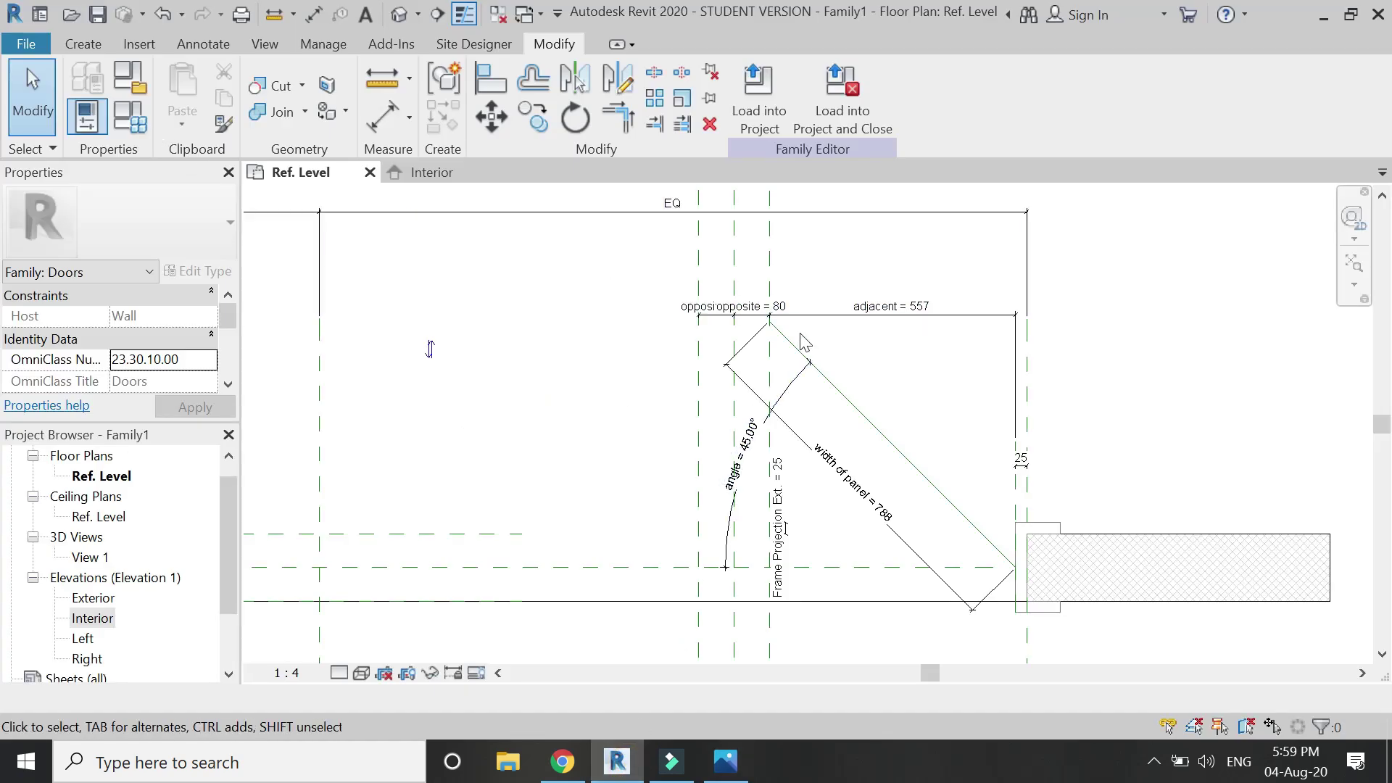
# Step: Drive opposite with the formula 40 mm * sin(angle) in Family Types, making it read 28
pyautogui.scroll(5, 801, 337)
pyautogui.scroll(-2, 871, 337)
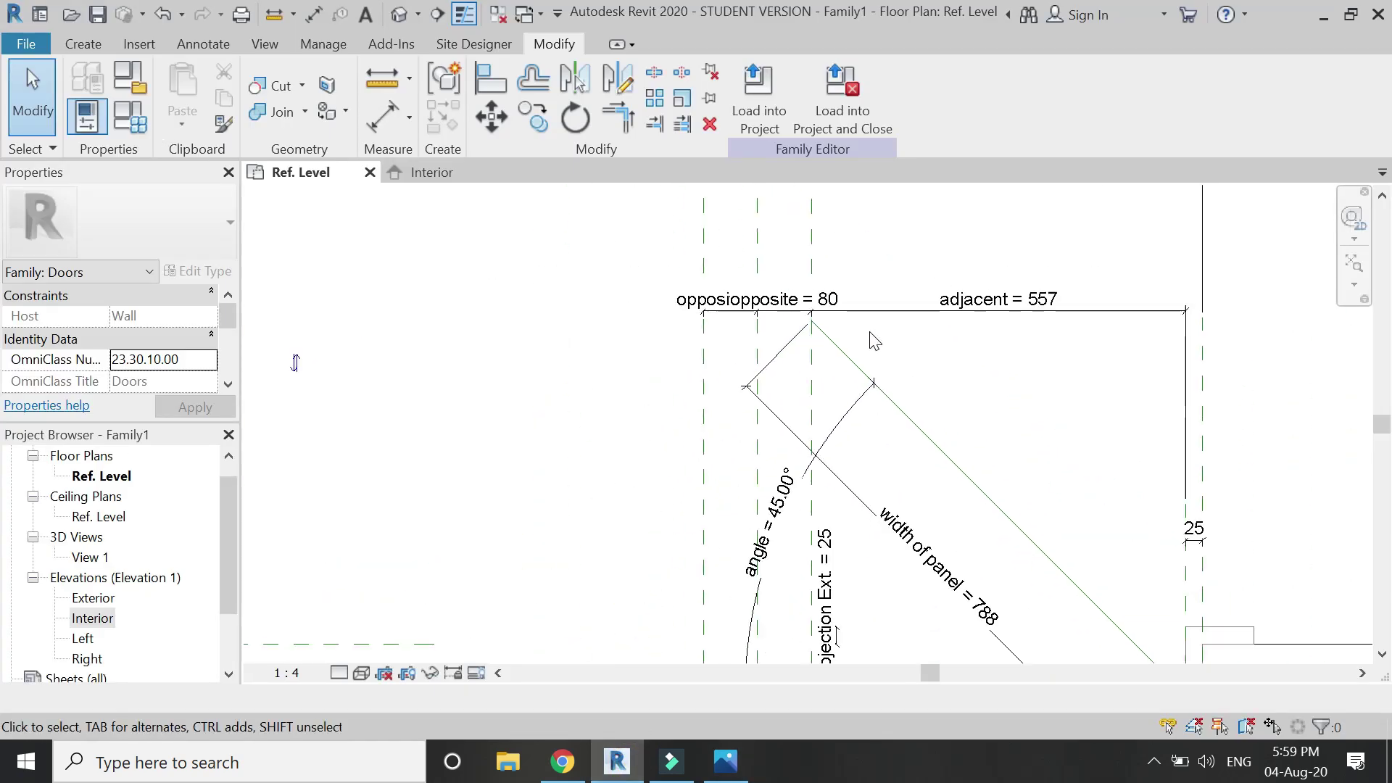
pyautogui.scroll(-2, 870, 334)
pyautogui.click(142, 129)
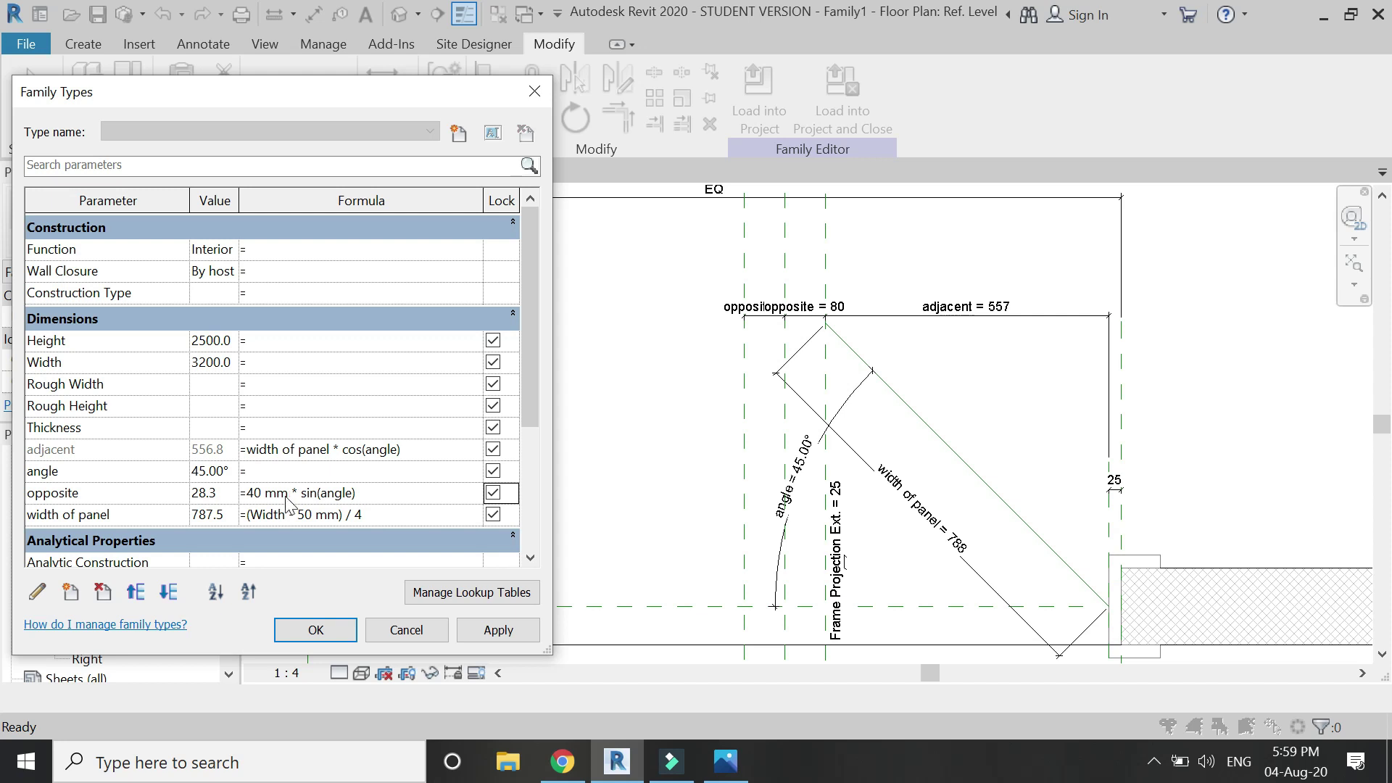
pyautogui.click(494, 640)
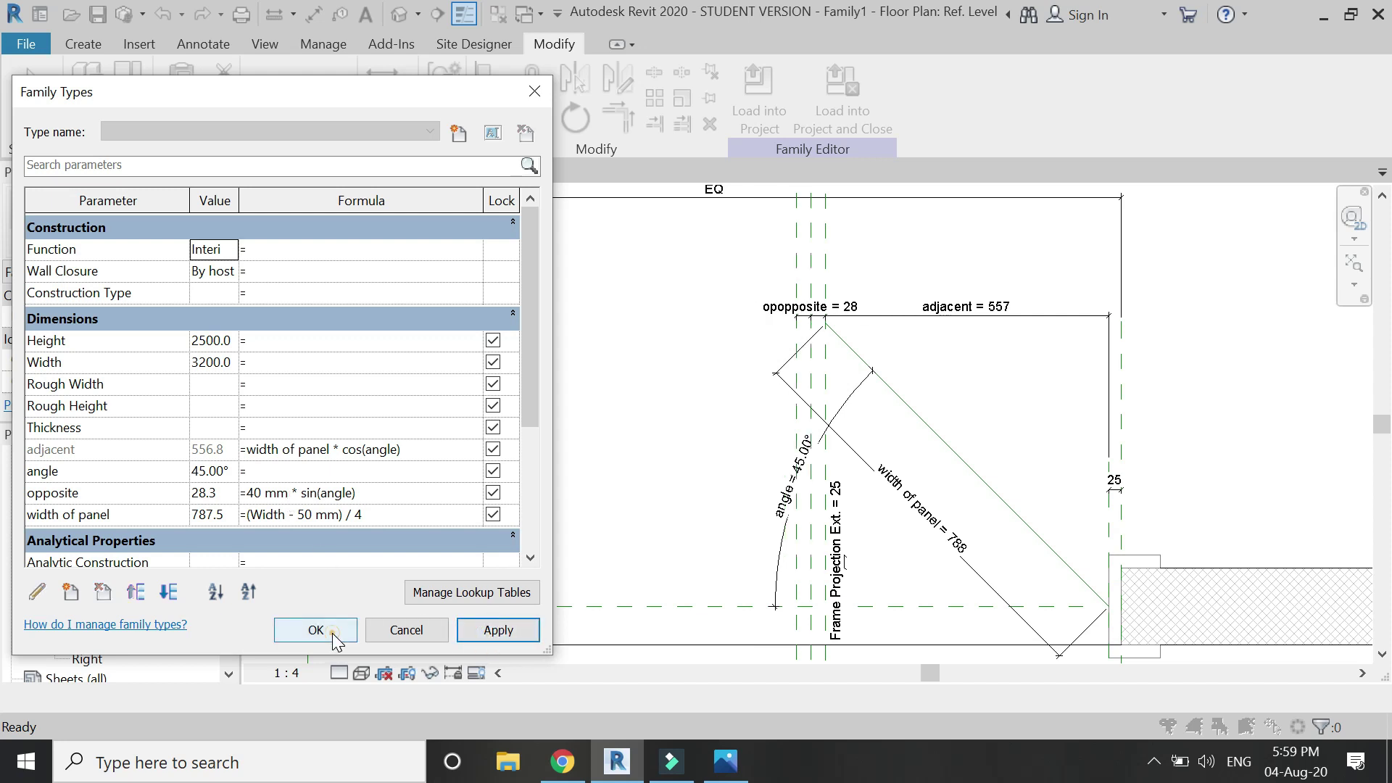
pyautogui.scroll(-2, 690, 339)
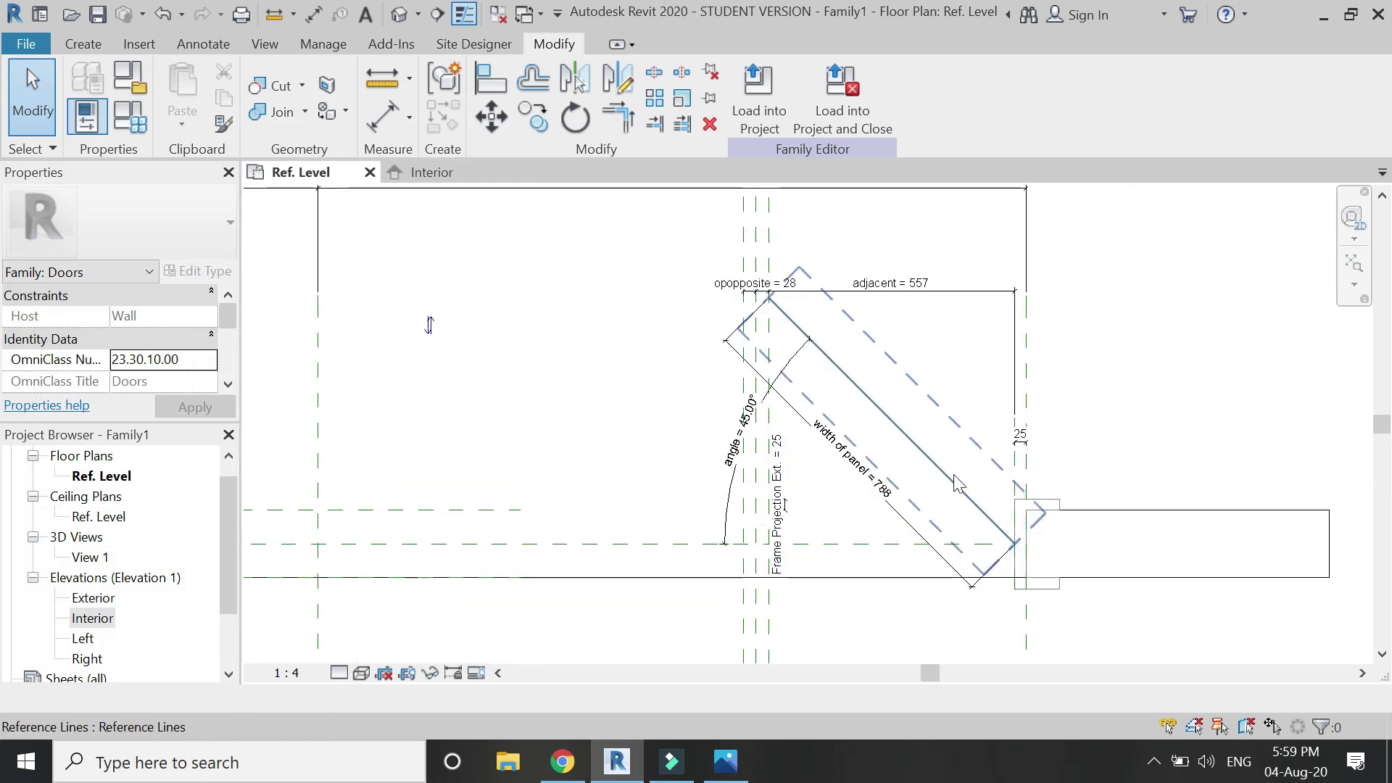
# Step: Draw a reference line from the panel's top corner down-left to the horizontal reference plane
pyautogui.moveTo(725, 362)
pyautogui.mouseDown(button='middle')
pyautogui.moveTo(718, 378)
pyautogui.moveTo(771, 377)
pyautogui.mouseUp(button='middle')
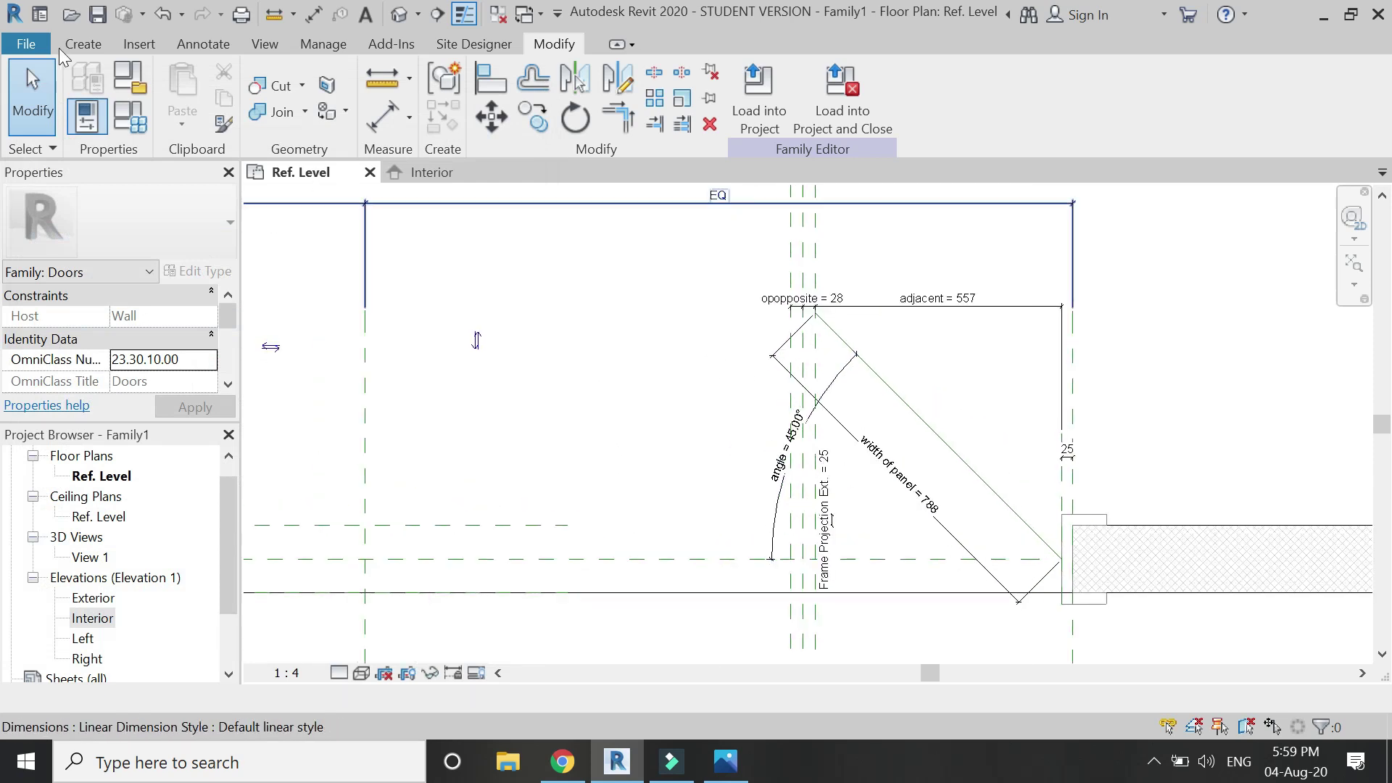
pyautogui.click(80, 45)
pyautogui.click(980, 94)
pyautogui.scroll(3, 798, 314)
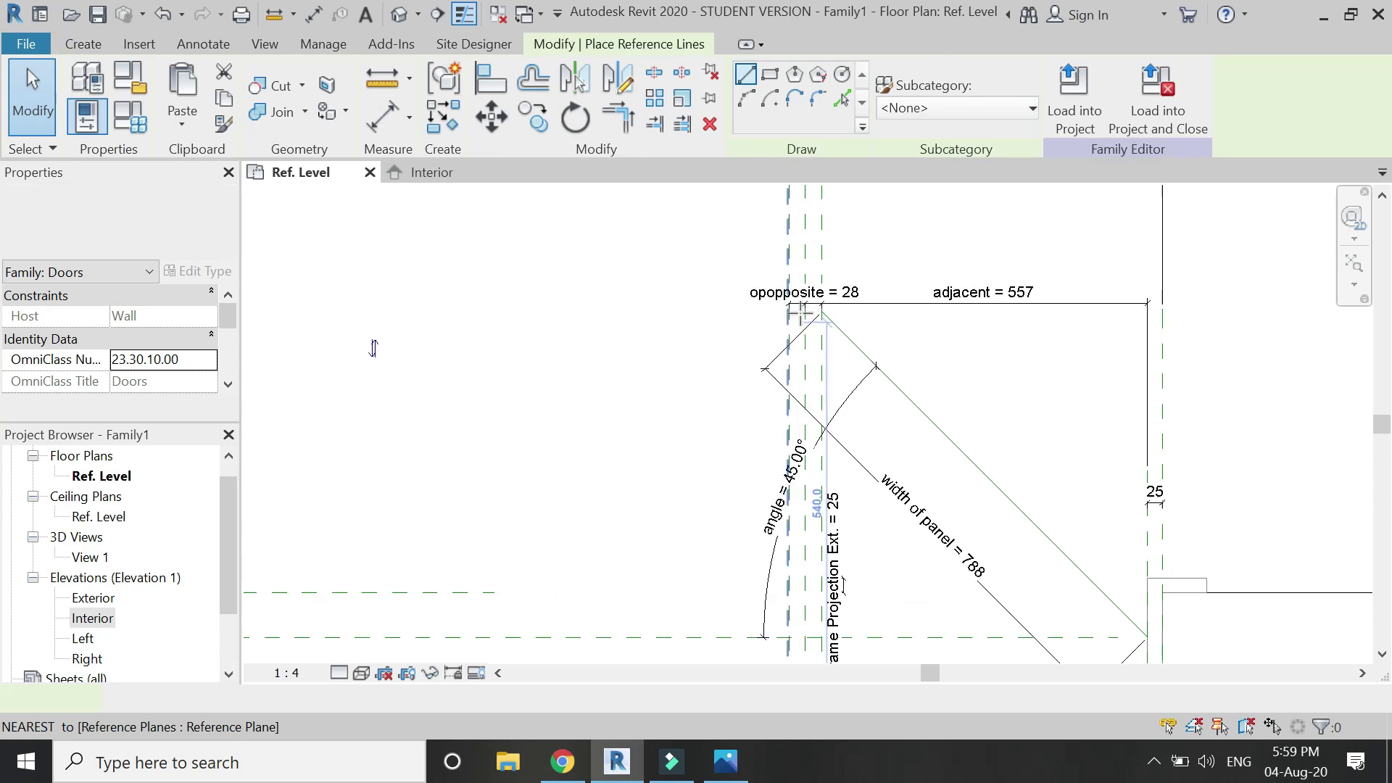
pyautogui.click(836, 308)
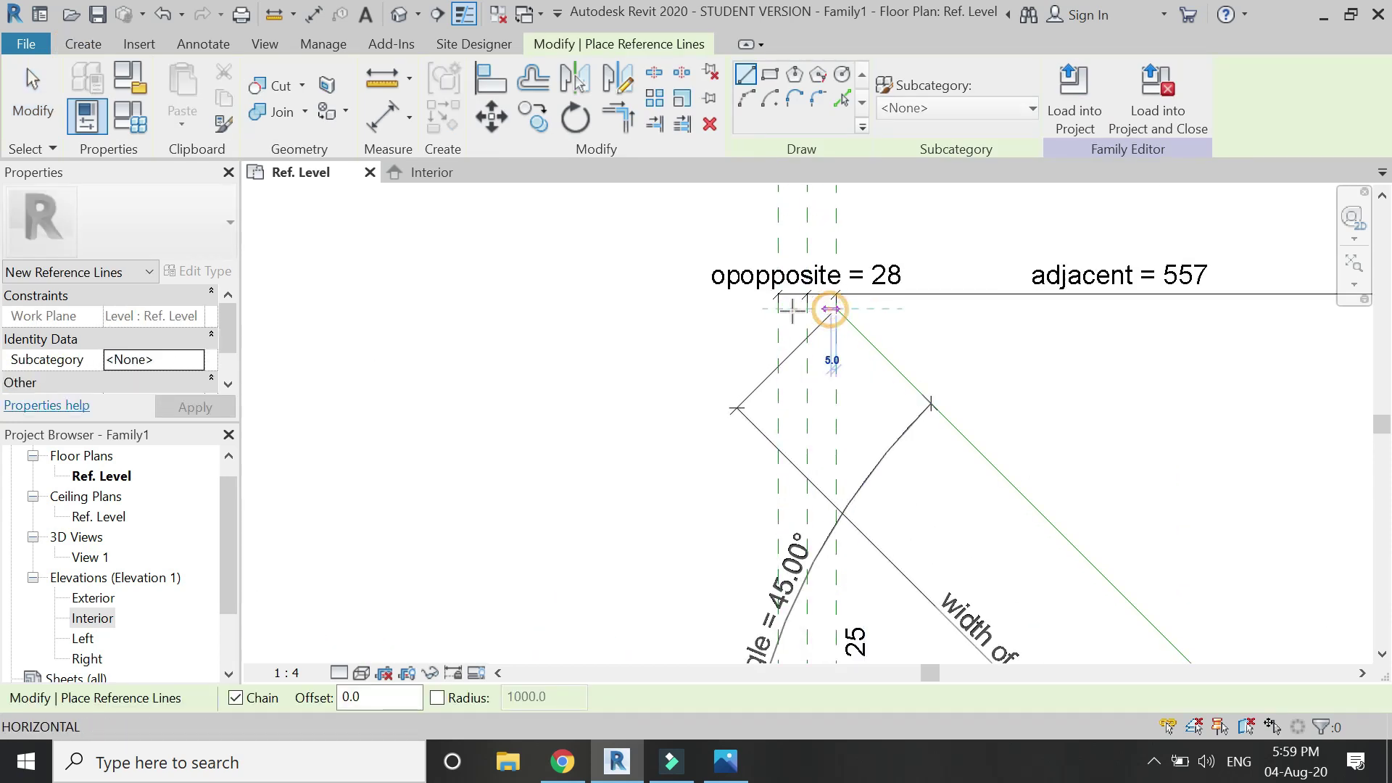
pyautogui.scroll(-2, 778, 310)
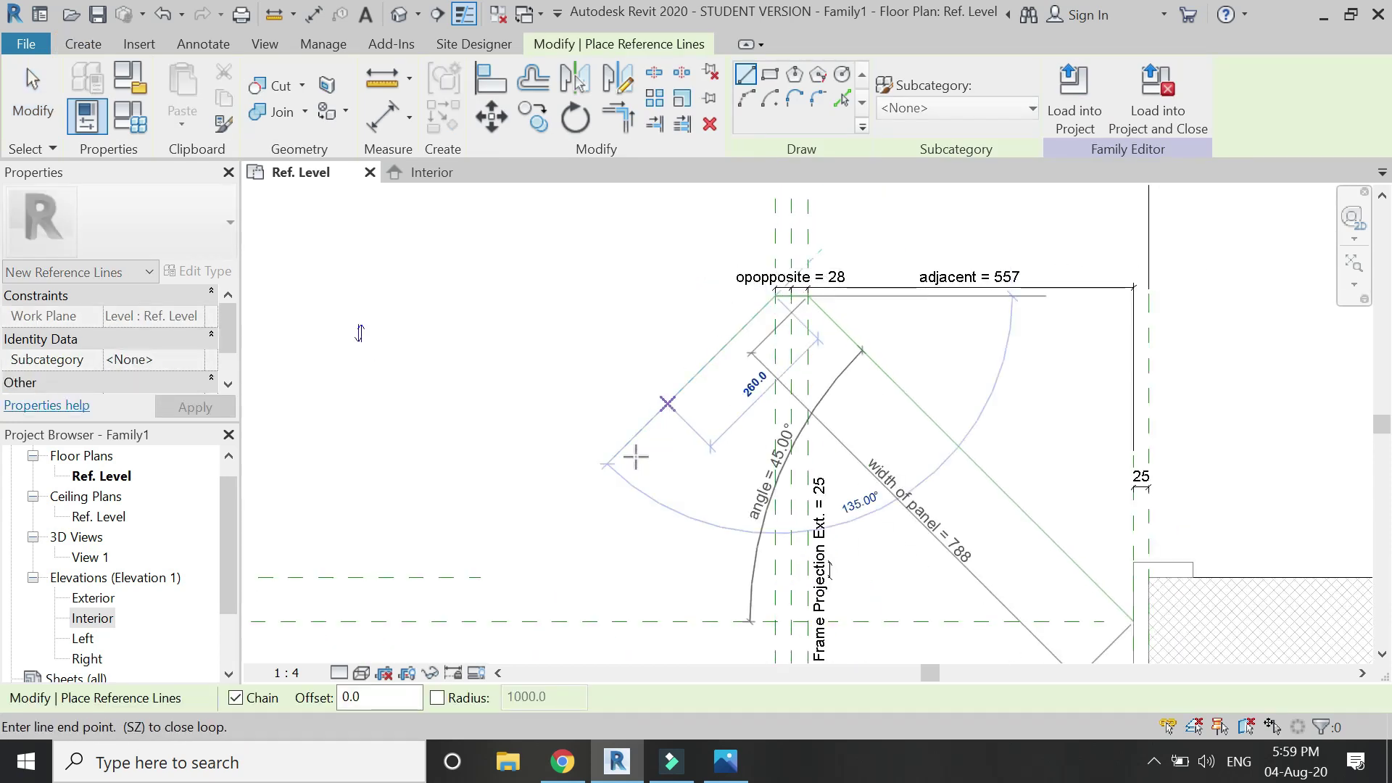
pyautogui.click(456, 621)
pyautogui.scroll(4, 814, 284)
pyautogui.press('Escape')
pyautogui.press('Escape')
pyautogui.click(728, 330)
pyautogui.press('Escape')
# Step: Align the new diagonal line's ends to the panel edge and horizontal reference plane, locking them
pyautogui.click(489, 76)
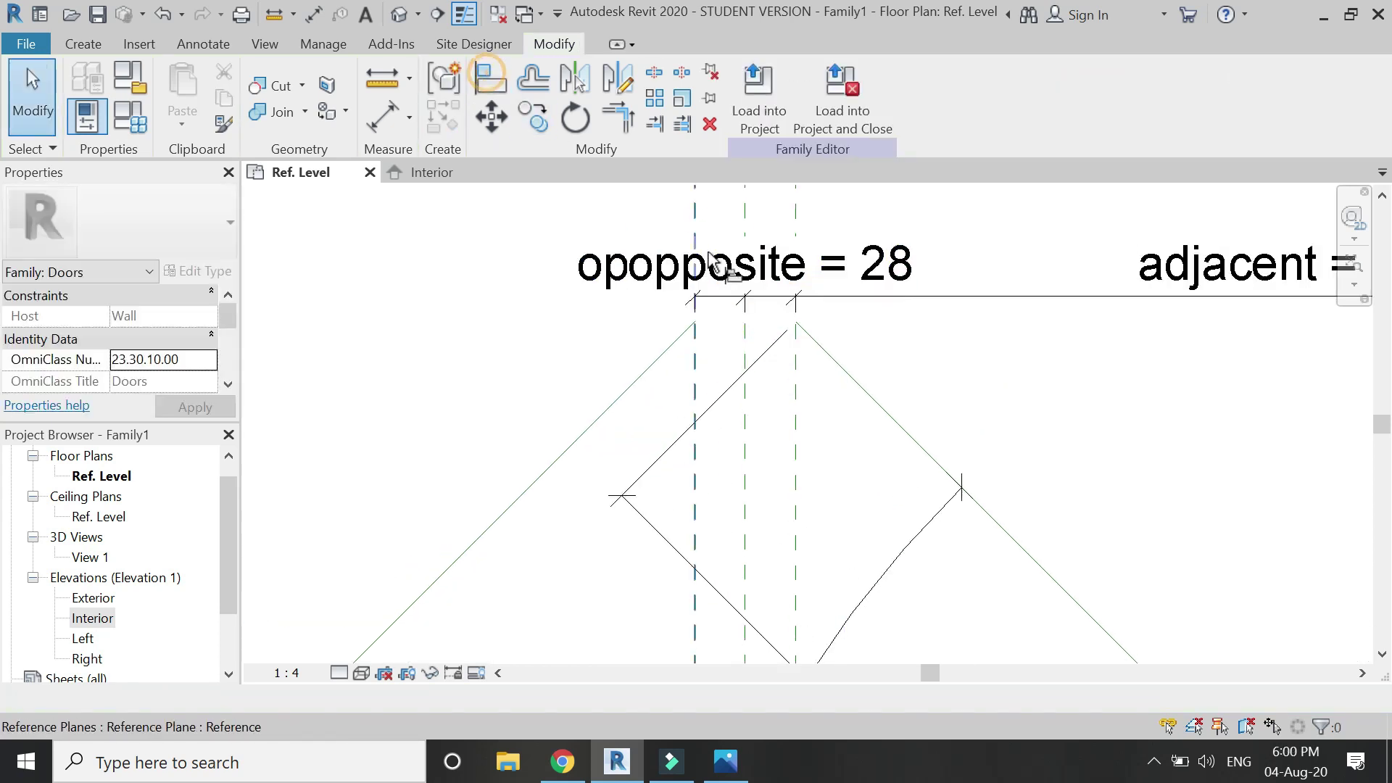
pyautogui.click(694, 326)
pyautogui.click(720, 398)
pyautogui.scroll(-5, 801, 286)
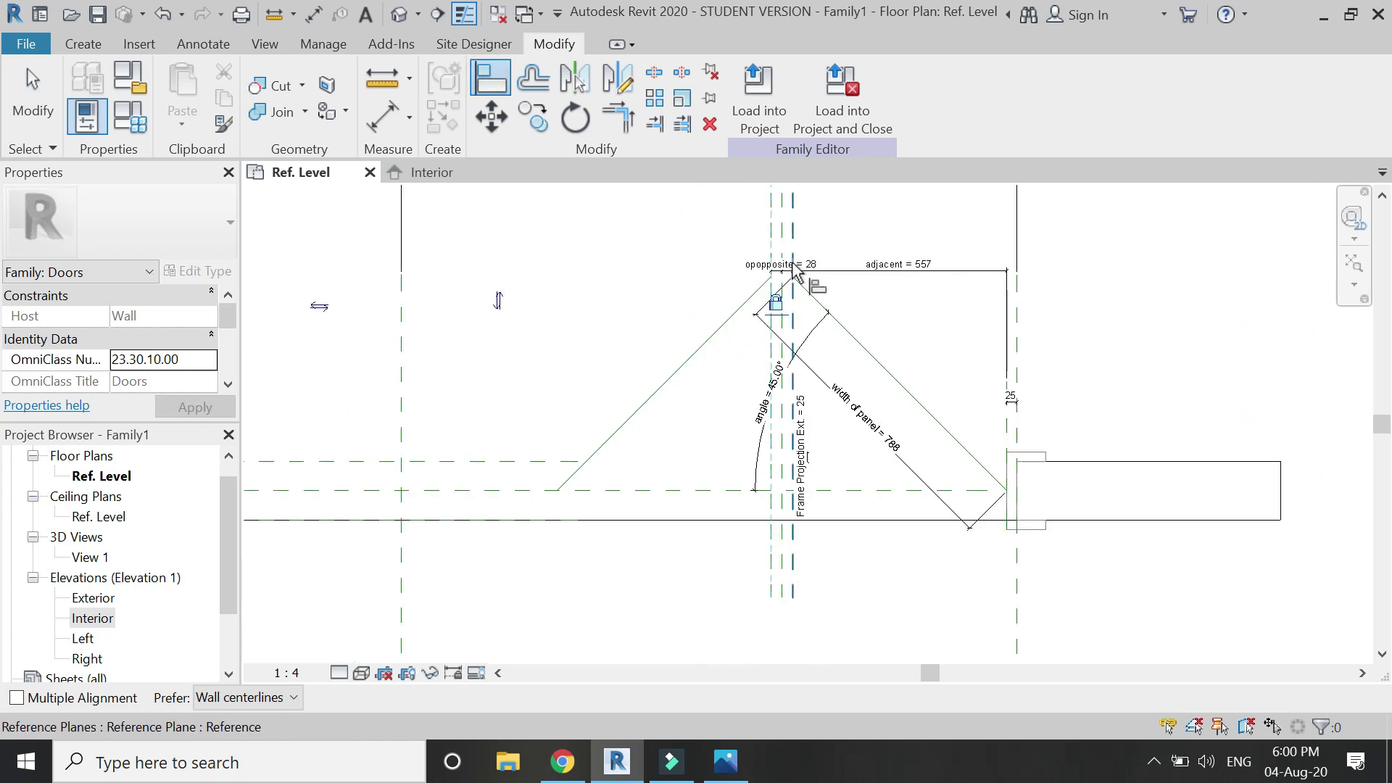
pyautogui.scroll(6, 580, 485)
pyautogui.click(574, 480)
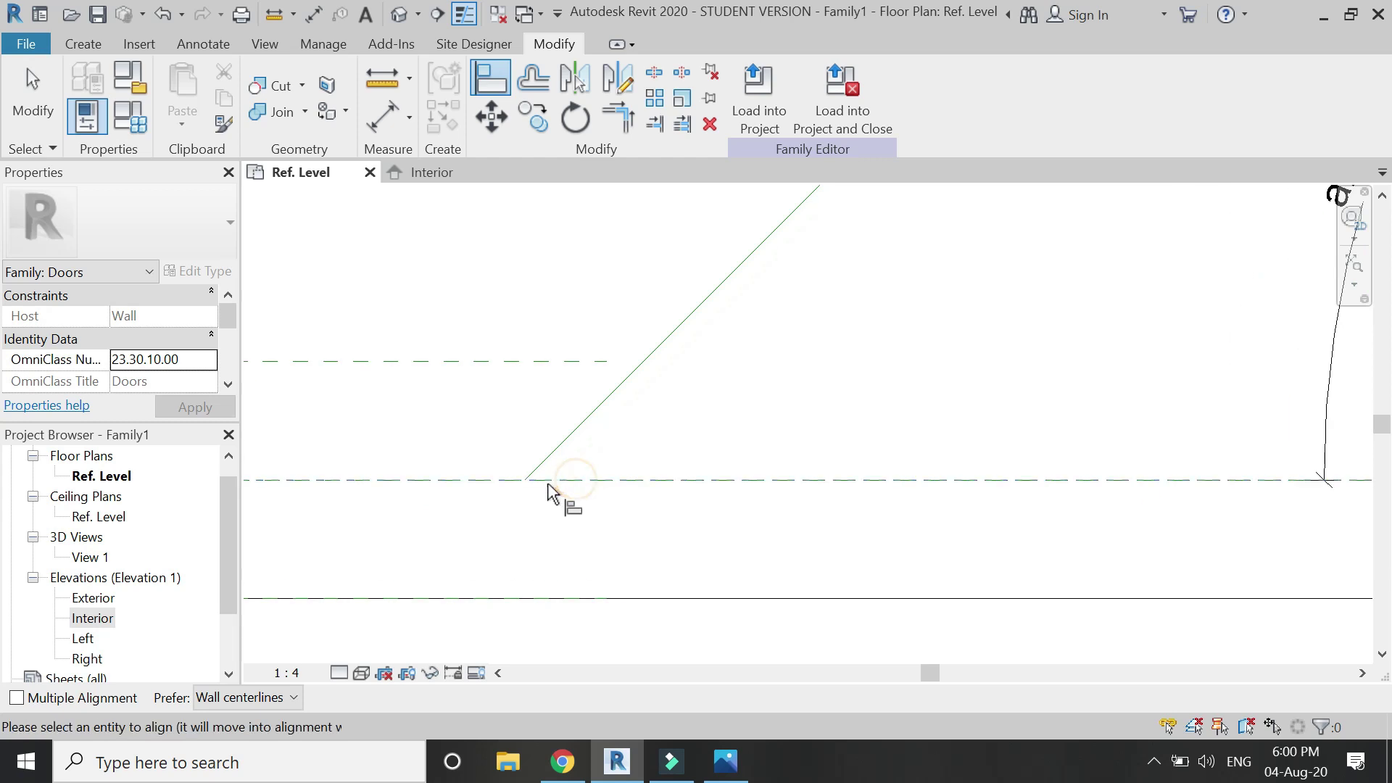
pyautogui.click(528, 482)
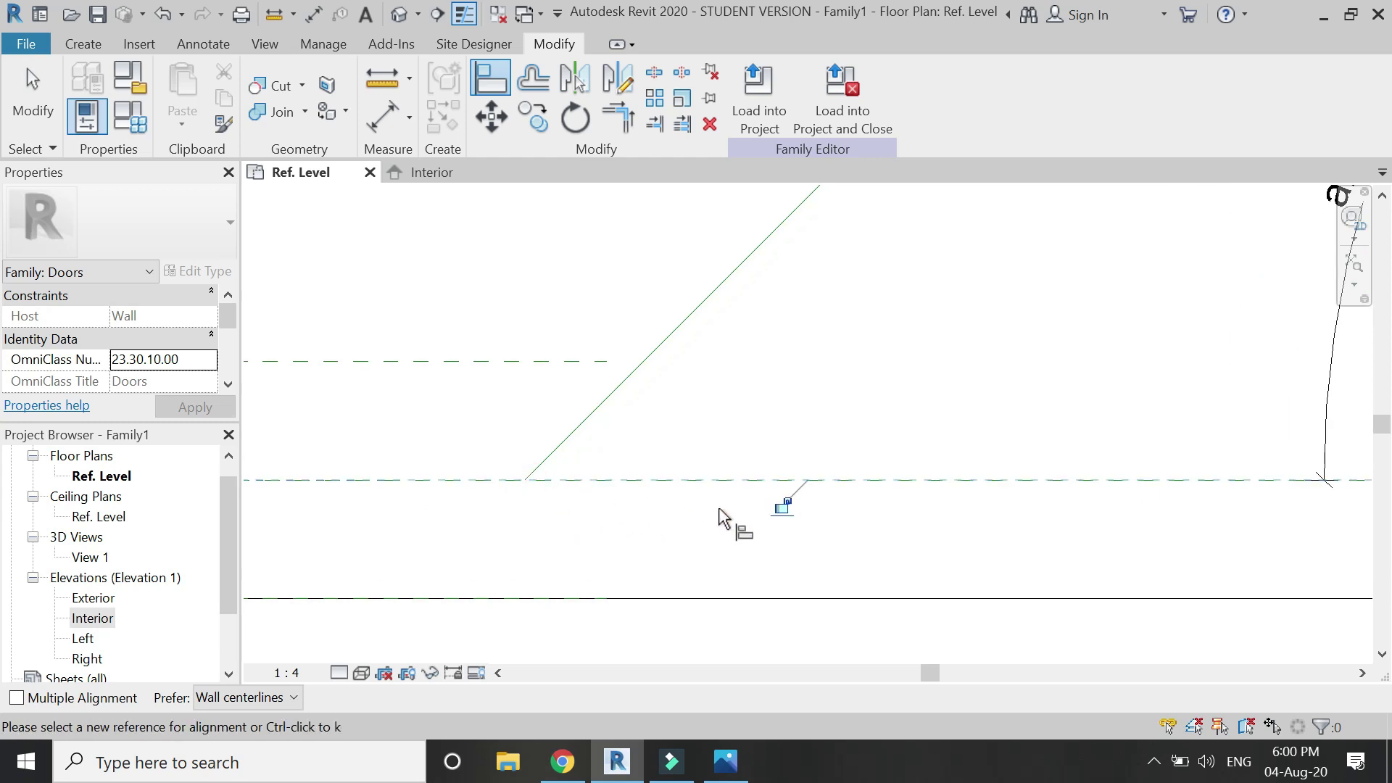
pyautogui.scroll(-3, 524, 535)
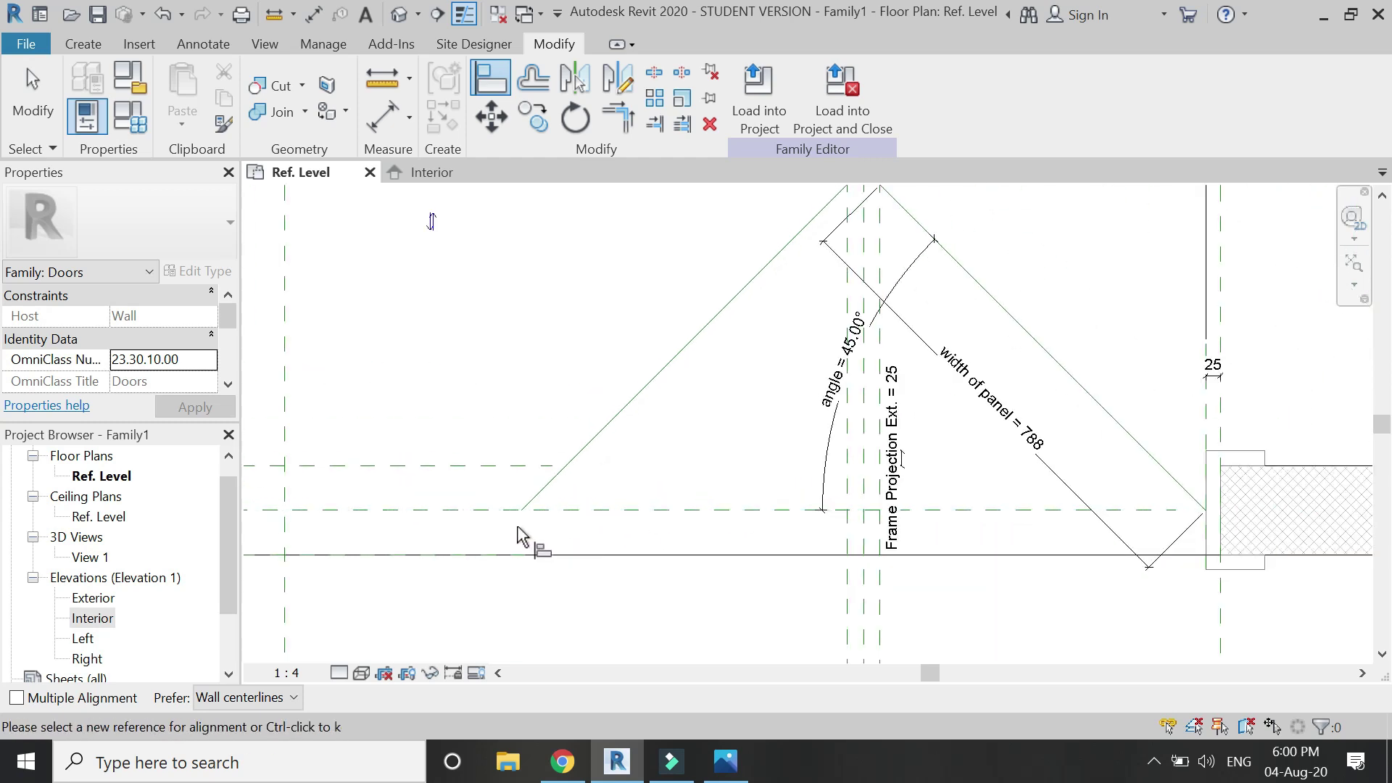
pyautogui.scroll(-1, 519, 536)
# Step: Add a 45° angular dimension between the new diagonal line and horizontal plane, labelled angle
pyautogui.click(409, 119)
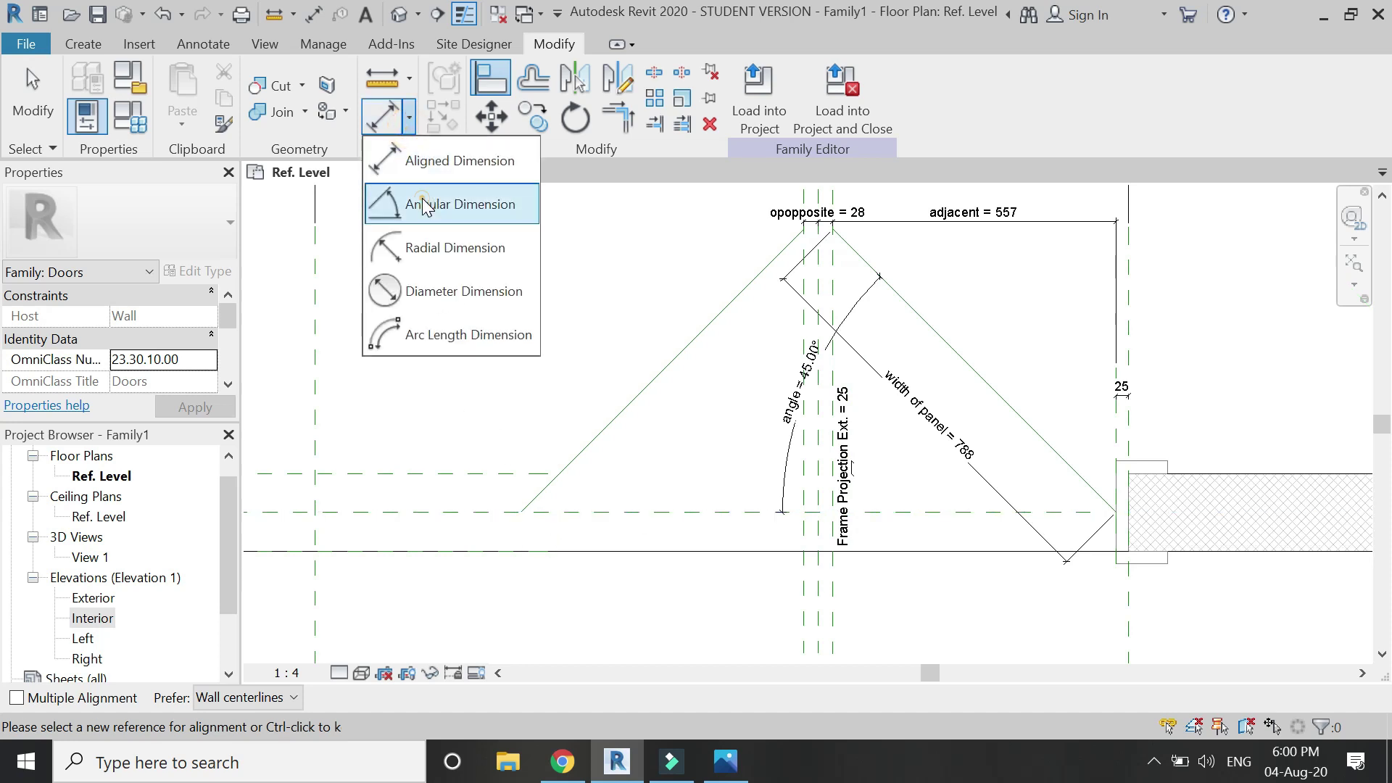
pyautogui.click(464, 196)
pyautogui.click(589, 444)
pyautogui.click(631, 502)
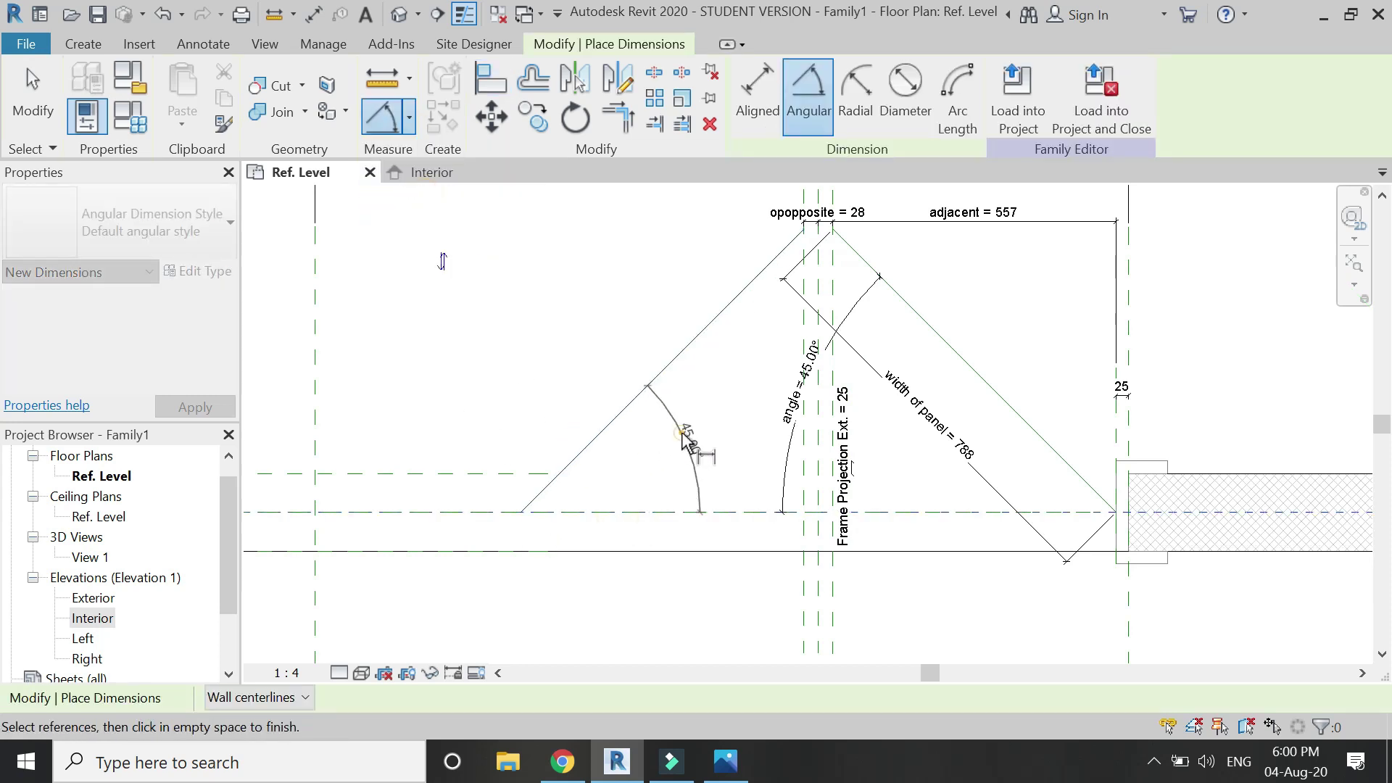
pyautogui.click(685, 446)
pyautogui.press('Escape')
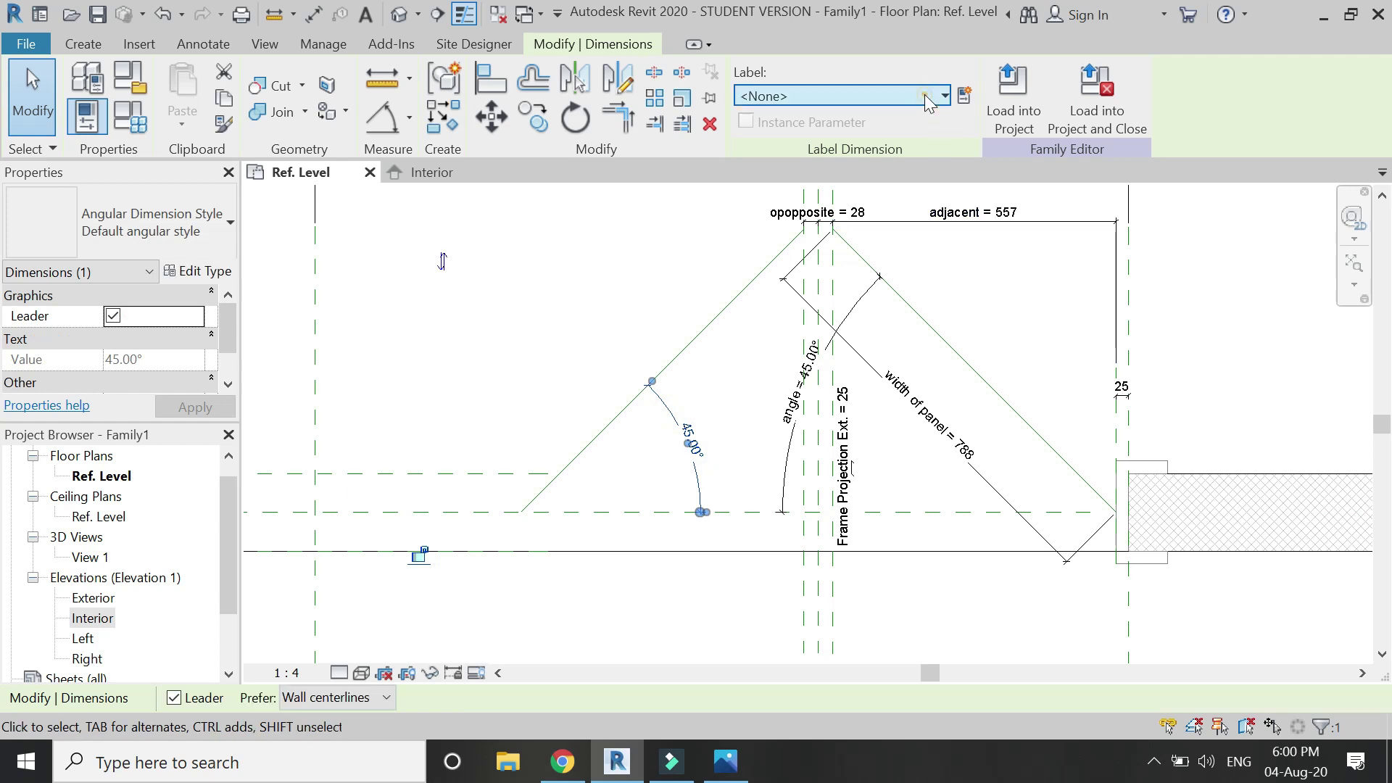
pyautogui.click(841, 95)
pyautogui.press('Escape')
pyautogui.click(764, 334)
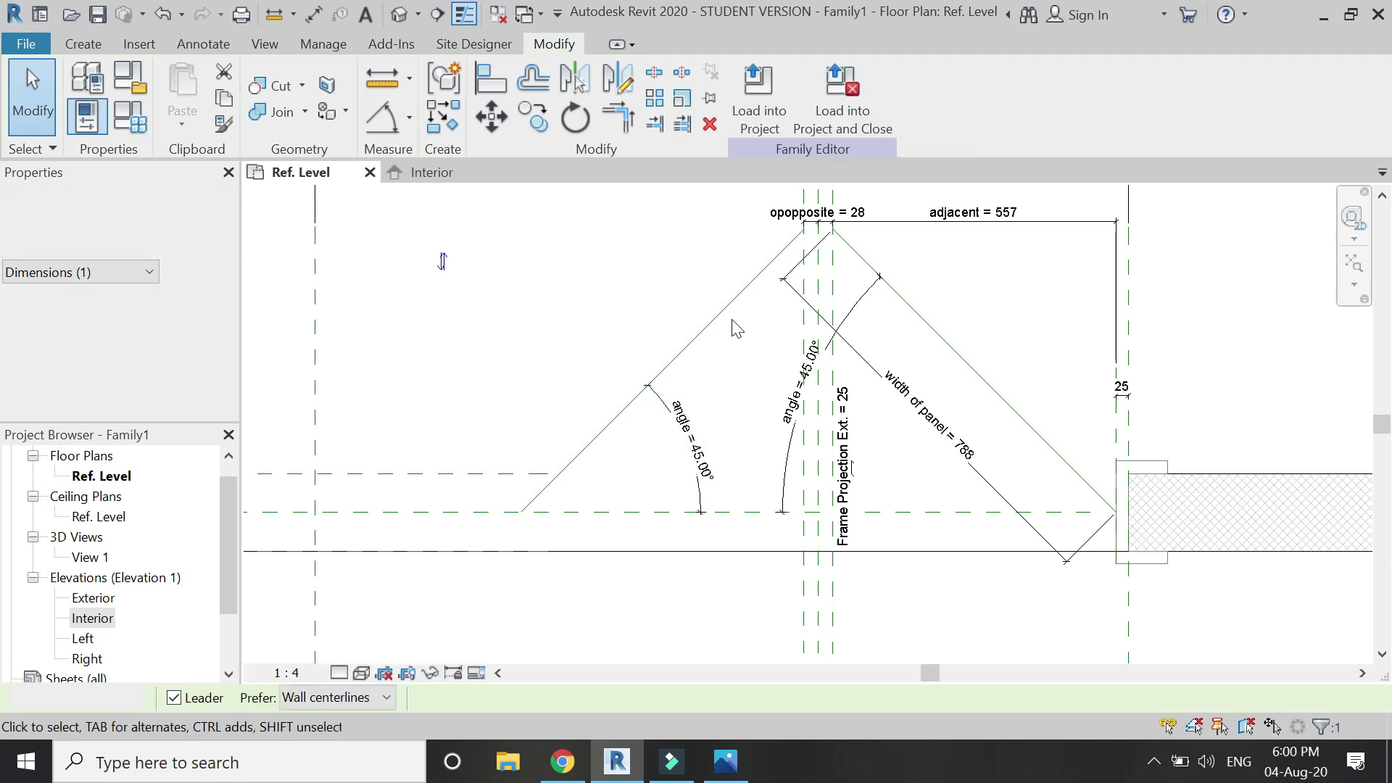
# Step: Make the left panel line's 788 length dimension permanent and label it width of panel
pyautogui.click(724, 308)
pyautogui.click(716, 427)
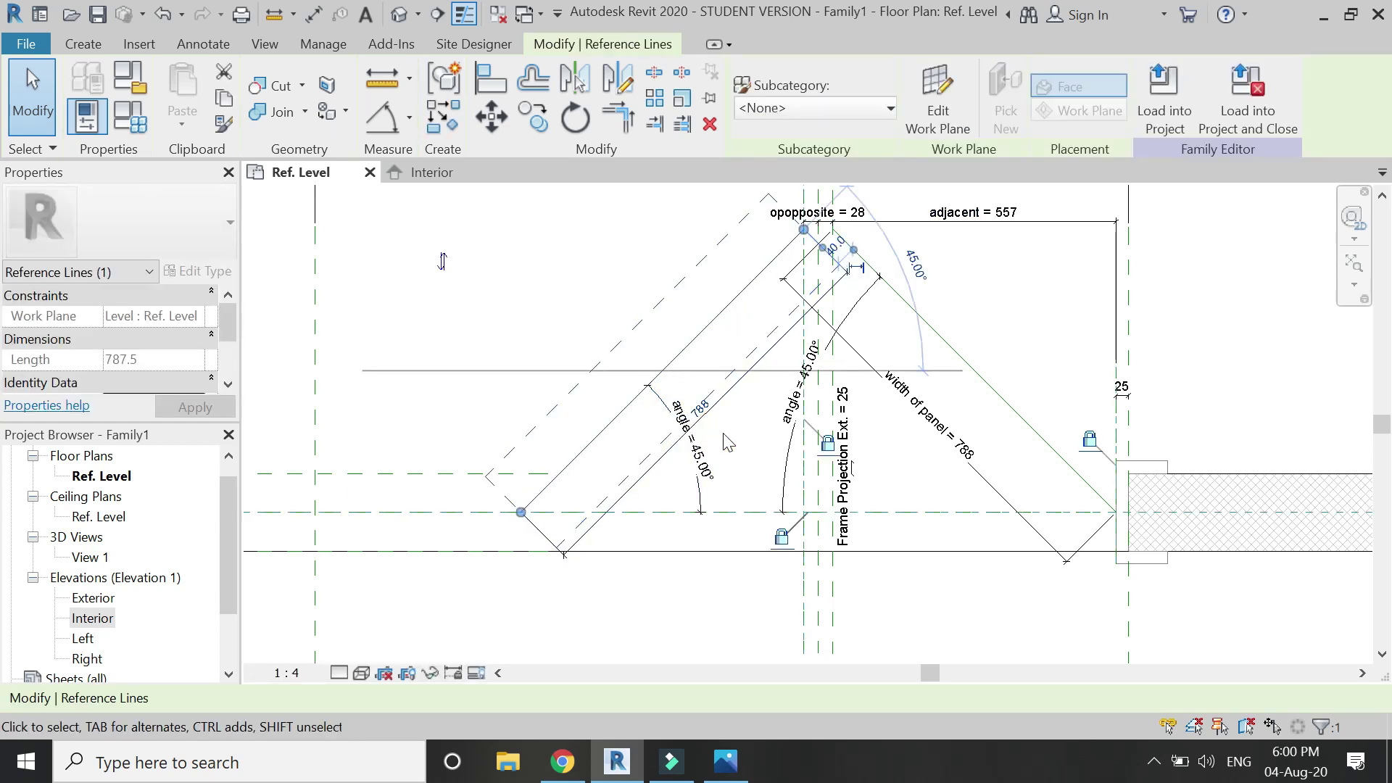
pyautogui.click(749, 363)
pyautogui.click(896, 96)
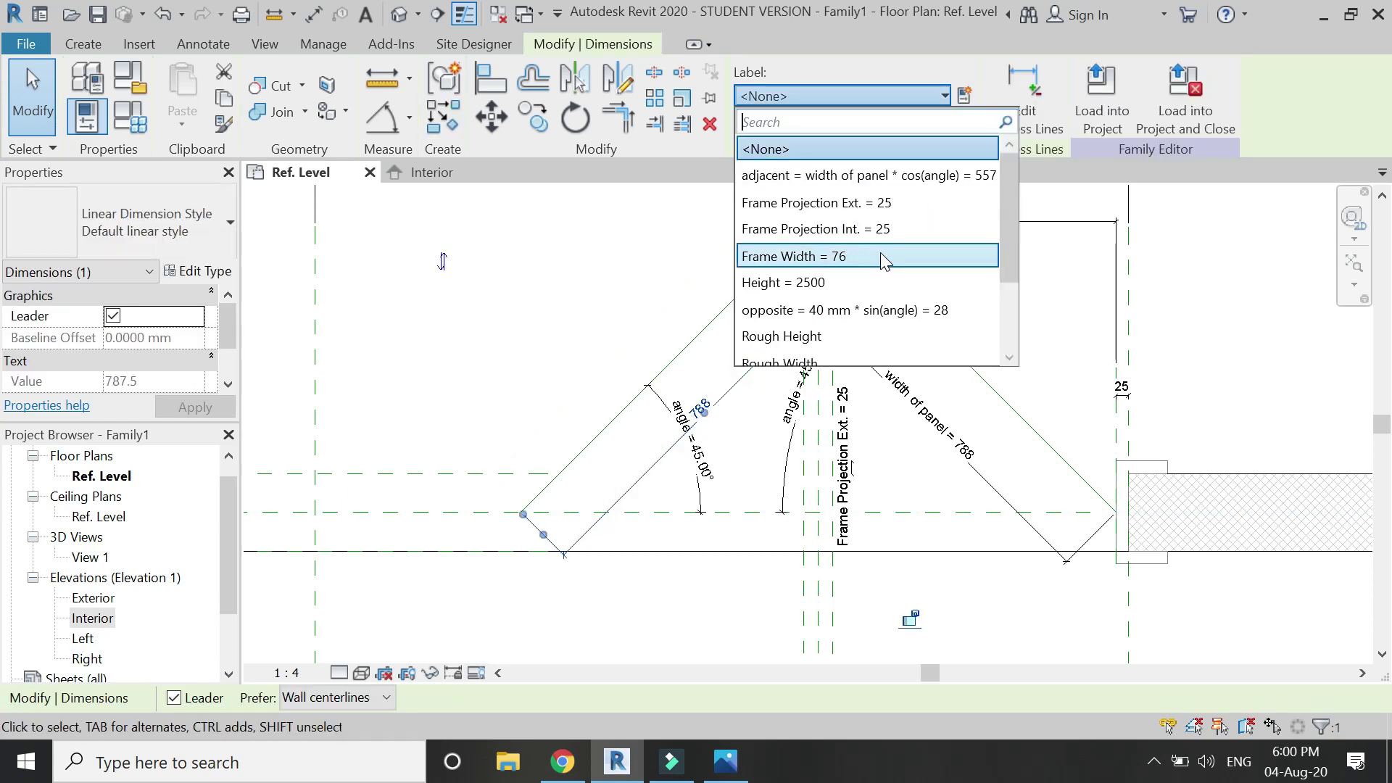
pyautogui.scroll(-3, 883, 255)
pyautogui.click(887, 337)
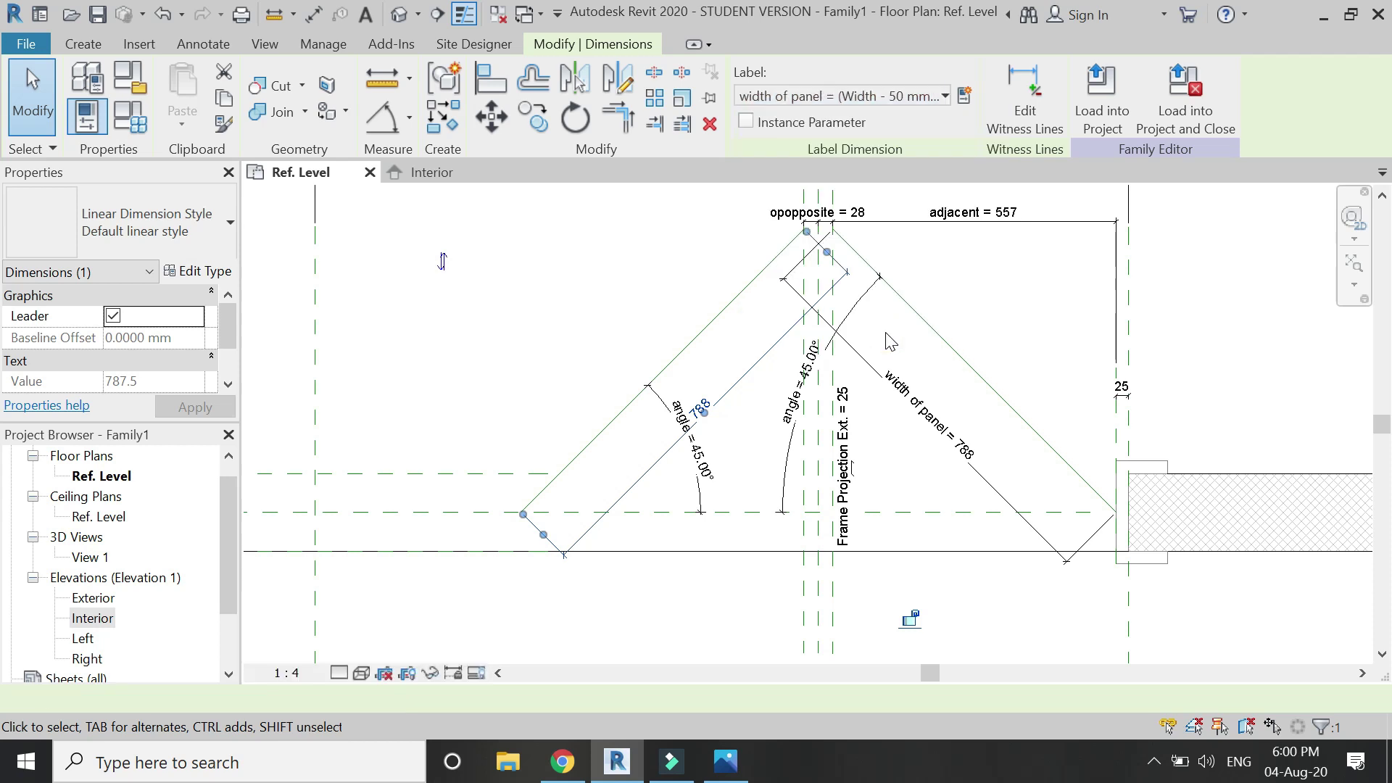
pyautogui.press('Escape')
pyautogui.scroll(-1, 798, 471)
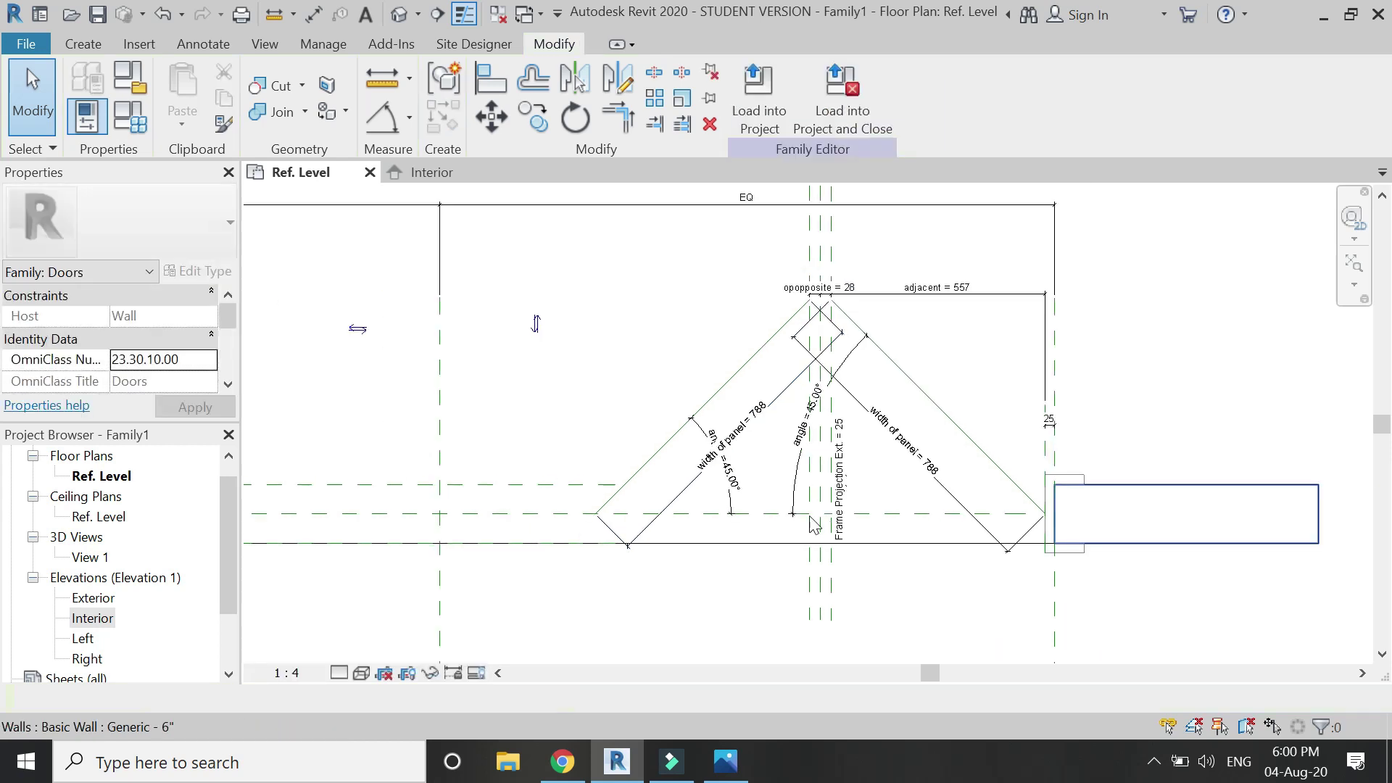
pyautogui.scroll(2, 588, 491)
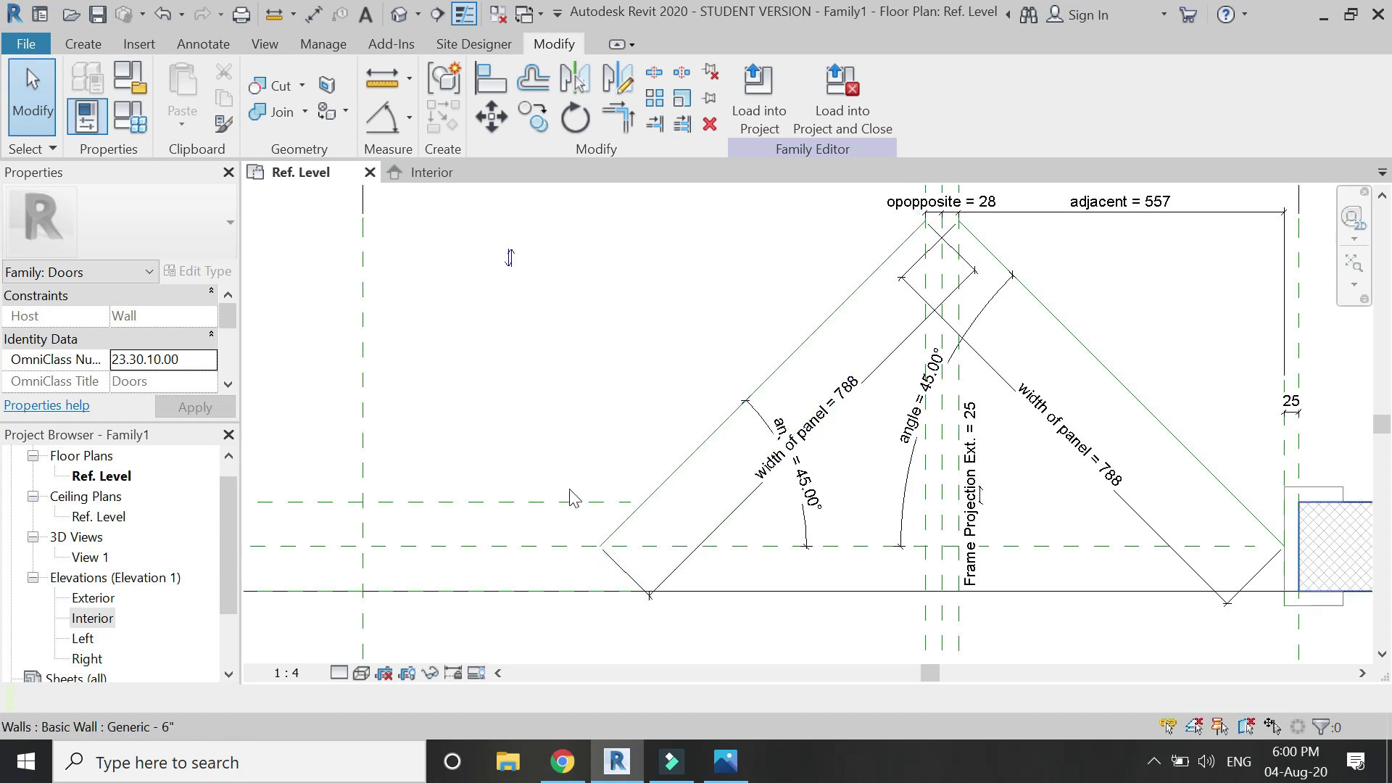
pyautogui.click(81, 45)
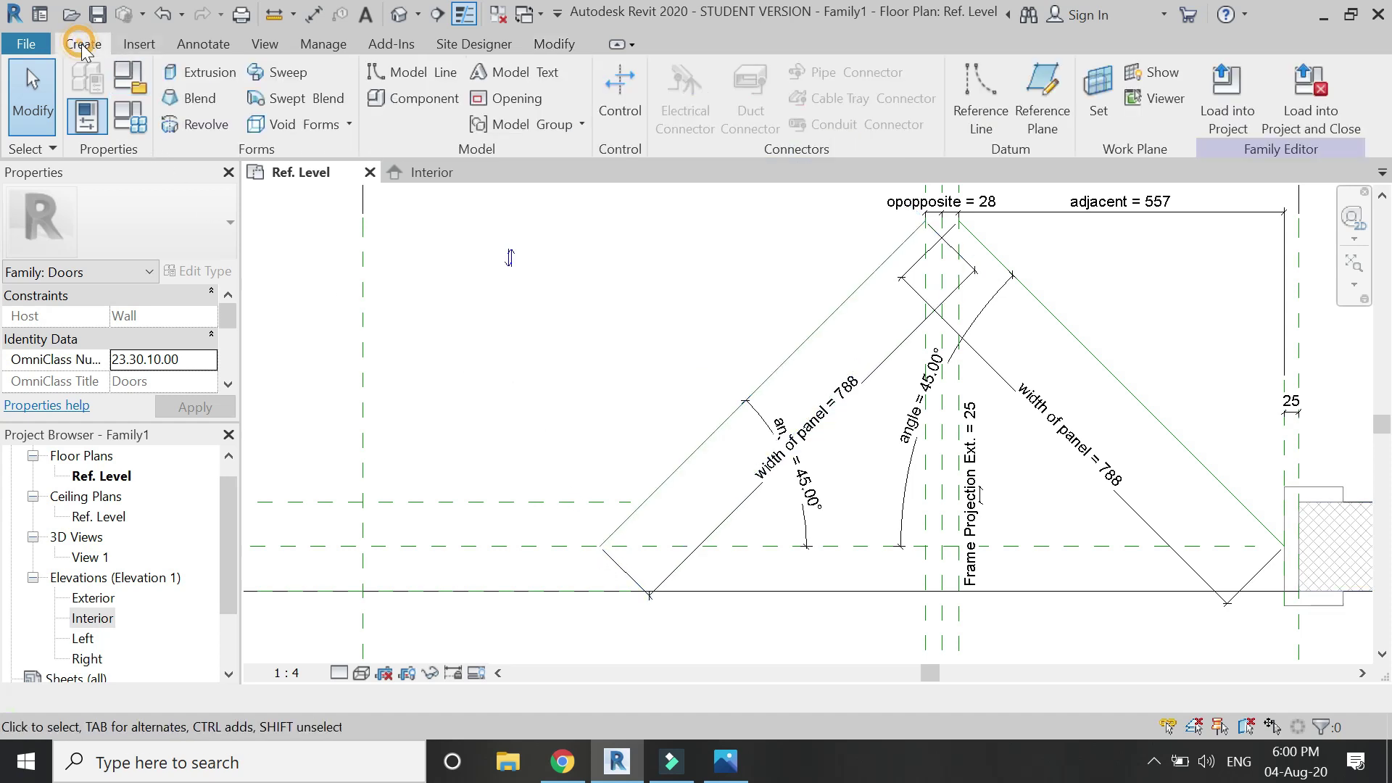
# Step: Draw a third reference line rising up-left at 135° from the V's left corner
pyautogui.click(980, 102)
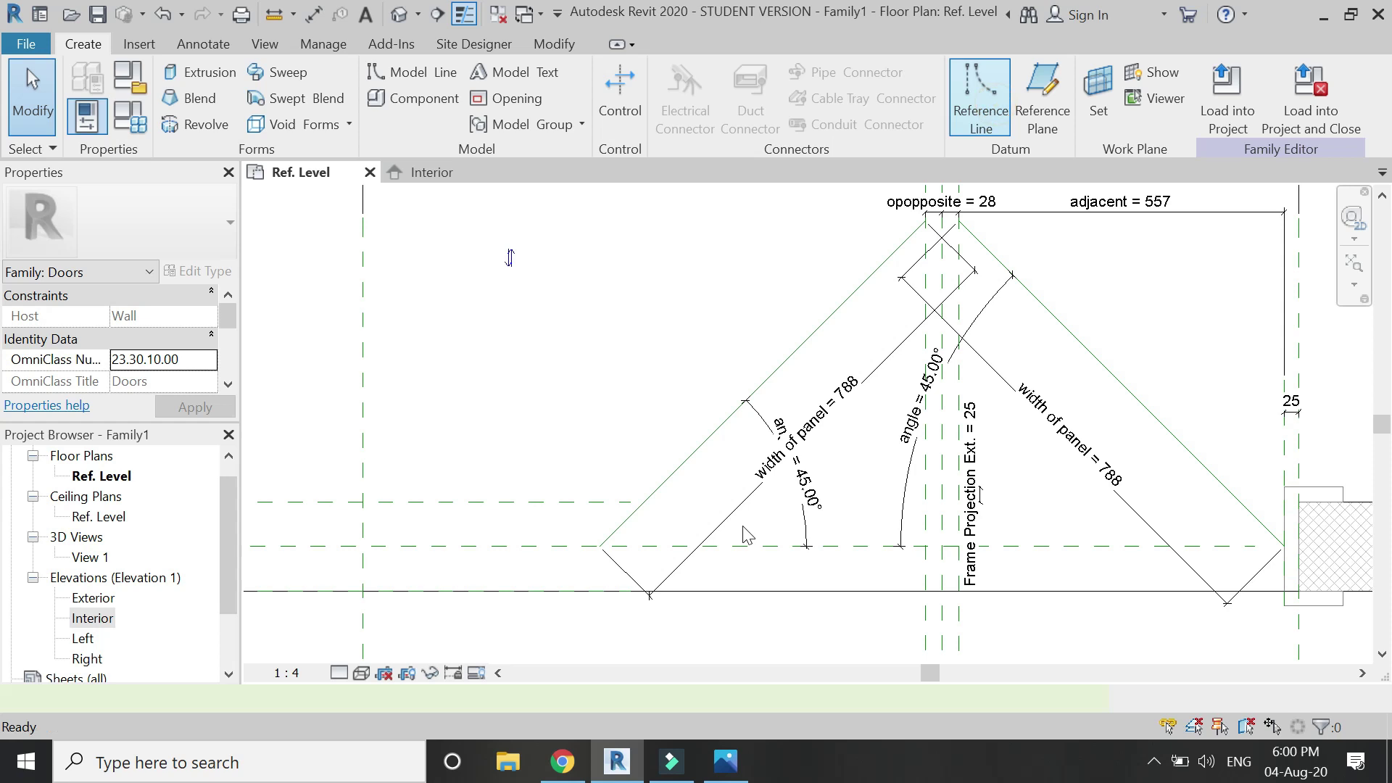
pyautogui.click(600, 545)
pyautogui.scroll(-2, 942, 515)
pyautogui.scroll(-1, 942, 511)
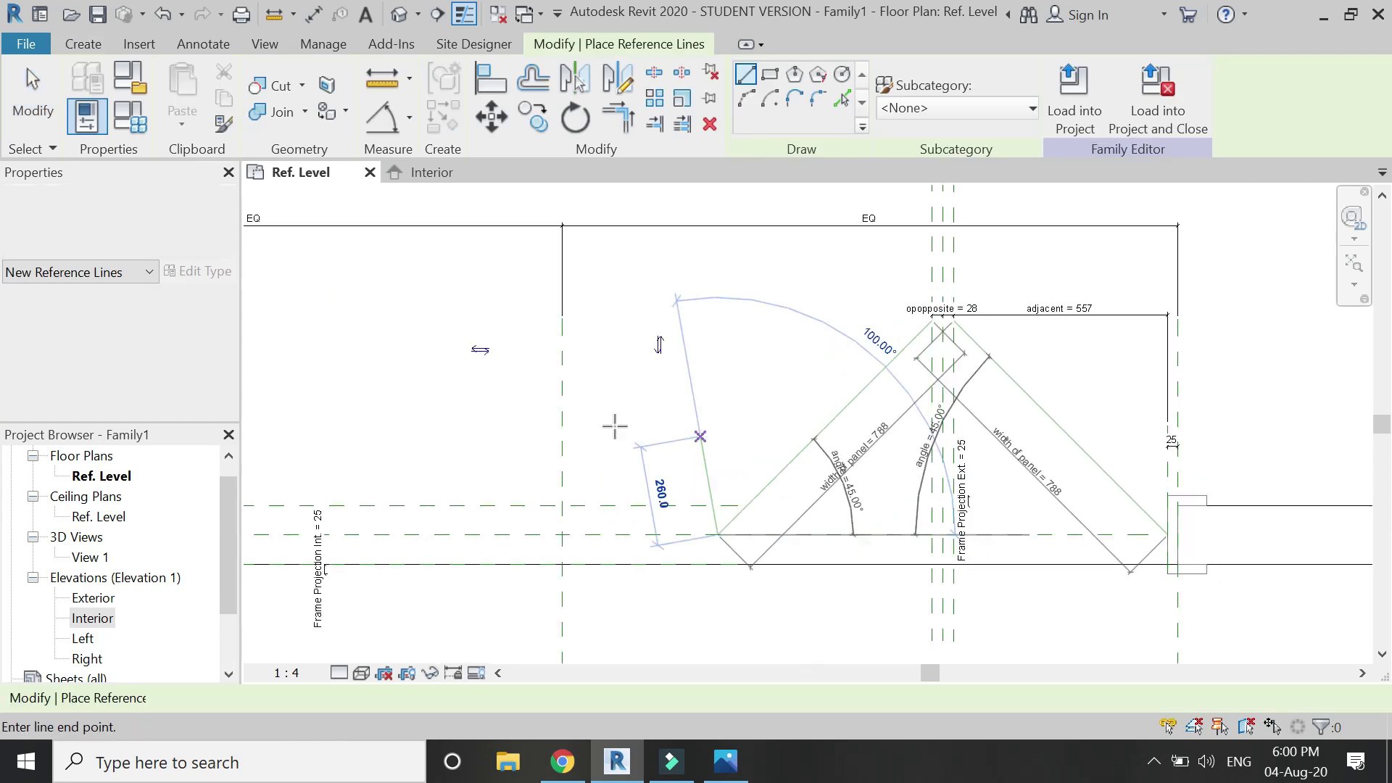
pyautogui.click(511, 327)
pyautogui.press('Escape')
pyautogui.press('Escape')
# Step: Make the line's 760 length dimension permanent and label it width of panel (788)
pyautogui.click(596, 413)
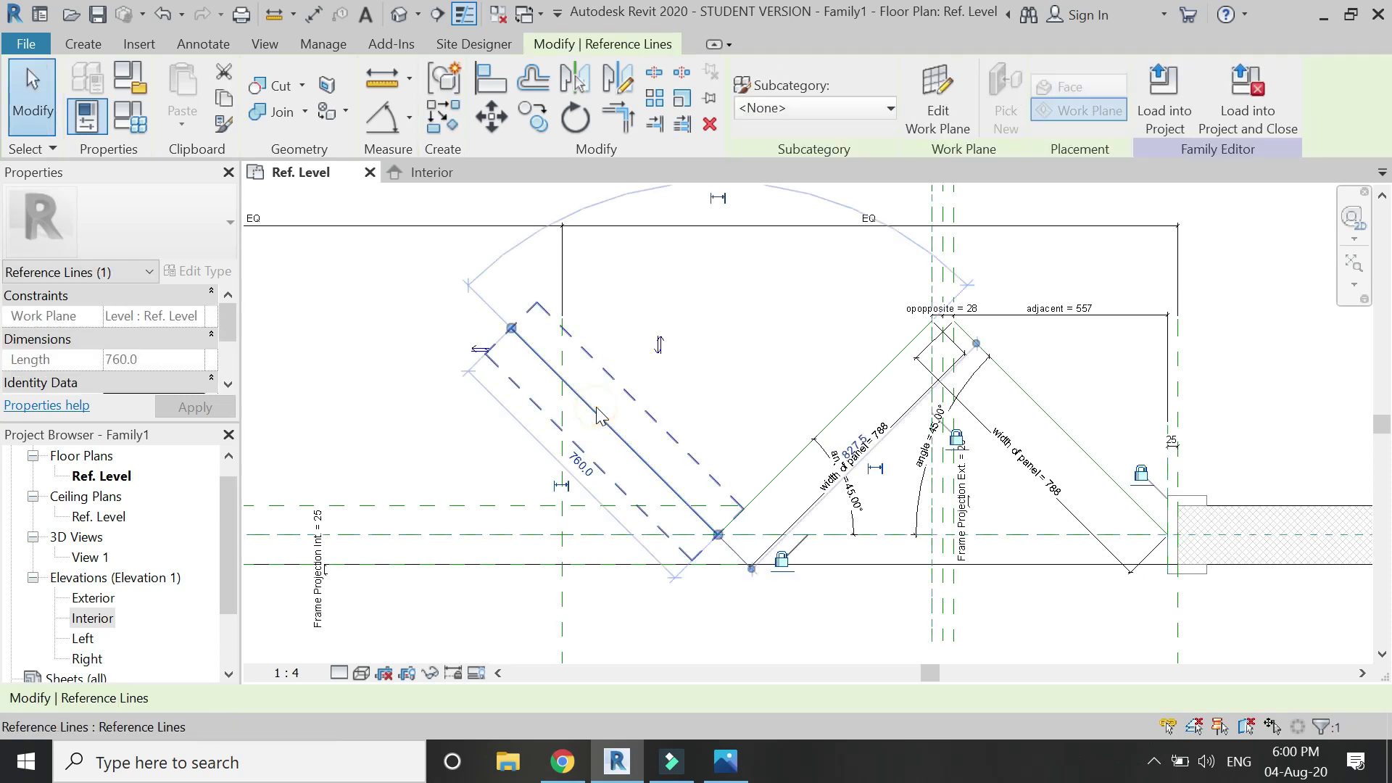
pyautogui.click(560, 487)
pyautogui.press('Escape')
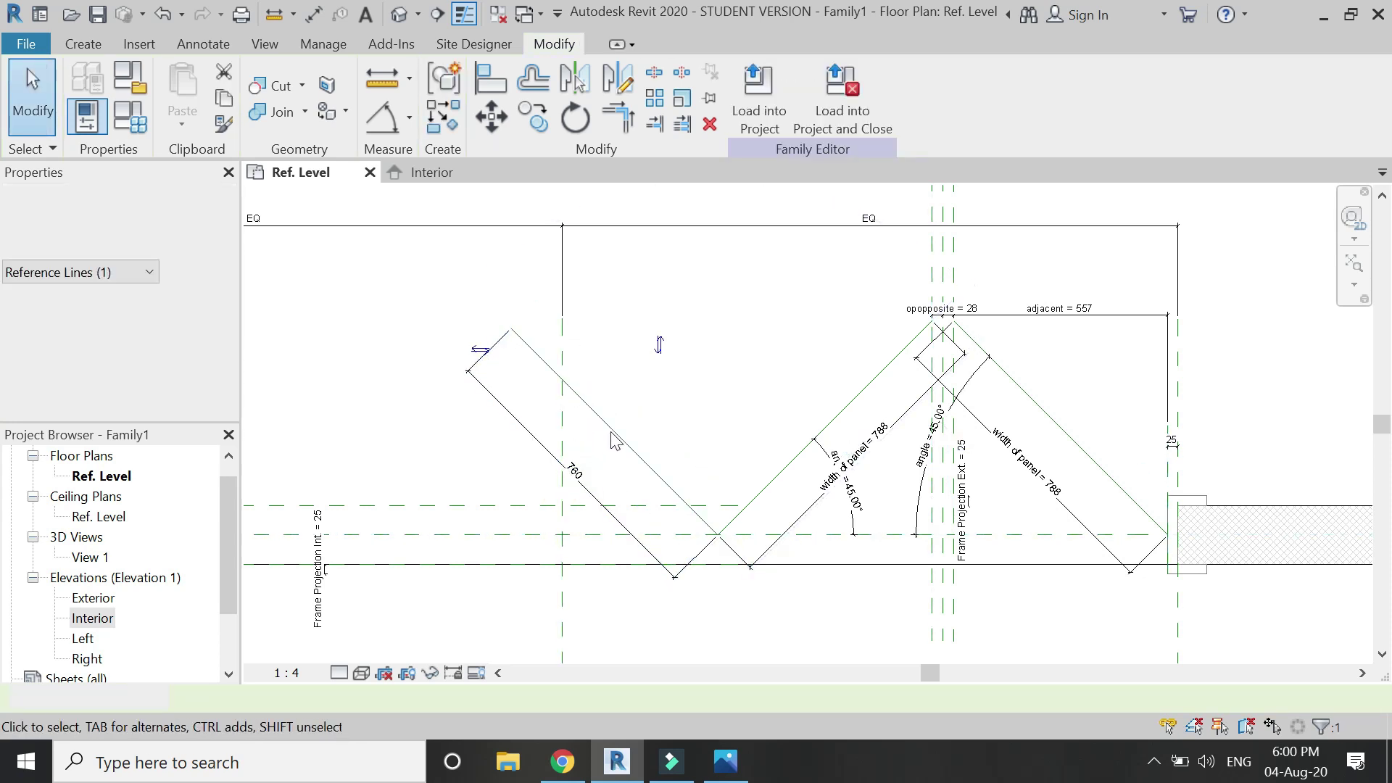
pyautogui.click(612, 427)
pyautogui.press('Escape')
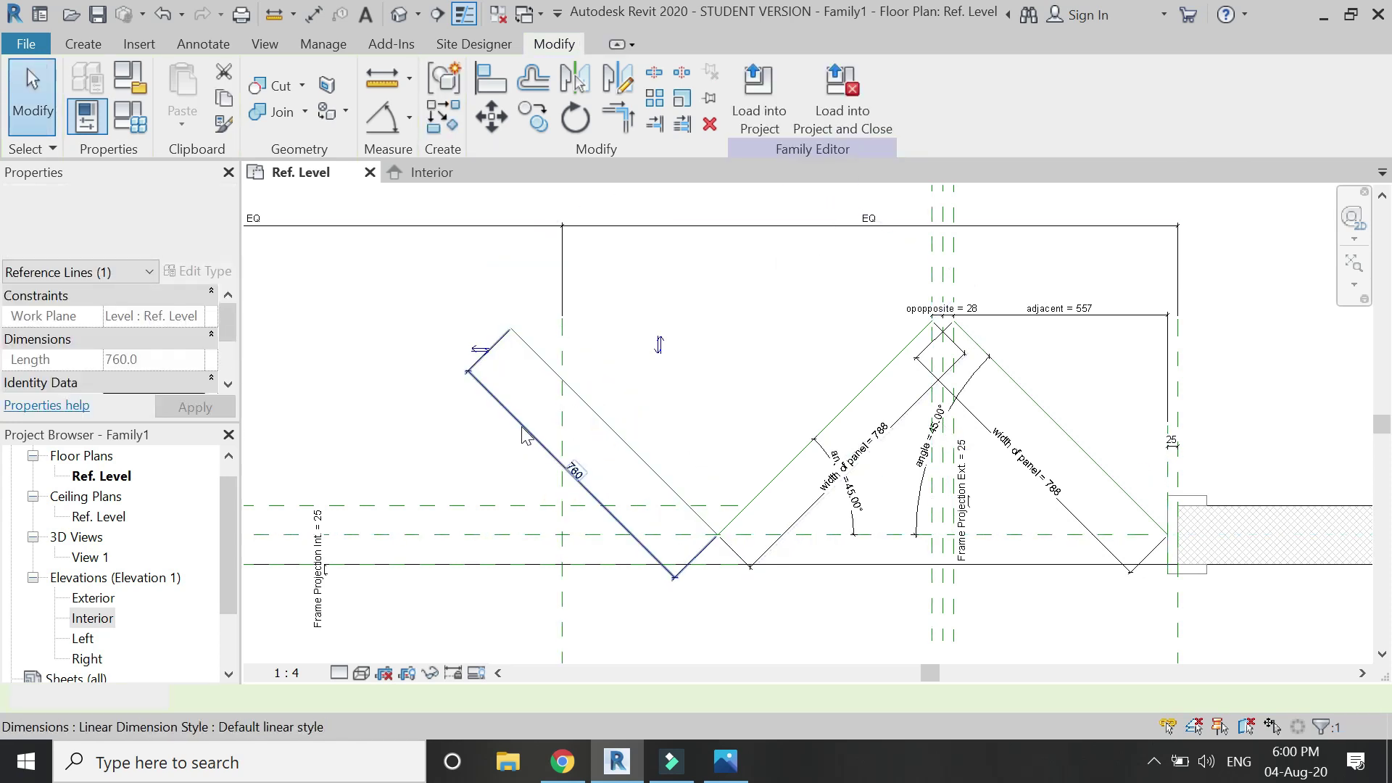
pyautogui.click(573, 469)
pyautogui.click(933, 95)
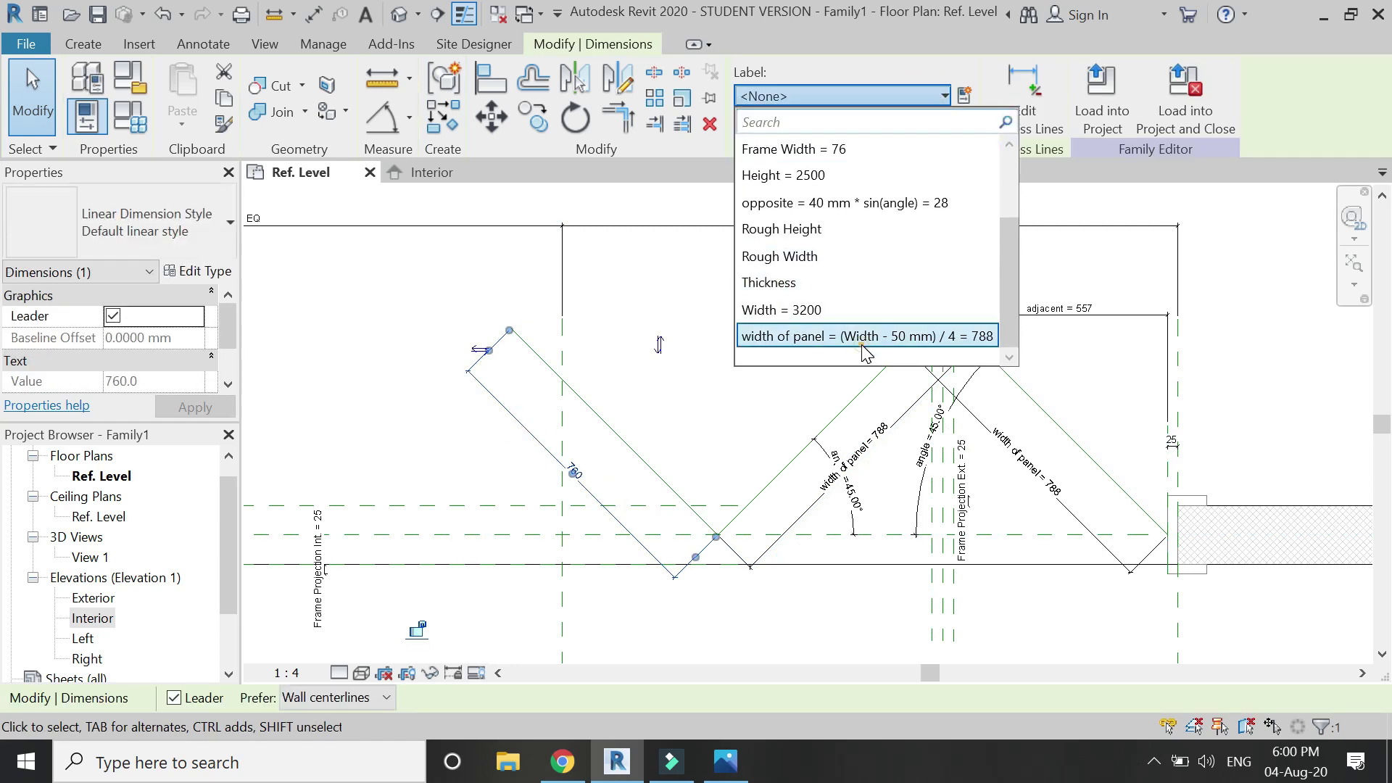
pyautogui.click(863, 346)
pyautogui.click(717, 400)
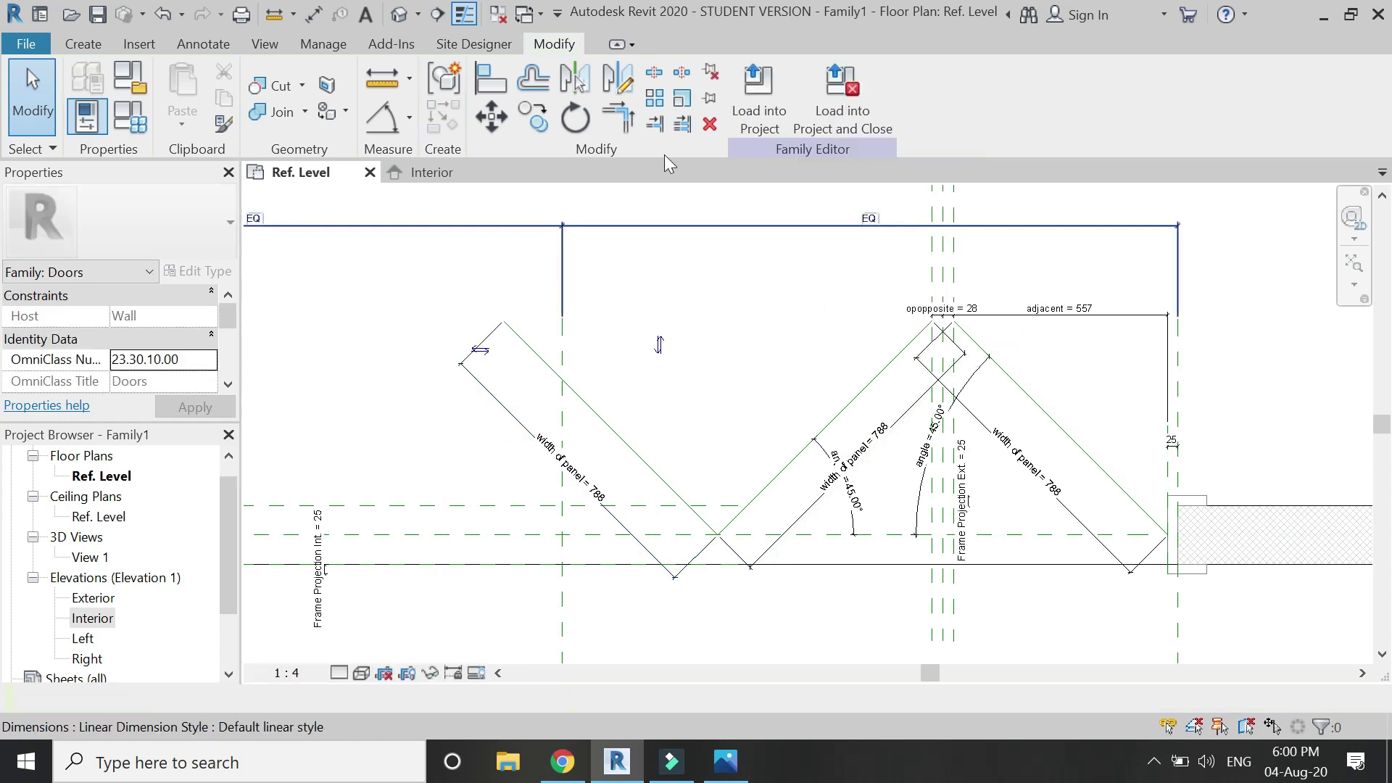
pyautogui.click(382, 118)
pyautogui.click(631, 446)
# Step: Dimension the new line's 45° angle to the horizontal plane and label it angle
pyautogui.click(576, 535)
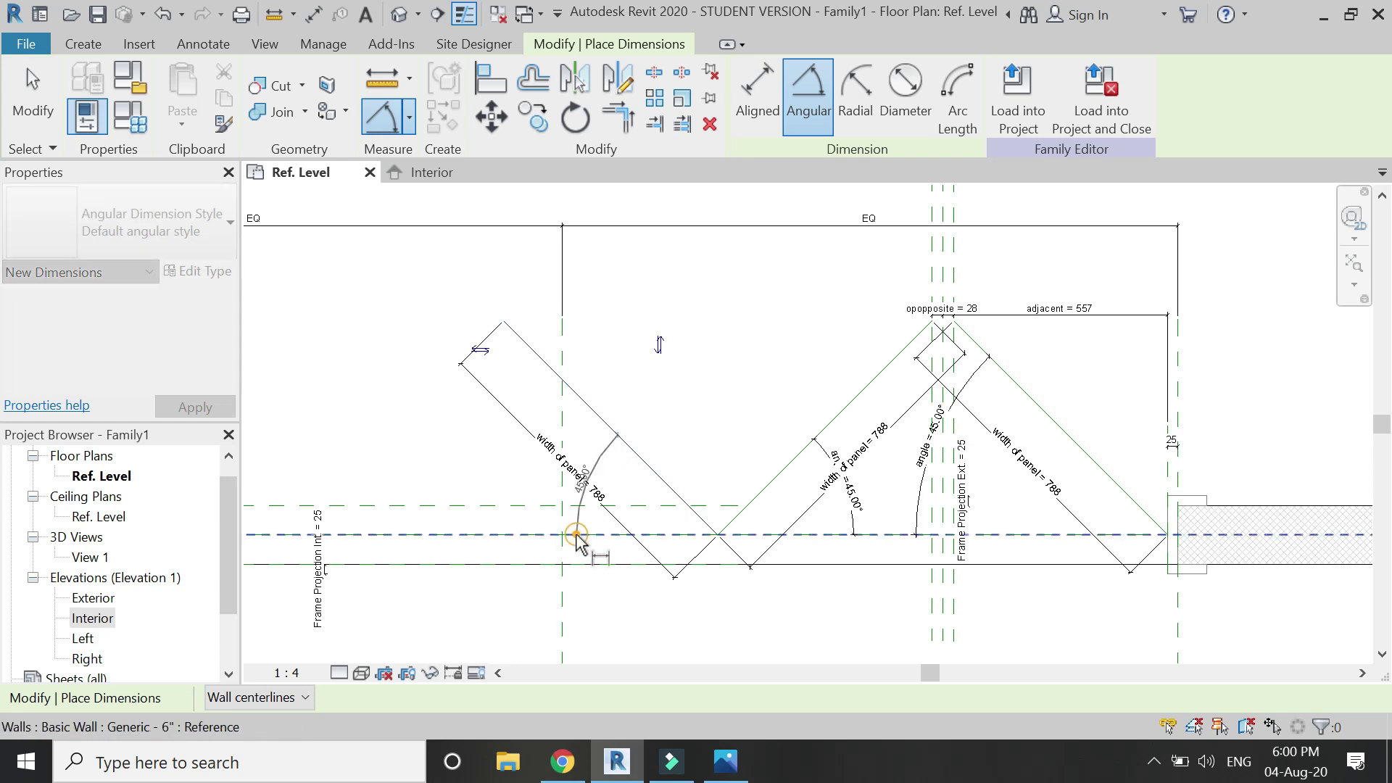
pyautogui.click(516, 496)
pyautogui.press('Escape')
pyautogui.click(516, 457)
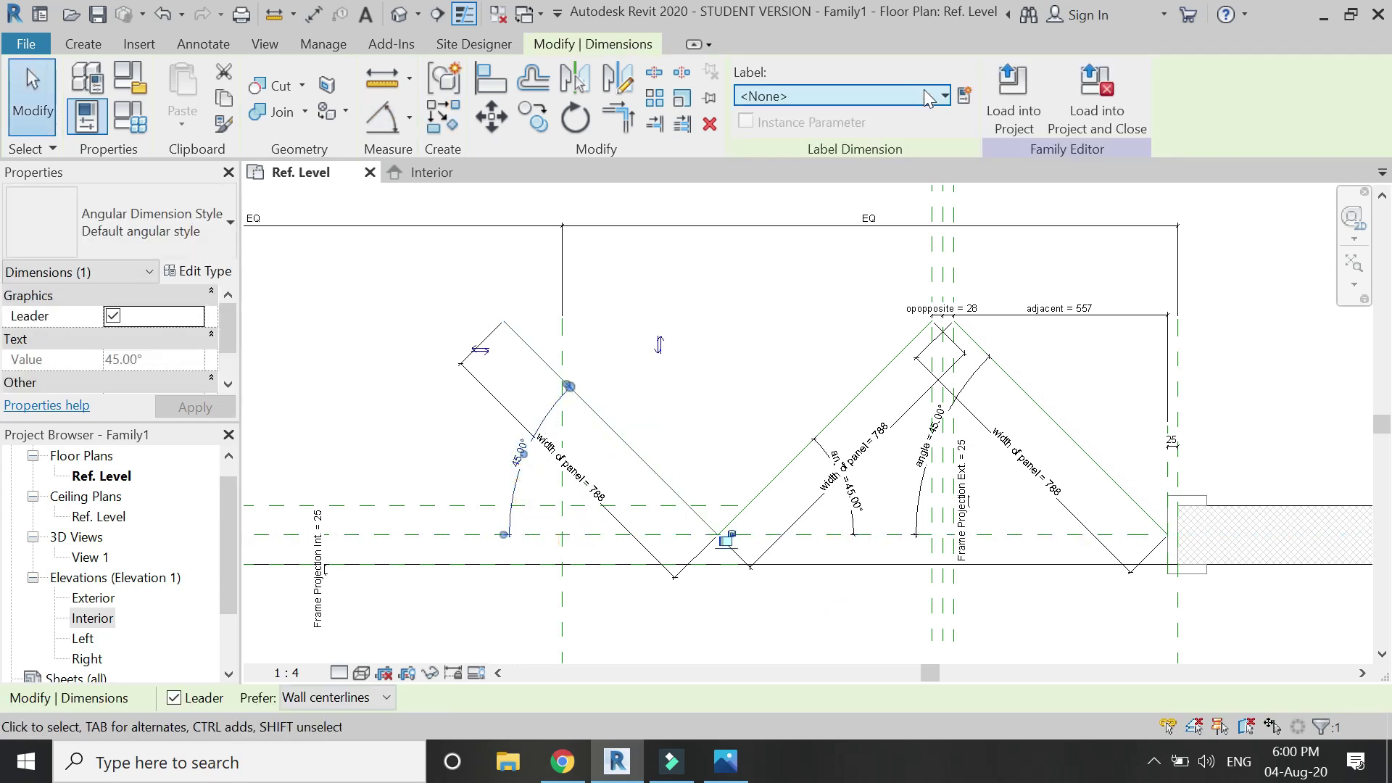
pyautogui.click(928, 96)
pyautogui.click(899, 175)
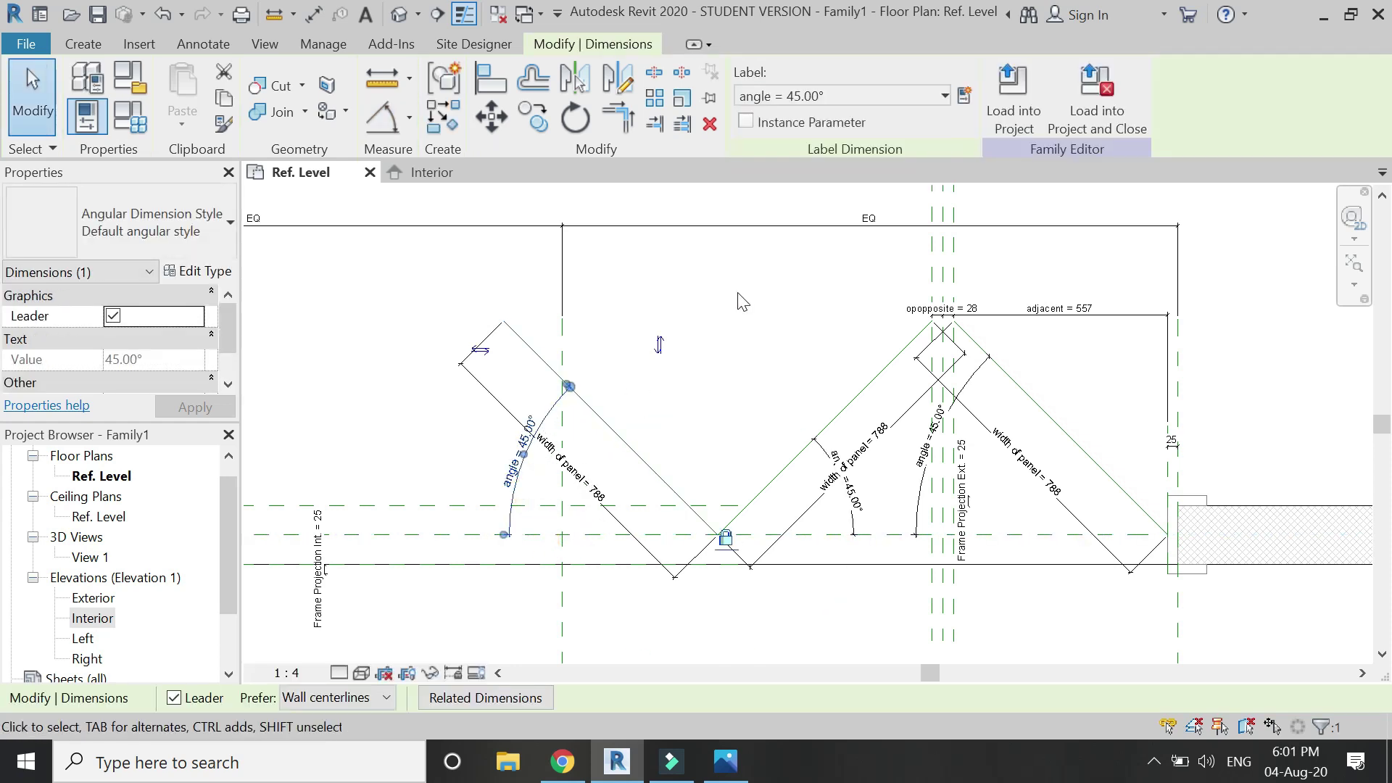
pyautogui.press('Escape')
# Step: Align the new panel line's lower end to the reference line at the V vertex
pyautogui.click(407, 119)
pyautogui.click(490, 76)
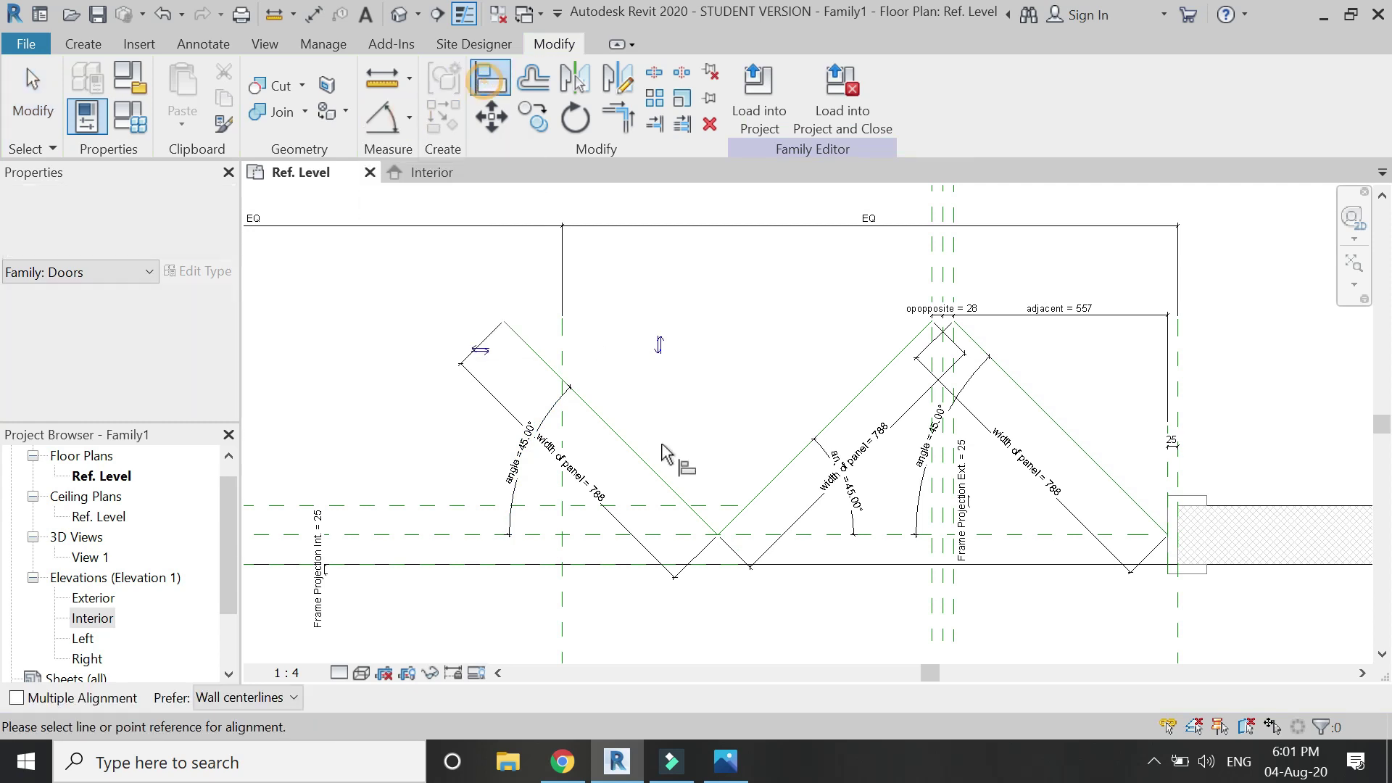
pyautogui.scroll(5, 714, 526)
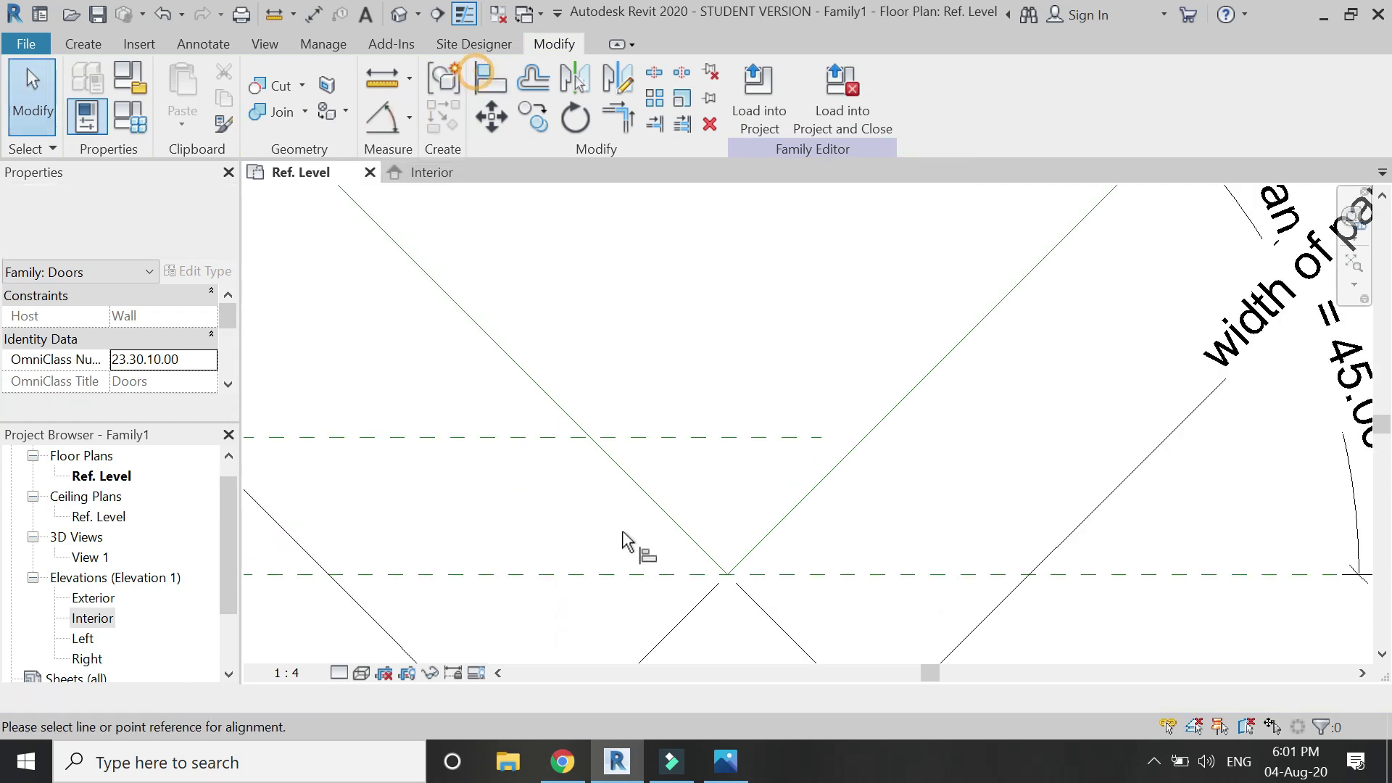
pyautogui.click(727, 580)
pyautogui.scroll(-5, 677, 569)
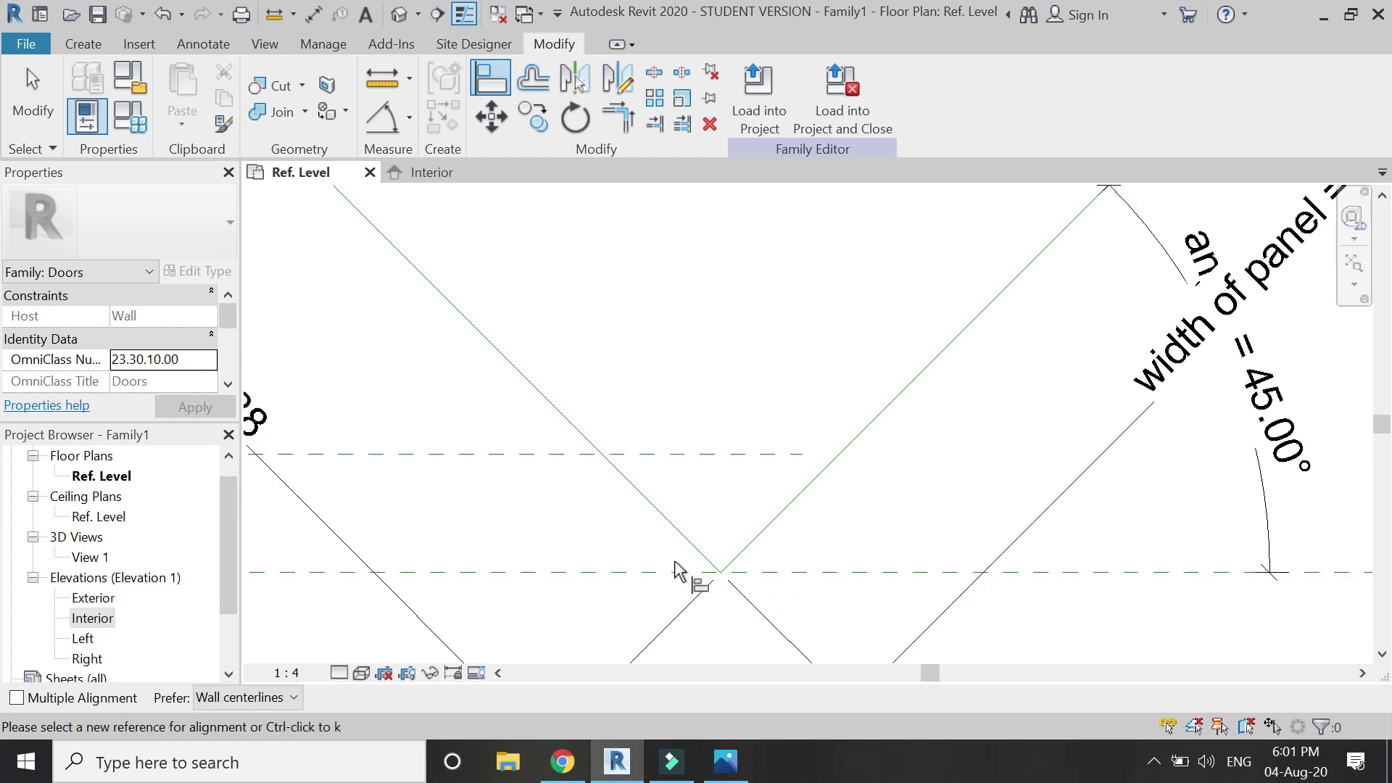
pyautogui.click(671, 561)
pyautogui.press('Escape')
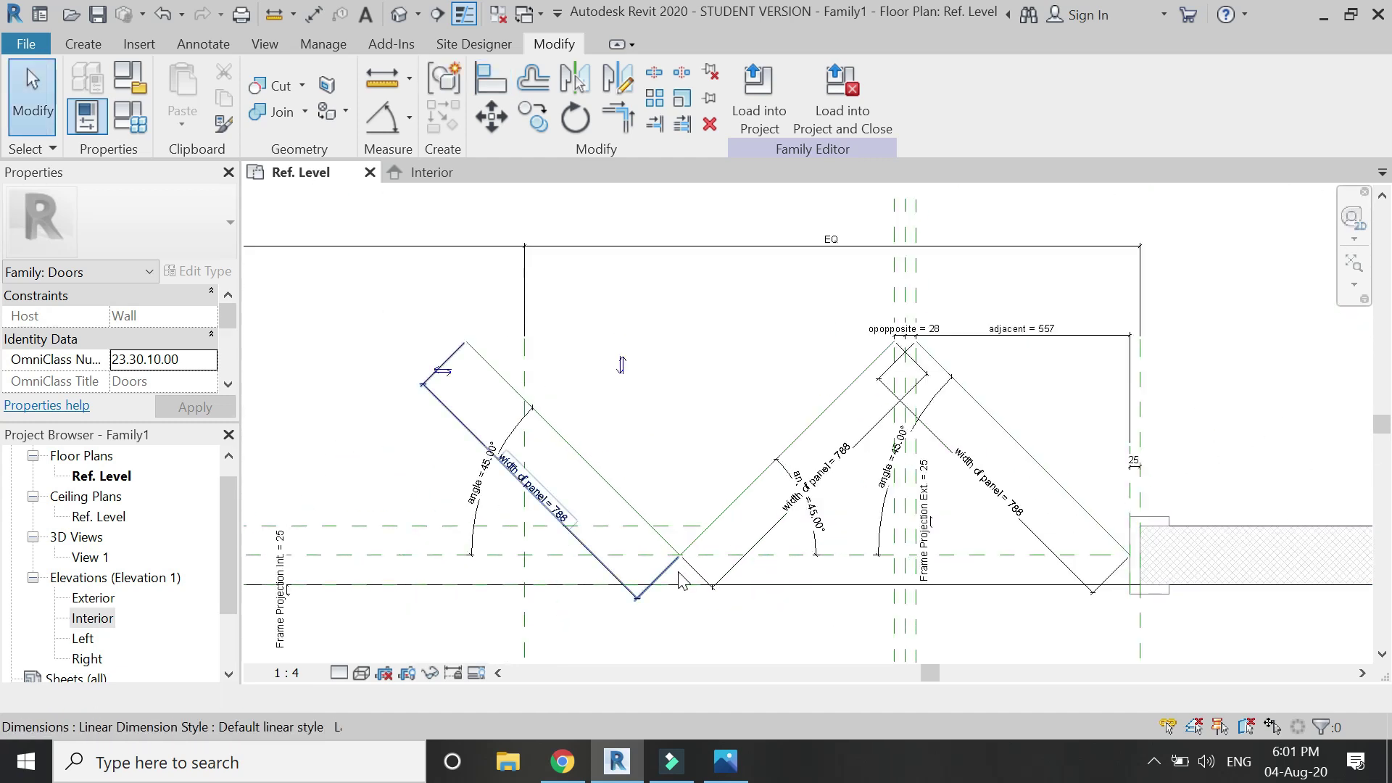
# Step: Draw two vertical reference planes with RP, one through the V vertex and one further left
pyautogui.press('r')
pyautogui.press('p')
pyautogui.click(678, 649)
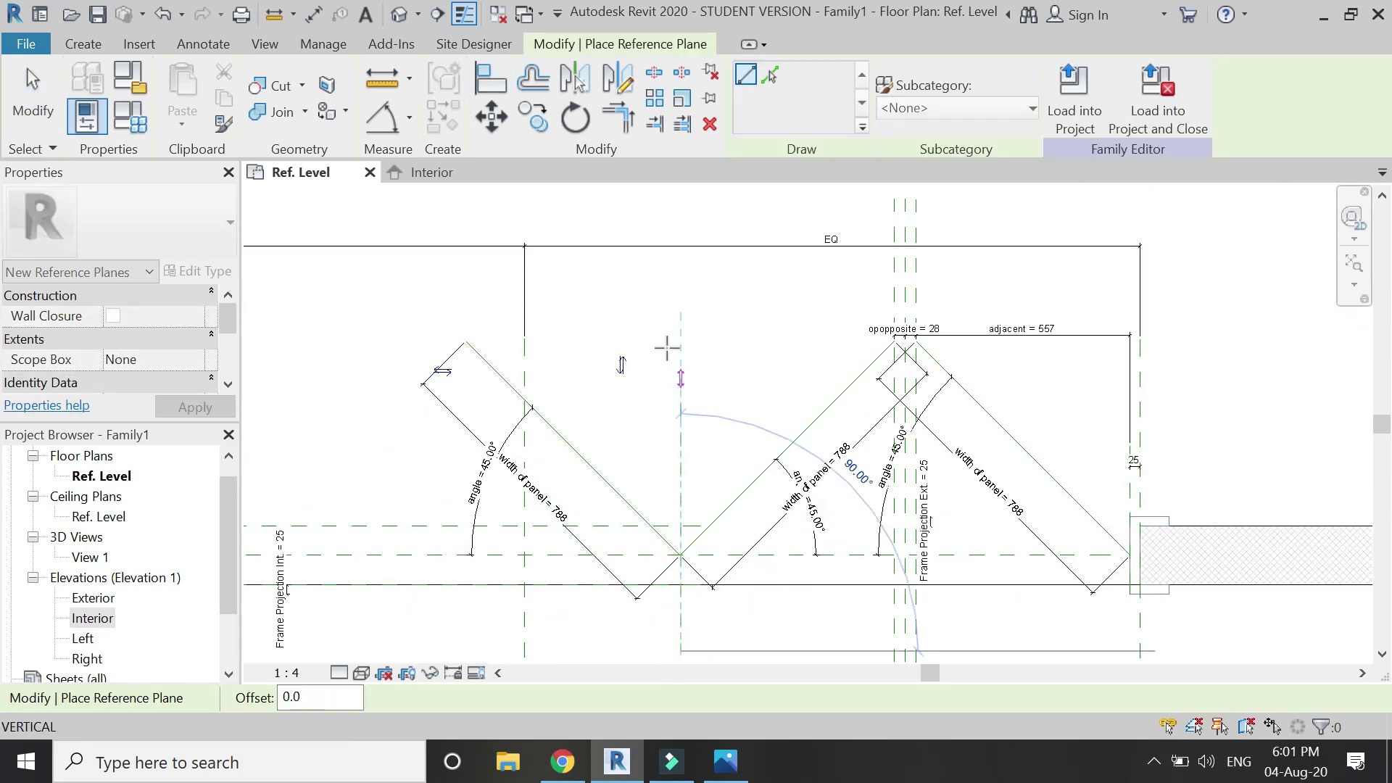
pyautogui.click(671, 296)
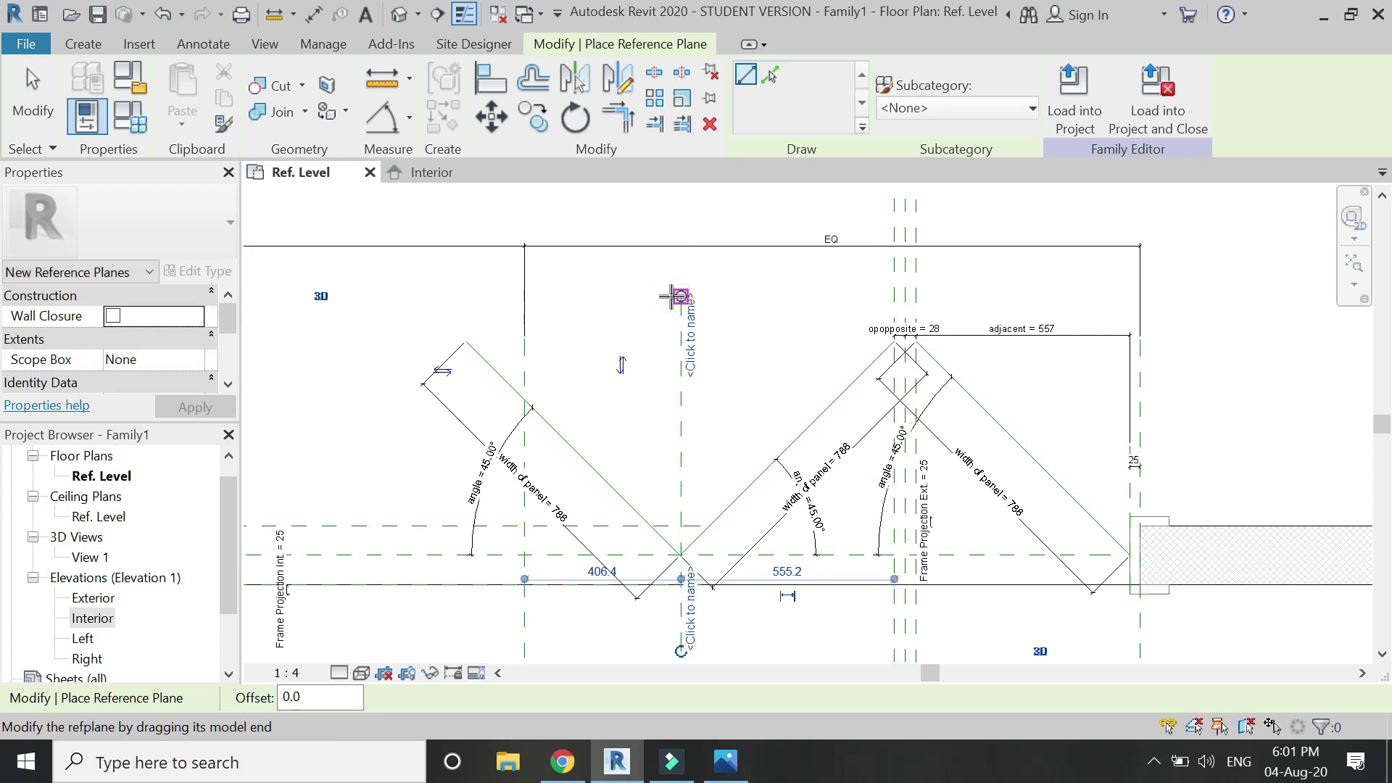
pyautogui.scroll(-2, 758, 375)
pyautogui.click(537, 316)
pyautogui.click(535, 589)
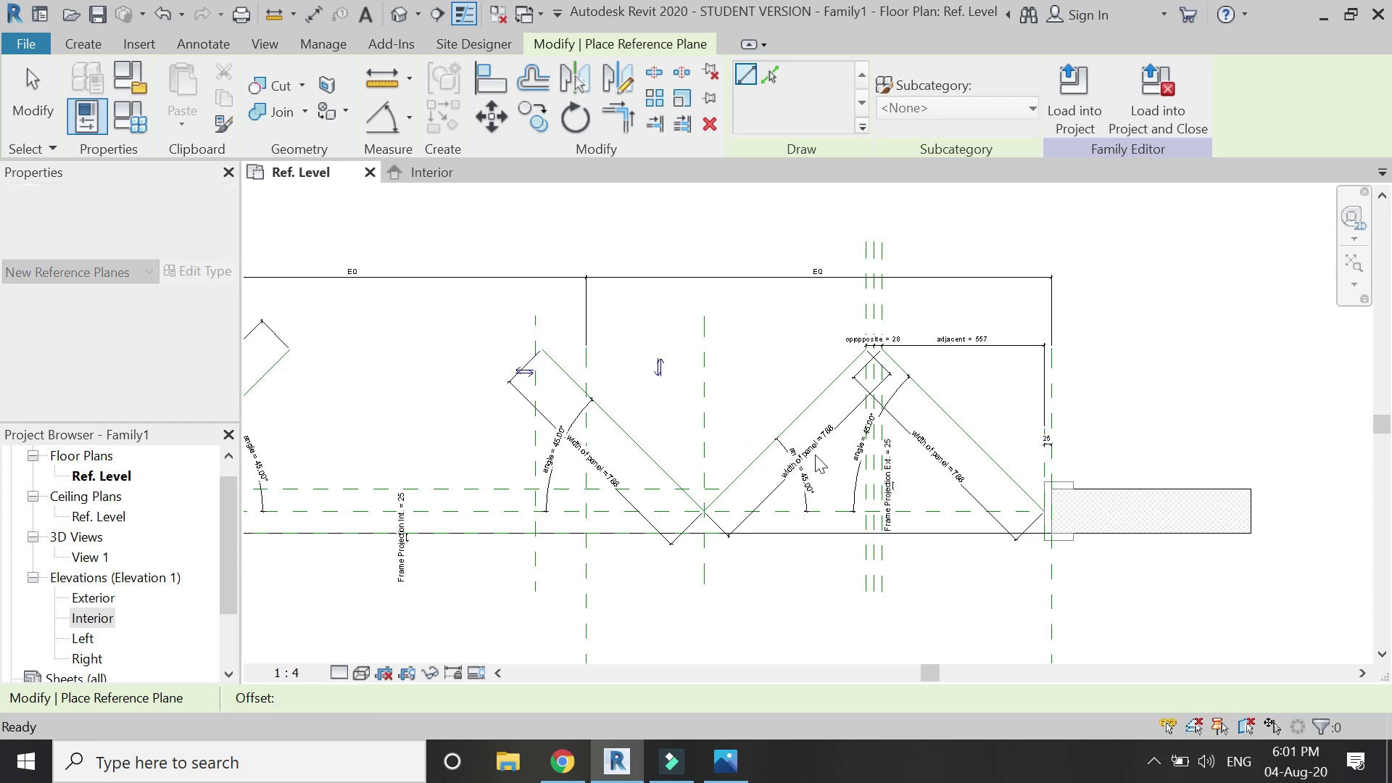
pyautogui.press('Escape')
pyautogui.scroll(2, 819, 463)
# Step: Begin an aligned dimension picking the vertical reference planes
pyautogui.click(409, 118)
pyautogui.click(424, 153)
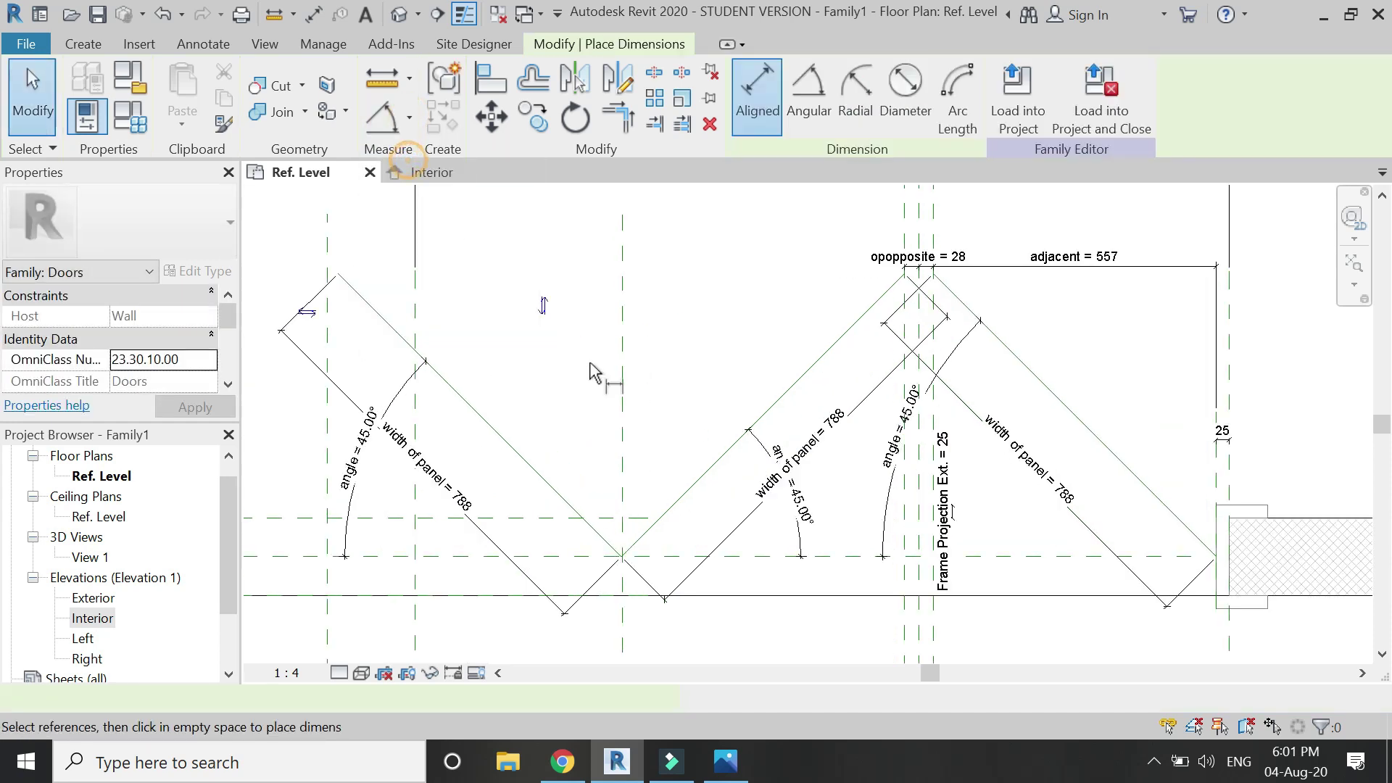
pyautogui.click(622, 351)
pyautogui.click(904, 246)
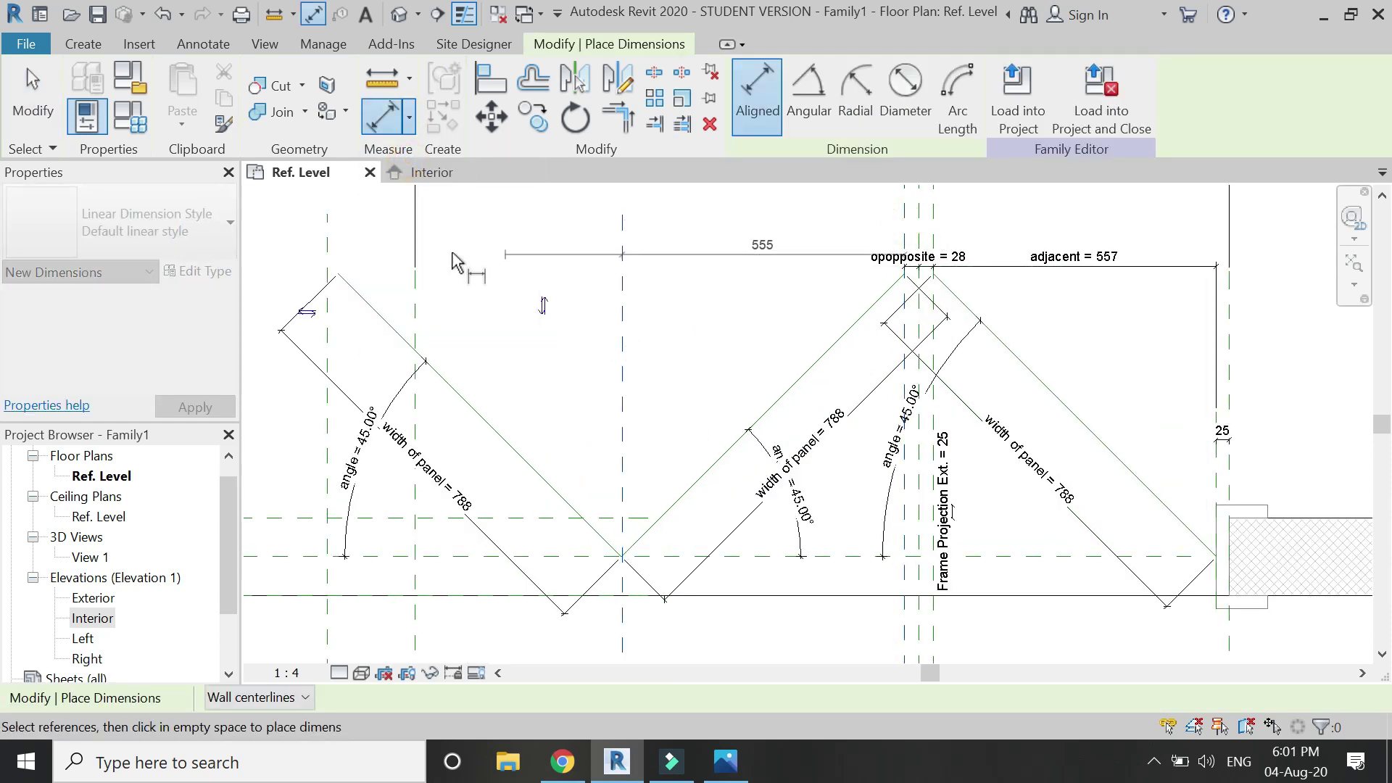
# Step: Finish the 580/555 dimension string across three vertical planes and label it adjacent (557)
pyautogui.click(328, 247)
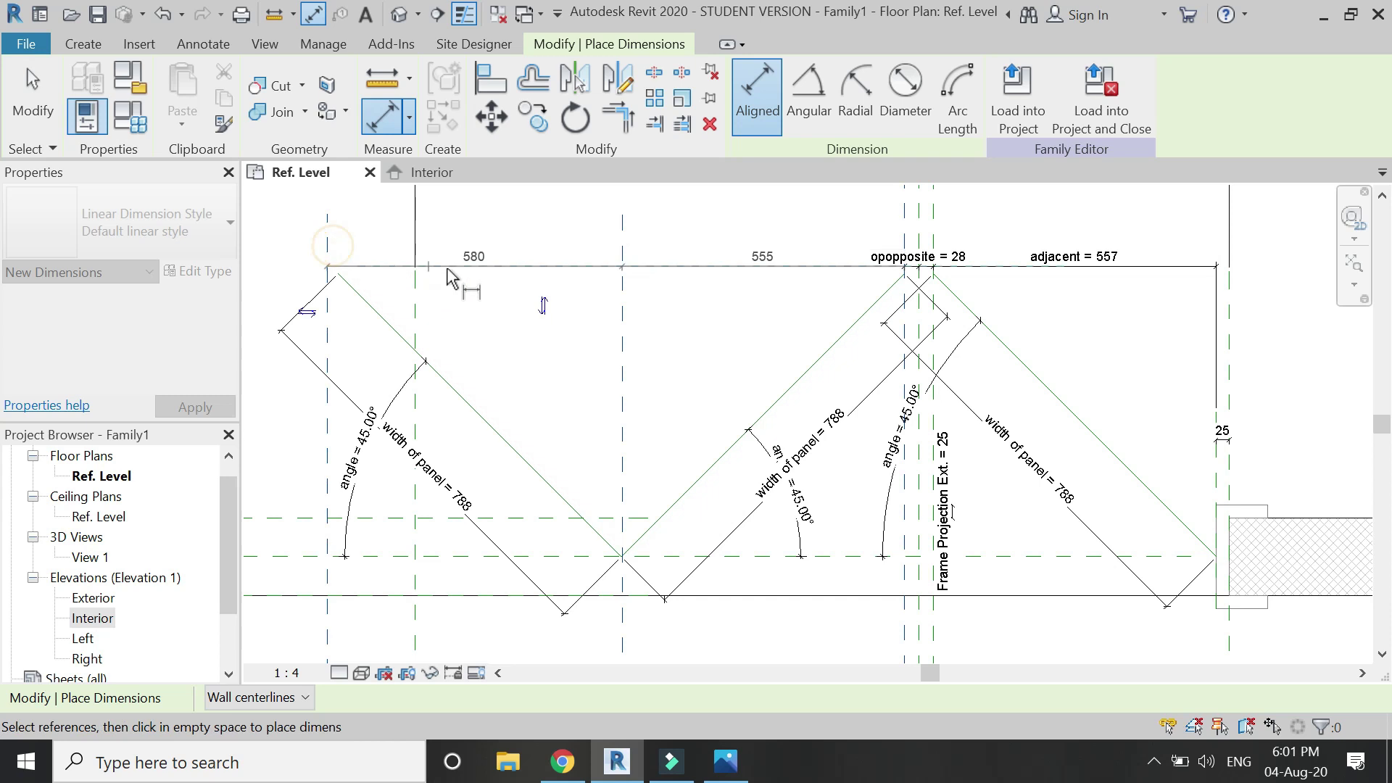
pyautogui.click(532, 258)
pyautogui.press('Escape')
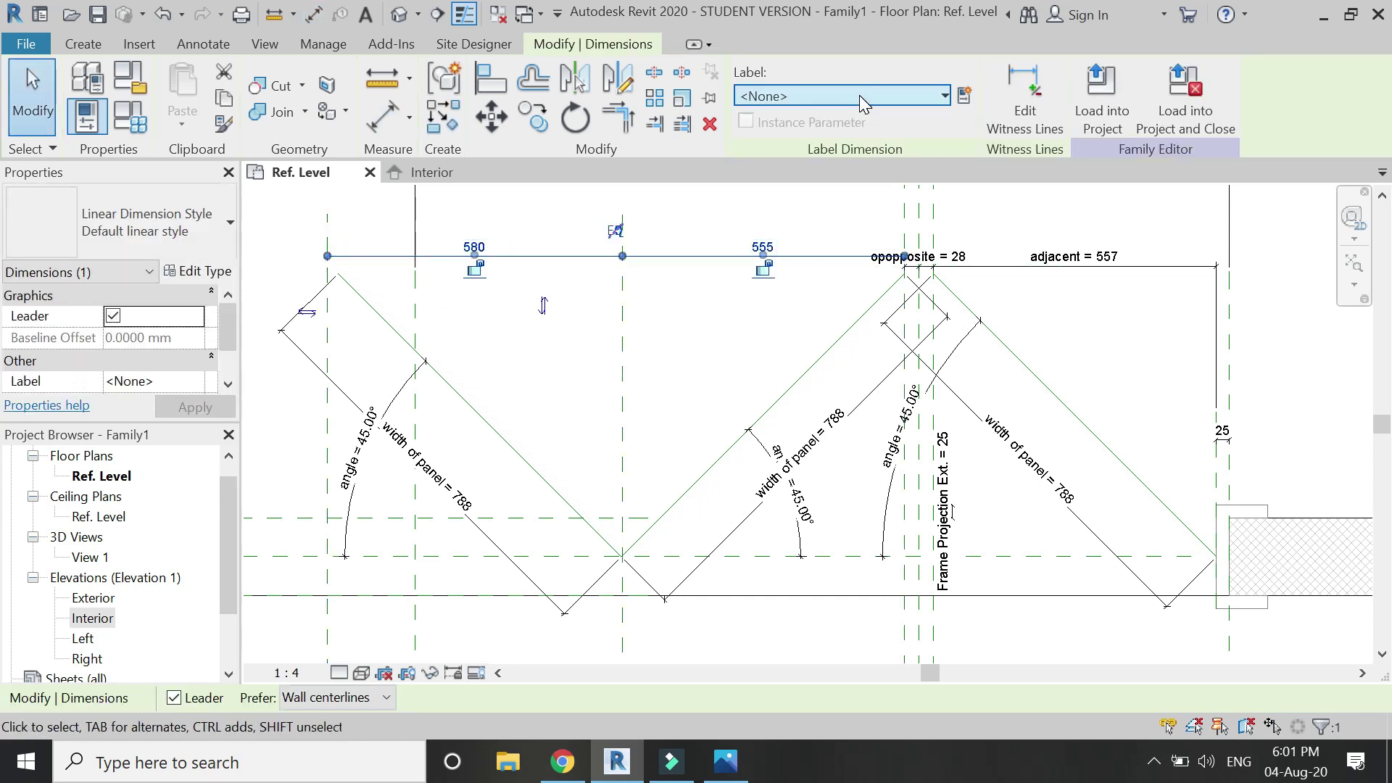
pyautogui.click(859, 96)
pyautogui.scroll(-2, 821, 310)
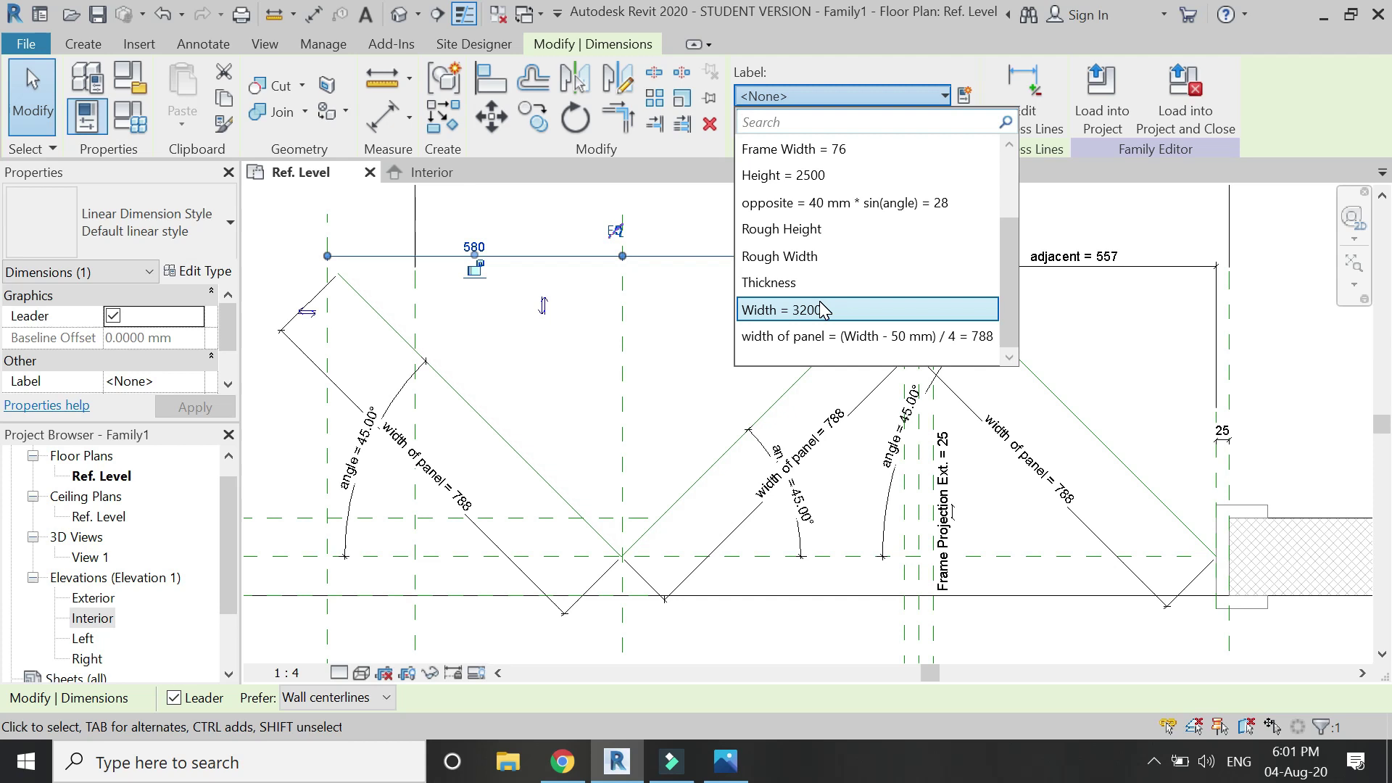
pyautogui.scroll(1, 821, 302)
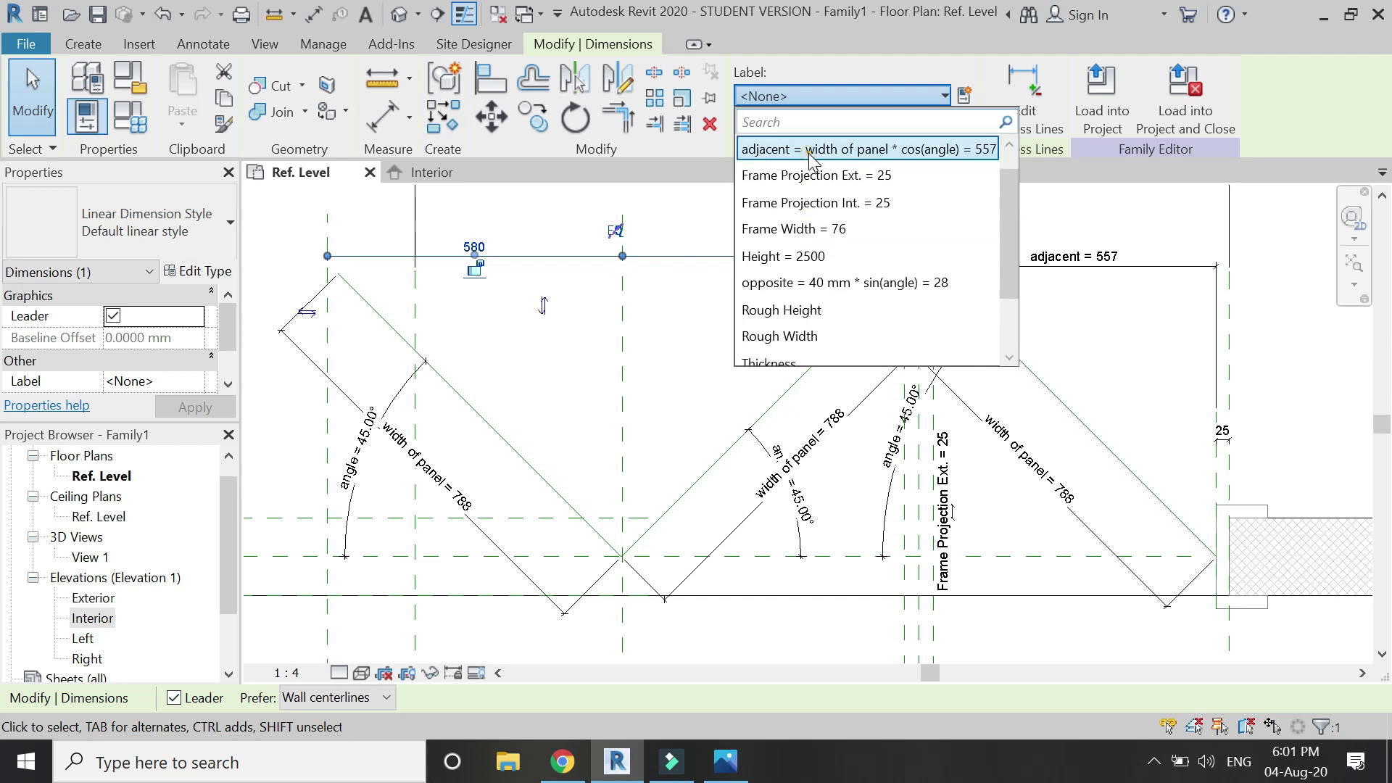
pyautogui.click(853, 385)
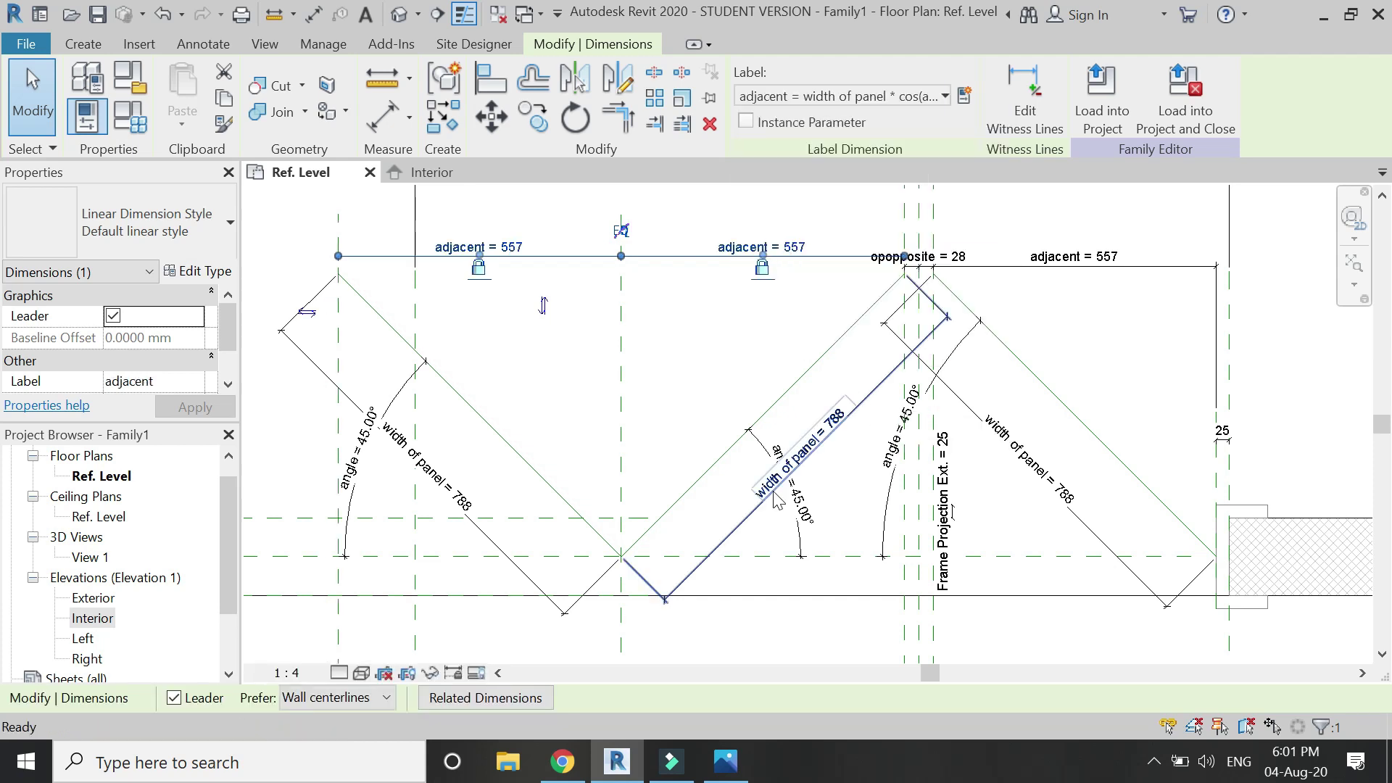
pyautogui.press('Escape')
pyautogui.scroll(-3, 619, 580)
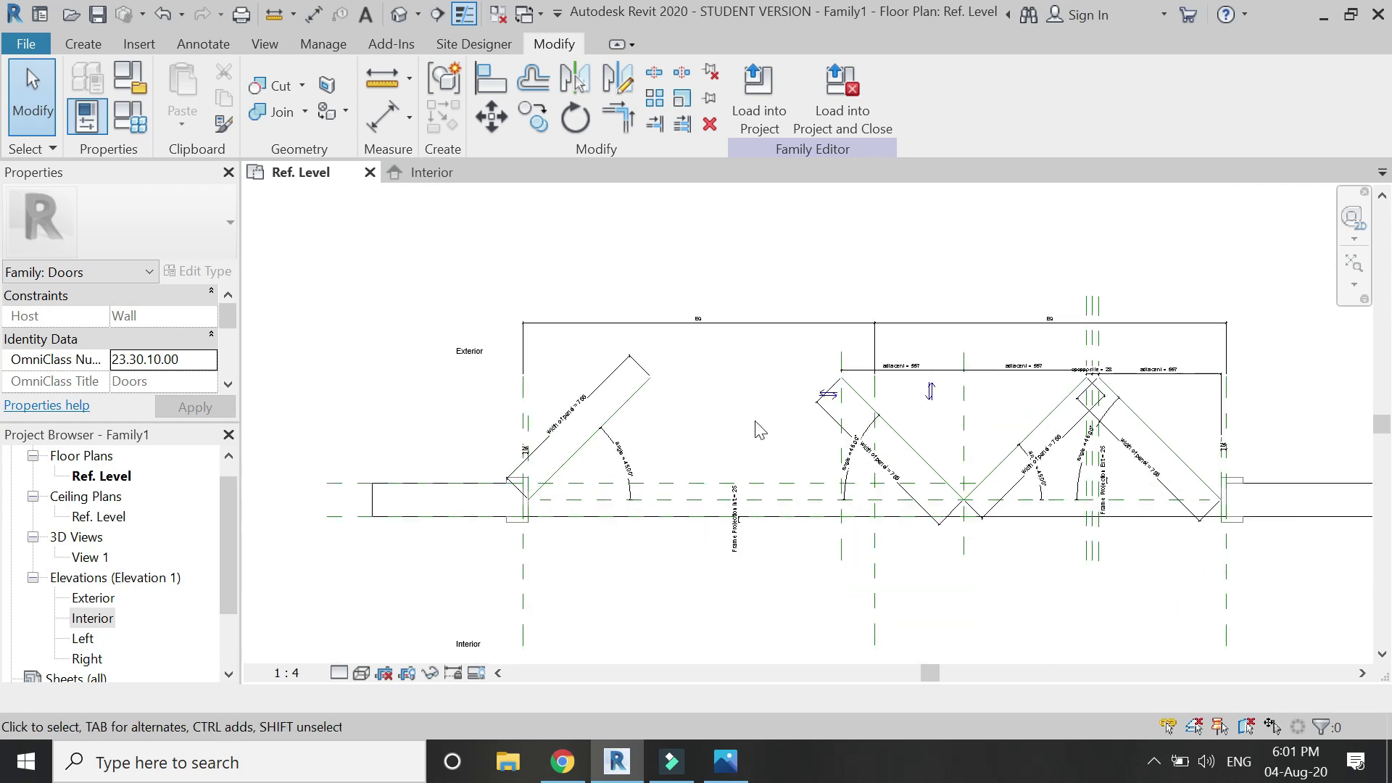
# Step: Flex the family in Family Types with angle 0°, 45°, 90°, then back to 45°
pyautogui.click(130, 118)
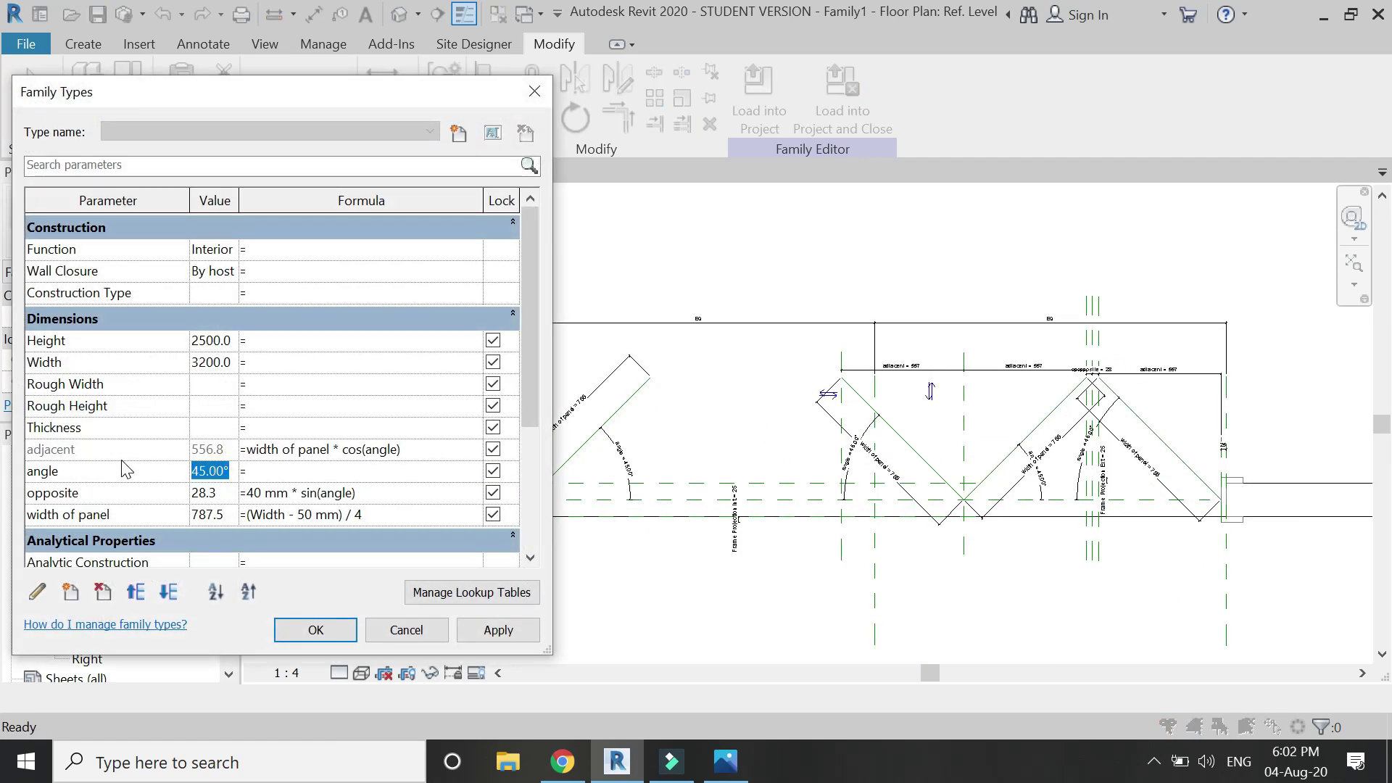
pyautogui.click(484, 631)
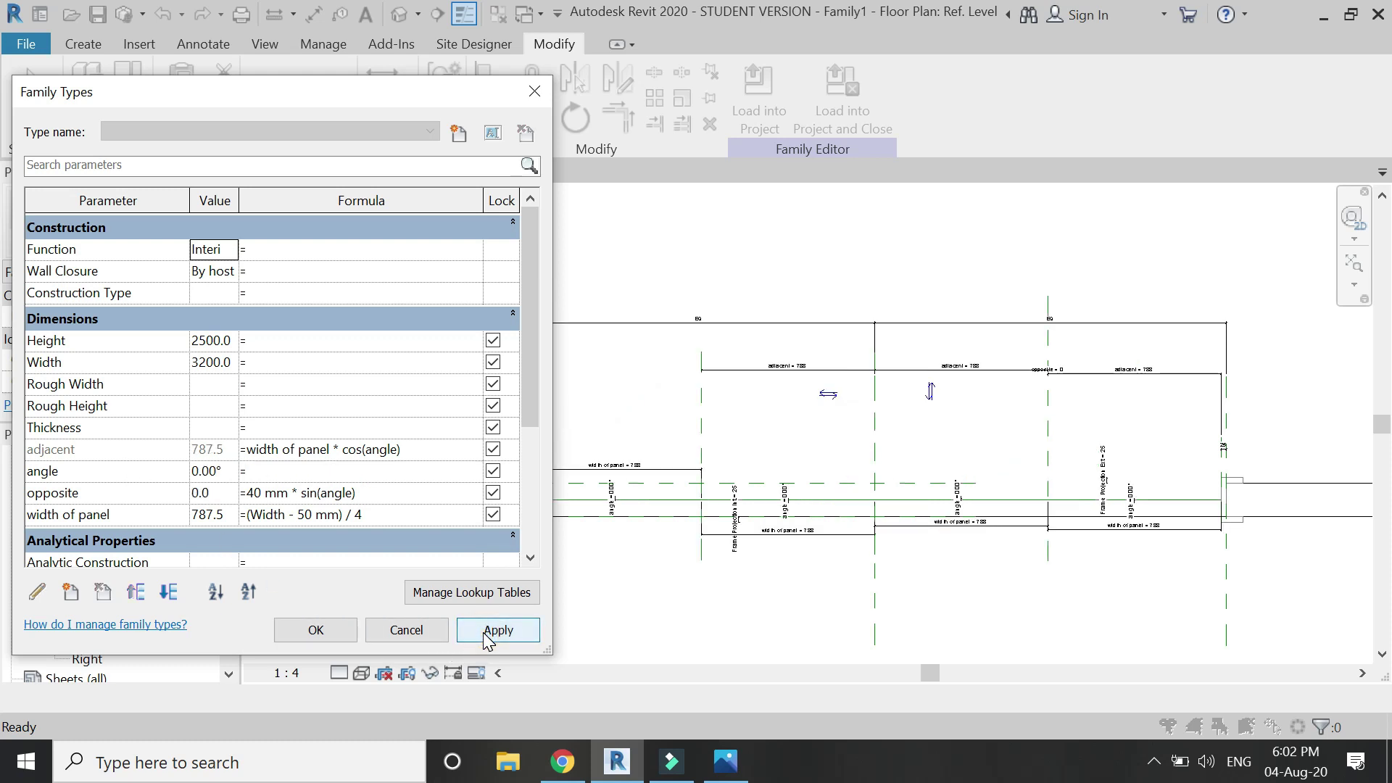
pyautogui.click(232, 470)
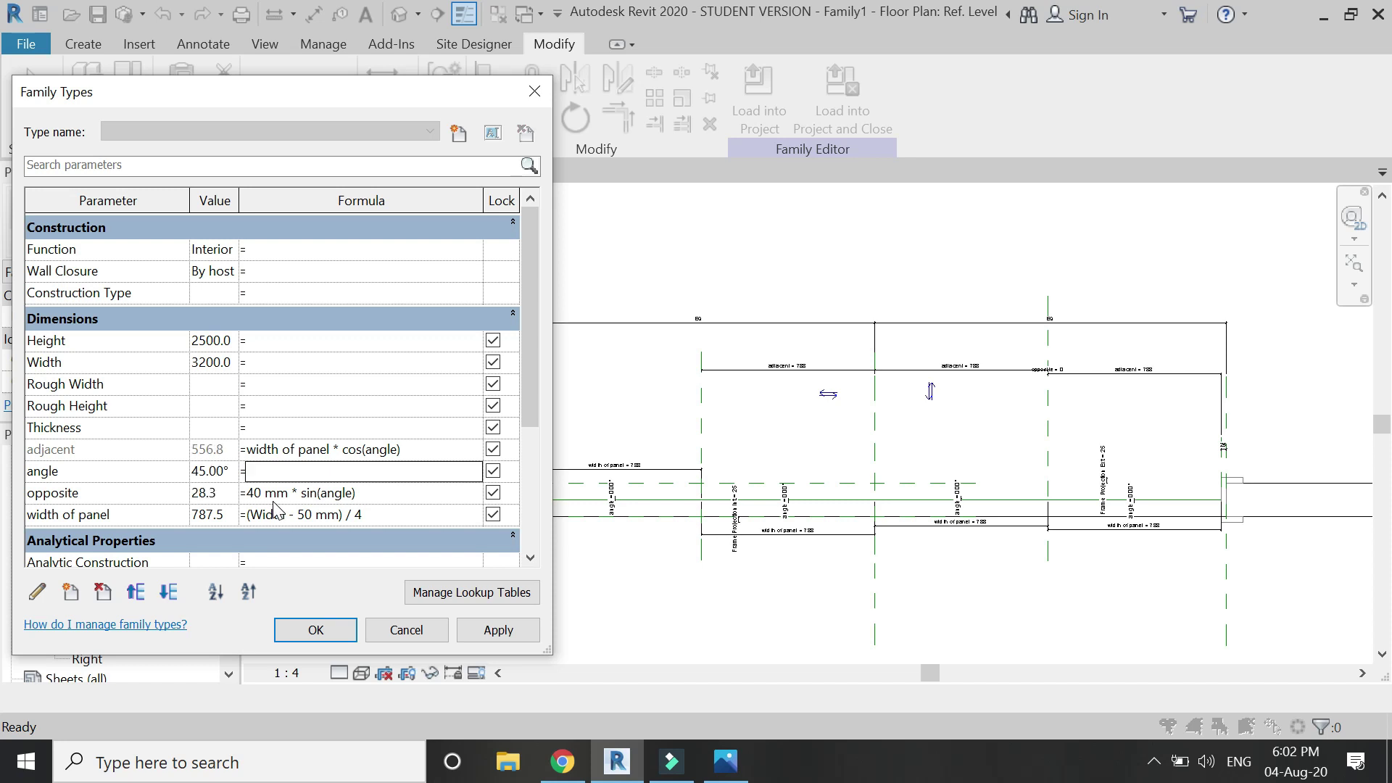
pyautogui.click(478, 626)
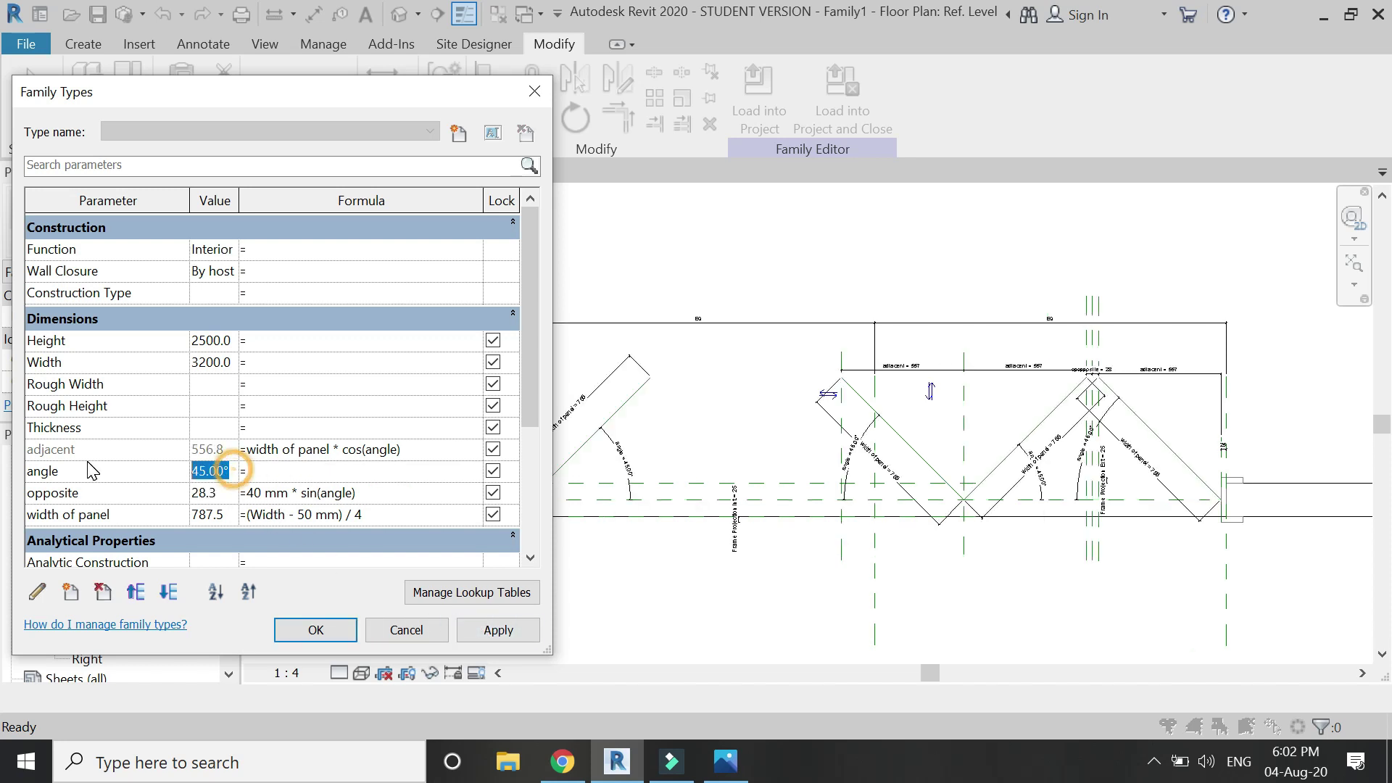
pyautogui.click(487, 639)
pyautogui.click(229, 466)
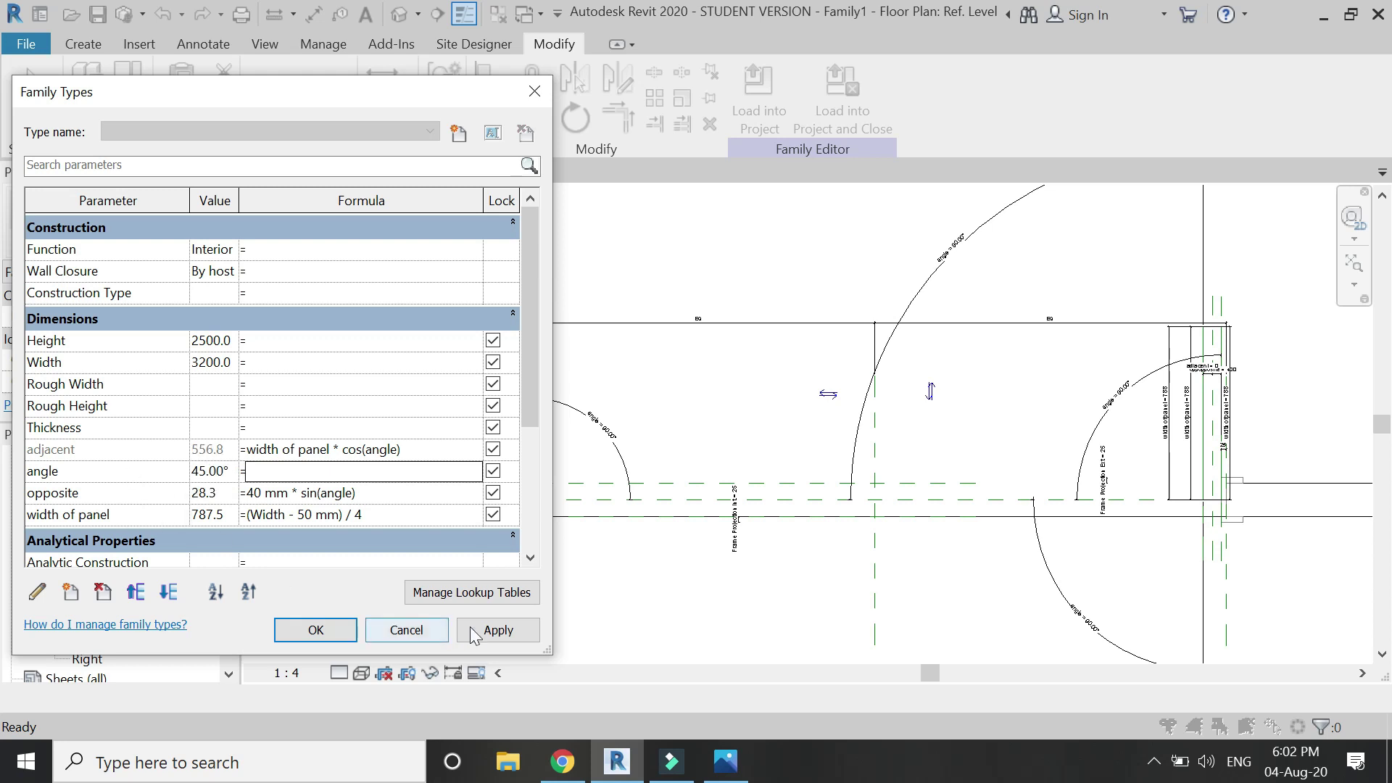
pyautogui.click(496, 631)
pyautogui.click(301, 628)
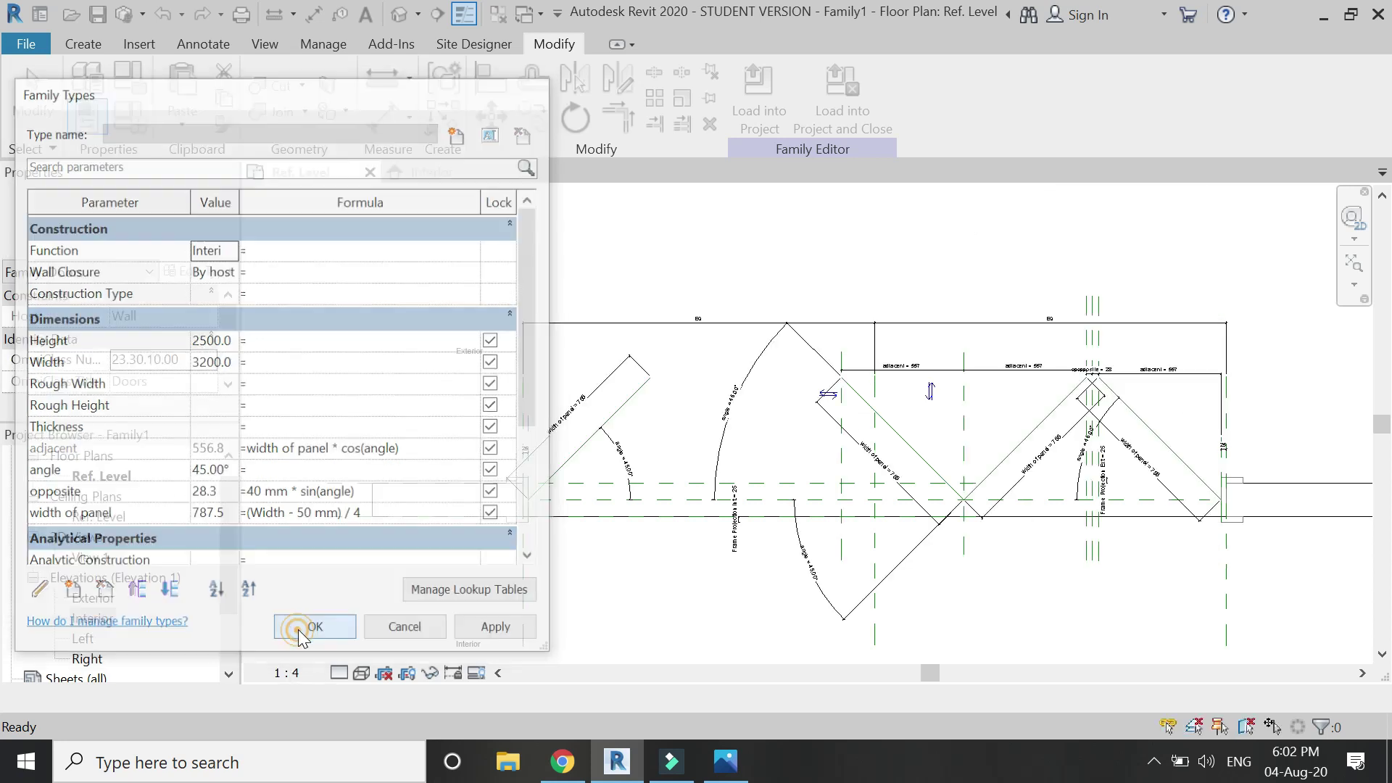
# Step: Start an extrusion using the first panel's diagonal reference line as its work plane
pyautogui.click(83, 44)
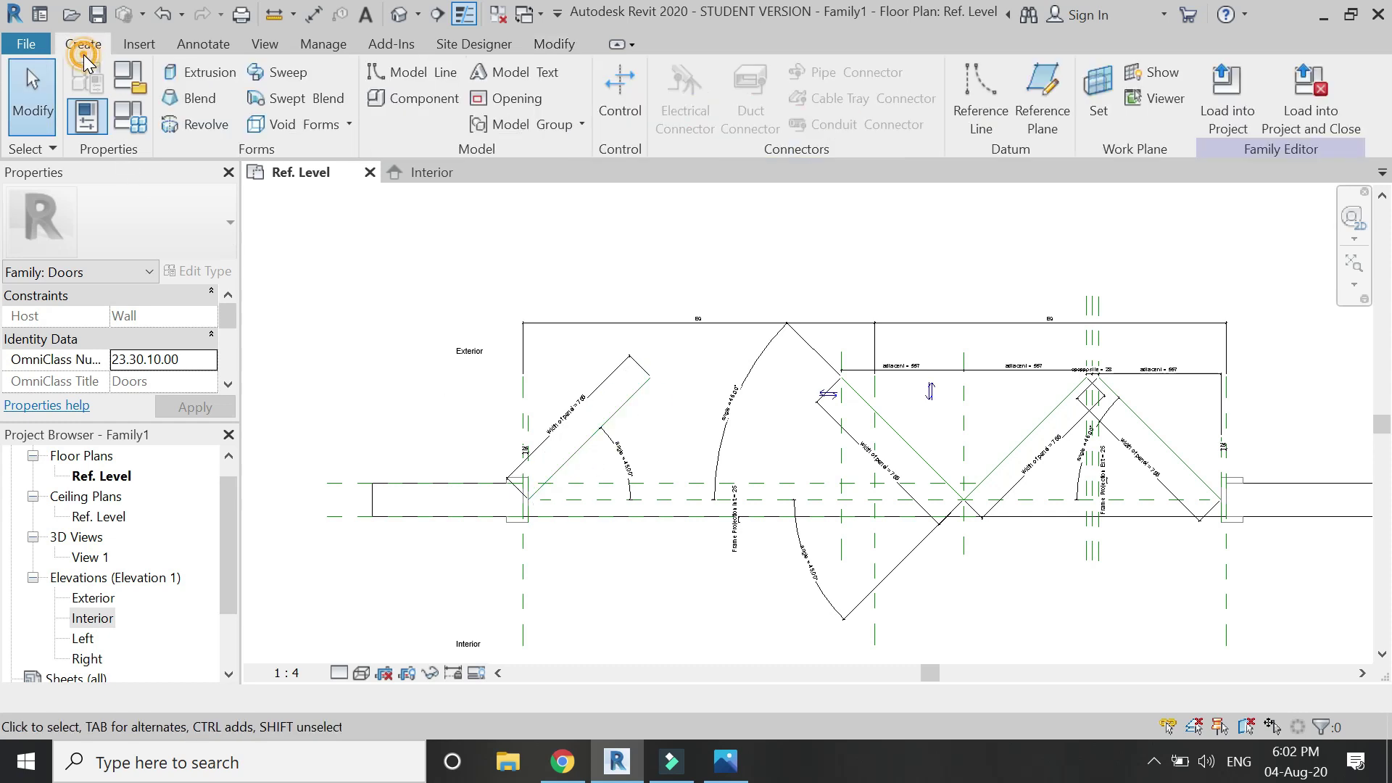
pyautogui.click(170, 77)
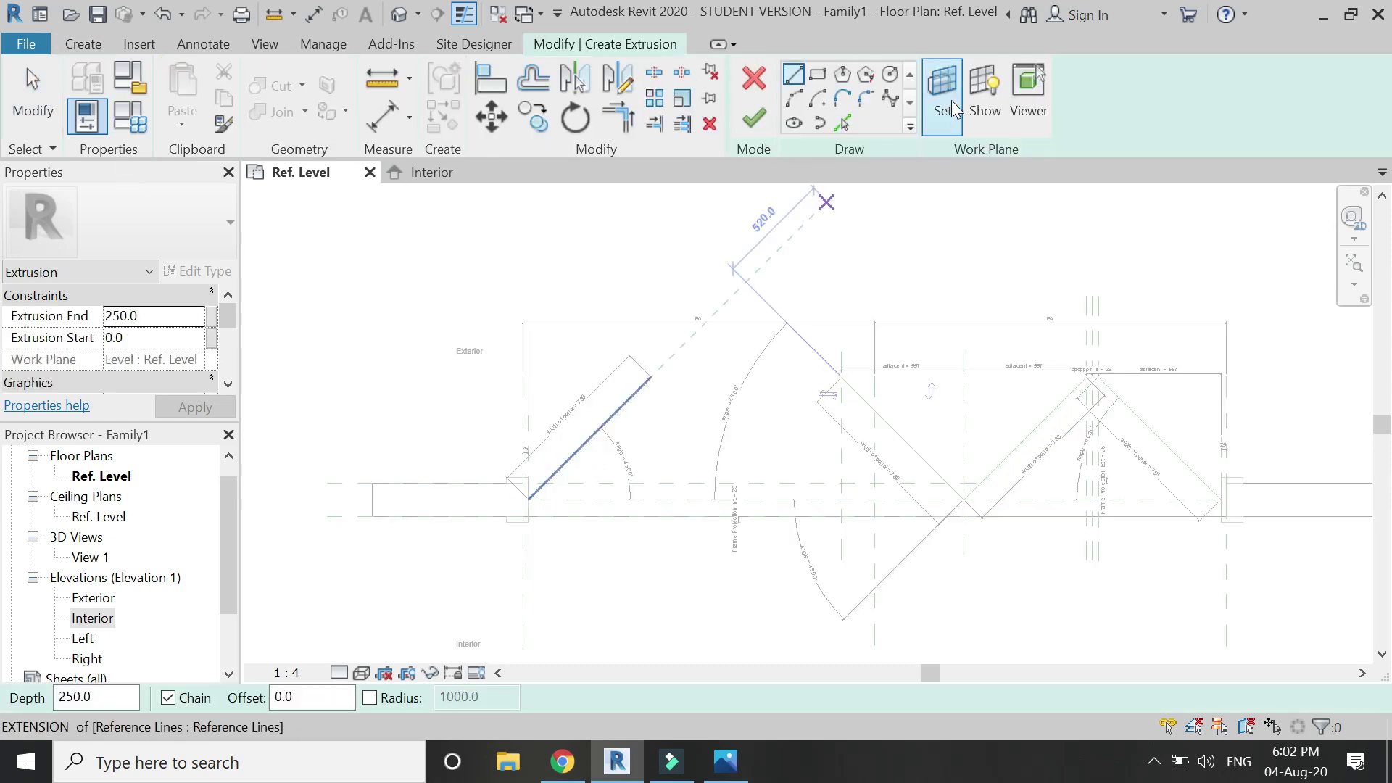
pyautogui.click(946, 98)
pyautogui.click(982, 481)
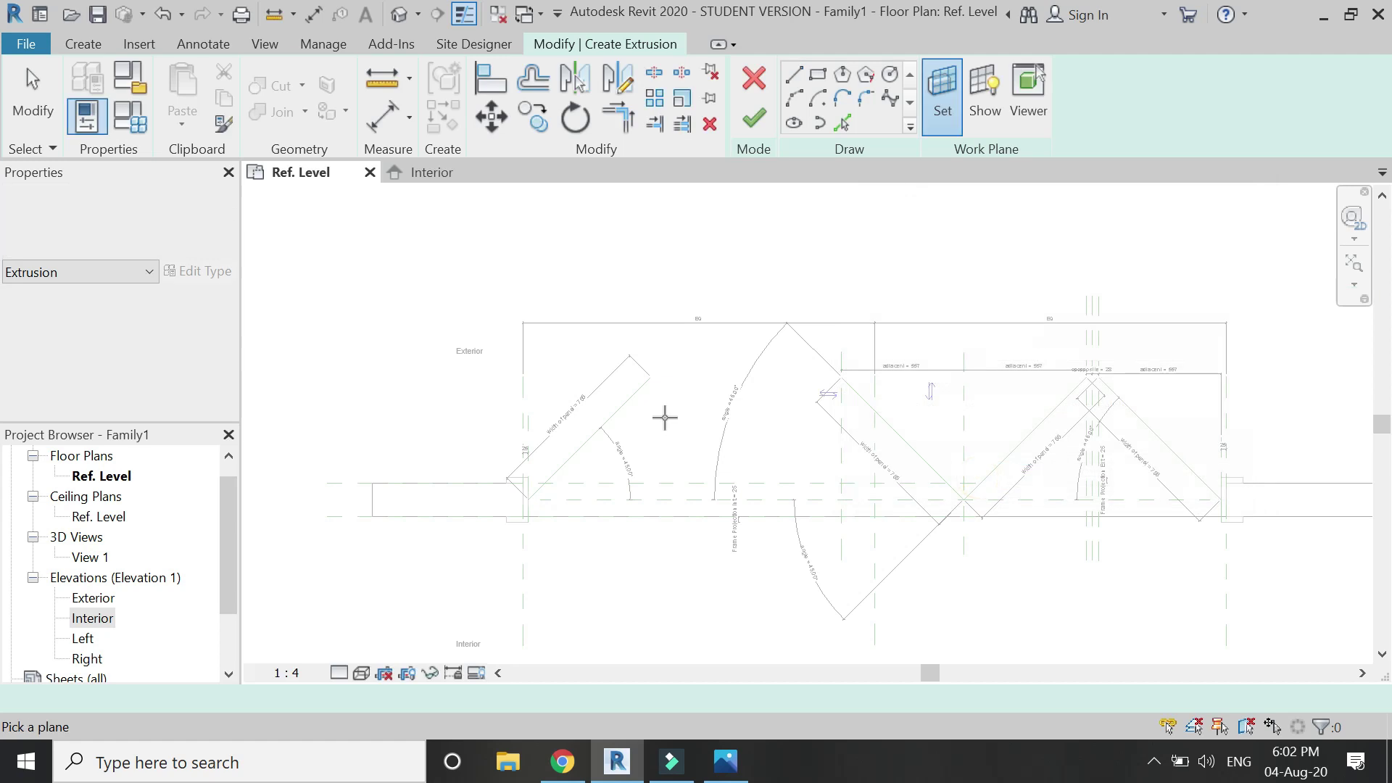
pyautogui.click(631, 396)
# Step: Trace the diagonal reference line into the sketch and offset a copy 40 mm away
pyautogui.click(840, 123)
pyautogui.click(617, 413)
pyautogui.press('o')
pyautogui.press('f')
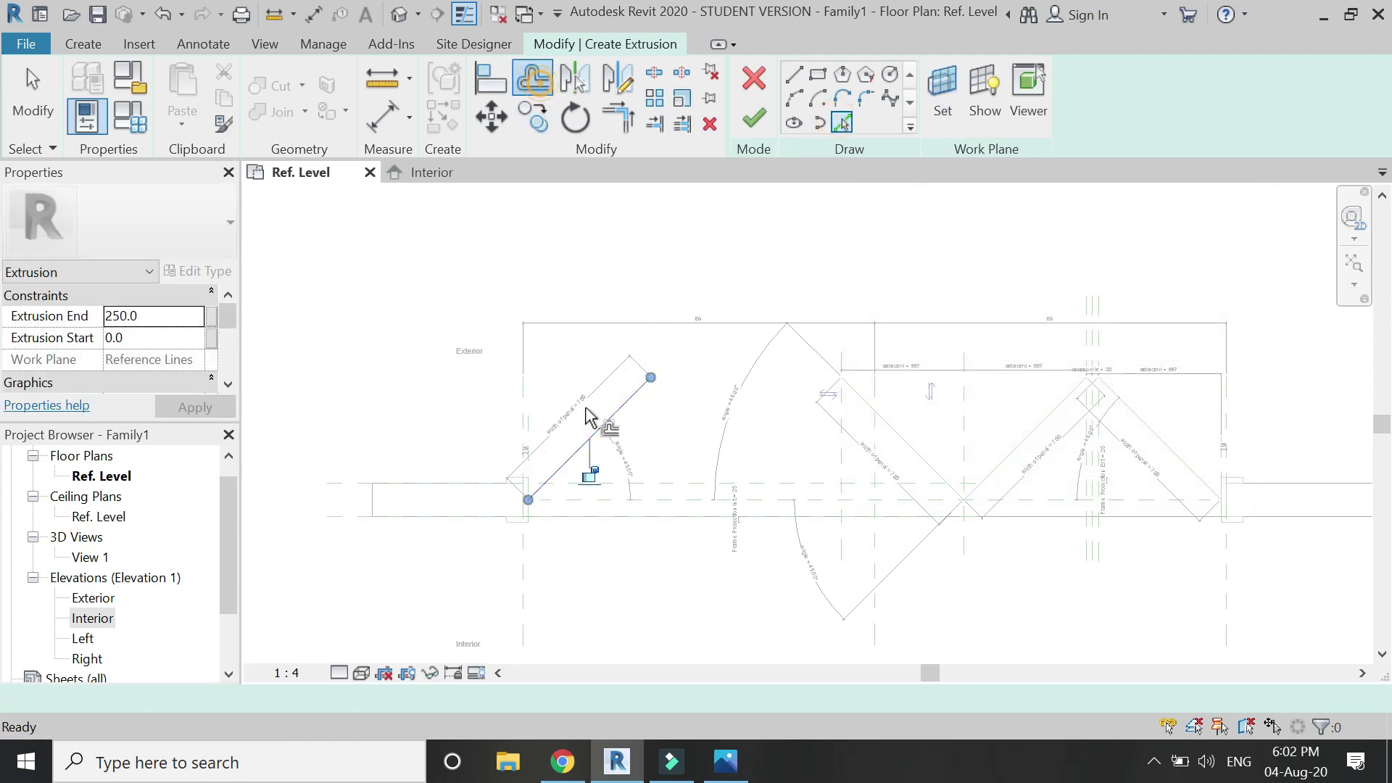
pyautogui.write('40')
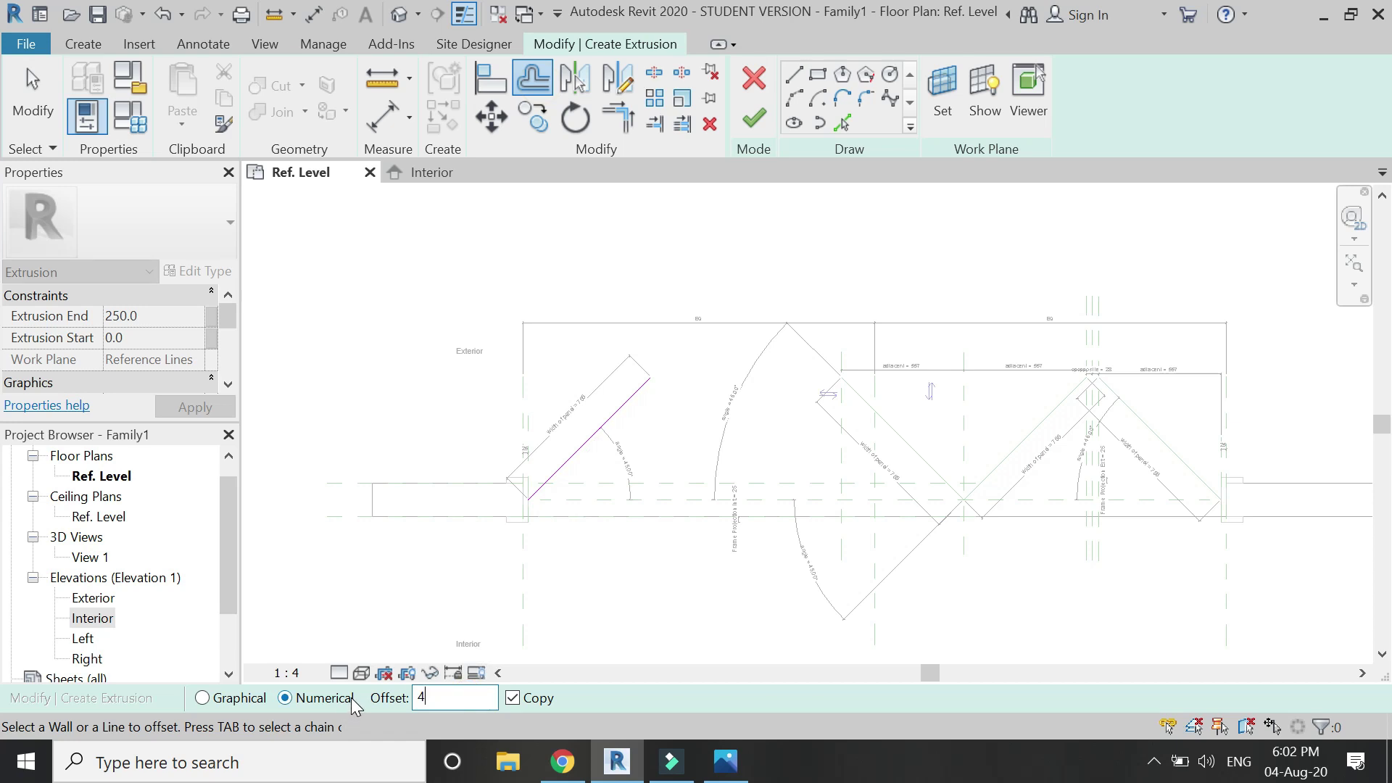
pyautogui.scroll(1, 621, 445)
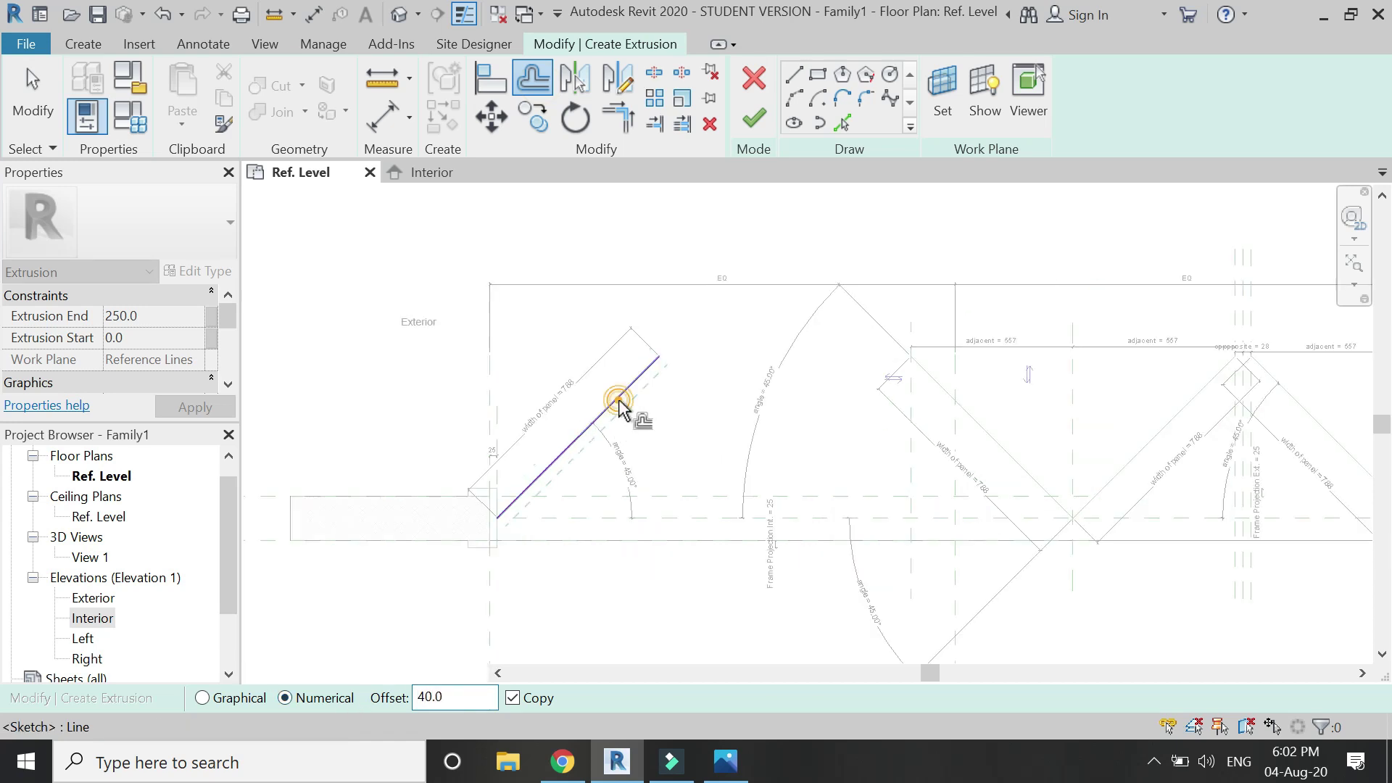
pyautogui.click(616, 406)
# Step: Close the sketch loop, finish the extrusion, and stretch its top taller in the Interior elevation
pyautogui.click(792, 75)
pyautogui.scroll(3, 652, 360)
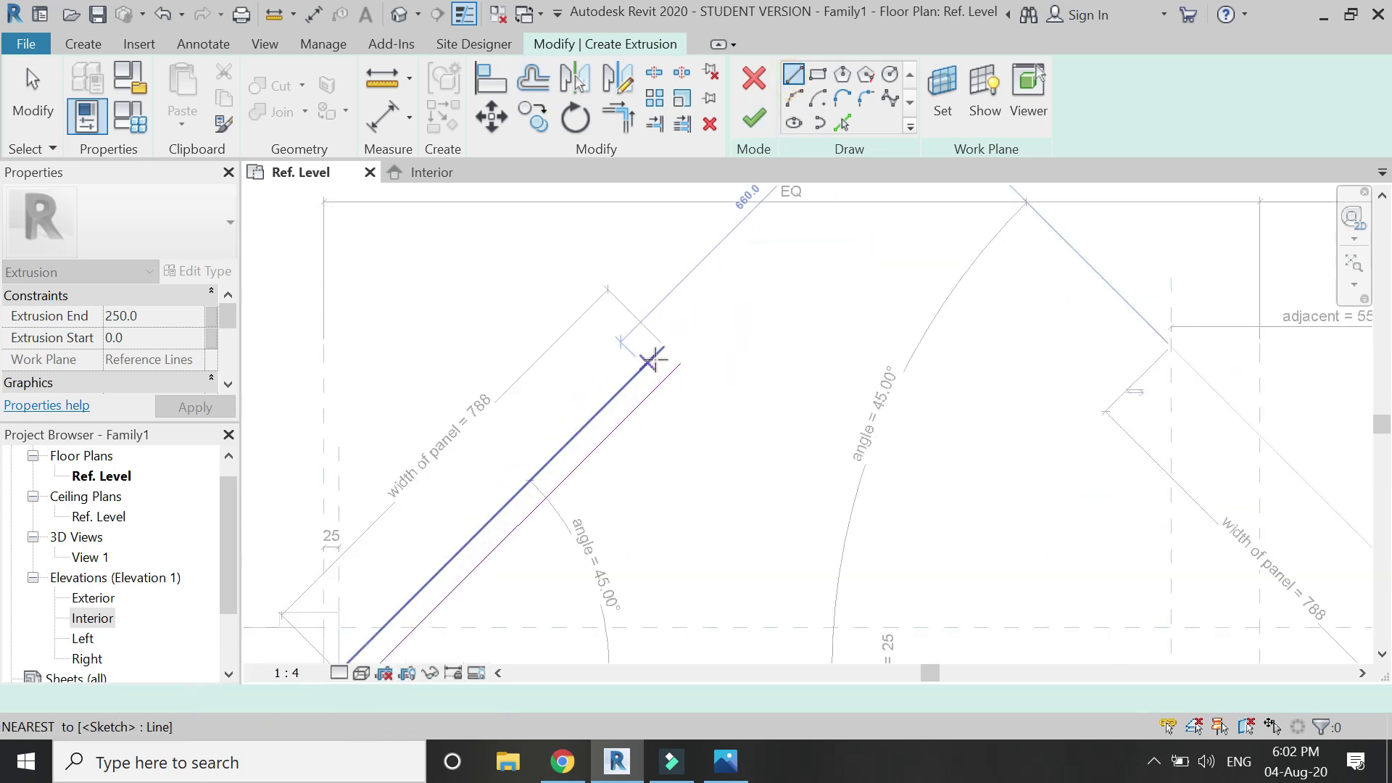
pyautogui.scroll(-3, 553, 488)
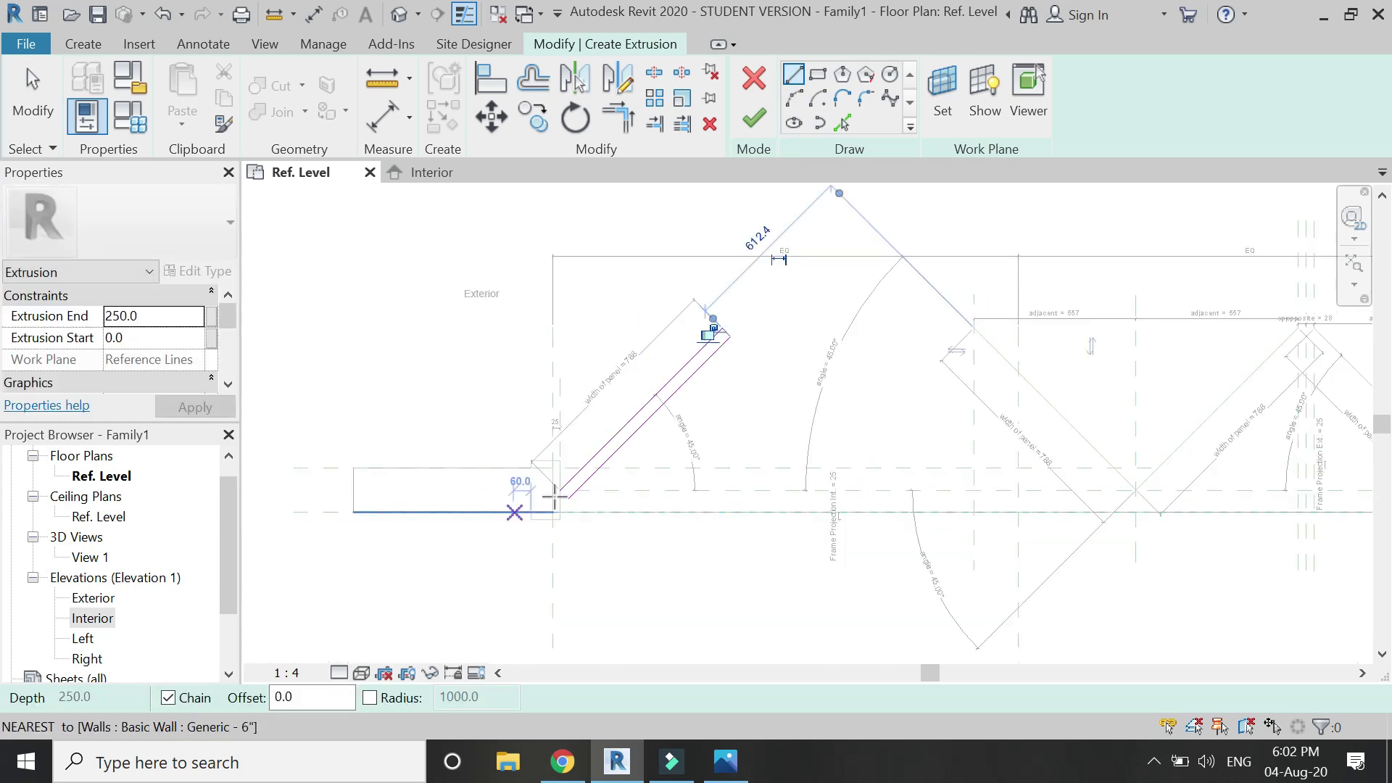
pyautogui.scroll(5, 562, 488)
pyautogui.click(559, 475)
pyautogui.click(597, 507)
pyautogui.scroll(-5, 551, 508)
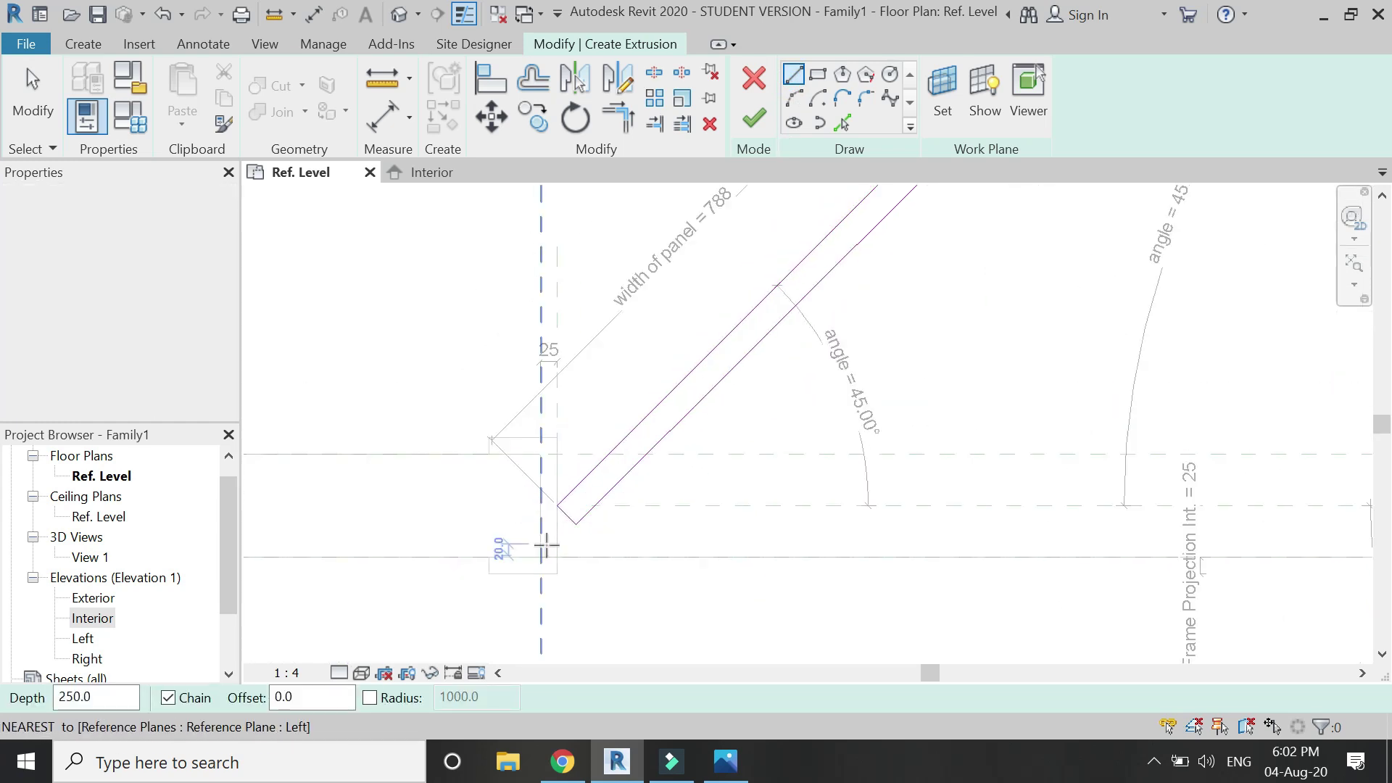
pyautogui.press('Escape')
pyautogui.press('Escape')
pyautogui.scroll(-2, 537, 489)
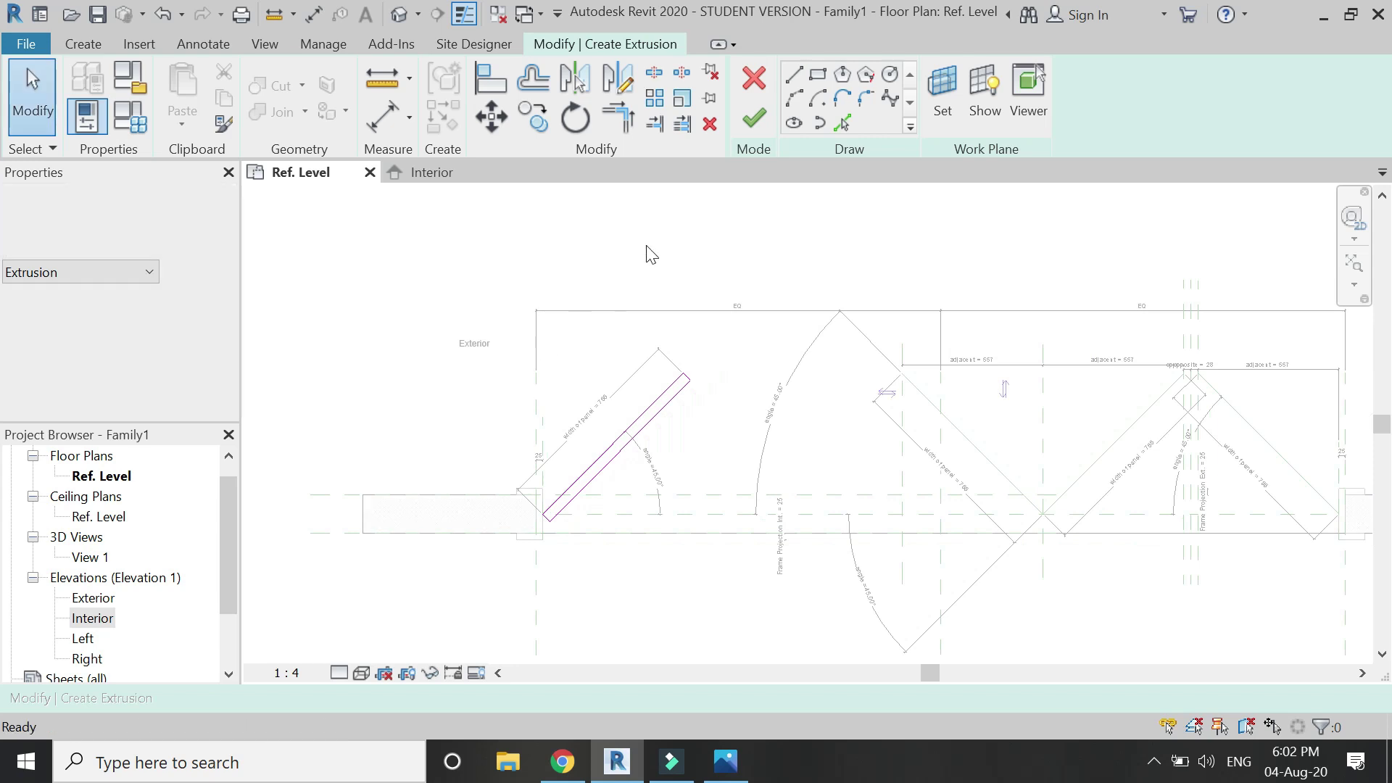
pyautogui.click(753, 118)
pyautogui.click(420, 172)
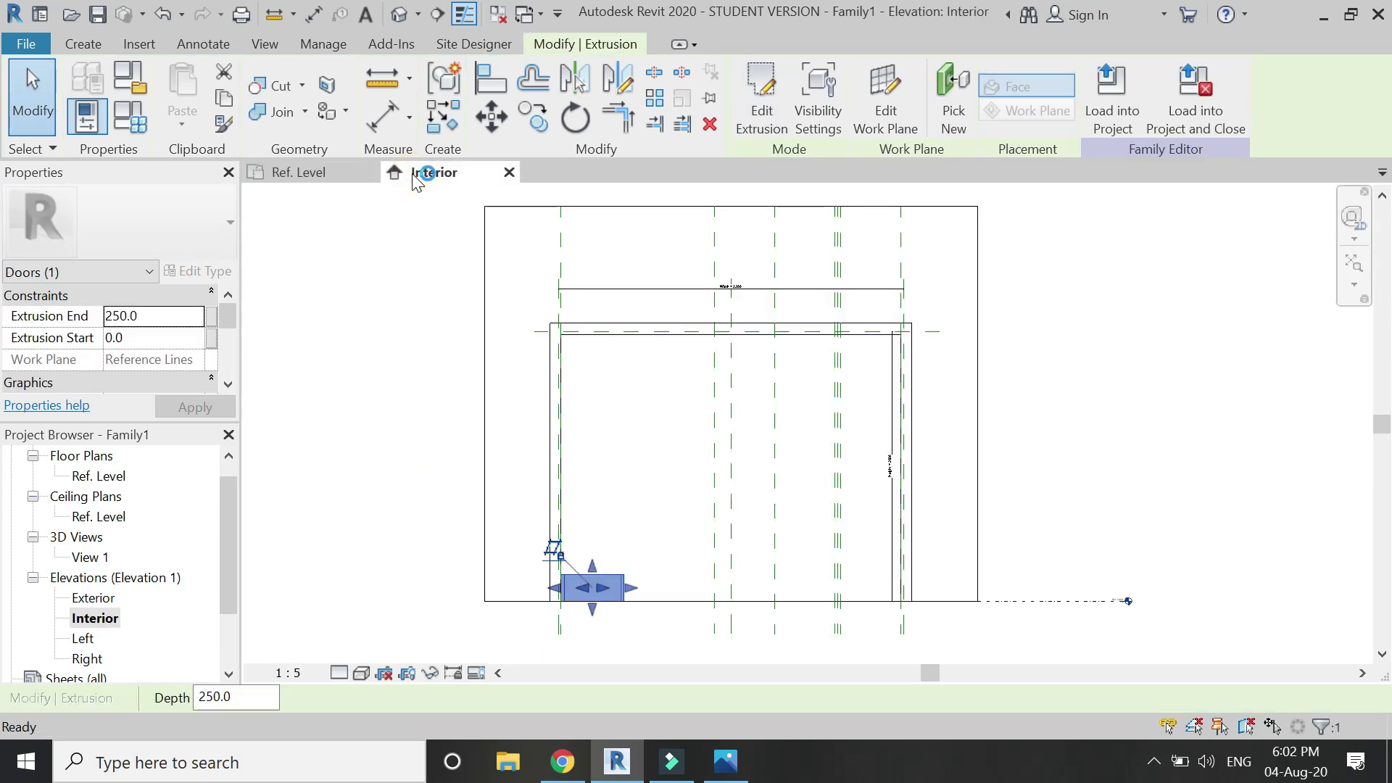
pyautogui.moveTo(592, 565); pyautogui.dragTo(621, 334)
# Step: Draw a horizontal reference plane across the Interior elevation near the door head
pyautogui.click(591, 308)
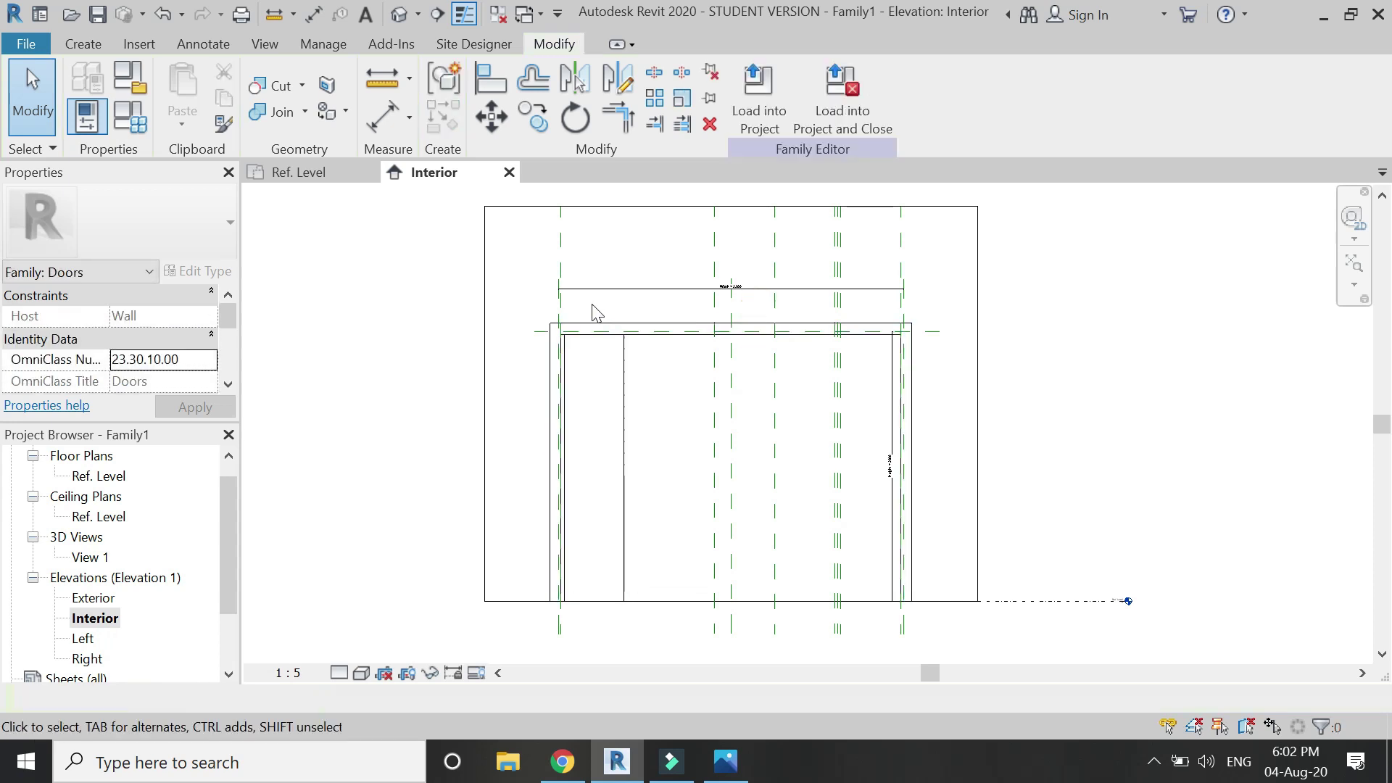
pyautogui.scroll(2, 590, 304)
pyautogui.press('p')
pyautogui.scroll(2, 506, 361)
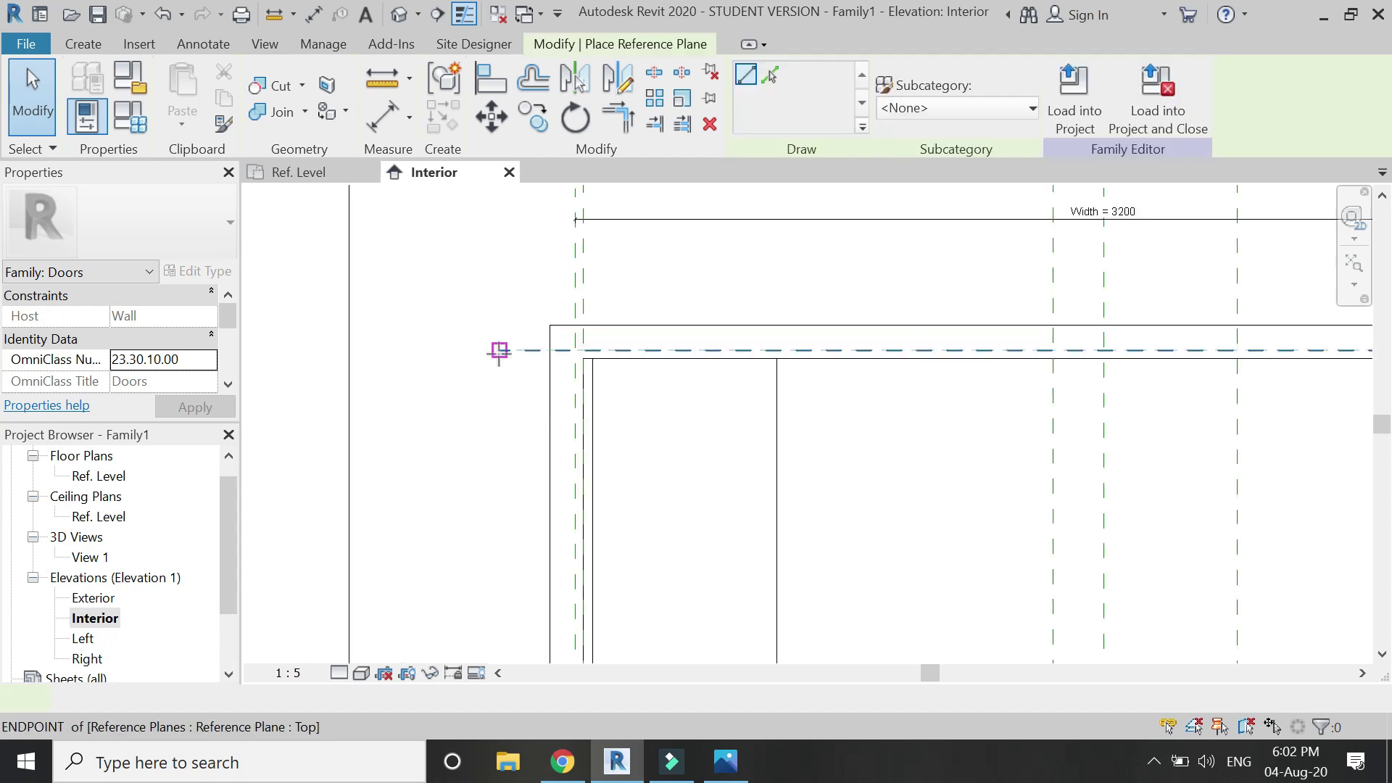
pyautogui.scroll(-2, 505, 363)
pyautogui.click(506, 363)
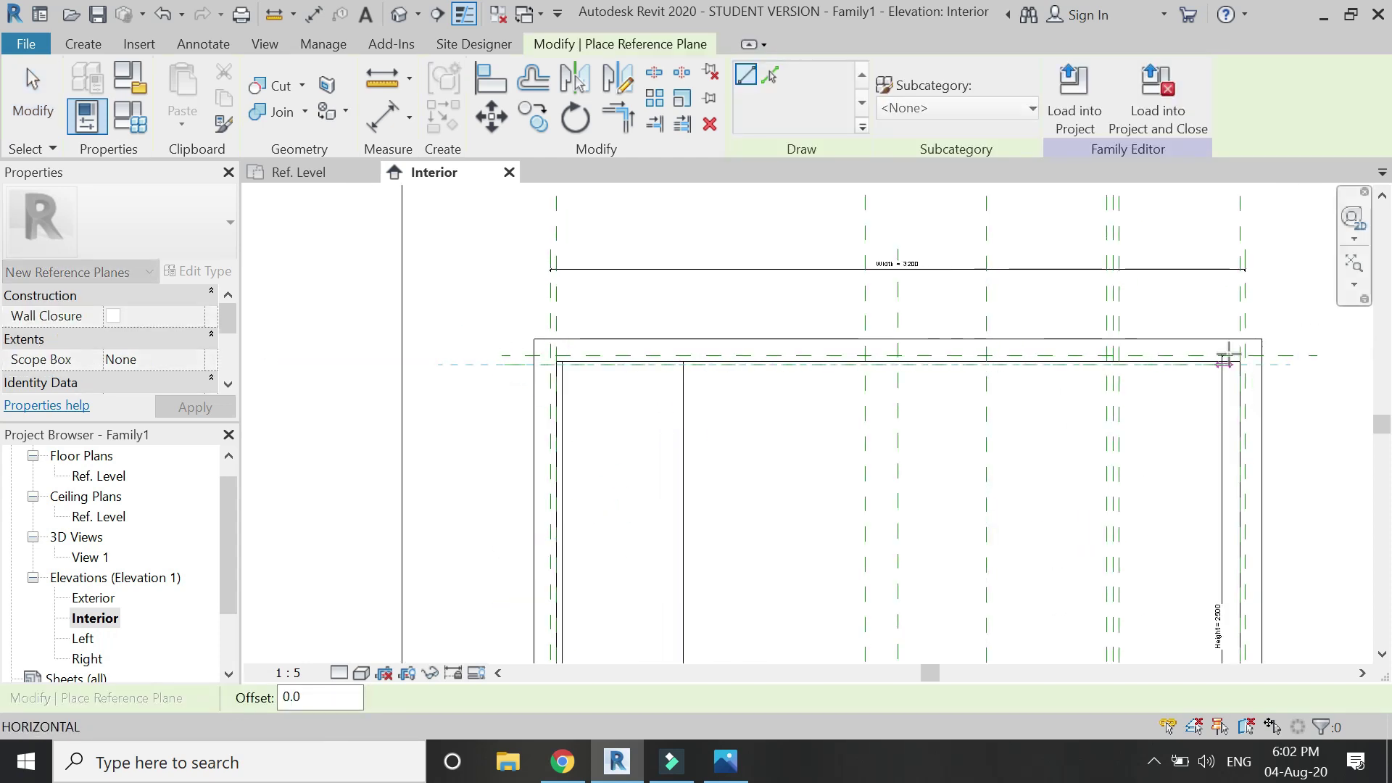
pyautogui.click(1321, 364)
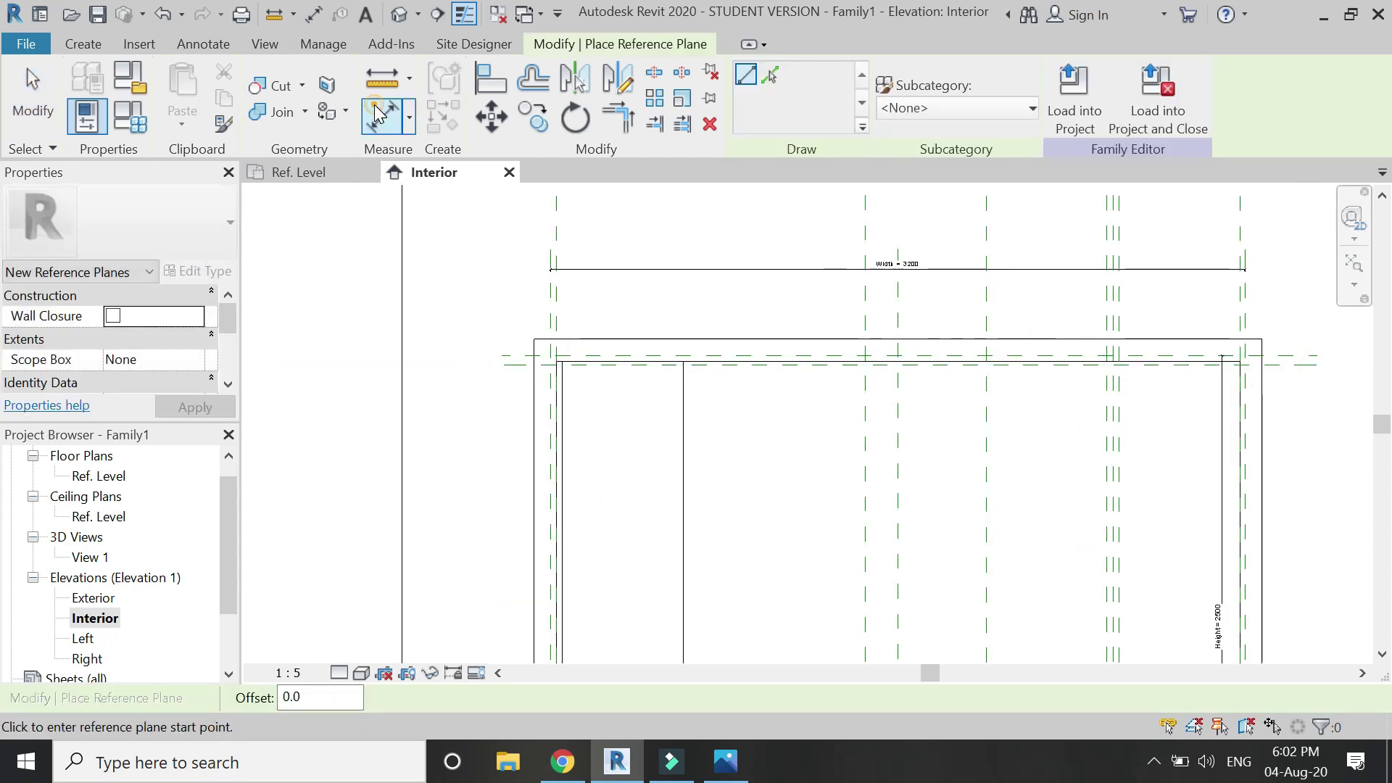
# Step: Dimension the new plane from the top plane and set the spacing to 25
pyautogui.press('d')
pyautogui.press('i')
pyautogui.scroll(2, 508, 362)
pyautogui.scroll(2, 526, 377)
pyautogui.click(410, 463)
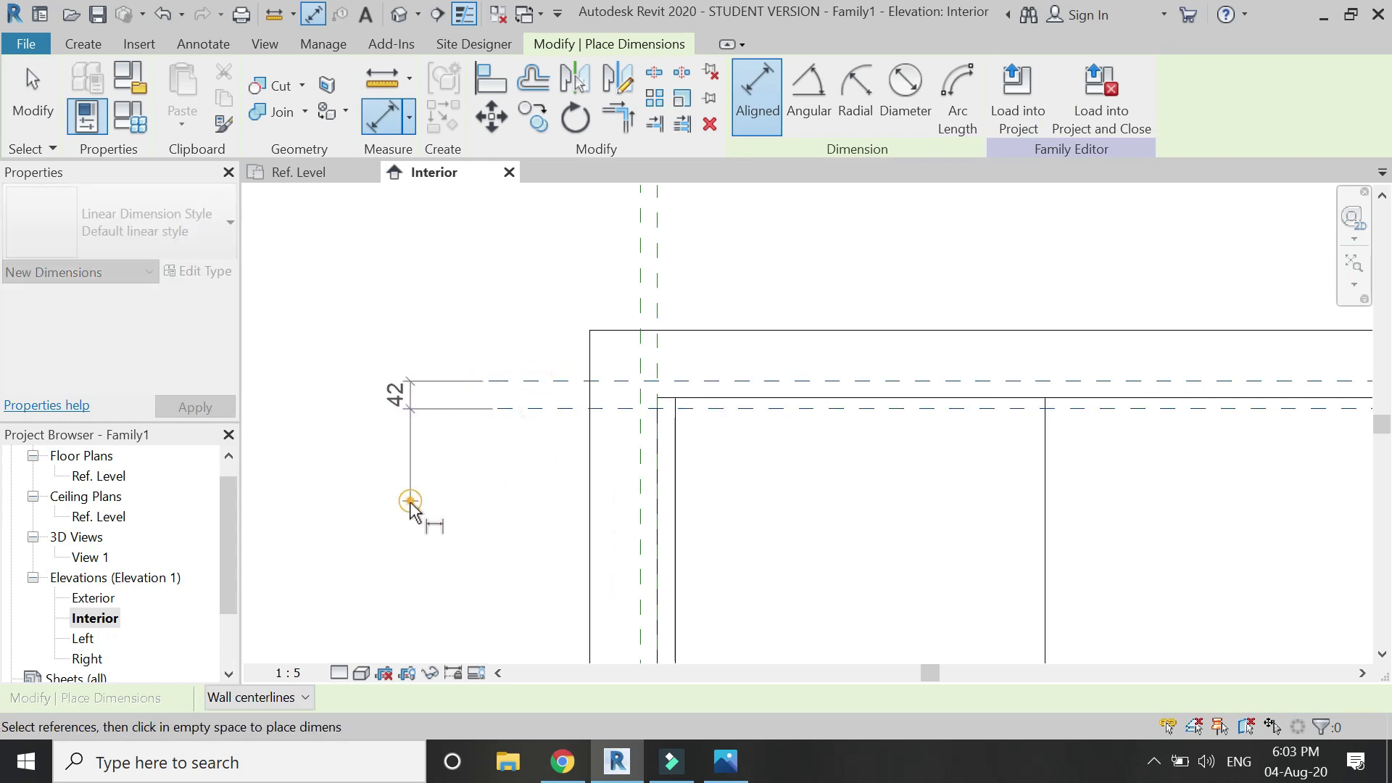
pyautogui.press('Escape')
pyautogui.press('Escape')
pyautogui.click(553, 409)
pyautogui.click(400, 394)
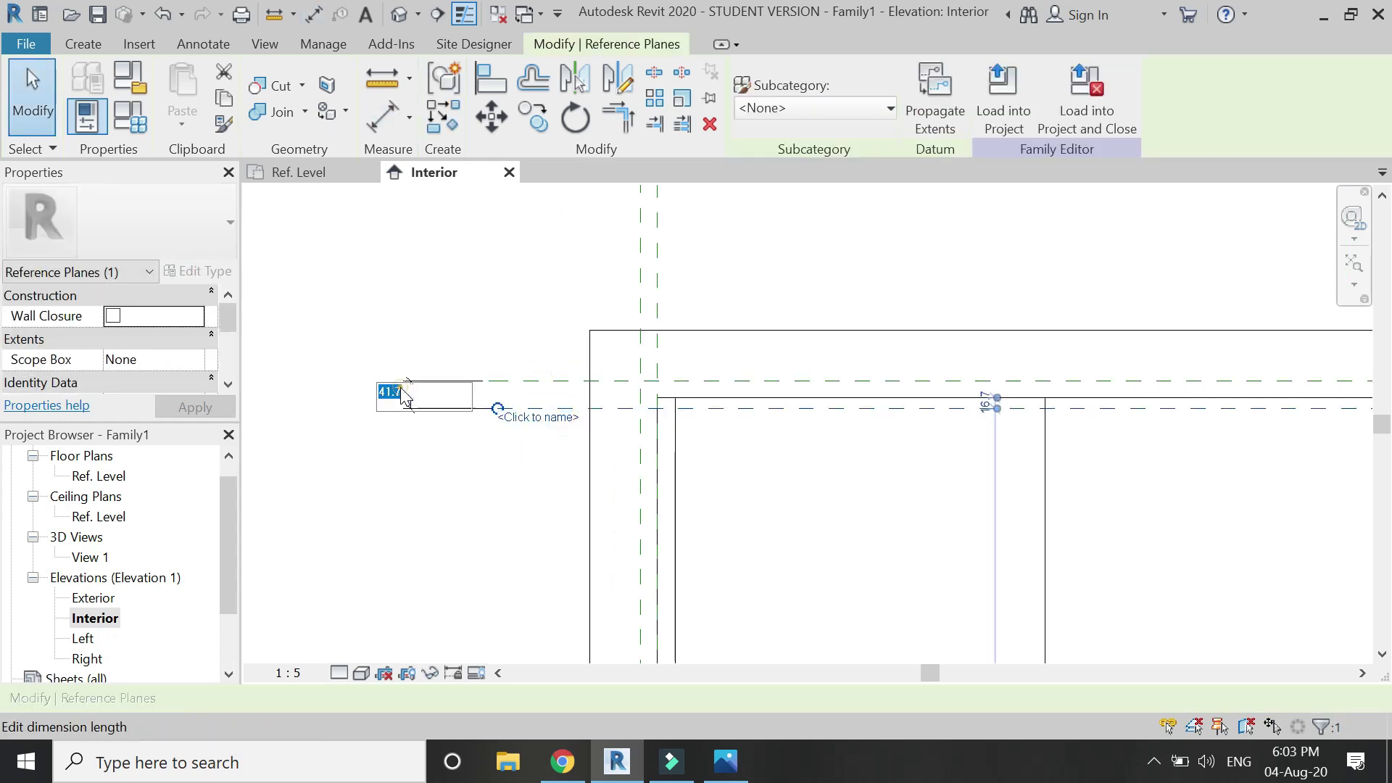
pyautogui.press('Return')
pyautogui.click(426, 446)
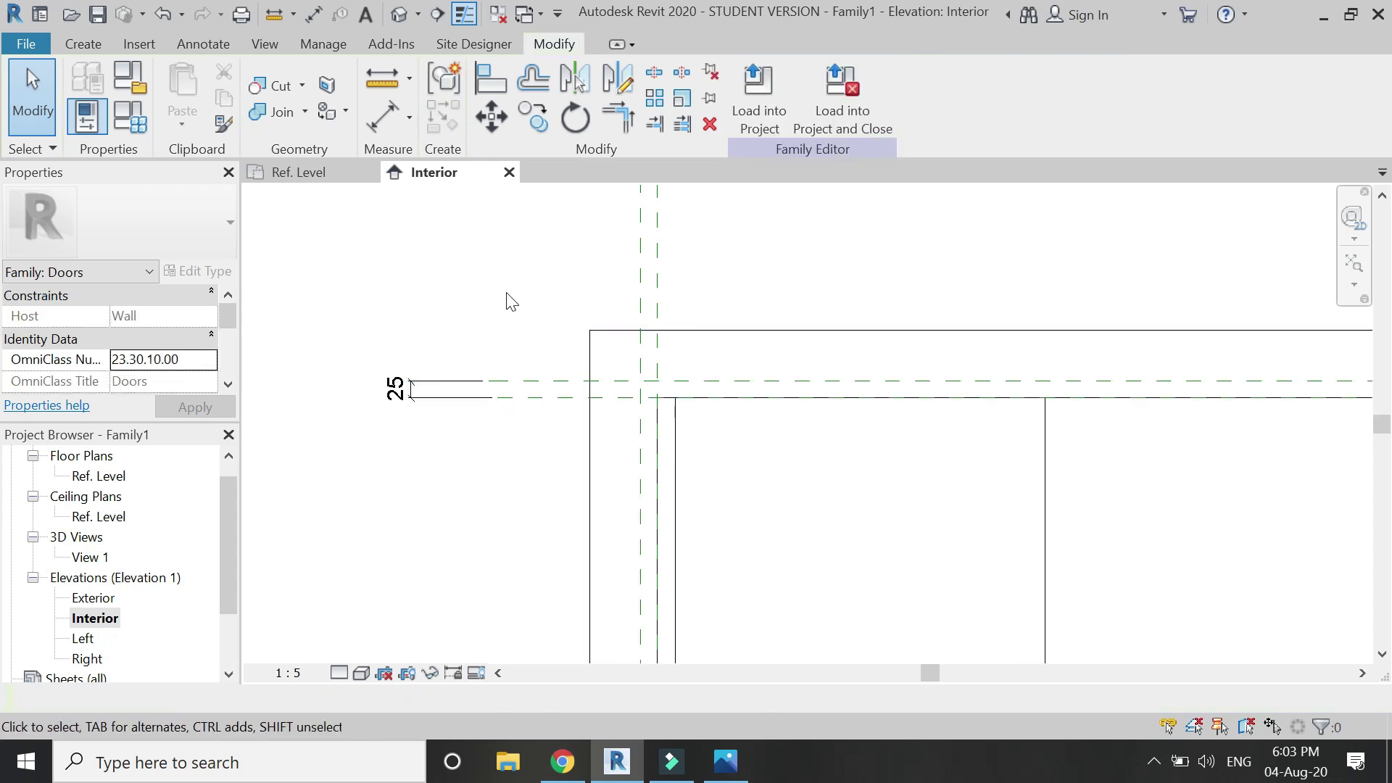
pyautogui.click(400, 384)
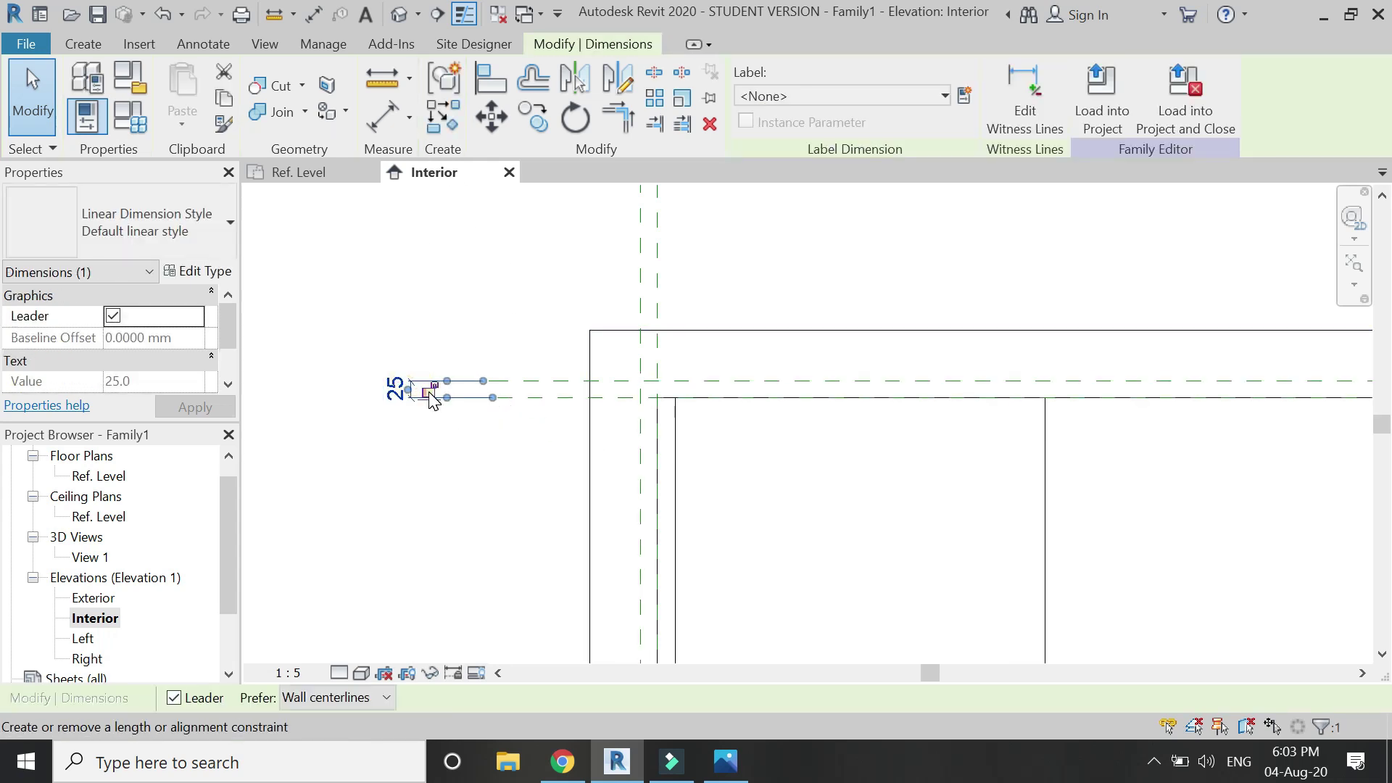
pyautogui.click(528, 342)
# Step: Align and lock the panel extrusion's top to the new reference plane
pyautogui.scroll(-2, 528, 342)
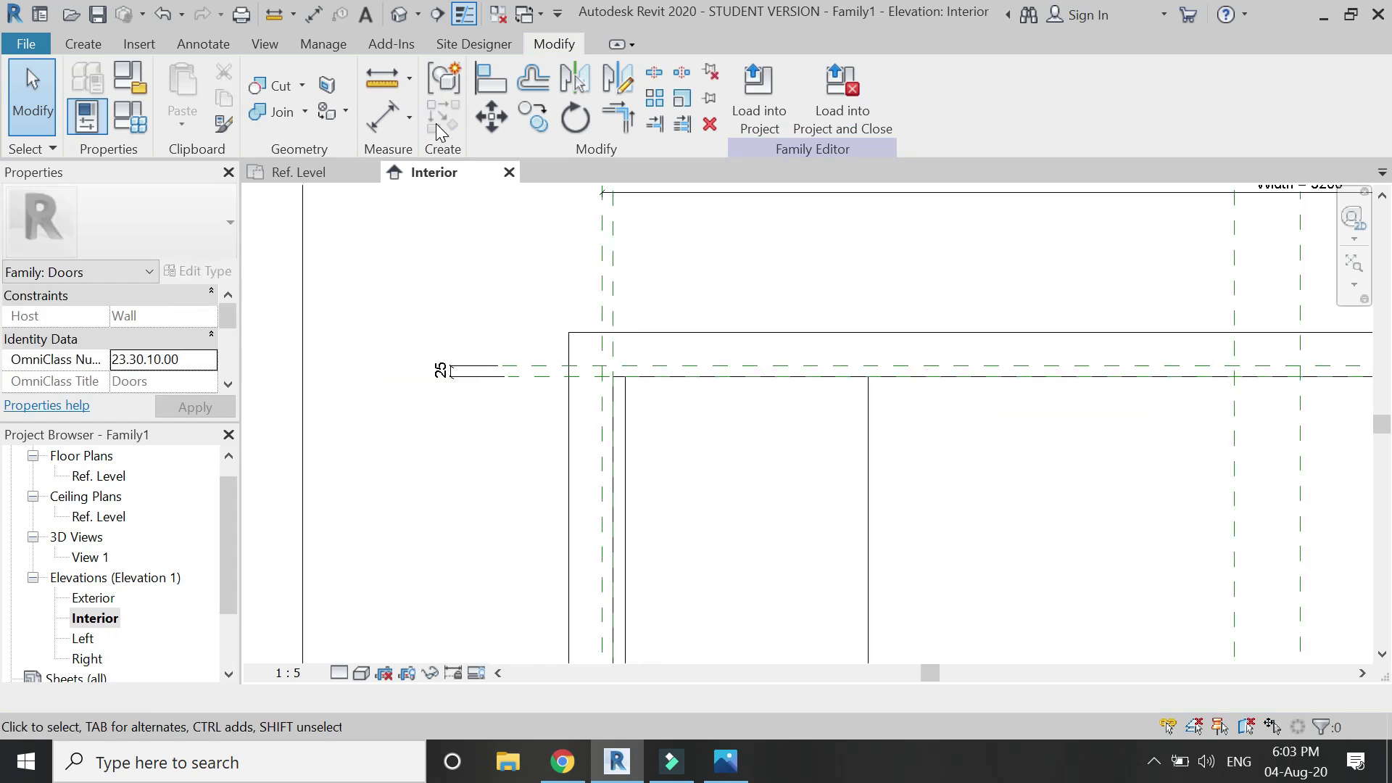
pyautogui.click(486, 90)
pyautogui.click(543, 375)
pyautogui.click(946, 379)
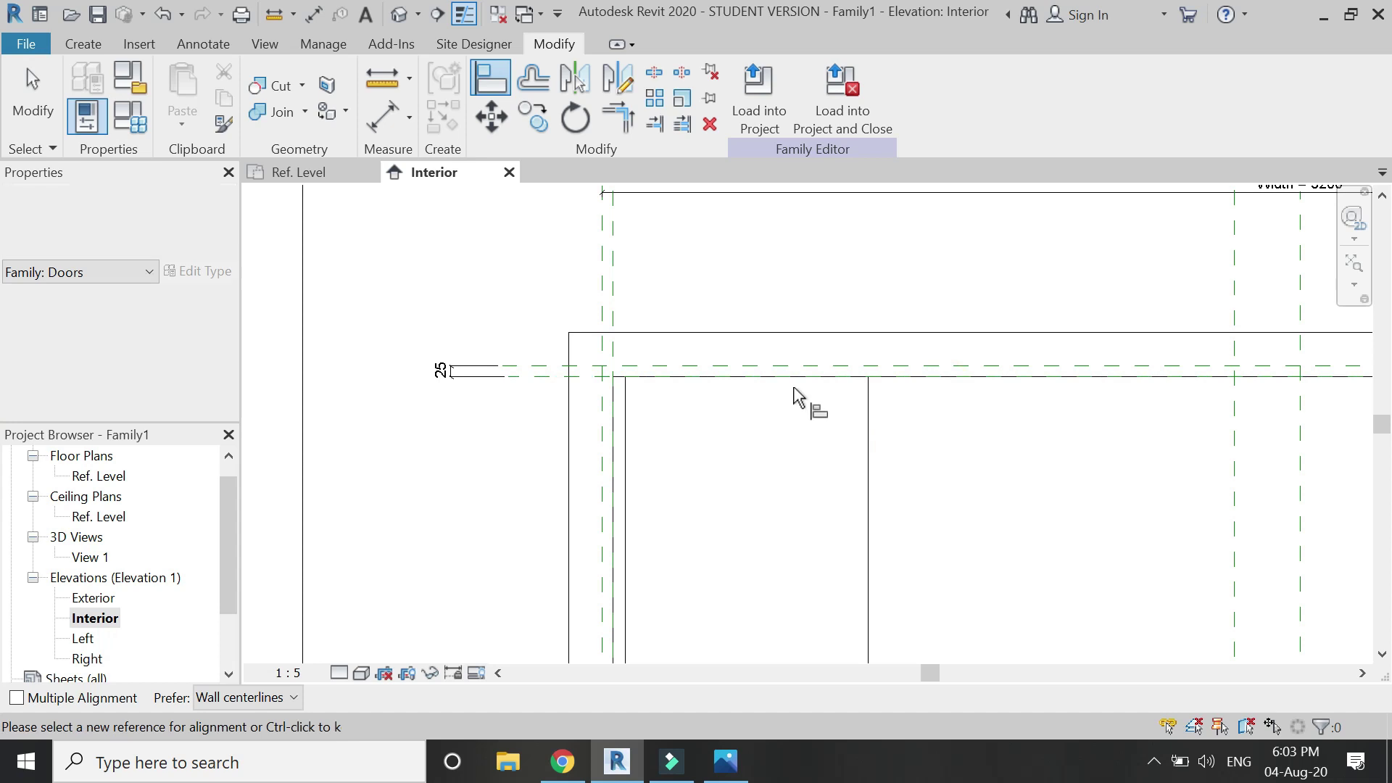
pyautogui.press('Escape')
pyautogui.moveTo(554, 305); pyautogui.dragTo(498, 319, button='middle')
pyautogui.scroll(-4, 497, 319)
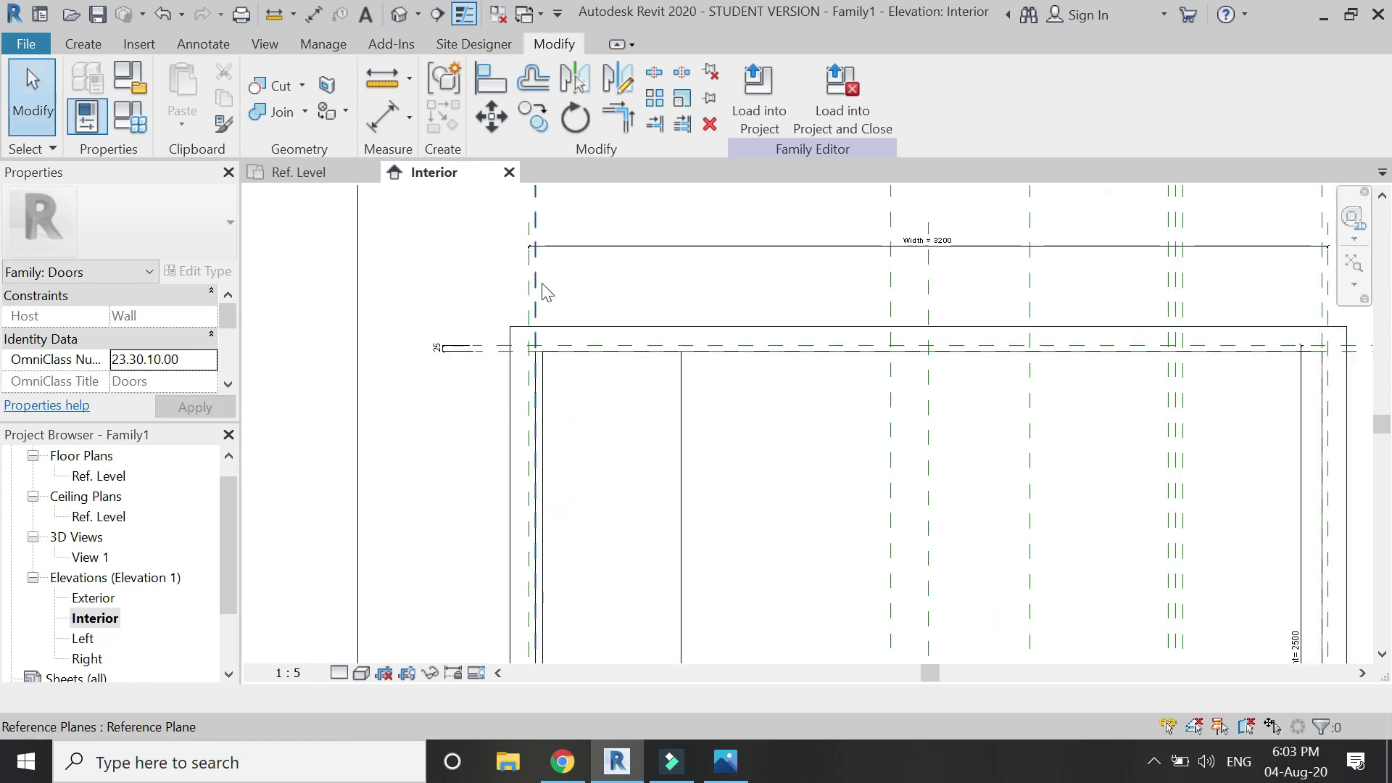
pyautogui.click(300, 174)
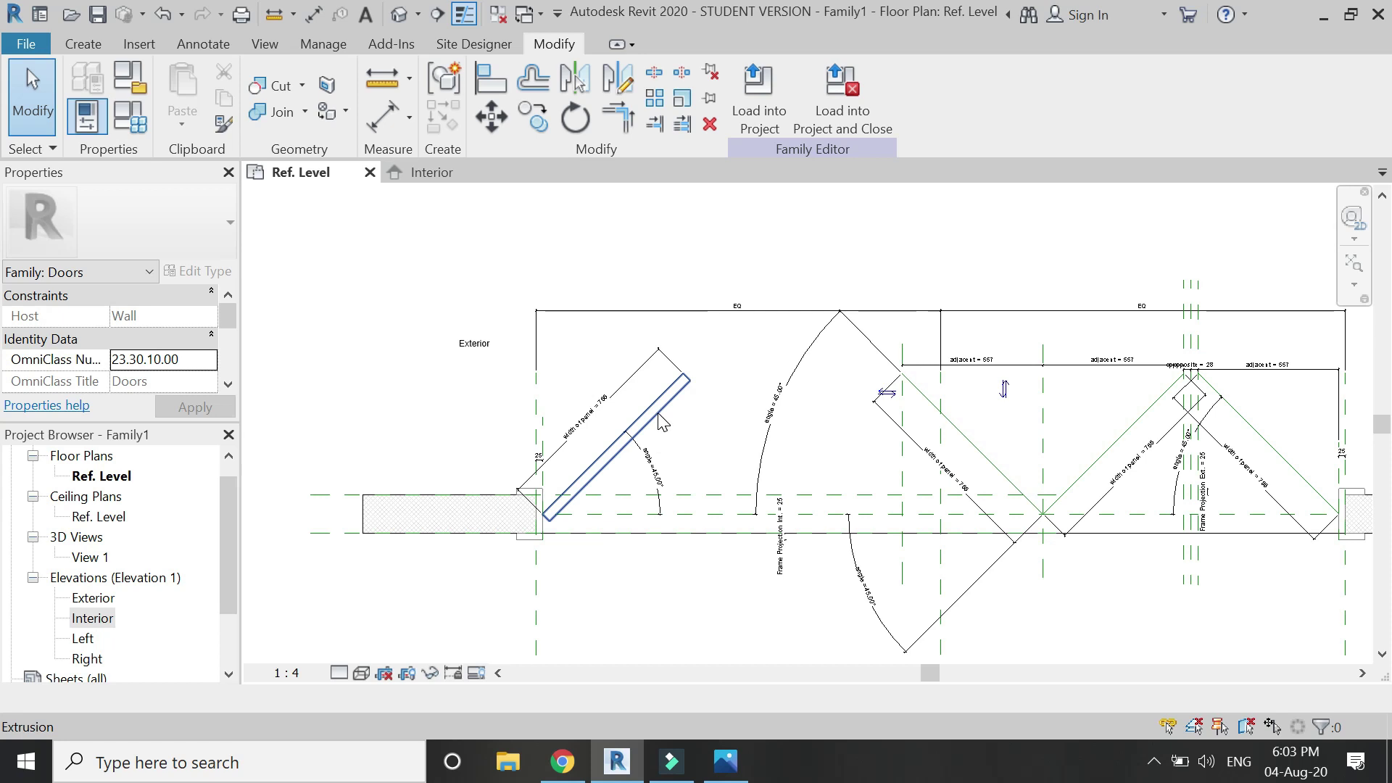
# Step: Start a new extrusion with the panel reference line as its work plane
pyautogui.click(82, 45)
pyautogui.click(188, 78)
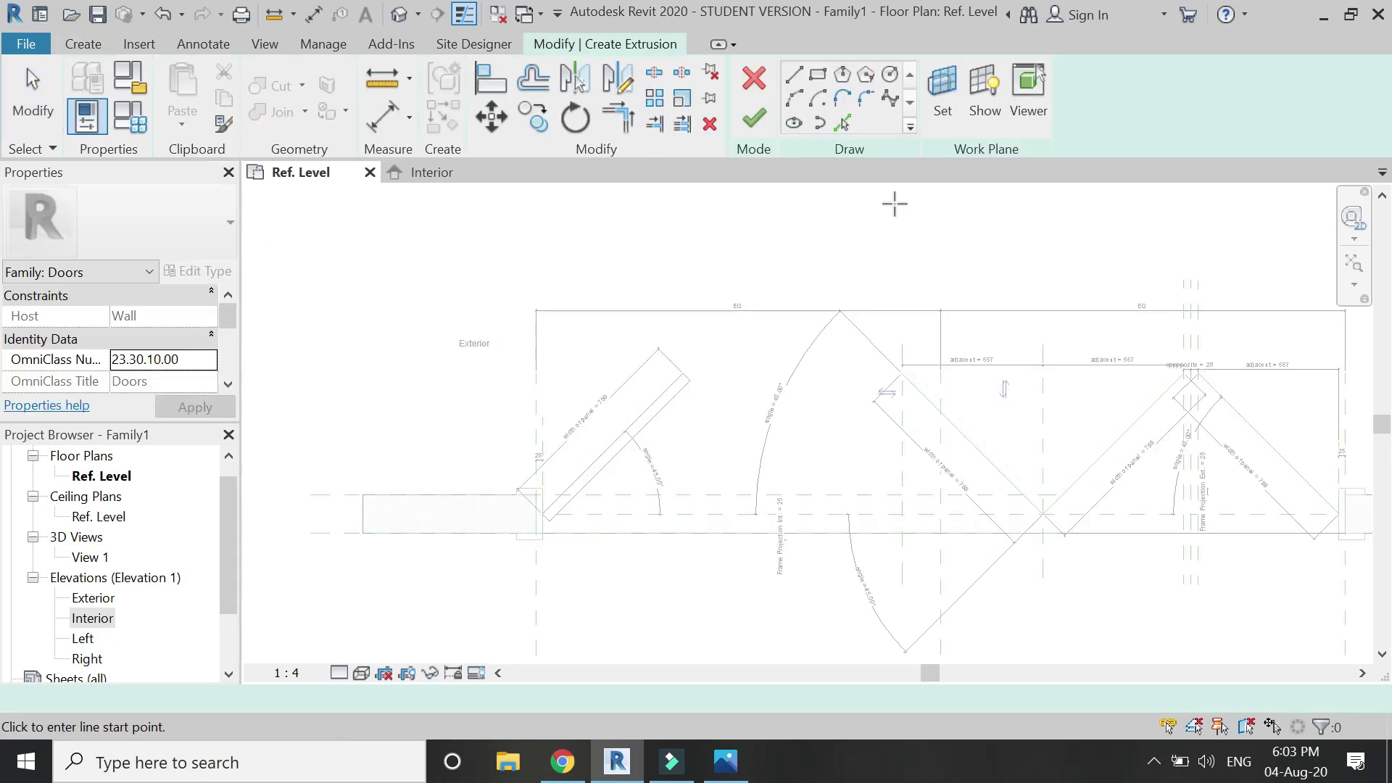
pyautogui.click(942, 98)
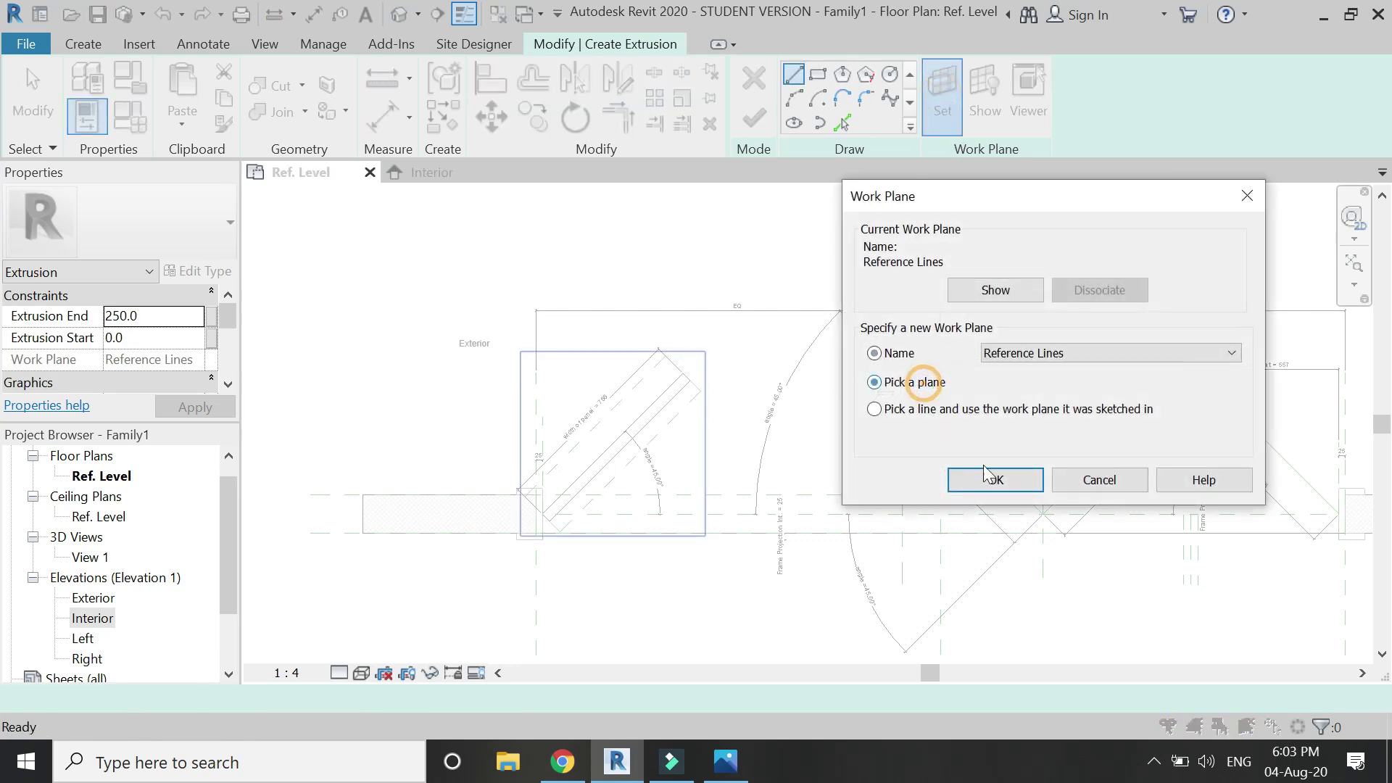
pyautogui.click(984, 473)
pyautogui.scroll(5, 802, 450)
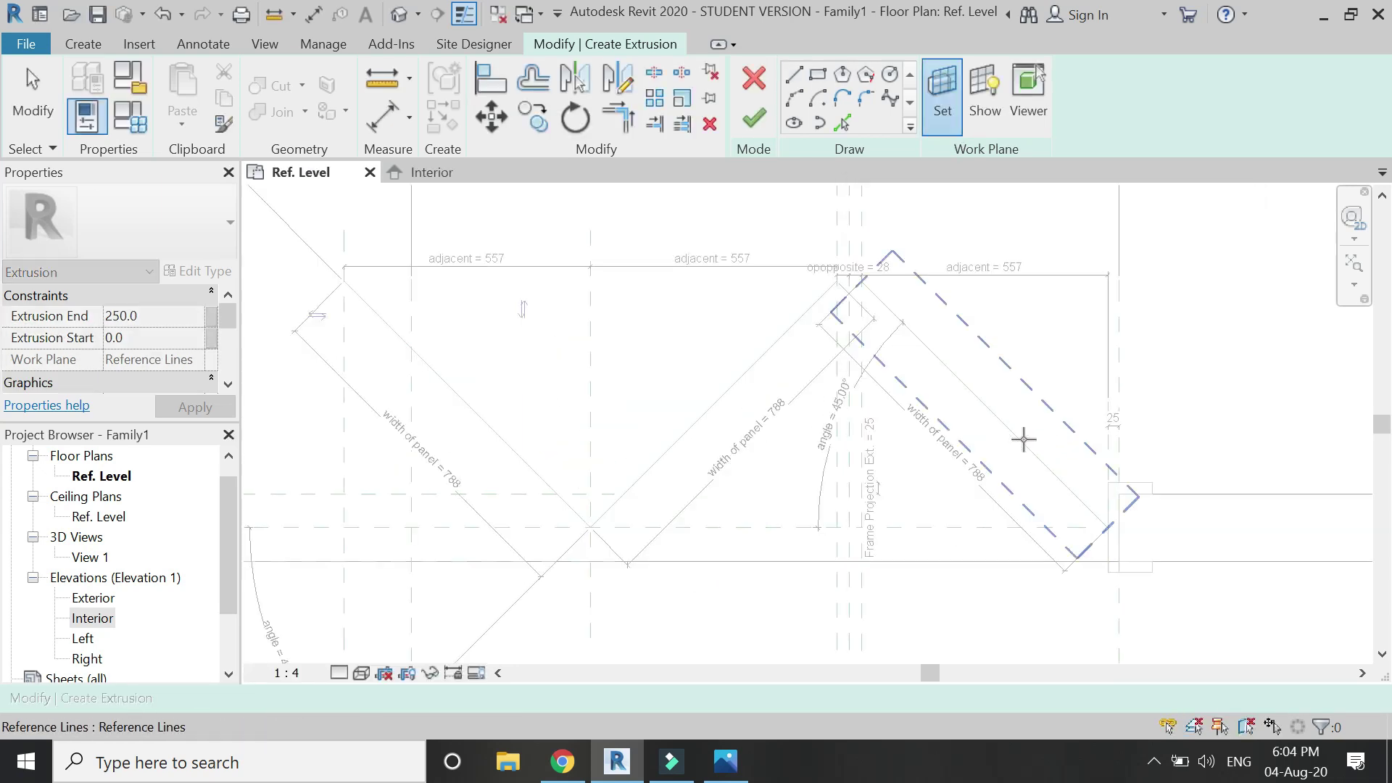
pyautogui.click(1020, 435)
# Step: Sketch the panel from the reference line, offset 40, close the ends, and finish the extrusion
pyautogui.click(842, 123)
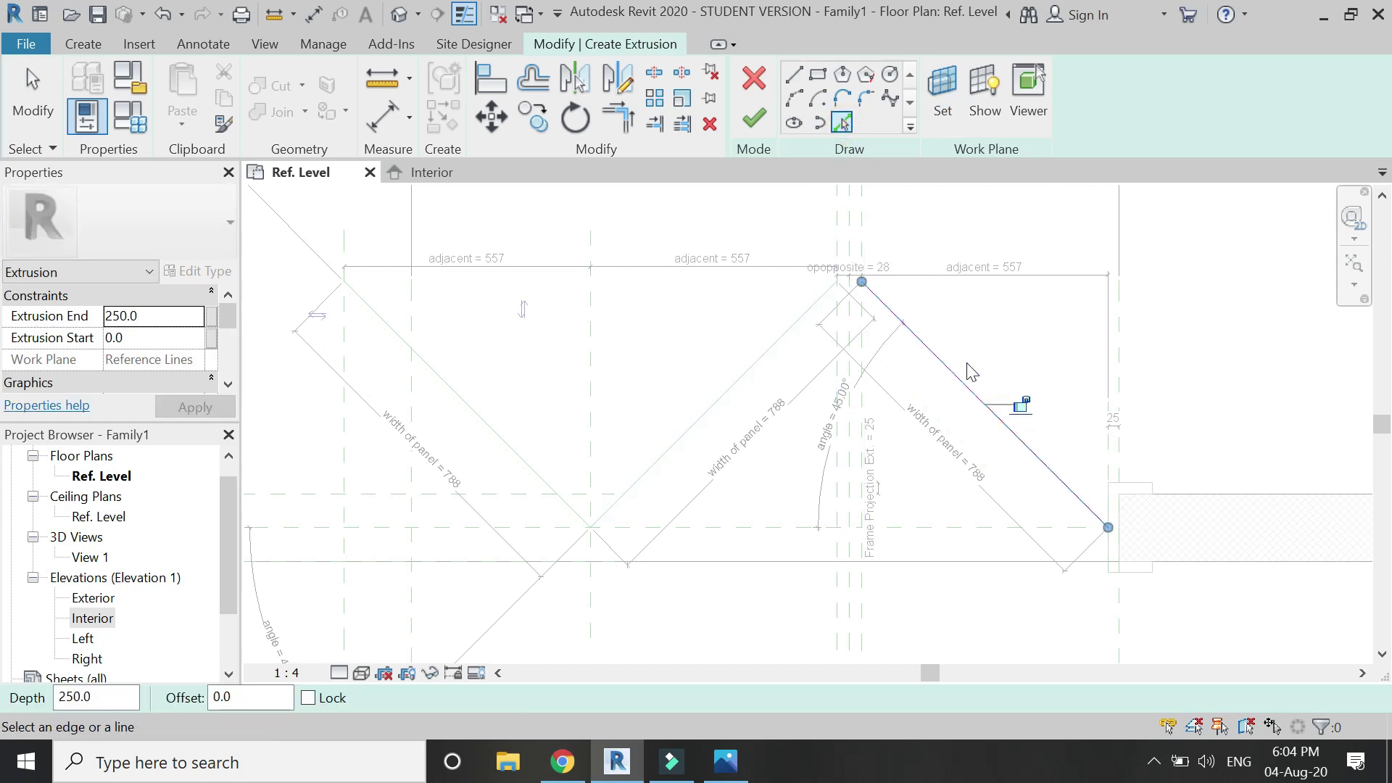
pyautogui.click(537, 87)
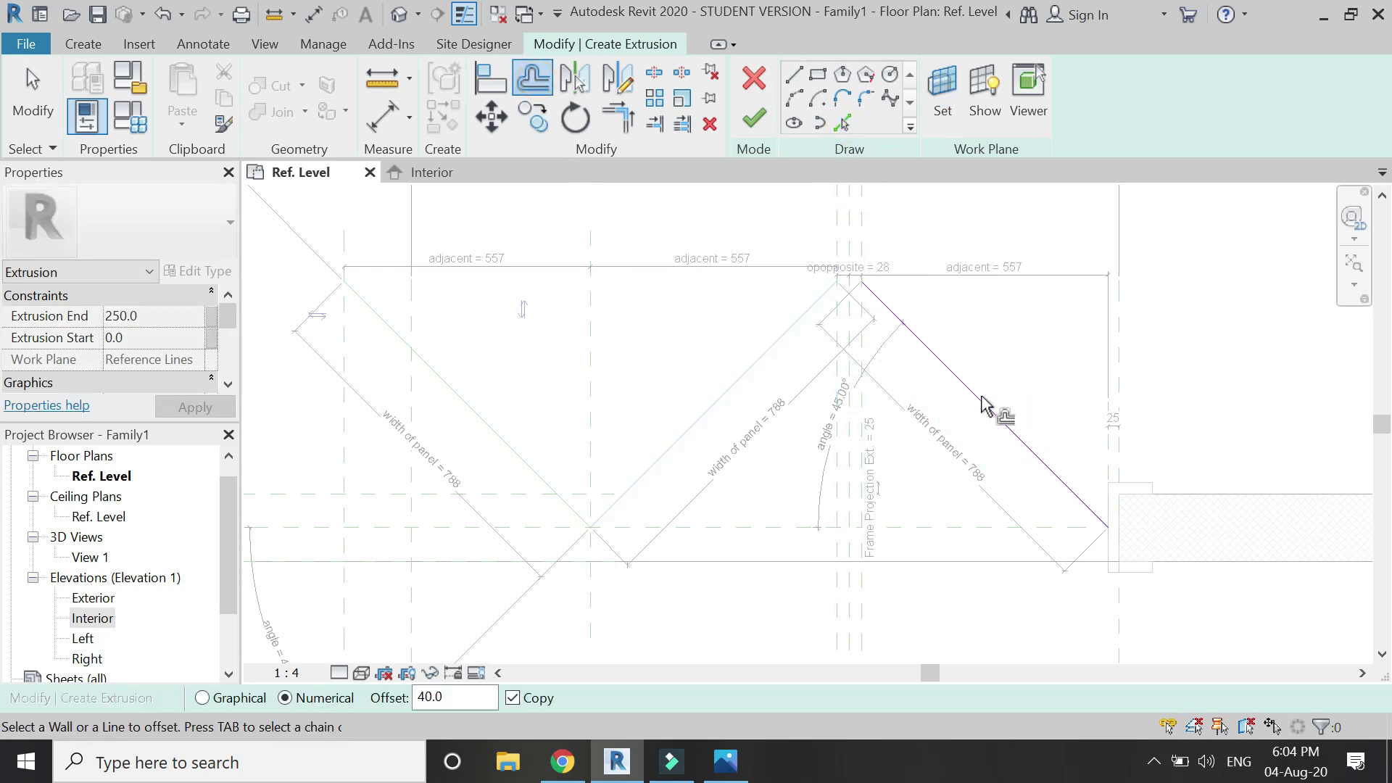
pyautogui.click(972, 402)
pyautogui.click(794, 74)
pyautogui.scroll(3, 855, 274)
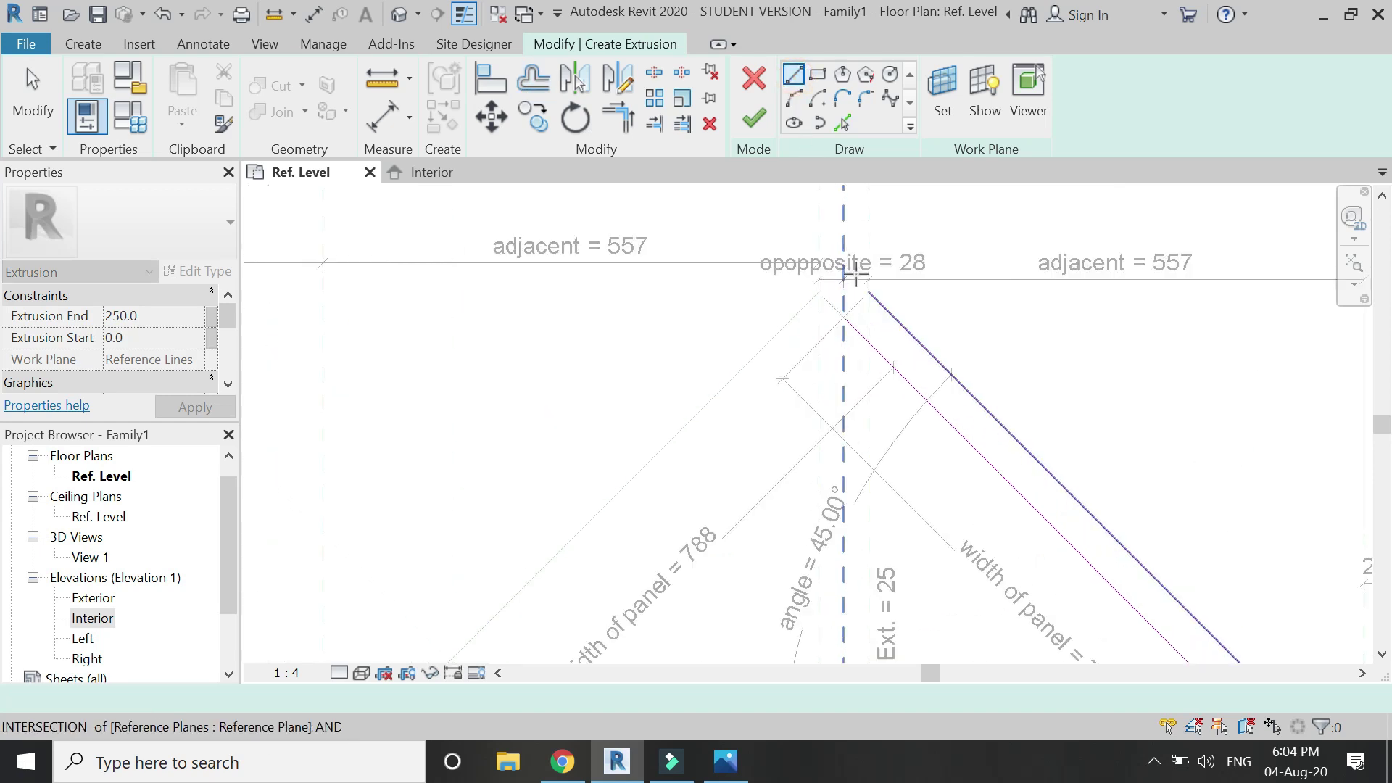
pyautogui.click(844, 325)
pyautogui.scroll(-3, 808, 357)
pyautogui.scroll(4, 1078, 569)
pyautogui.click(1021, 526)
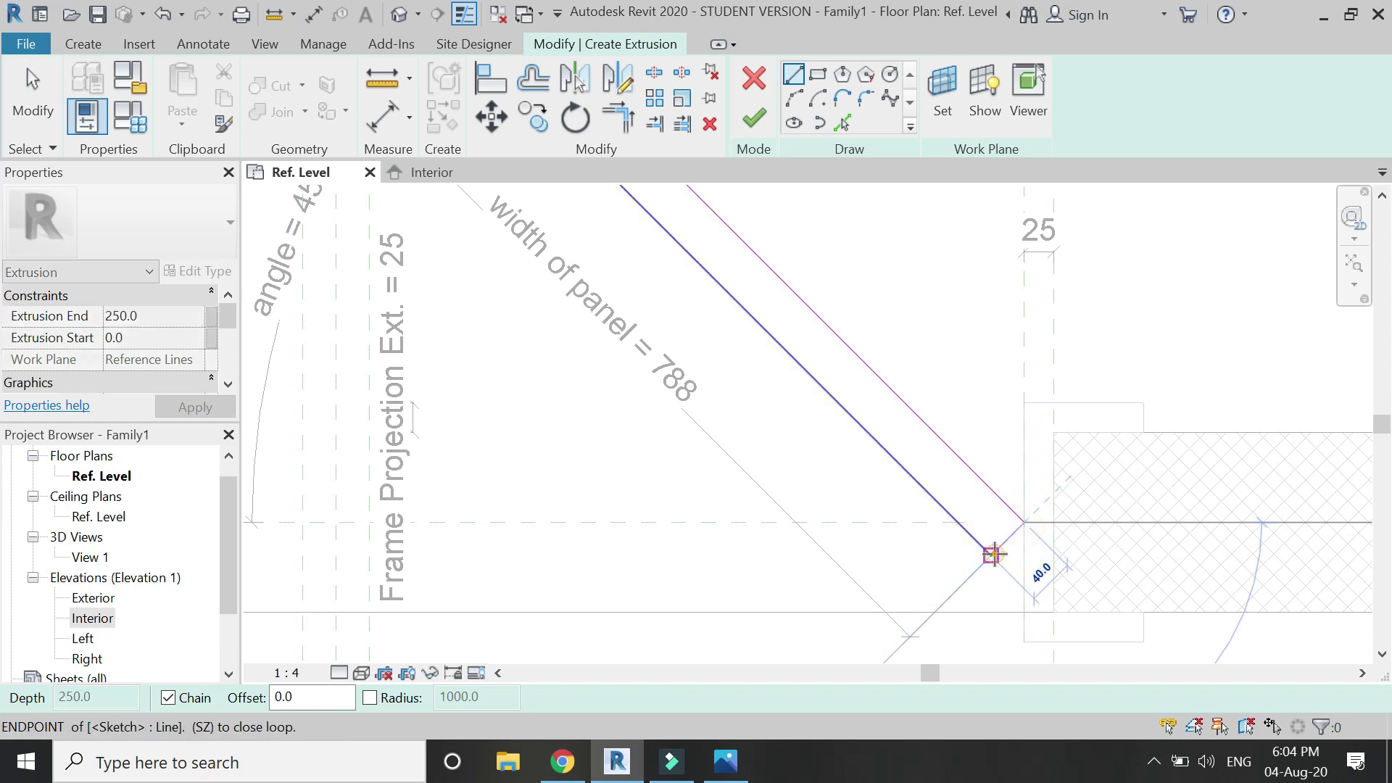
pyautogui.scroll(-5, 1036, 523)
pyautogui.press('Escape')
pyautogui.press('Escape')
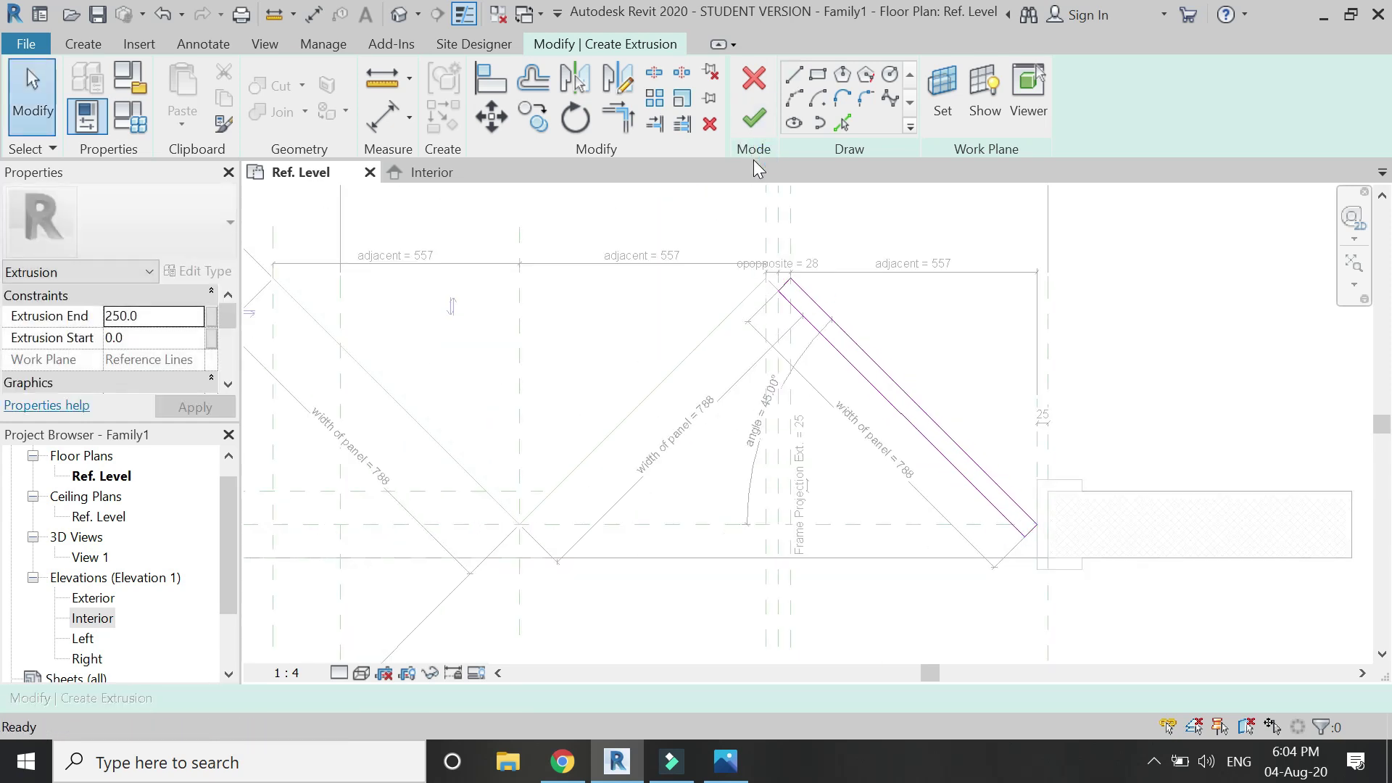
pyautogui.click(754, 117)
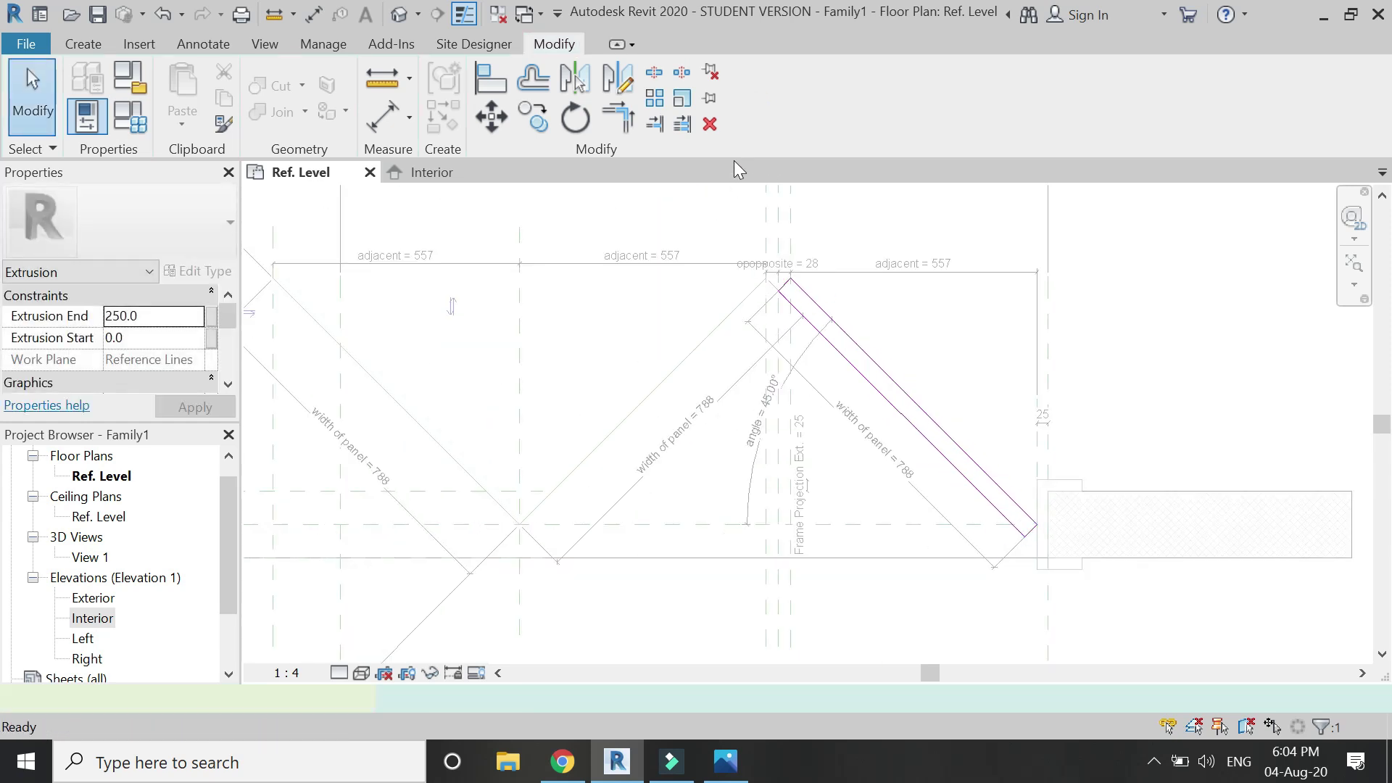
# Step: Stretch the new panel up to the top reference line in Interior elevation
pyautogui.click(455, 172)
pyautogui.scroll(-3, 866, 501)
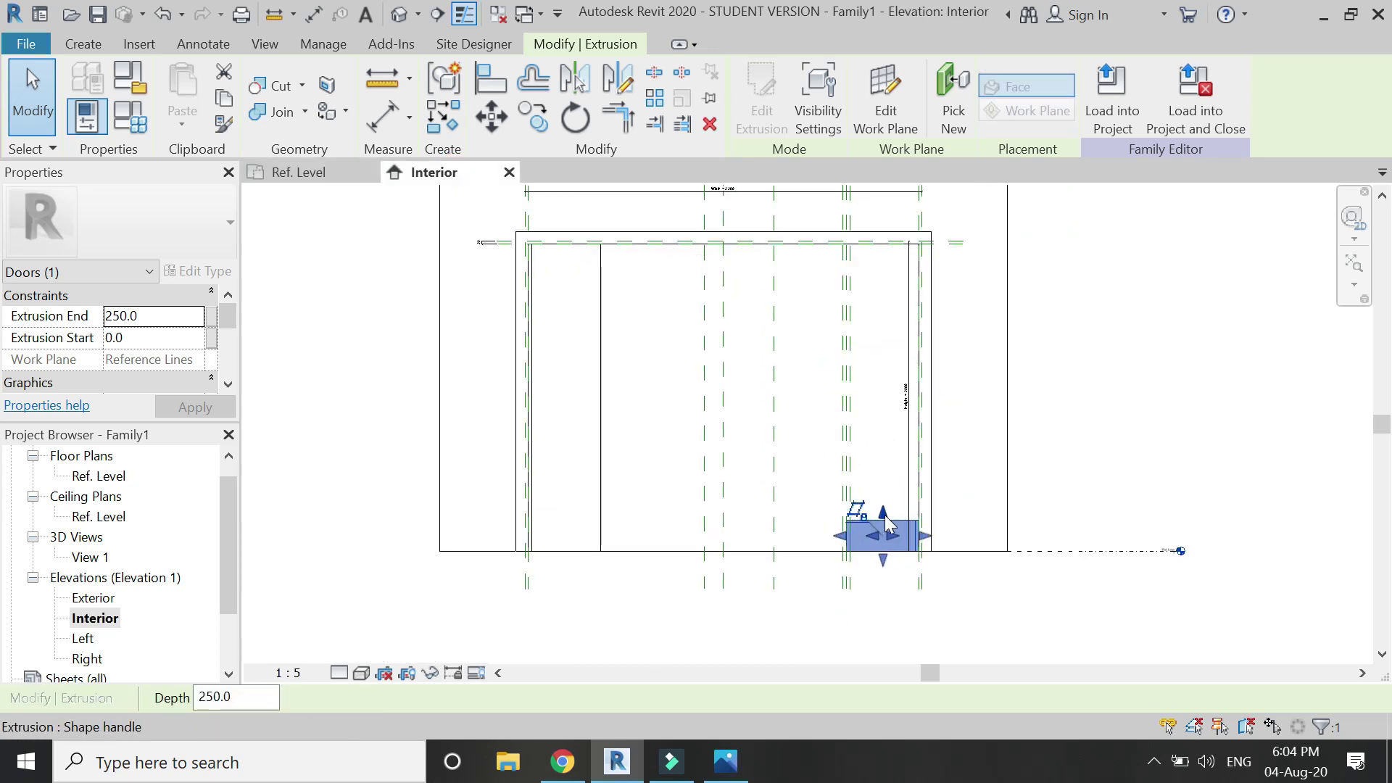
pyautogui.moveTo(886, 516); pyautogui.dragTo(898, 321)
pyautogui.moveTo(898, 259); pyautogui.dragTo(900, 255)
pyautogui.click(829, 360)
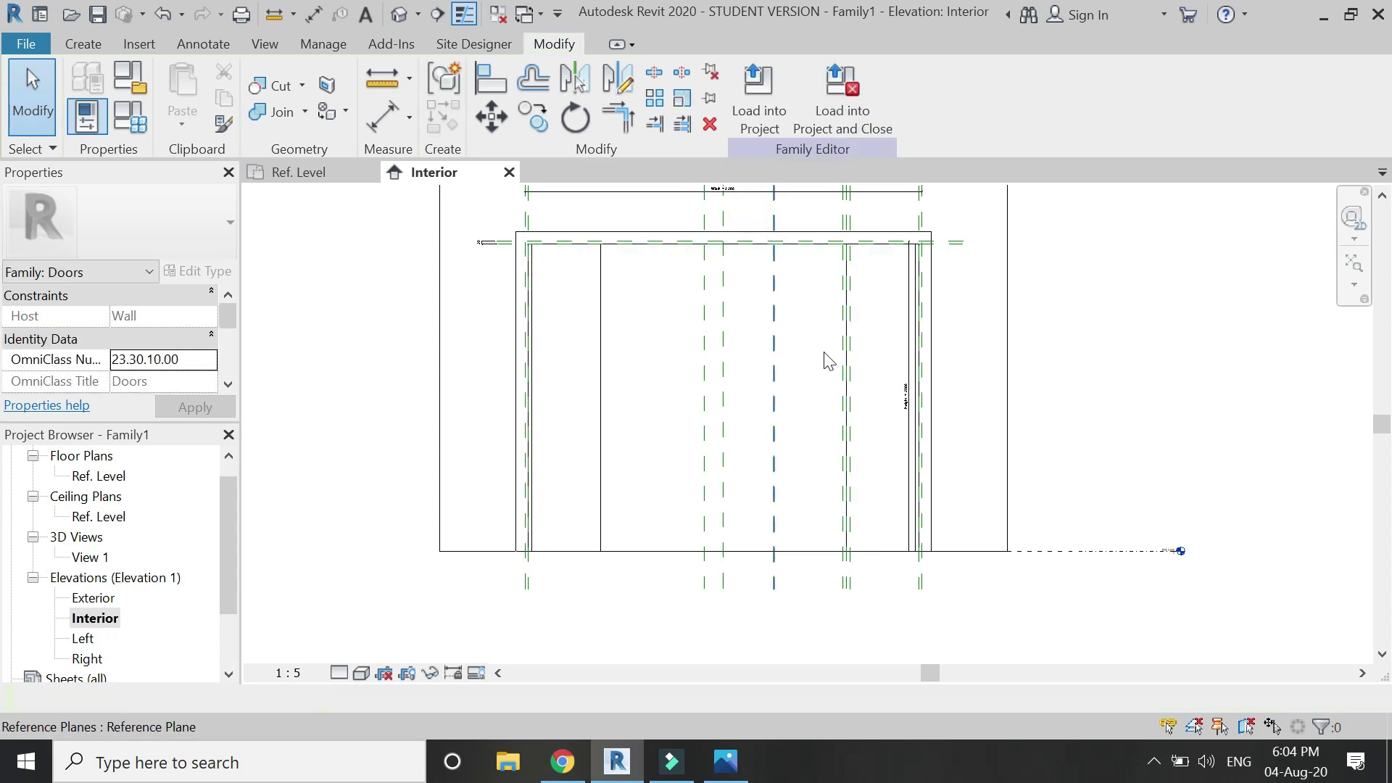
pyautogui.click(284, 173)
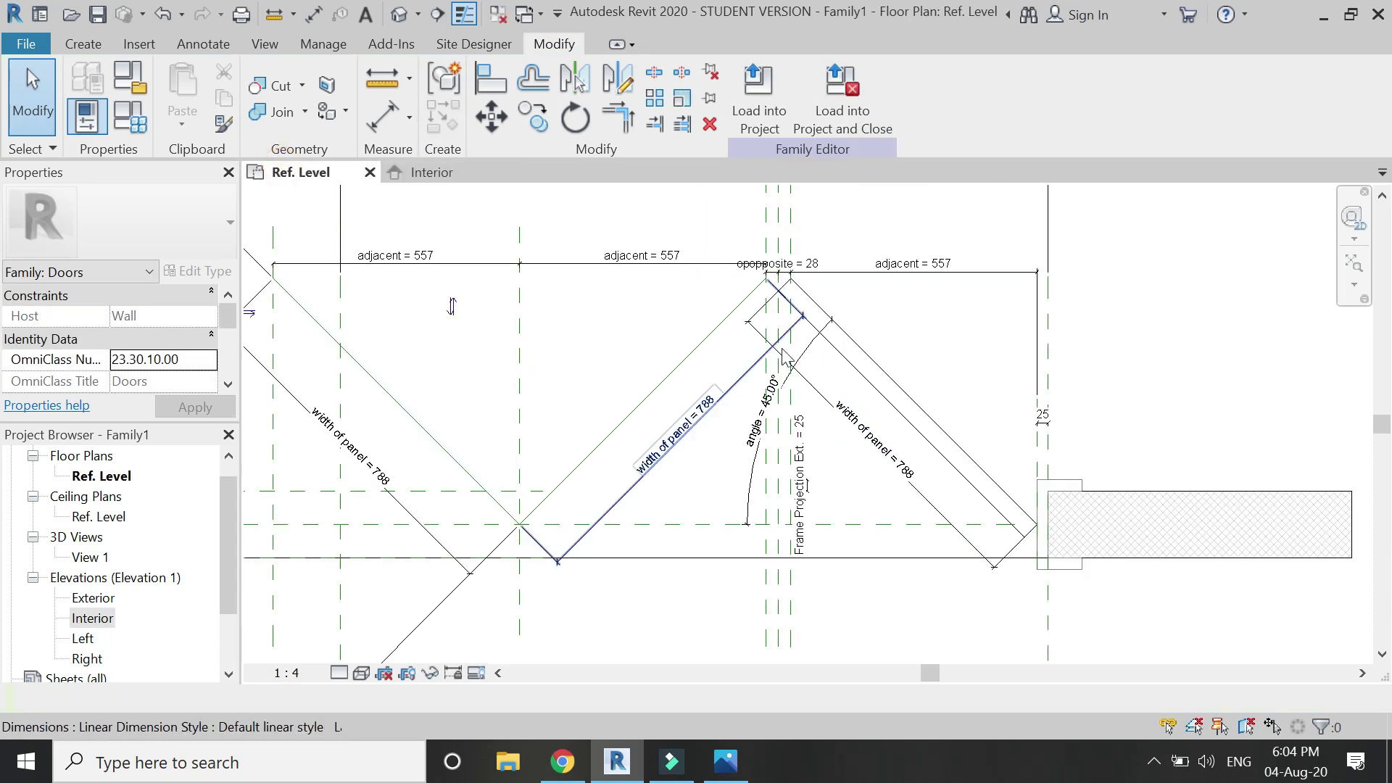
# Step: Shade the plan and start a new extrusion on the left sloped reference line
pyautogui.click(361, 672)
pyautogui.click(369, 586)
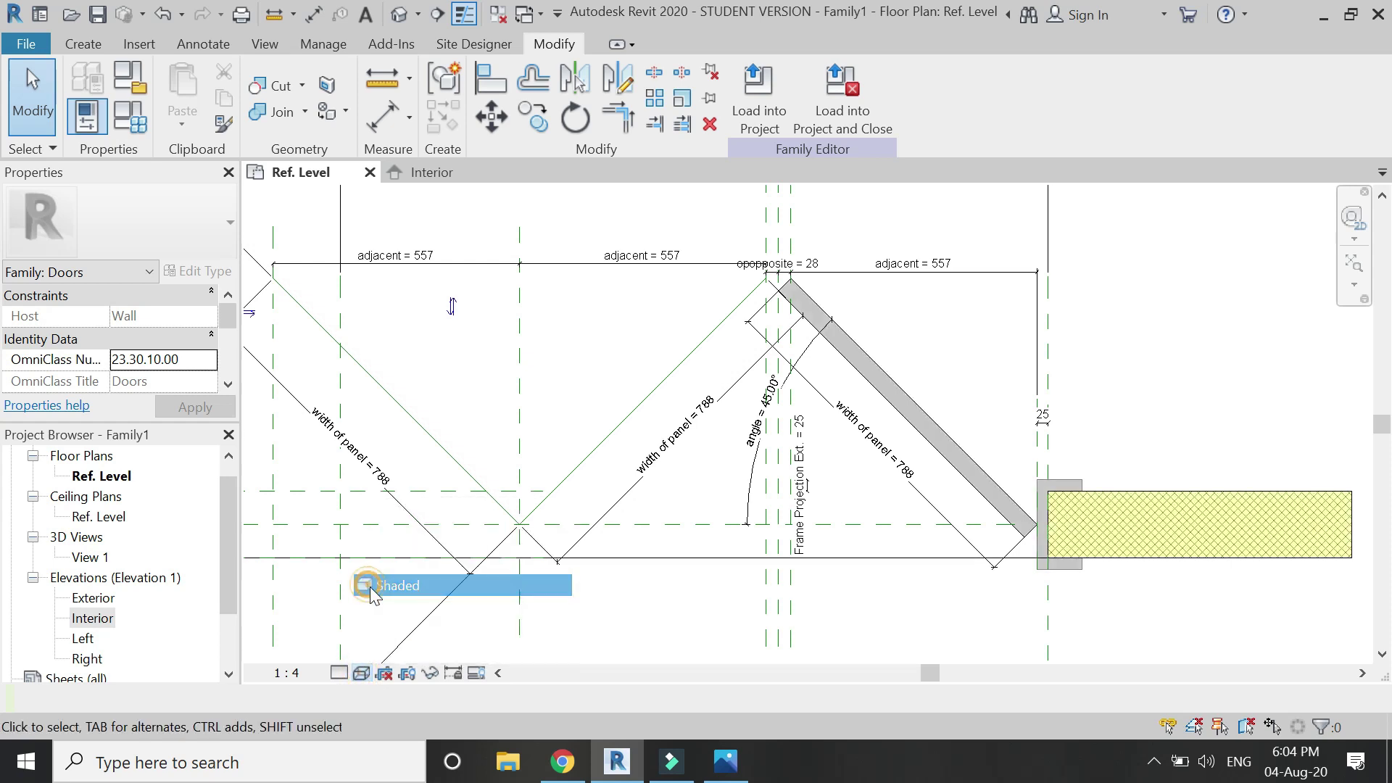
pyautogui.scroll(-1, 951, 531)
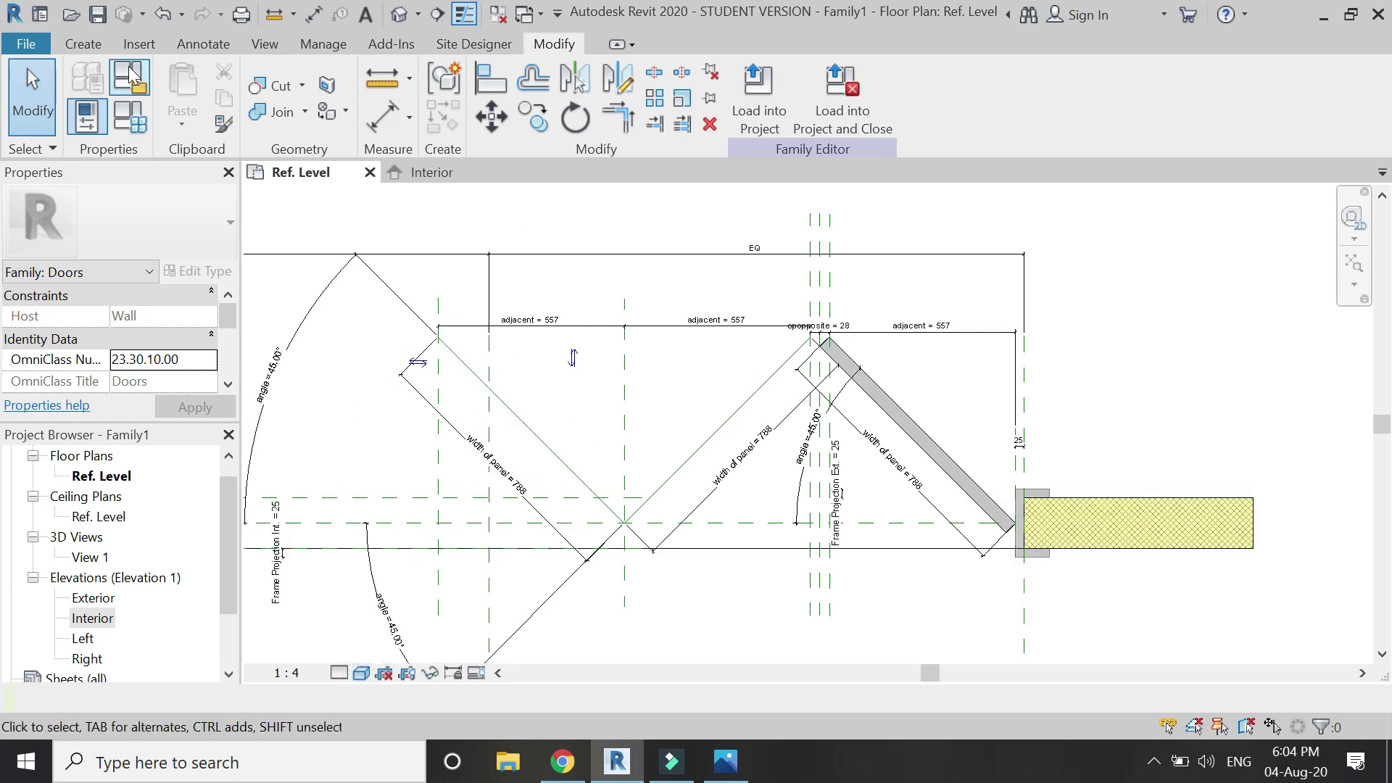
pyautogui.click(85, 44)
pyautogui.click(198, 72)
pyautogui.click(943, 94)
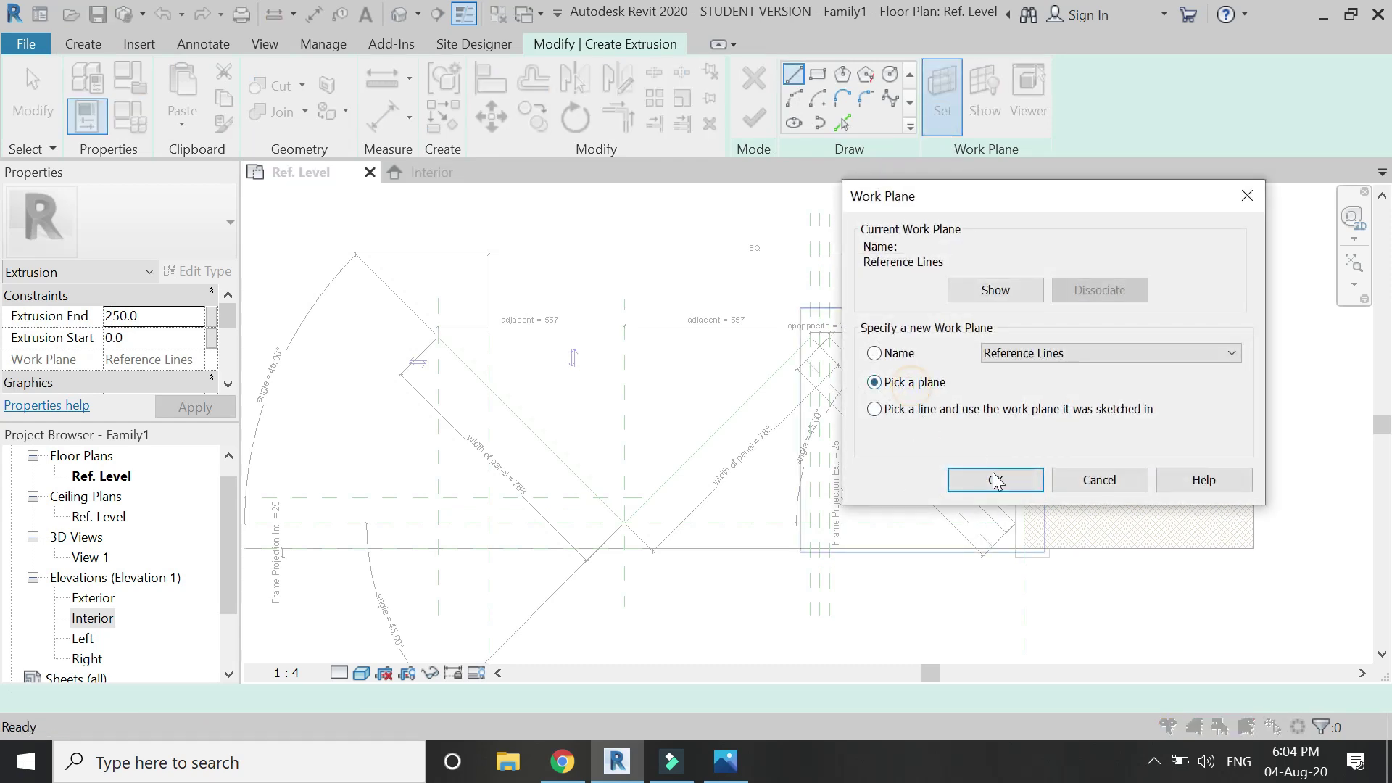
pyautogui.click(996, 480)
pyautogui.click(731, 413)
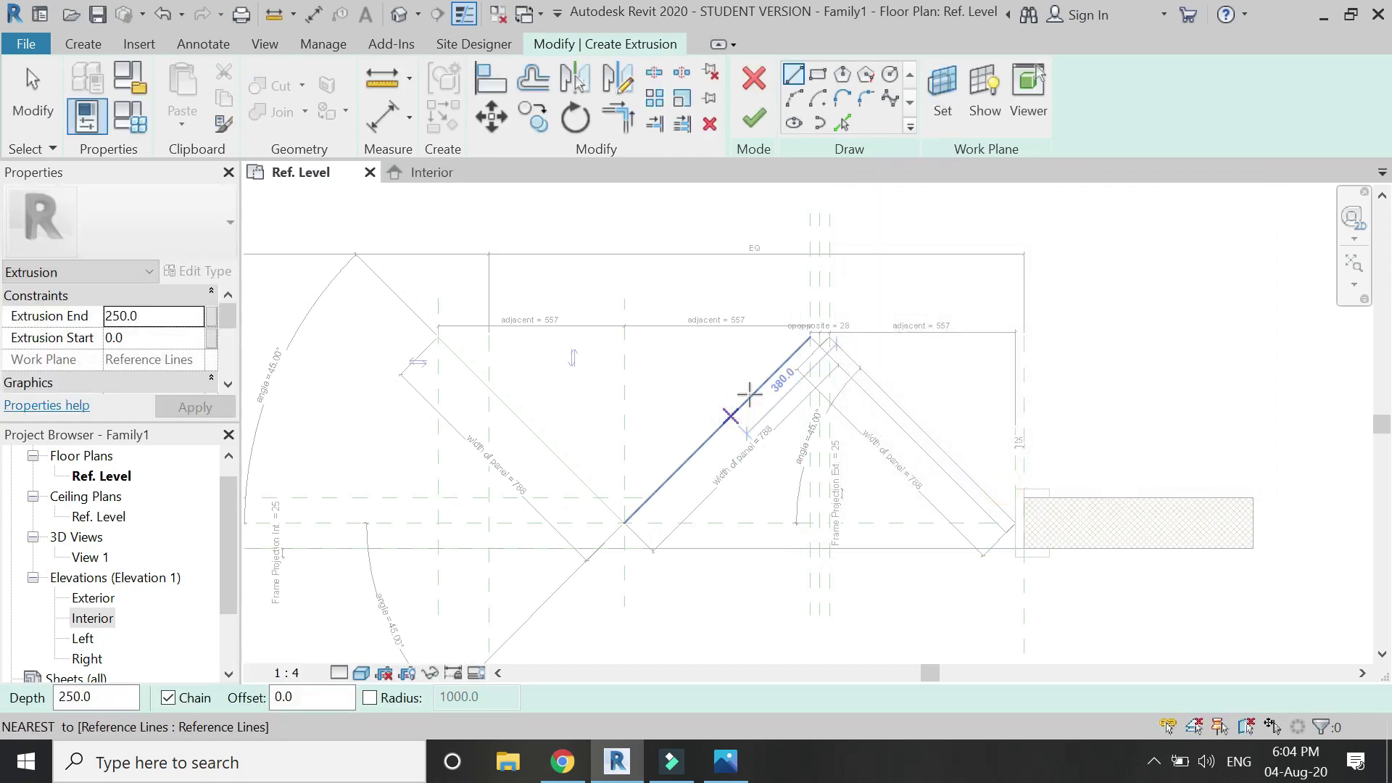
# Step: Sketch the panel from the reference line with a 40 offset, close it, and finish
pyautogui.click(840, 122)
pyautogui.click(777, 371)
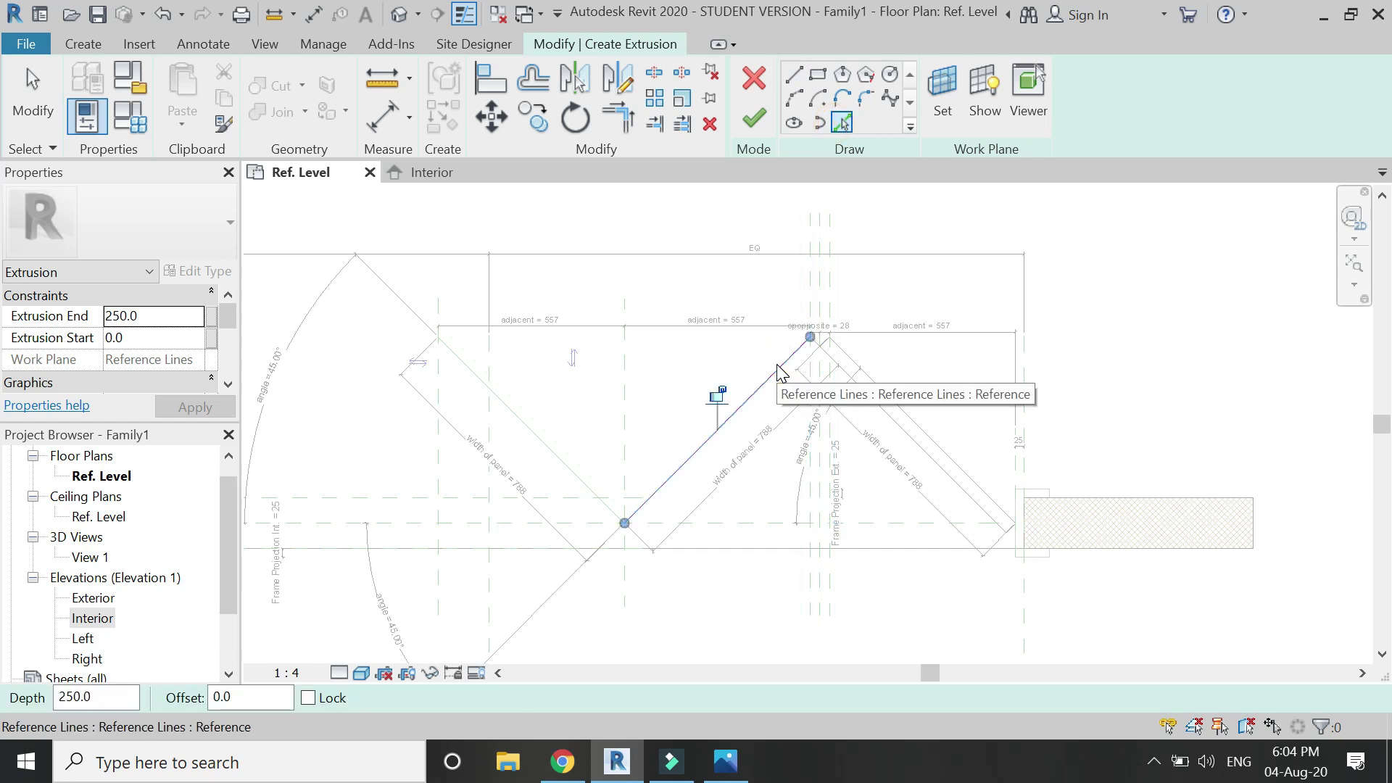
pyautogui.click(524, 89)
pyautogui.click(786, 371)
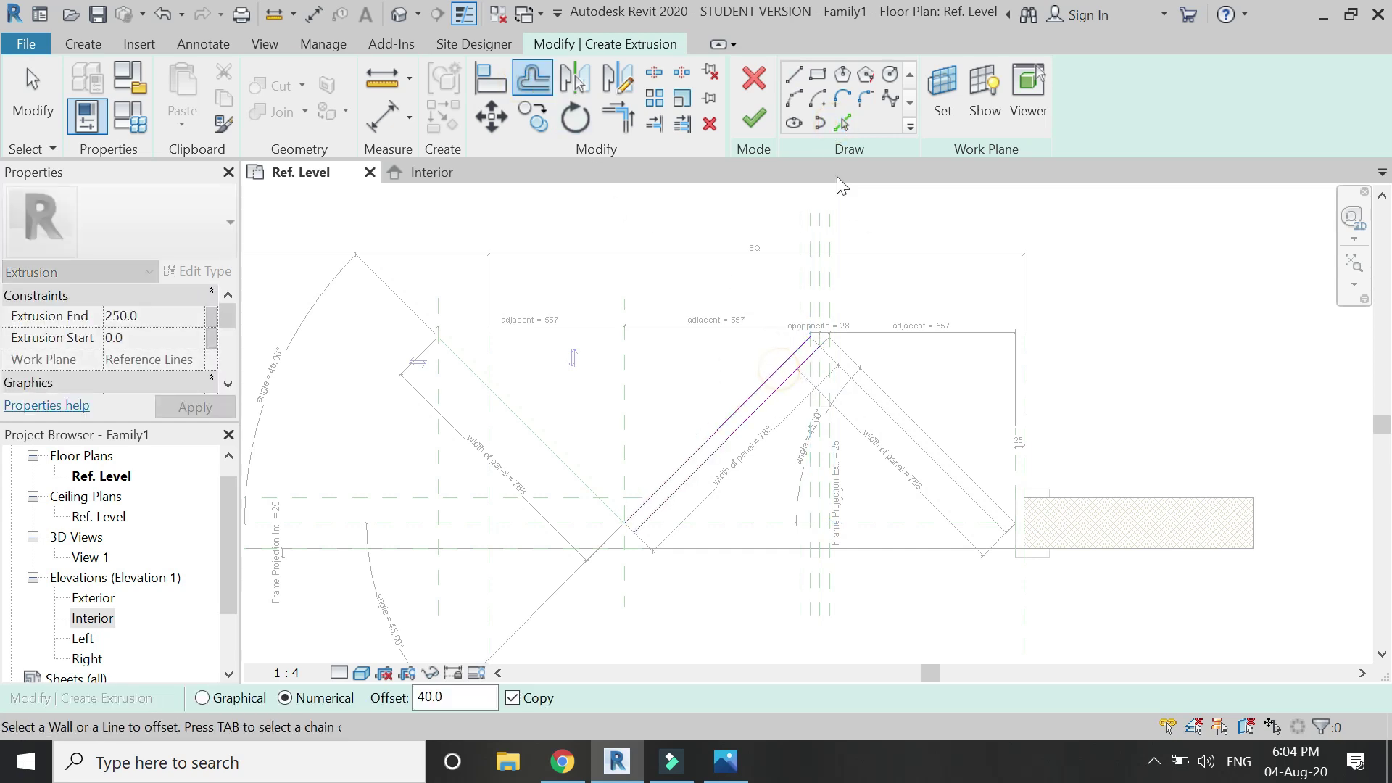
pyautogui.click(793, 75)
pyautogui.scroll(5, 823, 348)
pyautogui.click(777, 305)
pyautogui.scroll(-5, 769, 360)
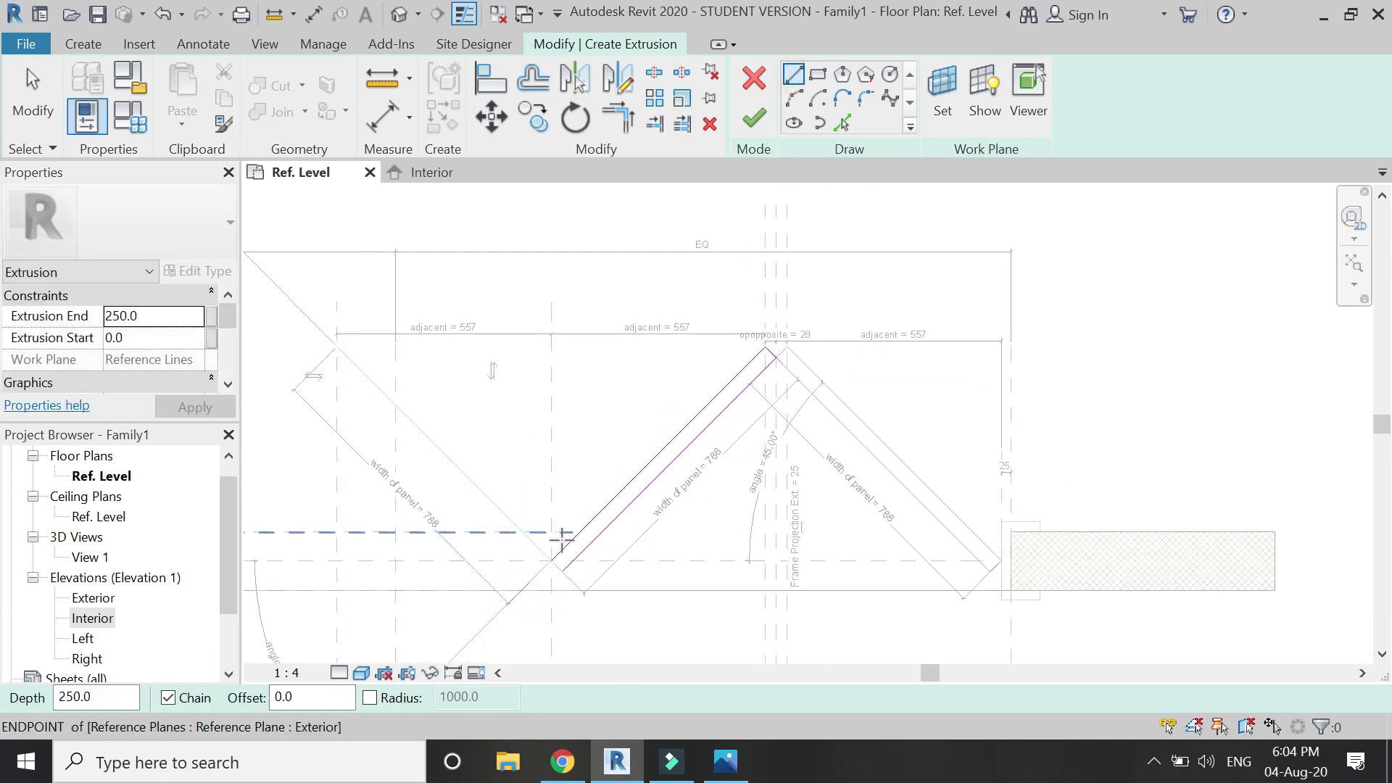
pyautogui.scroll(5, 562, 538)
pyautogui.click(551, 559)
pyautogui.scroll(-4, 797, 450)
pyautogui.press('Escape')
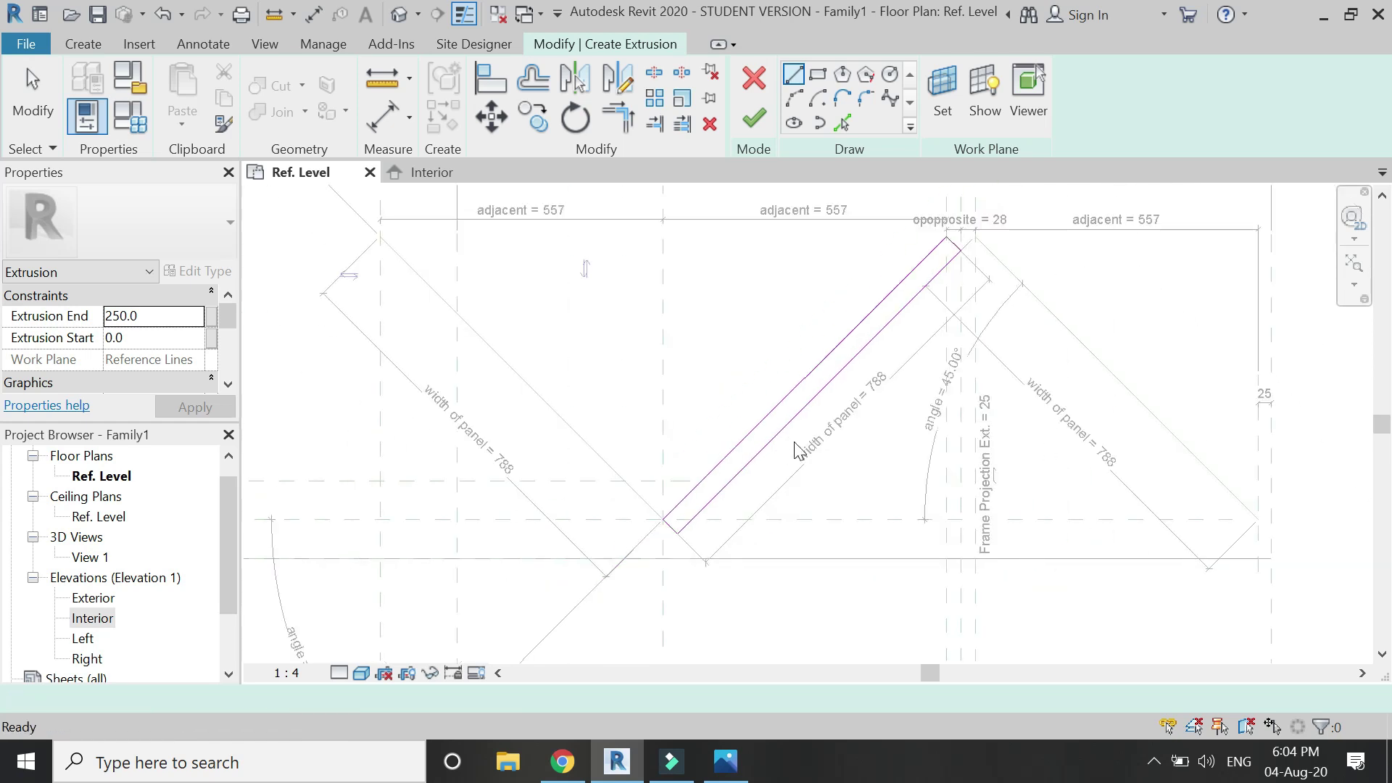
pyautogui.click(752, 120)
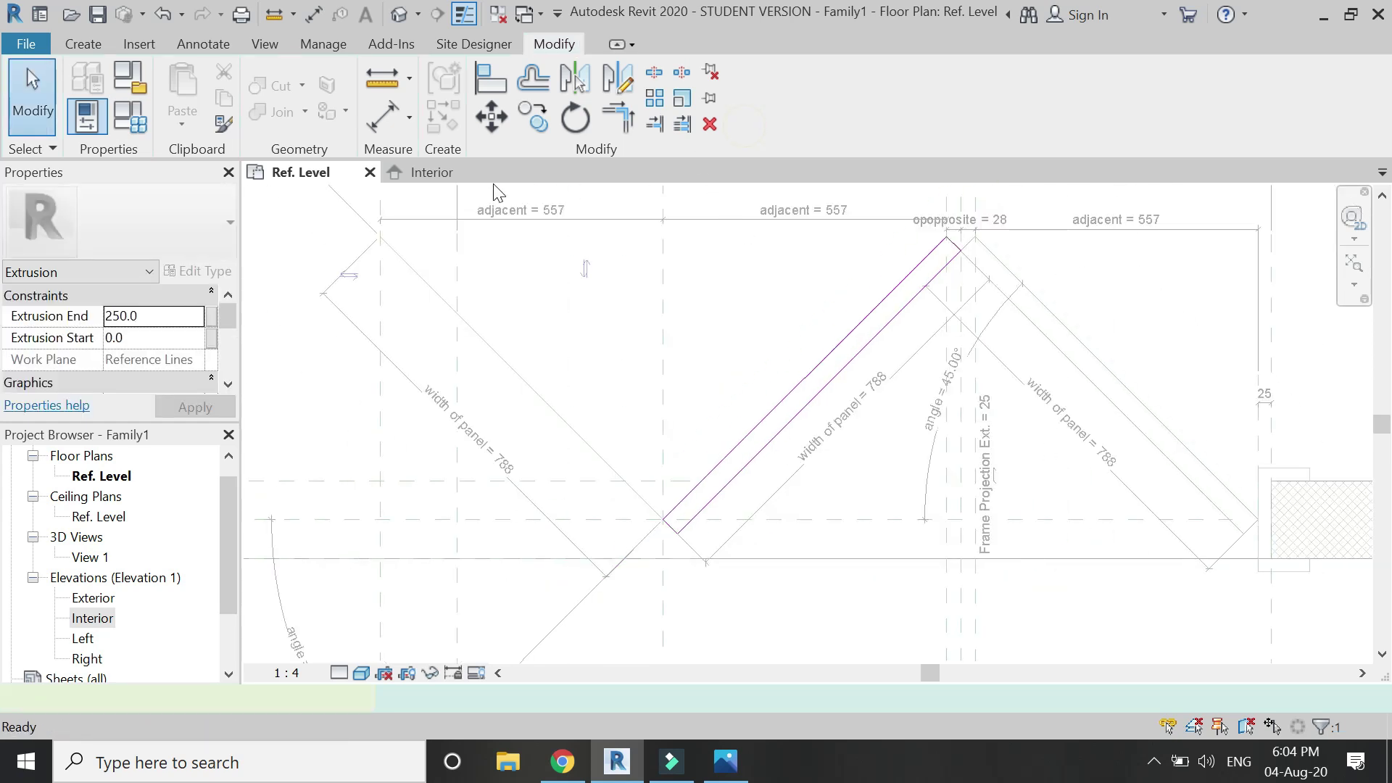
# Step: Raise the new panel to the top reference line at 2475 in Interior elevation
pyautogui.click(432, 173)
pyautogui.moveTo(810, 511); pyautogui.dragTo(798, 268)
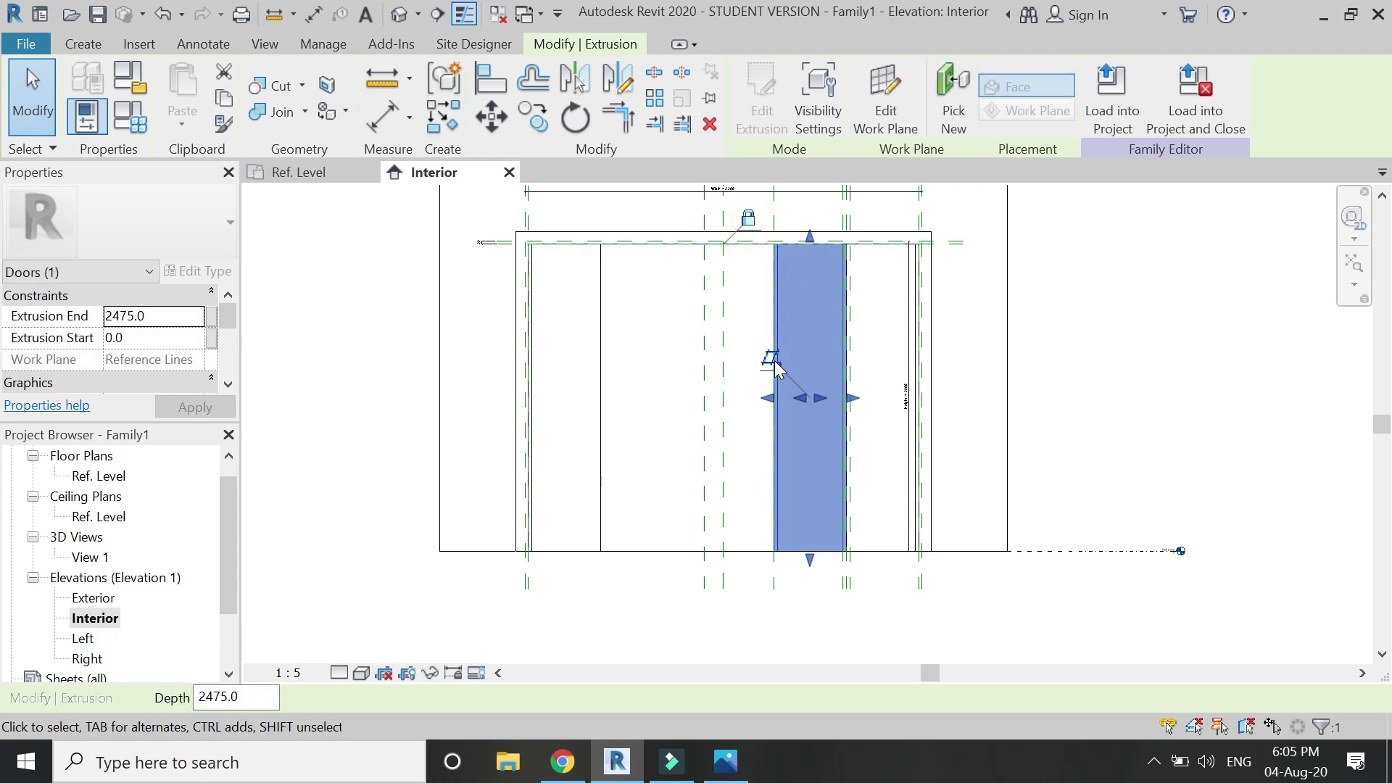
pyautogui.press('Escape')
pyautogui.click(326, 178)
# Step: Review family types, then start an extrusion on the remaining sloped reference line
pyautogui.scroll(-5, 1143, 496)
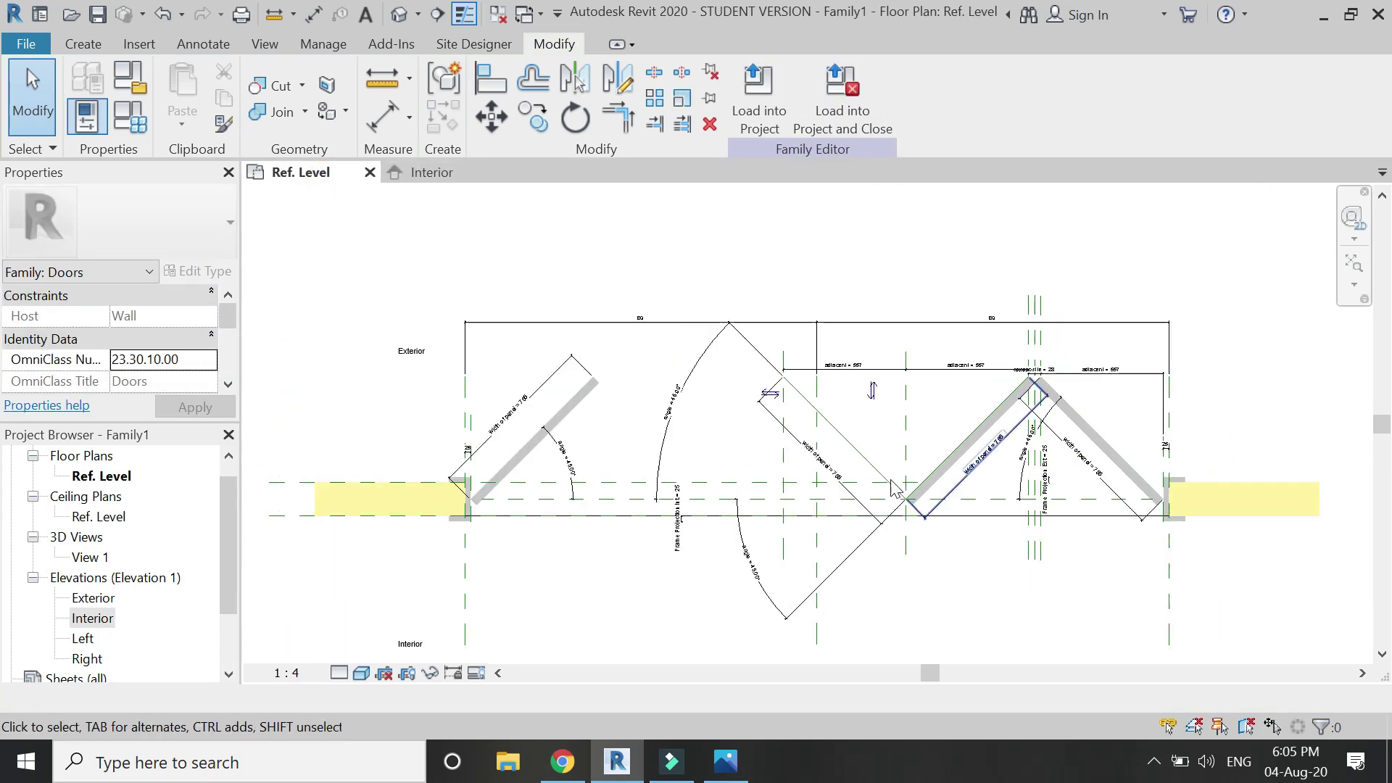
pyautogui.scroll(5, 872, 445)
pyautogui.click(130, 78)
pyautogui.press('Escape')
pyautogui.click(82, 44)
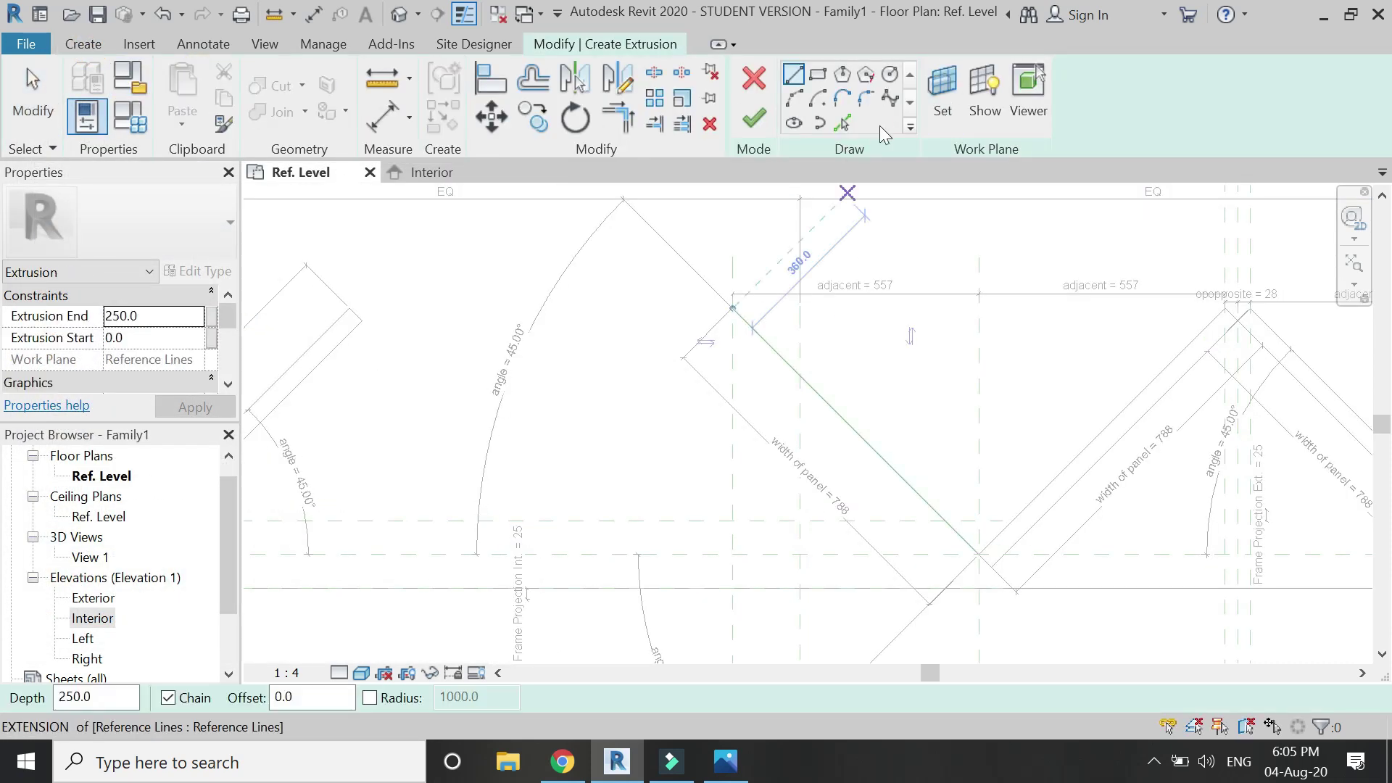
pyautogui.click(930, 109)
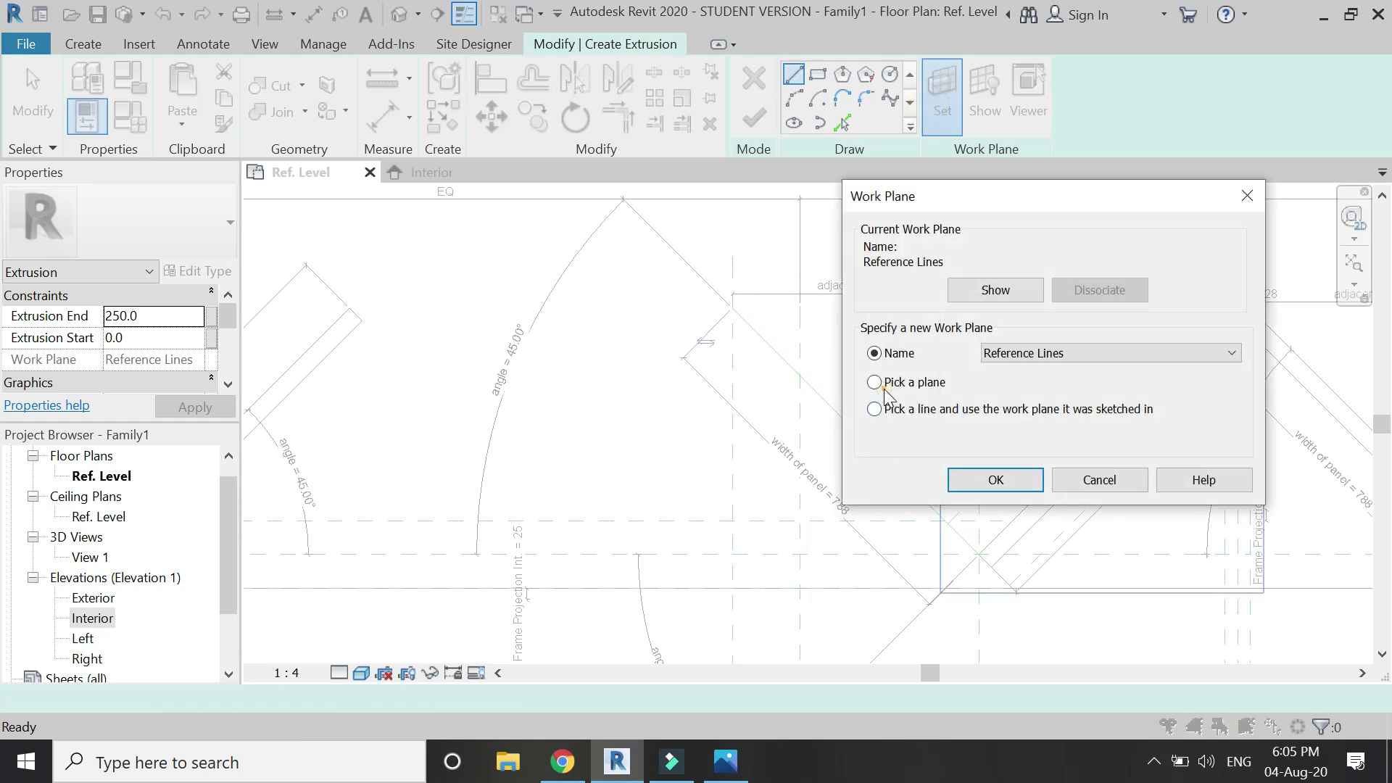
pyautogui.click(982, 478)
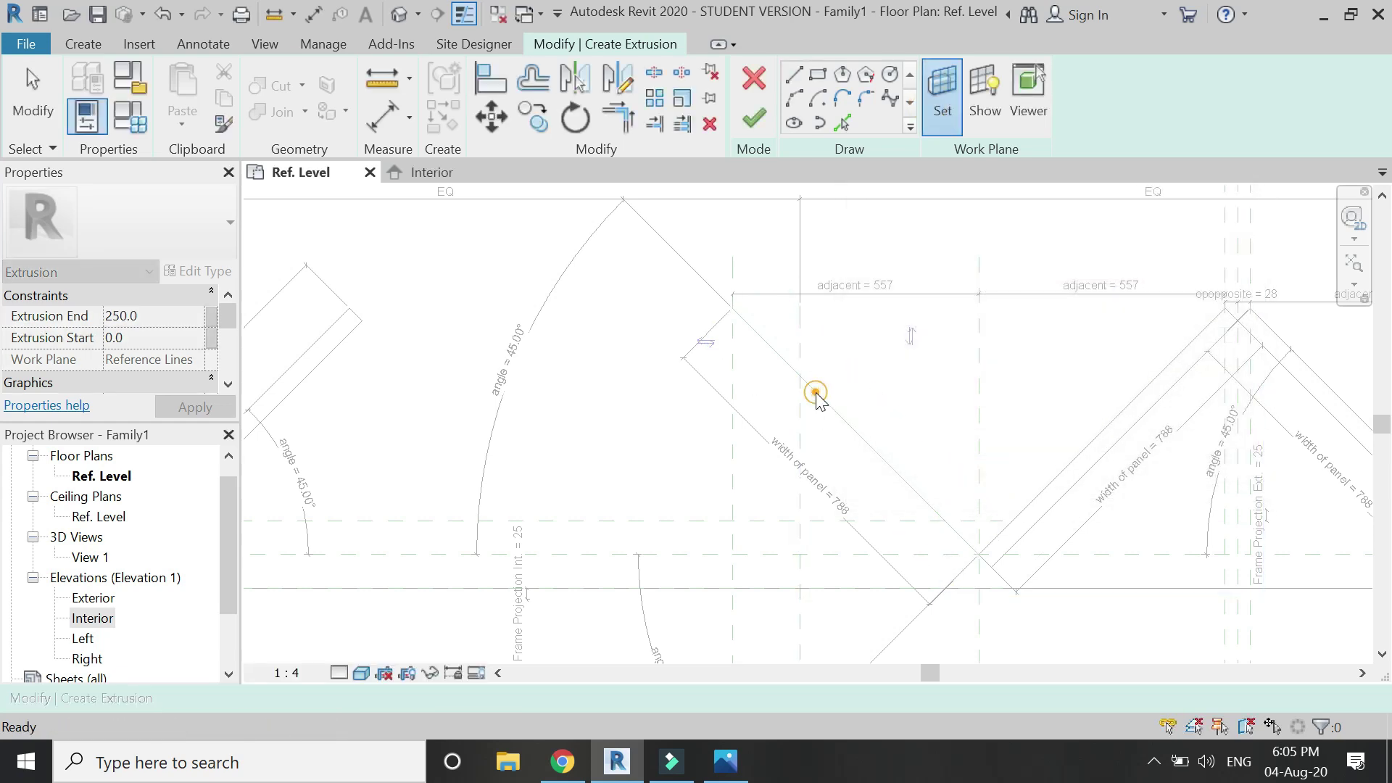
pyautogui.click(841, 121)
# Step: Sketch the fourth panel with a 40 offset to the upper-left, close it, and finish
pyautogui.click(826, 398)
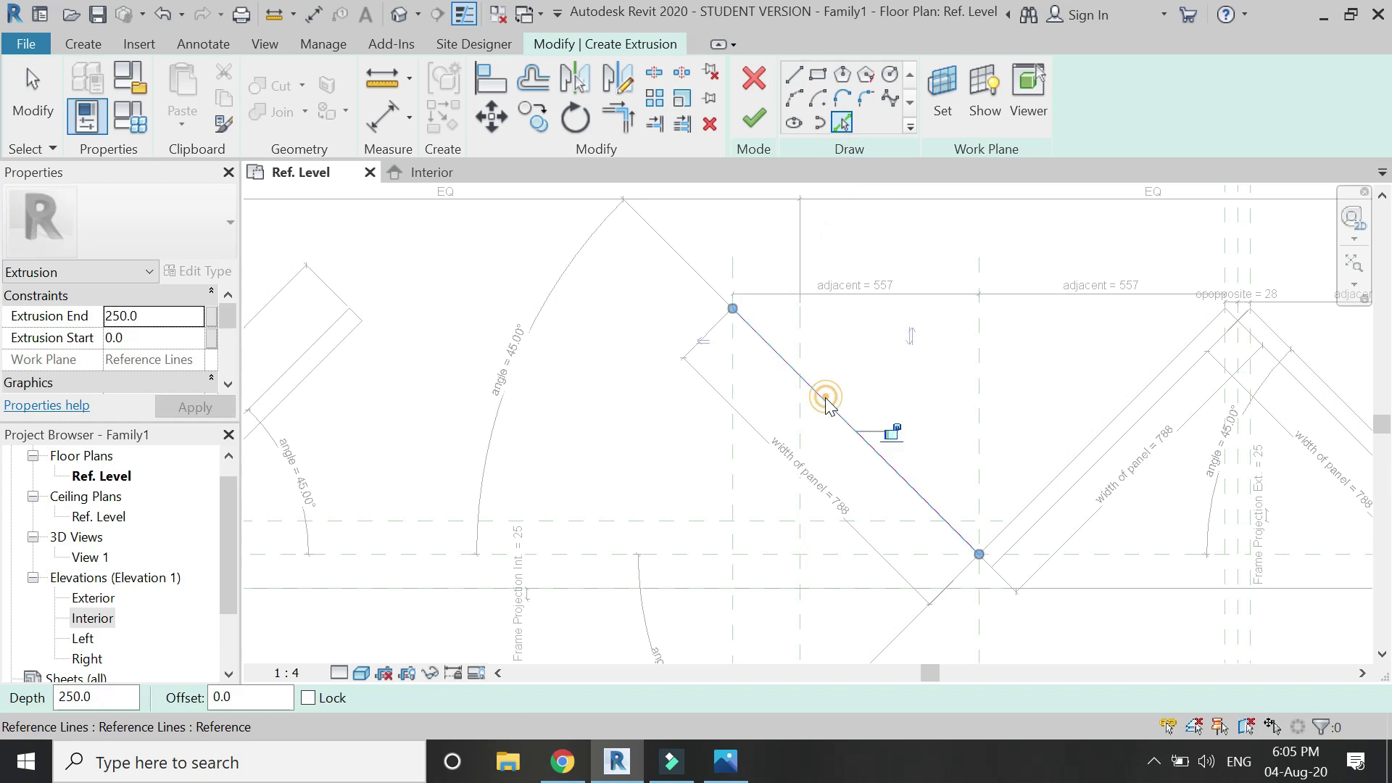
pyautogui.click(545, 86)
pyautogui.click(822, 415)
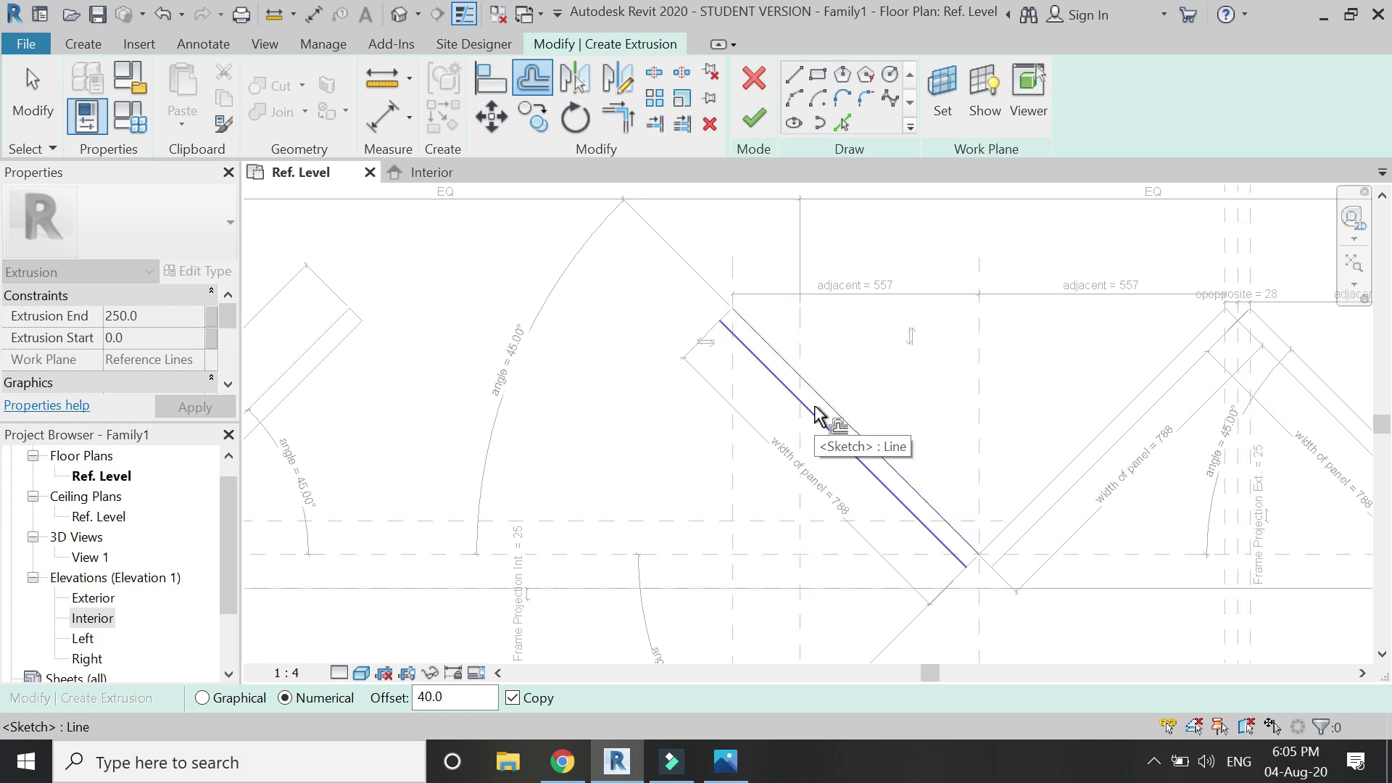
pyautogui.click(794, 74)
pyautogui.scroll(4, 710, 308)
pyautogui.click(743, 301)
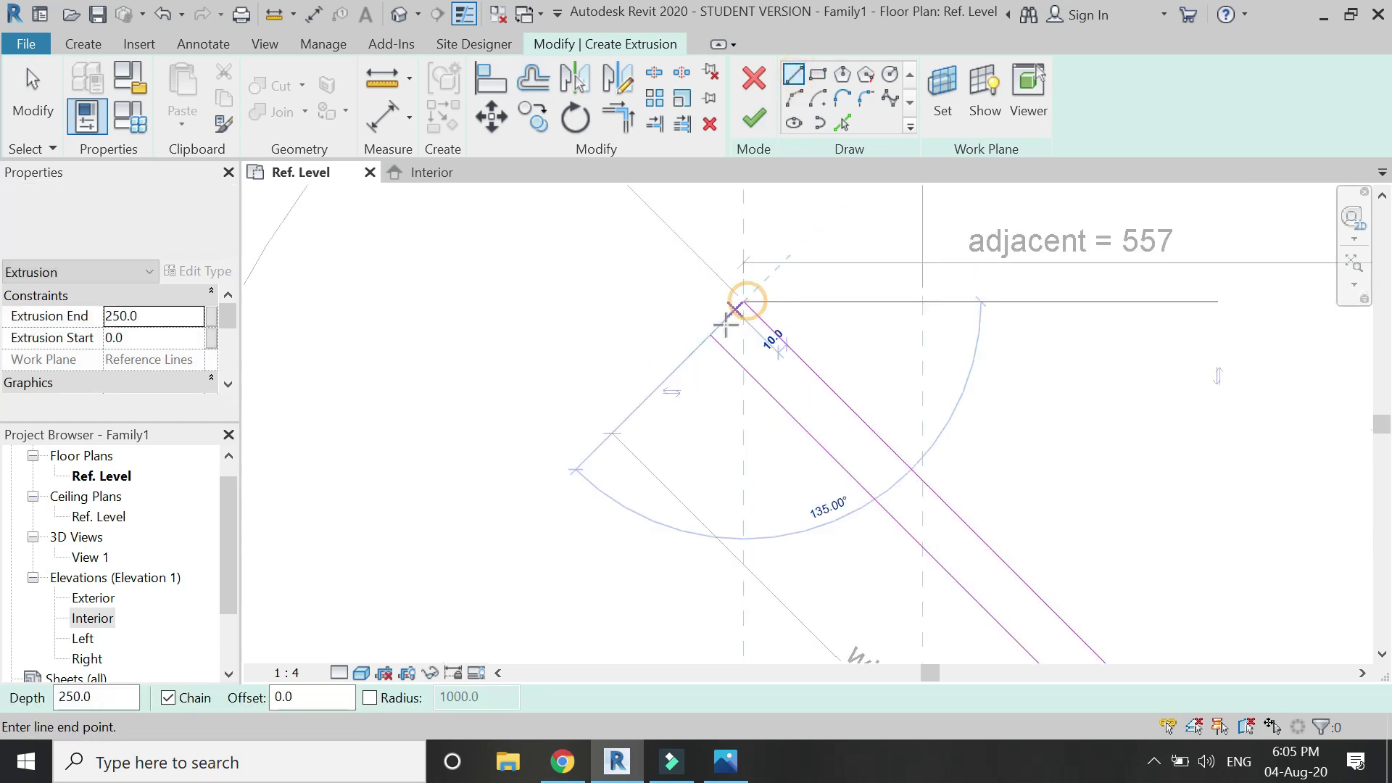
pyautogui.scroll(-3, 631, 264)
pyautogui.scroll(4, 910, 551)
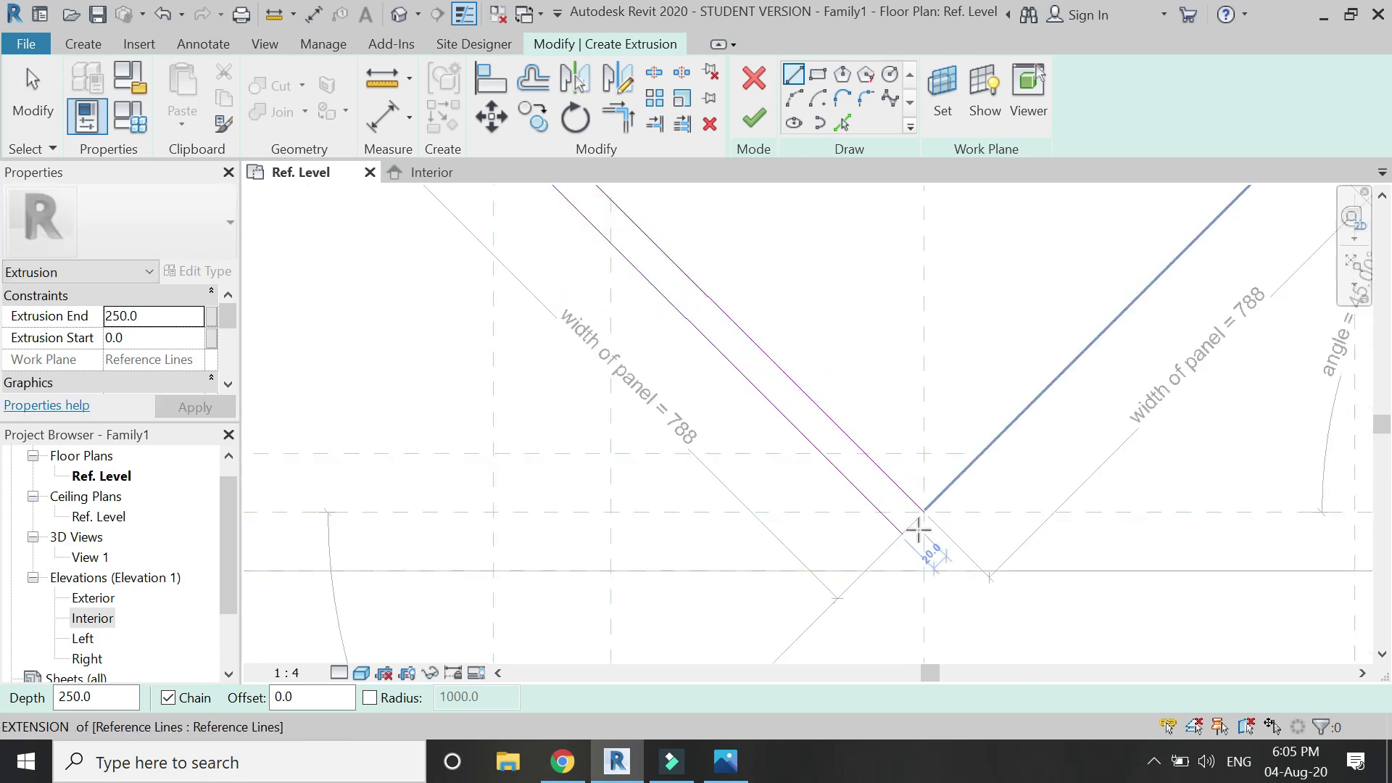
pyautogui.scroll(3, 918, 531)
pyautogui.click(880, 539)
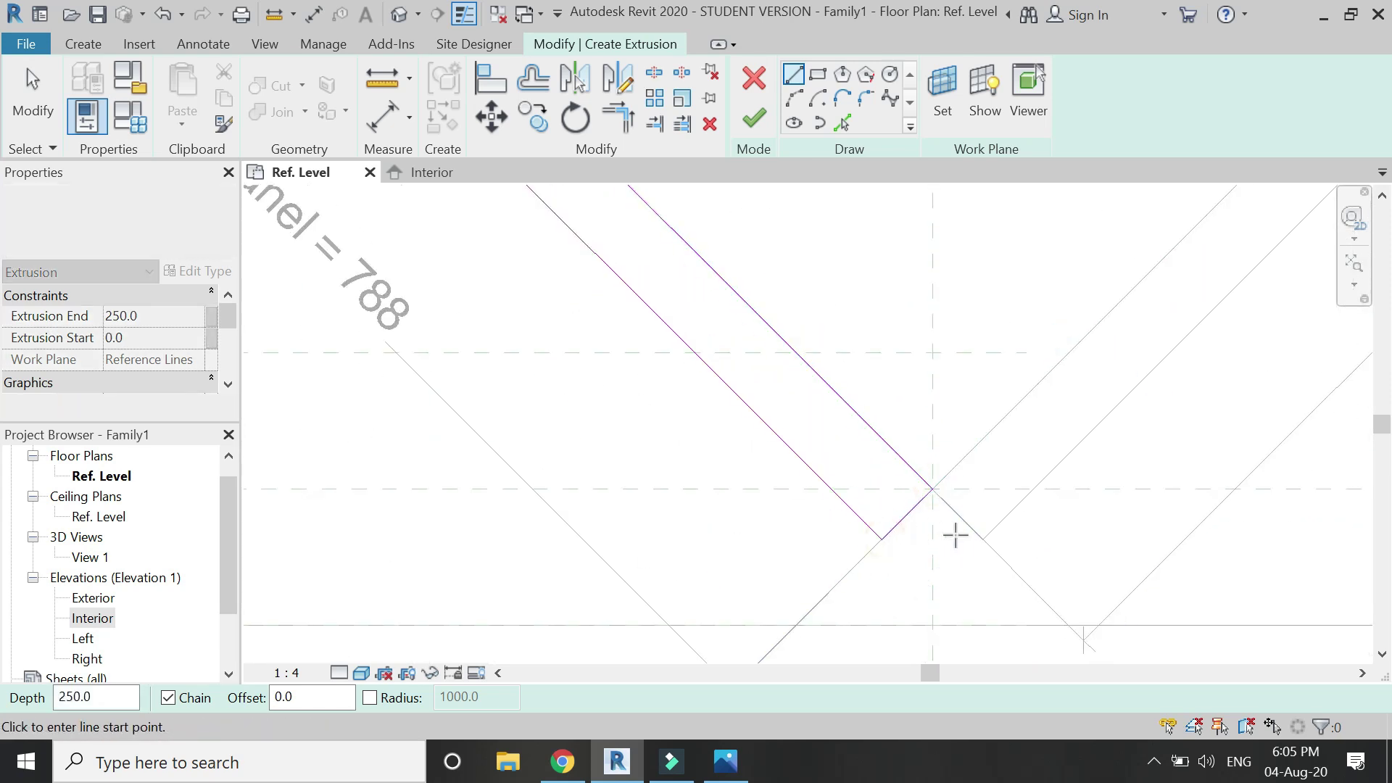
pyautogui.scroll(-5, 955, 534)
pyautogui.click(754, 118)
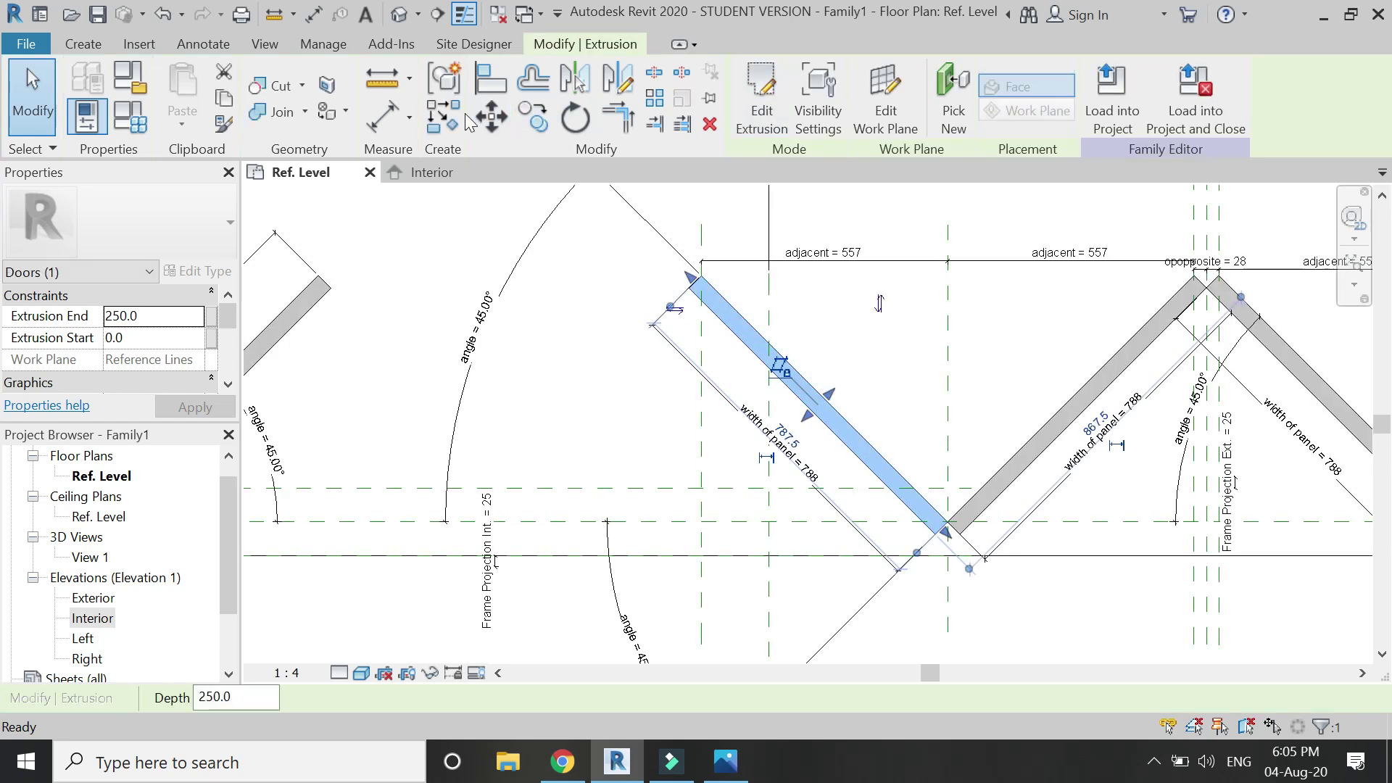
# Step: Stretch the fourth panel up to 2475 in Interior elevation
pyautogui.click(455, 170)
pyautogui.moveTo(735, 510); pyautogui.dragTo(753, 245)
pyautogui.press('Escape')
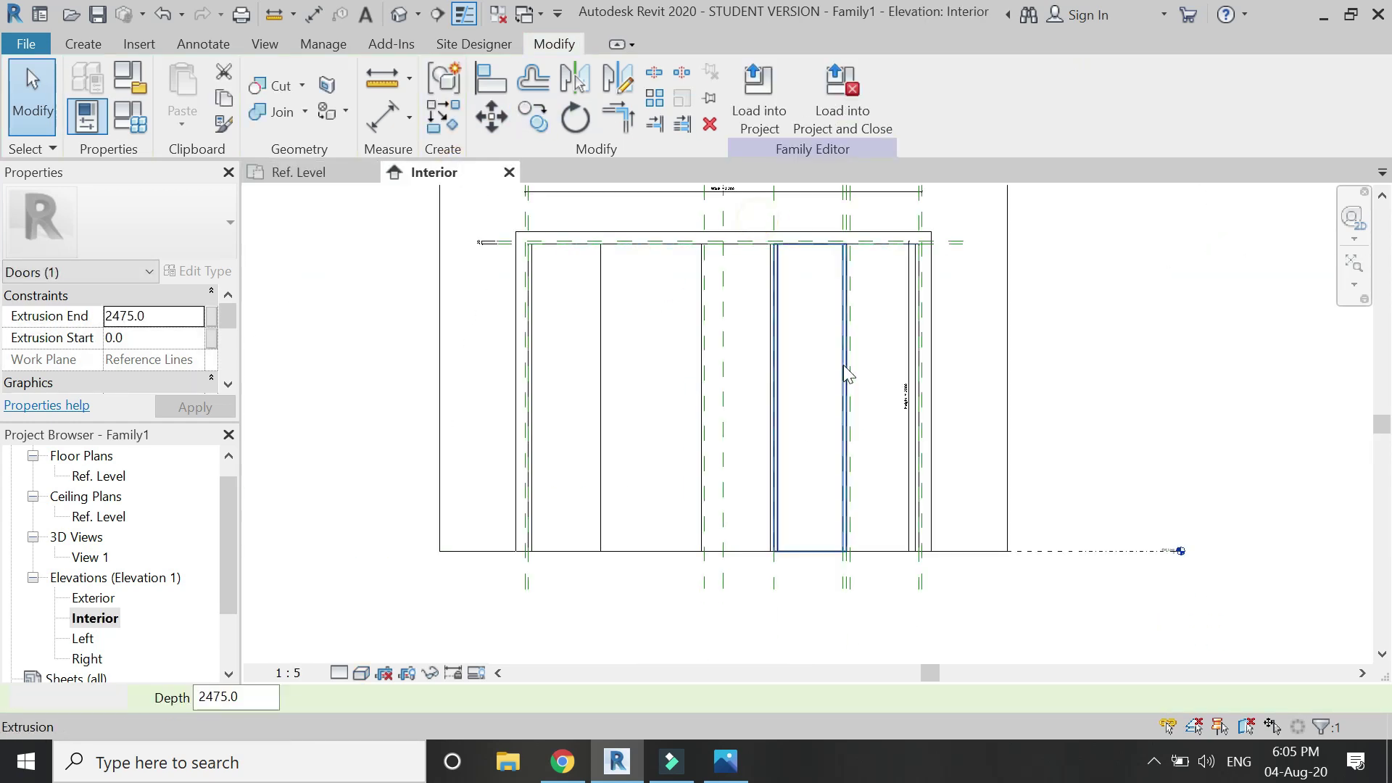
pyautogui.click(300, 173)
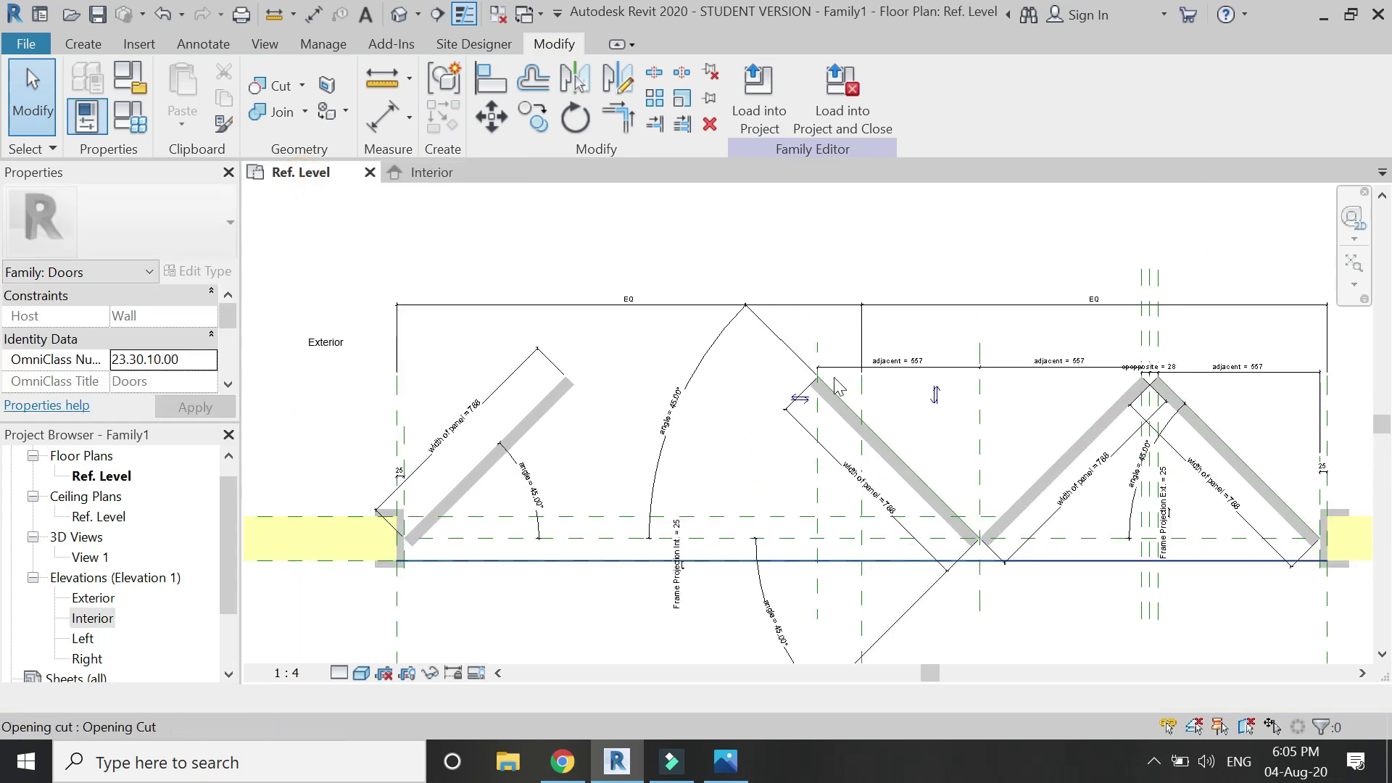
# Step: Open the default 3D view and set it to 1:1 scale with Shaded style
pyautogui.scroll(-3, 837, 384)
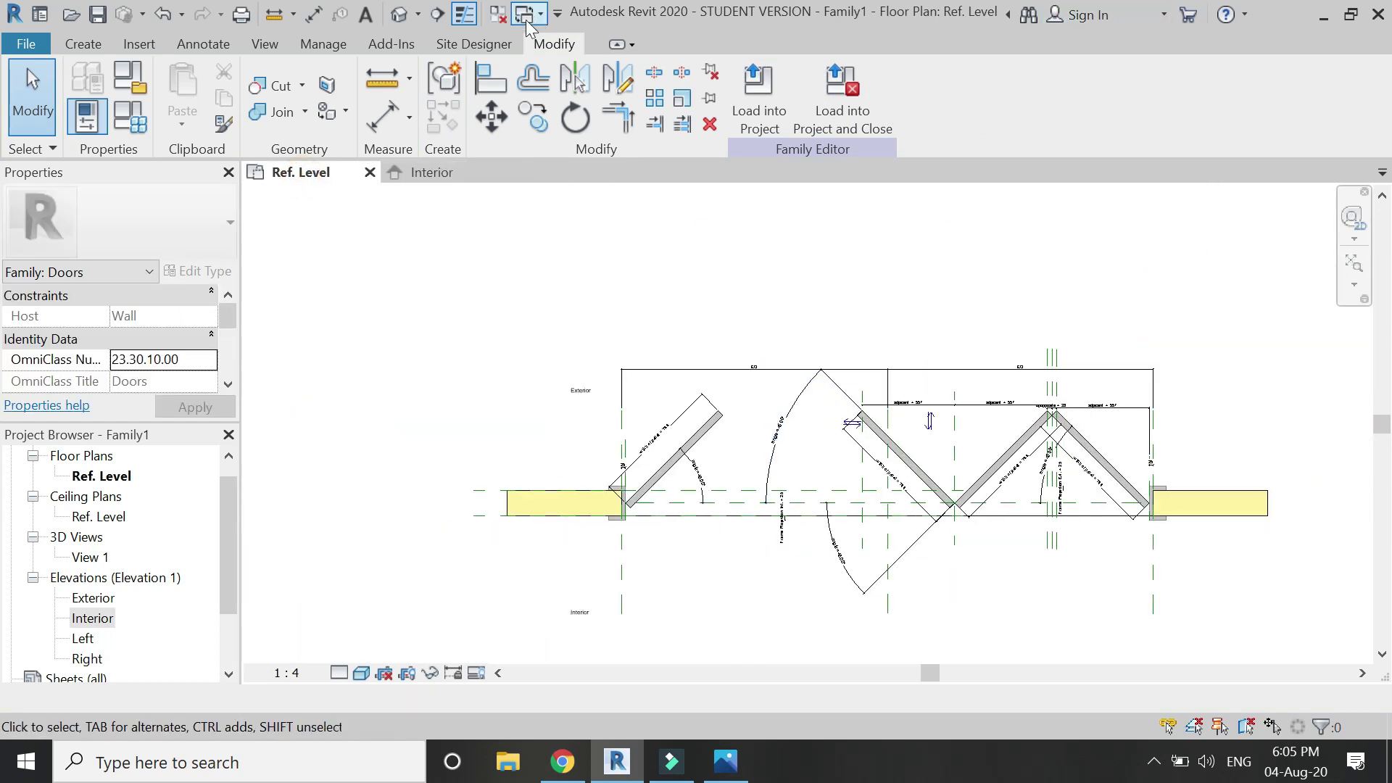
pyautogui.click(393, 16)
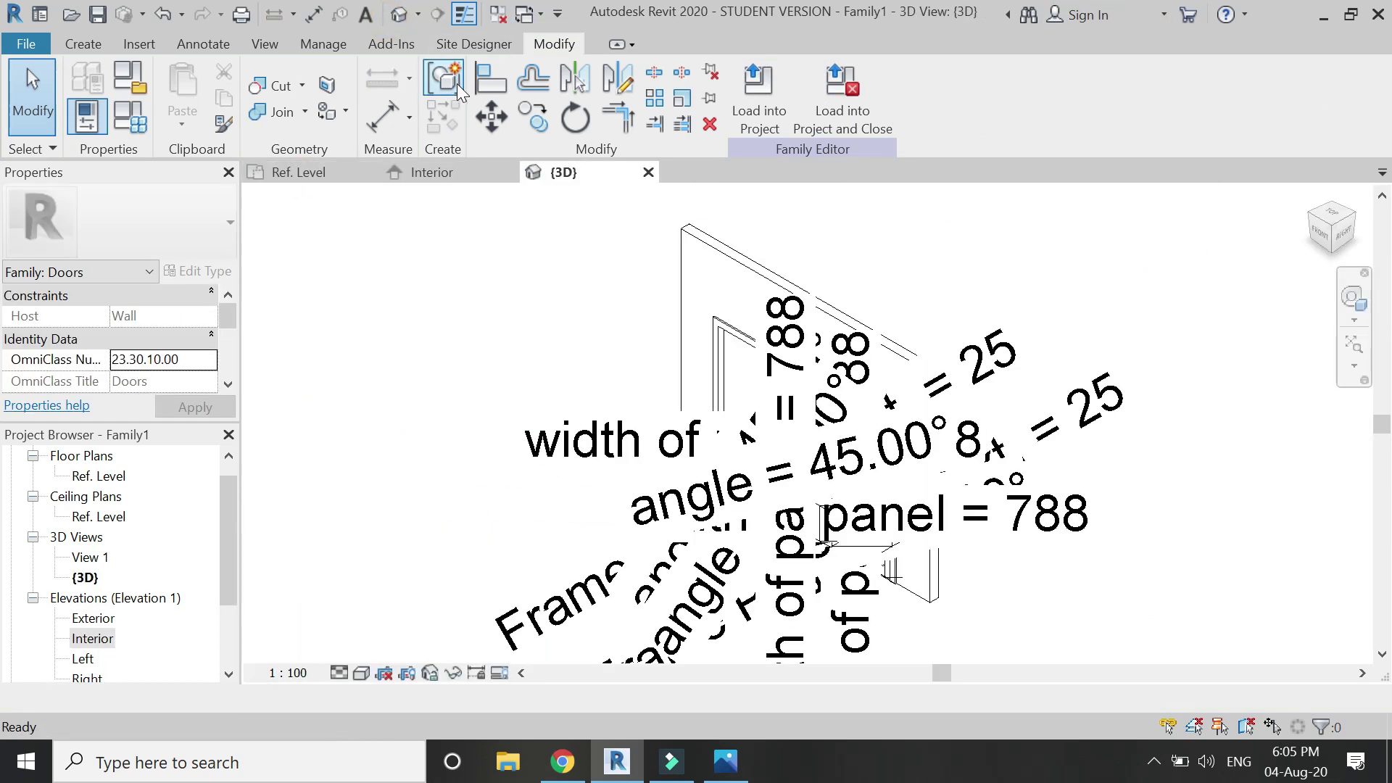
pyautogui.click(306, 664)
pyautogui.click(342, 382)
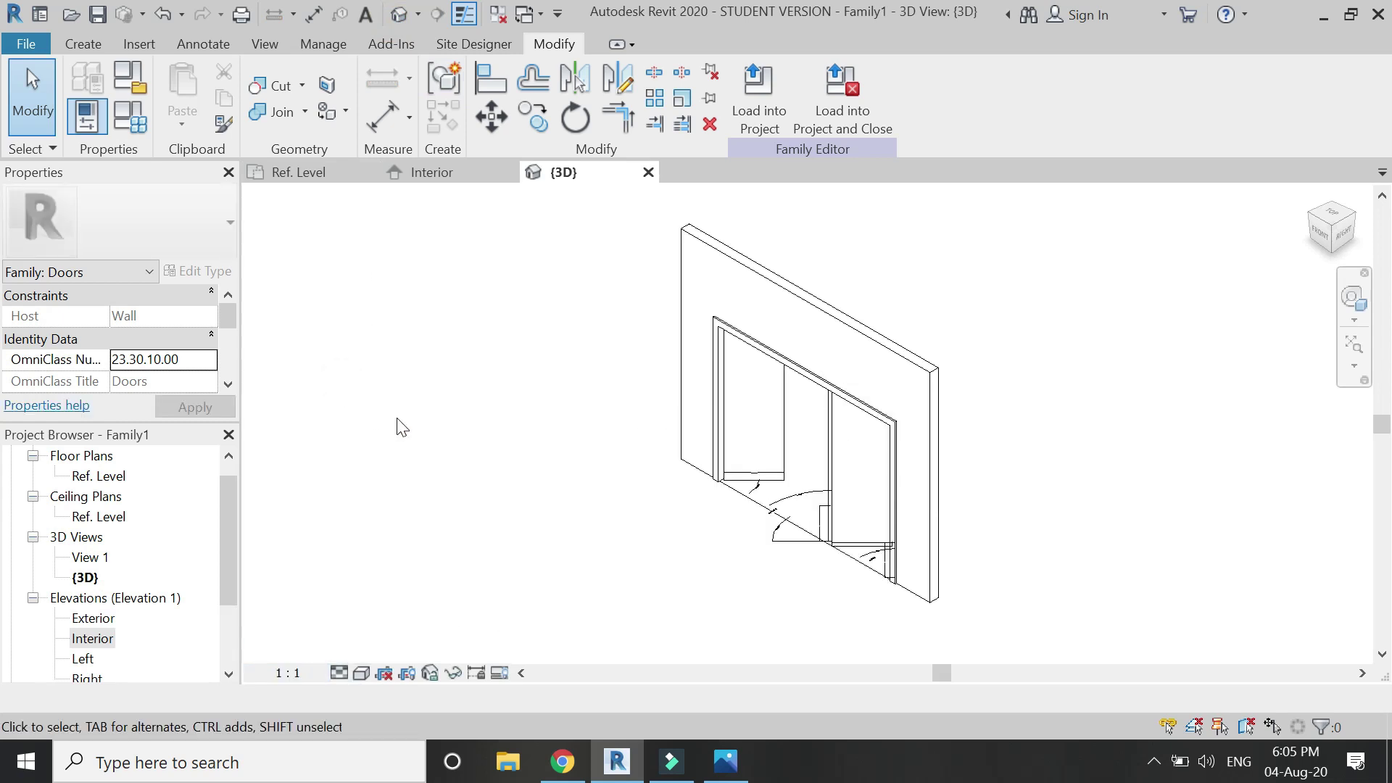
pyautogui.click(361, 672)
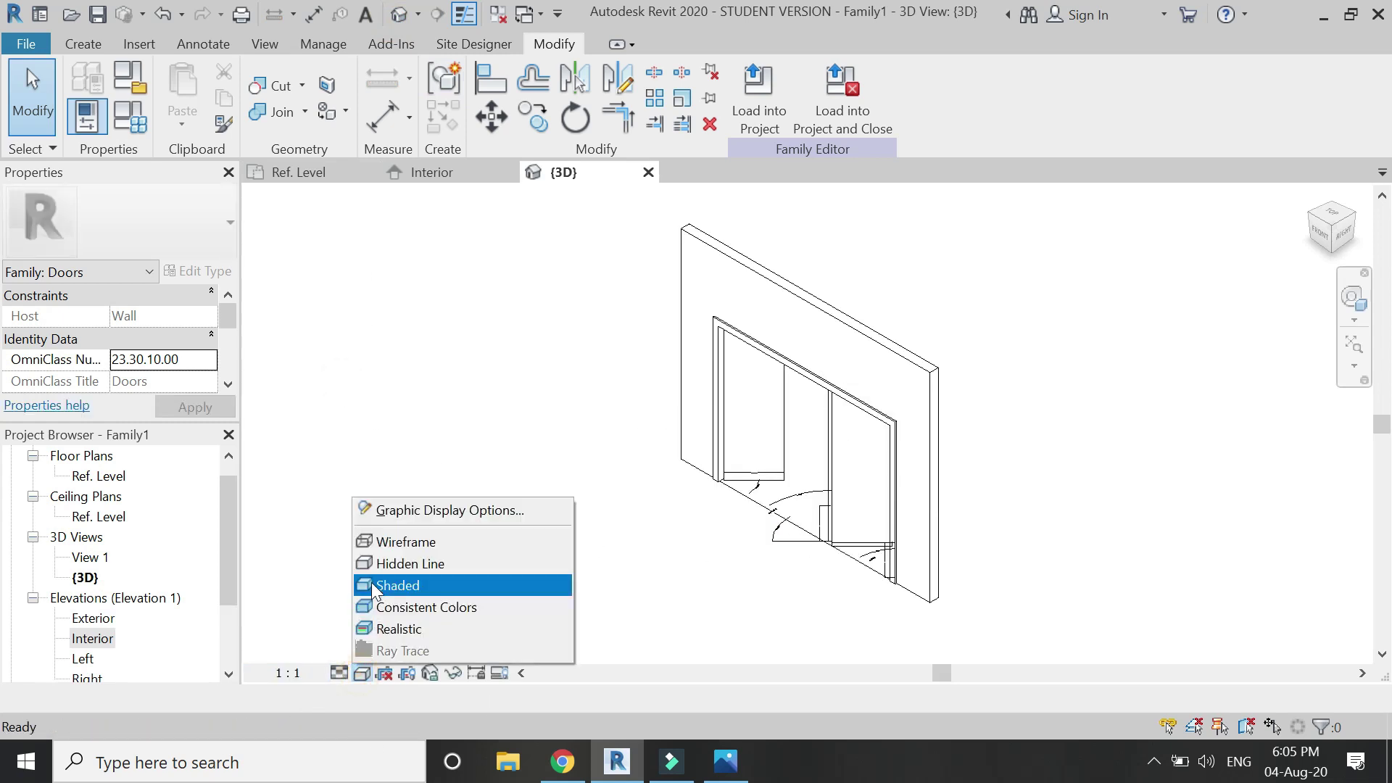
pyautogui.click(372, 584)
# Step: Orbit the 3D model with the SteeringWheel to view the door from another angle
pyautogui.scroll(2, 950, 600)
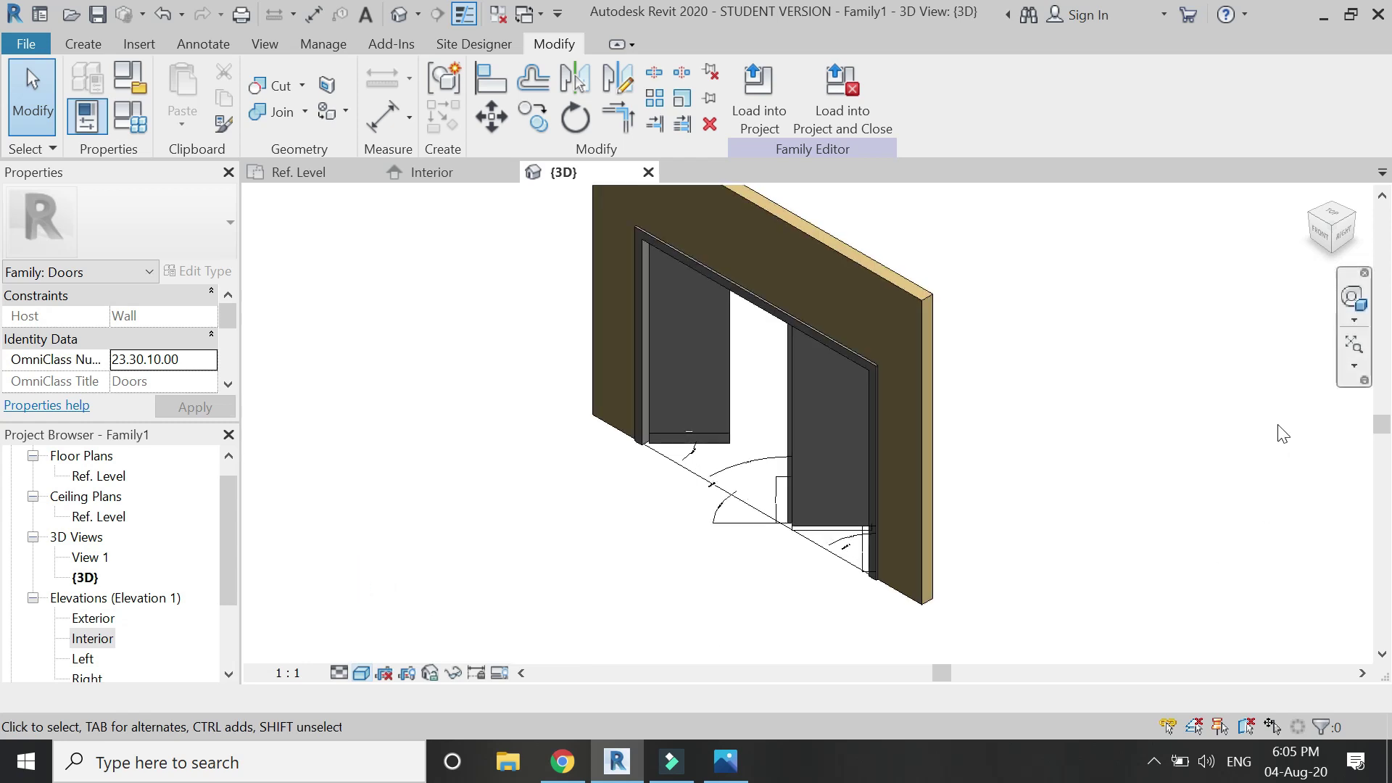
pyautogui.click(1352, 299)
pyautogui.moveTo(902, 337); pyautogui.dragTo(684, 372)
pyautogui.moveTo(686, 459); pyautogui.dragTo(880, 524)
# Step: Set the Interior elevation's visual style to Shaded
pyautogui.click(458, 174)
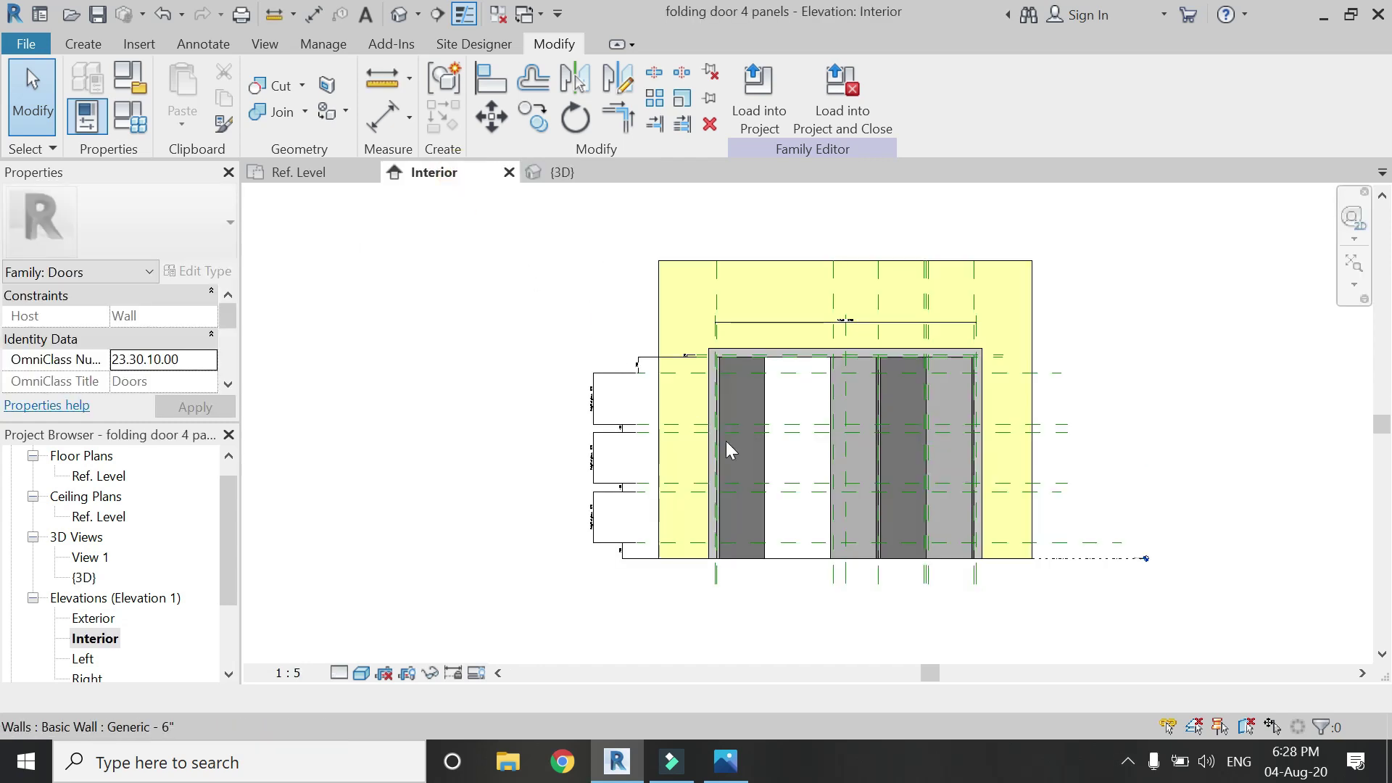
pyautogui.click(468, 178)
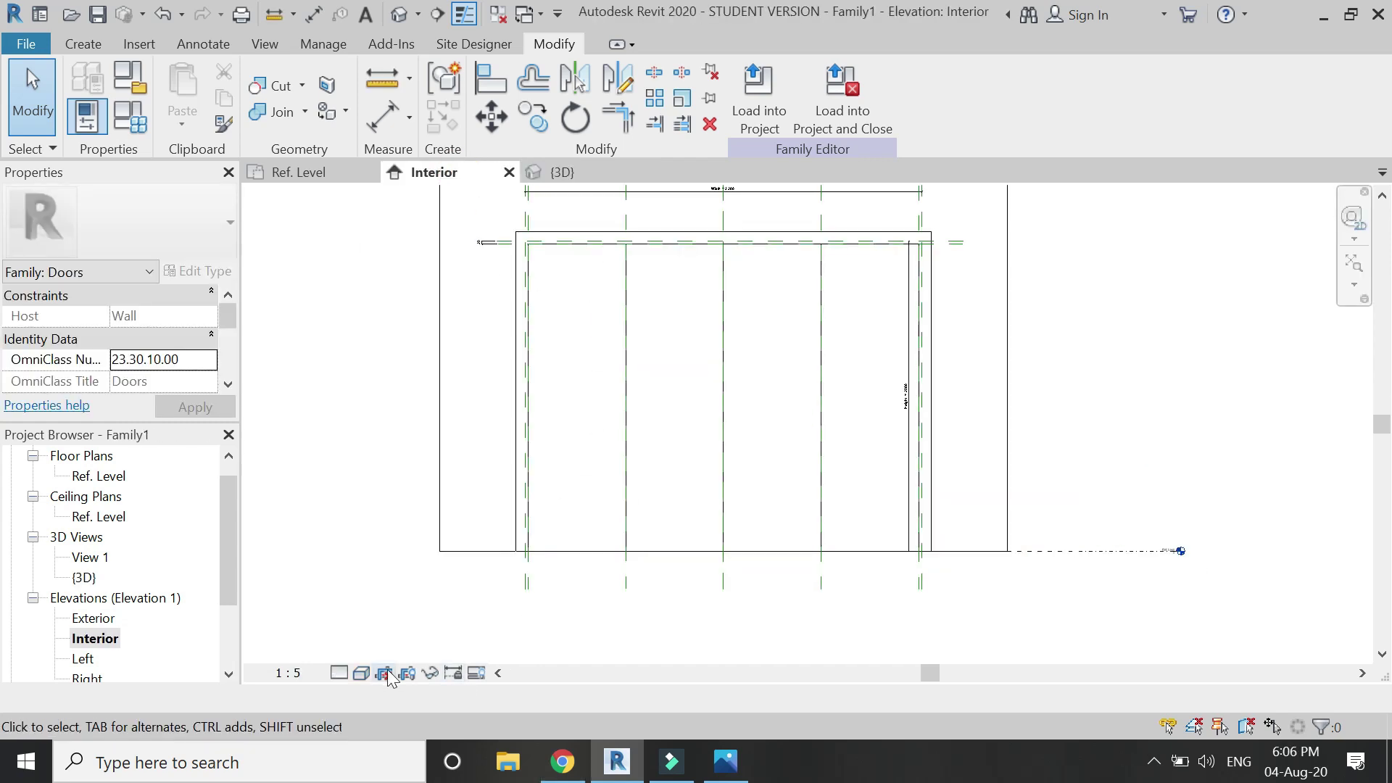
pyautogui.click(387, 669)
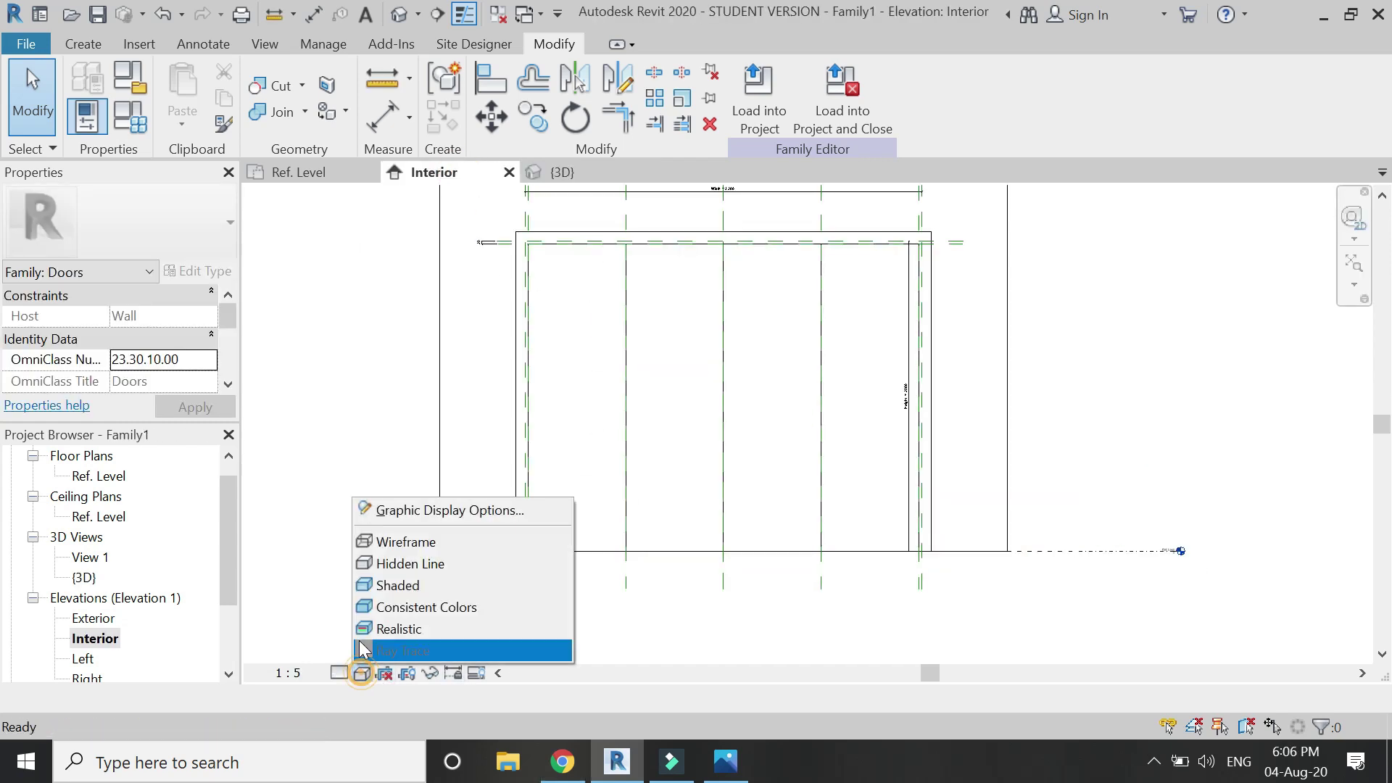
pyautogui.click(367, 584)
pyautogui.scroll(2, 476, 386)
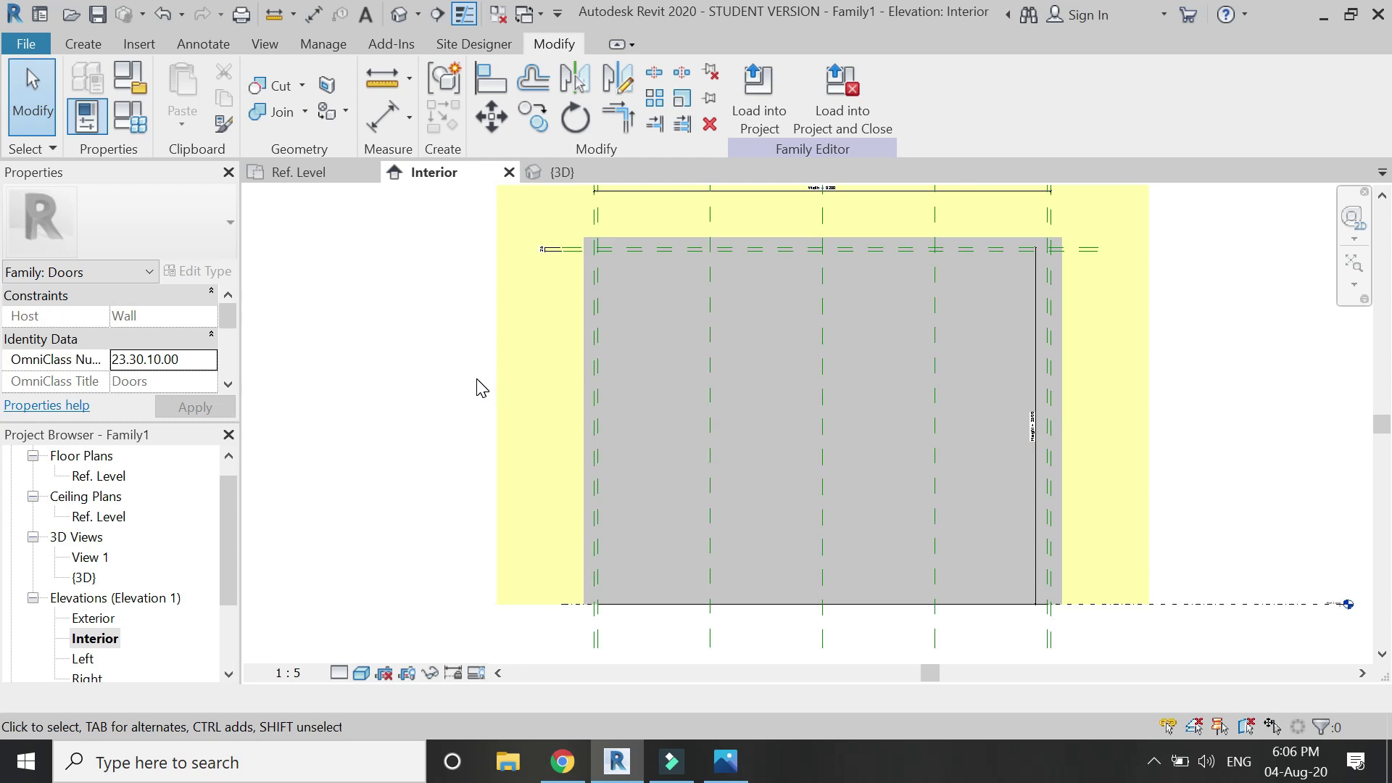
pyautogui.press('Tab')
# Step: Start reference planes with RP and draw a horizontal one near the door top
pyautogui.click(633, 608)
pyautogui.press('Escape')
pyautogui.moveTo(451, 342); pyautogui.dragTo(512, 404, button='middle')
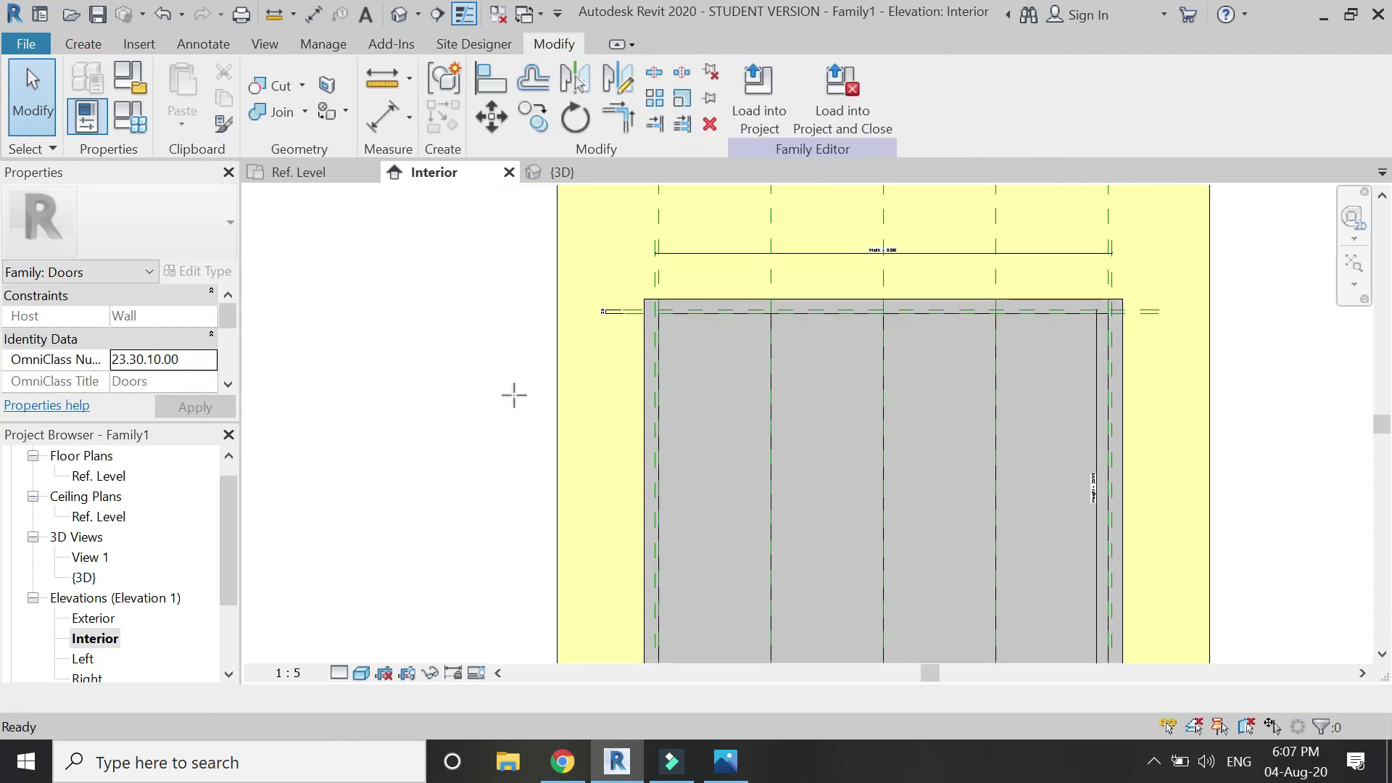
pyautogui.press('r')
pyautogui.press('p')
pyautogui.click(507, 377)
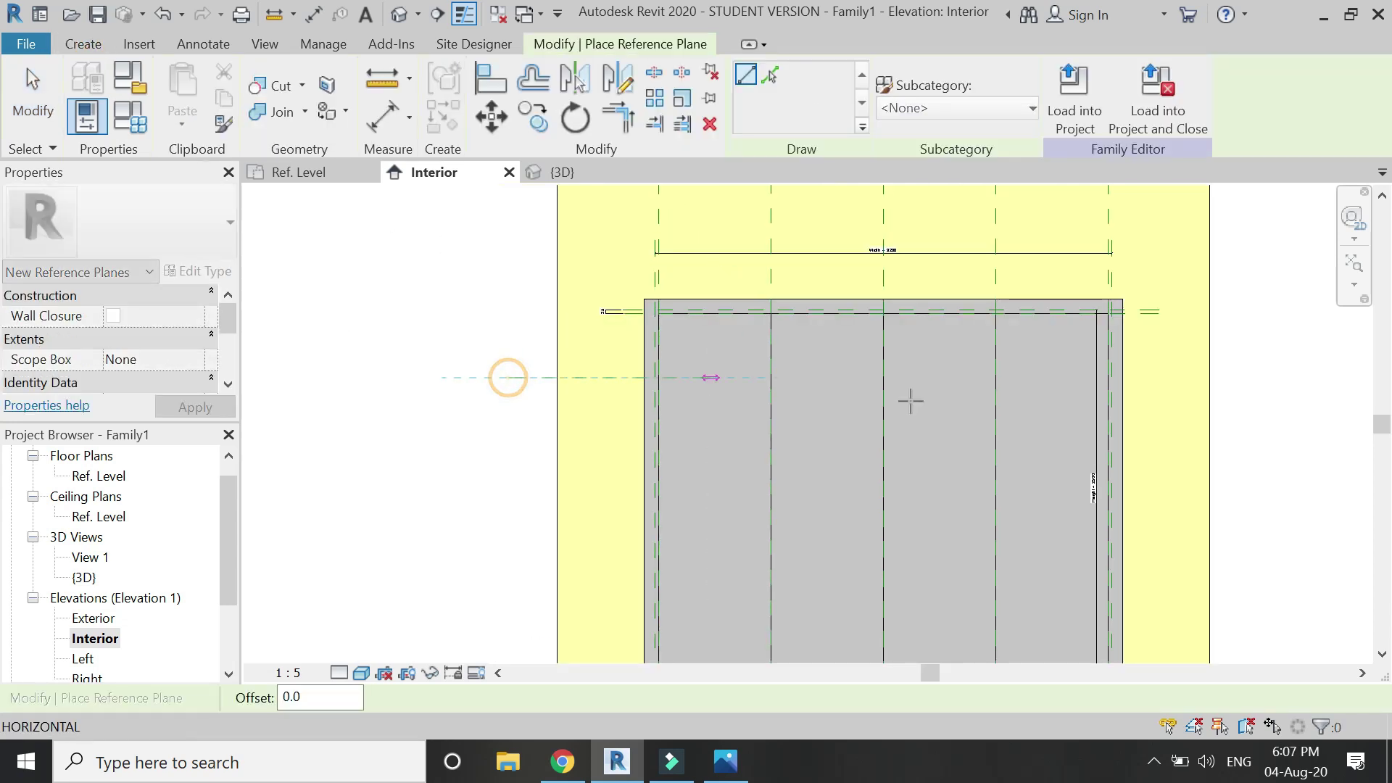
pyautogui.click(1268, 385)
pyautogui.hotkey('ctrl', 'z')
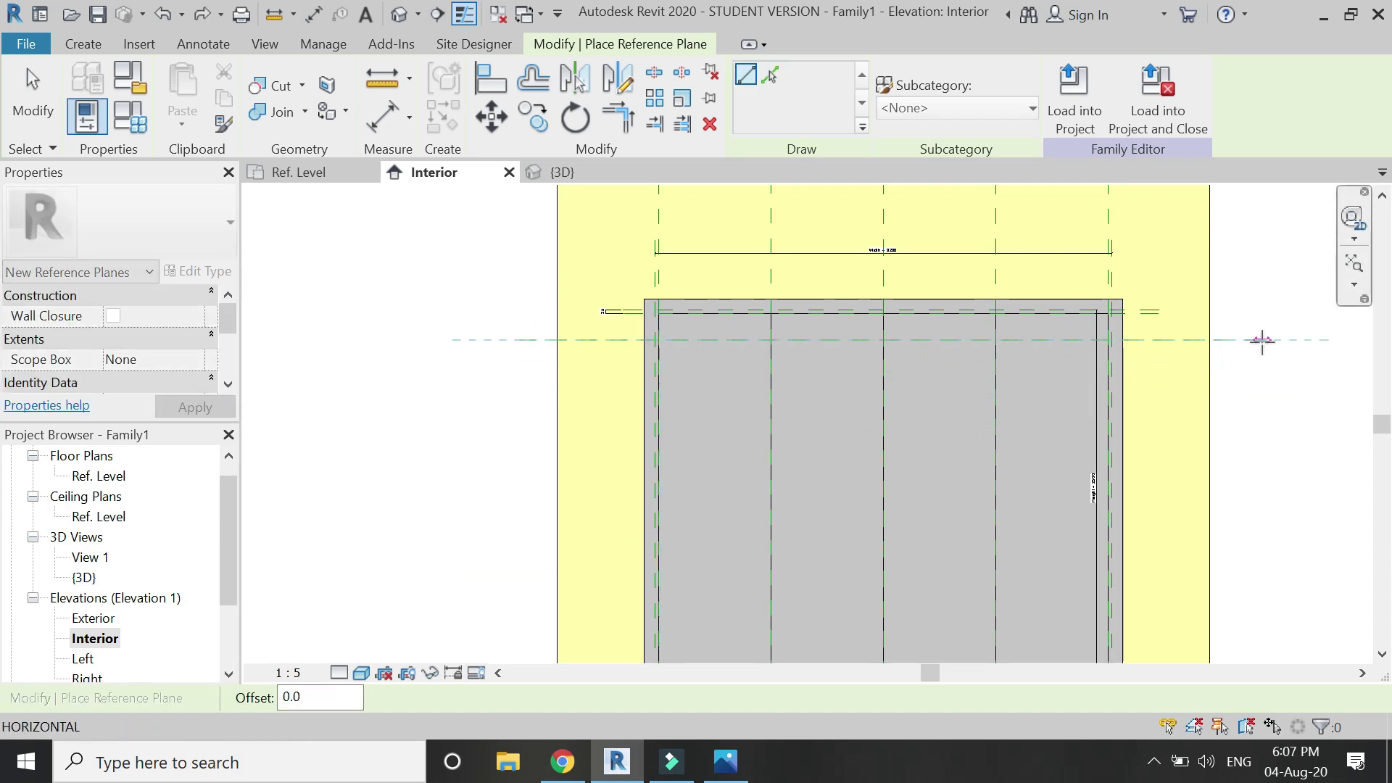
pyautogui.click(1261, 338)
# Step: Draw more horizontal planes across the door: one low, plus close pairs near top and mid-height
pyautogui.scroll(-2, 557, 359)
pyautogui.scroll(2, 544, 442)
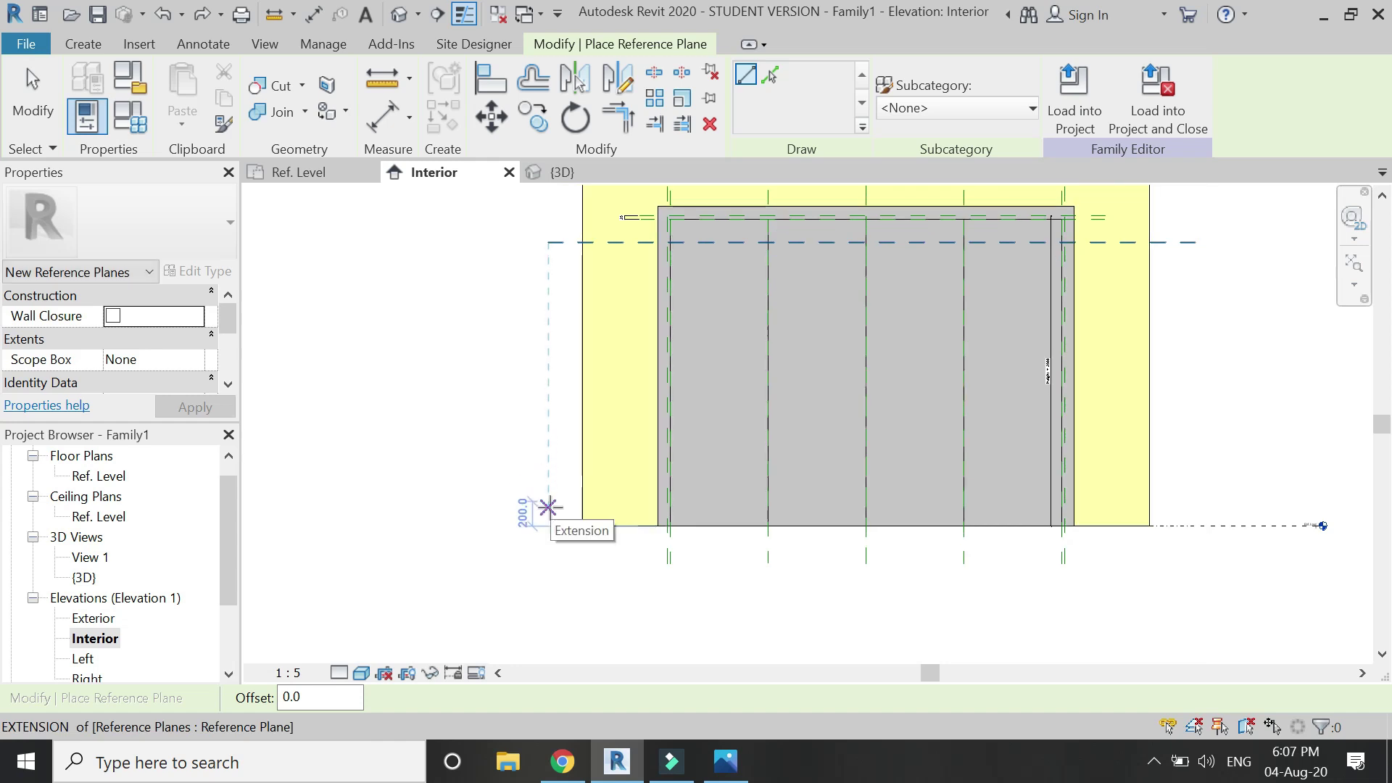
pyautogui.click(549, 507)
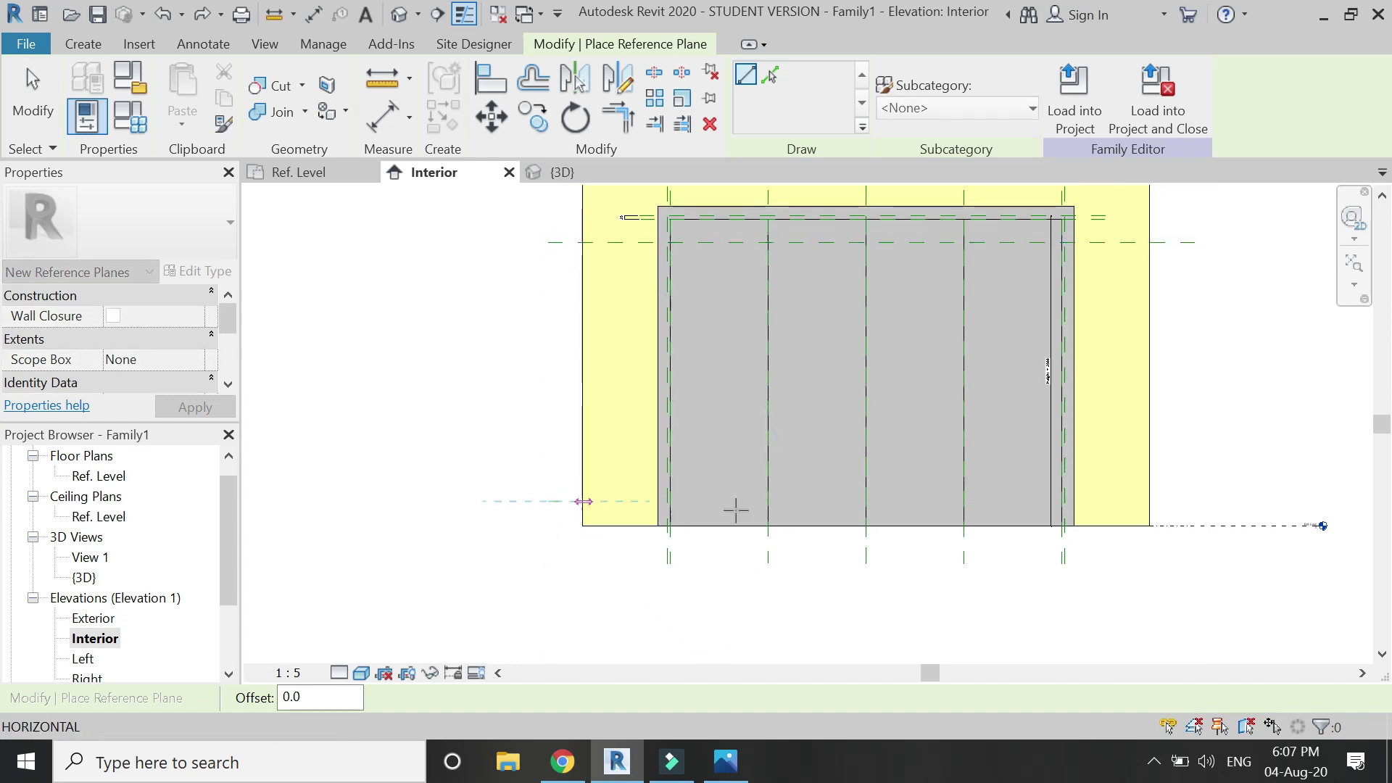
pyautogui.click(1285, 499)
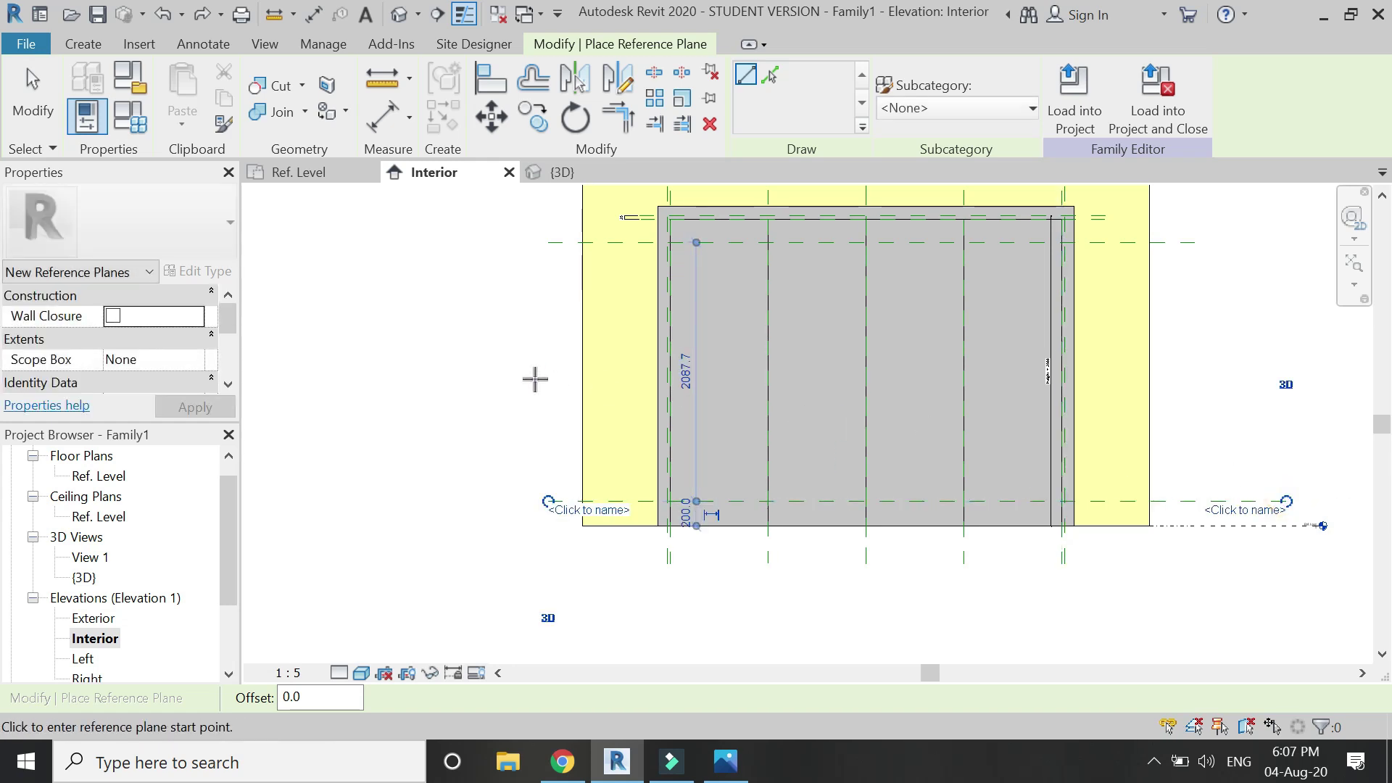
pyautogui.click(548, 329)
pyautogui.click(1203, 329)
pyautogui.click(548, 343)
pyautogui.click(1205, 340)
pyautogui.click(549, 402)
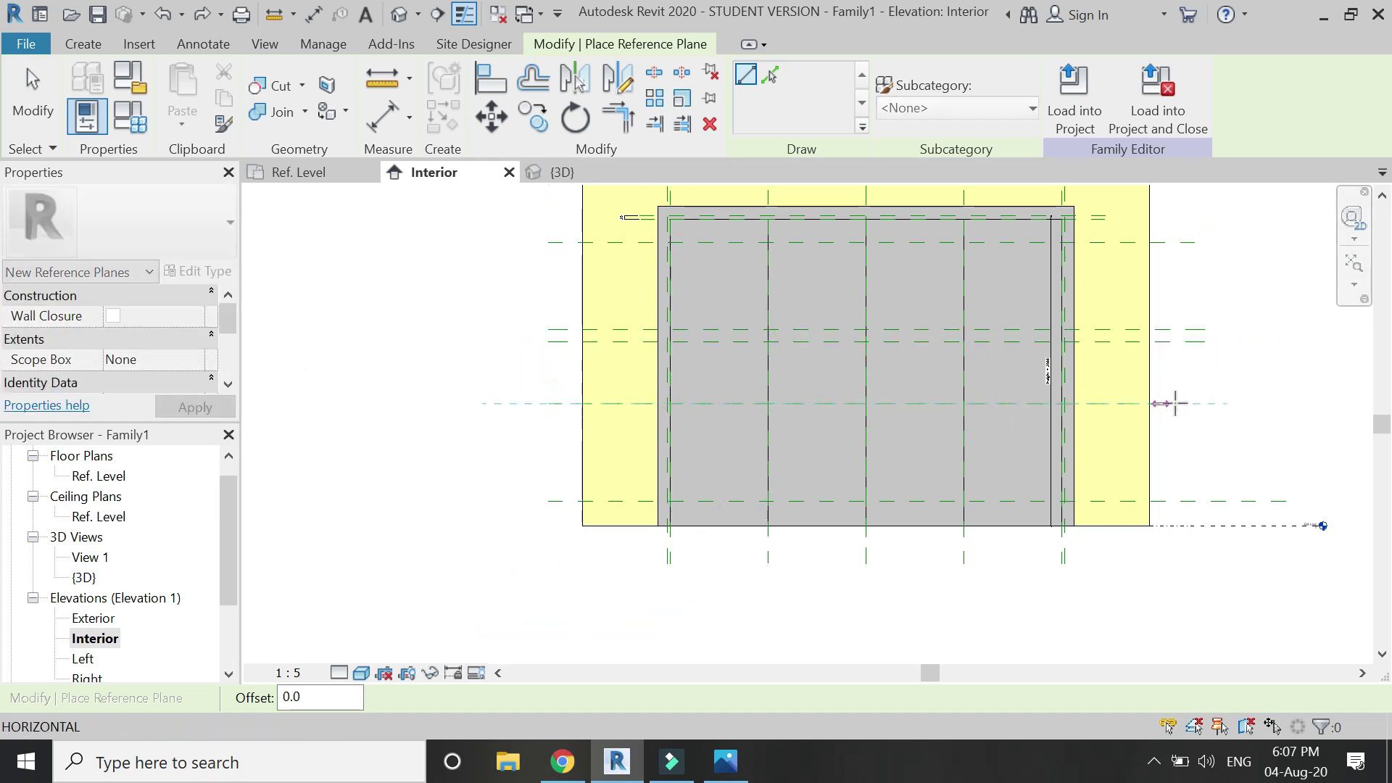
pyautogui.click(1203, 402)
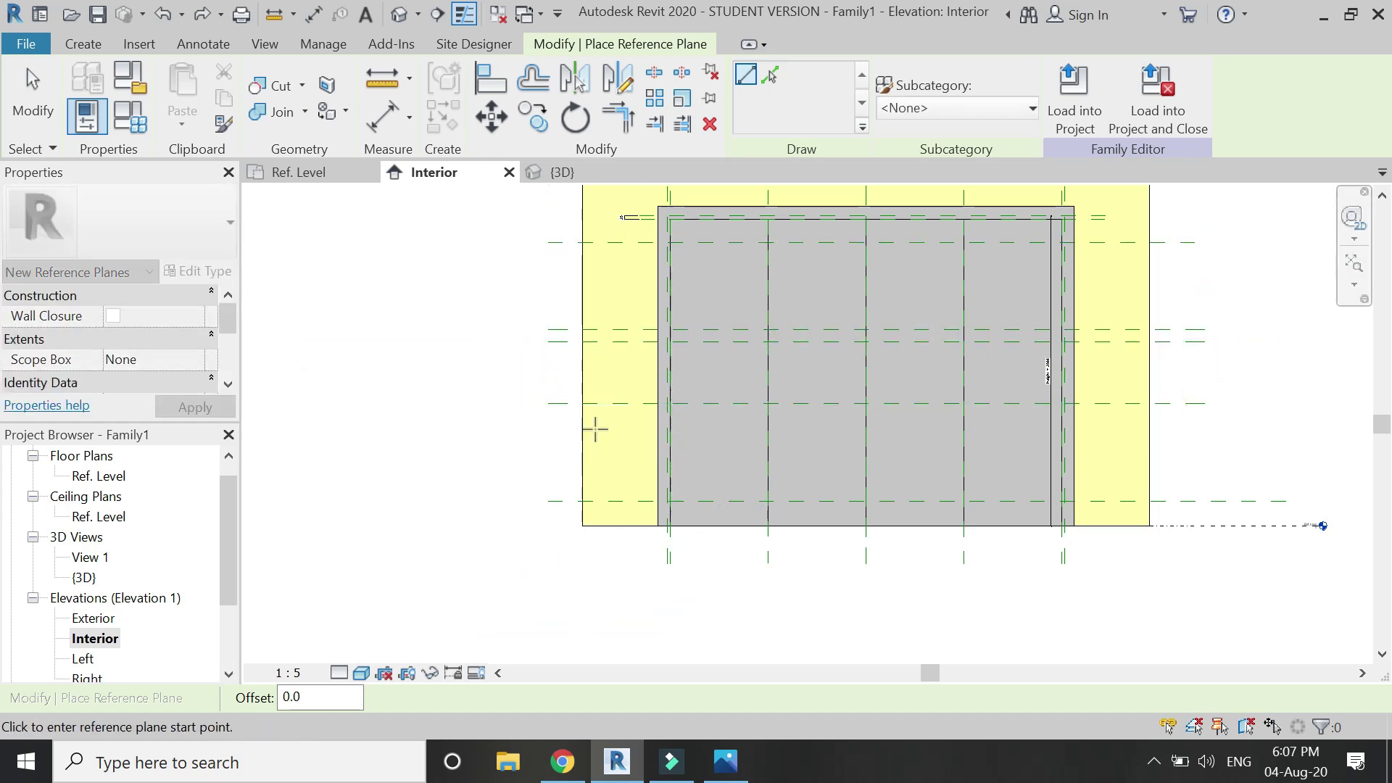
pyautogui.click(549, 415)
pyautogui.click(1197, 415)
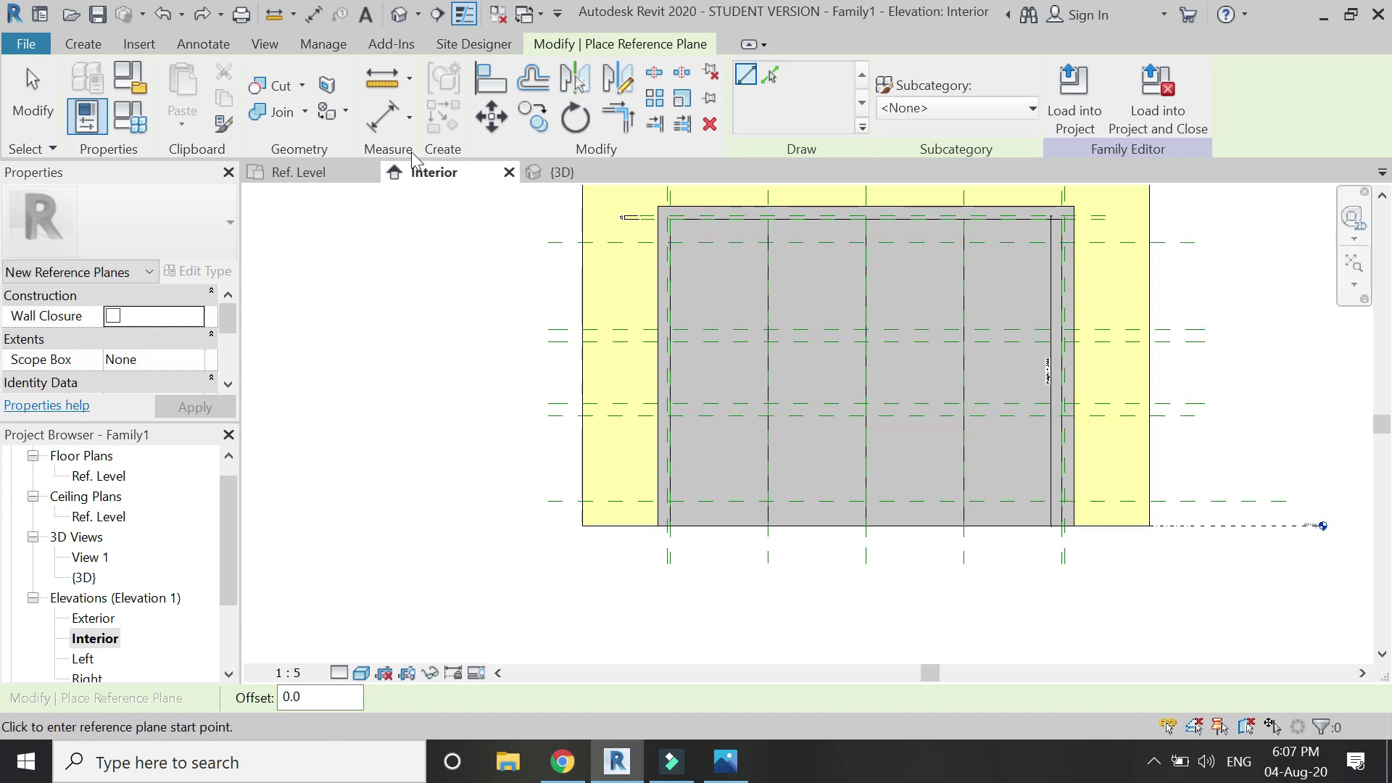
# Step: Dimension the upper and lower pairs of glass reference planes, each 100 apart
pyautogui.press('d')
pyautogui.press('i')
pyautogui.scroll(3, 558, 330)
pyautogui.click(587, 348)
pyautogui.click(587, 371)
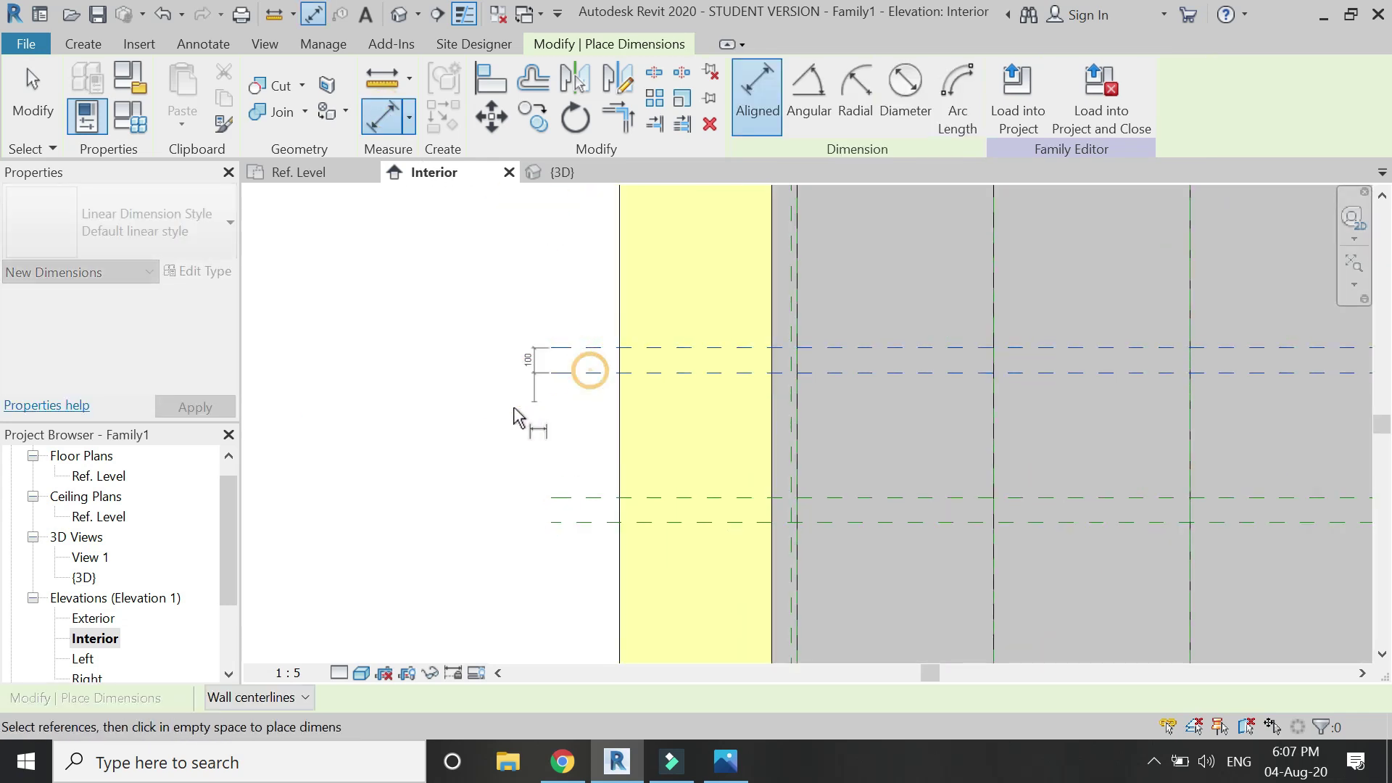
pyautogui.click(513, 402)
pyautogui.click(576, 497)
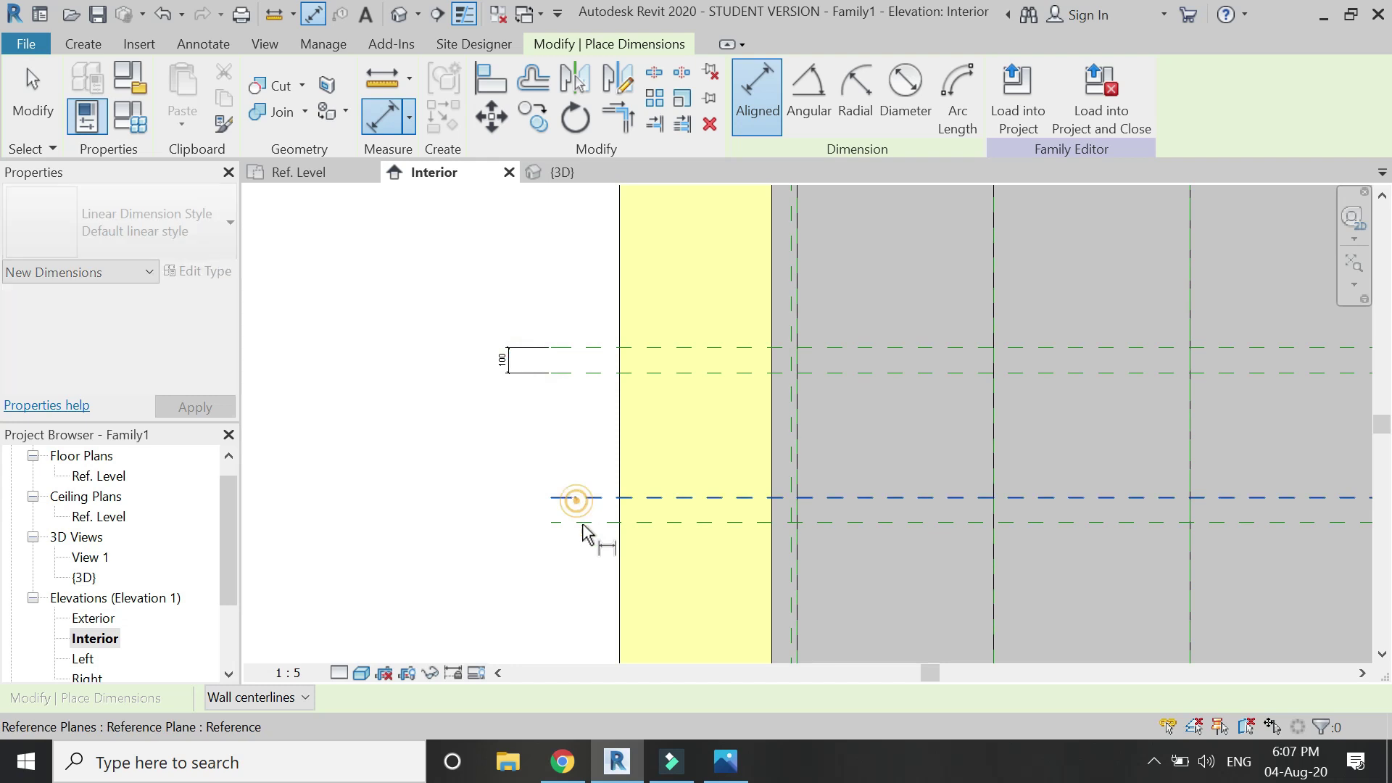
pyautogui.click(577, 521)
pyautogui.click(507, 533)
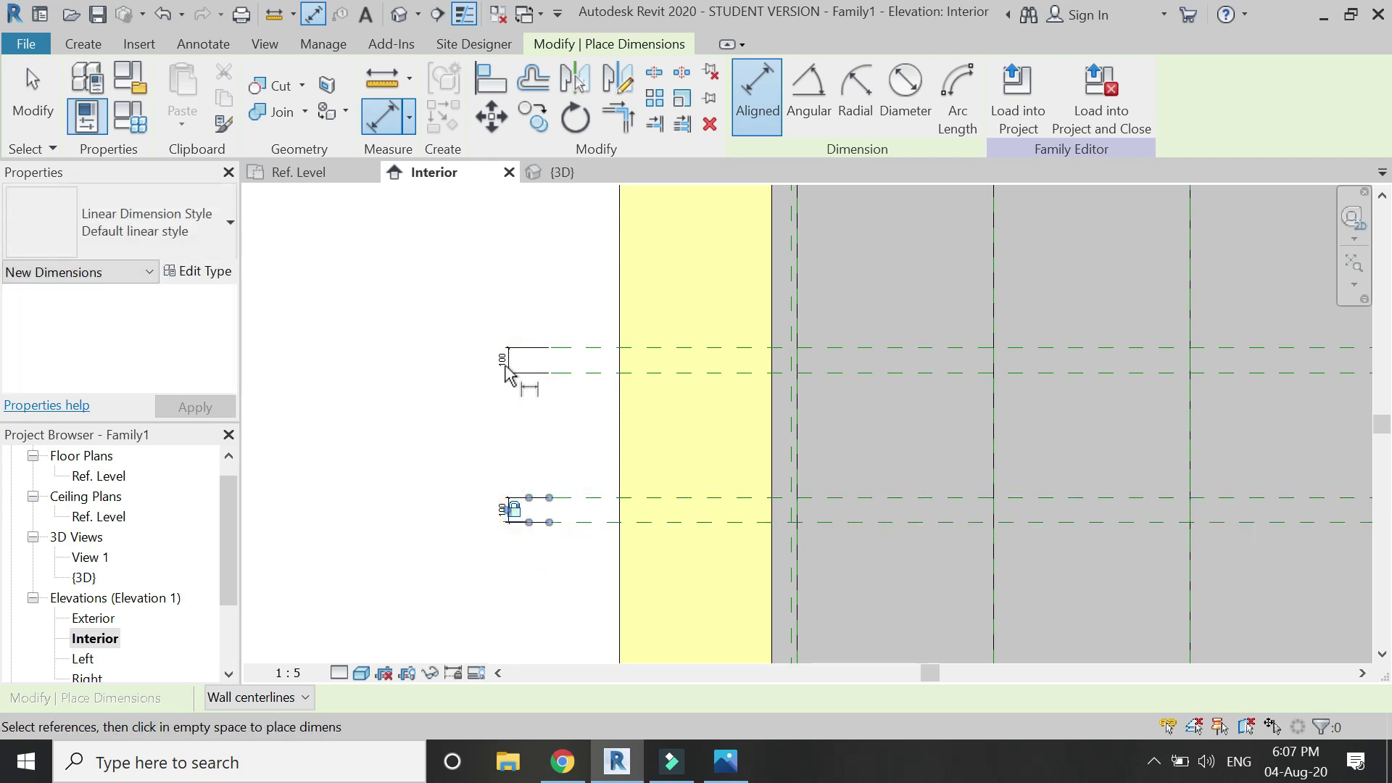
# Step: Dimension frame top to top glass plane (187) and lowest glass plane to Ref. Level (200)
pyautogui.scroll(-3, 569, 523)
pyautogui.scroll(5, 619, 249)
pyautogui.click(627, 247)
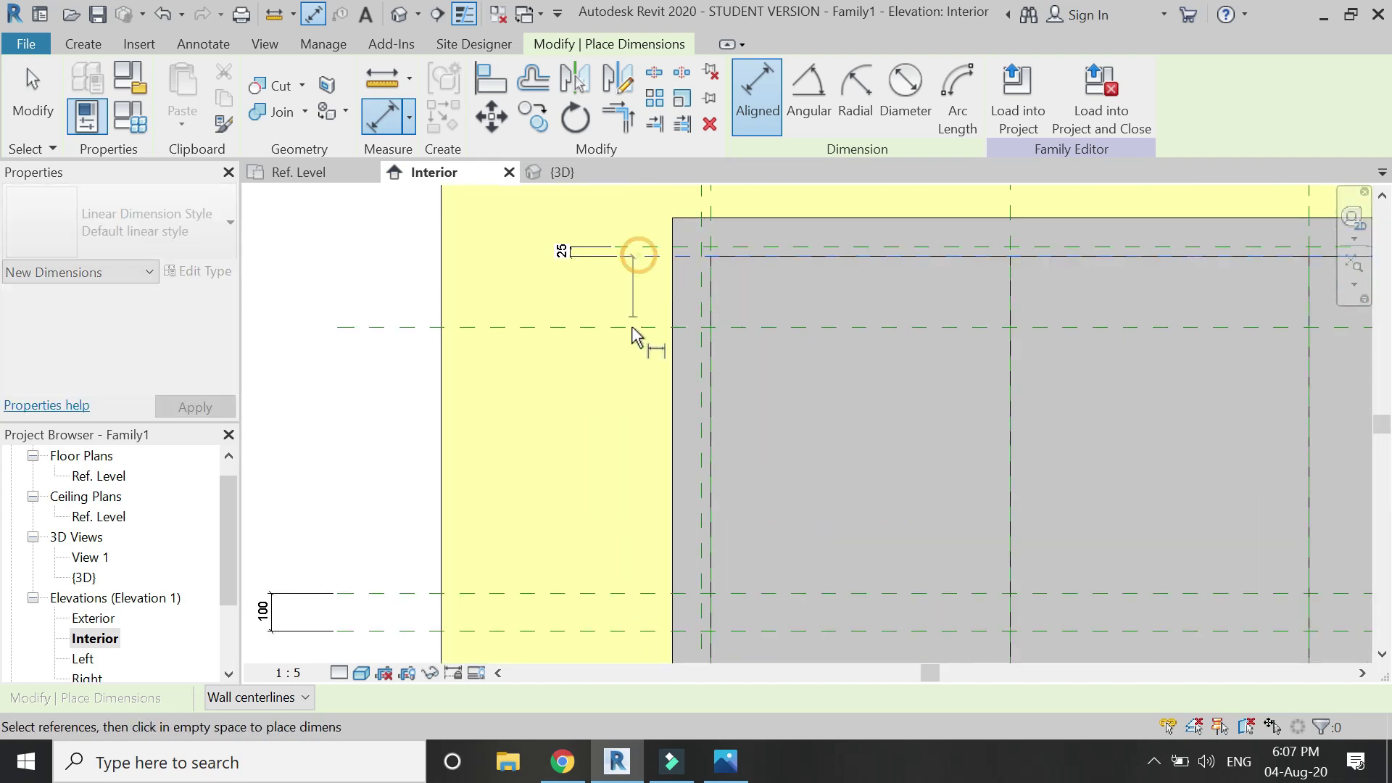
pyautogui.click(626, 271)
pyautogui.click(347, 419)
pyautogui.scroll(-6, 449, 326)
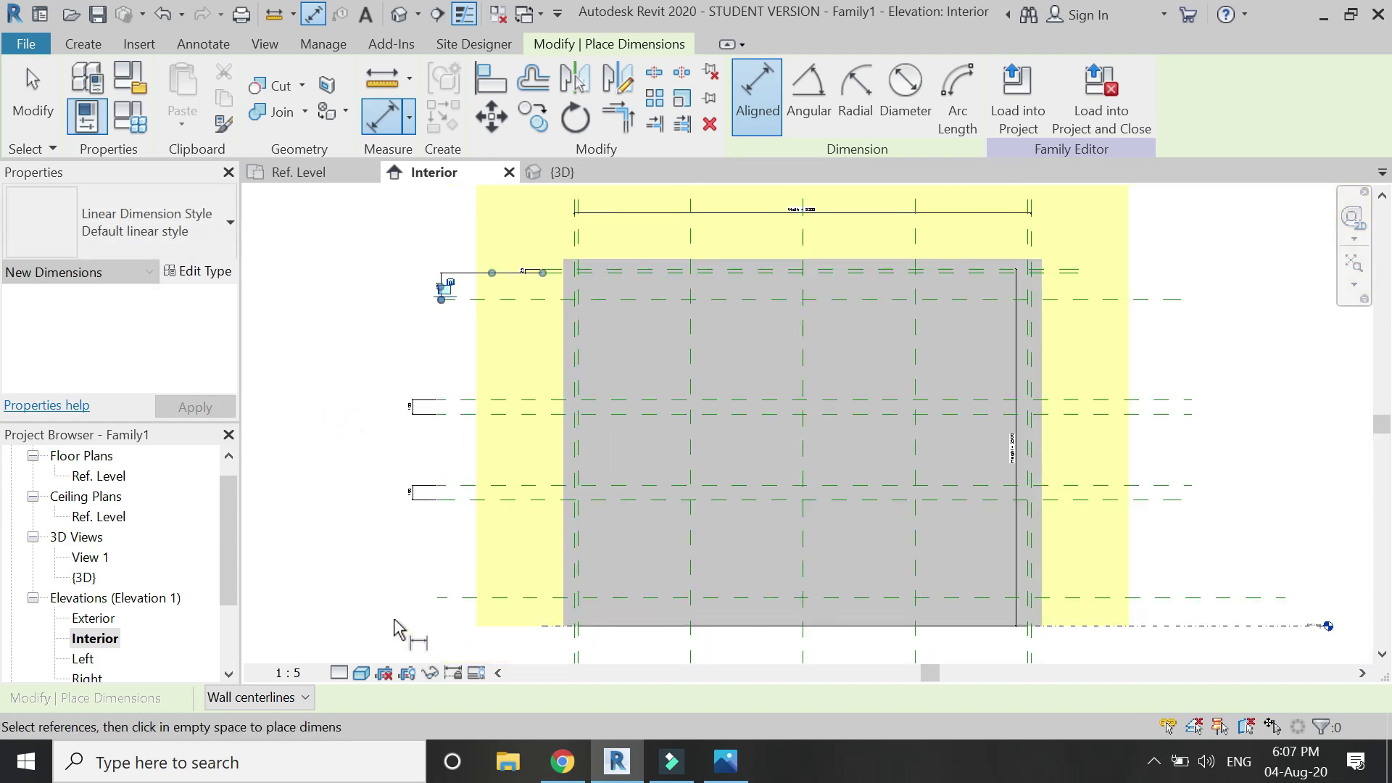
pyautogui.scroll(4, 402, 620)
pyautogui.click(482, 590)
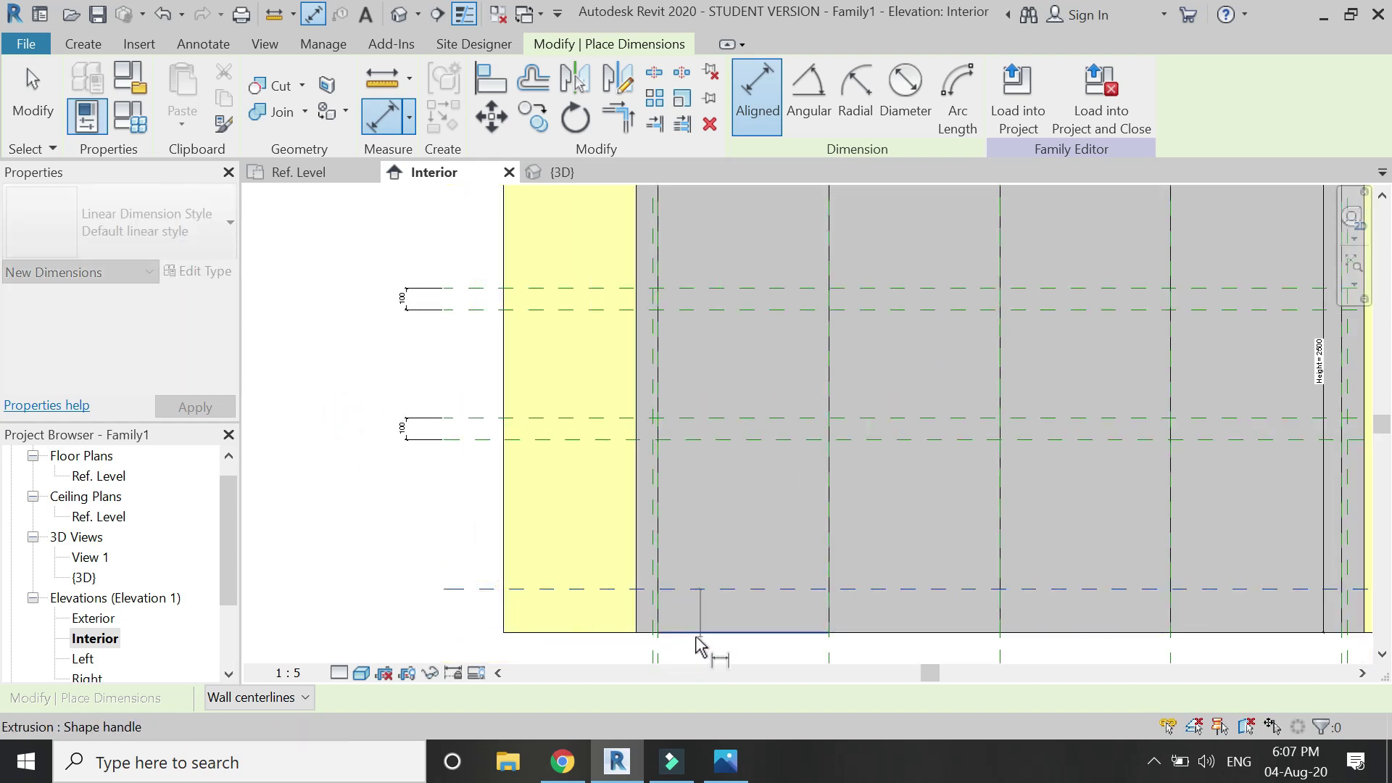
pyautogui.click(624, 637)
pyautogui.click(404, 636)
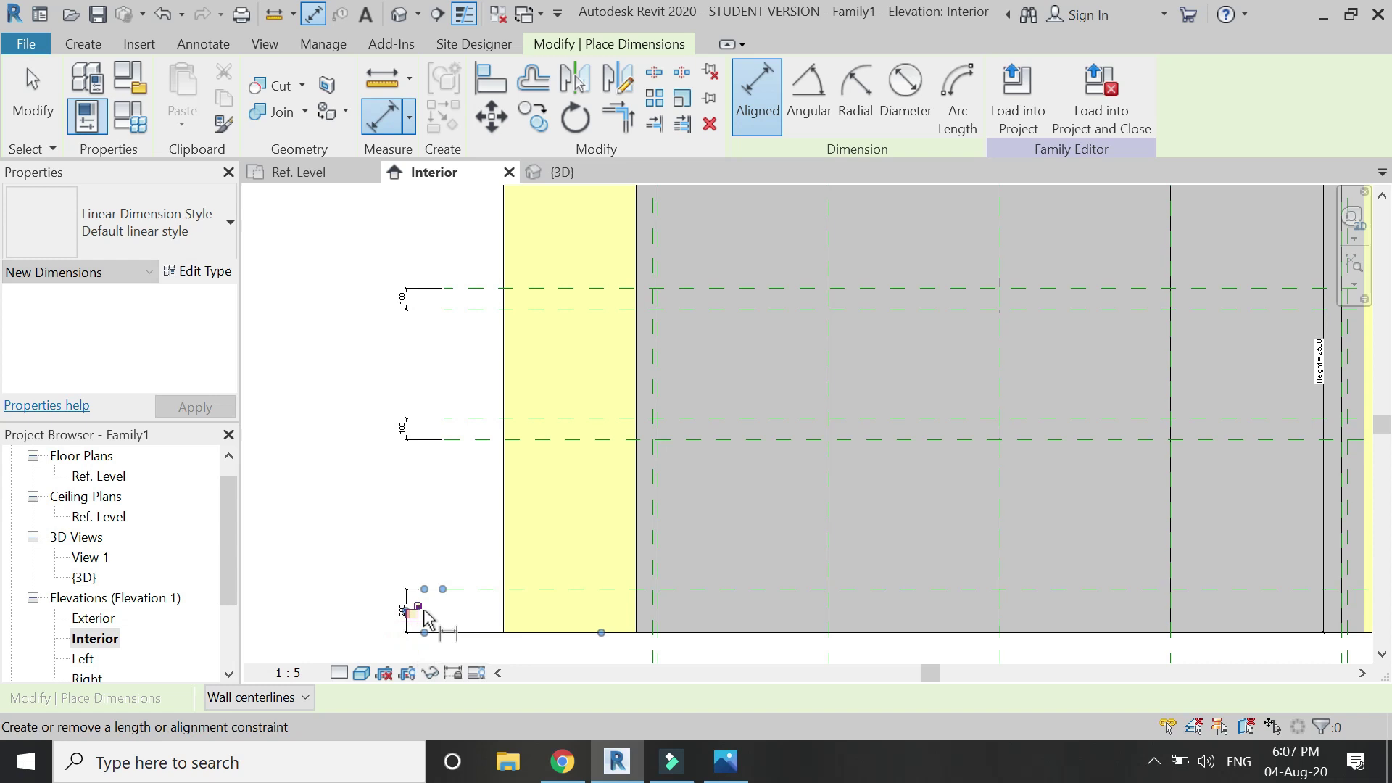
pyautogui.scroll(-4, 559, 584)
pyautogui.press('Escape')
pyautogui.press('Escape')
# Step: Change the 187 dimension to 200, moving the top glass plane down
pyautogui.scroll(5, 507, 302)
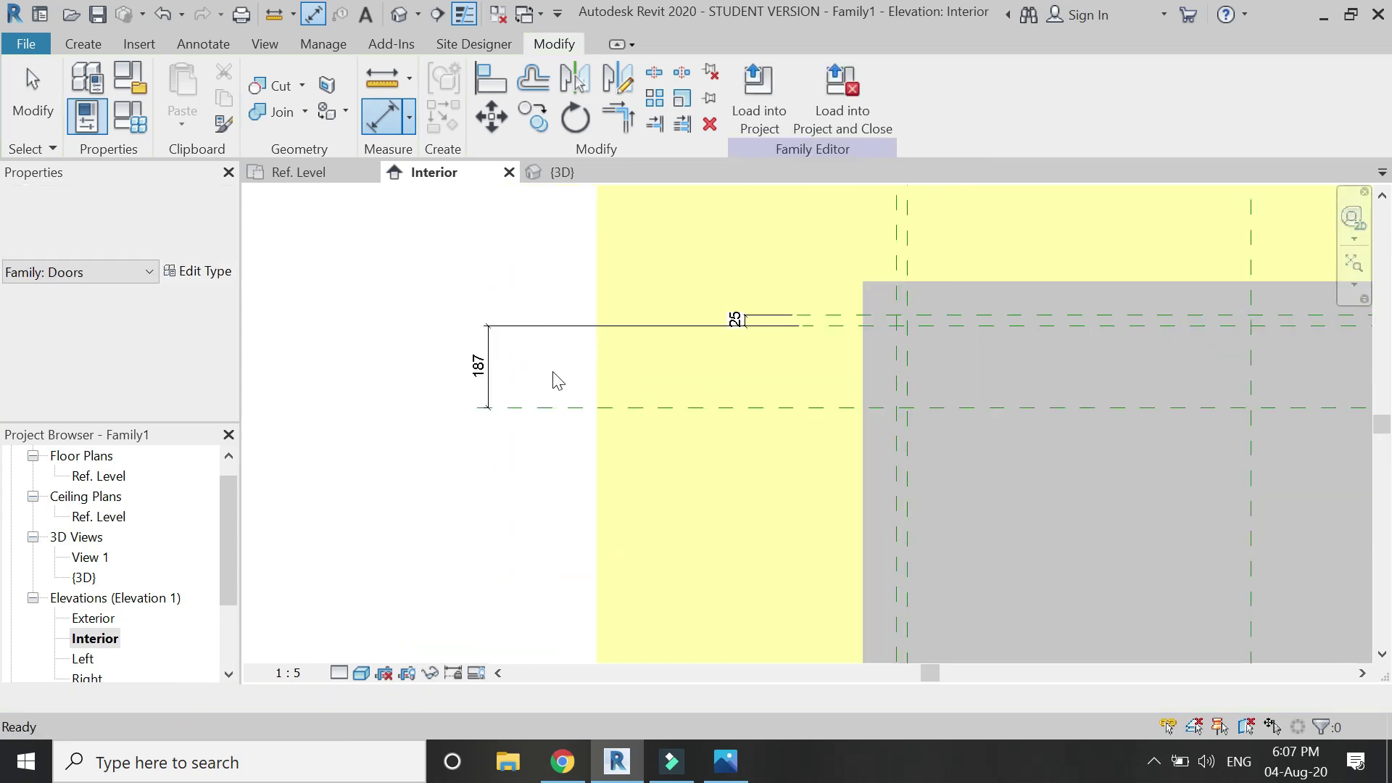
pyautogui.click(550, 407)
pyautogui.click(475, 364)
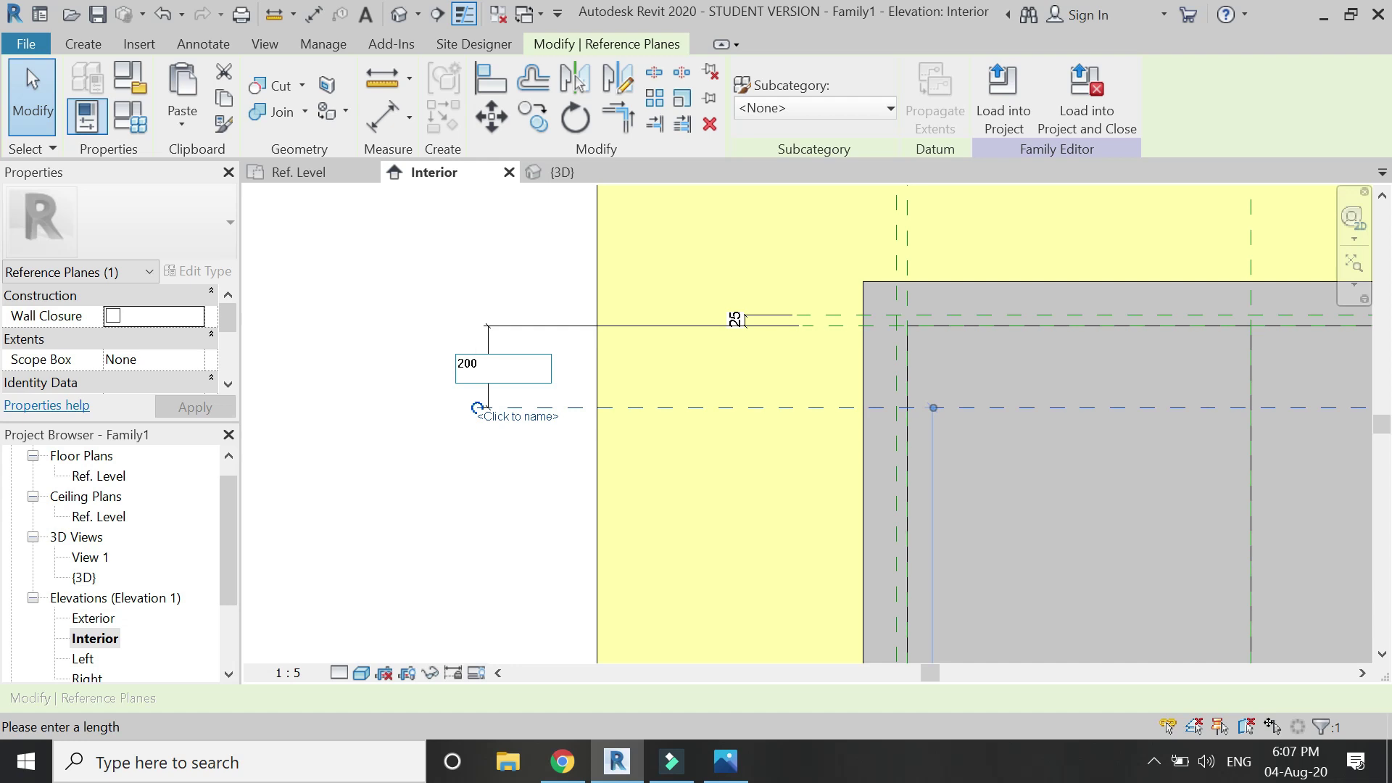
pyautogui.press('Return')
pyautogui.click(497, 274)
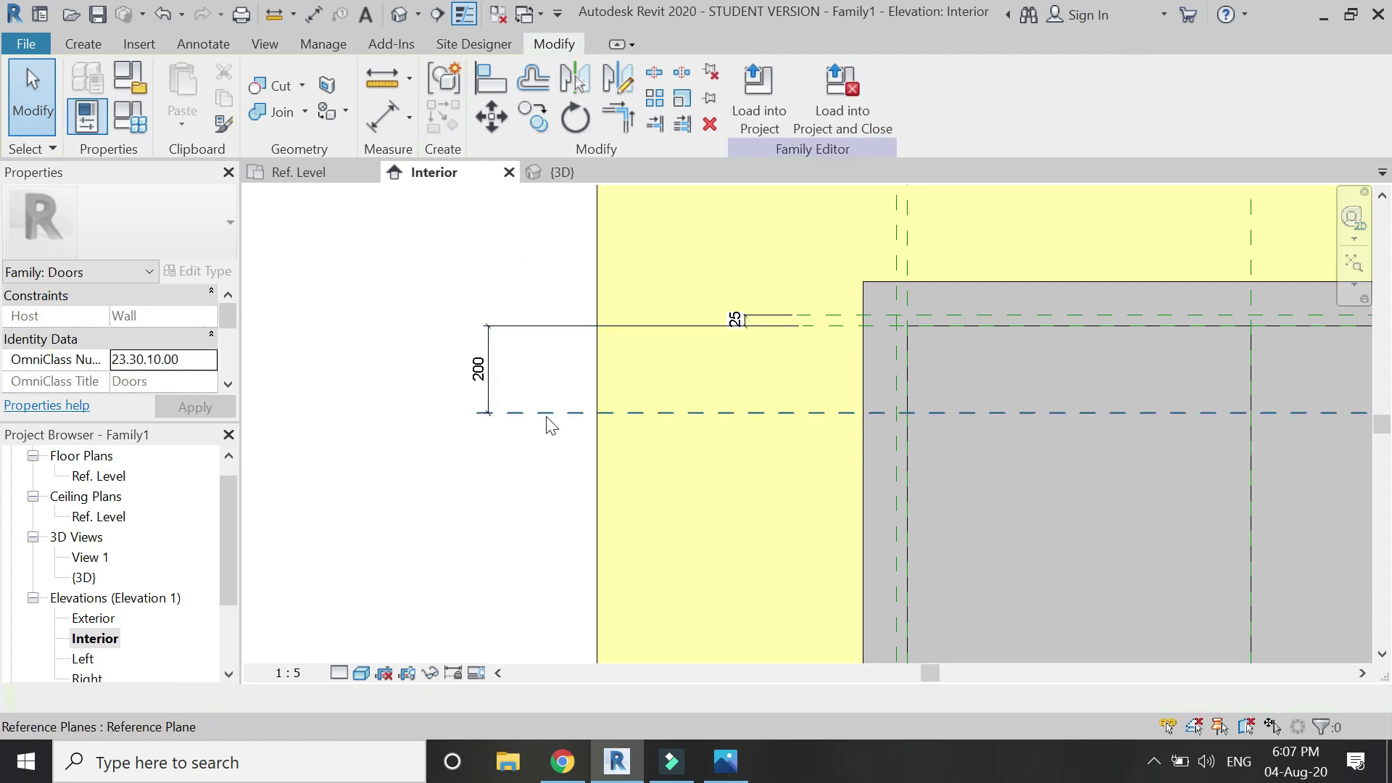
pyautogui.click(481, 366)
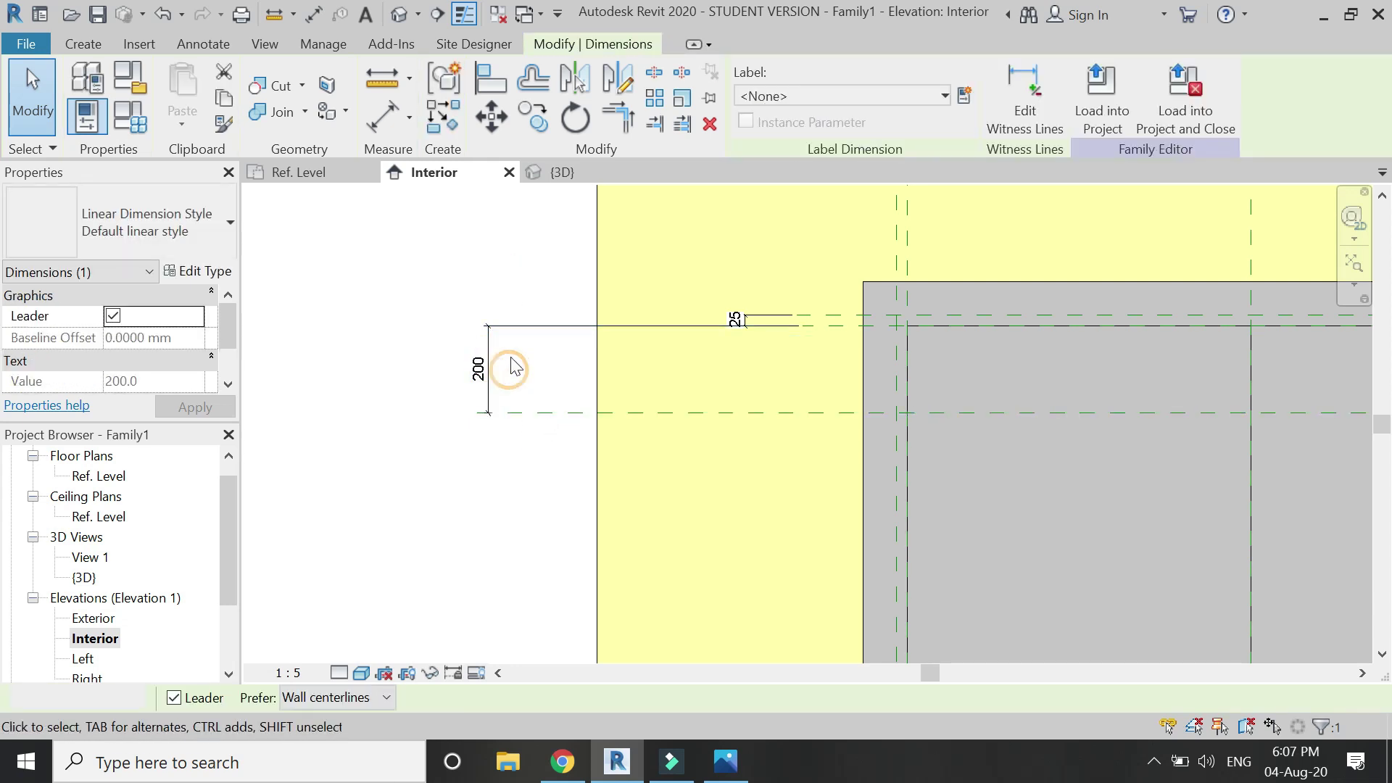
pyautogui.click(450, 280)
pyautogui.scroll(-4, 448, 279)
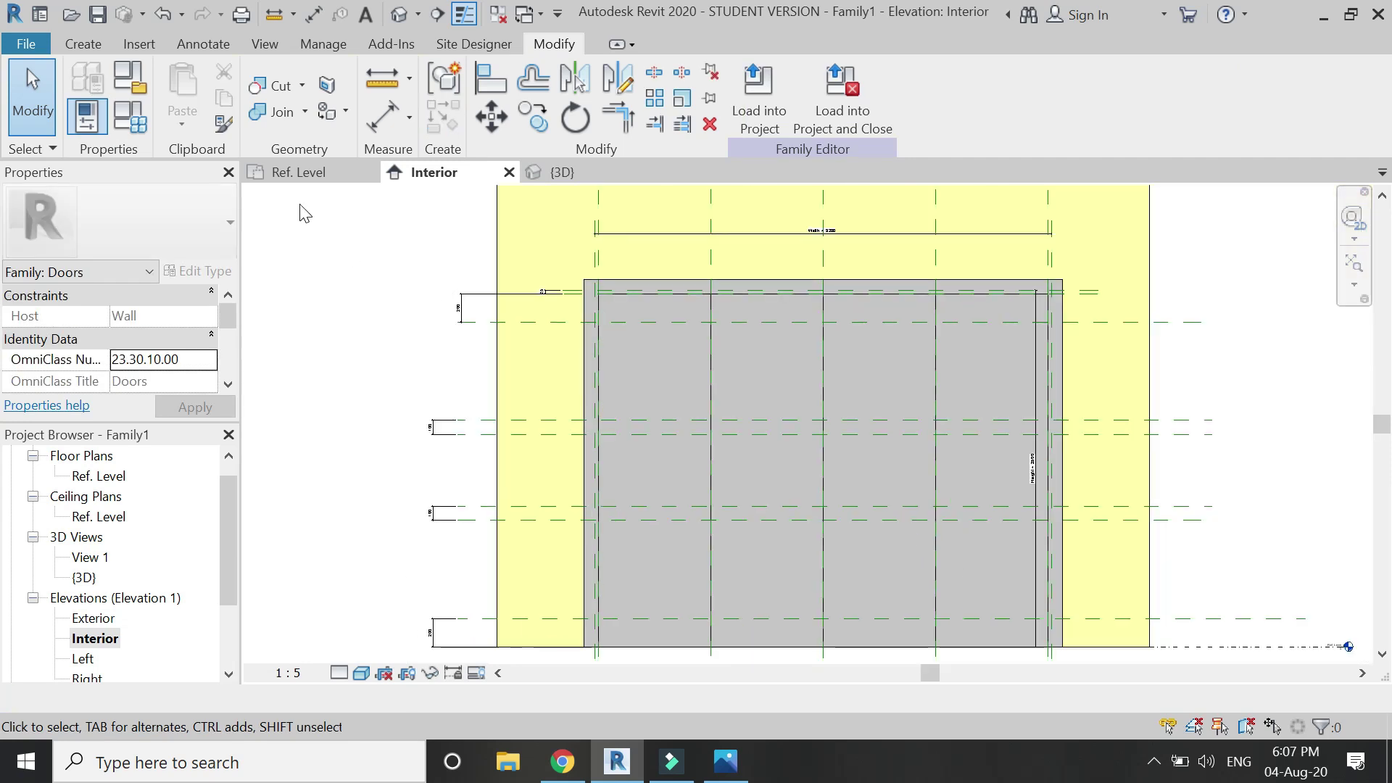
# Step: Place three stacked aligned dimensions left of the door spanning the glass zones
pyautogui.click(397, 132)
pyautogui.click(482, 321)
pyautogui.click(485, 420)
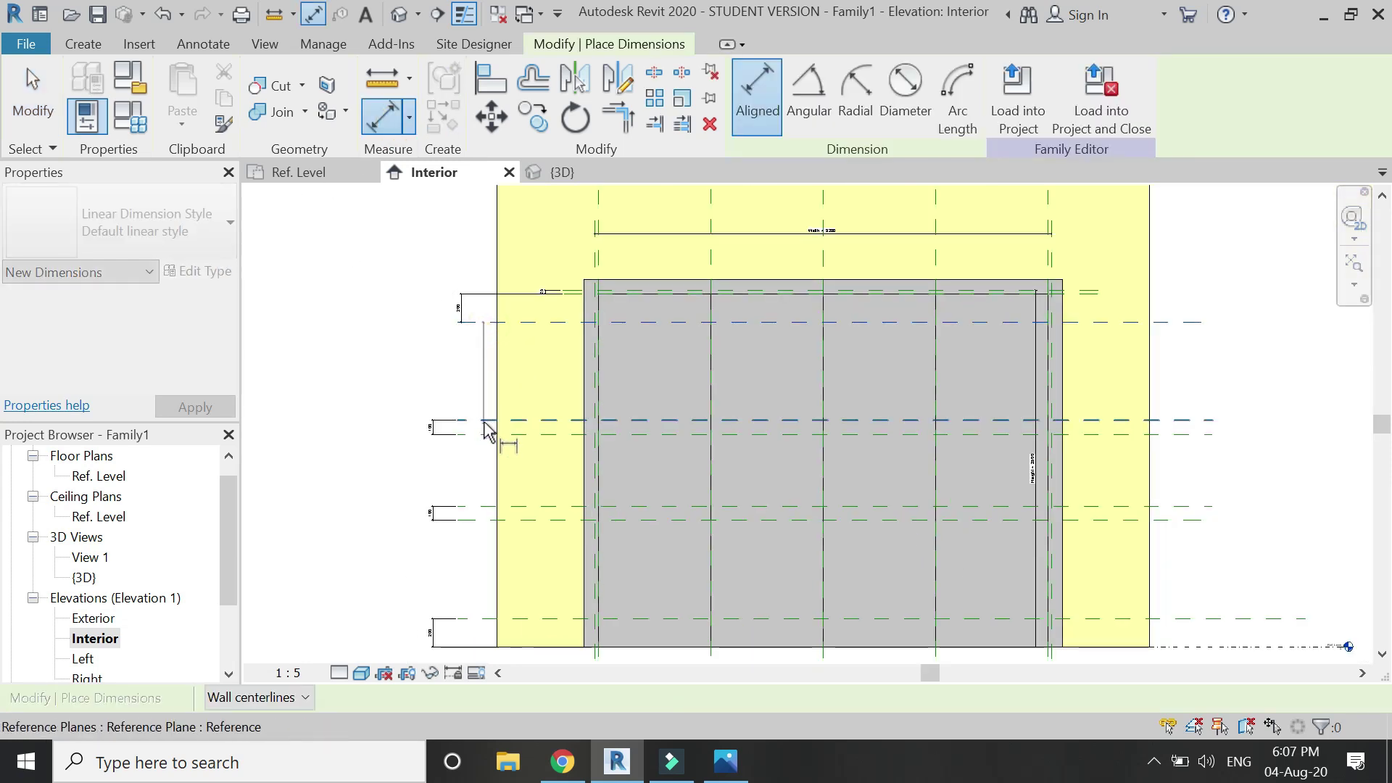
pyautogui.click(385, 487)
pyautogui.click(473, 434)
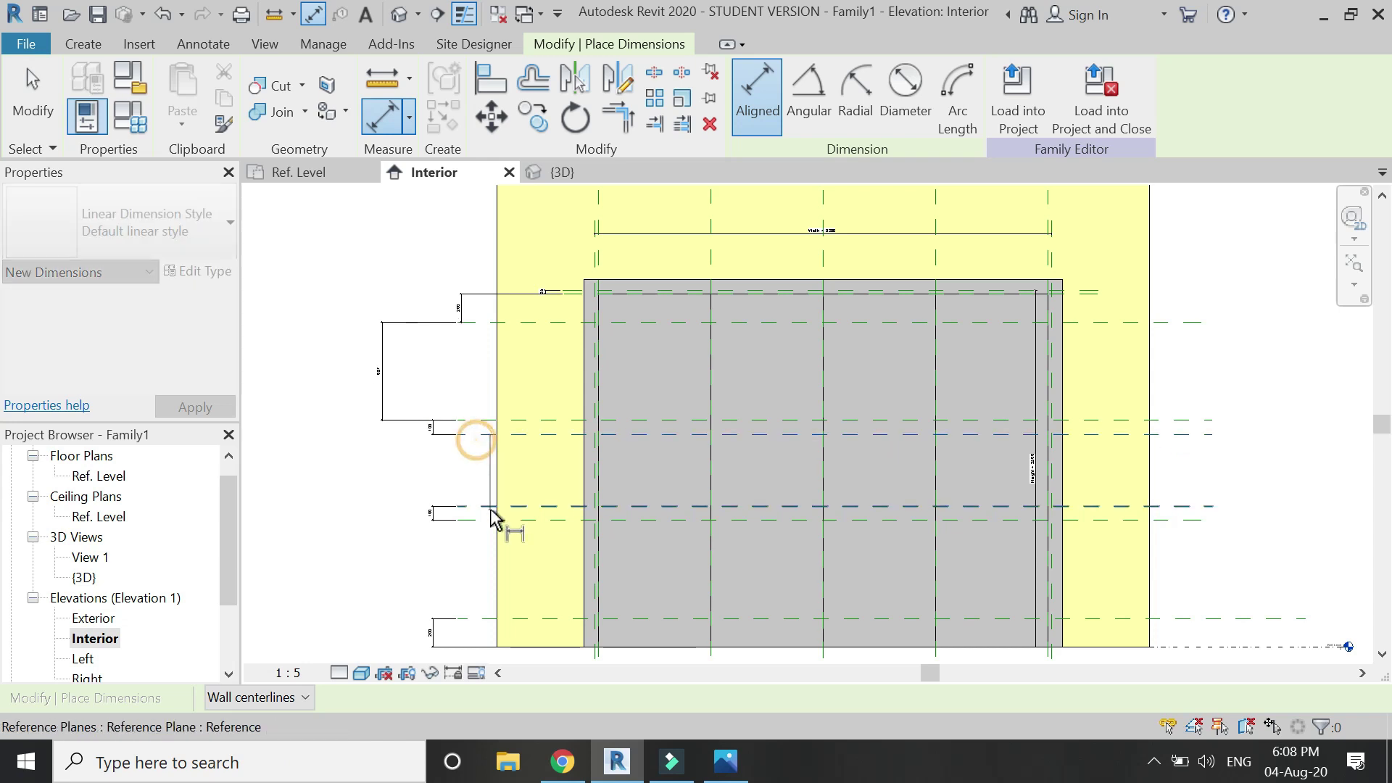
pyautogui.click(487, 506)
pyautogui.click(382, 554)
pyautogui.click(478, 520)
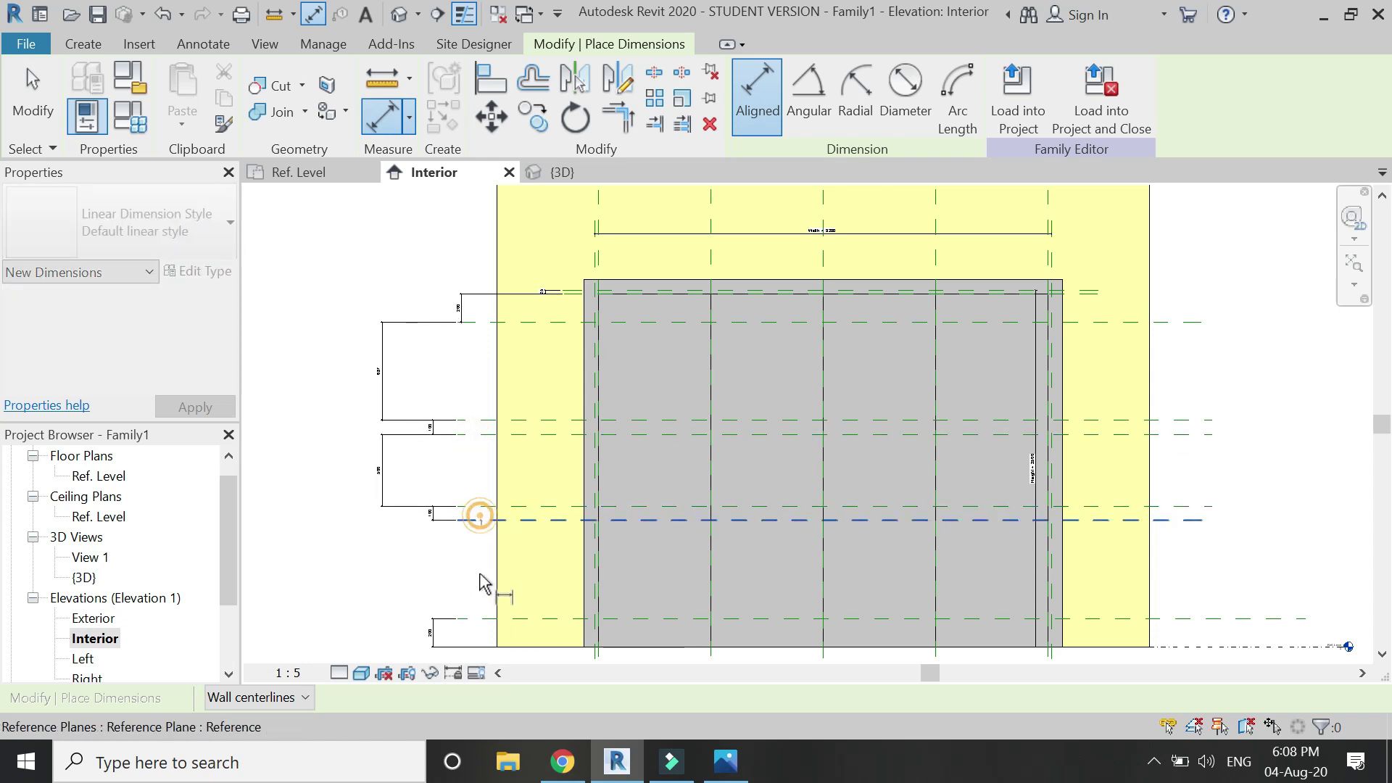
pyautogui.click(479, 618)
pyautogui.click(381, 598)
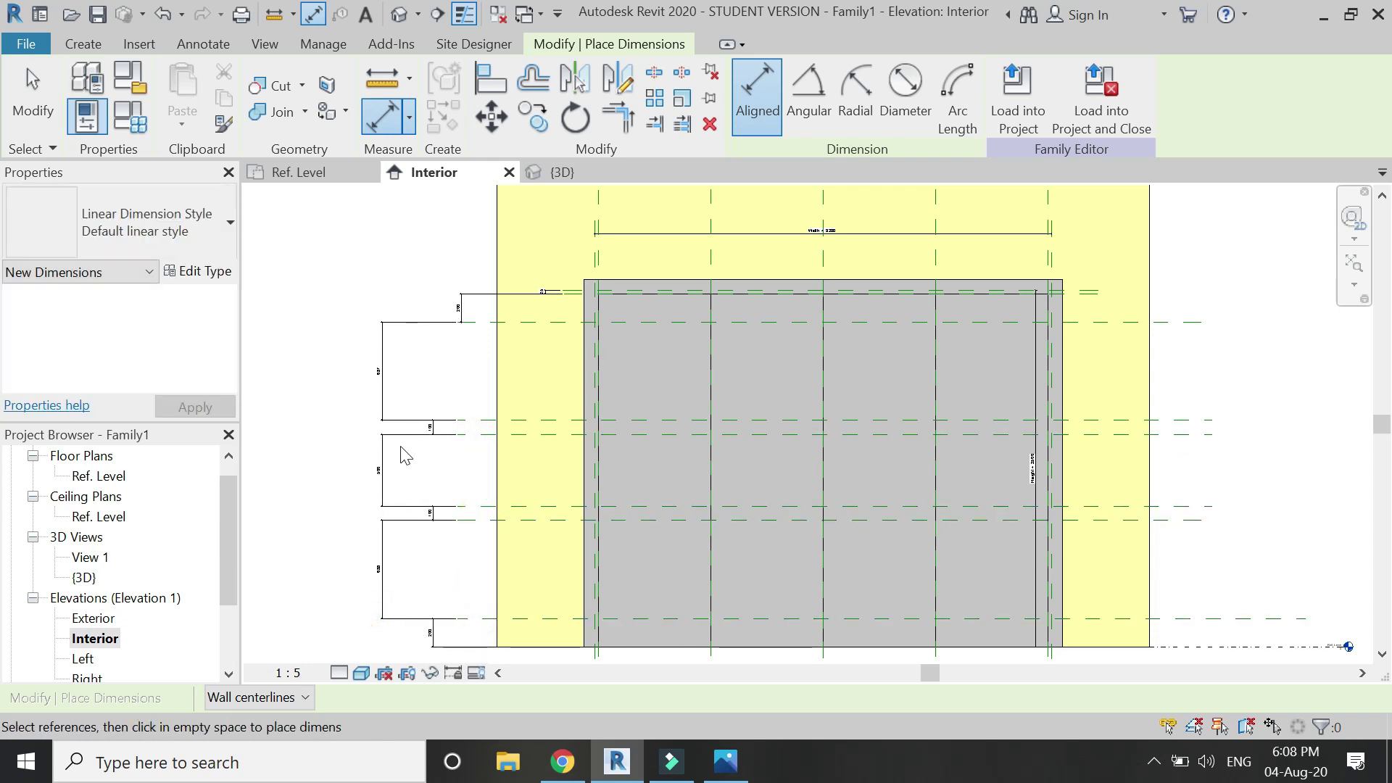
pyautogui.press('Escape')
# Step: Label the top 687 dimension with a new parameter named 'height of glass'
pyautogui.click(383, 355)
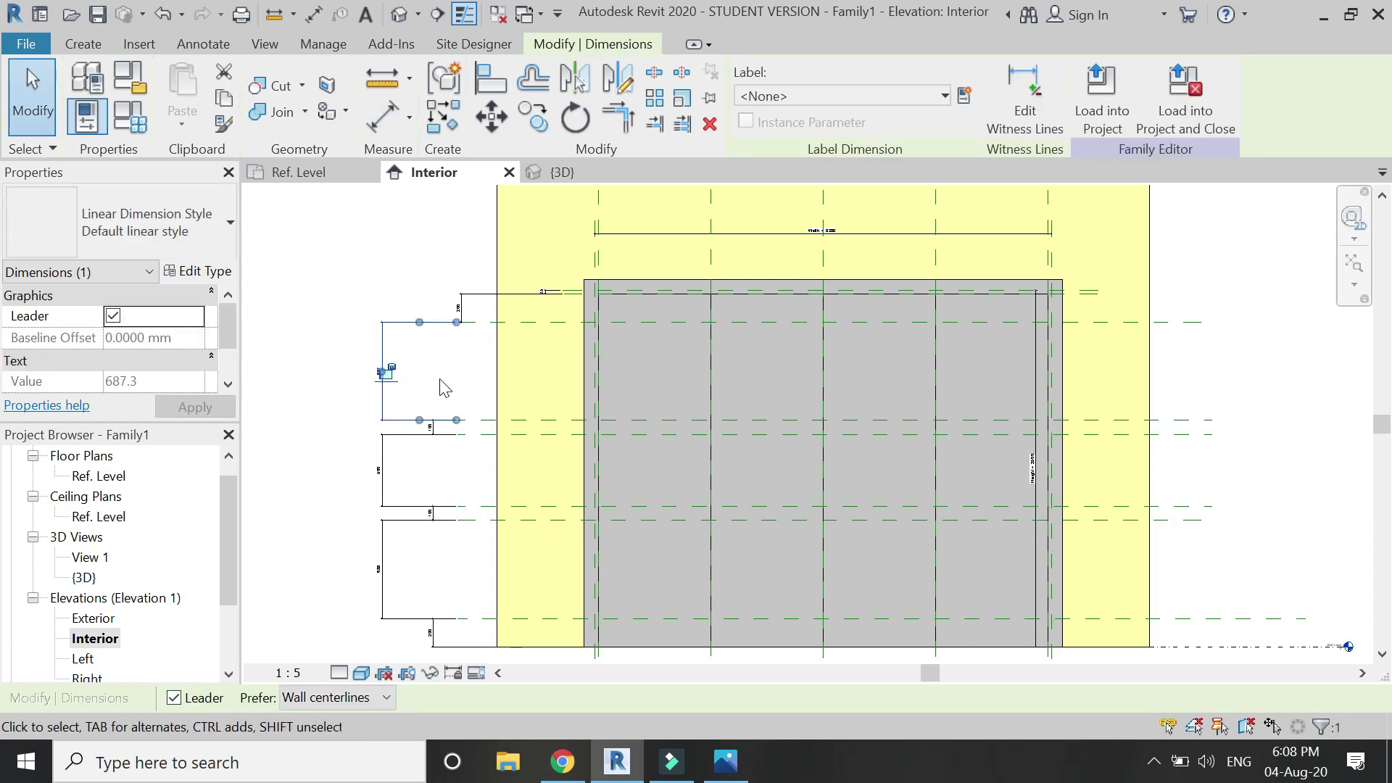
pyautogui.click(964, 95)
pyautogui.write('height of')
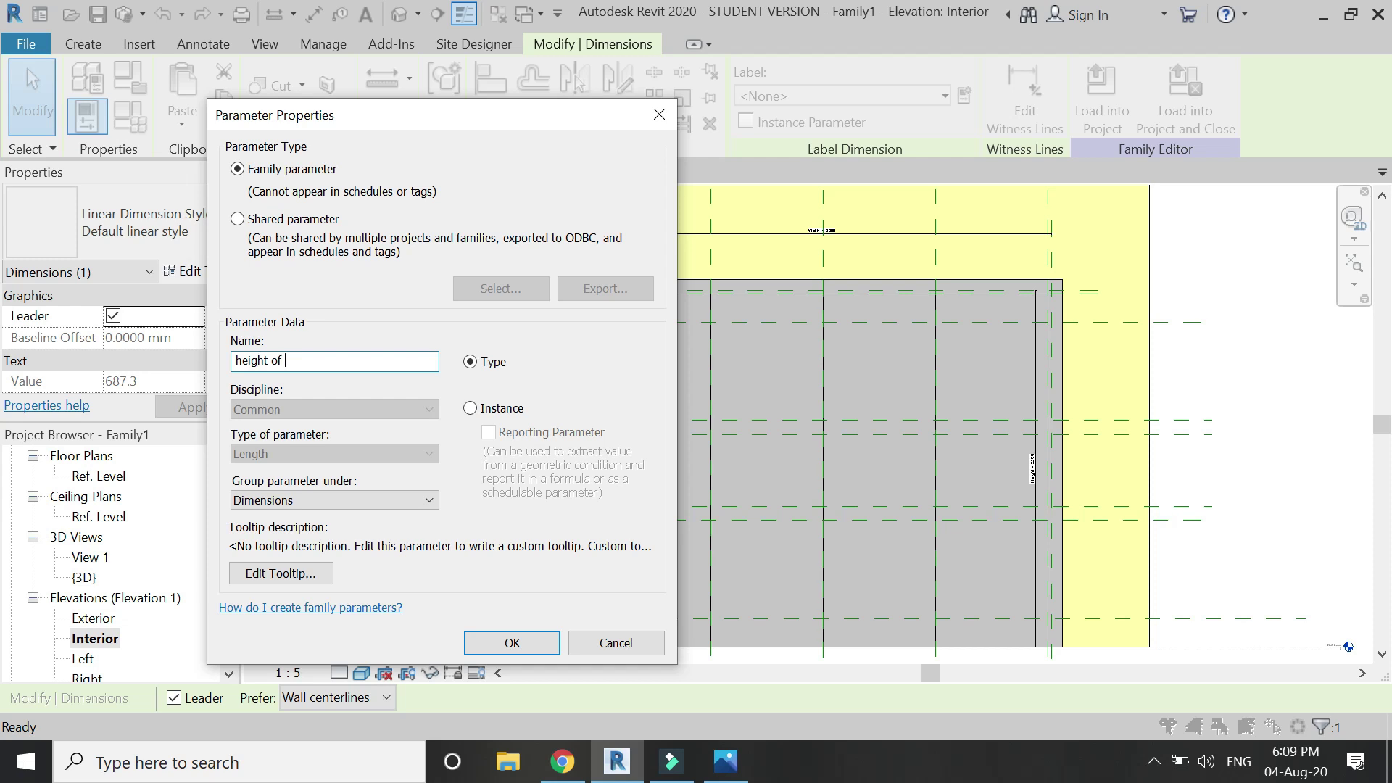
pyautogui.write(' glass')
pyautogui.press('Return')
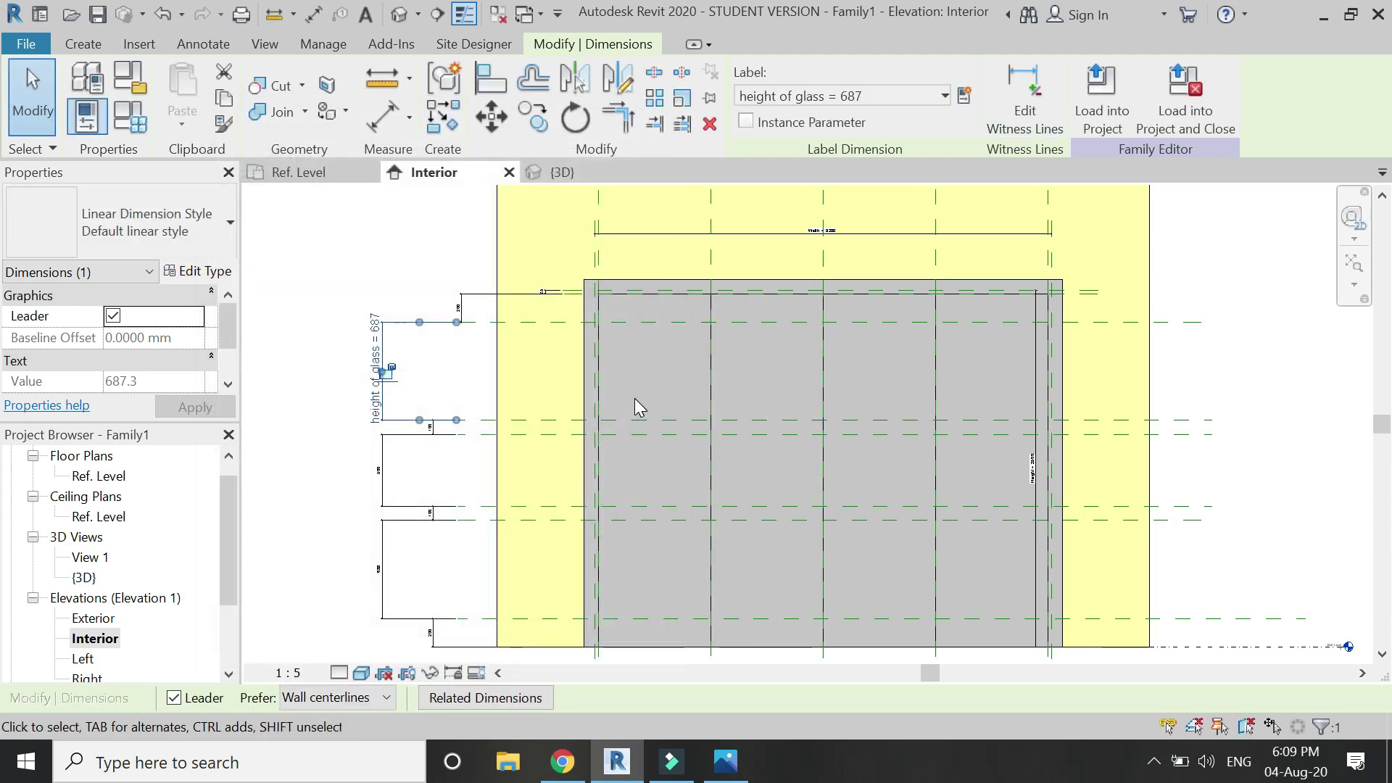
pyautogui.scroll(-2, 875, 387)
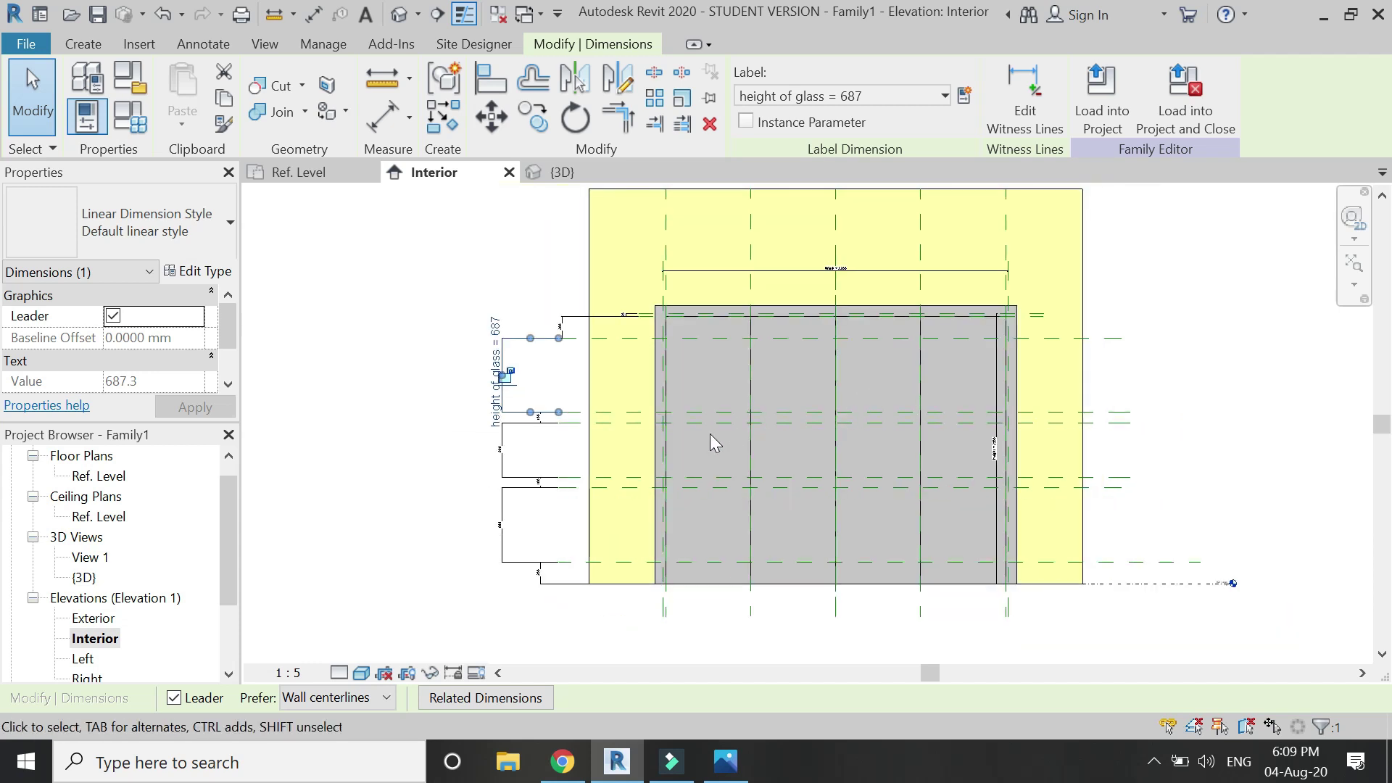
pyautogui.scroll(2, 710, 443)
pyautogui.press('Escape')
# Step: Try labelling the middle and lowest dimensions height of glass, cancelling after a constraint error
pyautogui.click(471, 456)
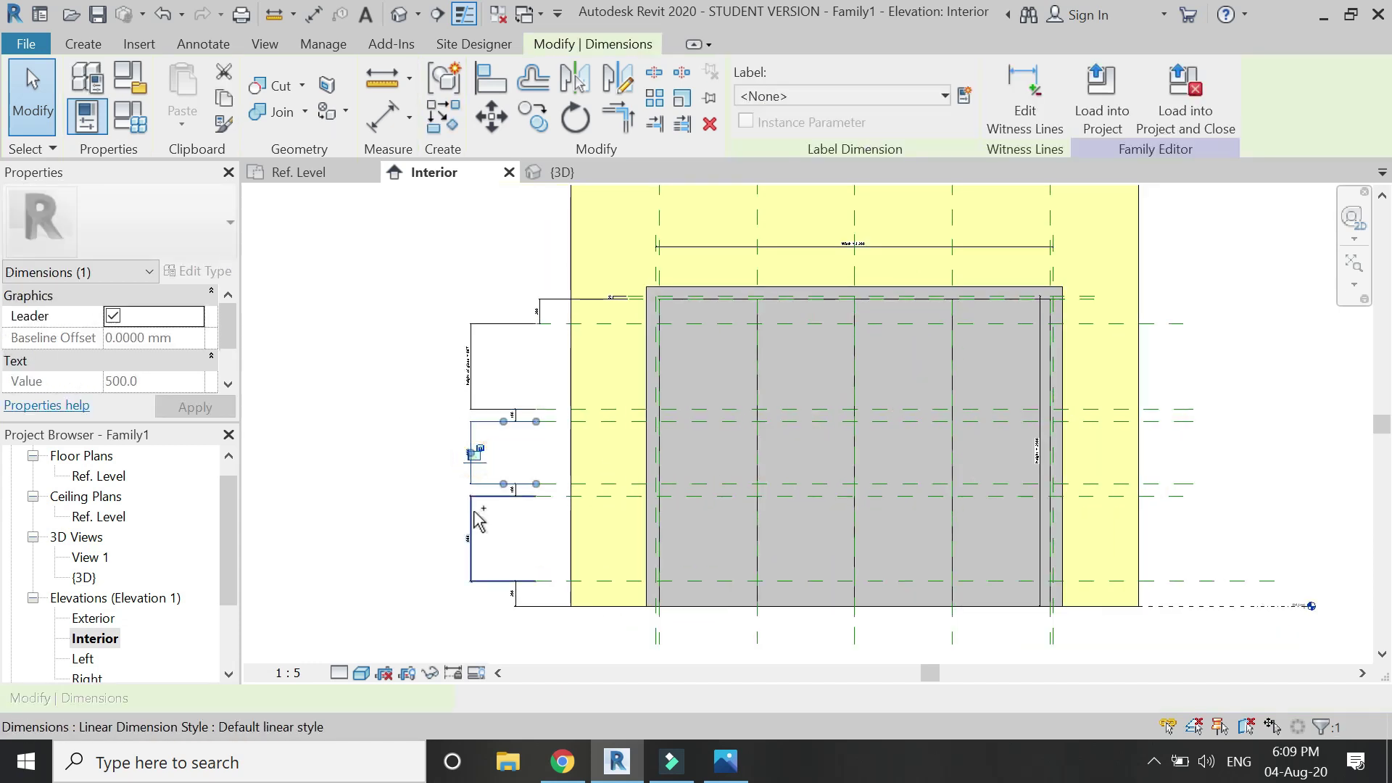
pyautogui.keyDown('ctrl'); pyautogui.click(852, 244); pyautogui.keyUp('ctrl')
pyautogui.click(943, 96)
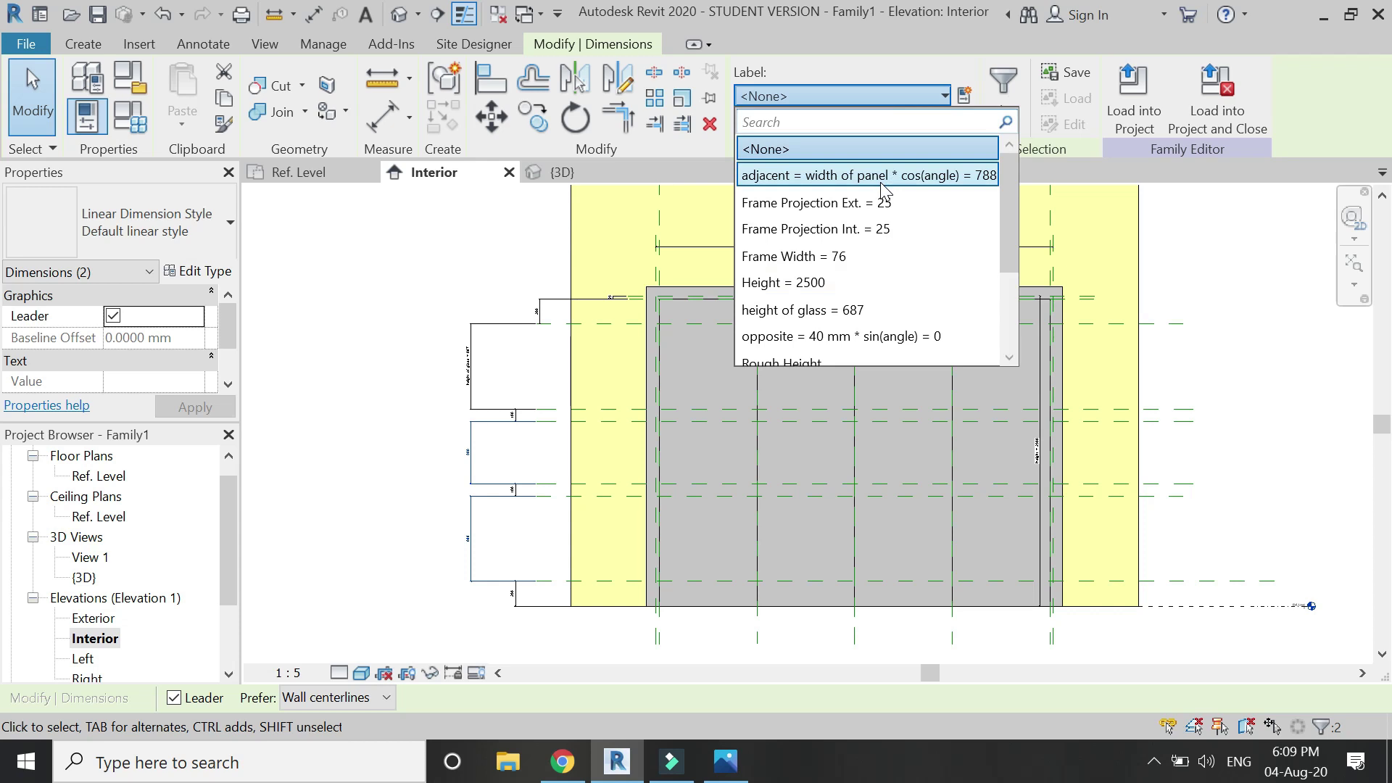
pyautogui.click(870, 310)
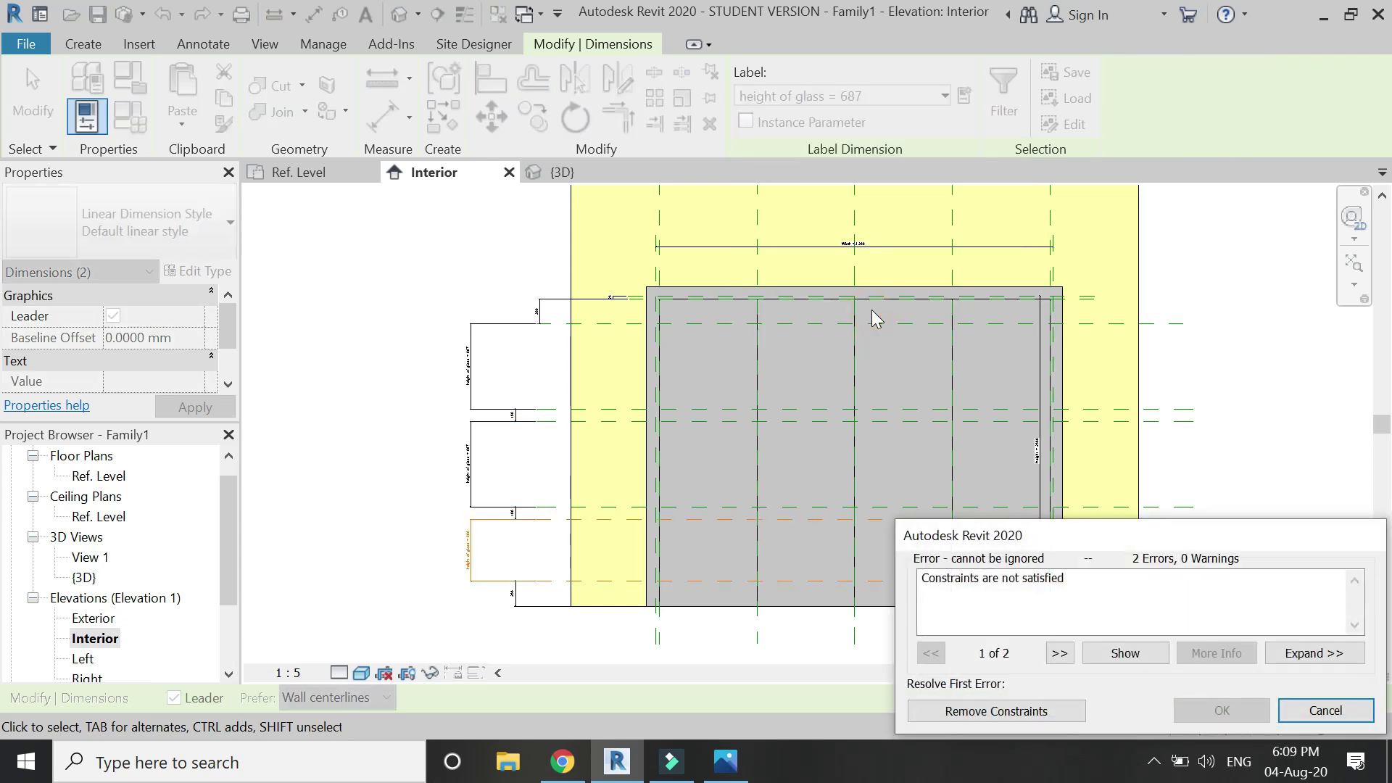
pyautogui.click(1325, 710)
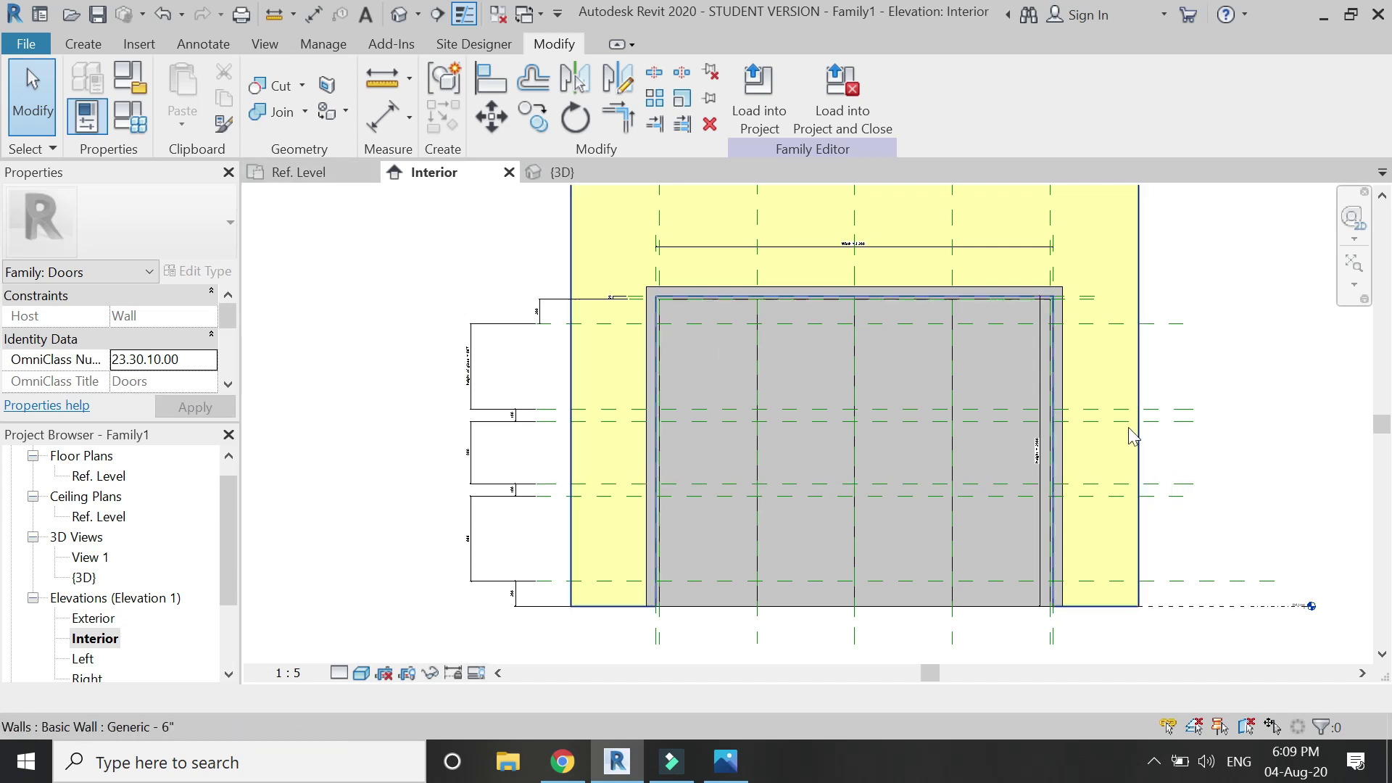
# Step: Label the two lower glass-zone dimensions height of glass, then bring up Family Types
pyautogui.scroll(5, 1055, 463)
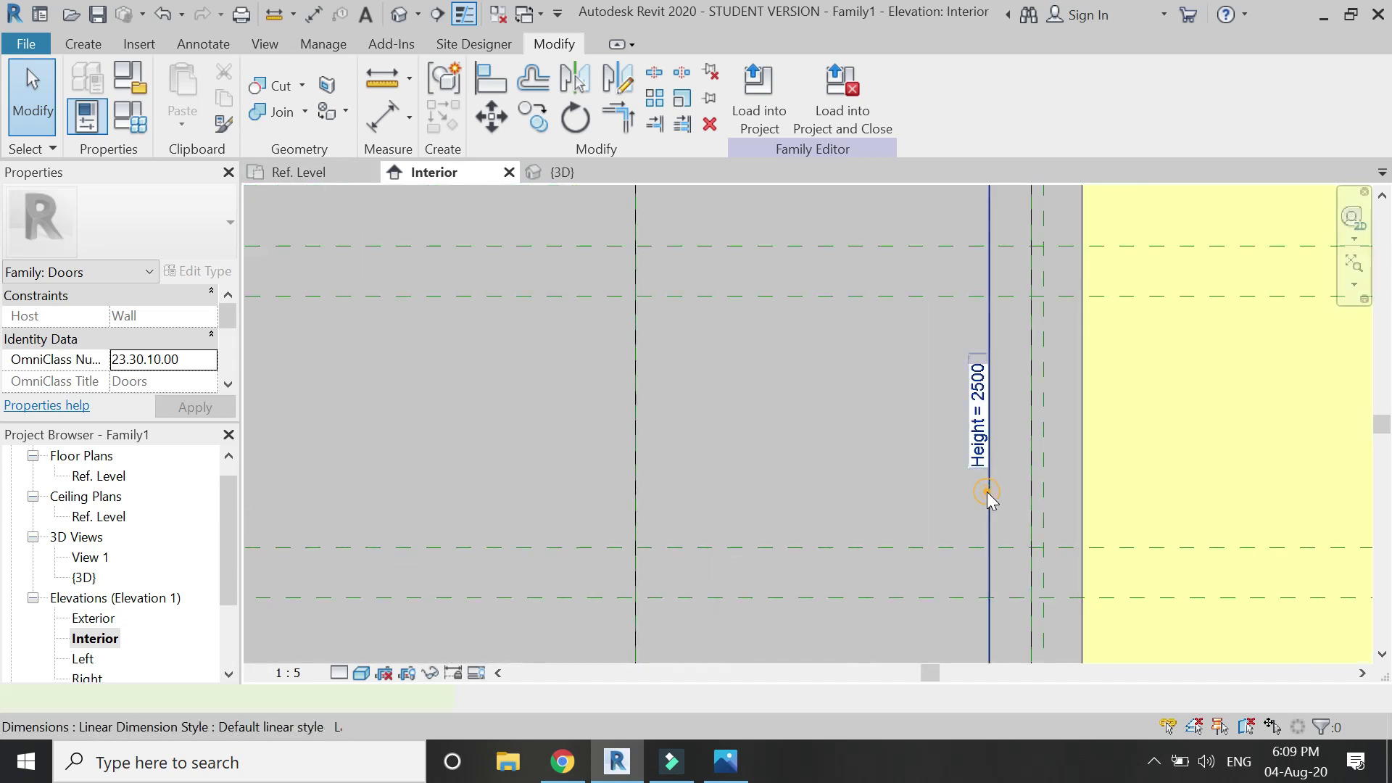
pyautogui.click(986, 492)
pyautogui.scroll(-7, 832, 342)
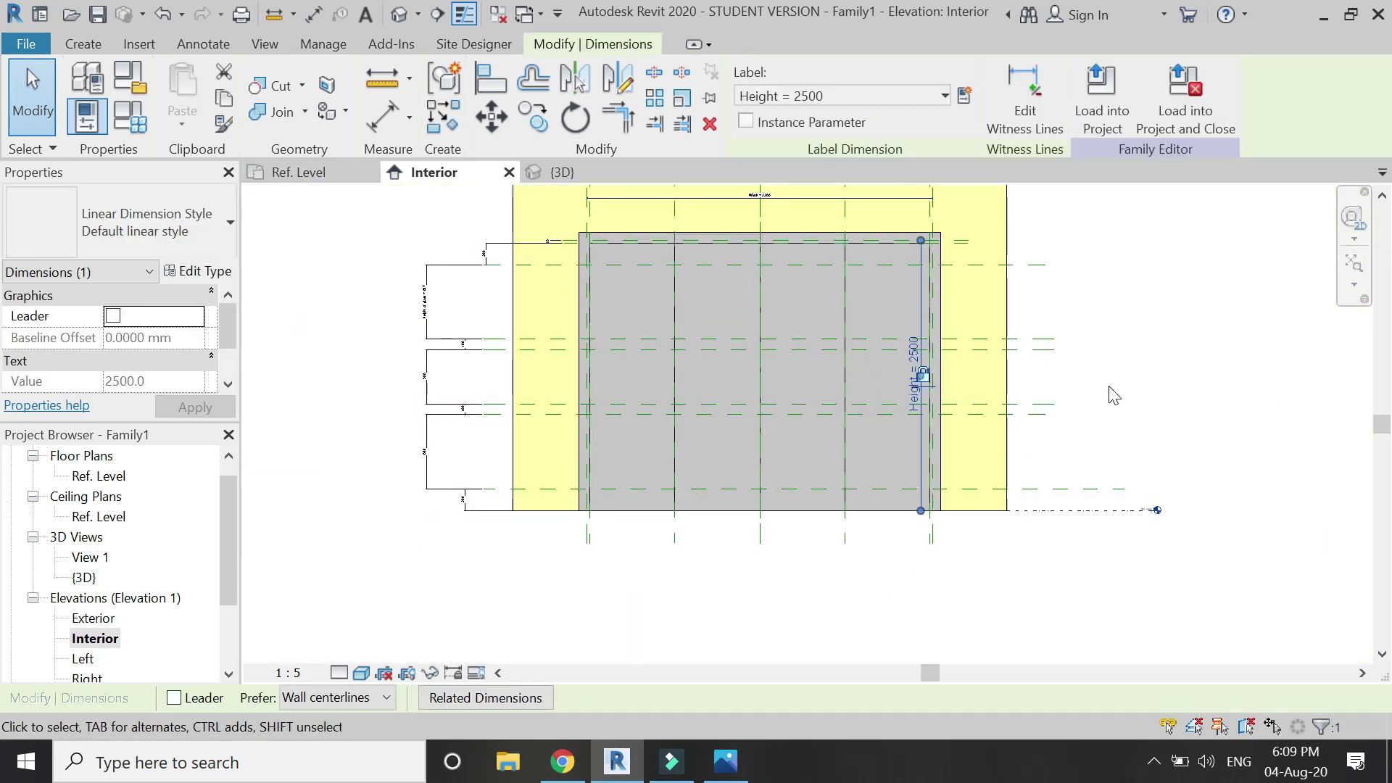
pyautogui.click(1113, 395)
pyautogui.scroll(1, 475, 376)
pyautogui.click(413, 373)
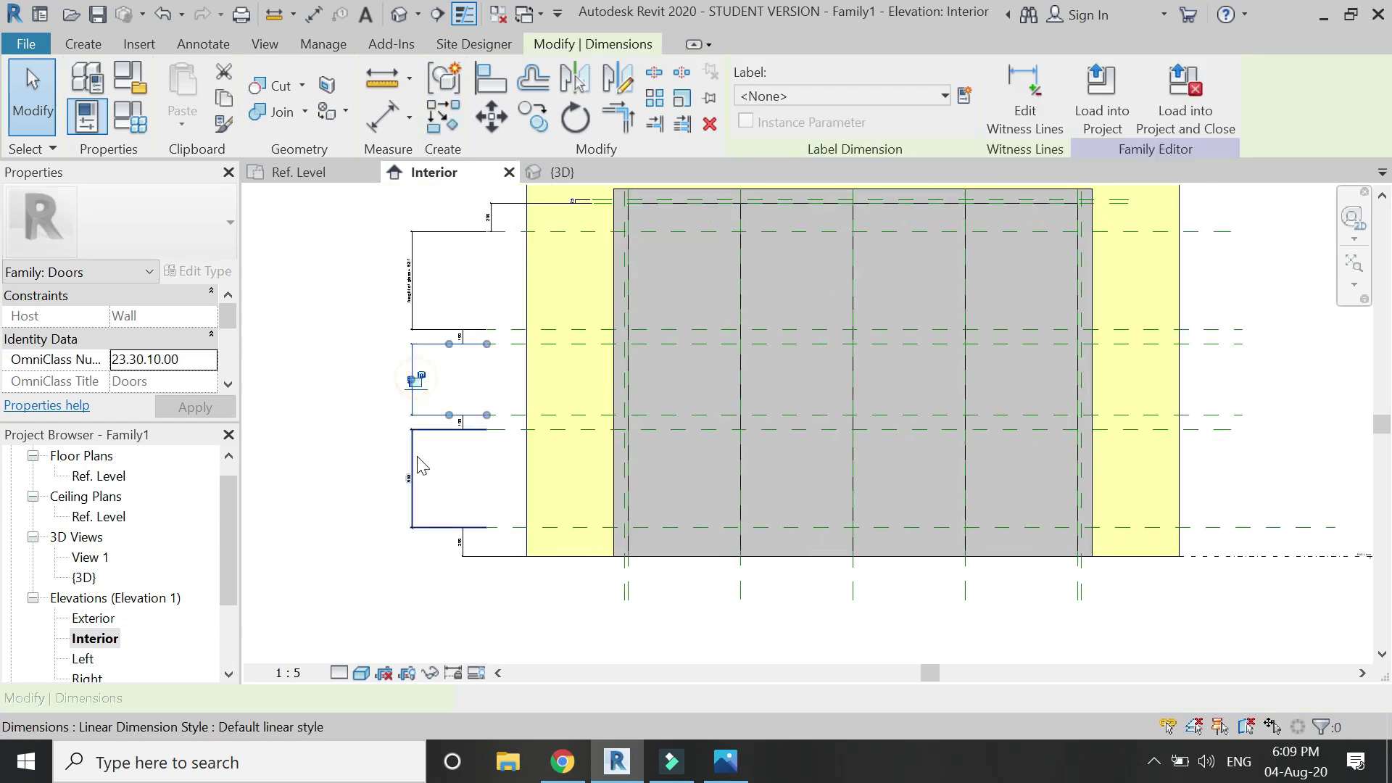
pyautogui.click(841, 91)
pyautogui.scroll(-2, 825, 315)
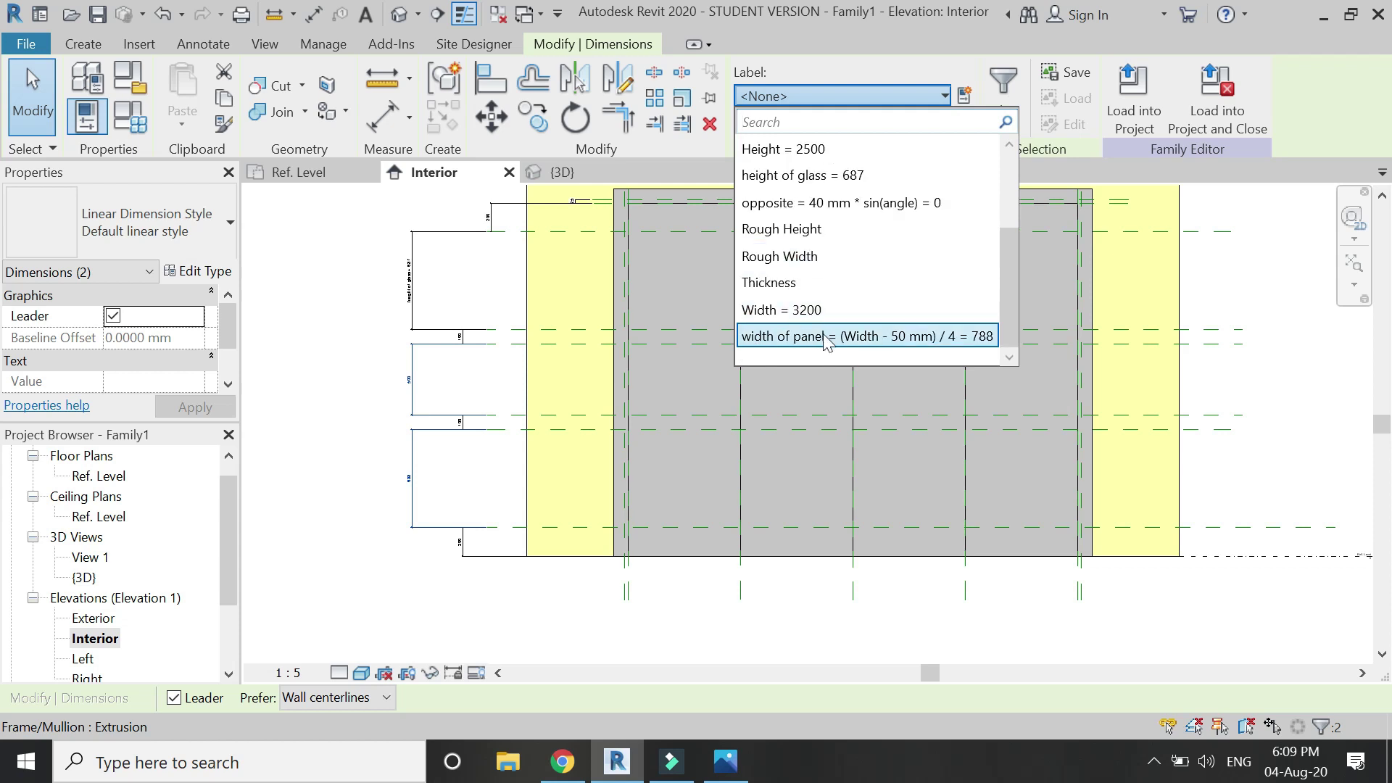
pyautogui.scroll(1, 832, 297)
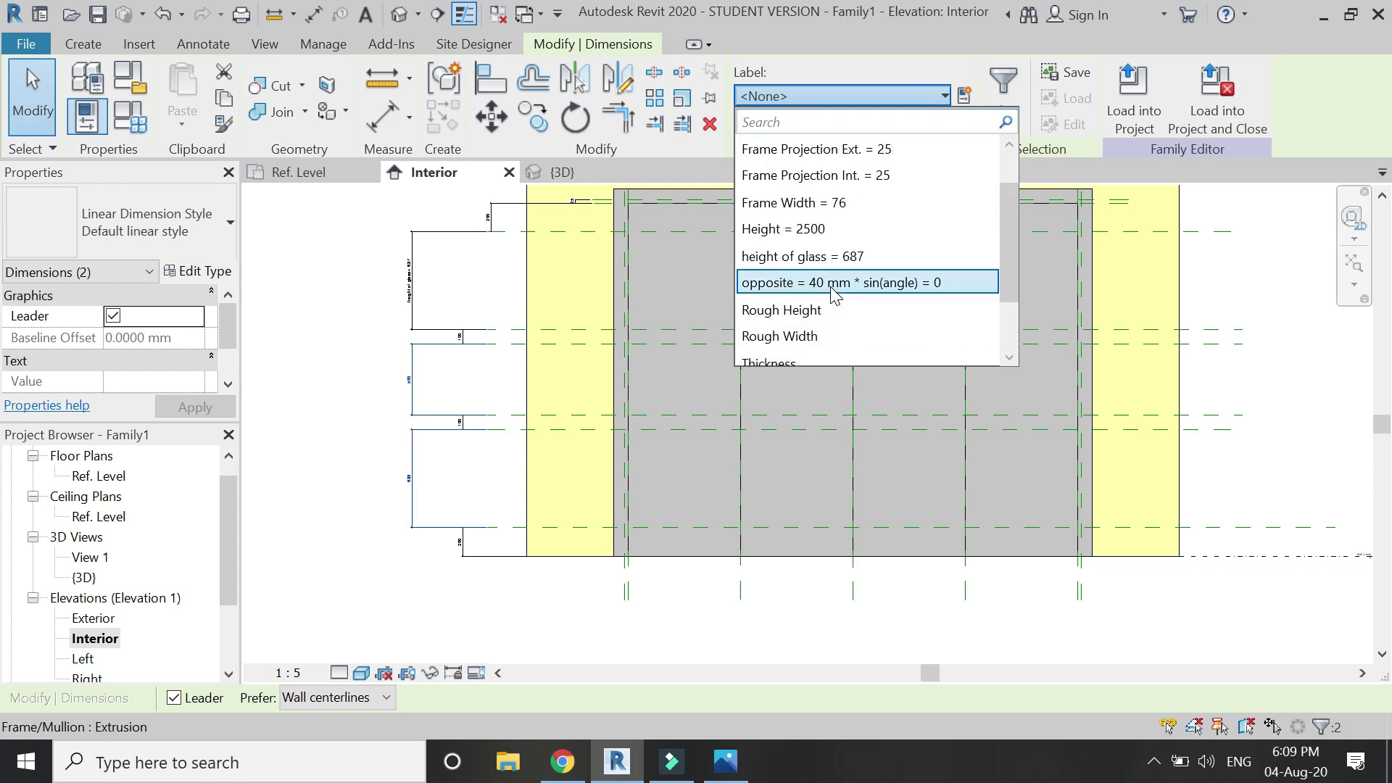
pyautogui.click(830, 254)
pyautogui.press('Escape')
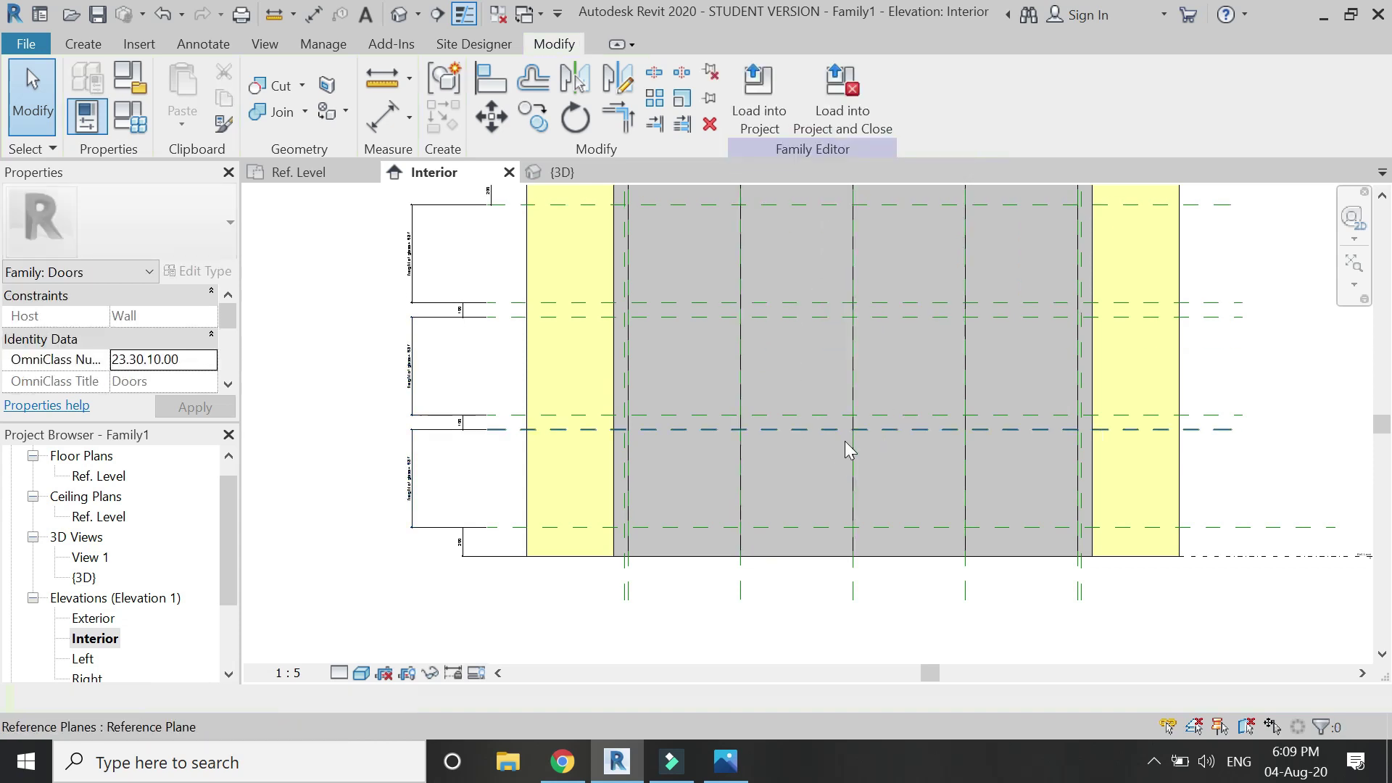
pyautogui.click(101, 119)
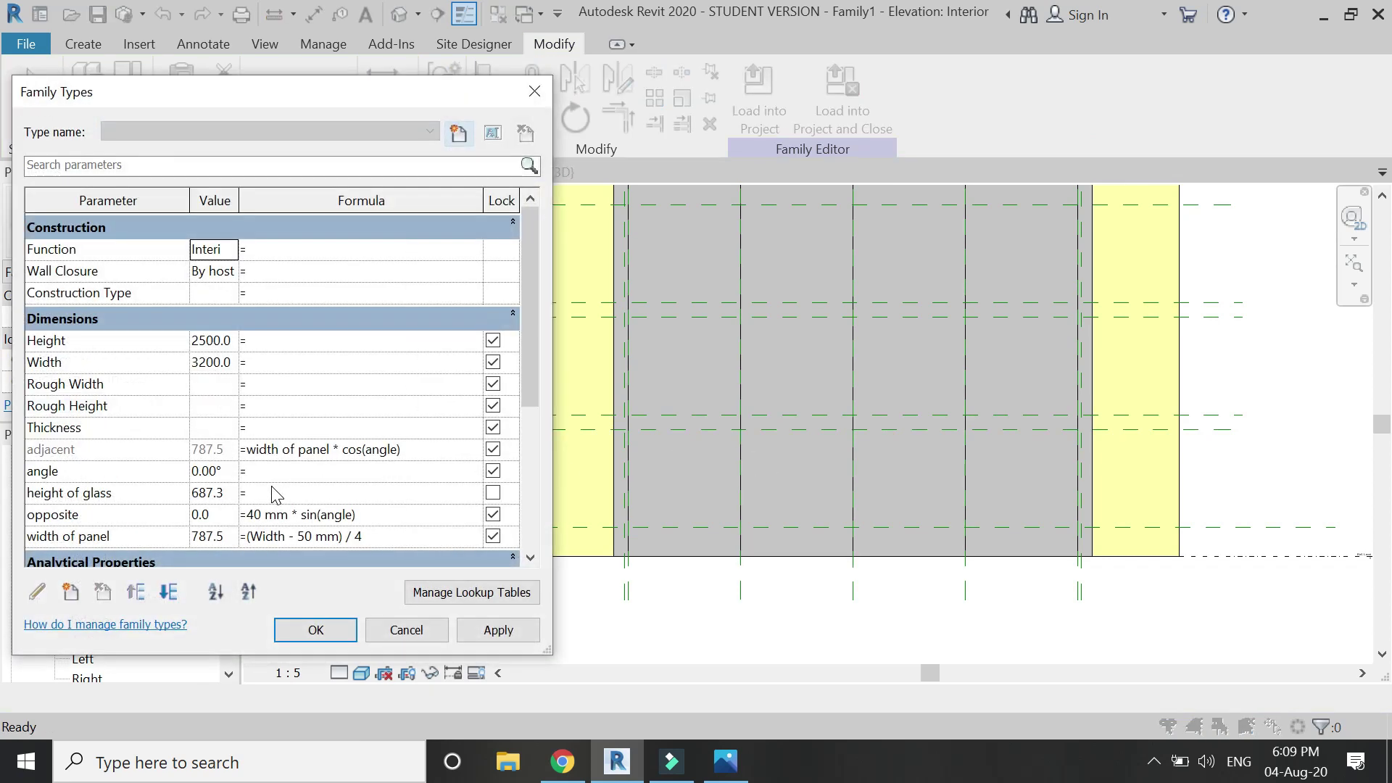
# Step: Reopen Family Types and start writing a formula for height of glass
pyautogui.press('Escape')
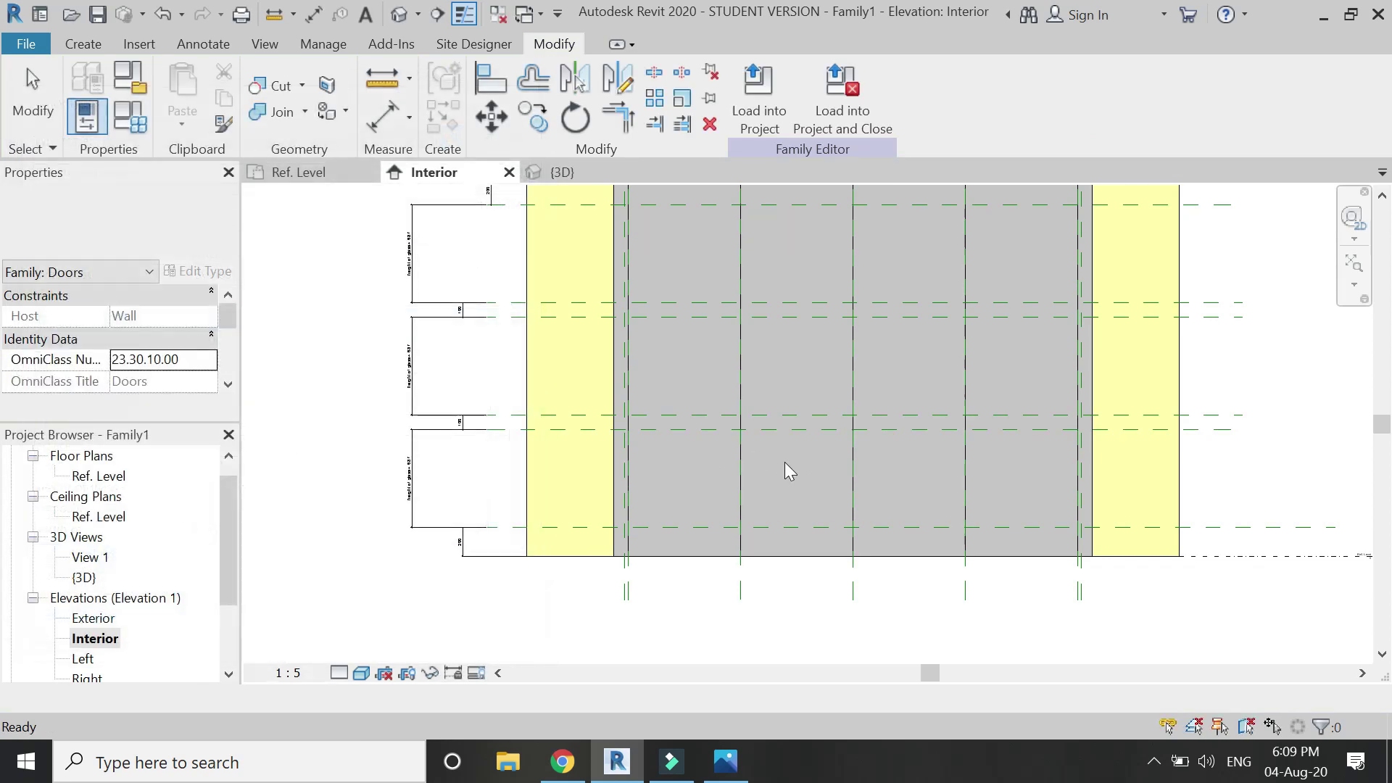
pyautogui.scroll(-1, 739, 218)
pyautogui.scroll(4, 602, 239)
pyautogui.scroll(-3, 601, 239)
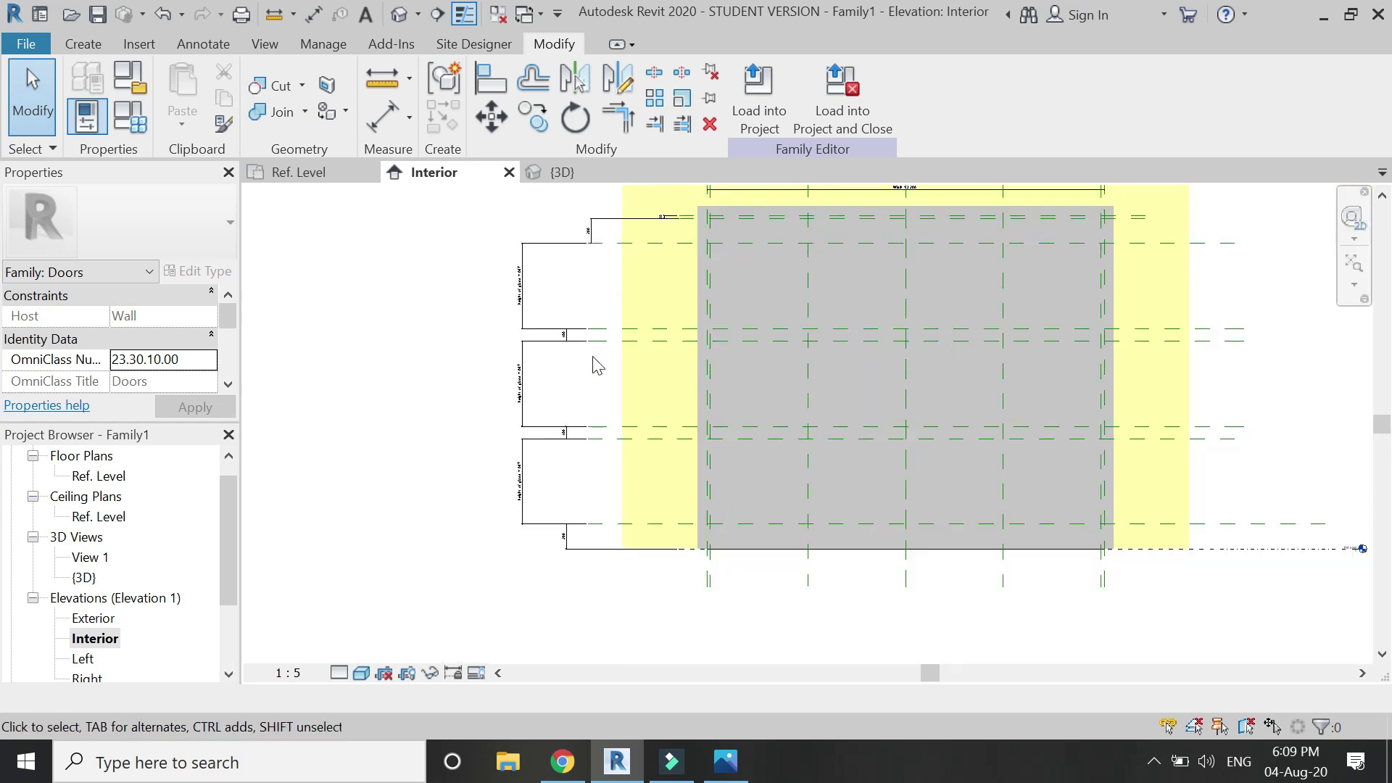
pyautogui.scroll(3, 575, 326)
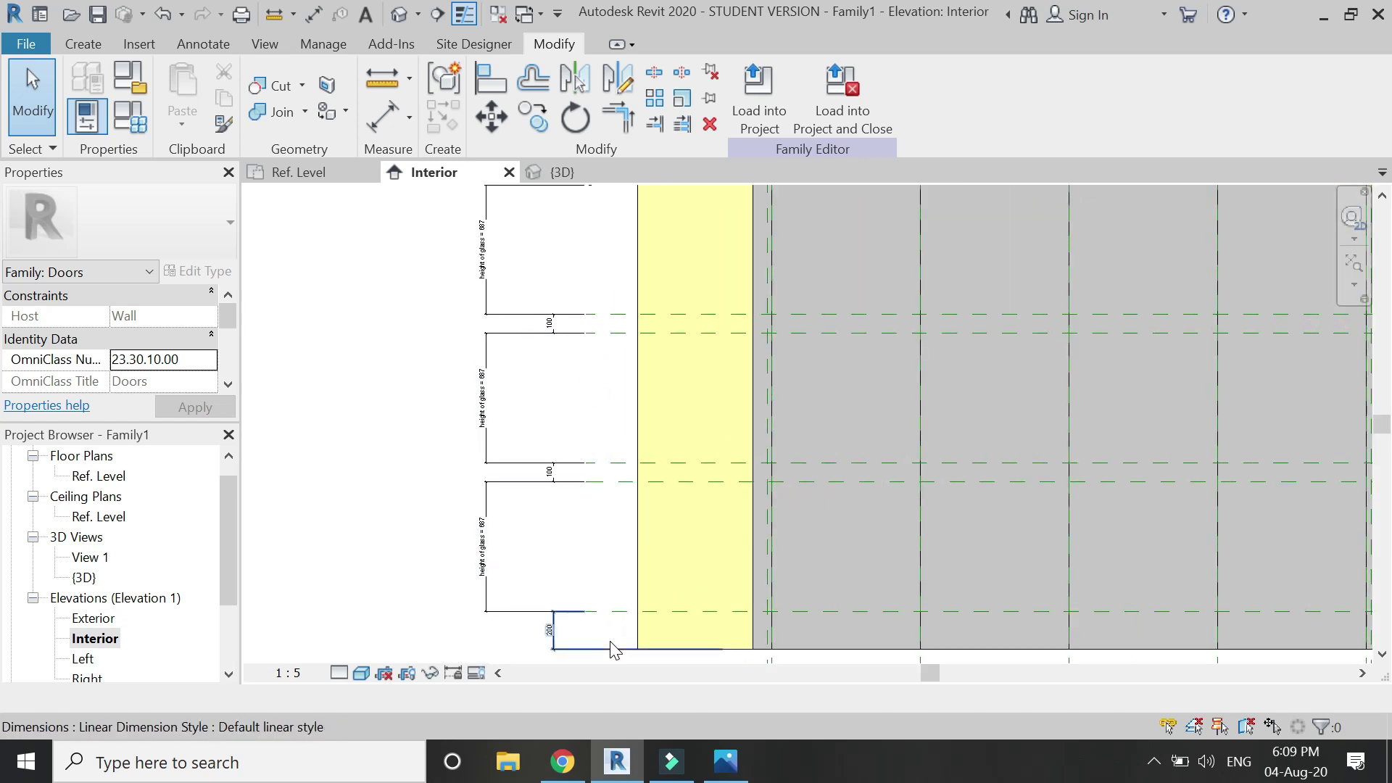
pyautogui.scroll(-2, 613, 648)
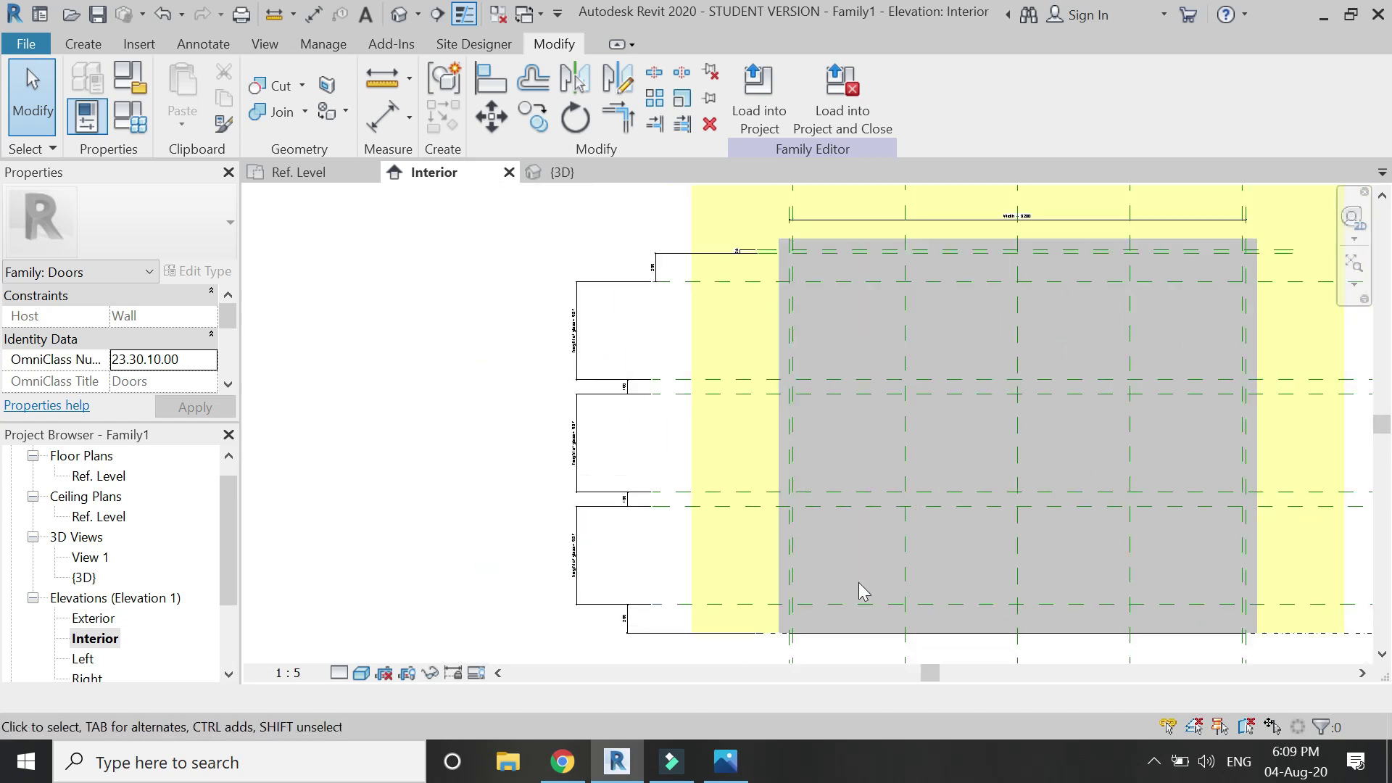
pyautogui.click(118, 122)
pyautogui.moveTo(128, 339); pyautogui.dragTo(261, 468)
pyautogui.click(288, 493)
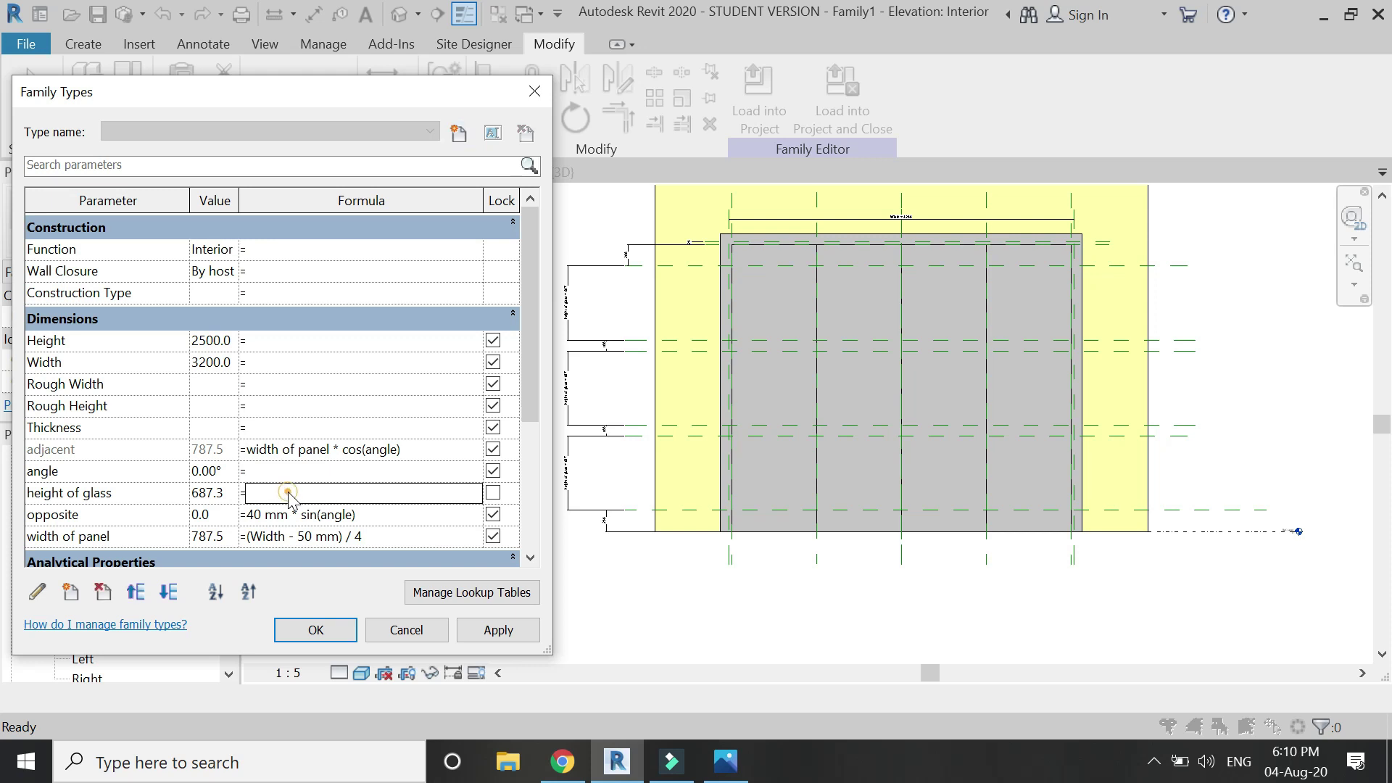
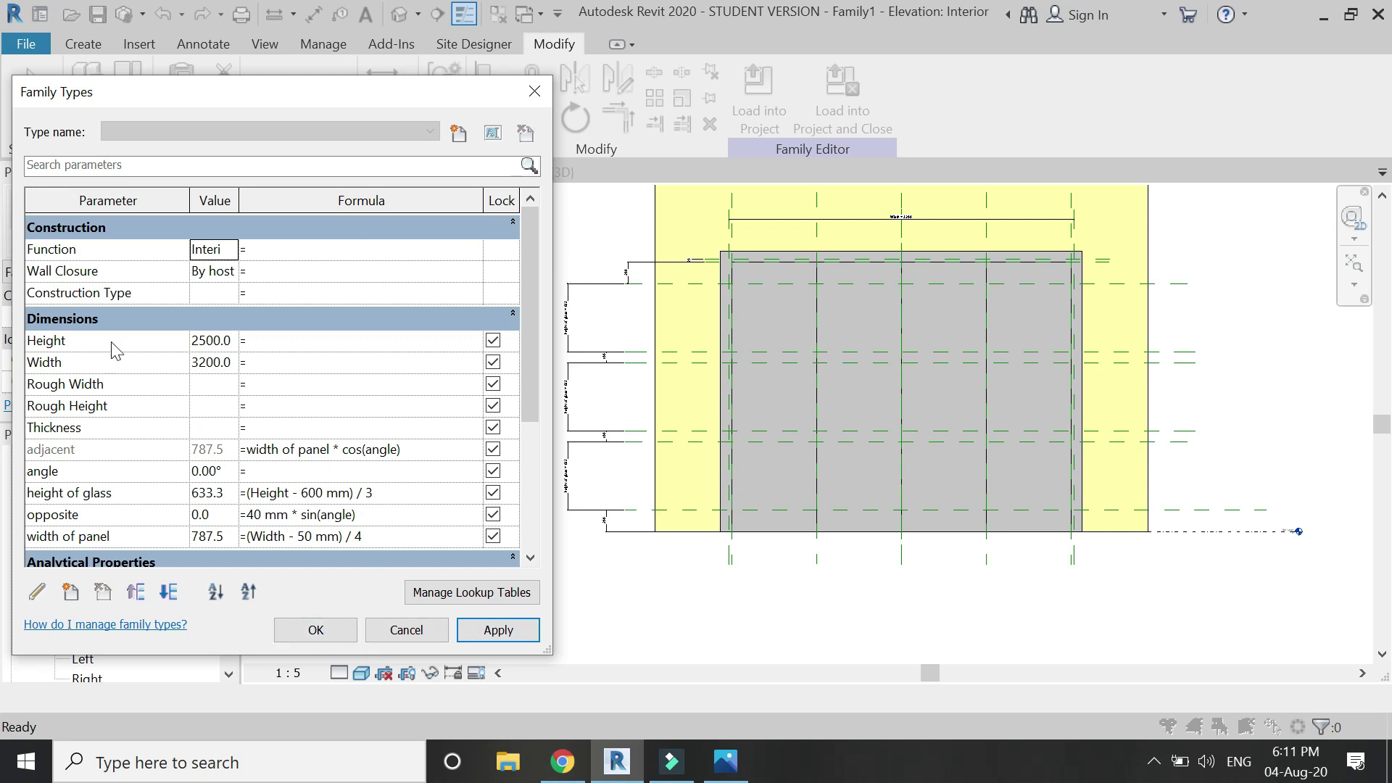
# Step: Close Family Types, try an aligned dimension (DI) on the panels, then cancel it
pyautogui.click(317, 630)
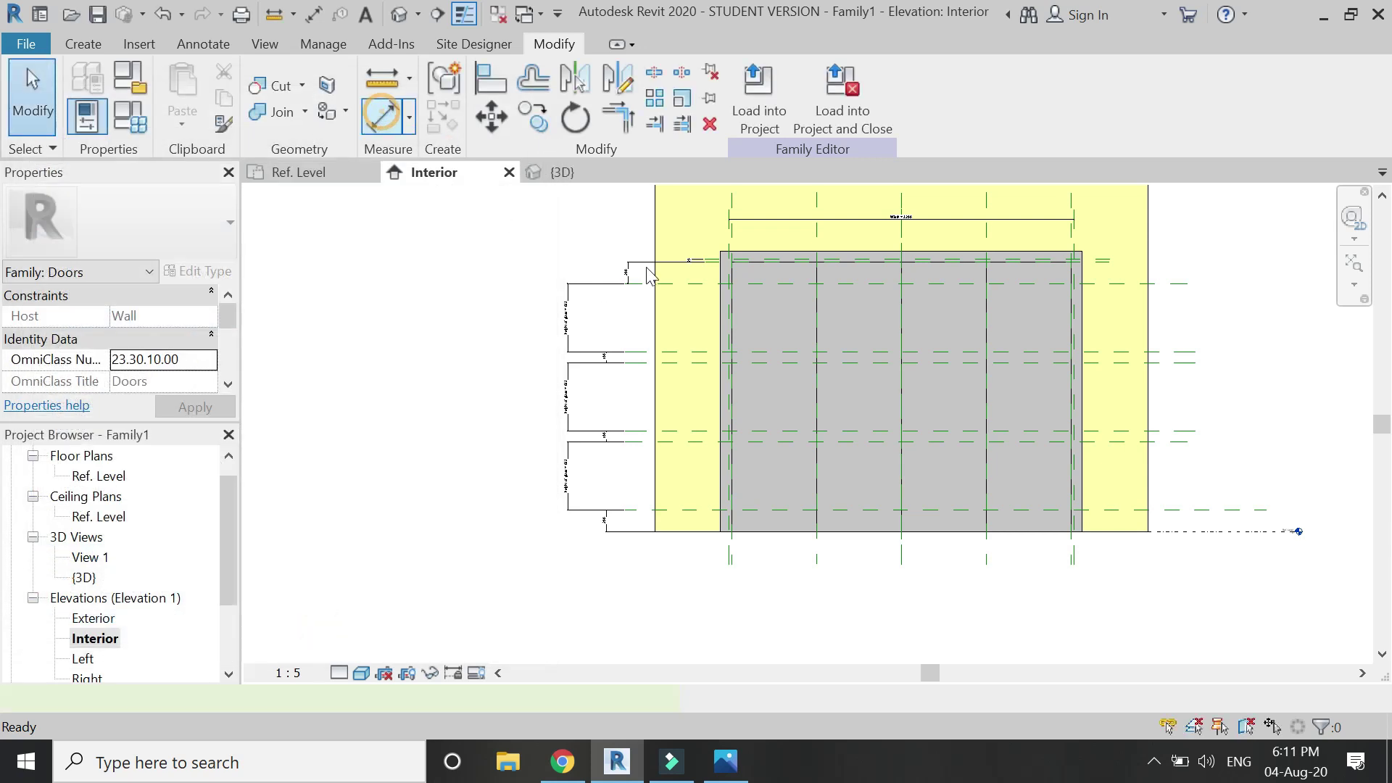
pyautogui.press('d')
pyautogui.press('i')
pyautogui.scroll(2, 647, 274)
pyautogui.scroll(3, 761, 280)
pyautogui.scroll(-3, 758, 286)
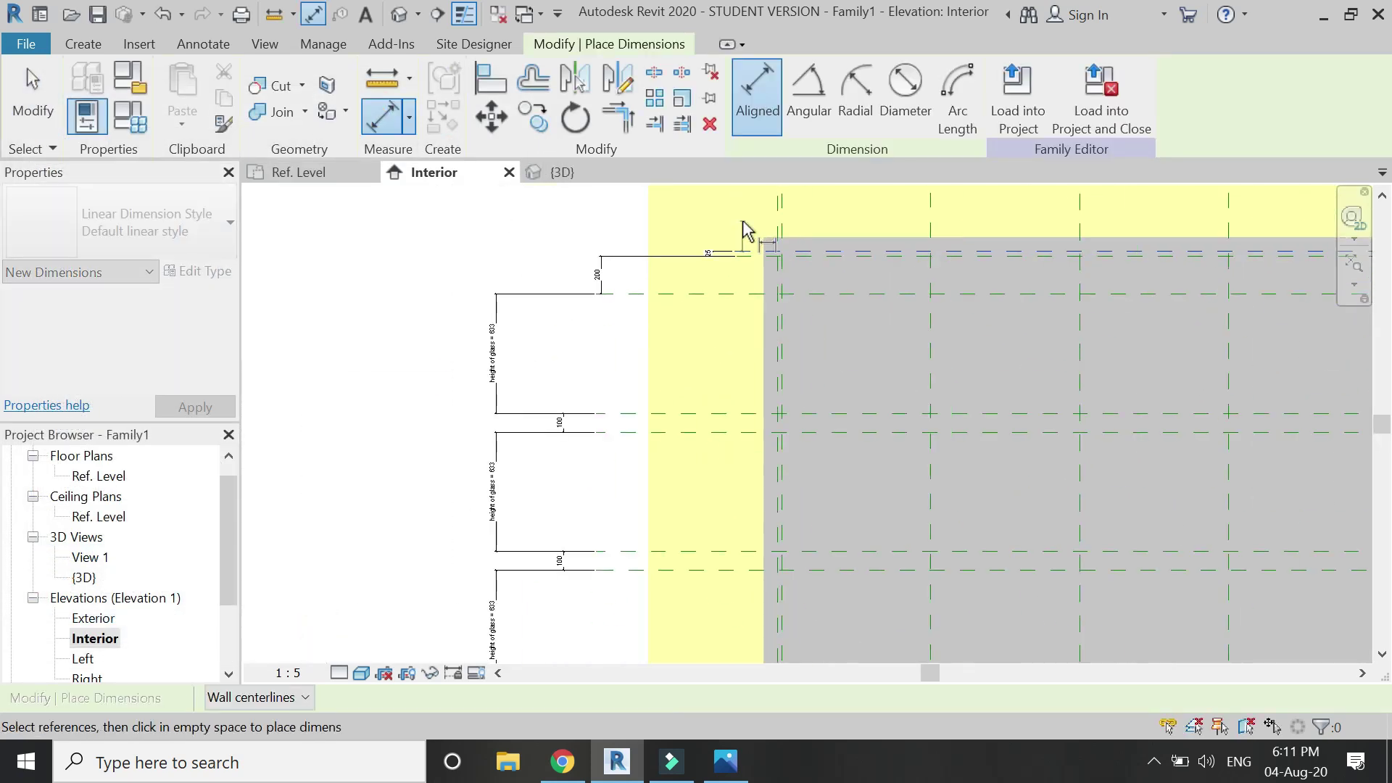
pyautogui.scroll(-3, 747, 231)
pyautogui.scroll(3, 754, 609)
pyautogui.click(752, 554)
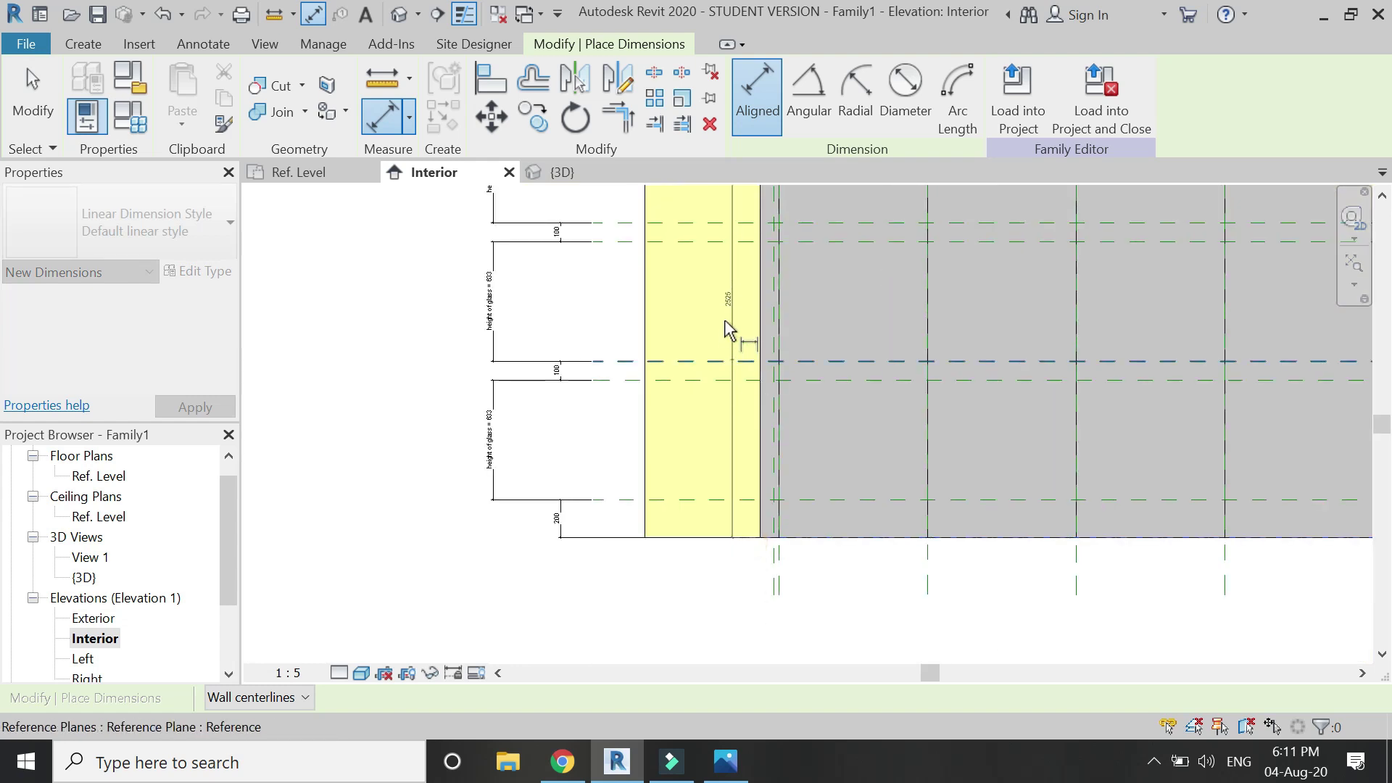
pyautogui.scroll(2, 725, 319)
pyautogui.scroll(-4, 747, 513)
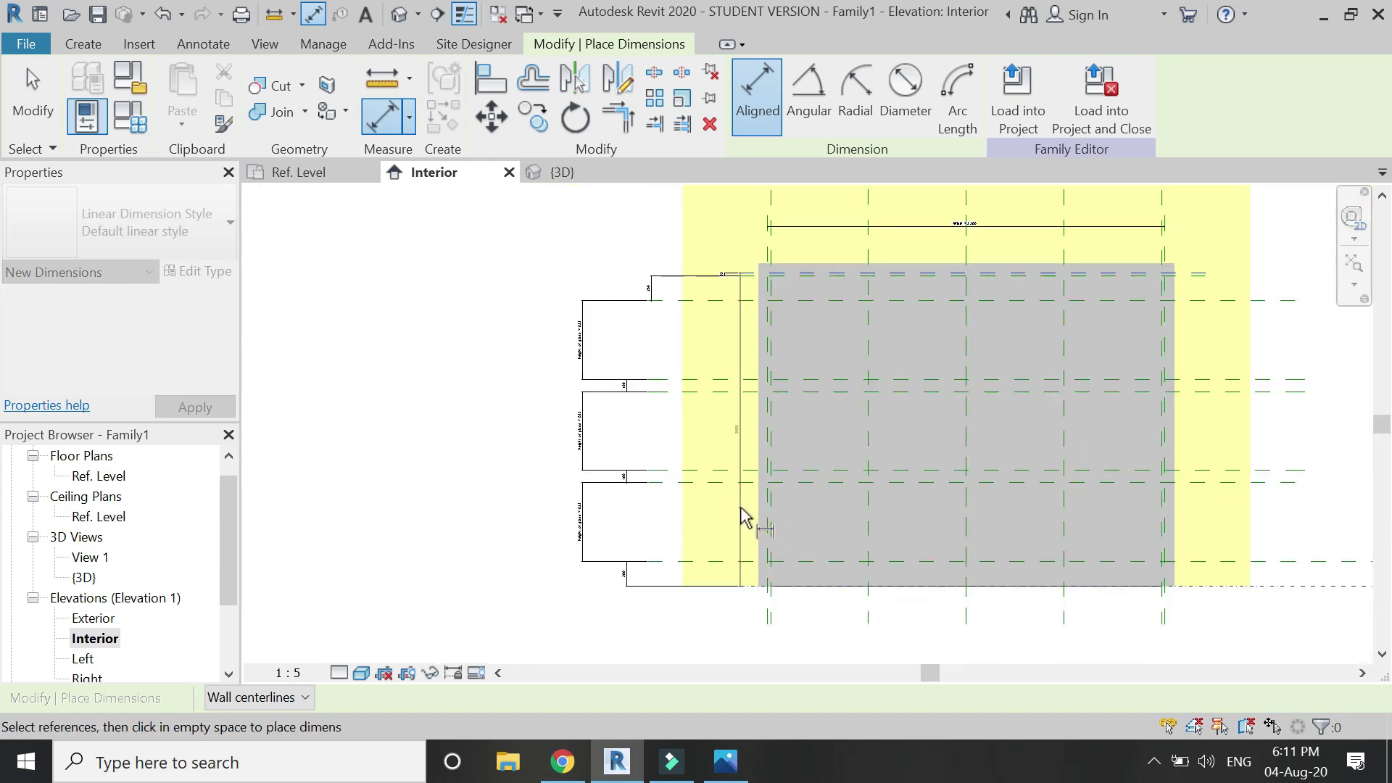
pyautogui.scroll(2, 733, 364)
pyautogui.scroll(2, 786, 302)
pyautogui.scroll(2, 786, 311)
pyautogui.scroll(-2, 821, 292)
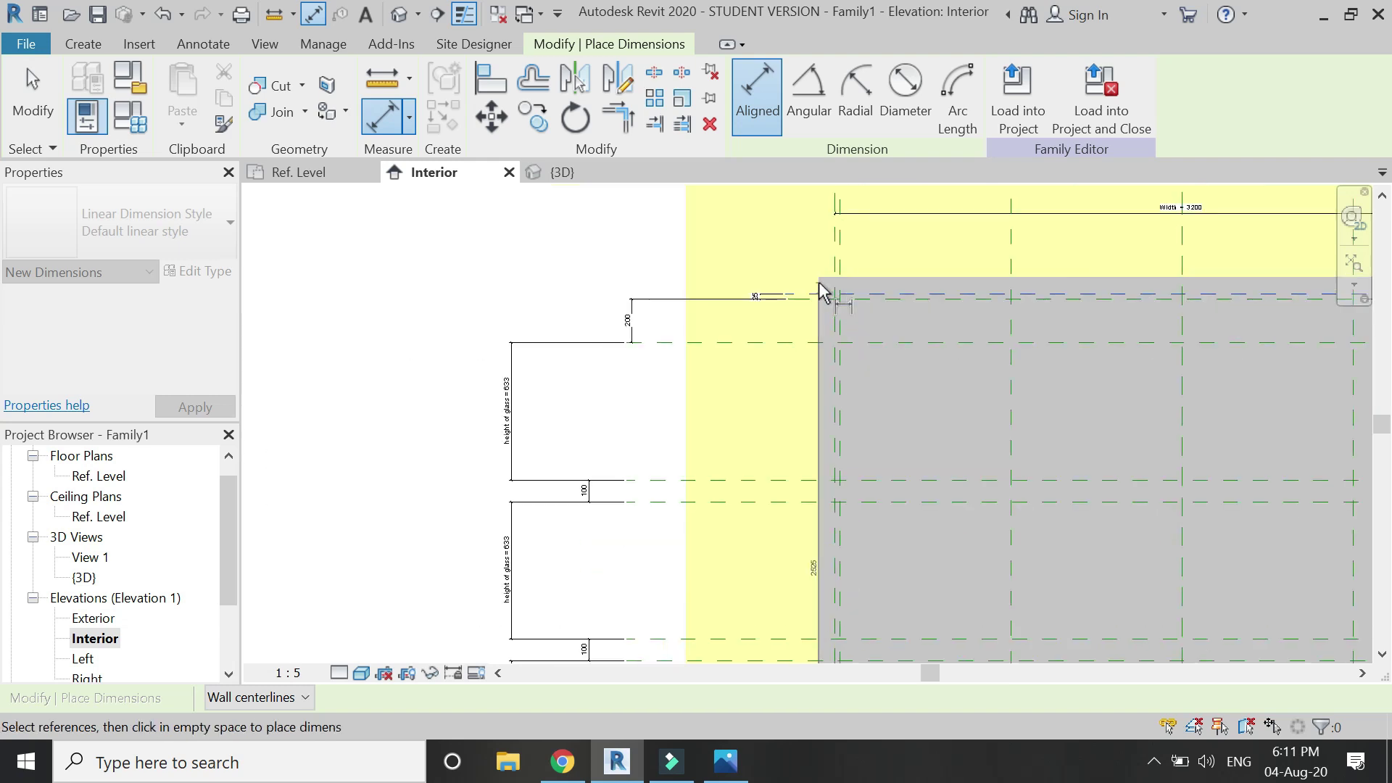
pyautogui.press('Escape')
pyautogui.press('Escape')
# Step: Change the height of glass formula to (Height - 625 mm) / 3 and apply it
pyautogui.click(133, 118)
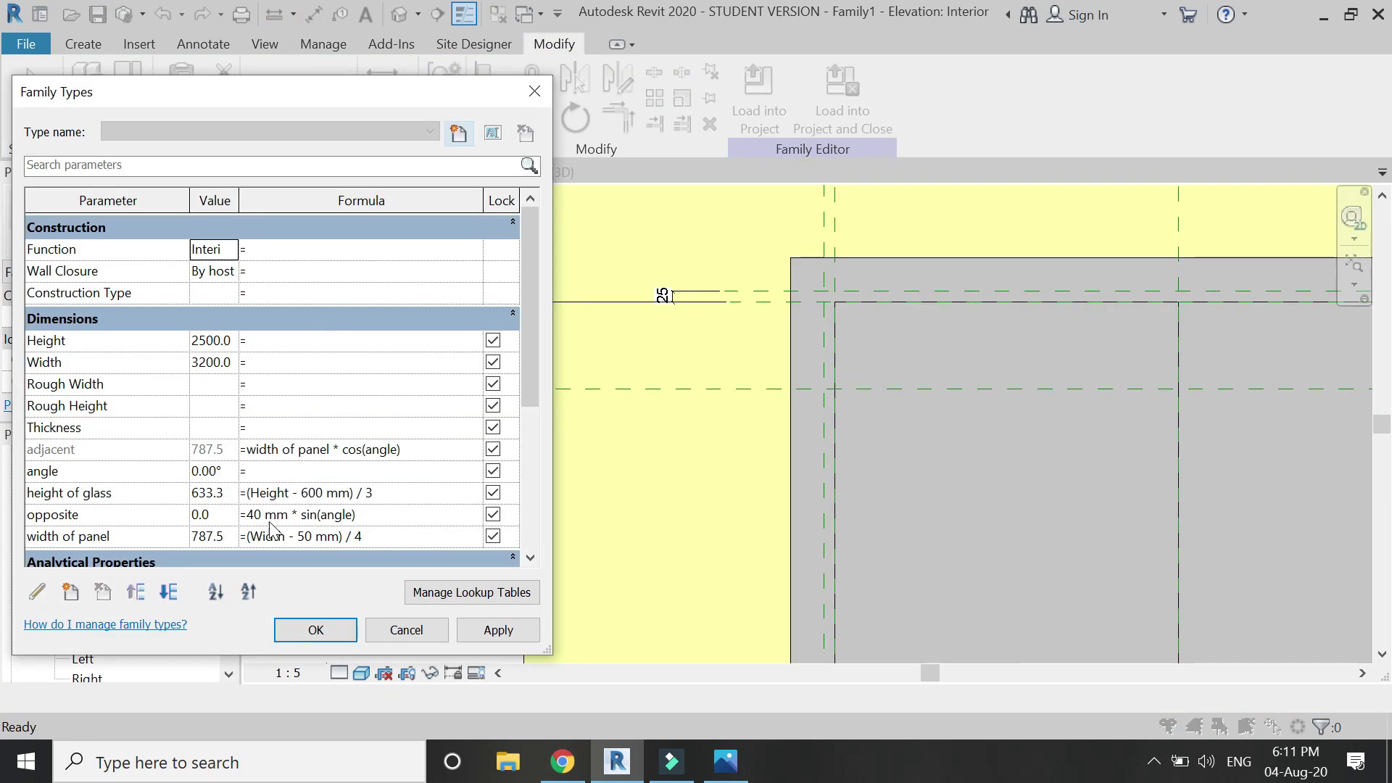
pyautogui.click(324, 493)
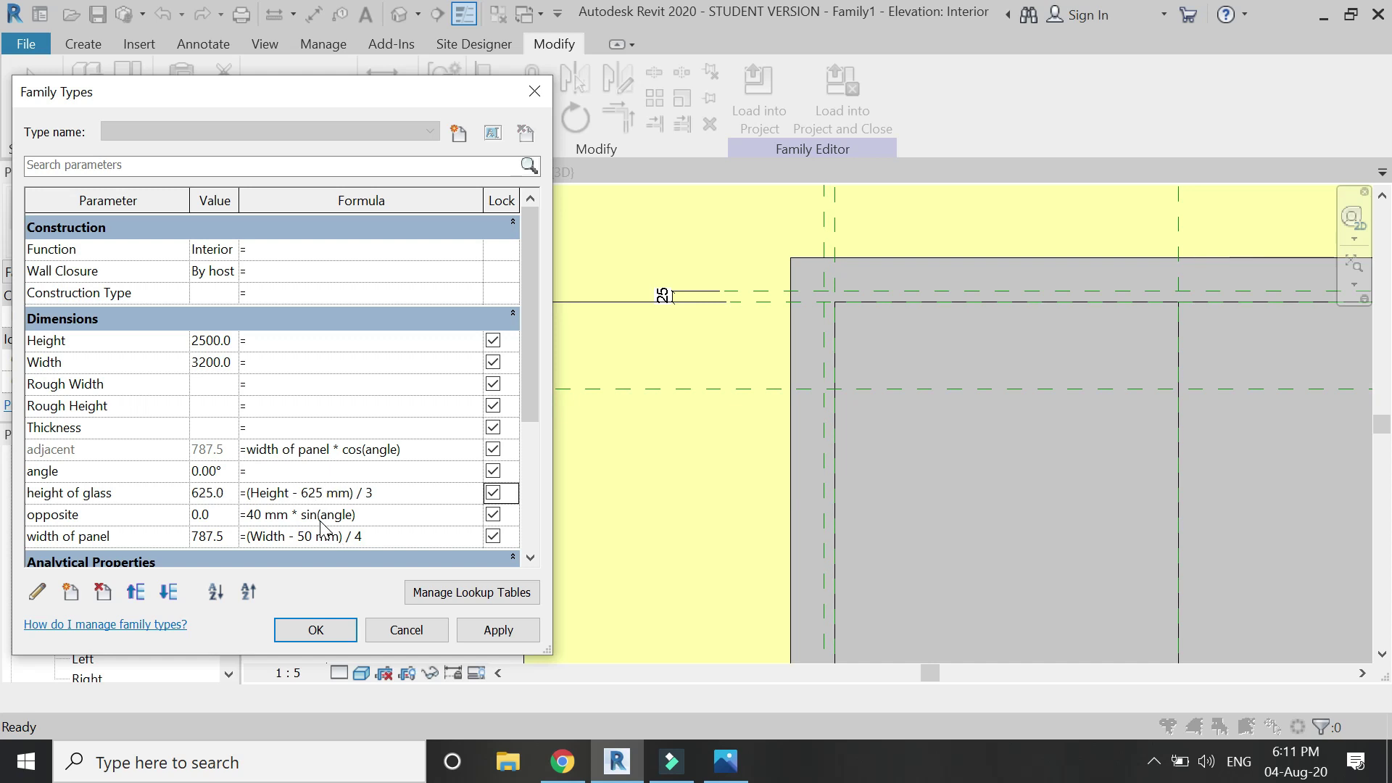
pyautogui.click(499, 630)
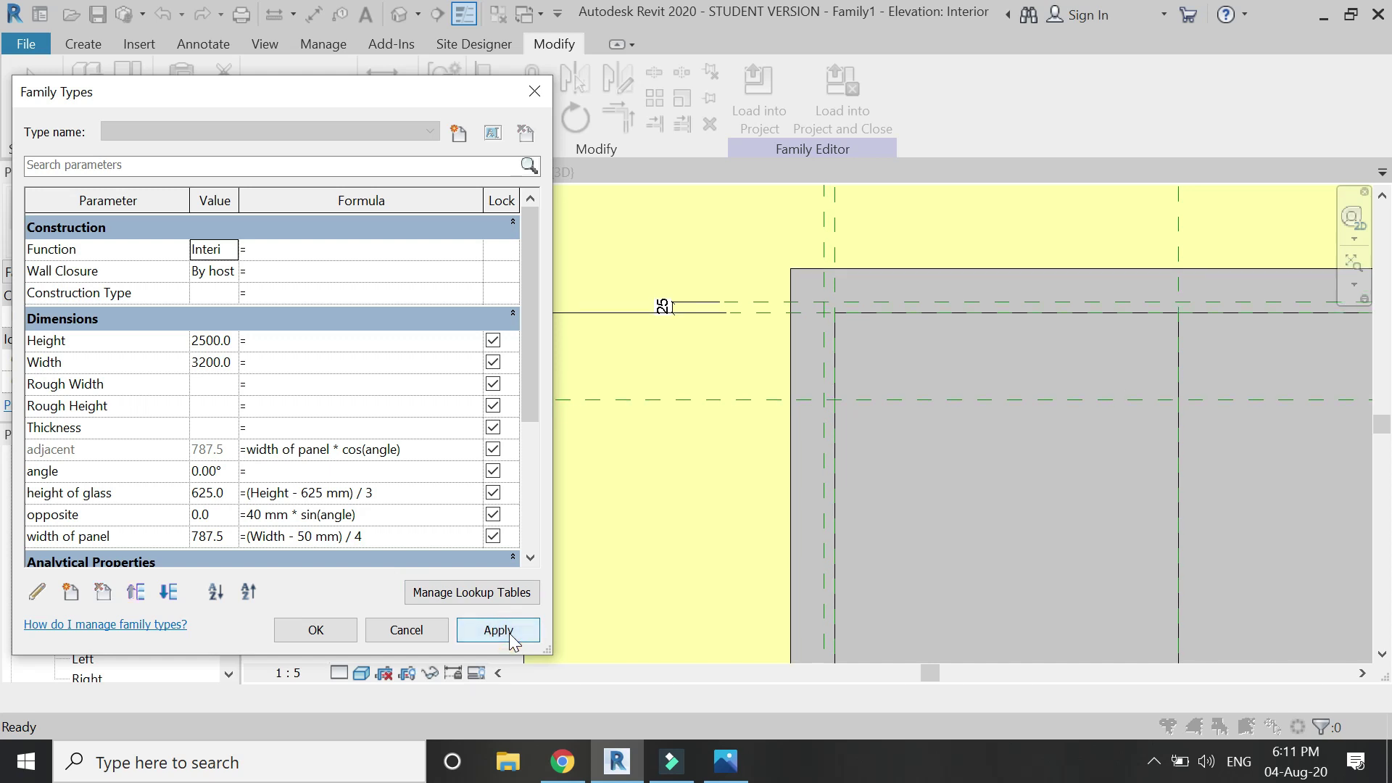
pyautogui.click(313, 635)
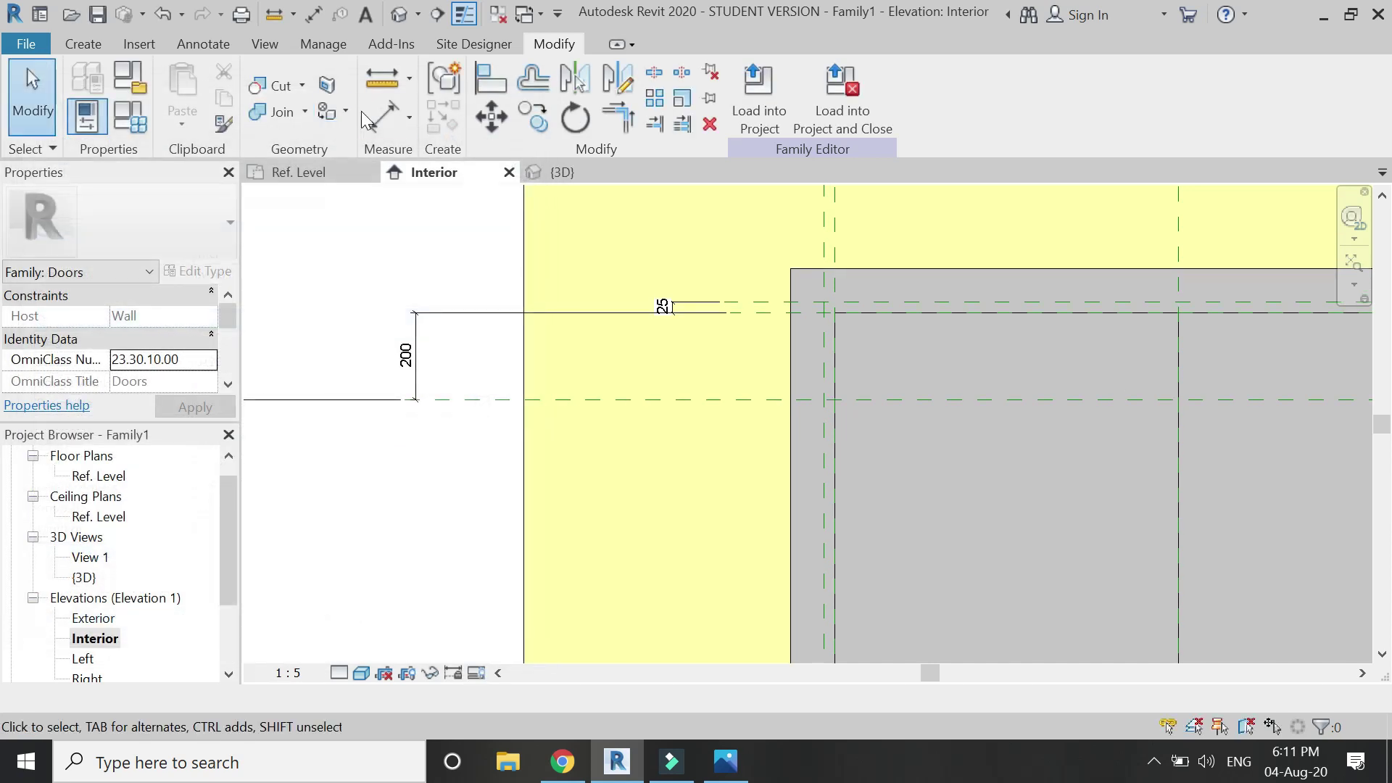
# Step: Start another aligned dimension, then bring up the view's visual style choices
pyautogui.click(384, 116)
pyautogui.scroll(-3, 743, 239)
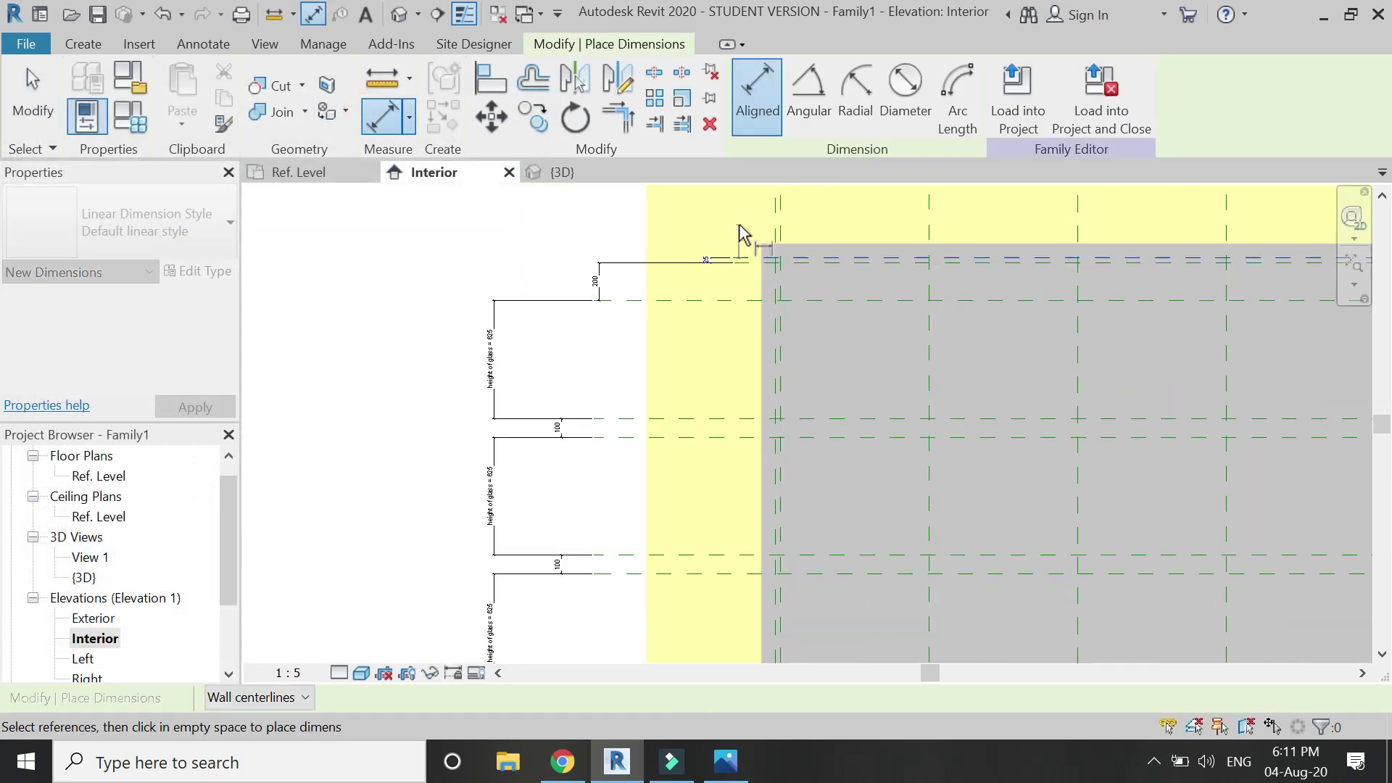
pyautogui.scroll(-3, 743, 239)
pyautogui.scroll(4, 751, 562)
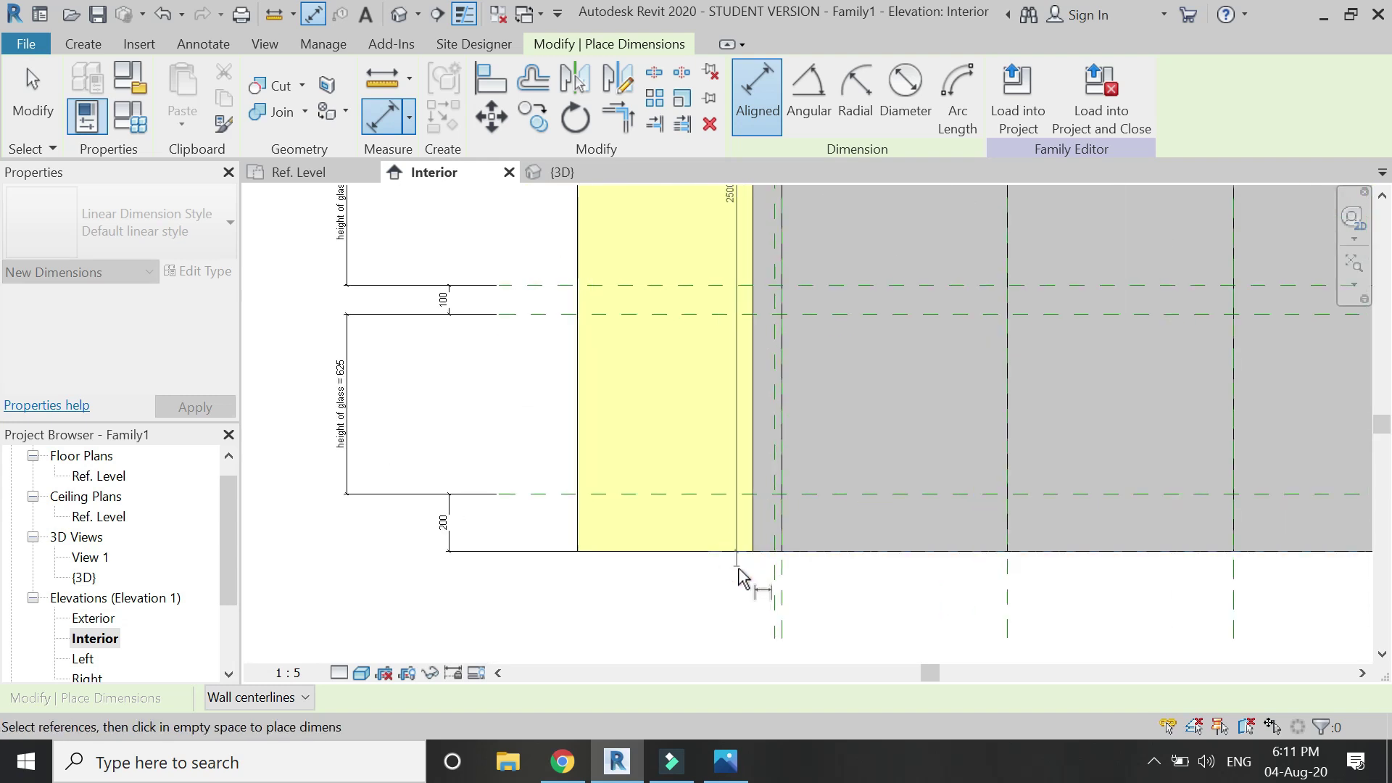
pyautogui.scroll(3, 718, 282)
pyautogui.scroll(-5, 721, 308)
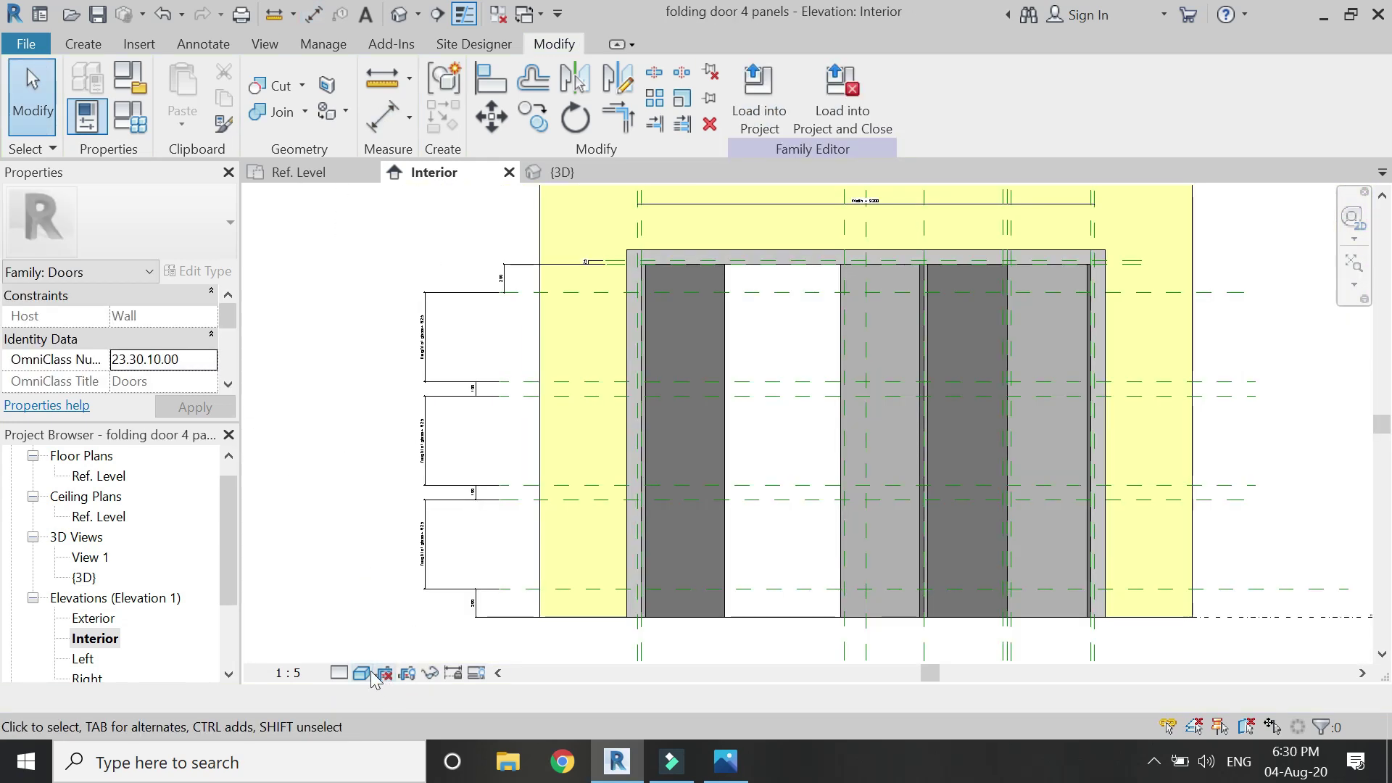
pyautogui.click(360, 672)
# Step: Switch to Hidden Line and start a void extrusion with the door panel as work plane
pyautogui.click(384, 564)
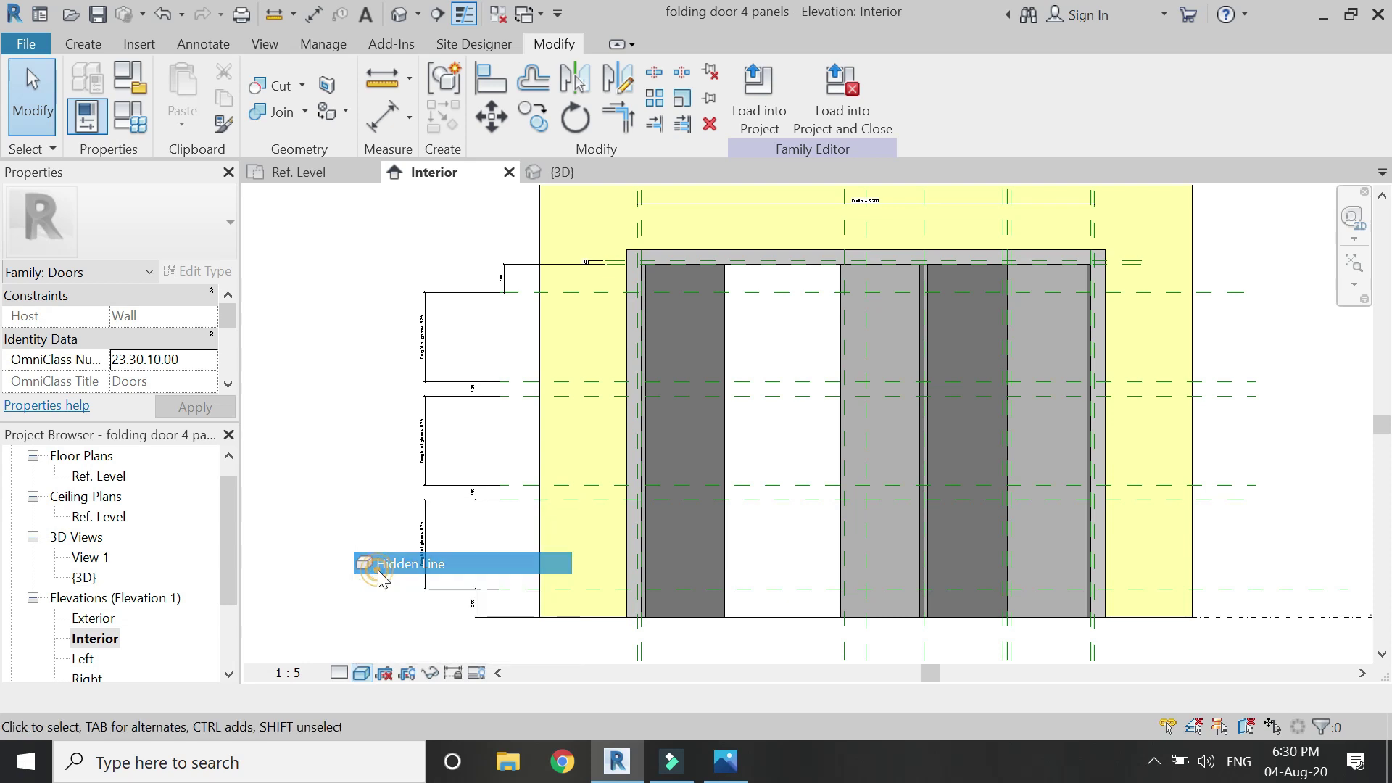
pyautogui.click(82, 45)
pyautogui.click(298, 123)
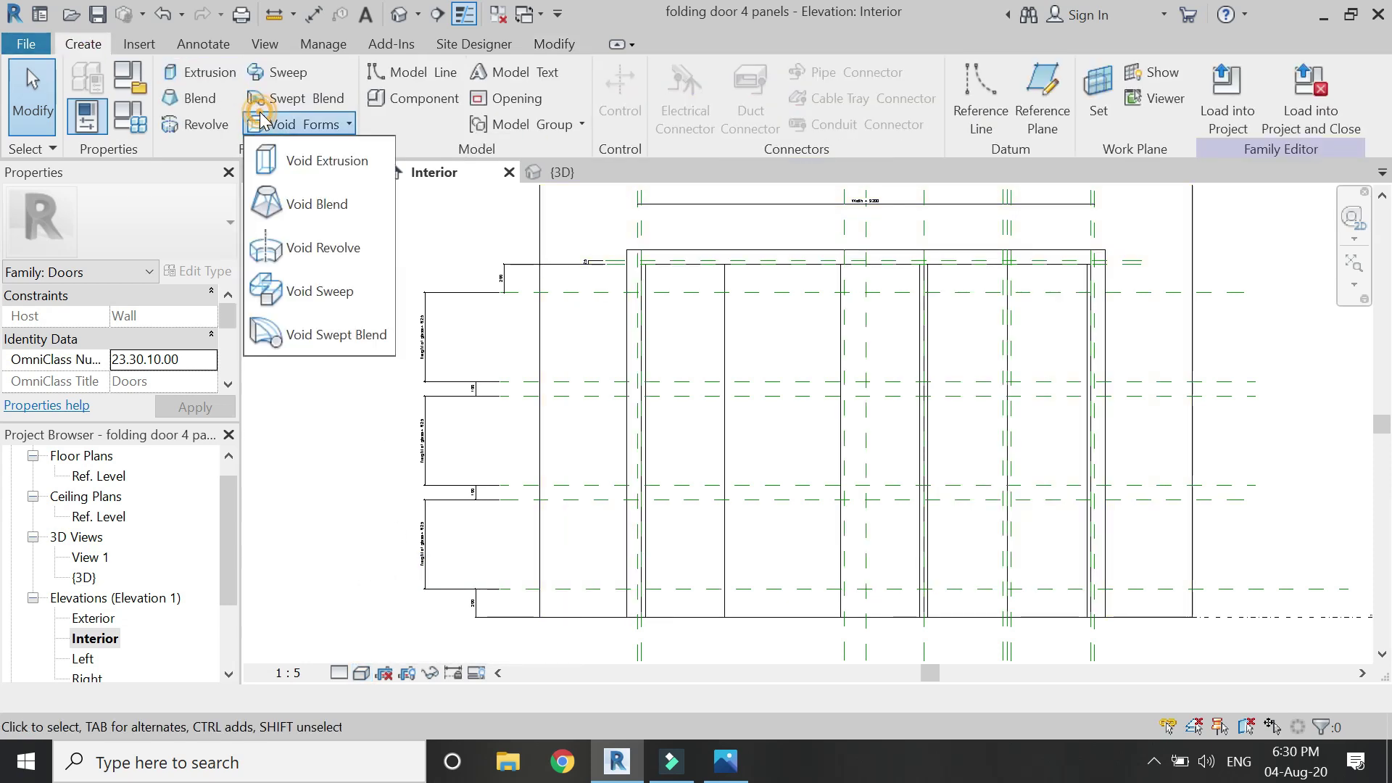
pyautogui.click(283, 156)
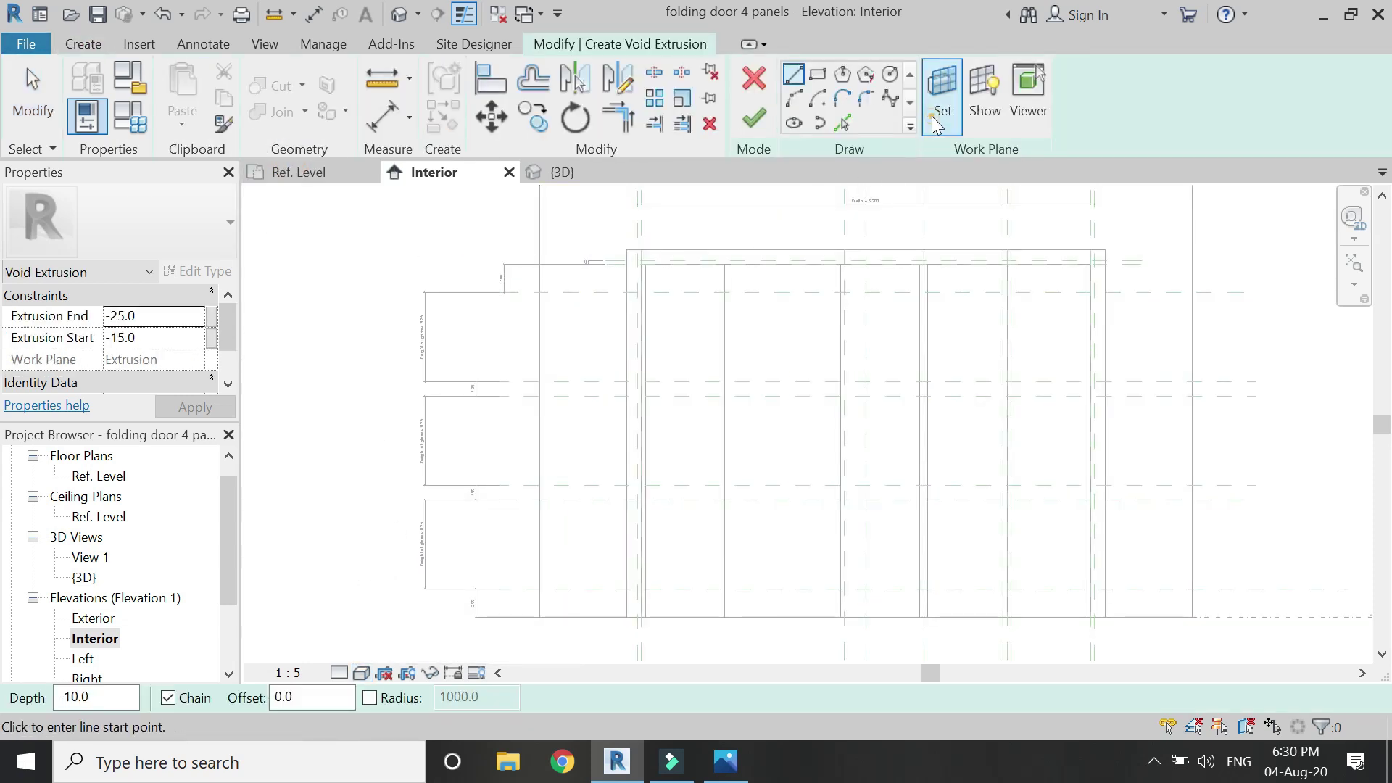
pyautogui.click(939, 109)
pyautogui.click(994, 481)
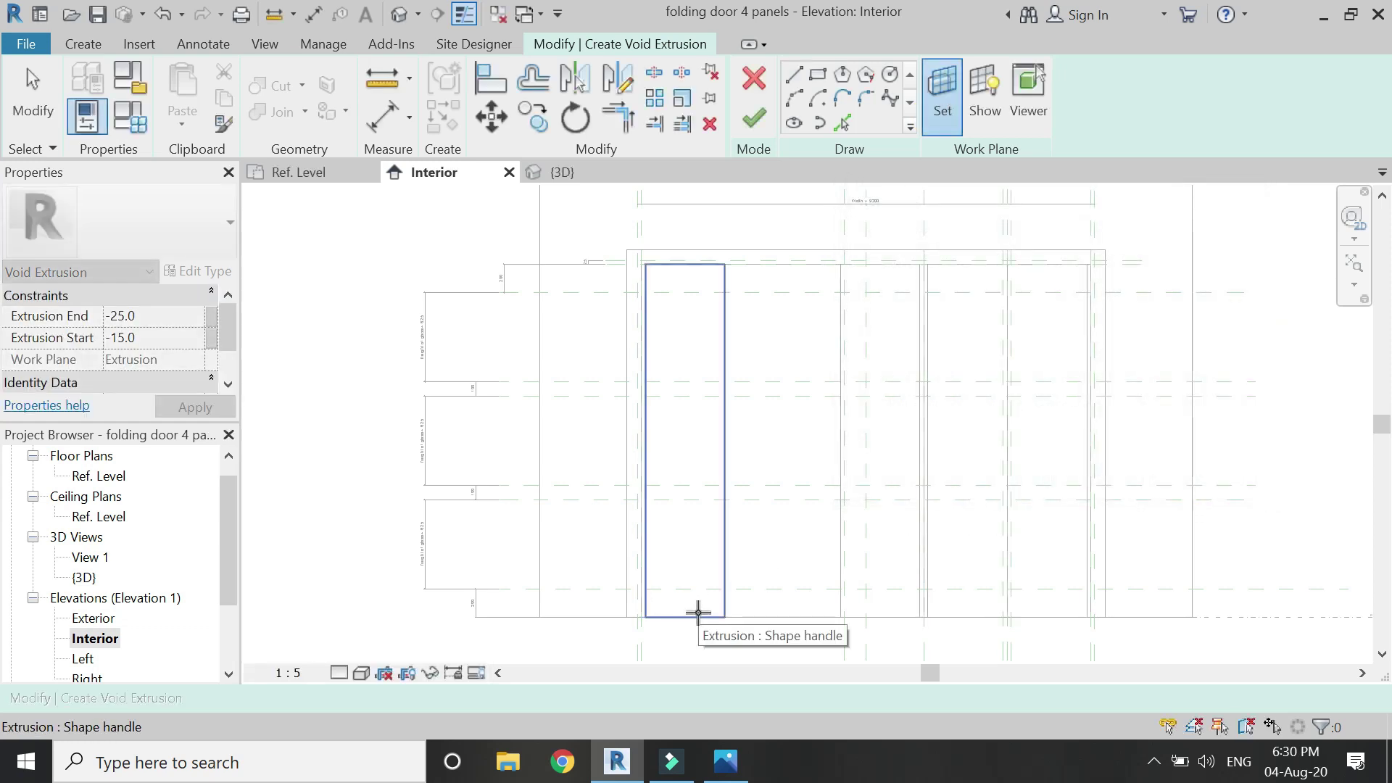
pyautogui.click(698, 612)
# Step: Draw the first glass-opening rectangle inside the first door panel
pyautogui.click(817, 74)
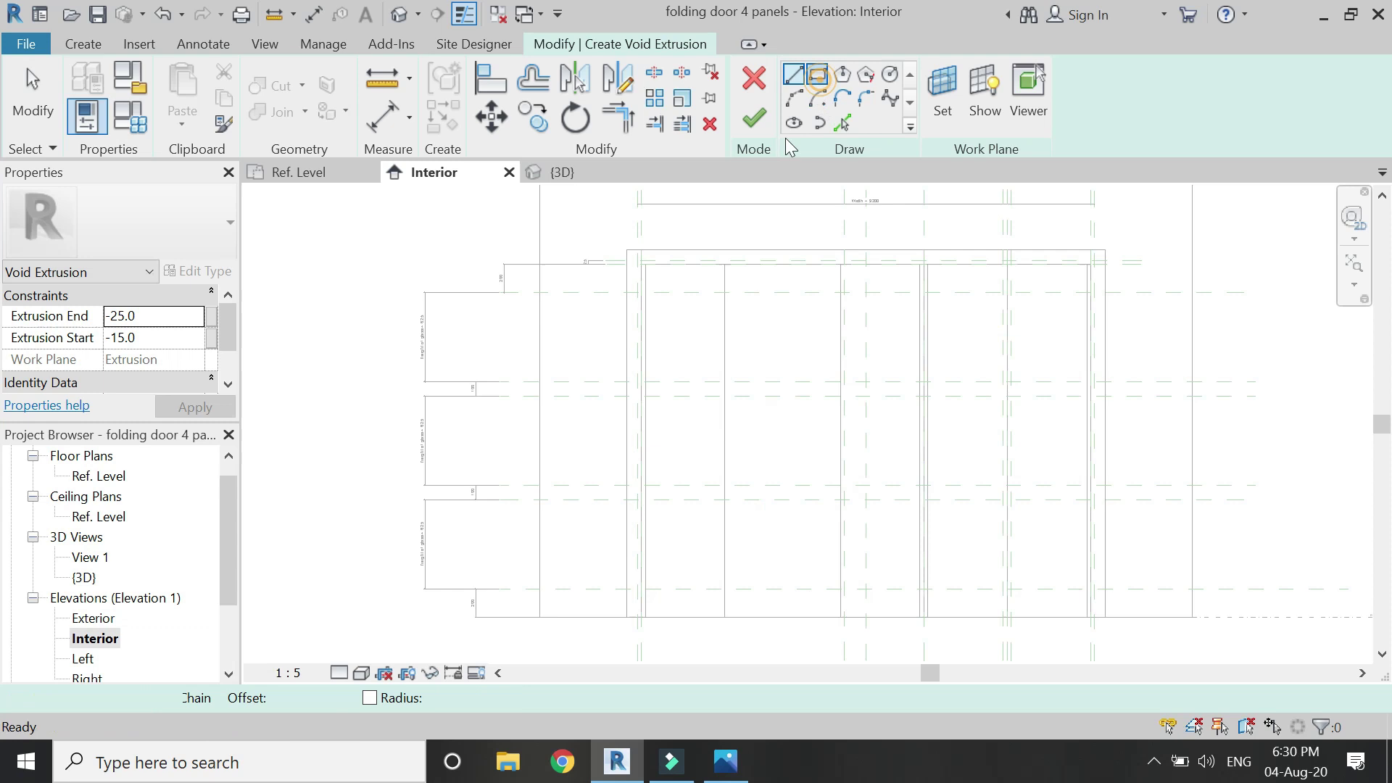
pyautogui.scroll(3, 681, 298)
pyautogui.click(627, 299)
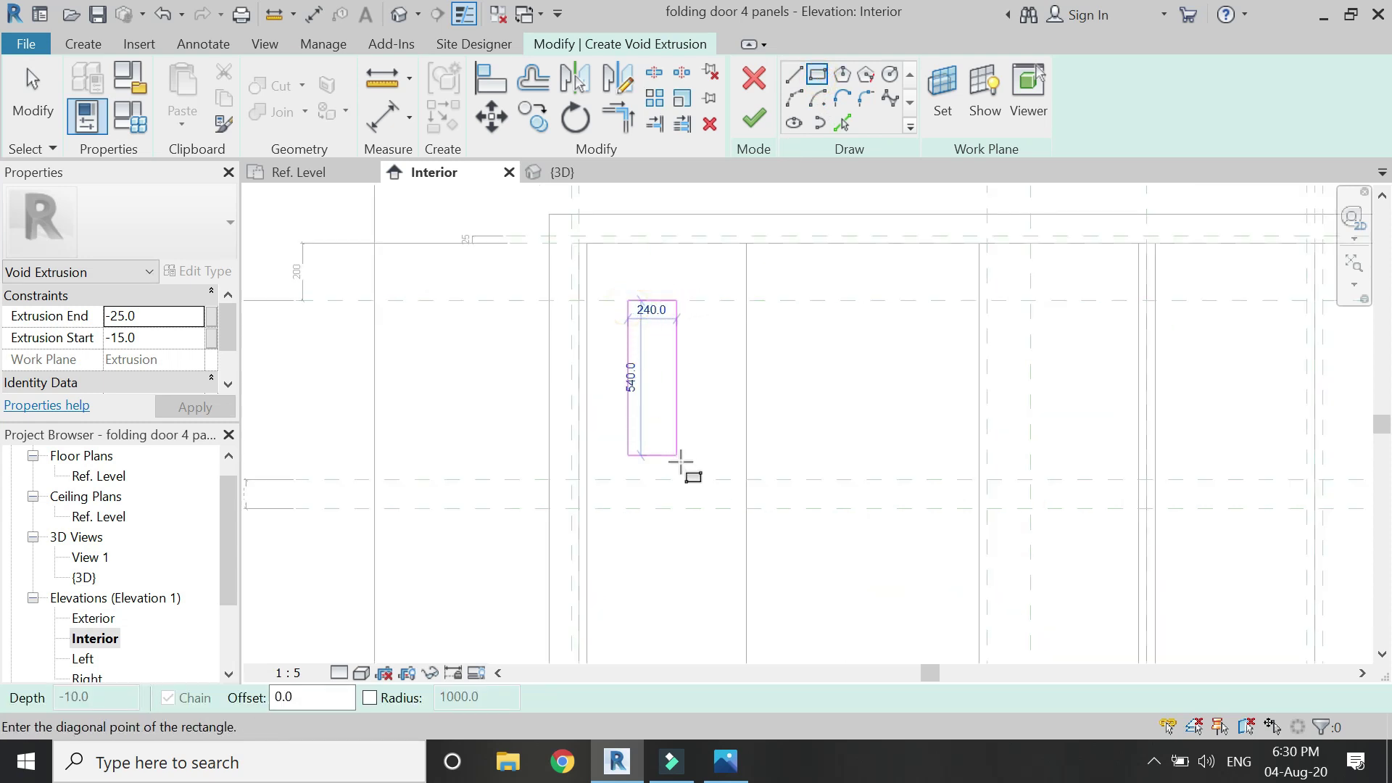
pyautogui.click(696, 478)
pyautogui.scroll(3, 797, 277)
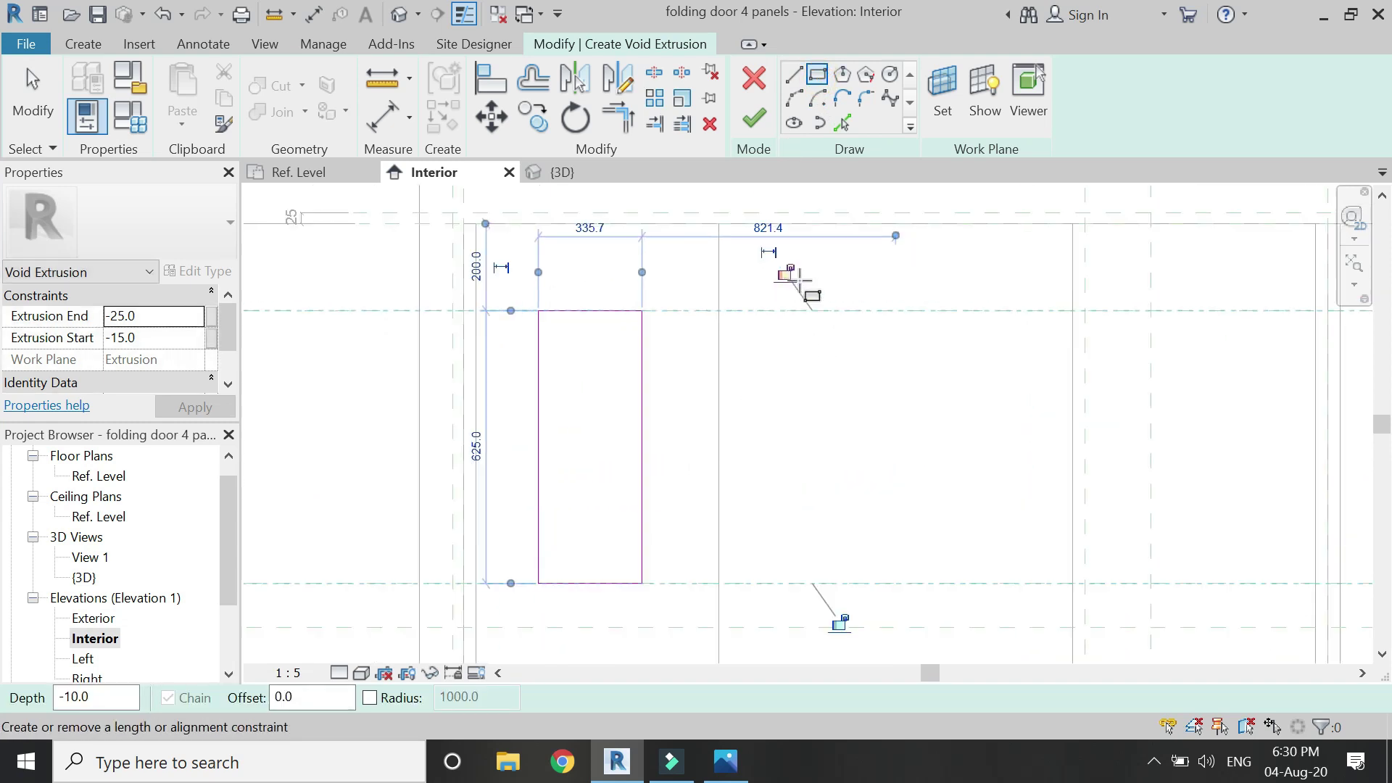
pyautogui.scroll(-2, 823, 534)
pyautogui.scroll(1, 805, 471)
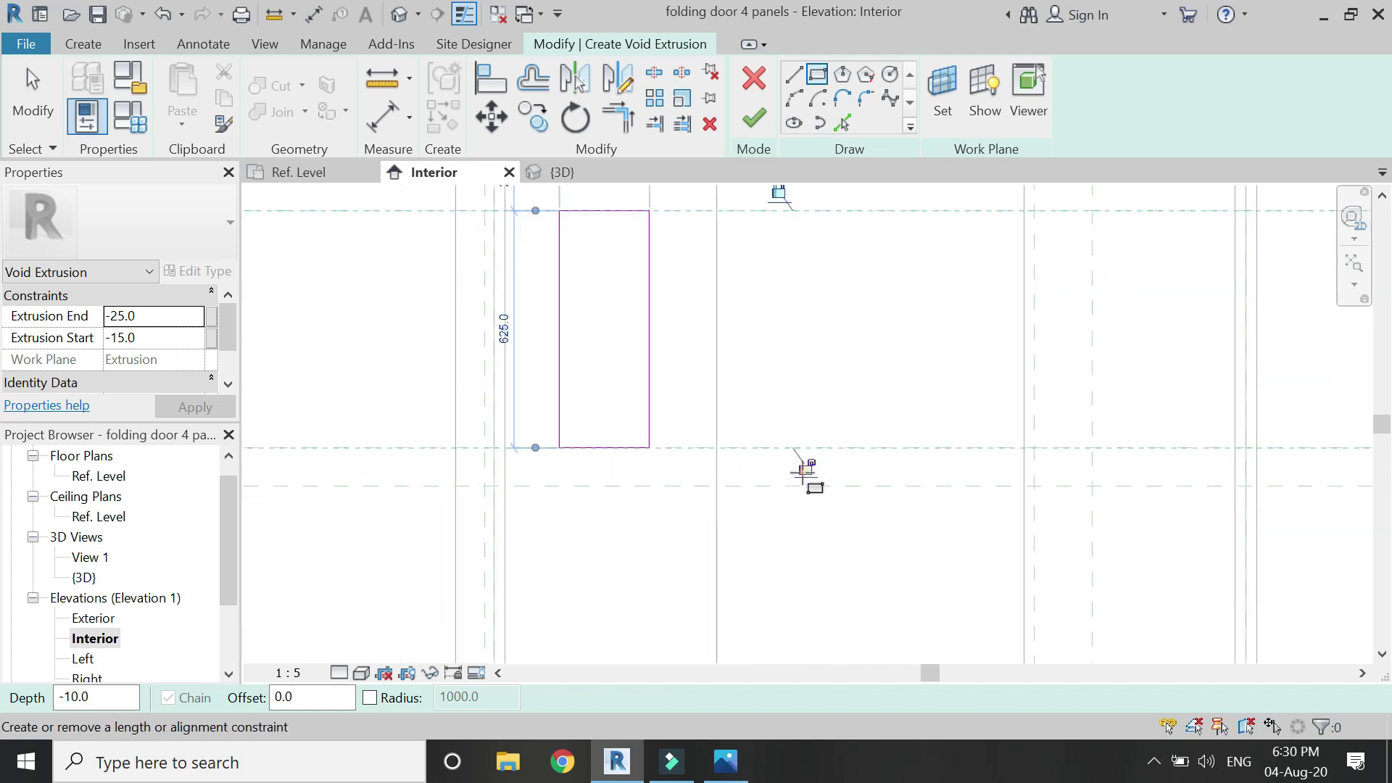
pyautogui.scroll(-2, 746, 289)
pyautogui.scroll(2, 590, 274)
pyautogui.press('Escape')
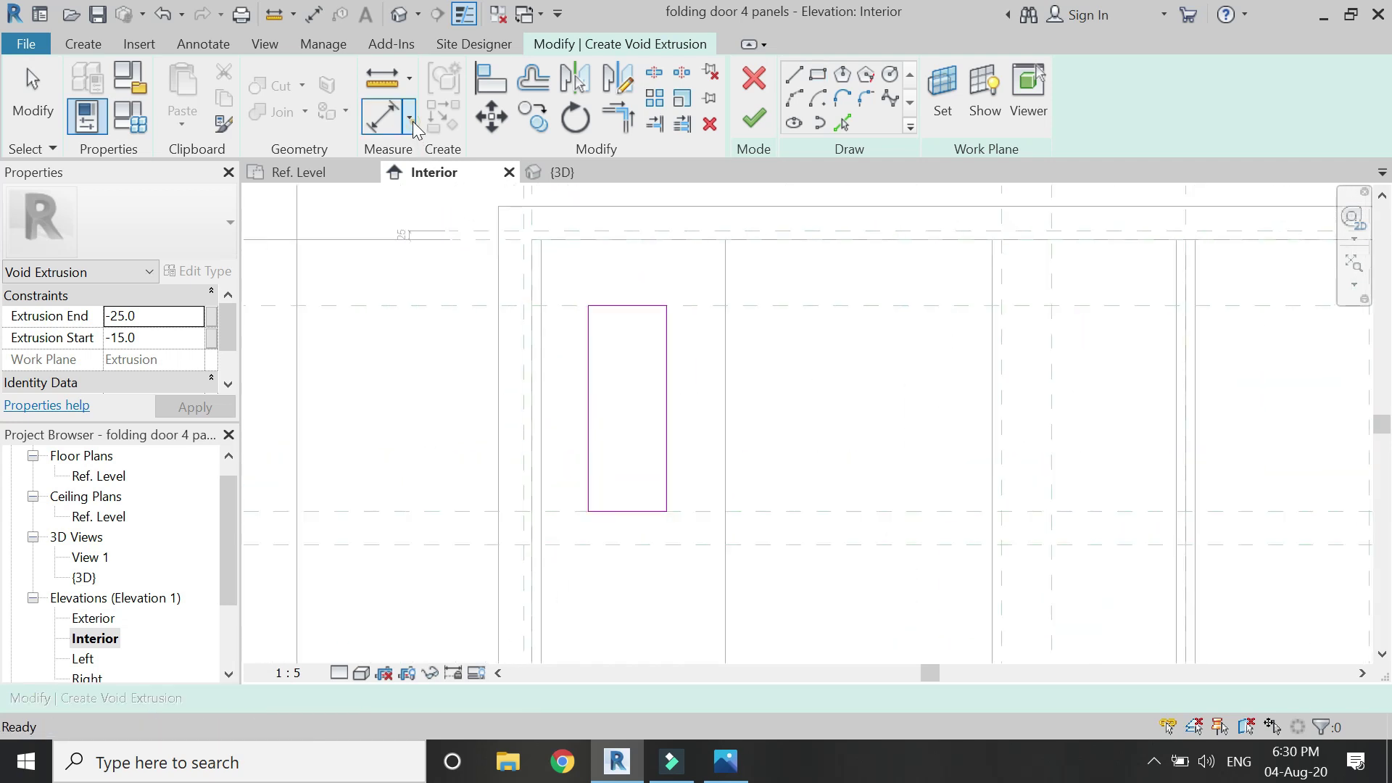
pyautogui.click(410, 119)
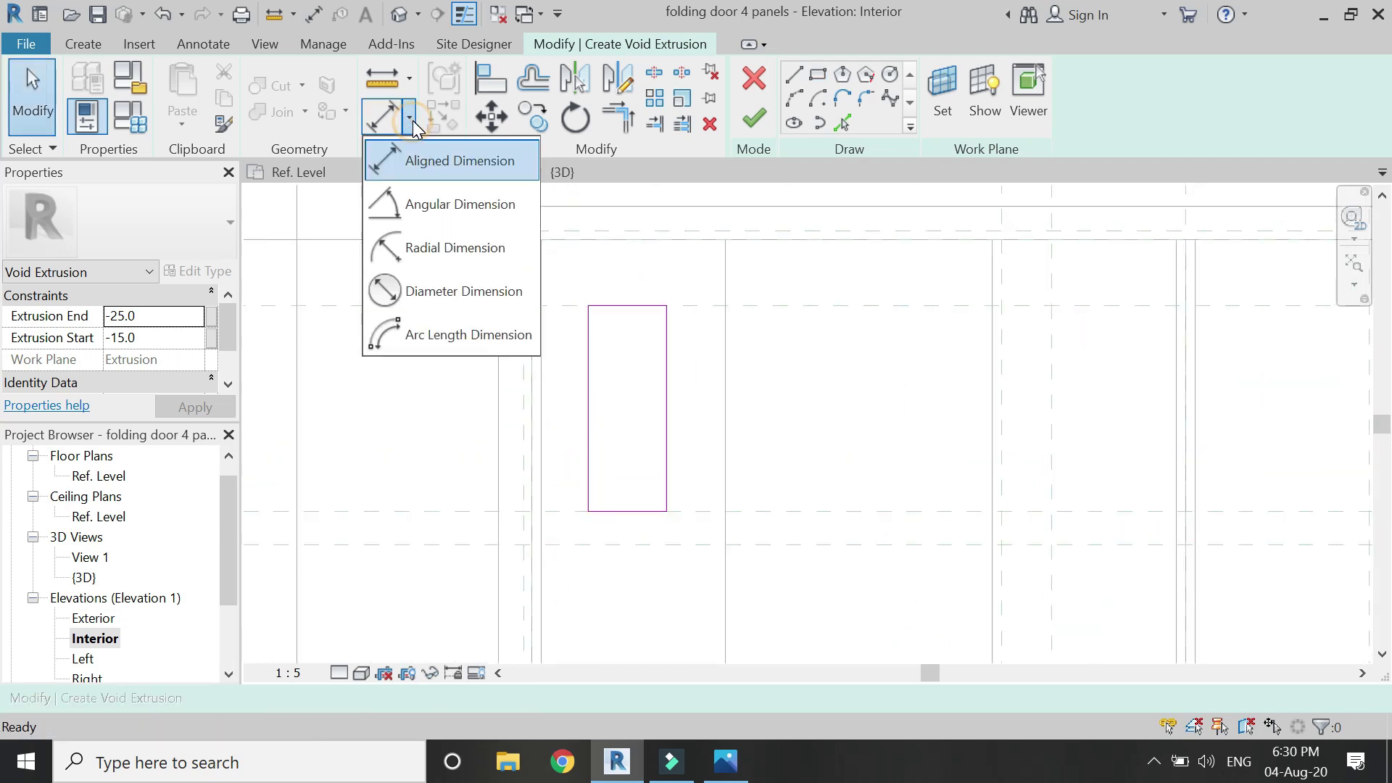
# Step: Dimension from the panel edge to the void rectangle's right side
pyautogui.click(430, 162)
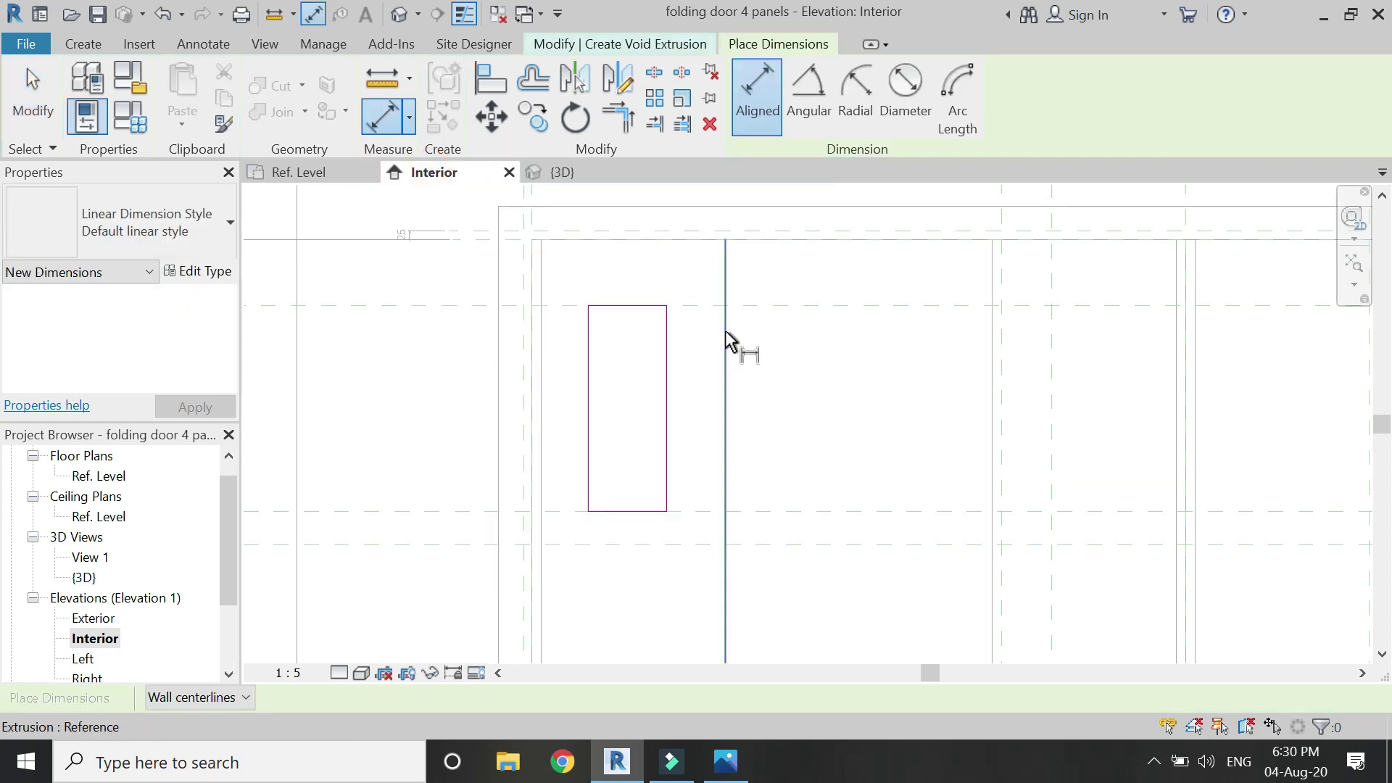
pyautogui.click(572, 172)
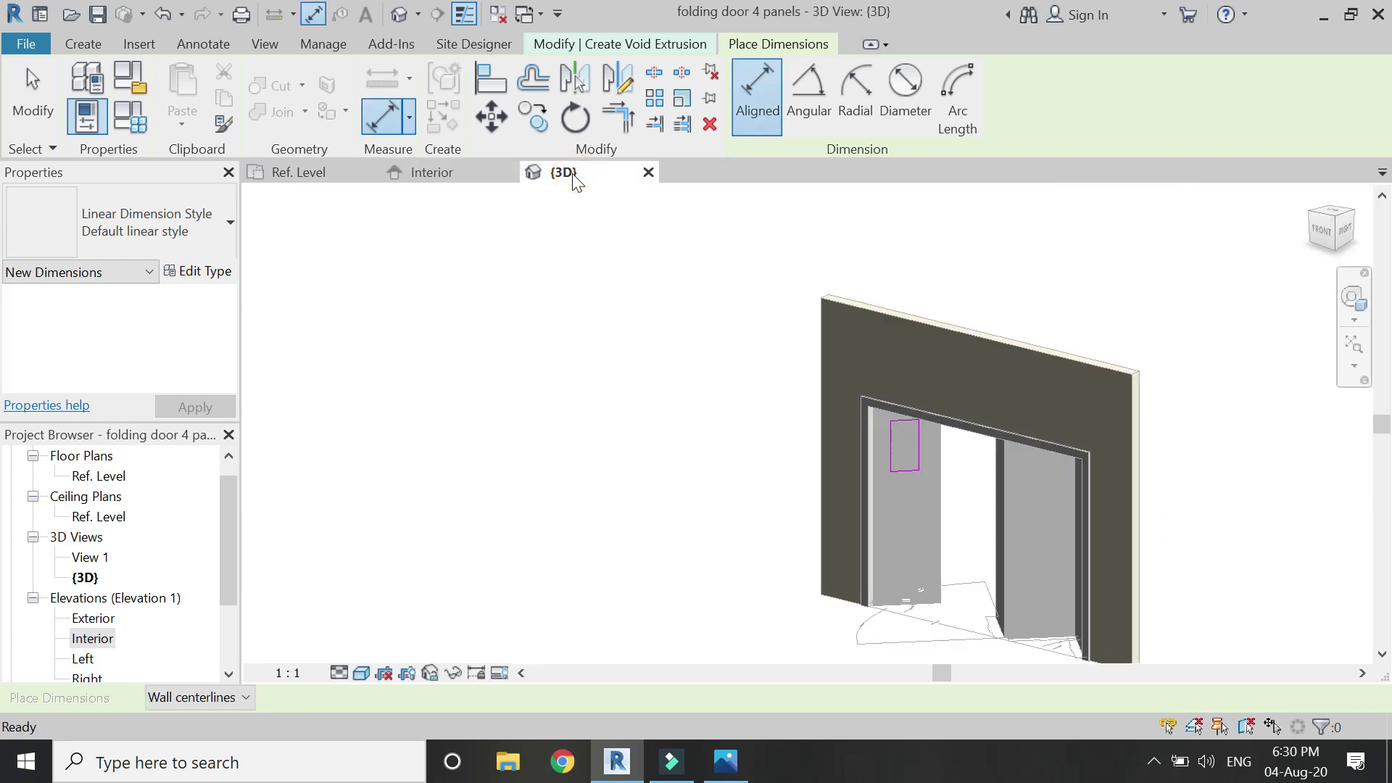
pyautogui.scroll(5, 942, 443)
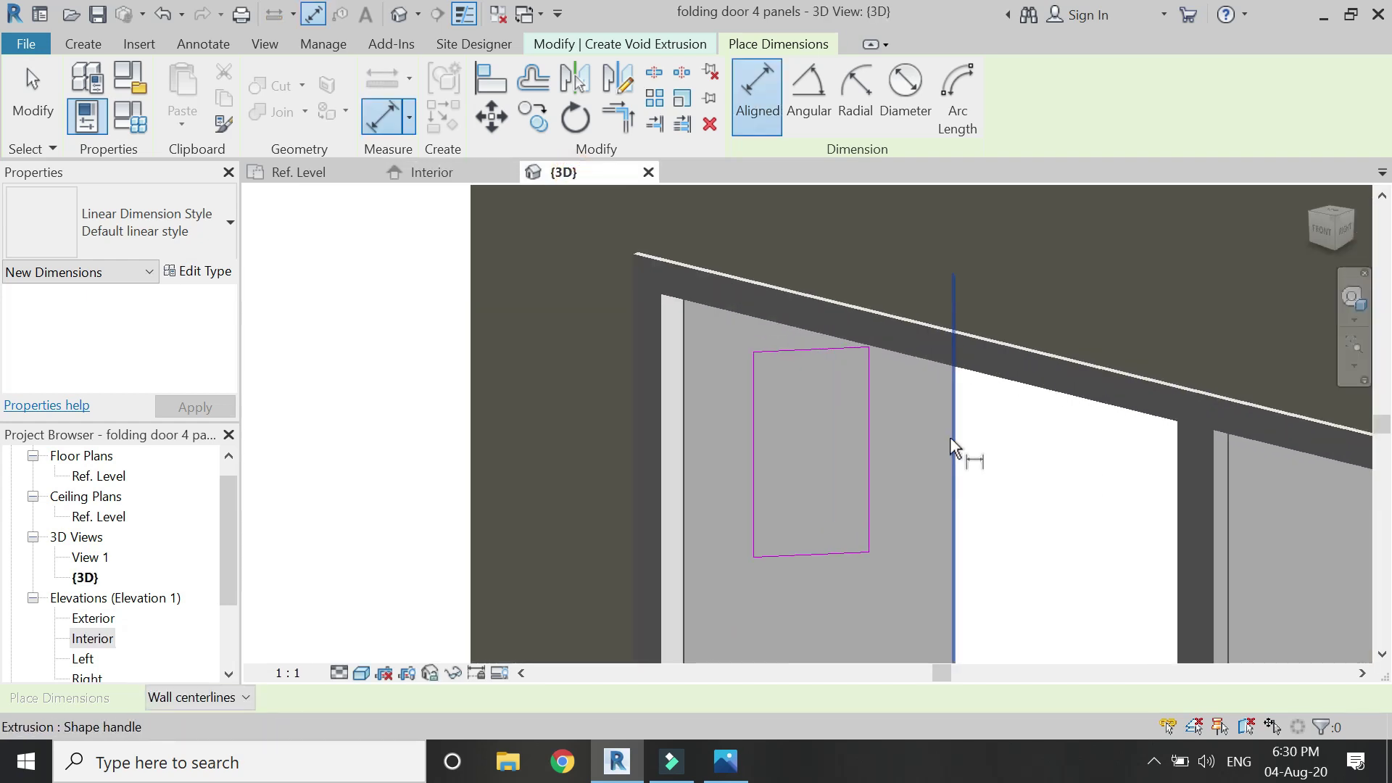
pyautogui.click(950, 436)
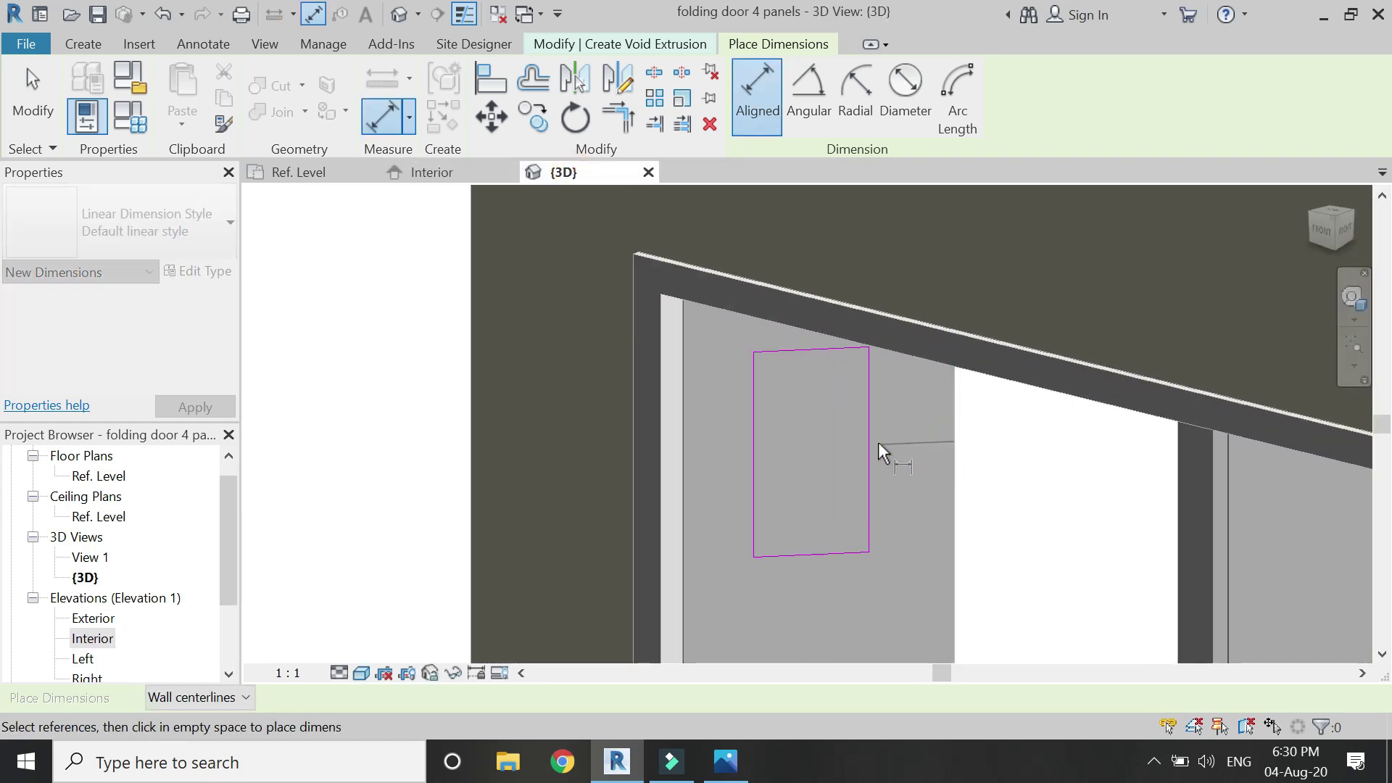
pyautogui.click(939, 430)
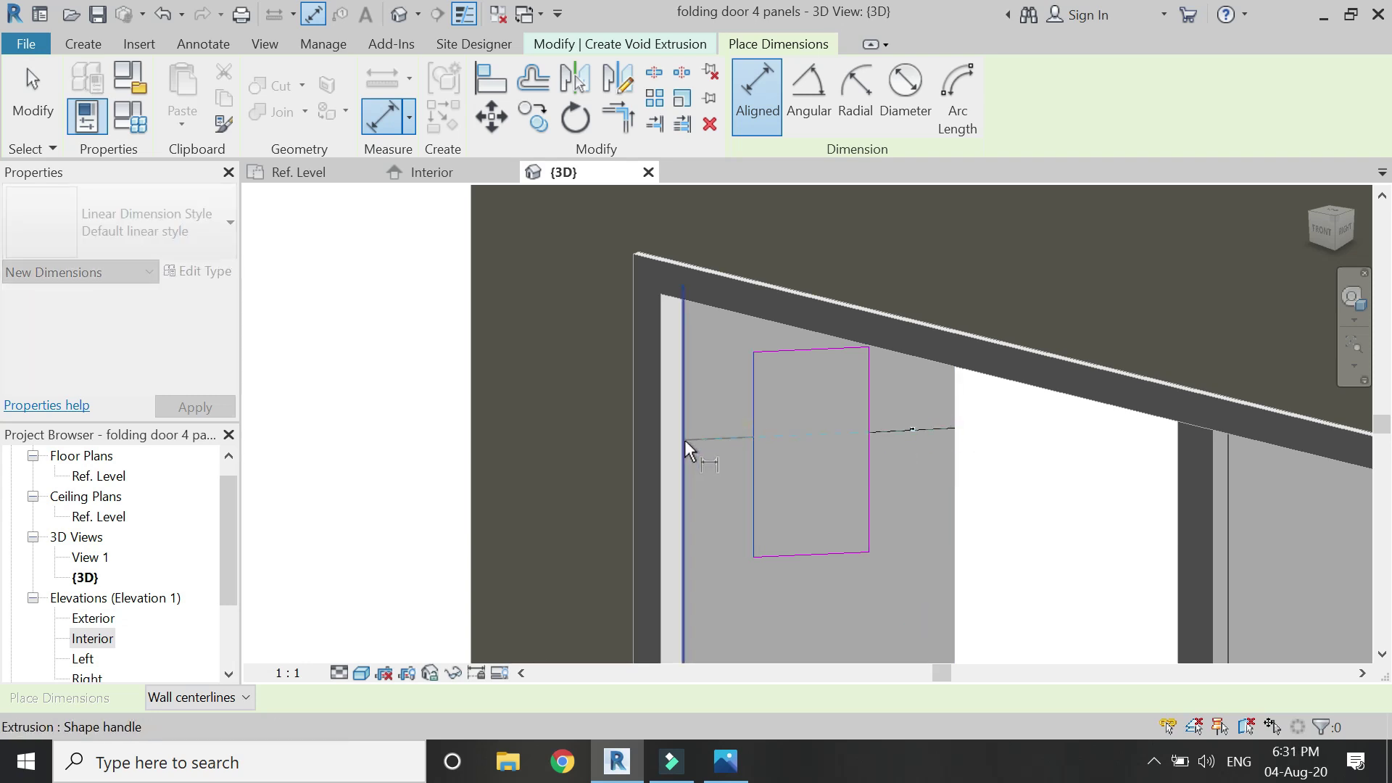
pyautogui.scroll(4, 684, 440)
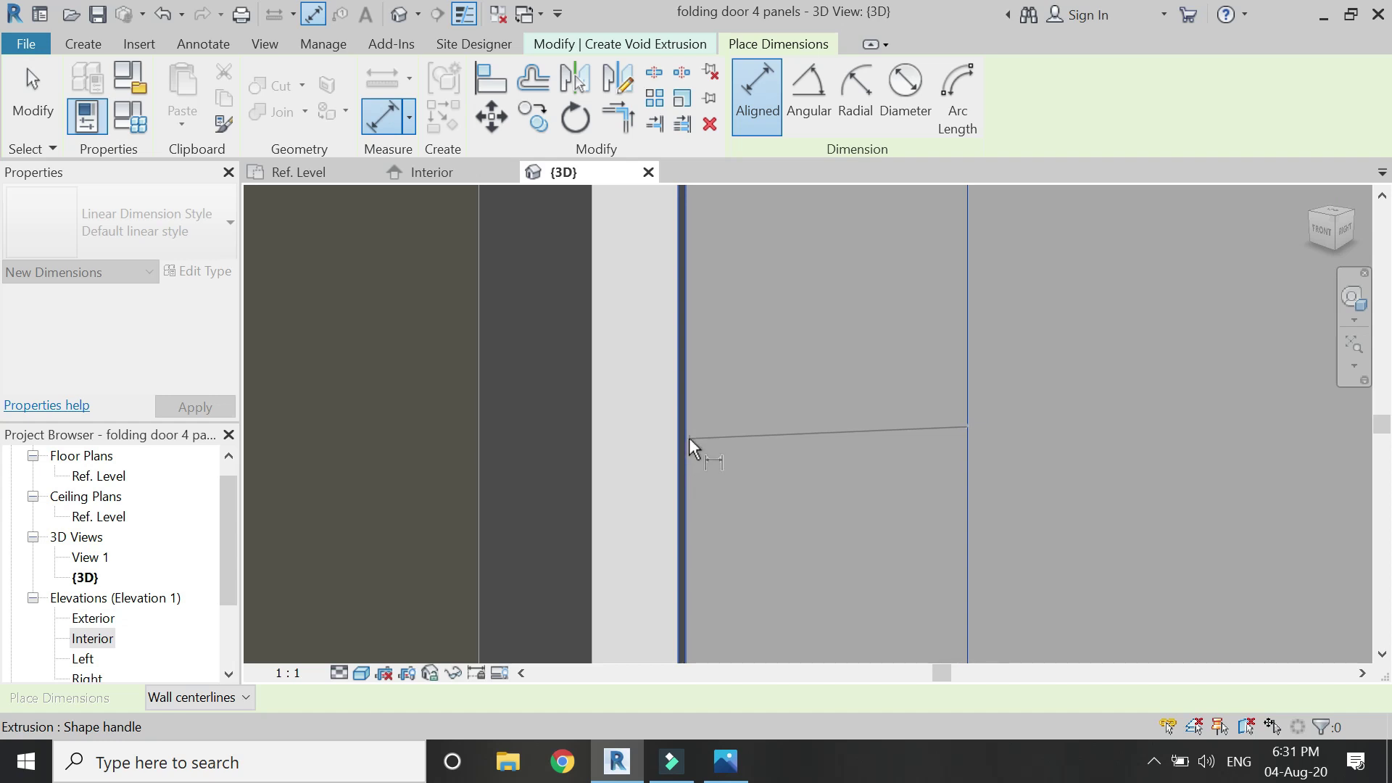
pyautogui.scroll(-2, 697, 382)
pyautogui.scroll(-2, 698, 381)
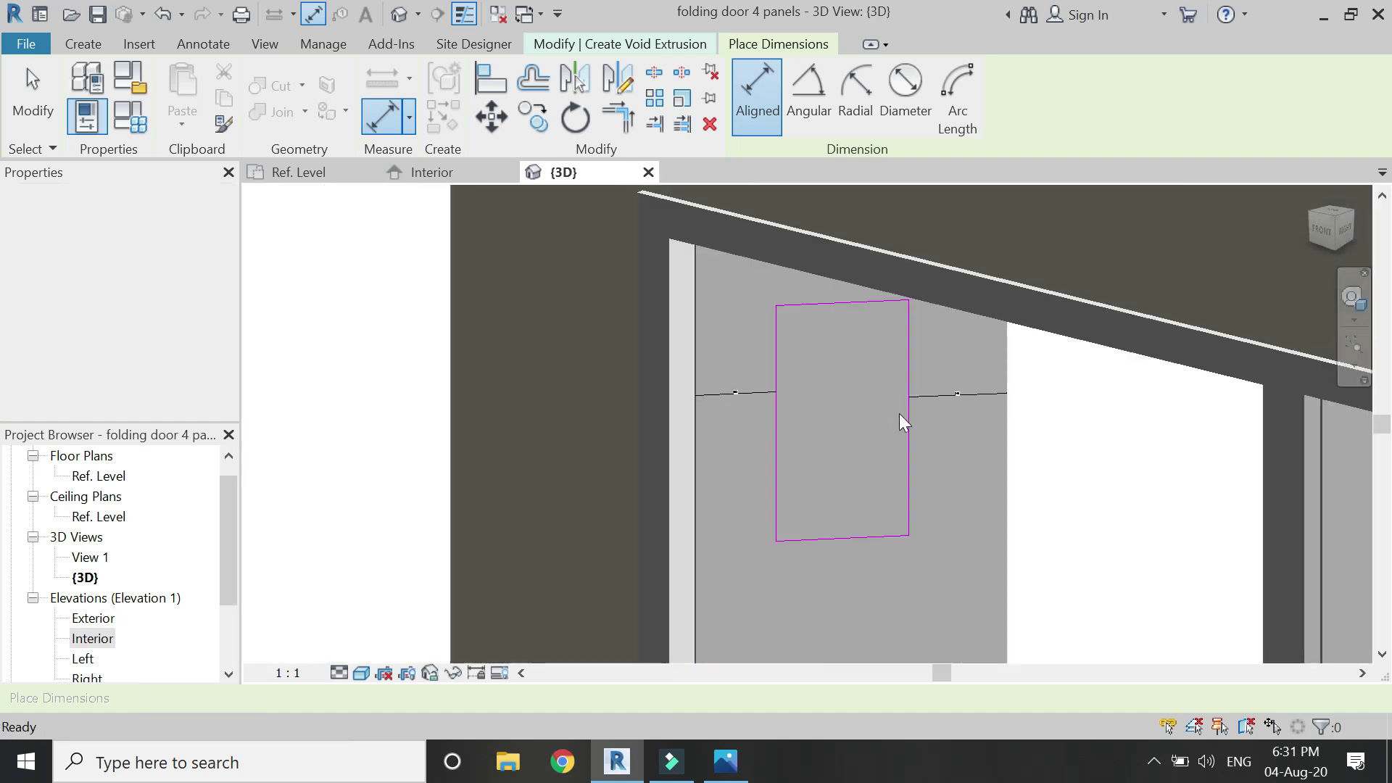
pyautogui.press('Escape')
pyautogui.press('Escape')
# Step: Create the type parameter 'side width' on the right dimension
pyautogui.click(937, 396)
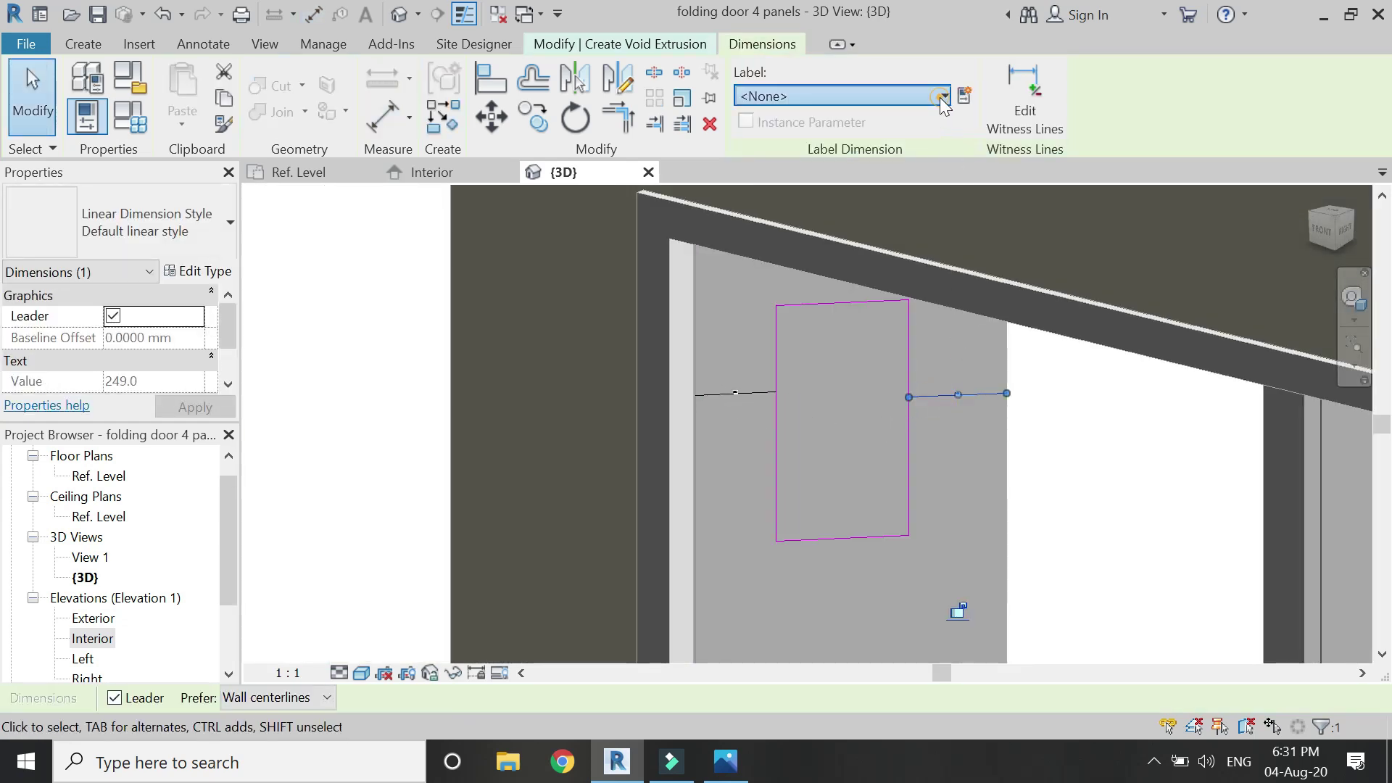
pyautogui.click(960, 97)
pyautogui.write('s')
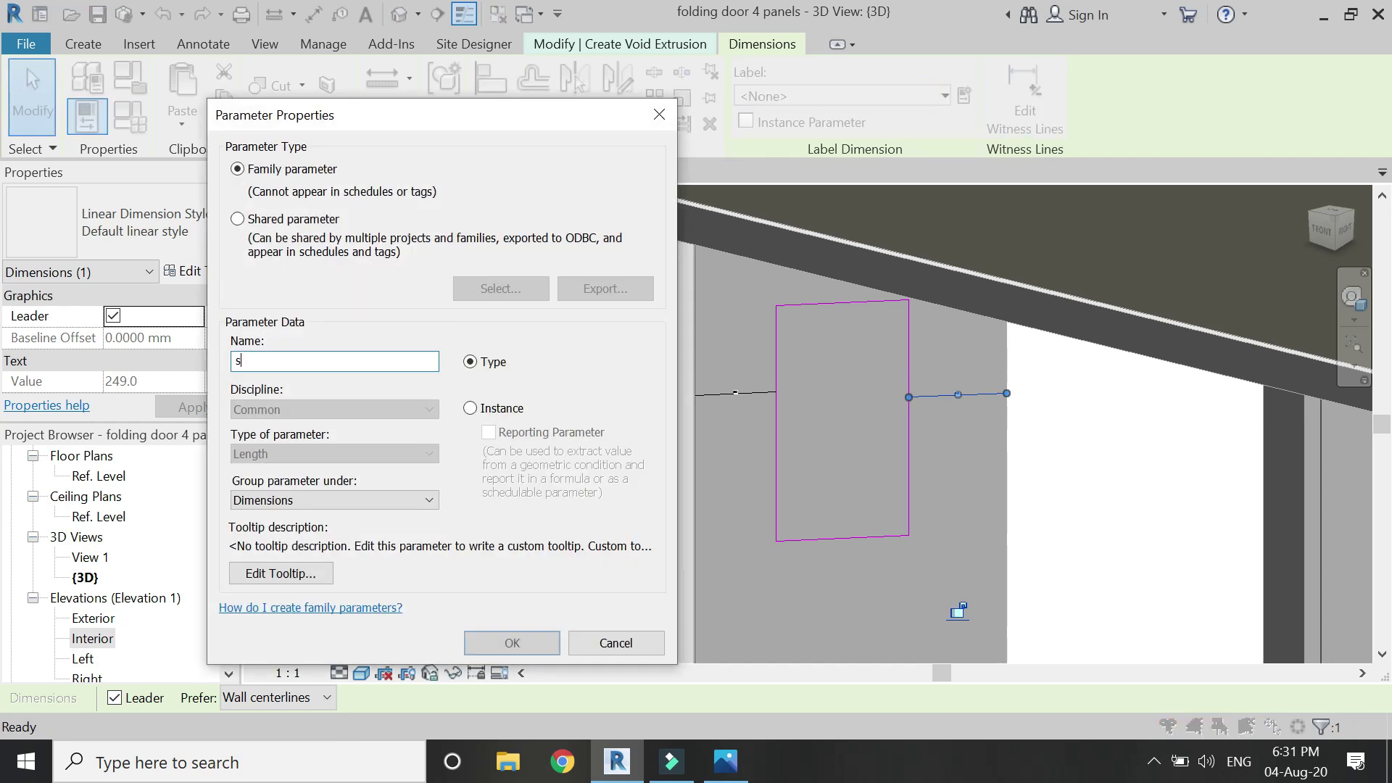
pyautogui.write('ide width')
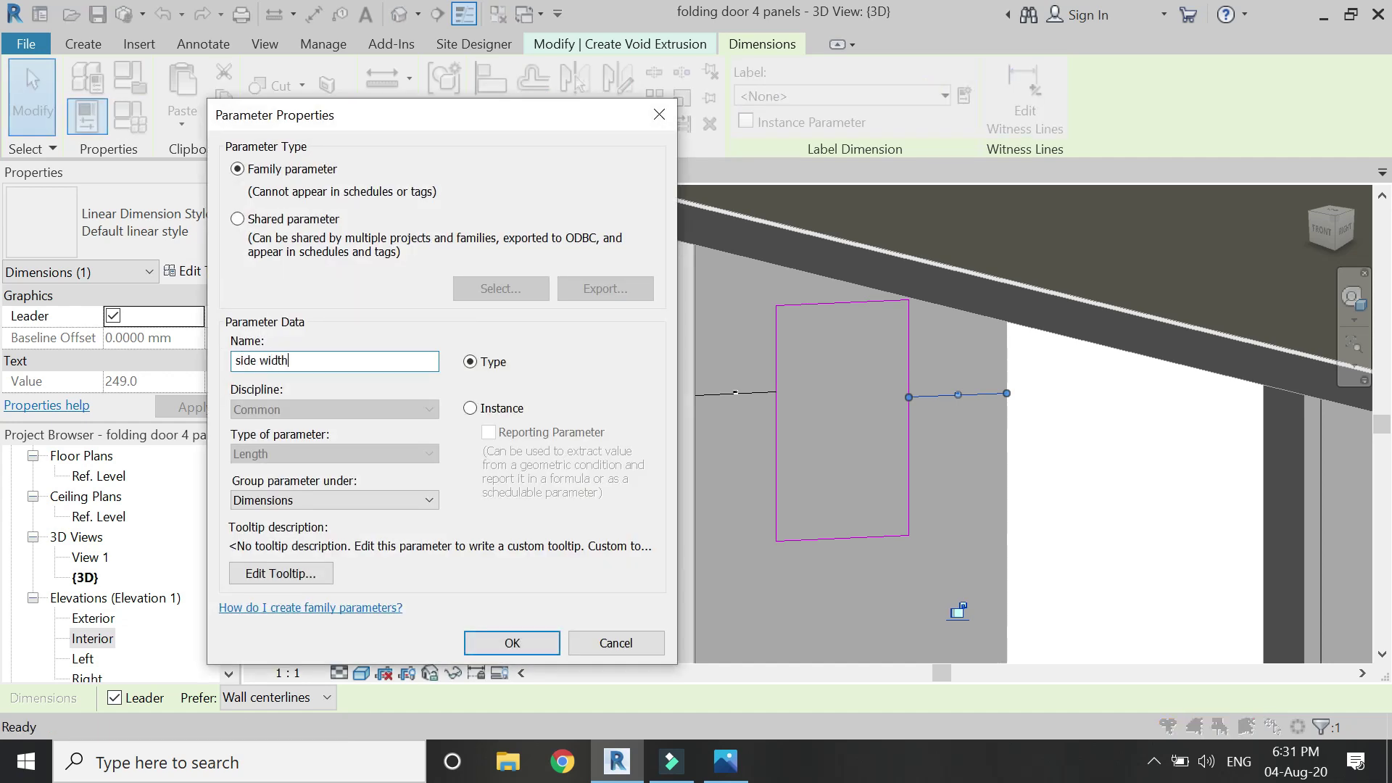
pyautogui.press('Return')
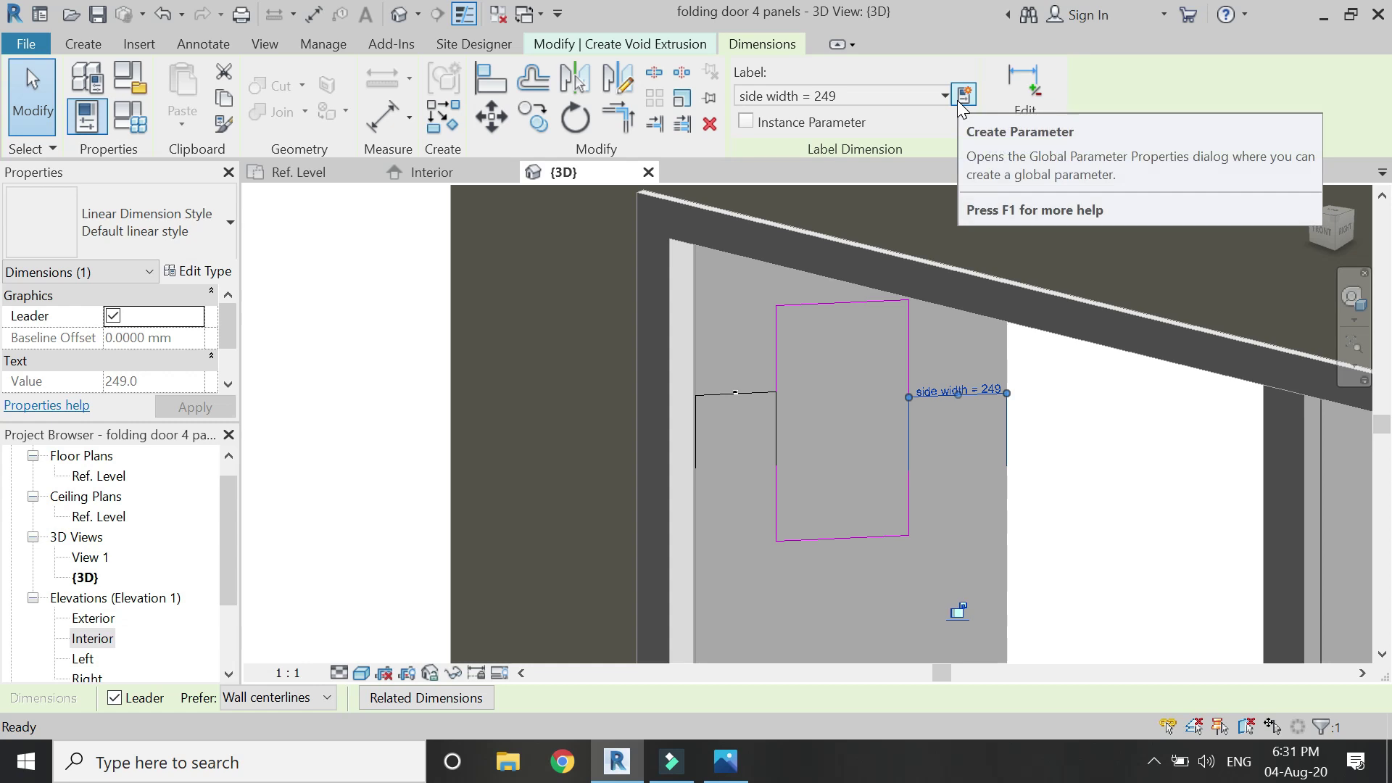
pyautogui.press('Escape')
# Step: Label the left dimension with side width as well
pyautogui.scroll(1, 945, 312)
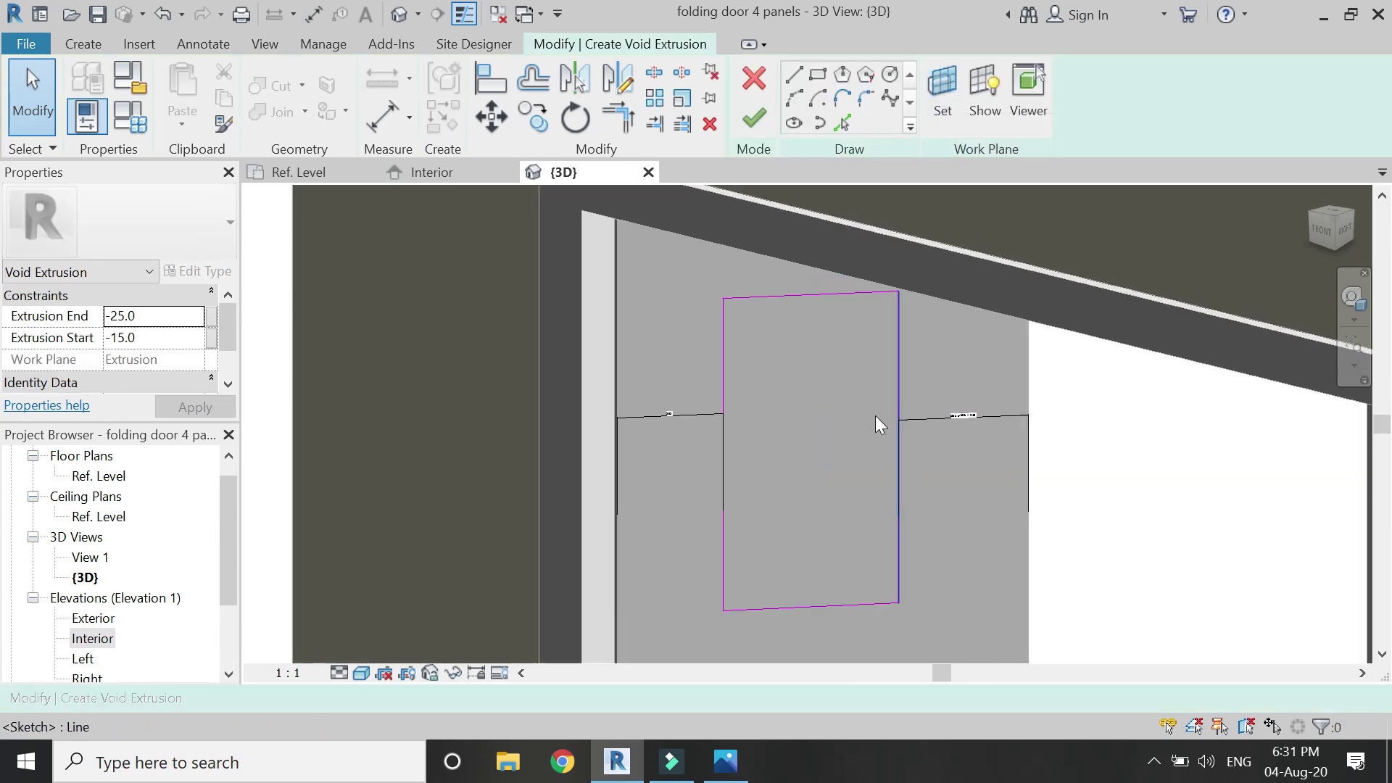
pyautogui.click(698, 412)
pyautogui.click(889, 95)
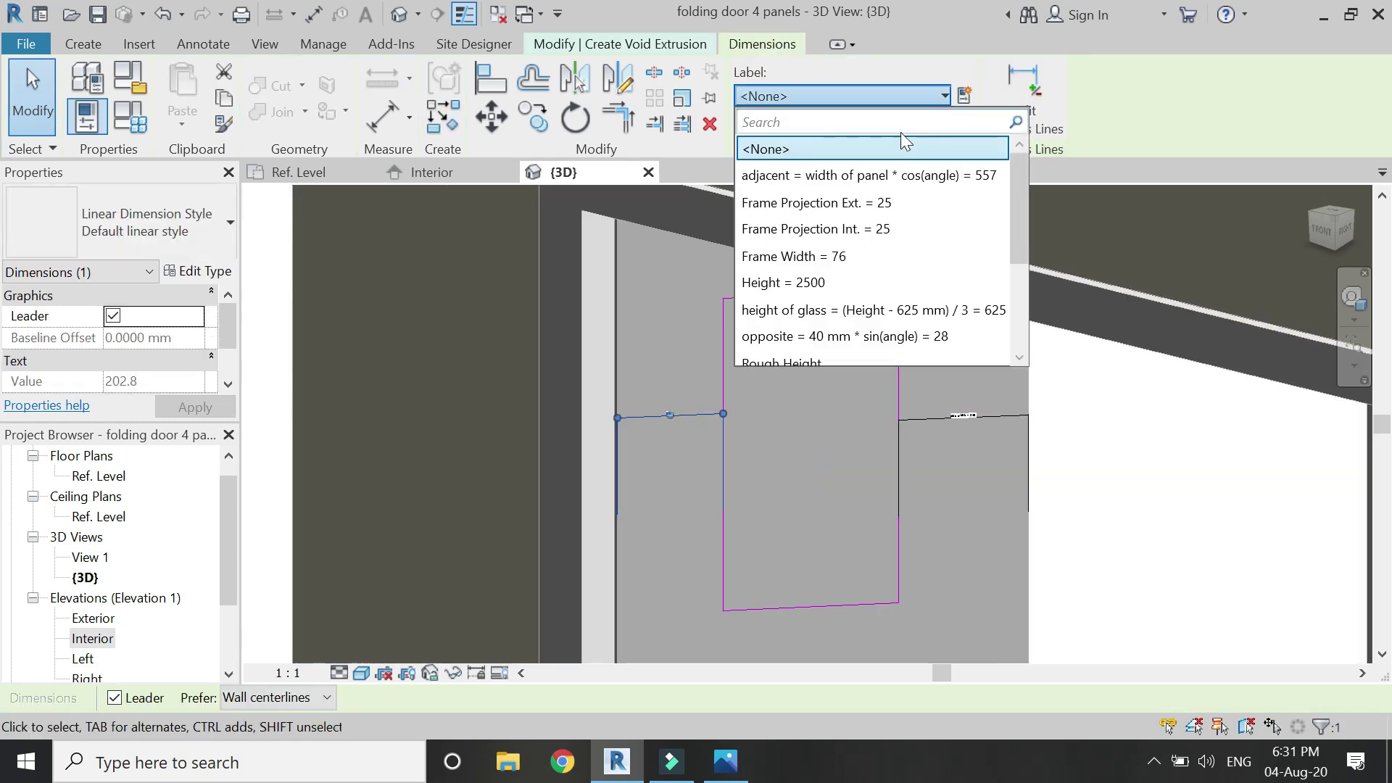
pyautogui.scroll(-1, 900, 207)
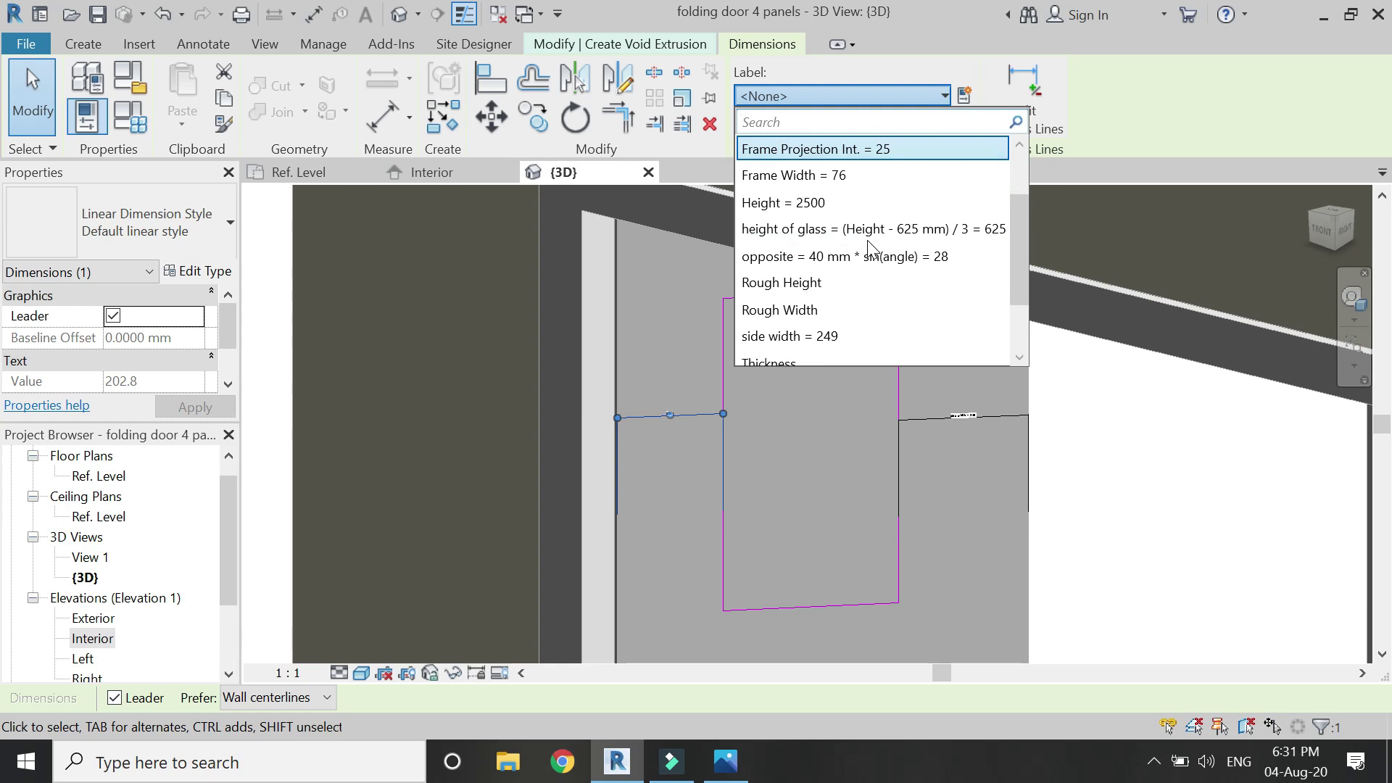
pyautogui.click(849, 337)
pyautogui.press('Escape')
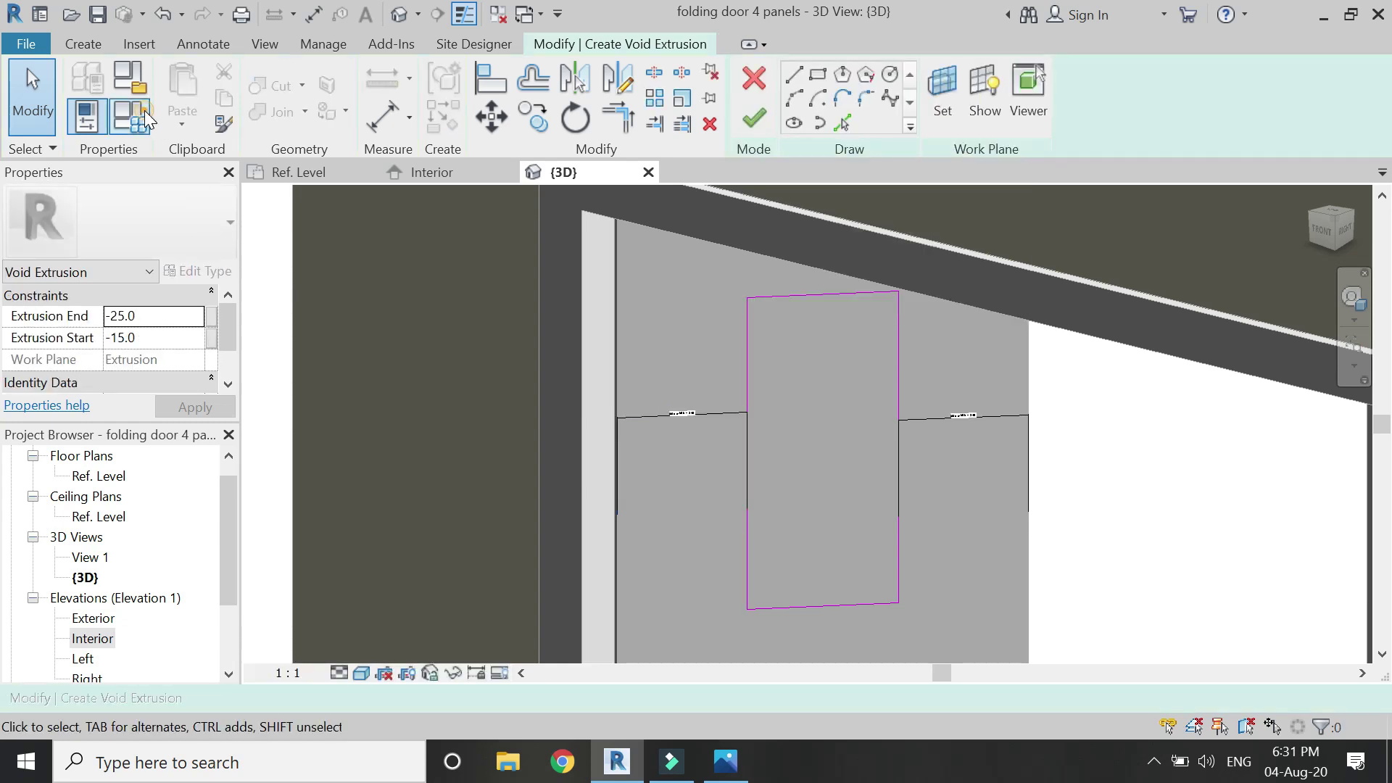
pyautogui.click(145, 110)
pyautogui.scroll(-1, 255, 492)
# Step: Set the side width formula to width of panel / 2.8, then view the Interior elevation
pyautogui.click(280, 488)
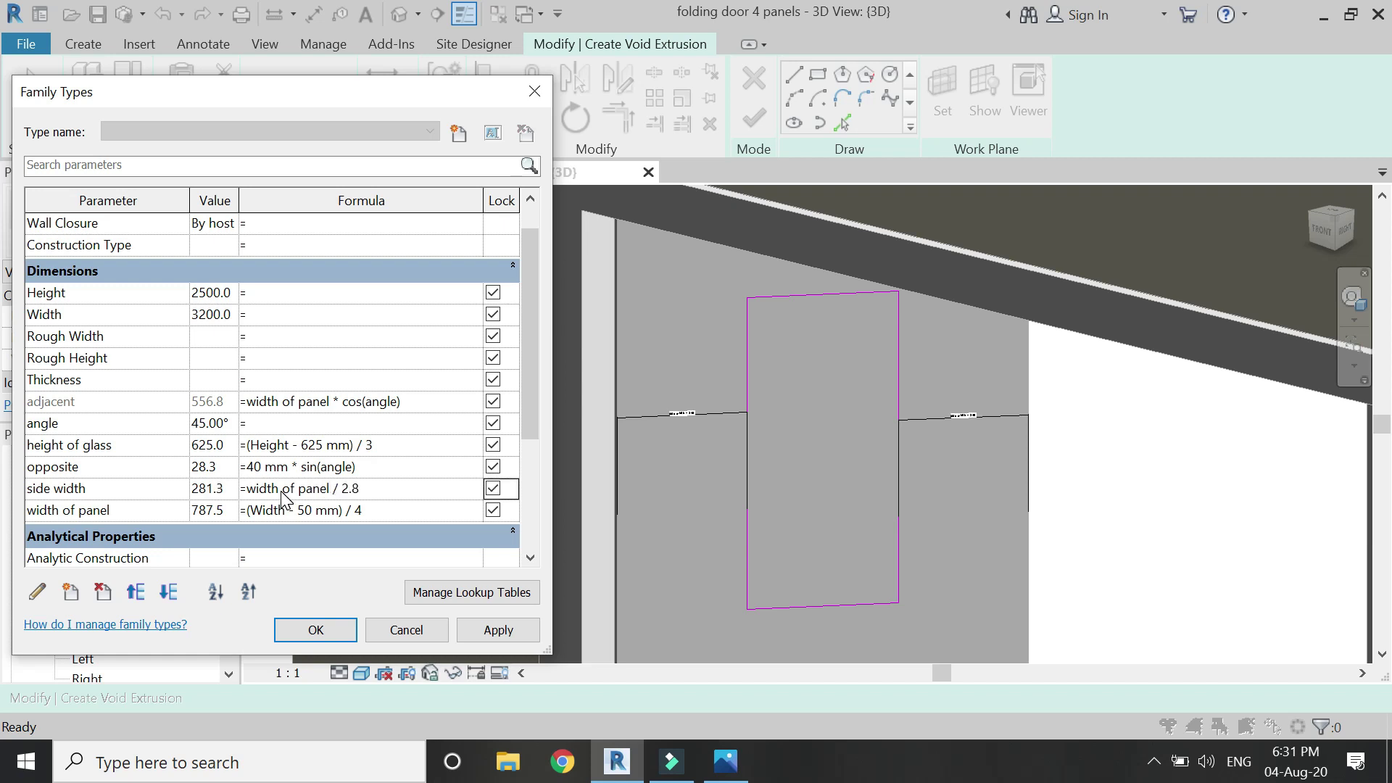
pyautogui.click(493, 630)
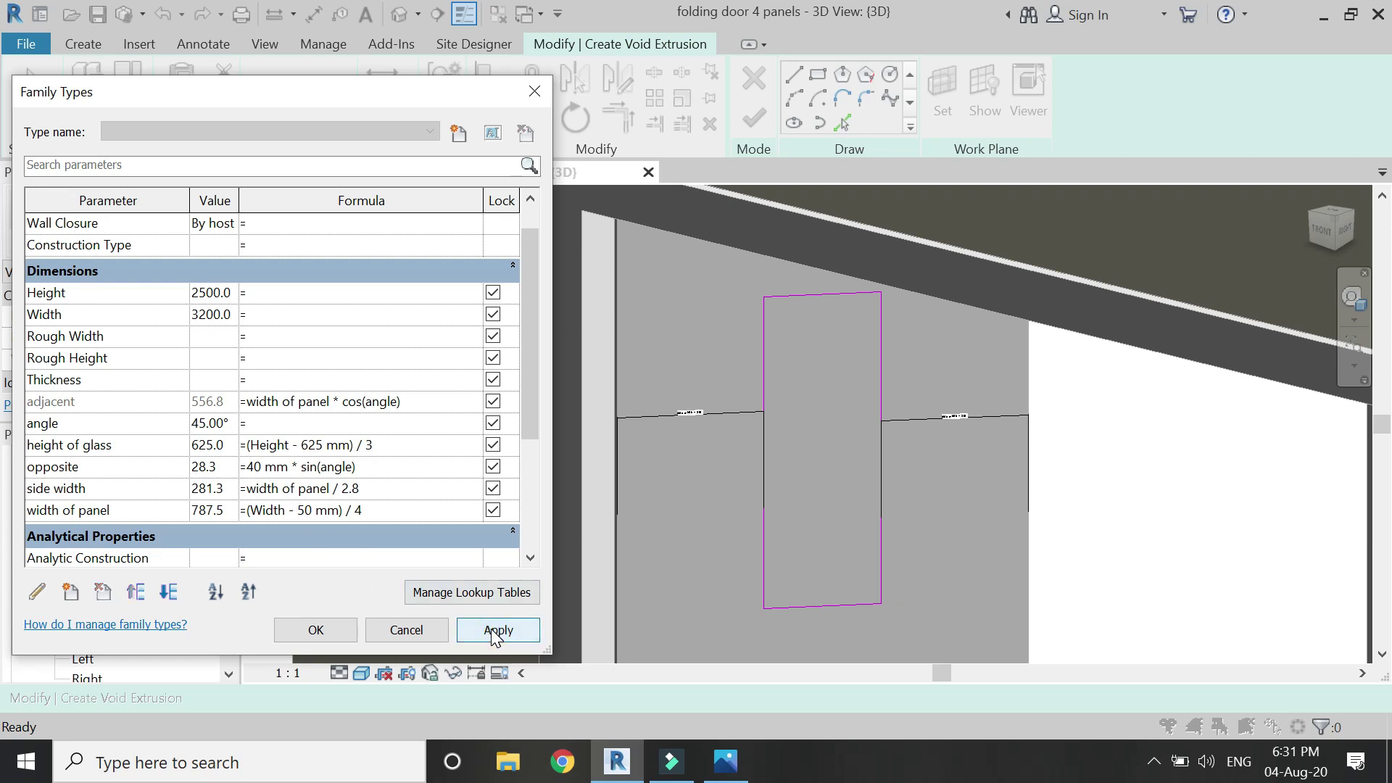
pyautogui.click(352, 631)
pyautogui.click(427, 174)
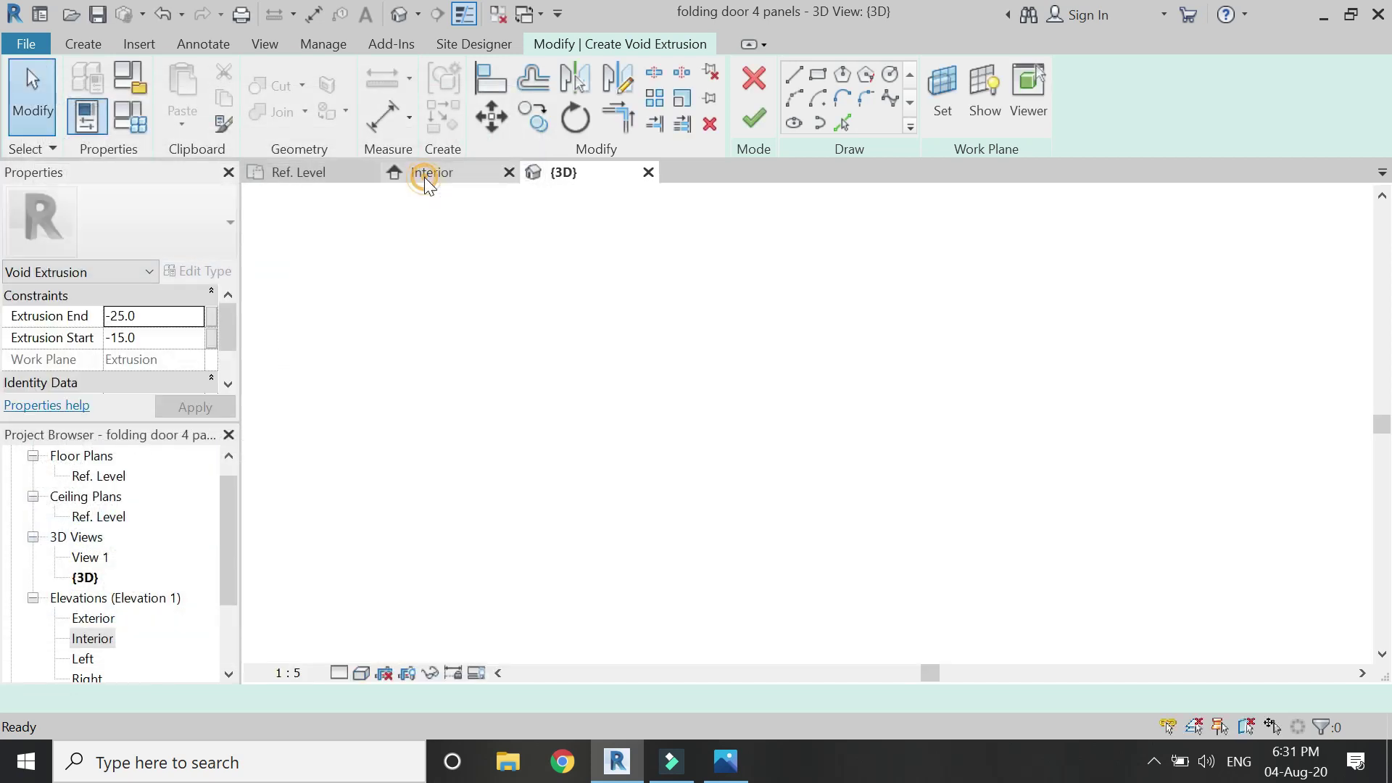
# Step: Draw a second opening rectangle below the first, lock its edges, then undo the misplaced one
pyautogui.scroll(-3, 607, 290)
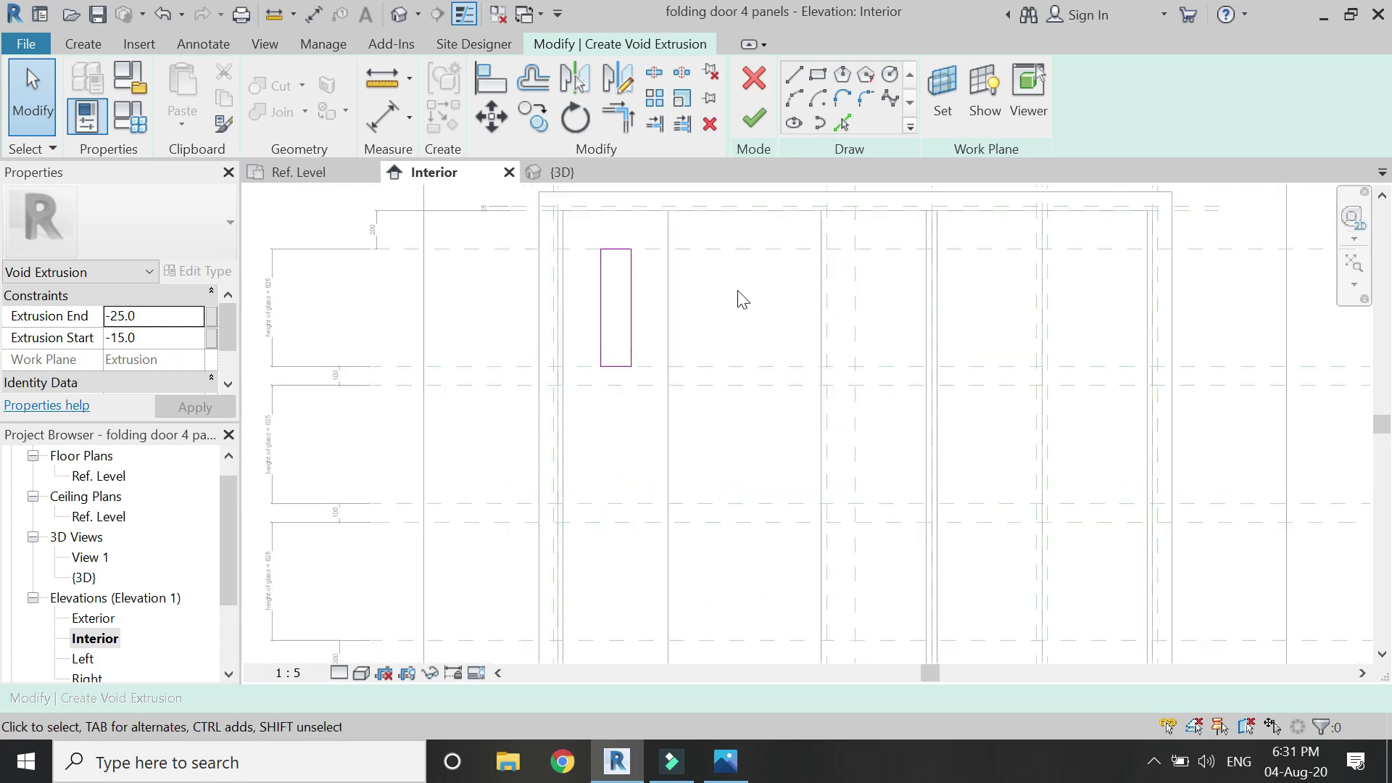
pyautogui.click(600, 384)
pyautogui.click(631, 502)
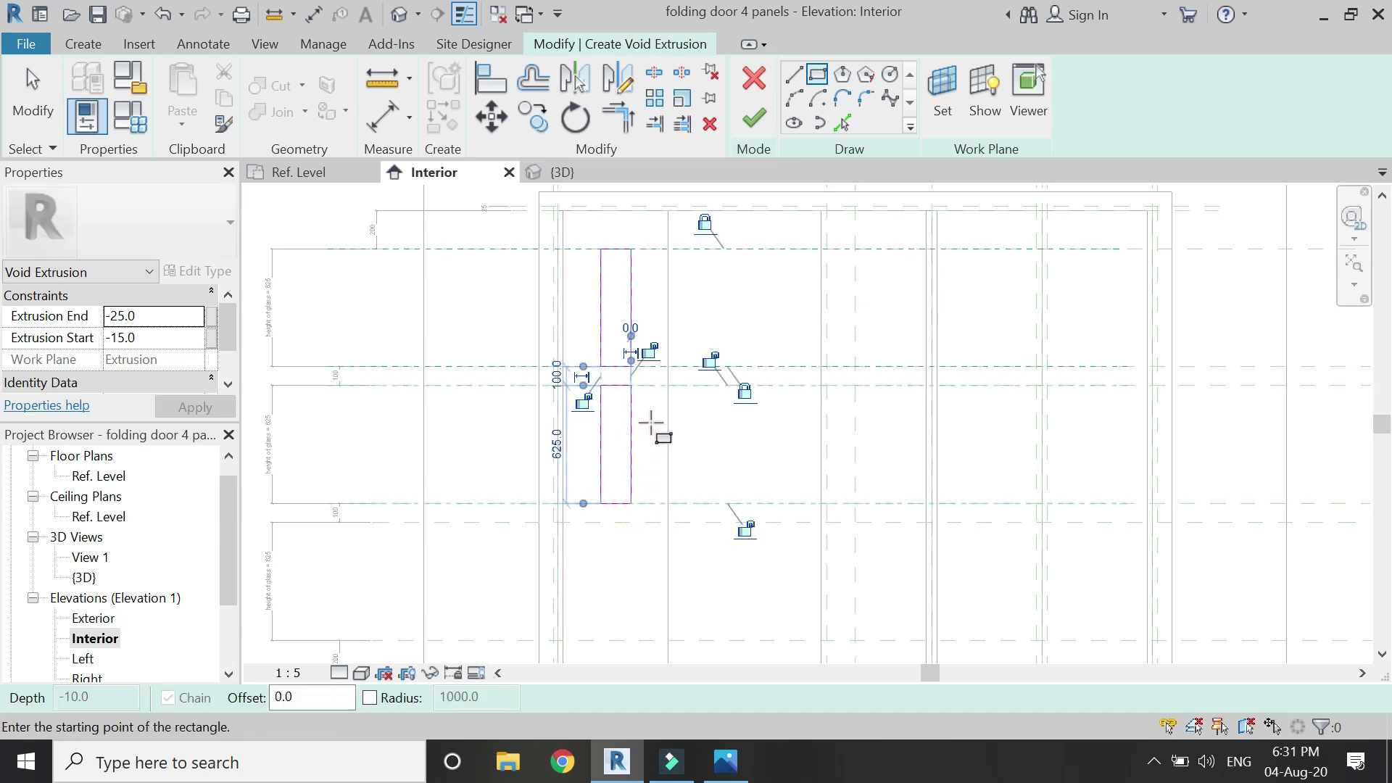
pyautogui.scroll(3, 651, 422)
pyautogui.click(652, 273)
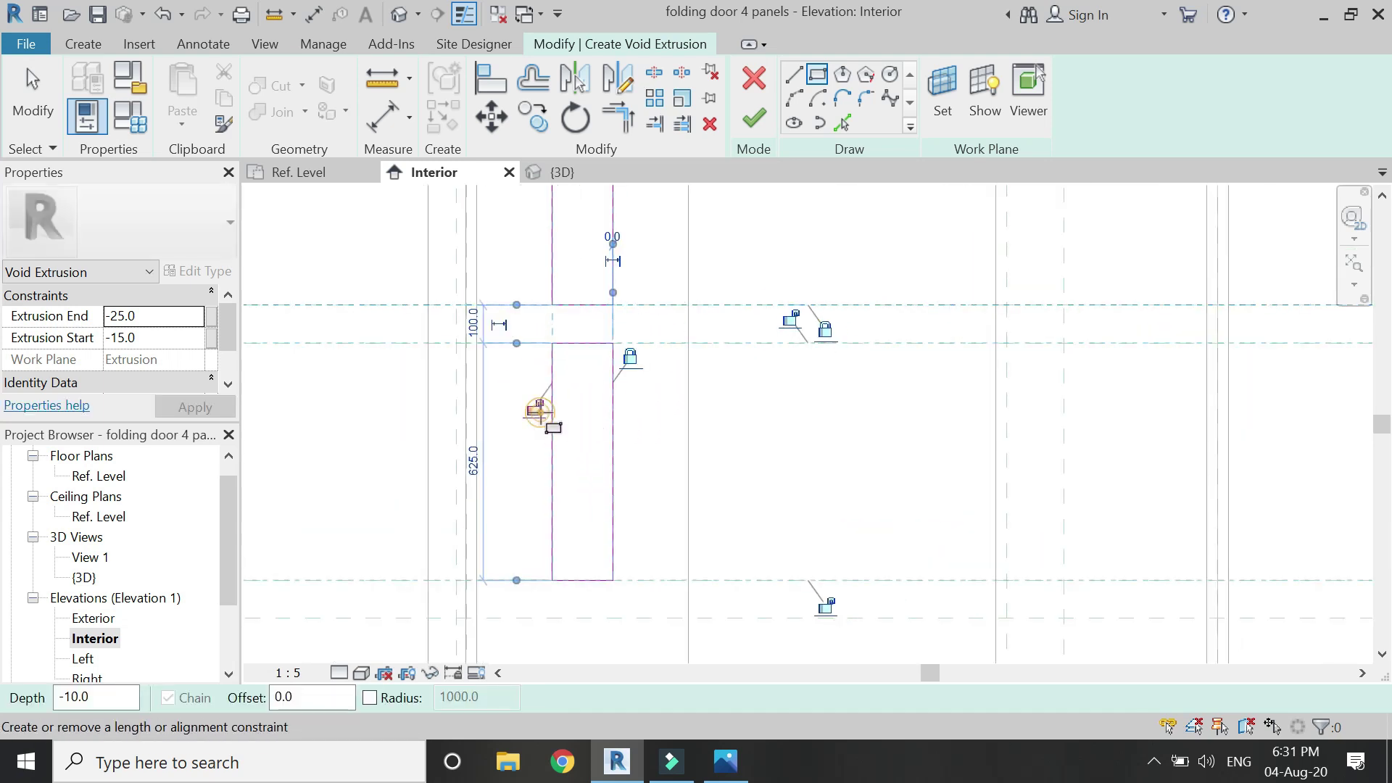
pyautogui.click(824, 602)
pyautogui.scroll(-1, 717, 431)
pyautogui.hotkey('ctrl', 'z')
# Step: Redraw the lower opening rectangle at the plane intersections and lock its left and top edges
pyautogui.click(594, 365)
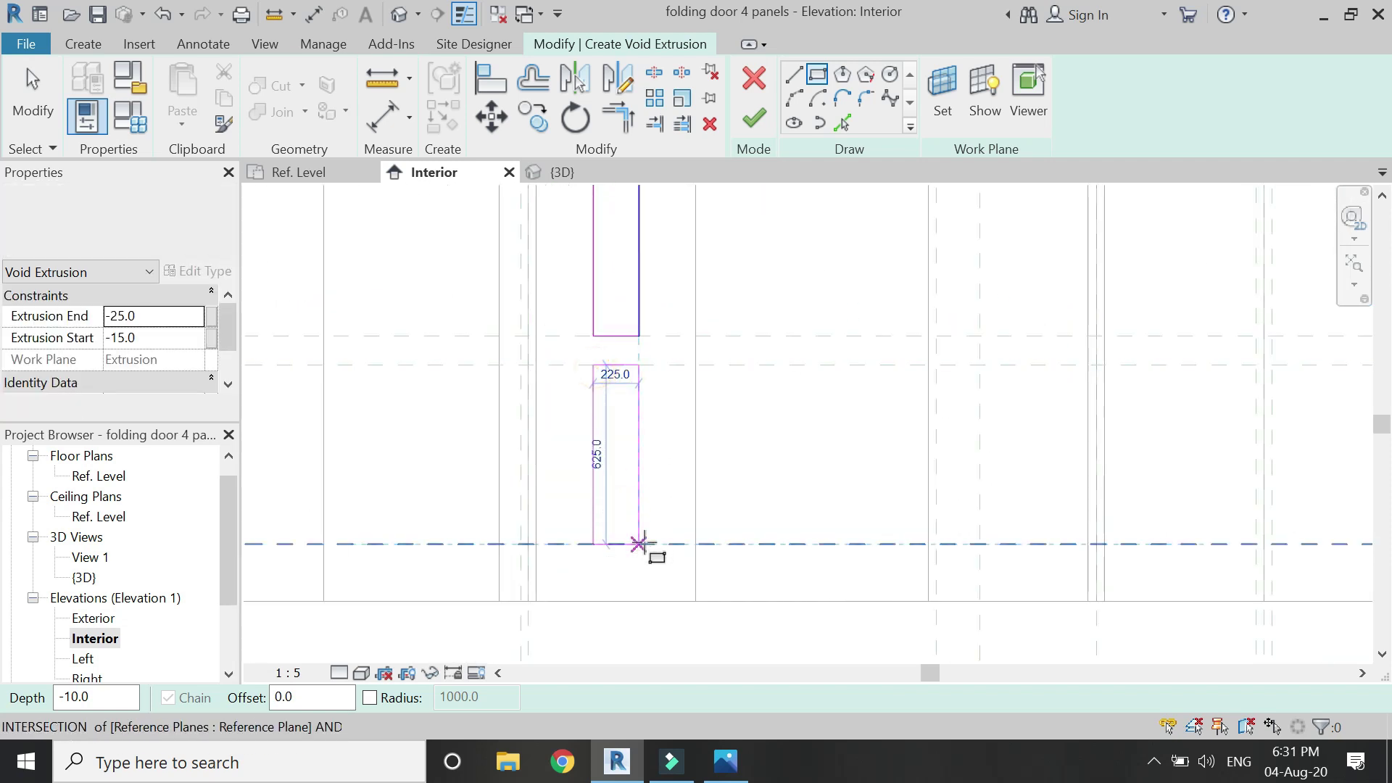
pyautogui.click(638, 544)
pyautogui.scroll(3, 648, 366)
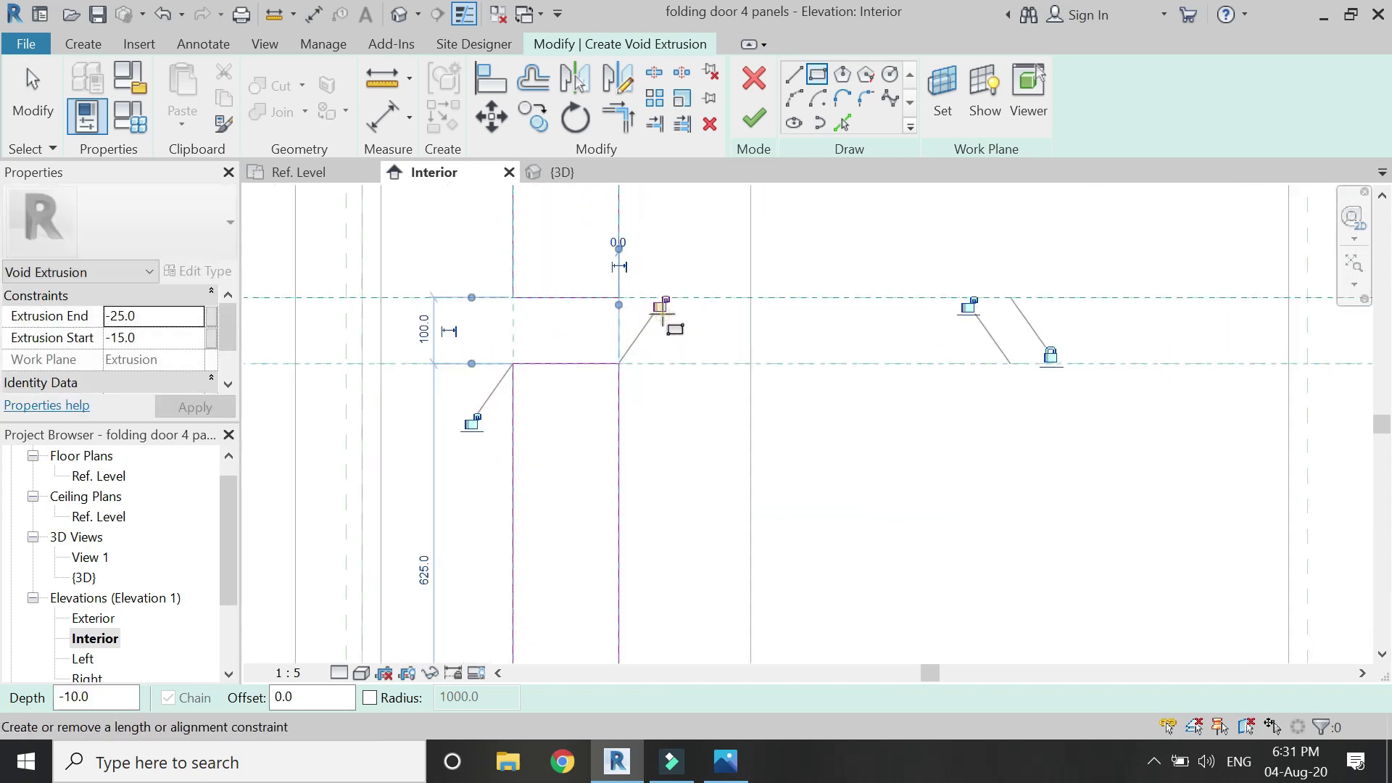
pyautogui.click(494, 448)
pyautogui.click(789, 339)
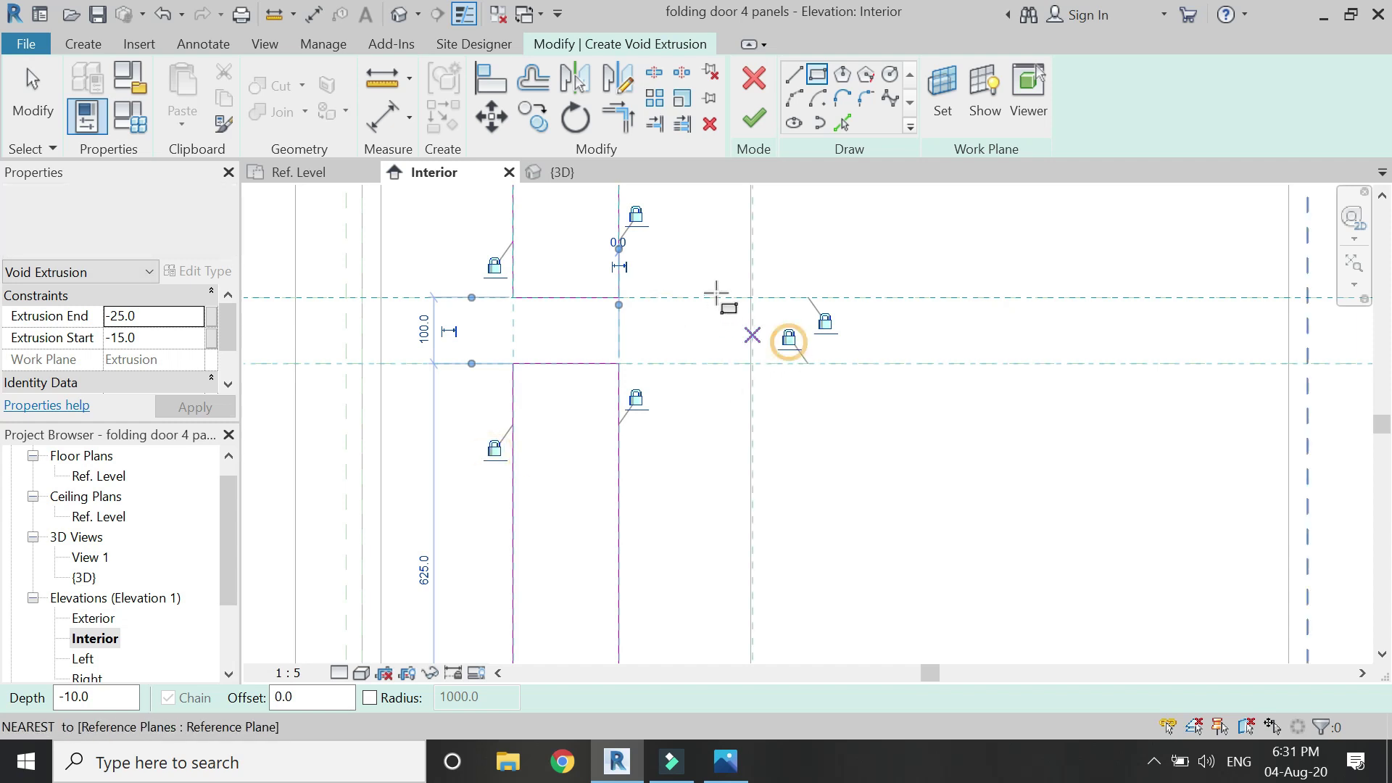
pyautogui.scroll(-2, 716, 294)
pyautogui.scroll(-2, 709, 555)
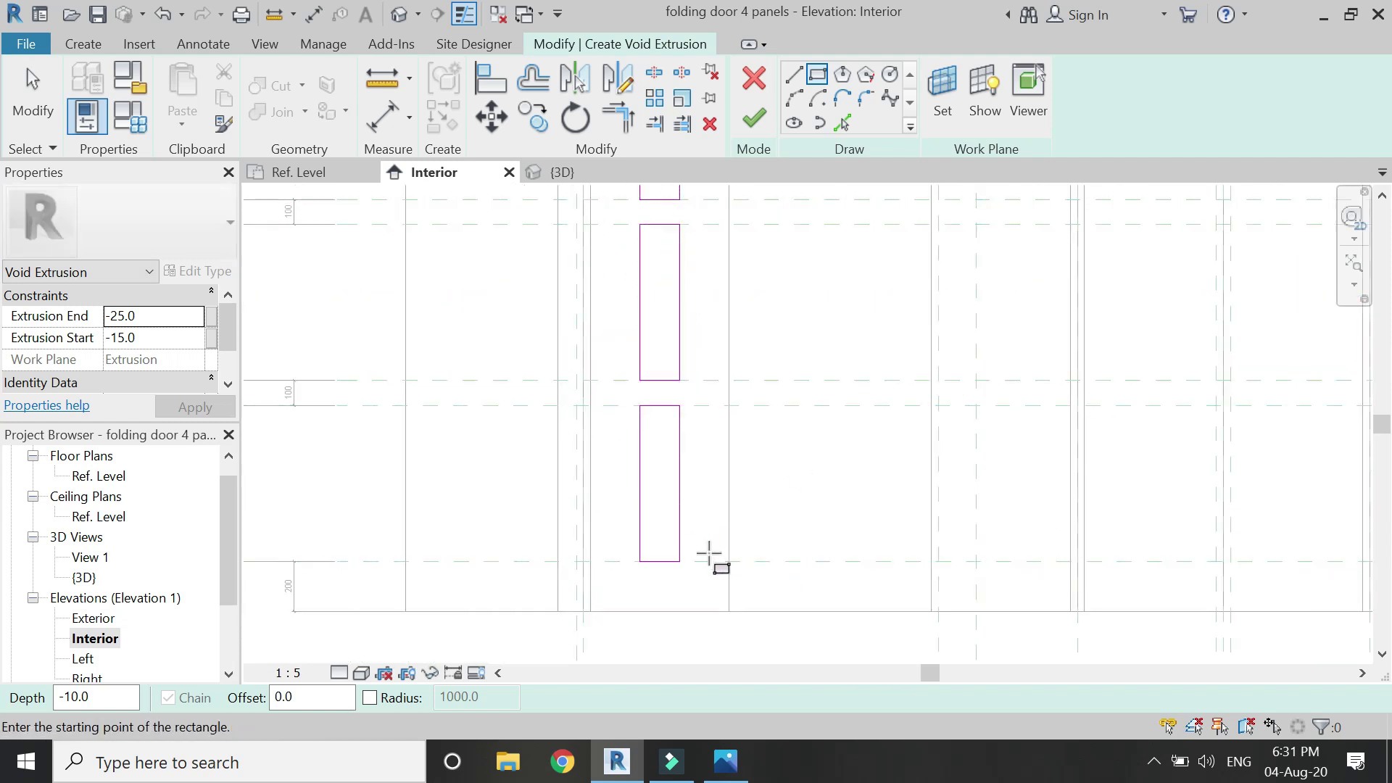
pyautogui.press('Escape')
pyautogui.scroll(-2, 723, 543)
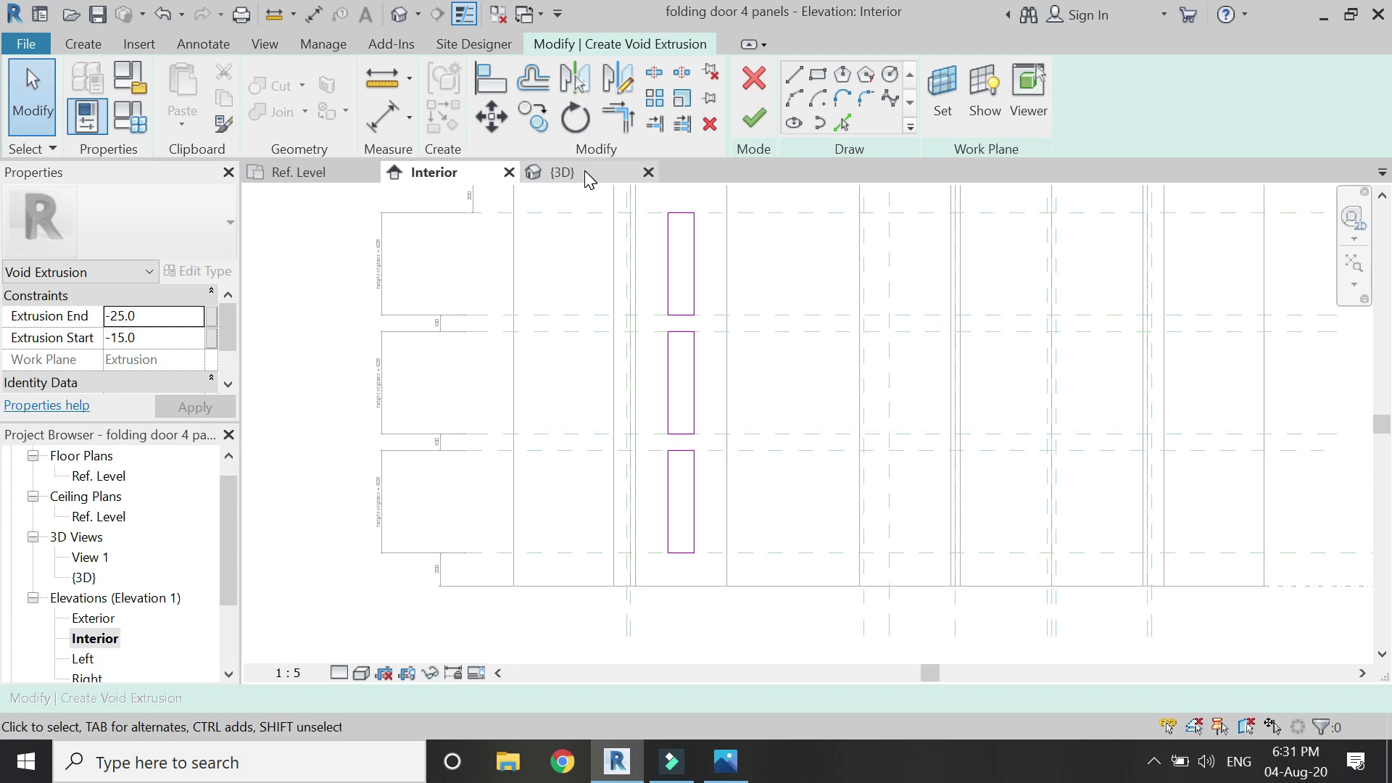
# Step: Set the void extrusion from 0 to 40, finish it, and view the Interior elevation
pyautogui.click(324, 170)
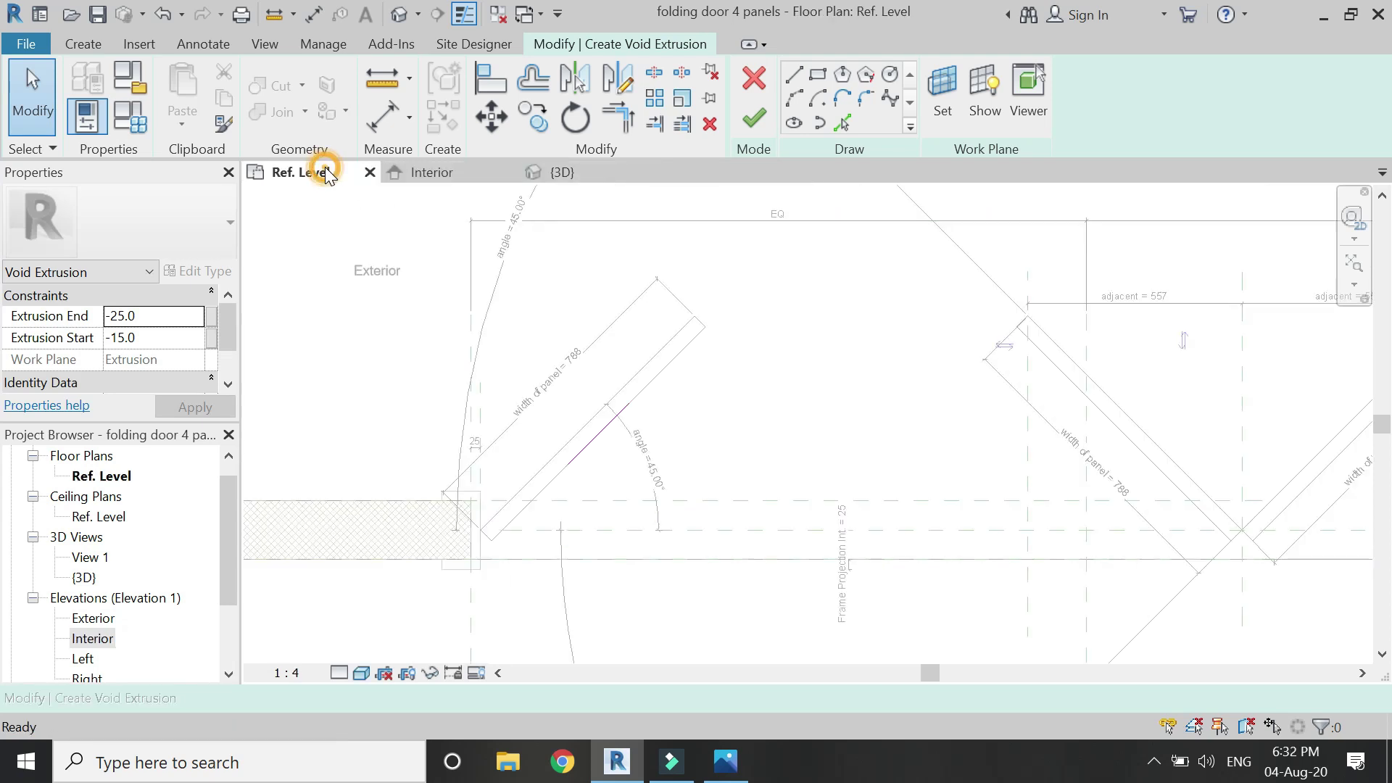
pyautogui.click(176, 345)
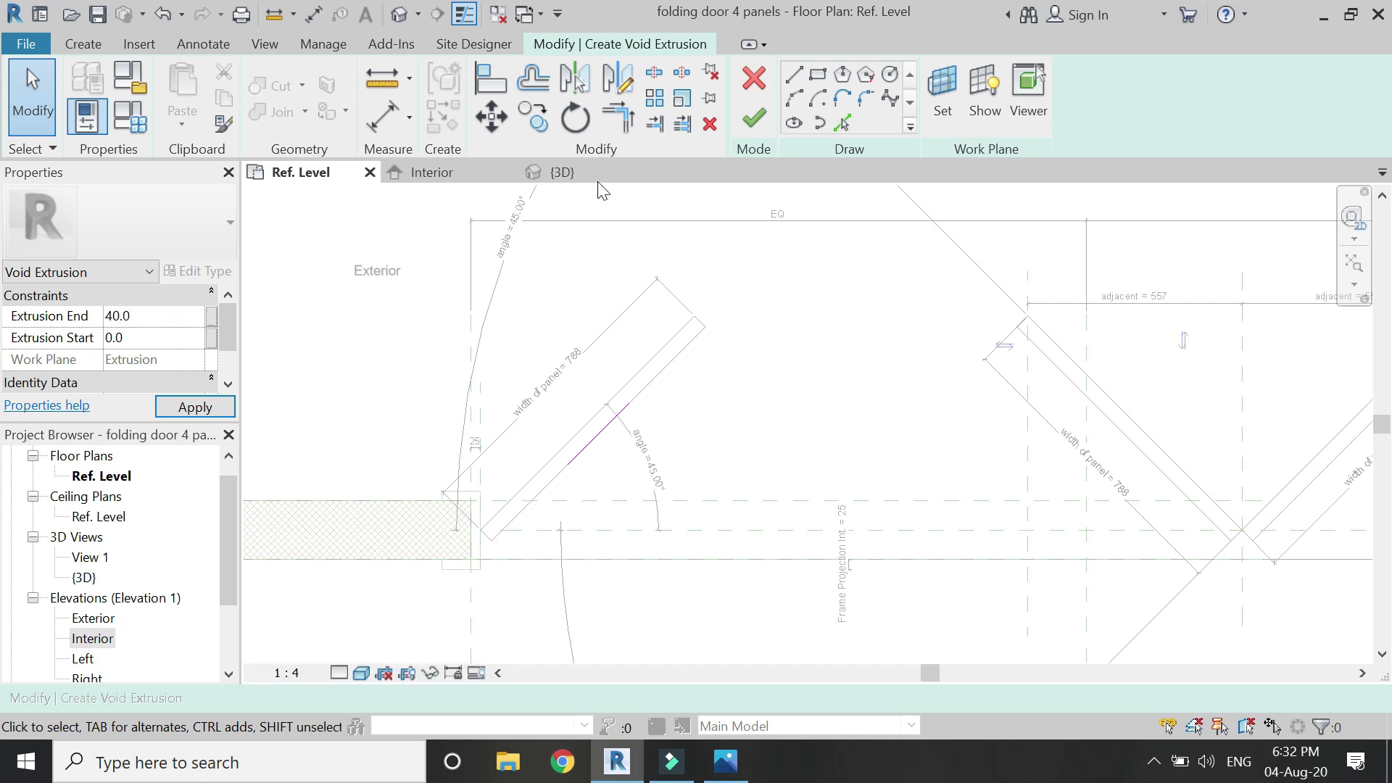
pyautogui.click(754, 118)
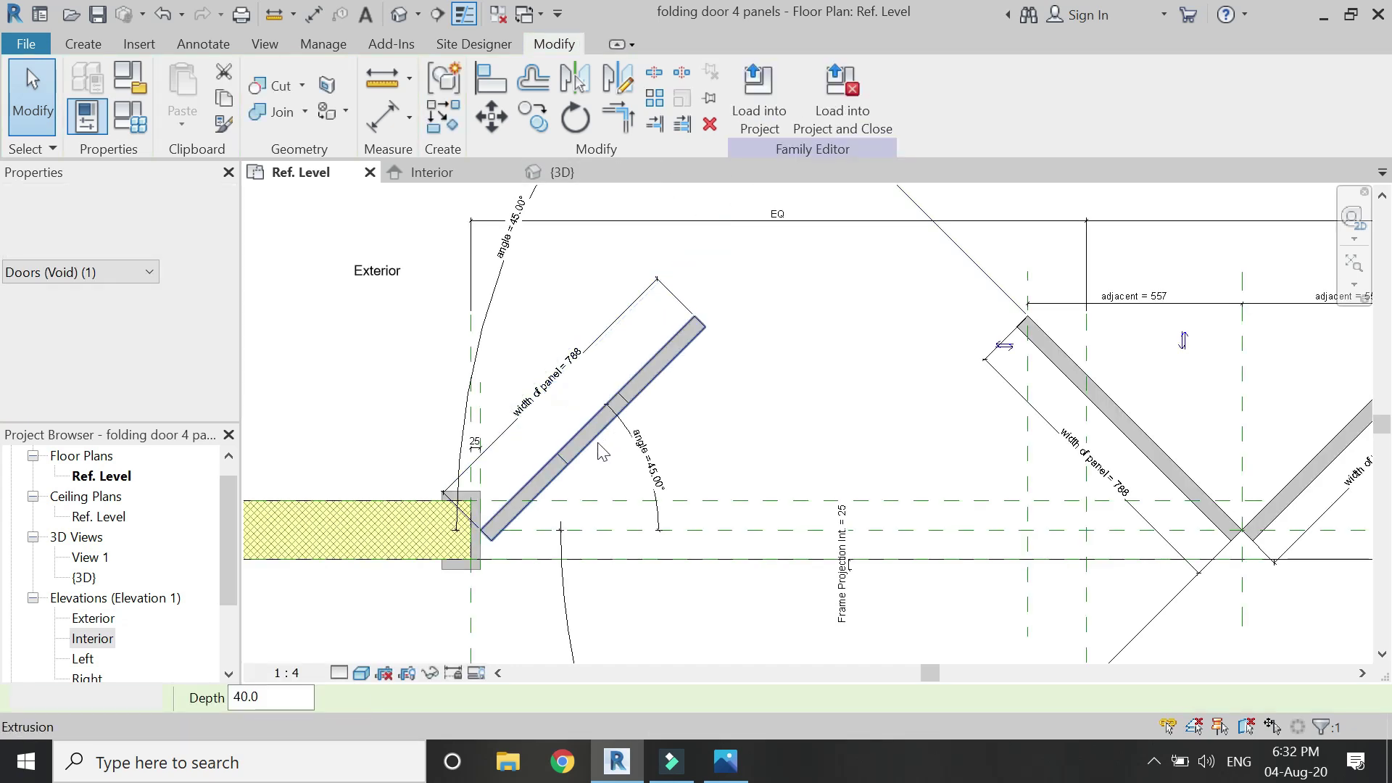
pyautogui.press('Escape')
pyautogui.click(451, 177)
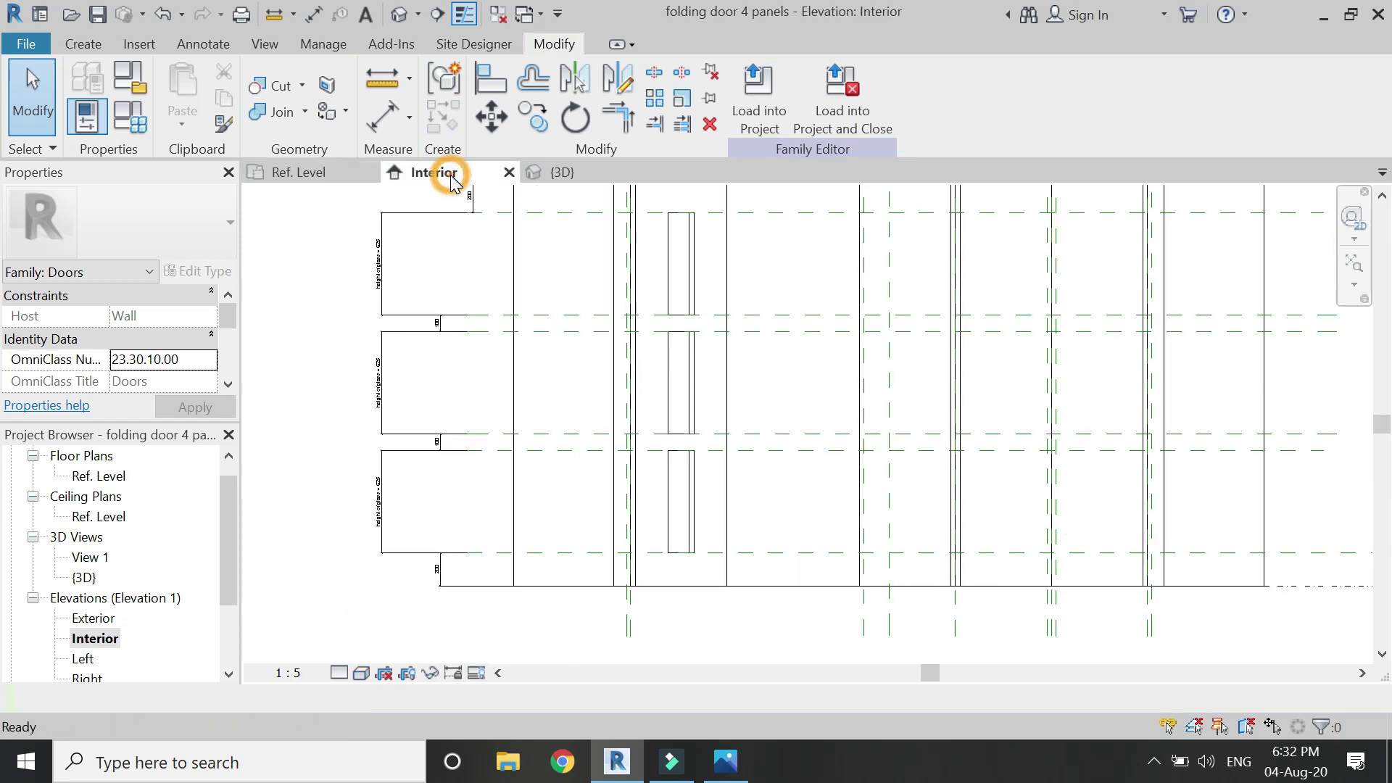
pyautogui.scroll(-3, 507, 455)
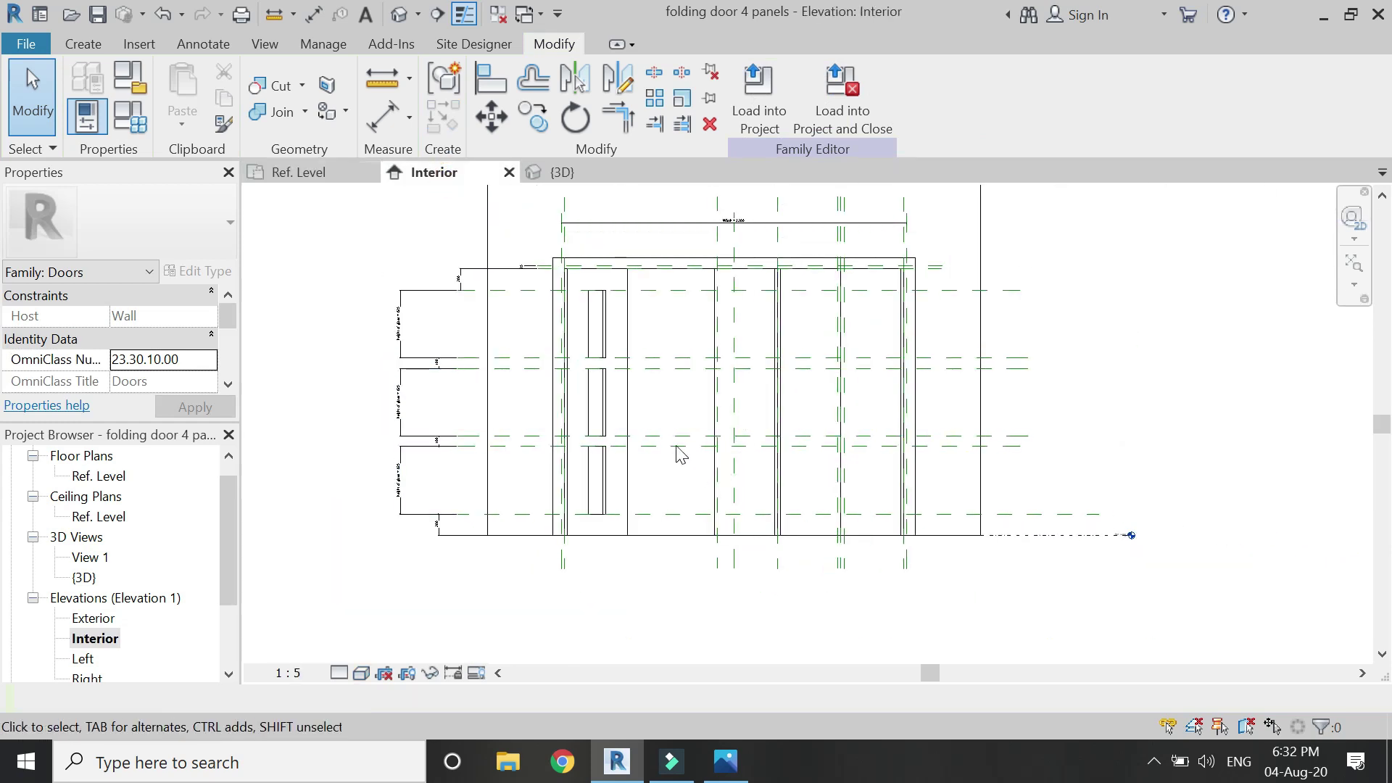
# Step: Start a second void extrusion on the current work plane using the Rectangle tool
pyautogui.click(82, 44)
pyautogui.click(275, 121)
pyautogui.click(319, 159)
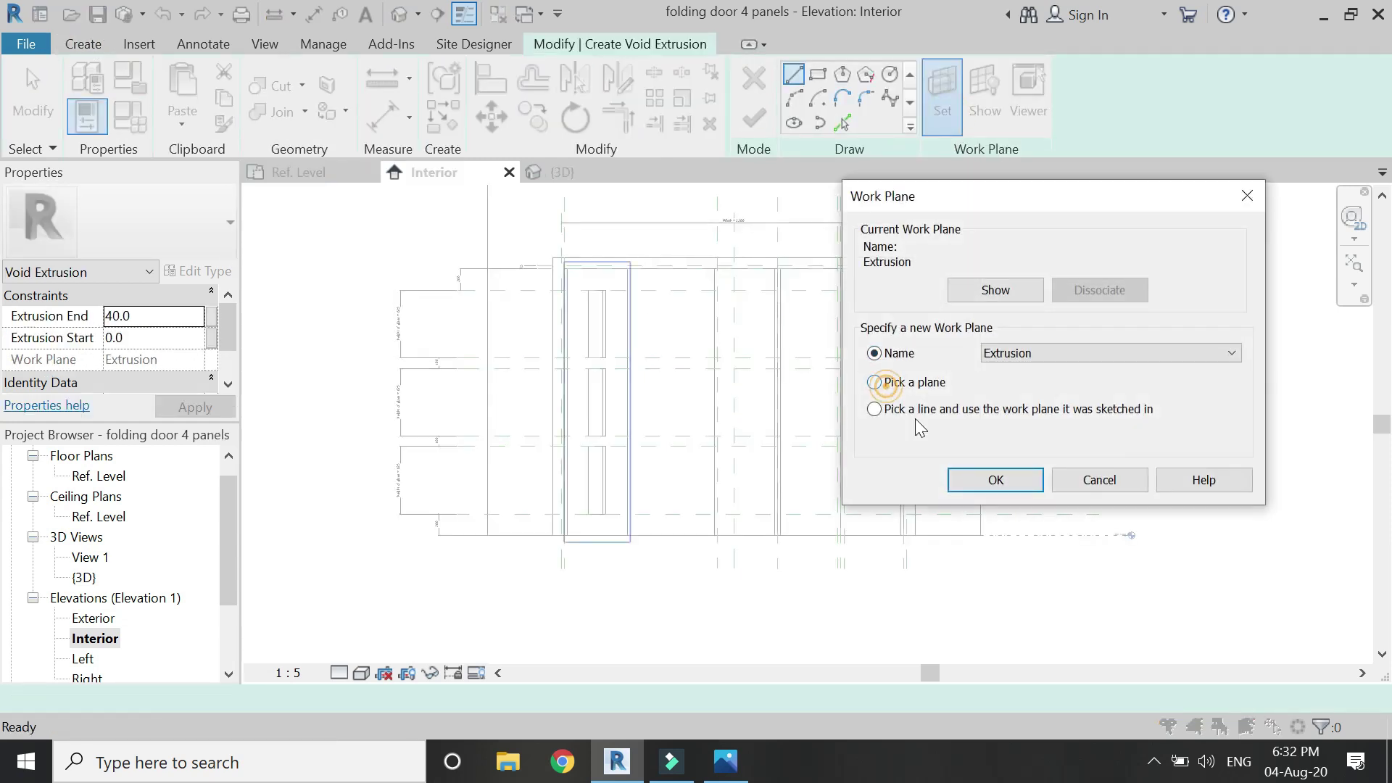
pyautogui.click(974, 481)
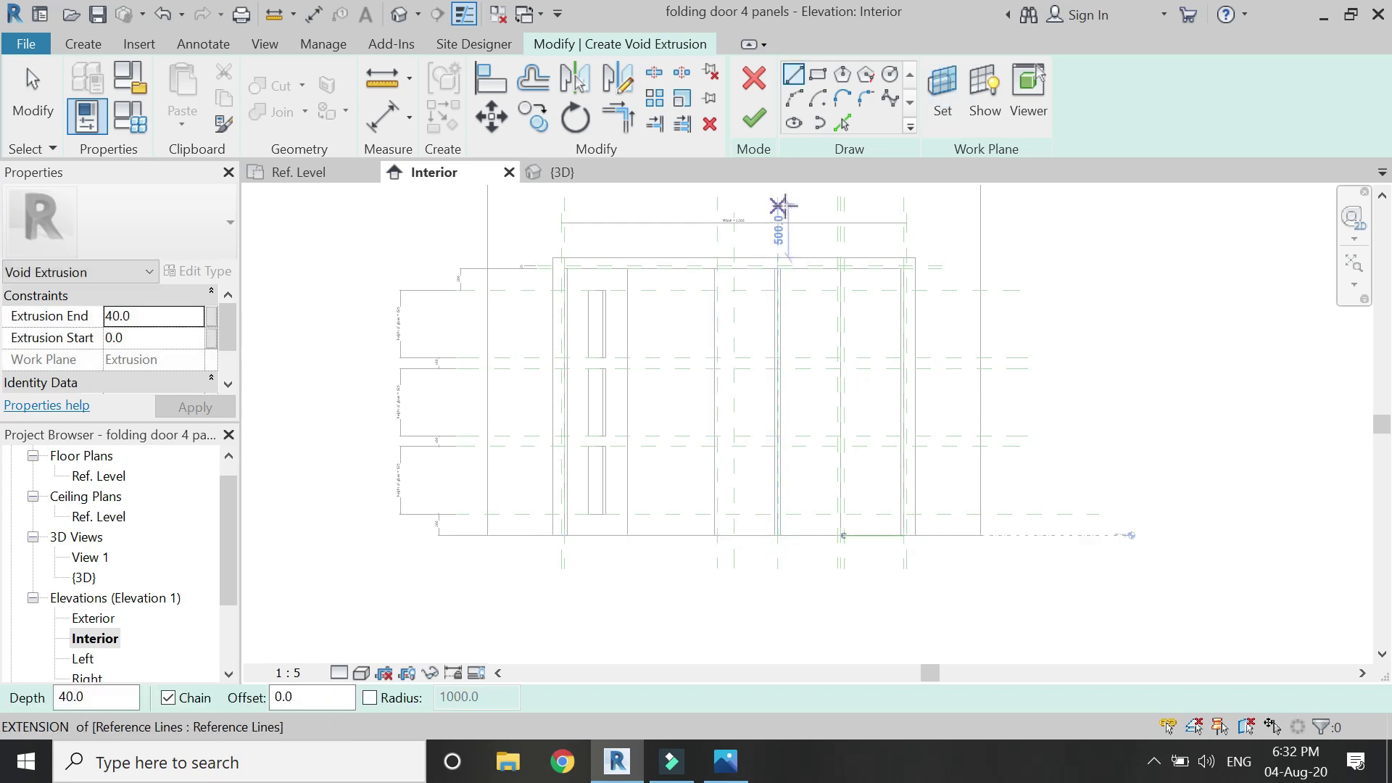
pyautogui.click(817, 73)
pyautogui.scroll(4, 746, 290)
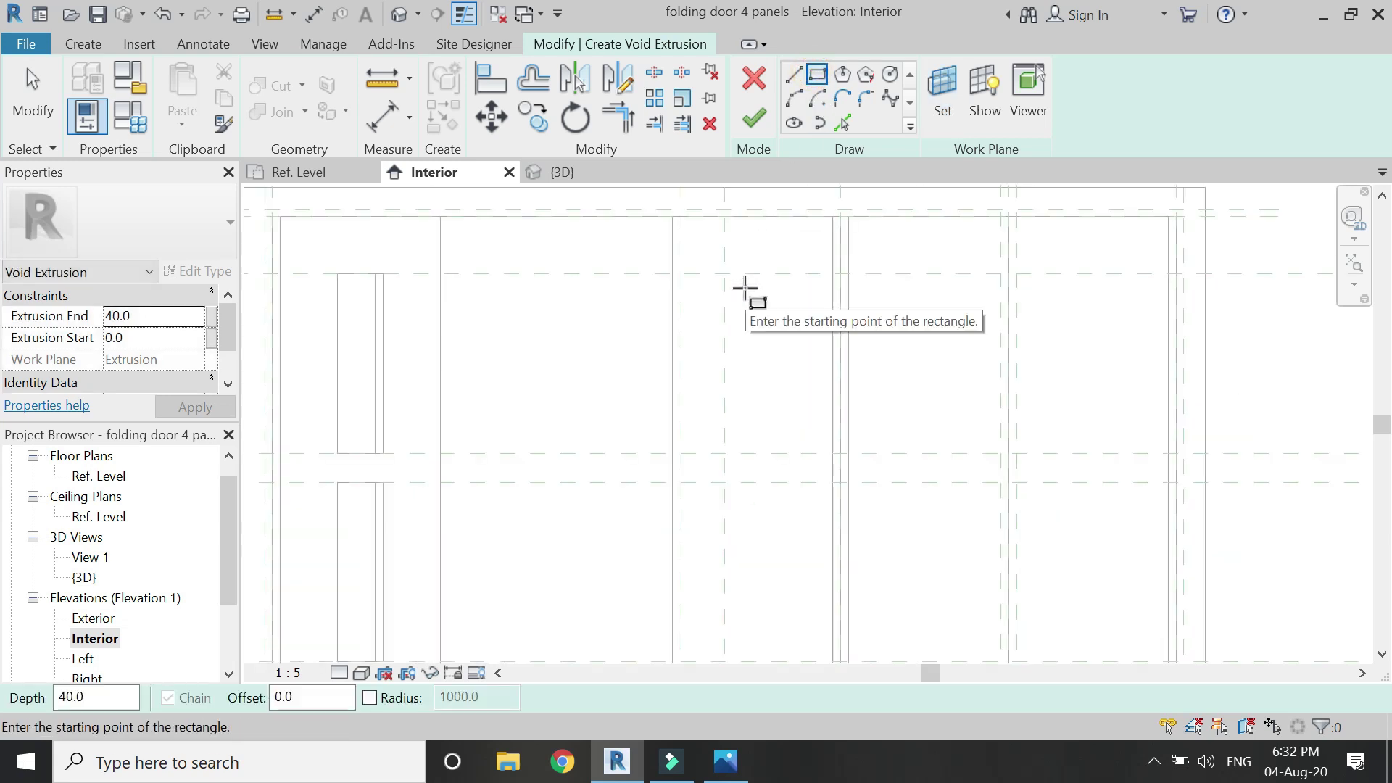
pyautogui.scroll(-3, 761, 432)
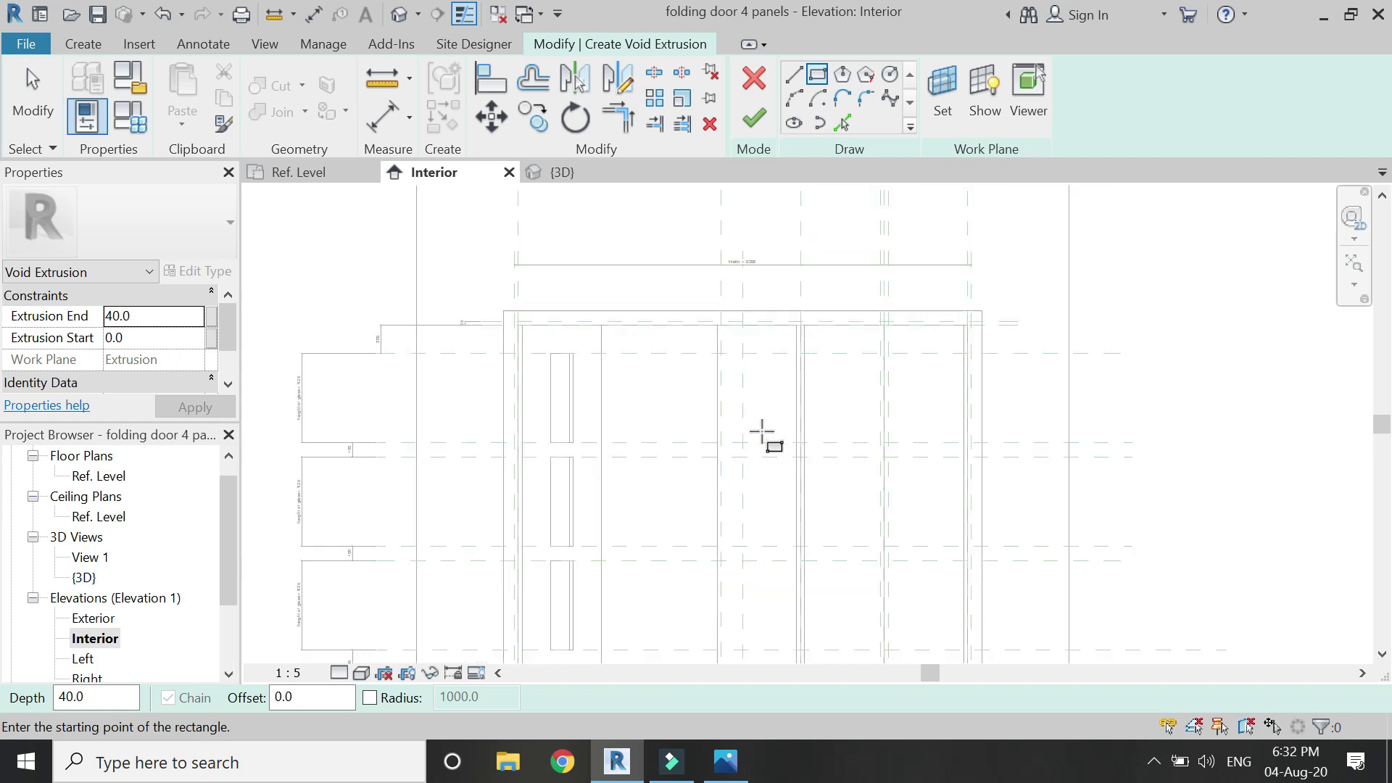
pyautogui.scroll(3, 761, 435)
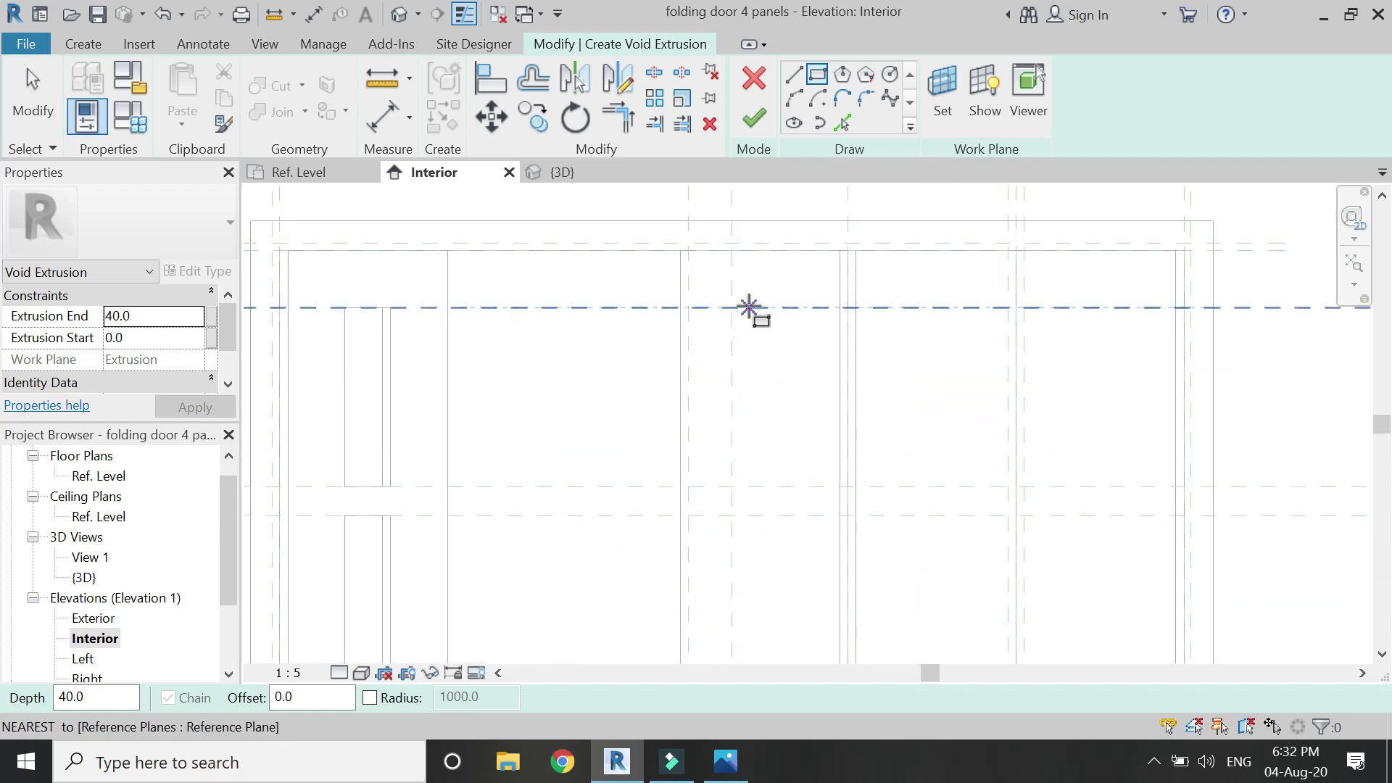
# Step: Draw the upper opening rectangles in the second panel and lock an edge to its reference plane
pyautogui.click(749, 307)
pyautogui.click(800, 486)
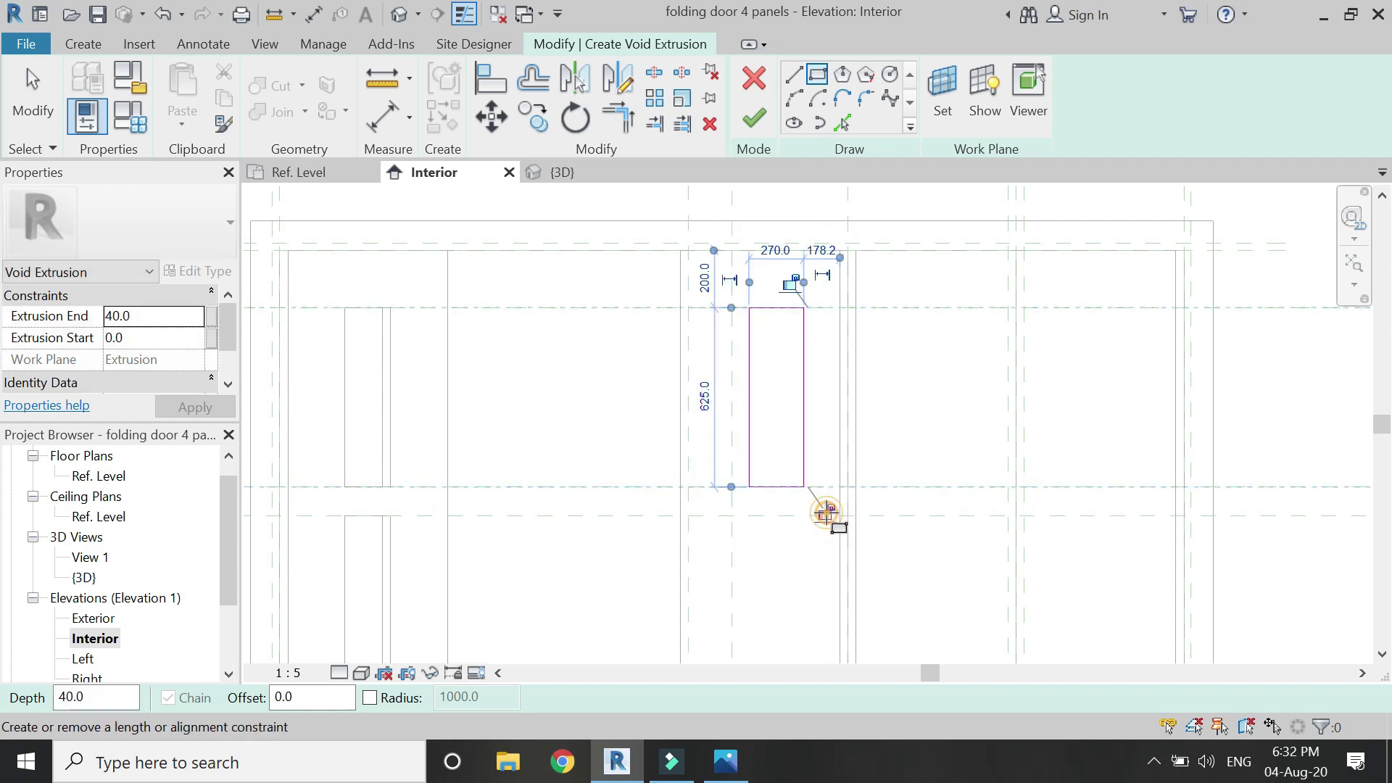
pyautogui.scroll(3, 796, 324)
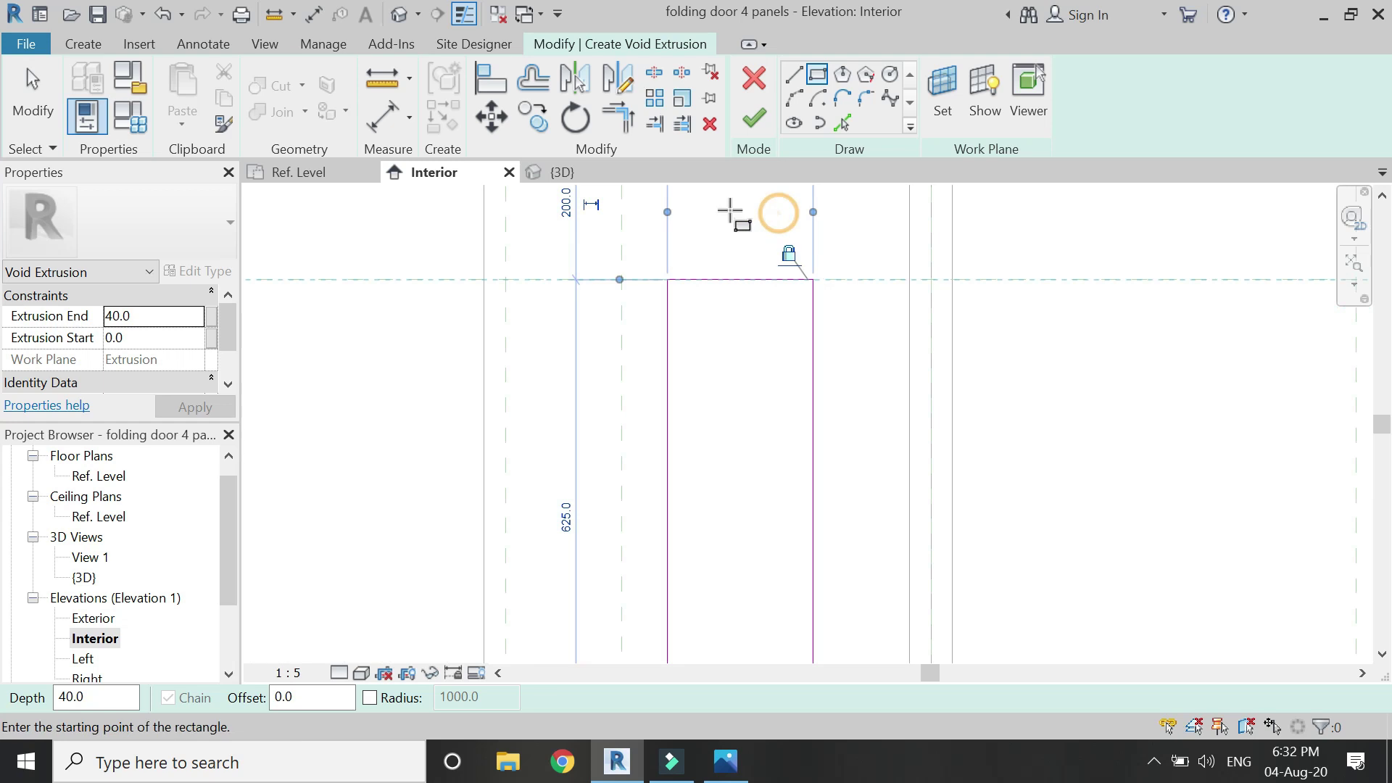
pyautogui.scroll(-3, 730, 211)
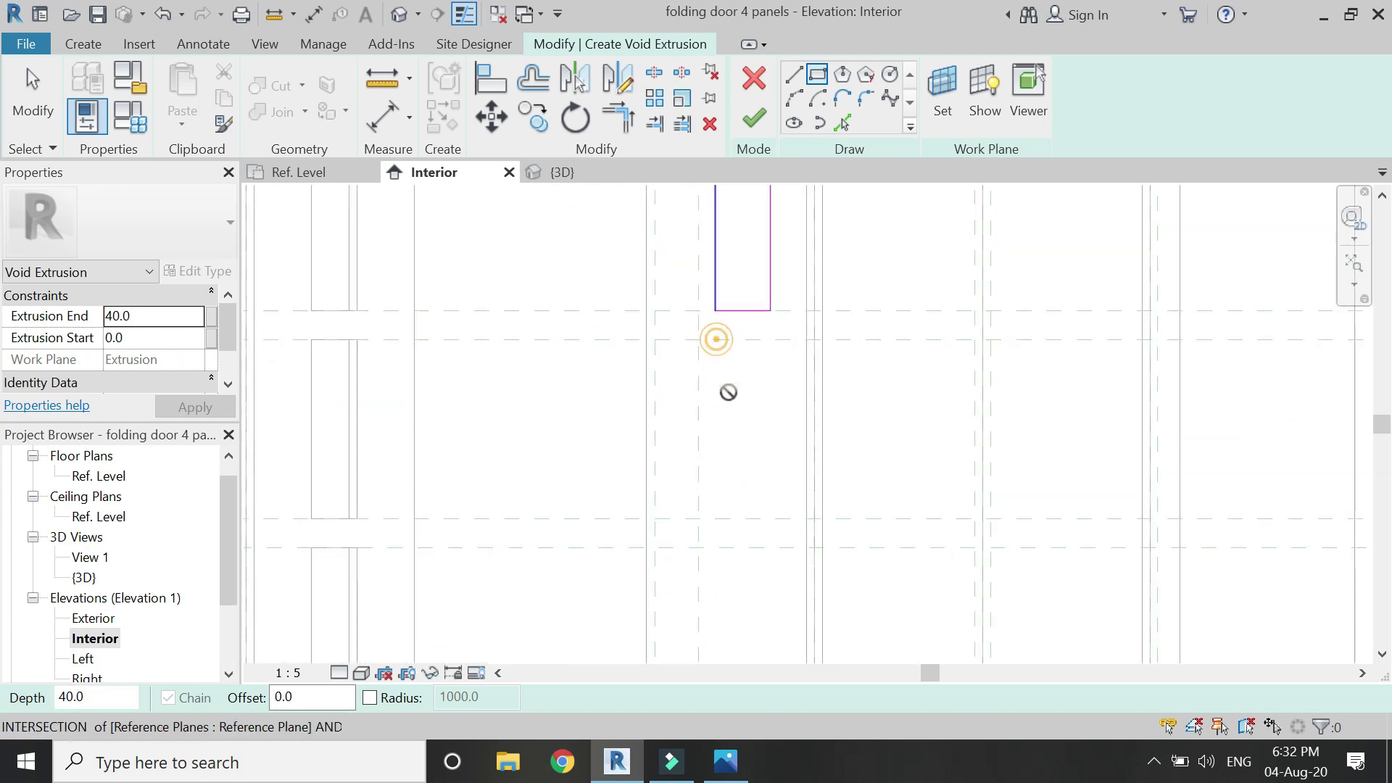
pyautogui.click(715, 339)
pyautogui.click(770, 517)
pyautogui.scroll(3, 784, 330)
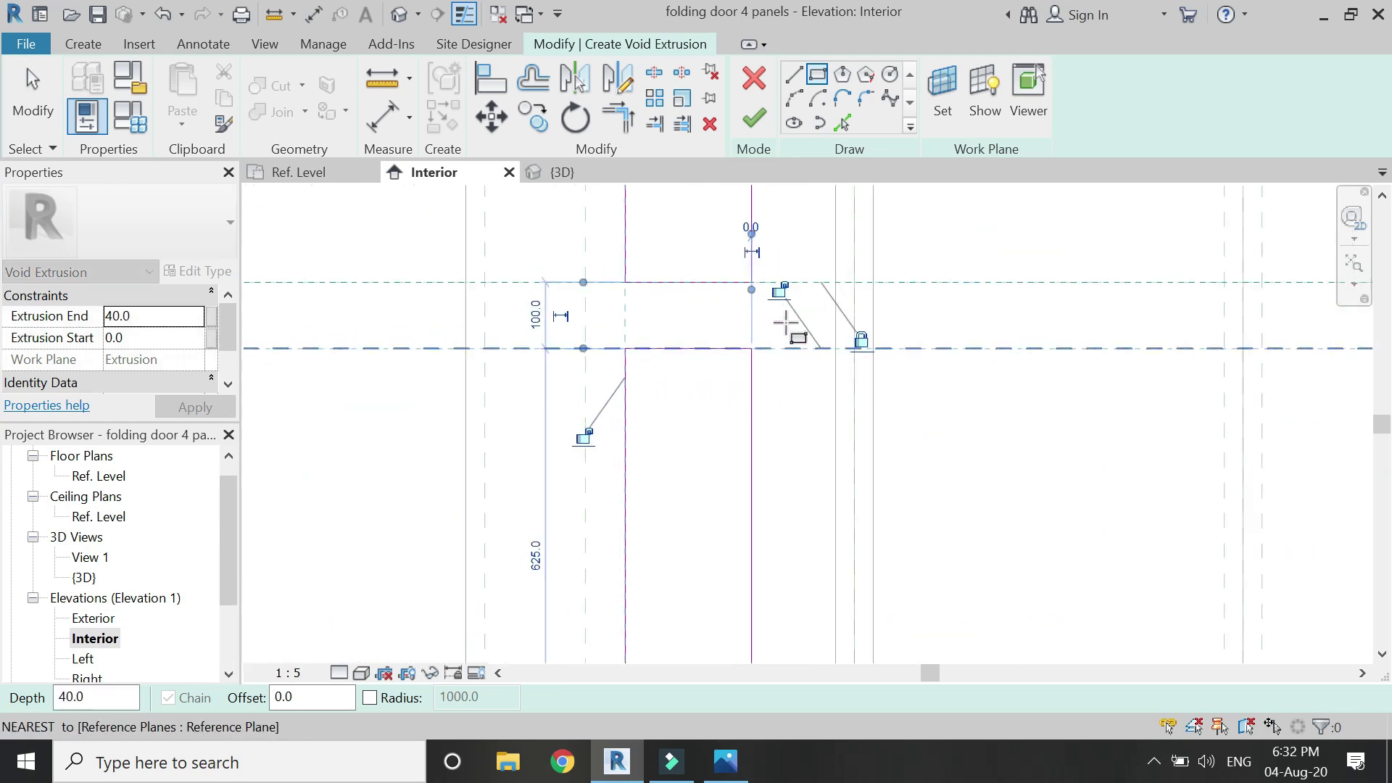
pyautogui.click(784, 292)
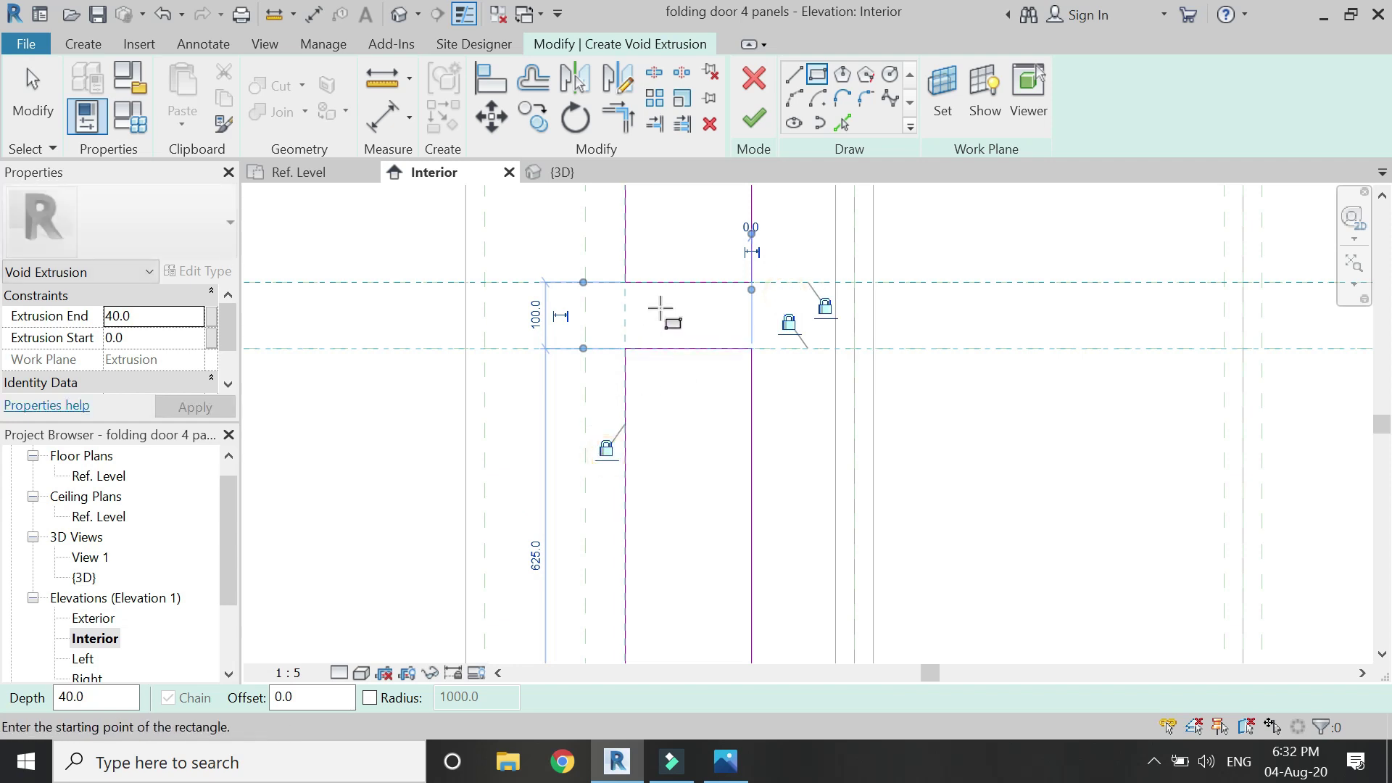
# Step: Draw the lowest opening rectangle in the second panel
pyautogui.scroll(-2, 659, 308)
pyautogui.scroll(2, 698, 550)
pyautogui.scroll(-2, 667, 507)
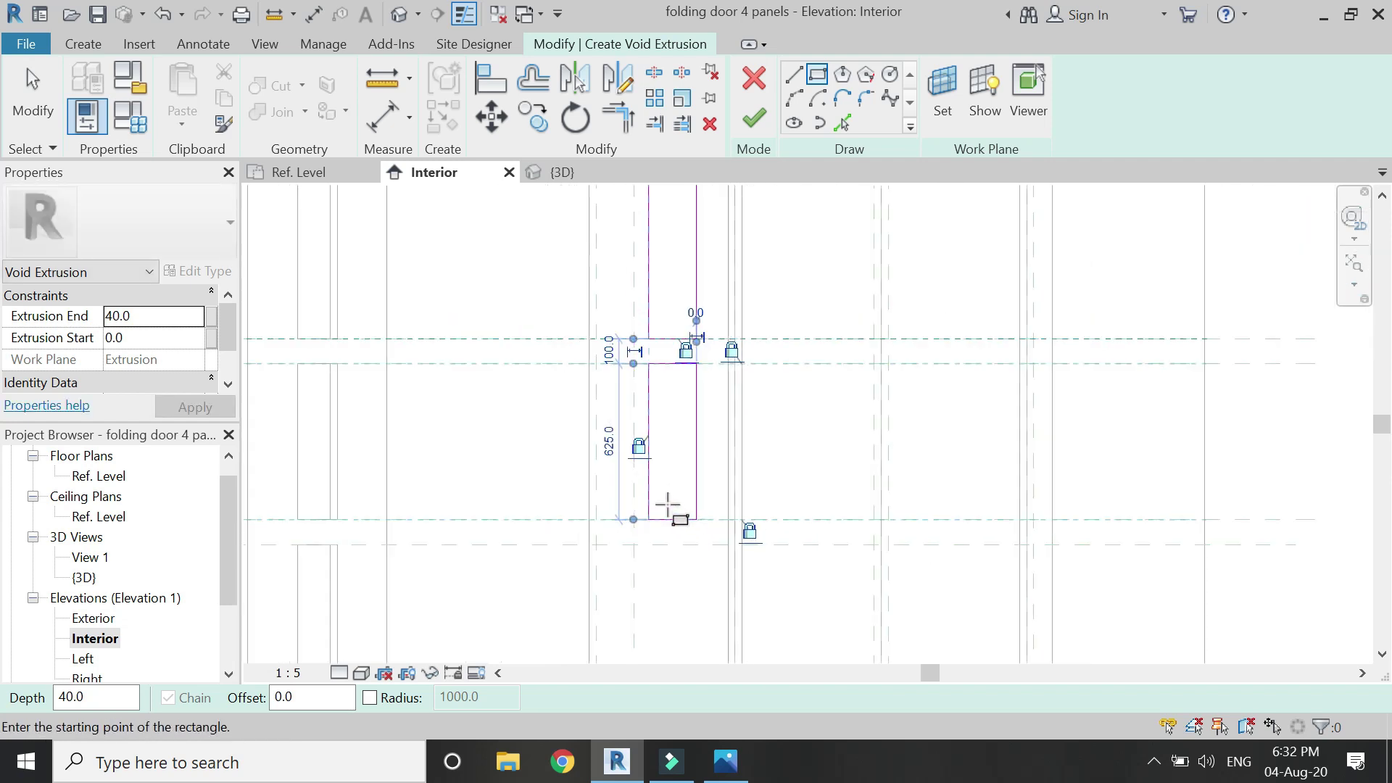
pyautogui.scroll(-2, 522, 354)
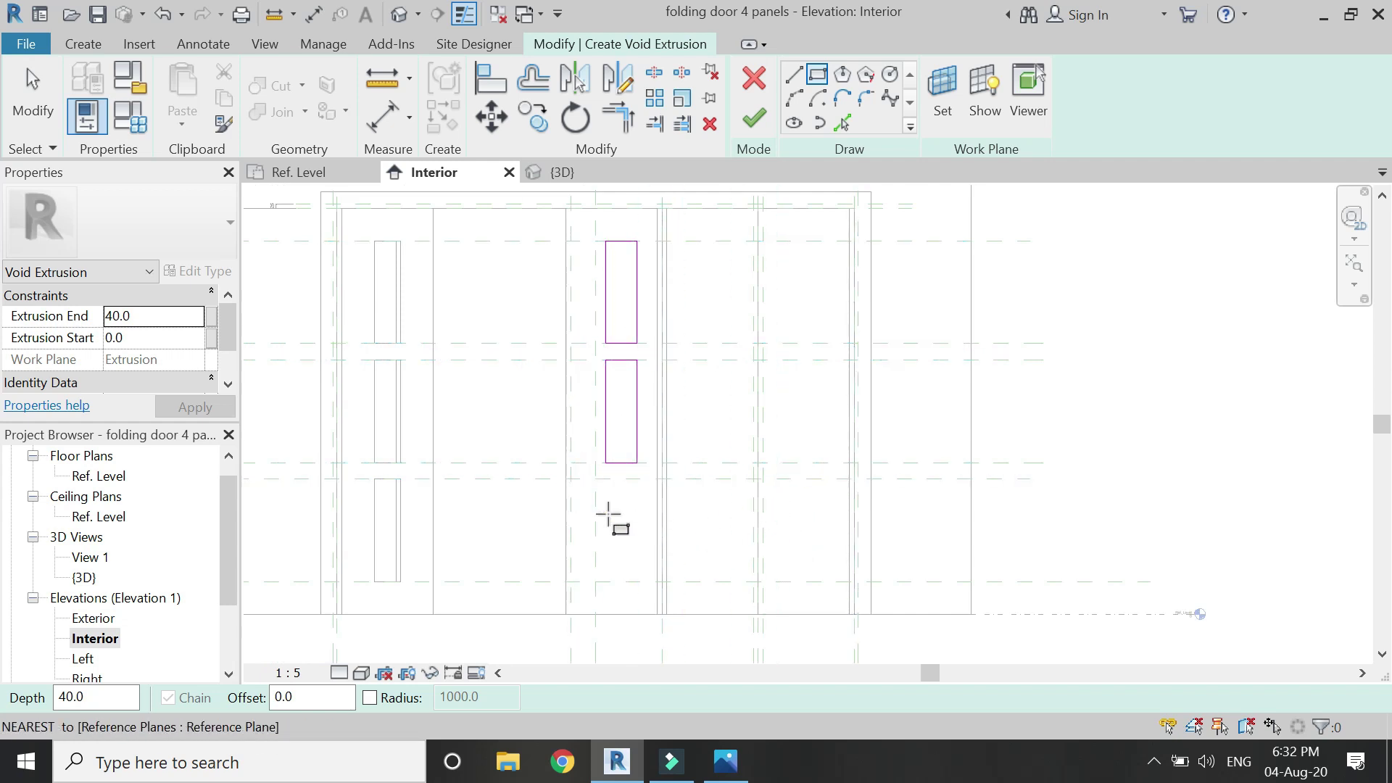
pyautogui.scroll(2, 612, 515)
pyautogui.click(603, 463)
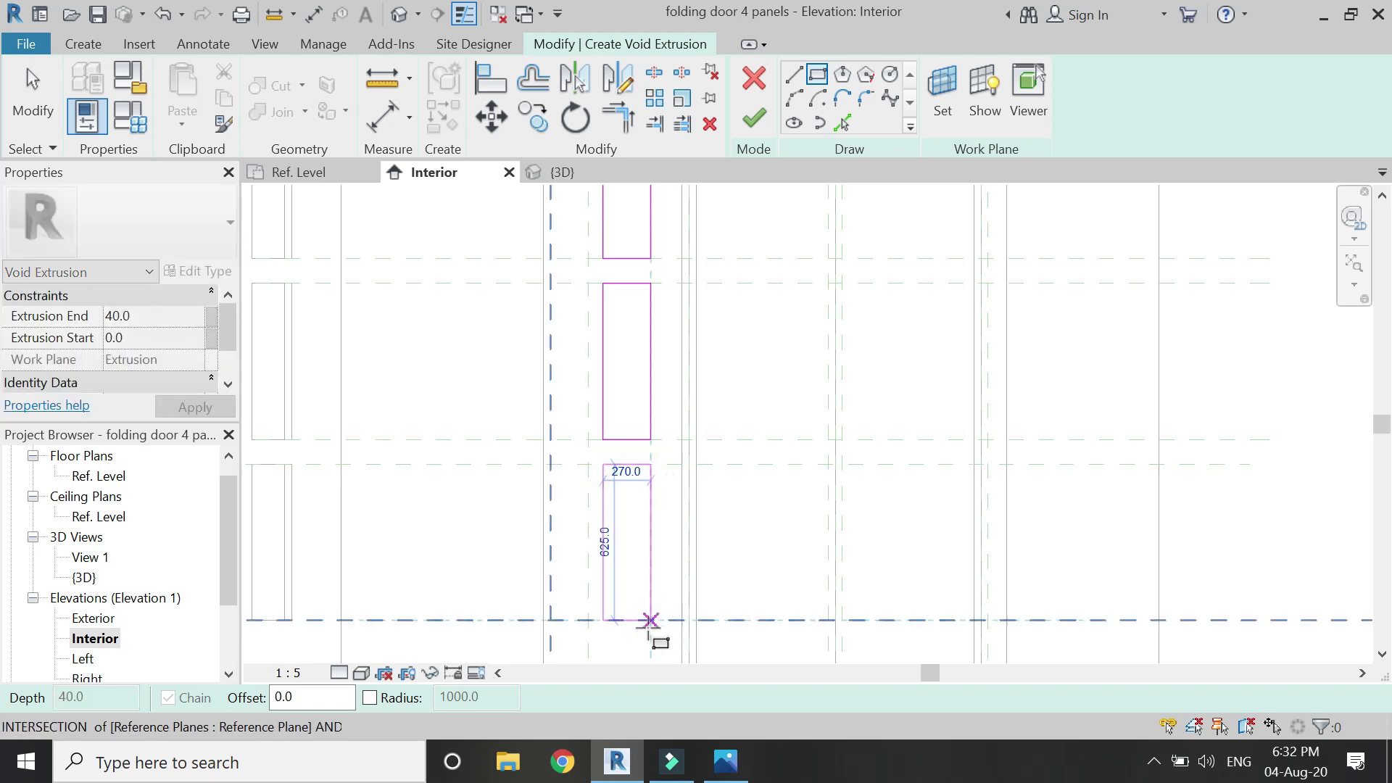
pyautogui.click(649, 621)
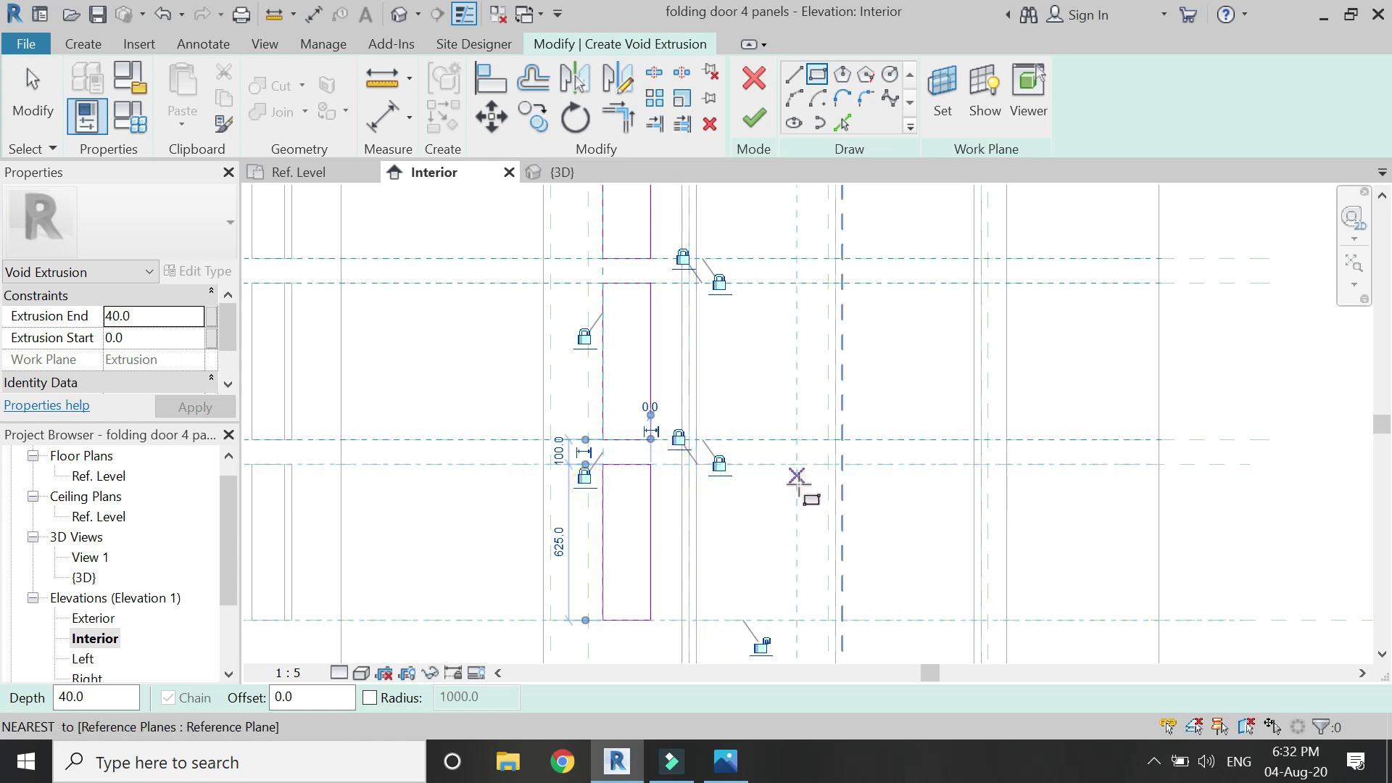
pyautogui.scroll(-1, 797, 476)
pyautogui.scroll(-3, 769, 580)
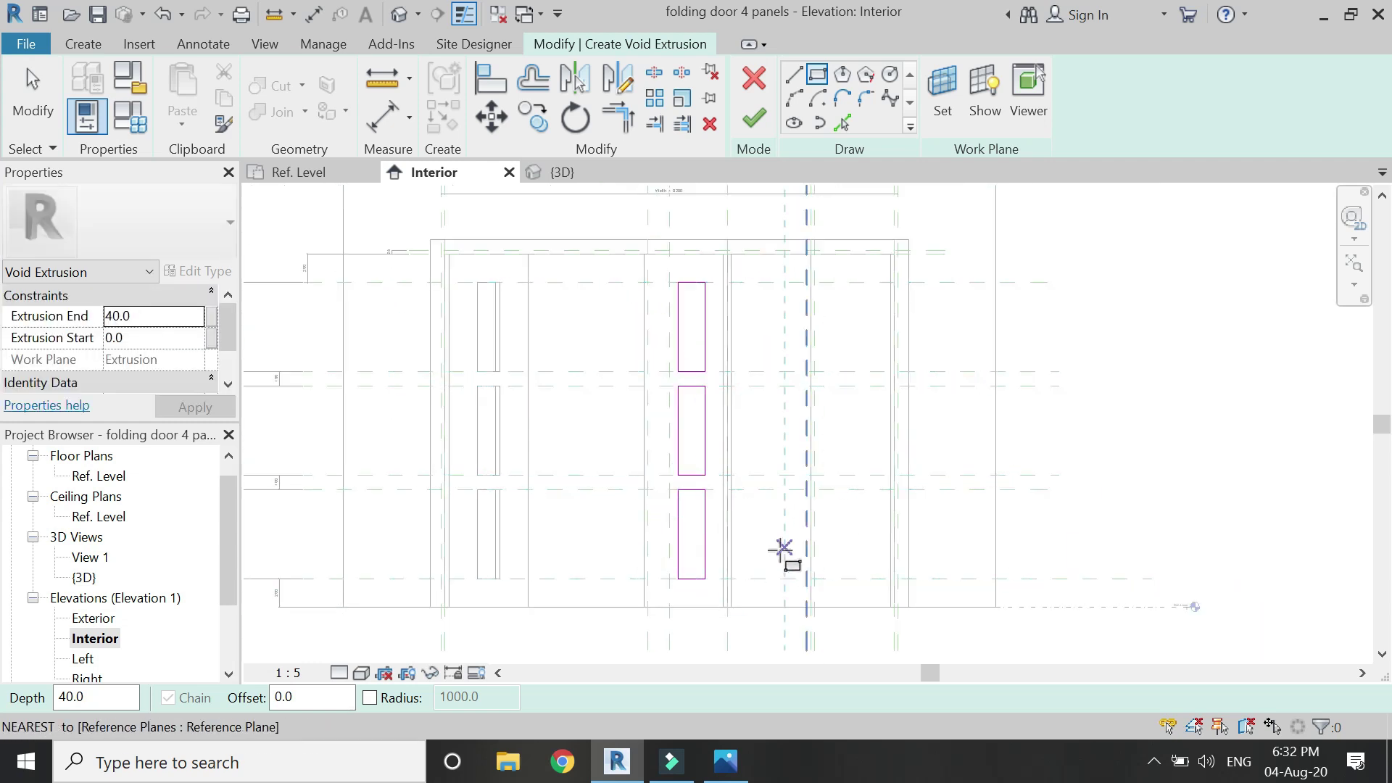
pyautogui.press('Escape')
pyautogui.press('Escape')
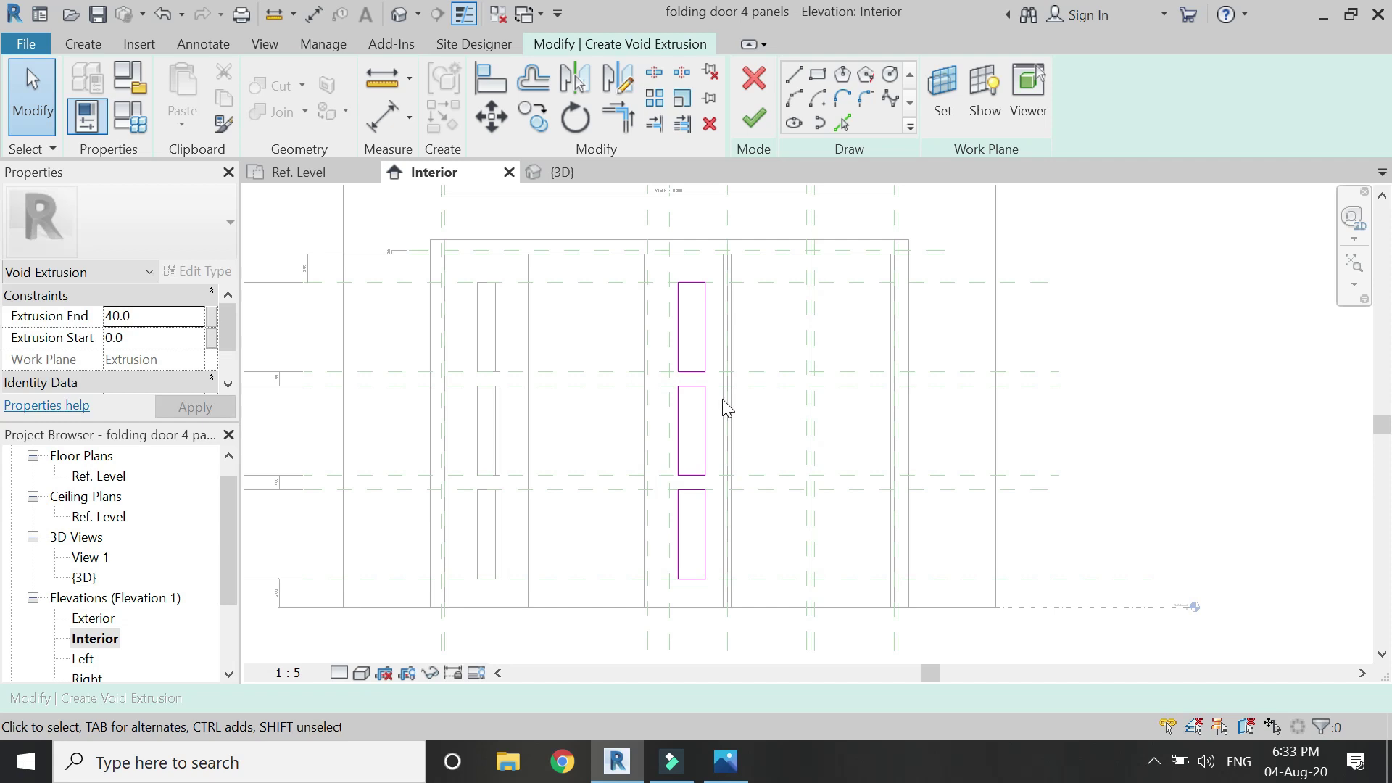
# Step: Orbit the 3D view to face the door front and switch to Hidden Line style
pyautogui.click(573, 172)
pyautogui.scroll(-2, 618, 259)
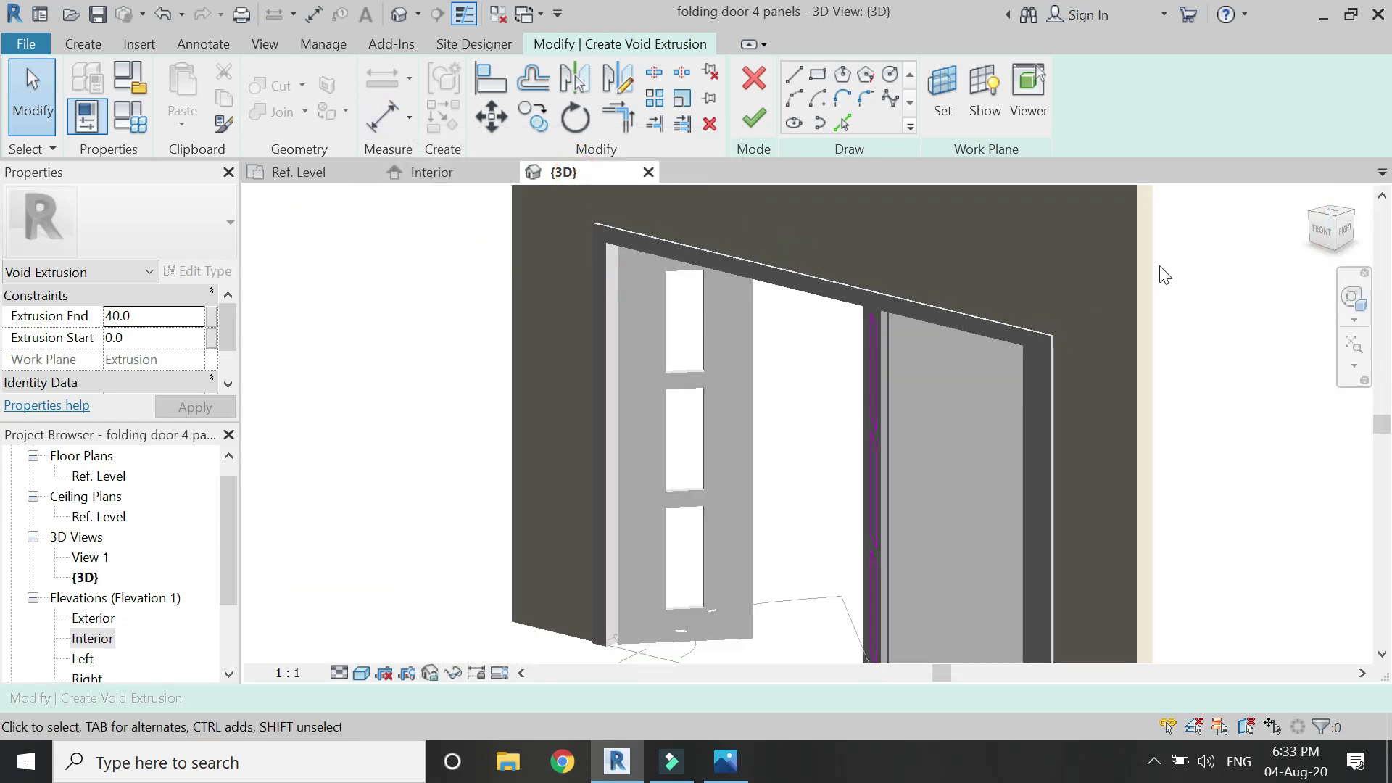
pyautogui.click(1352, 297)
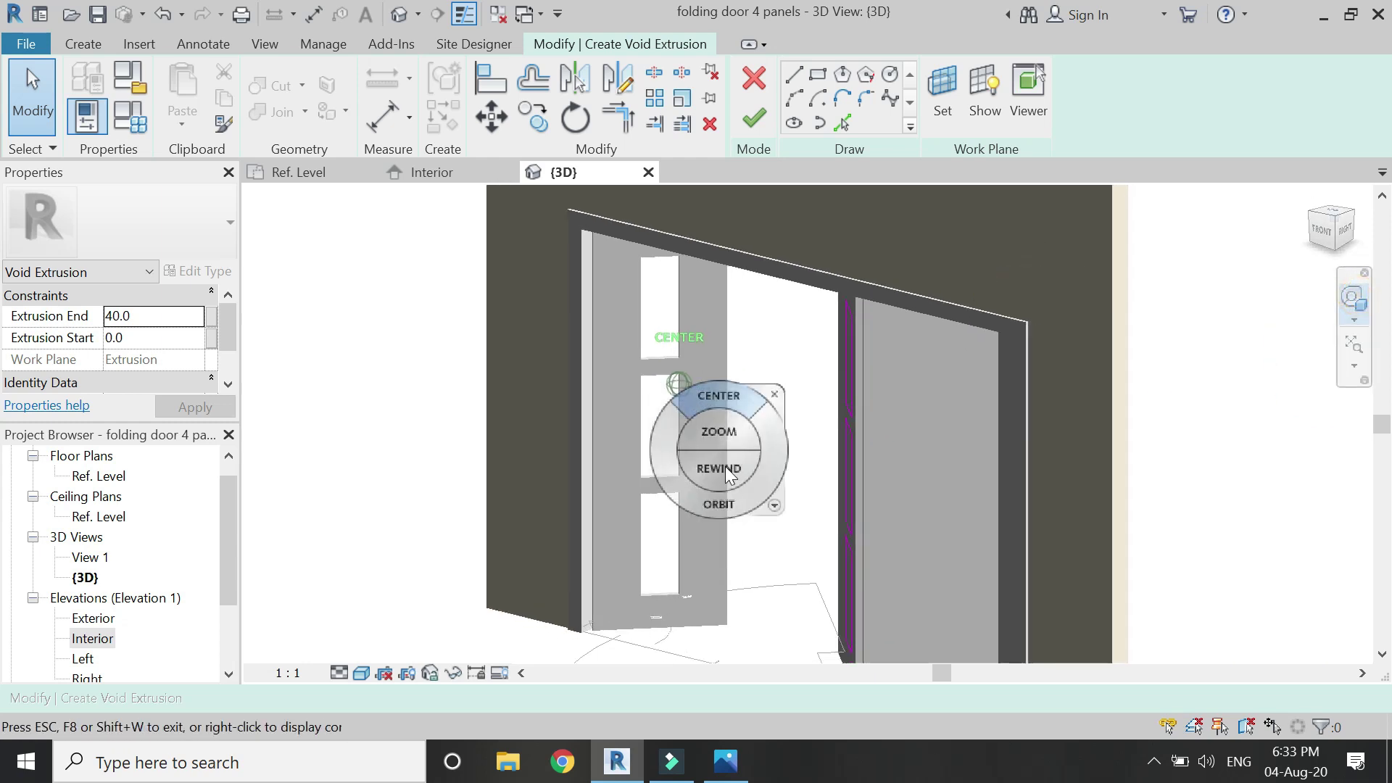
pyautogui.moveTo(693, 494); pyautogui.dragTo(1046, 458)
pyautogui.click(1058, 398)
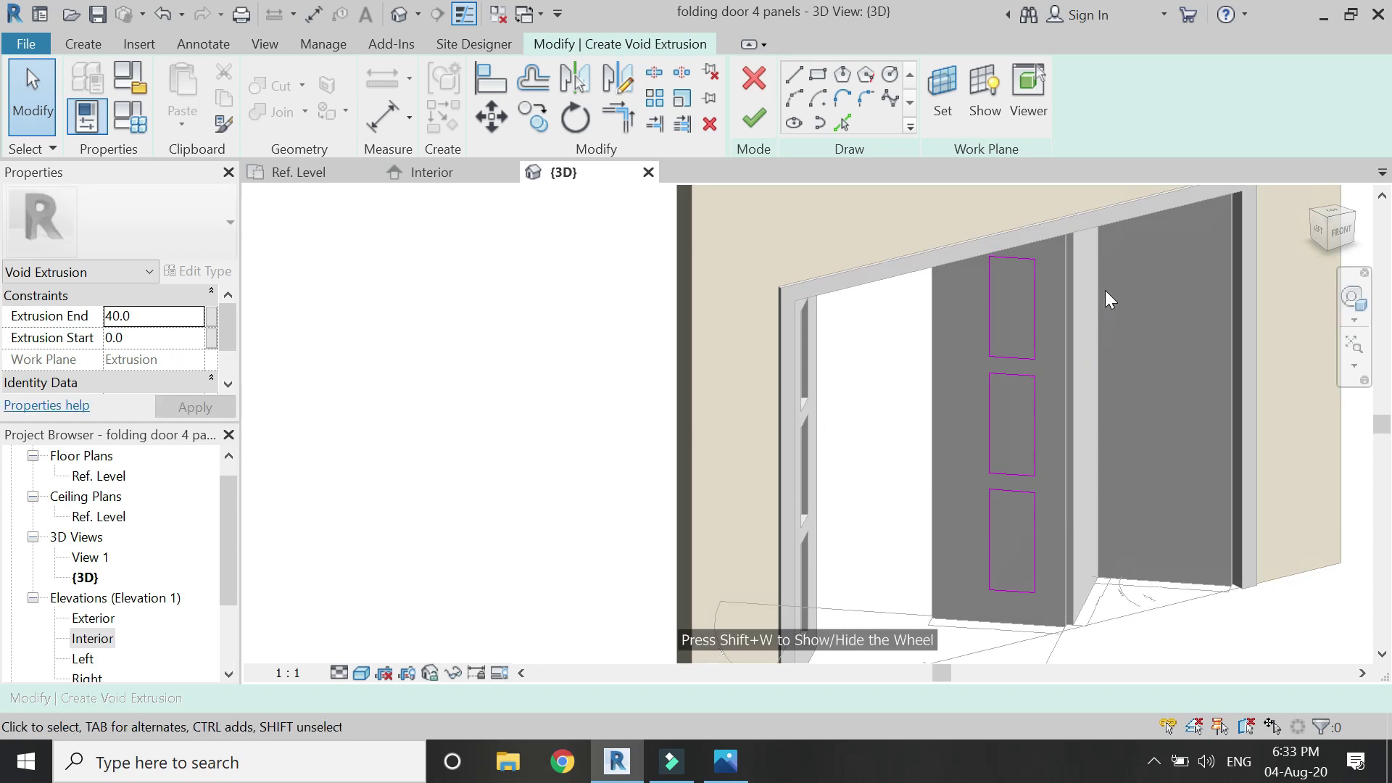
pyautogui.scroll(3, 1101, 292)
pyautogui.click(384, 673)
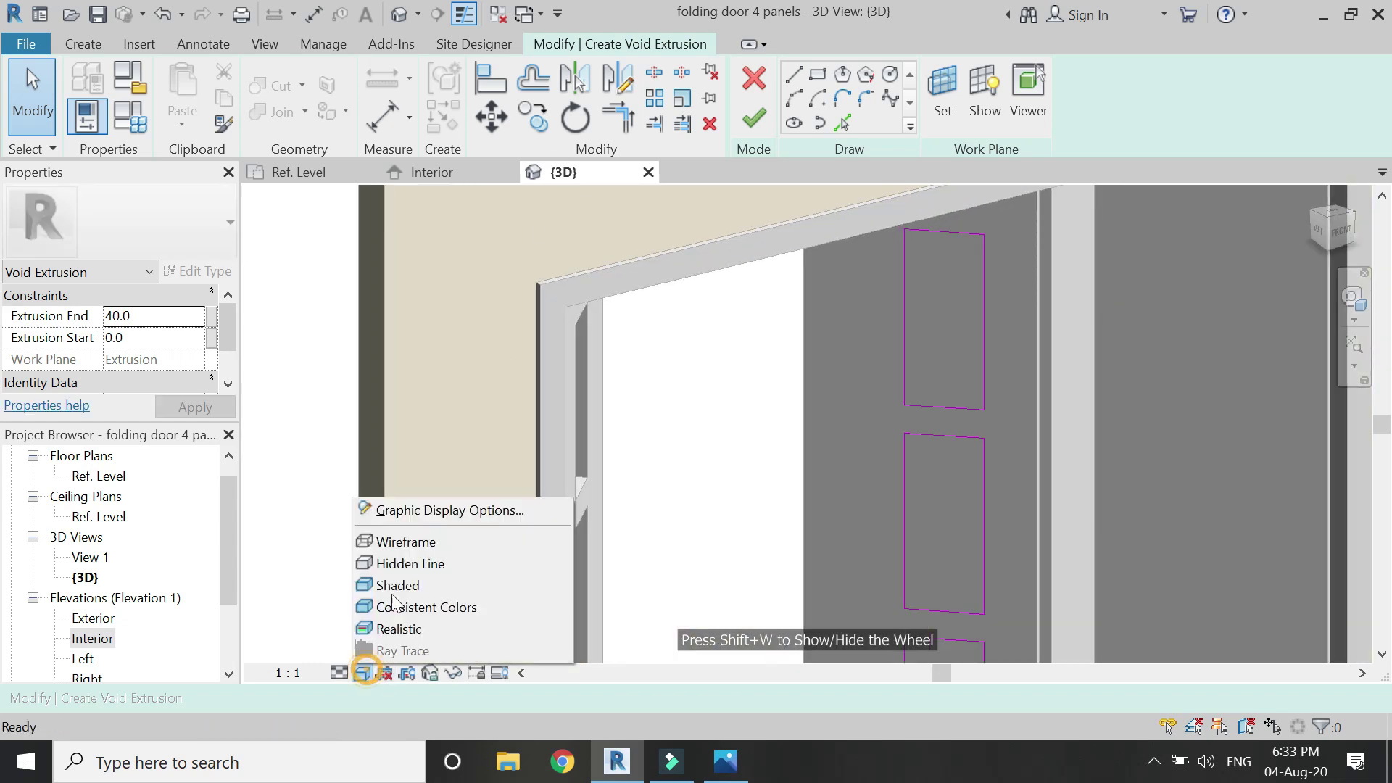
pyautogui.click(397, 565)
pyautogui.scroll(2, 1088, 336)
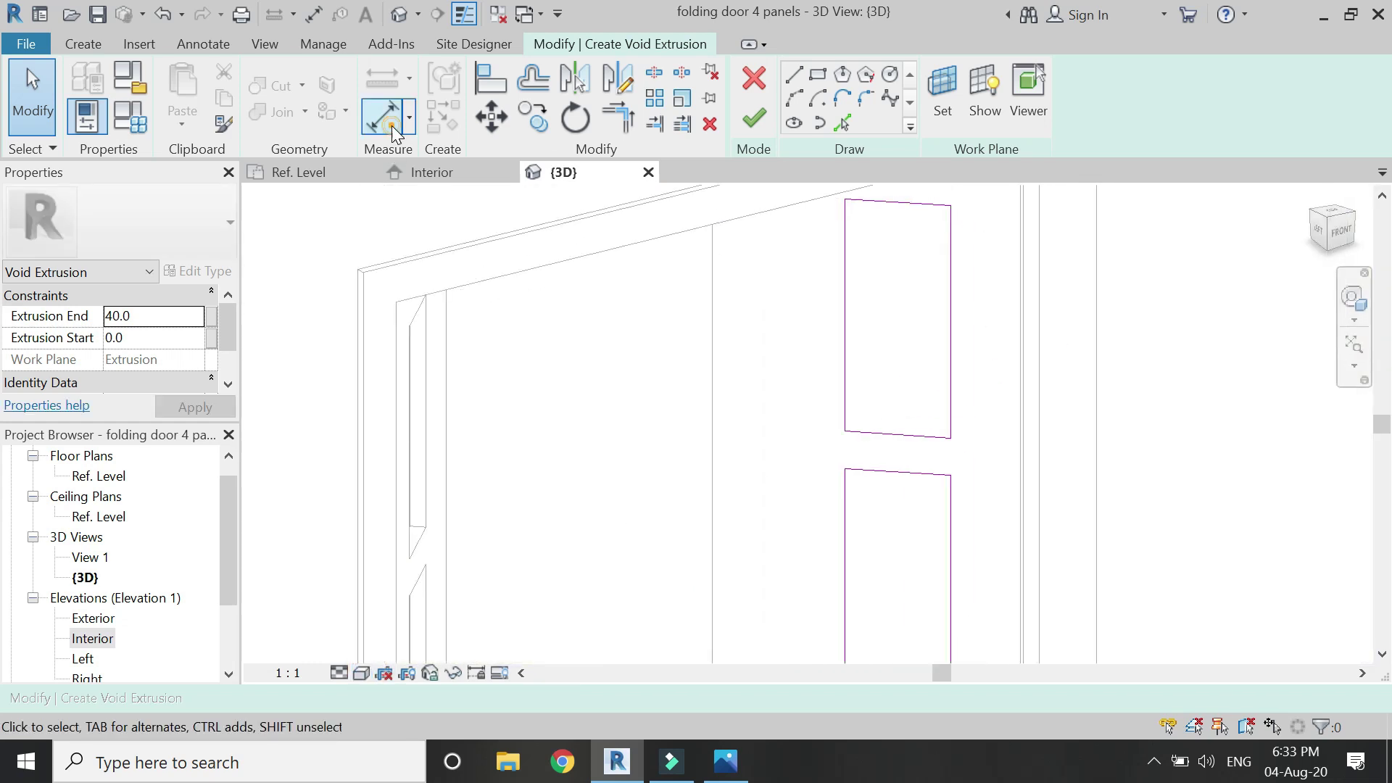
pyautogui.scroll(2, 1018, 316)
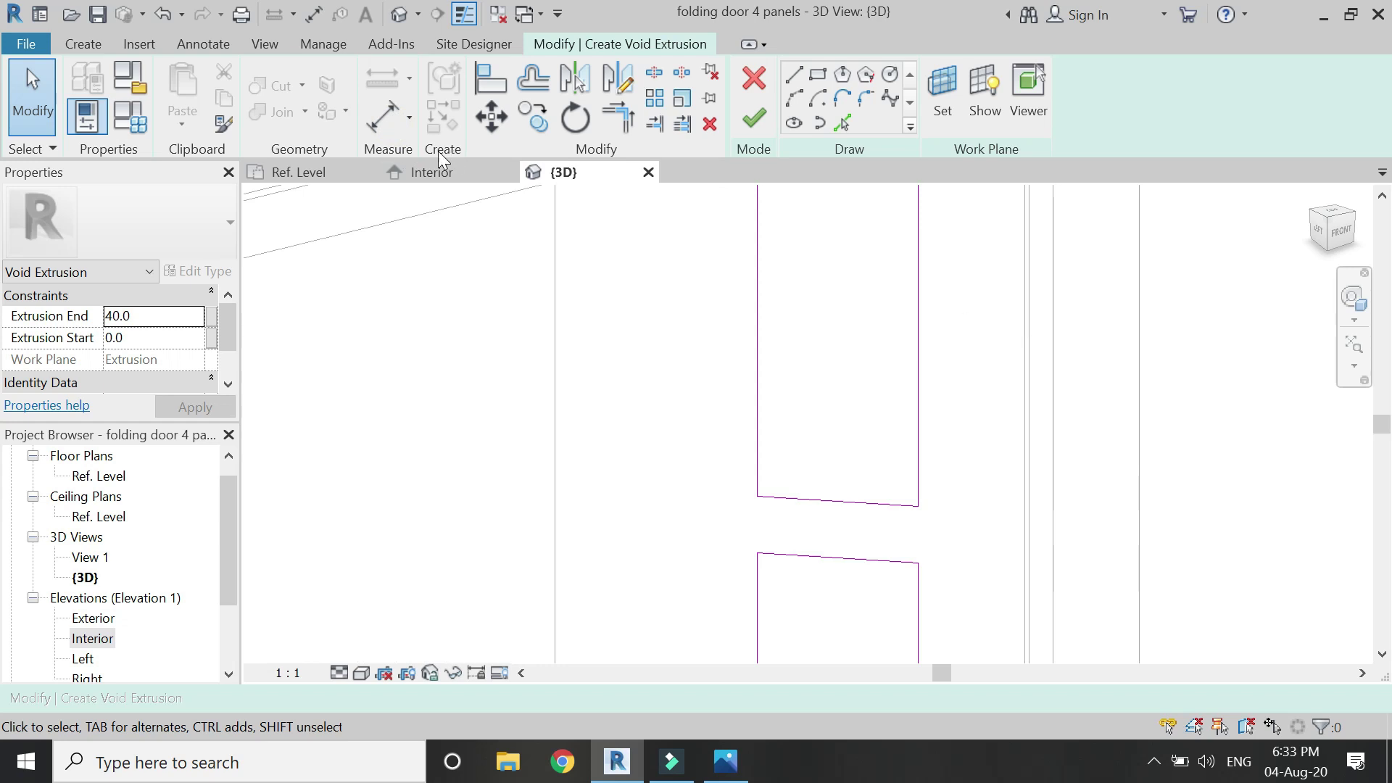
# Step: Add aligned dimensions for the opening's left and right side gaps to the panel edges
pyautogui.click(384, 116)
pyautogui.click(1019, 320)
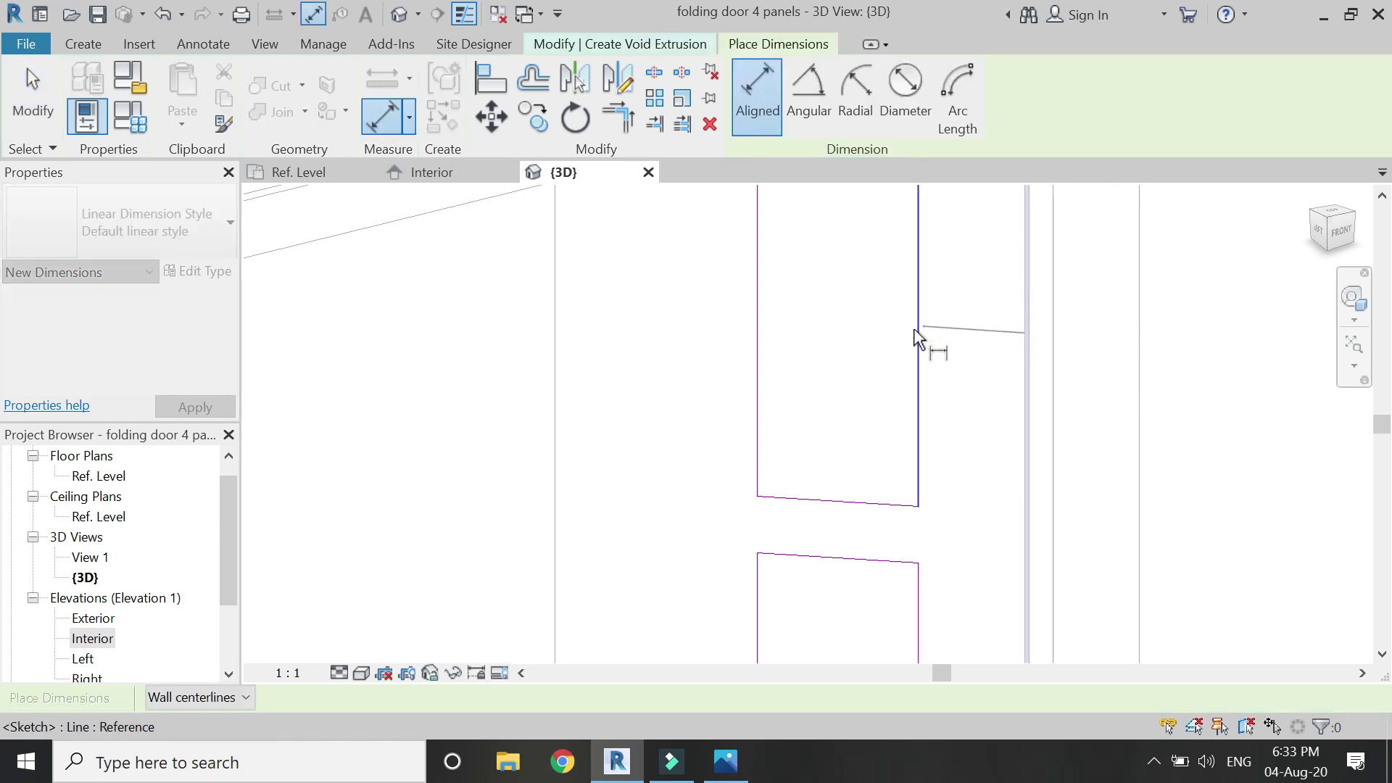
pyautogui.click(915, 346)
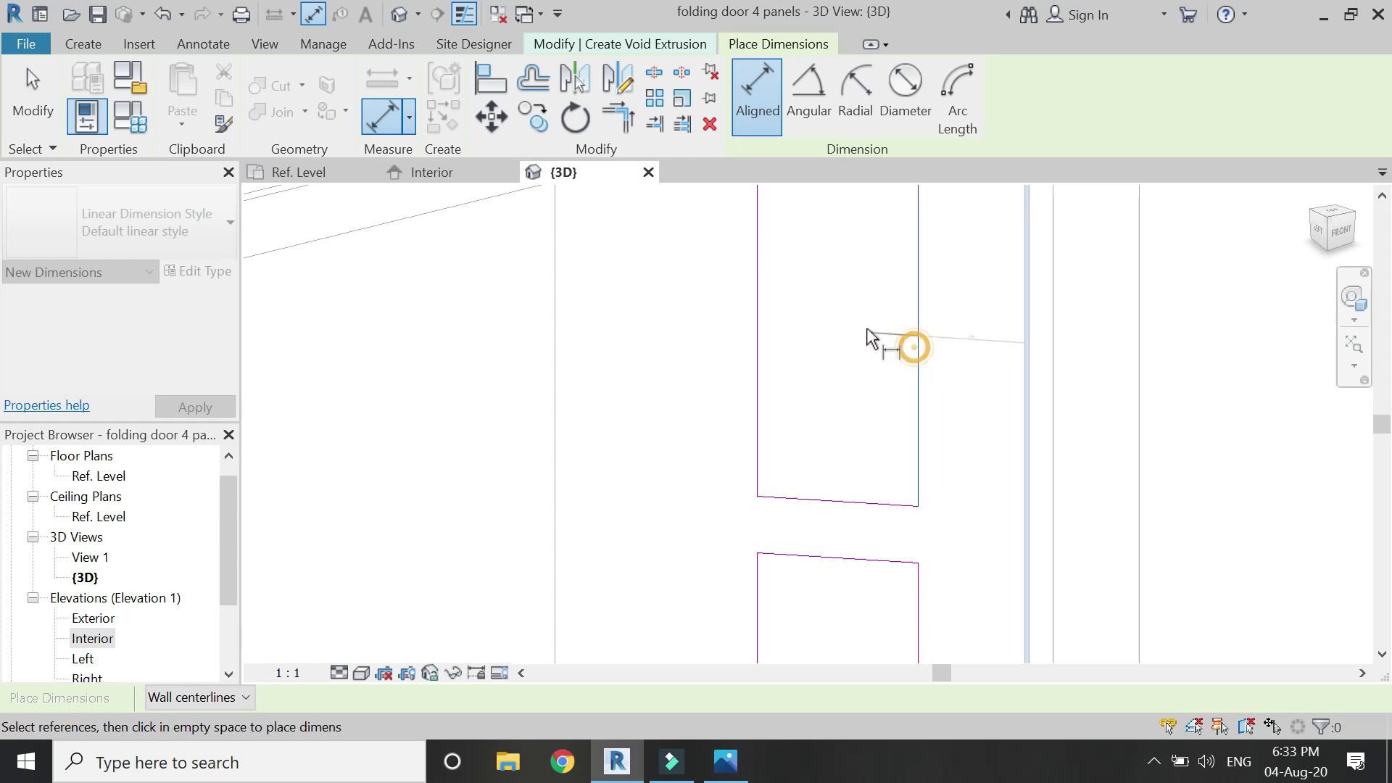
pyautogui.click(861, 330)
pyautogui.click(757, 321)
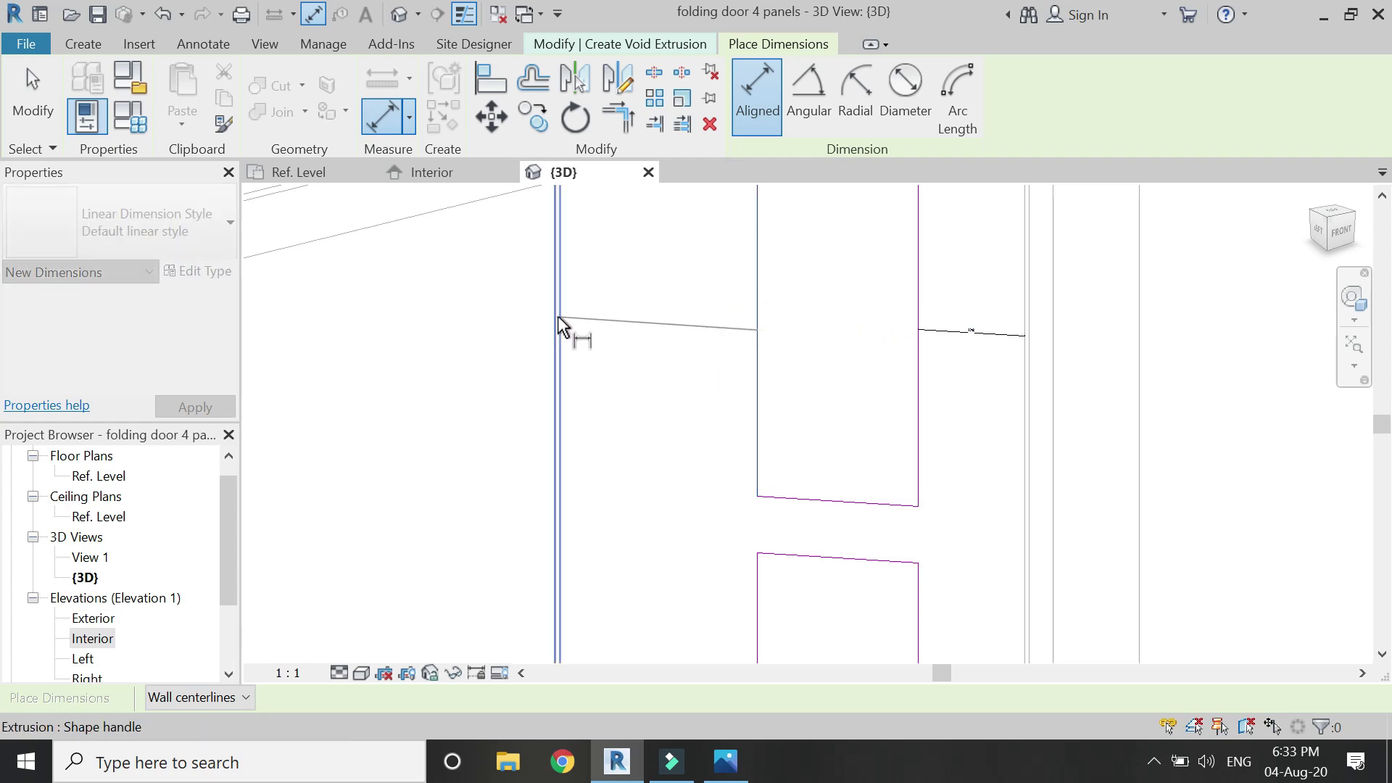
pyautogui.click(553, 315)
pyautogui.click(620, 335)
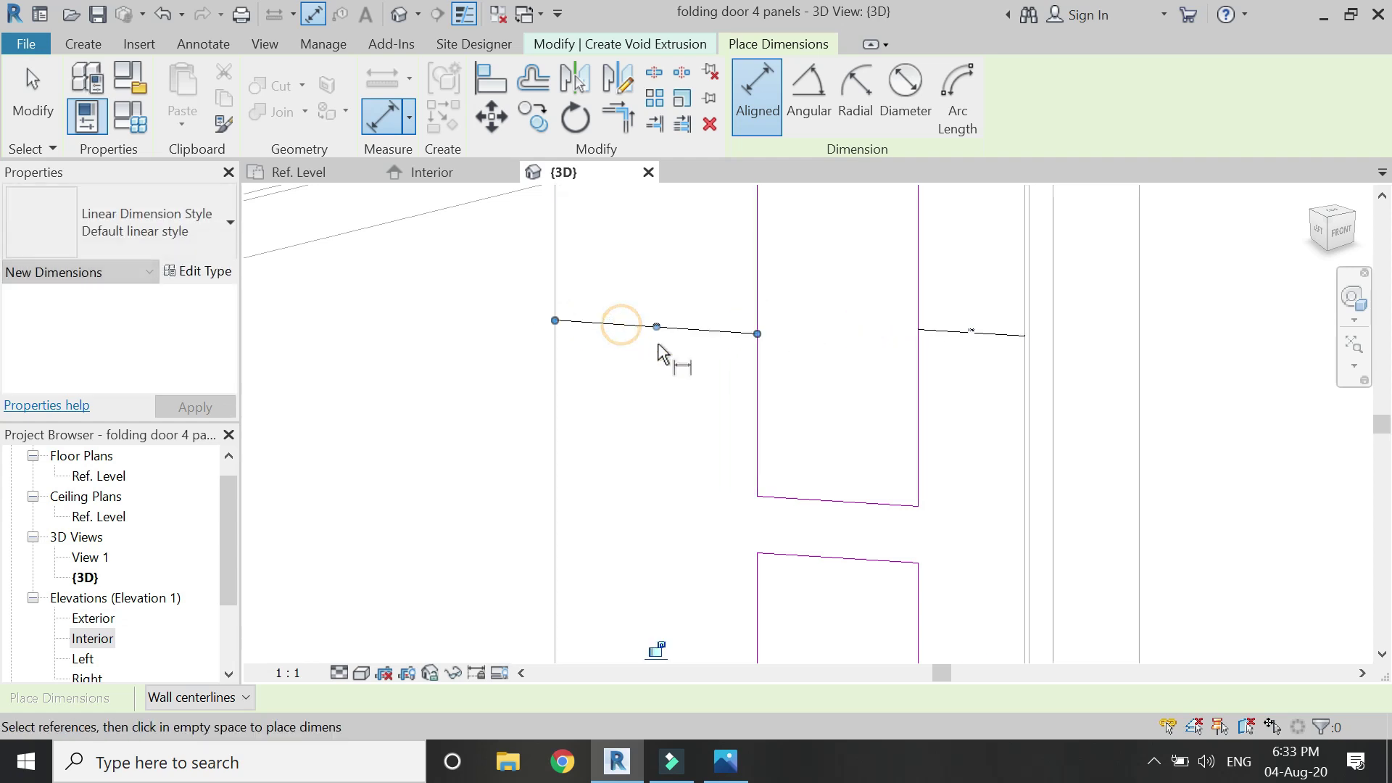
pyautogui.press('Escape')
# Step: Label both side-gap dimensions with side width = width of panel / 2.8
pyautogui.click(707, 335)
pyautogui.keyDown('ctrl'); pyautogui.click(952, 326); pyautogui.keyUp('ctrl')
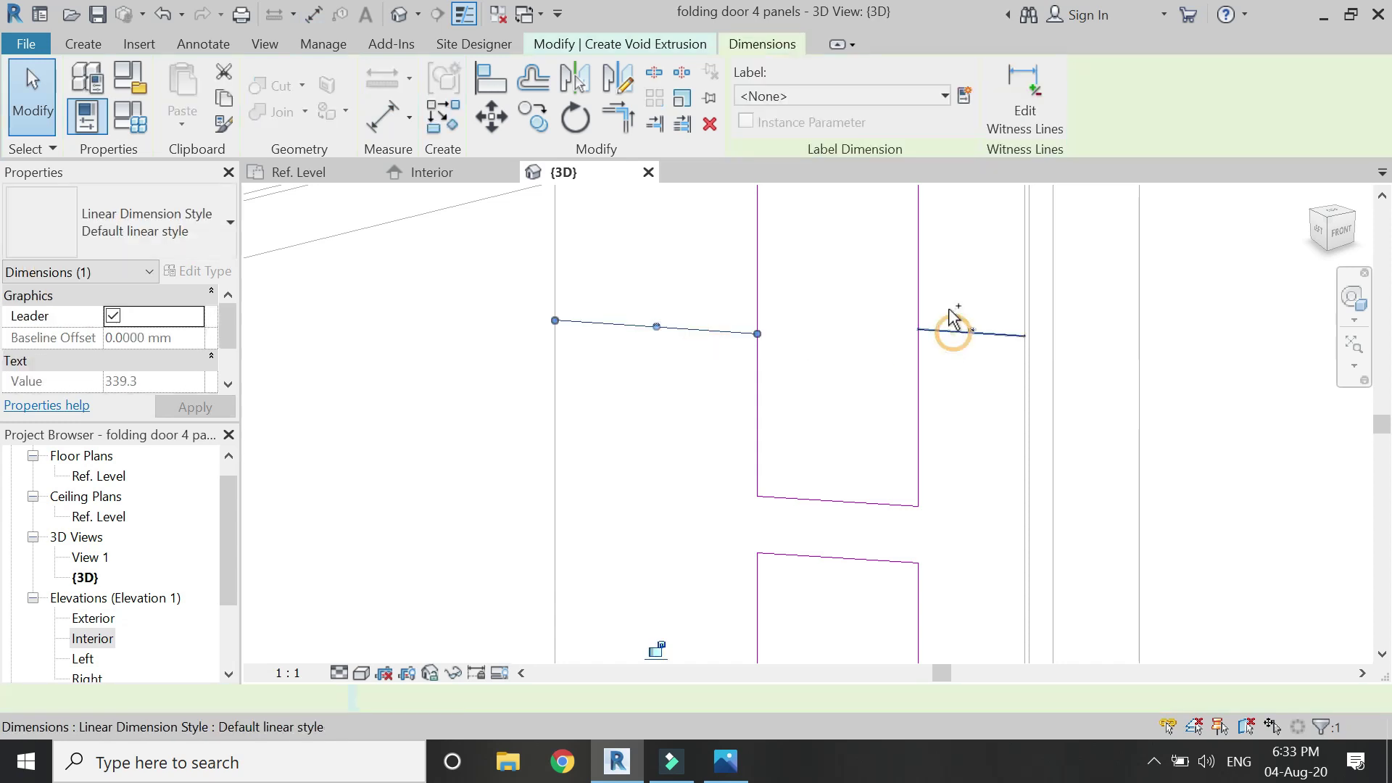
pyautogui.click(894, 92)
pyautogui.scroll(-2, 844, 277)
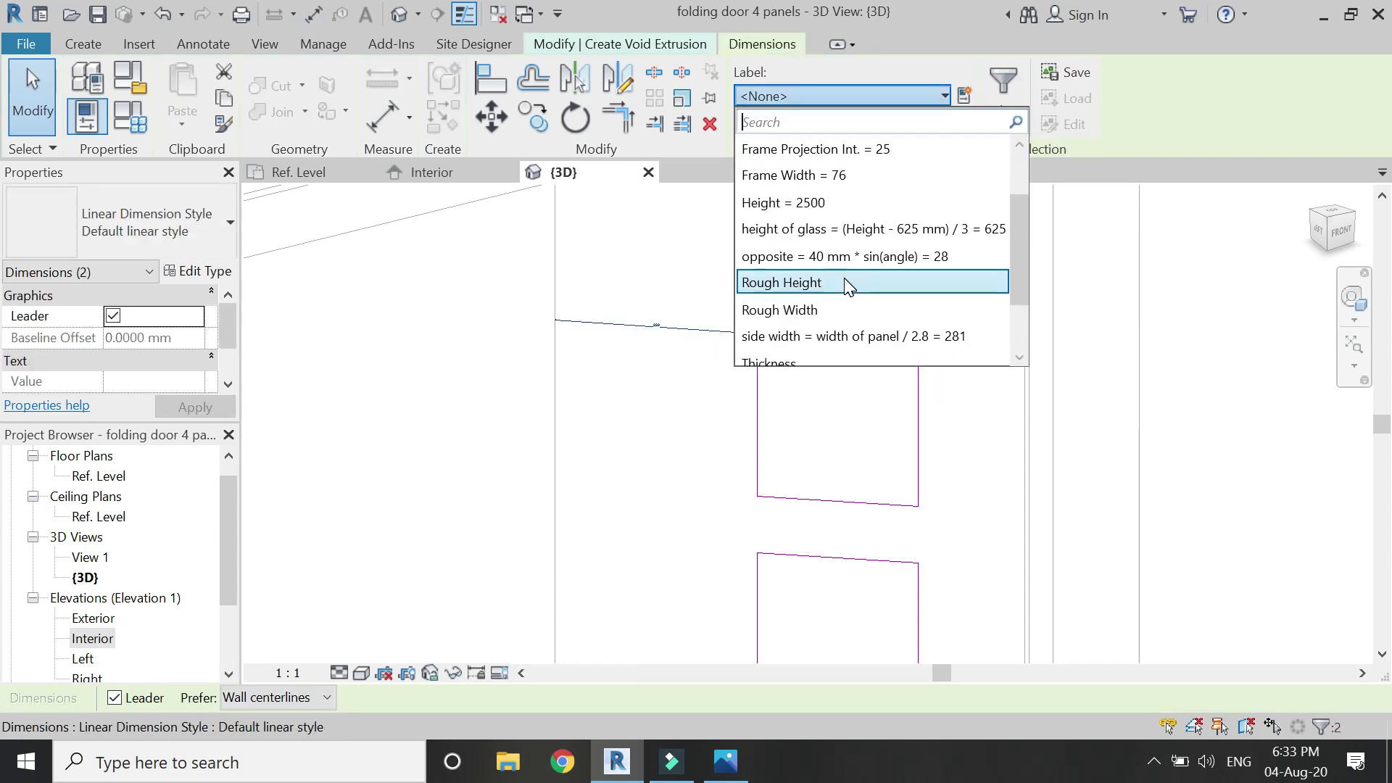
pyautogui.click(850, 255)
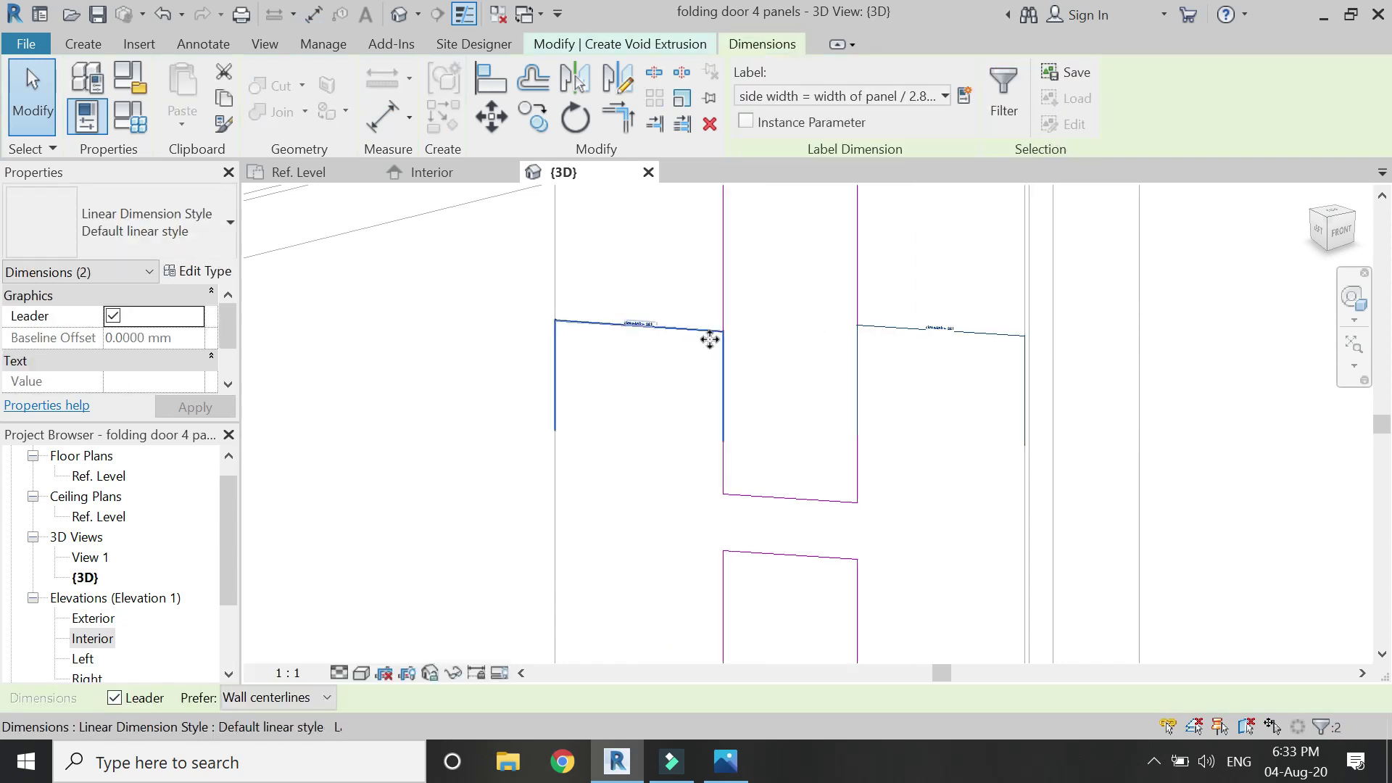
pyautogui.press('Escape')
# Step: Go back to the Interior elevation and finish the void extrusion
pyautogui.scroll(-3, 759, 287)
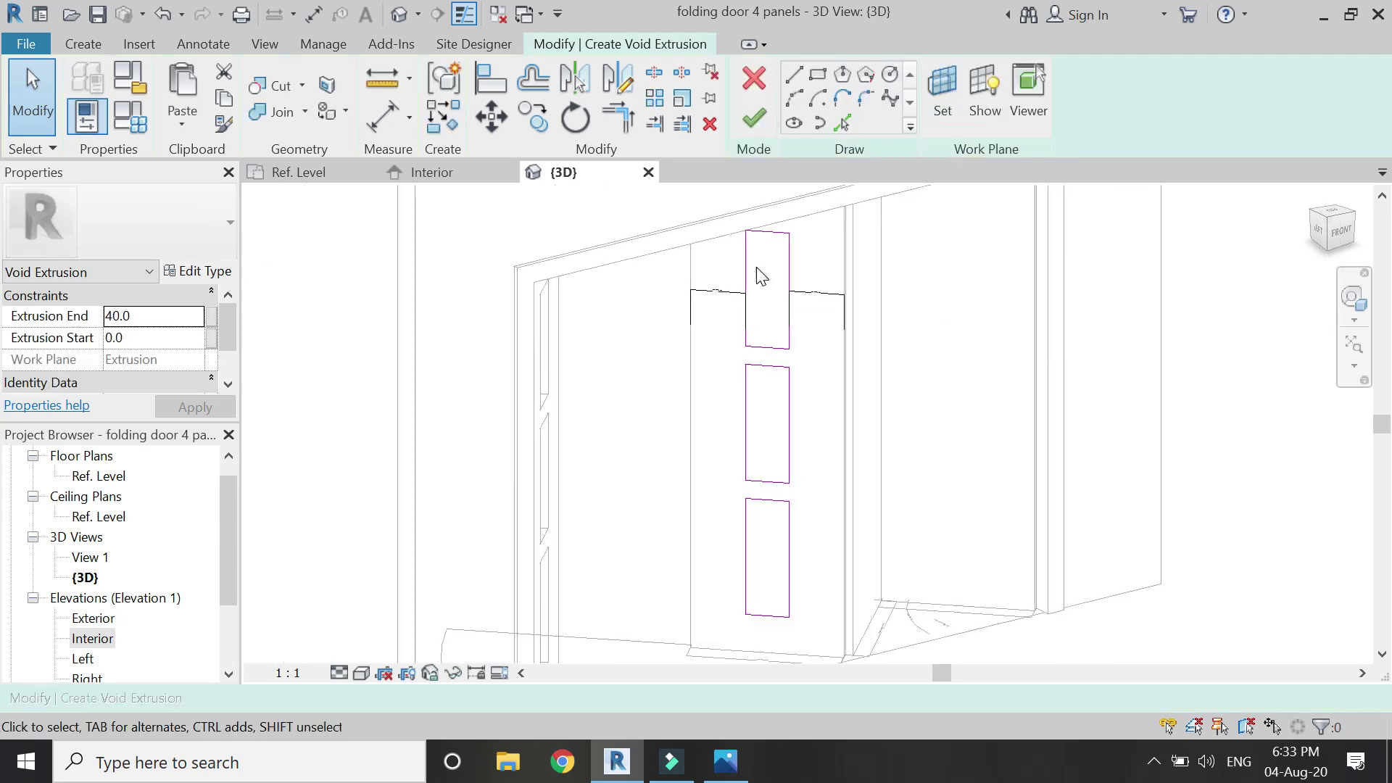
pyautogui.click(435, 174)
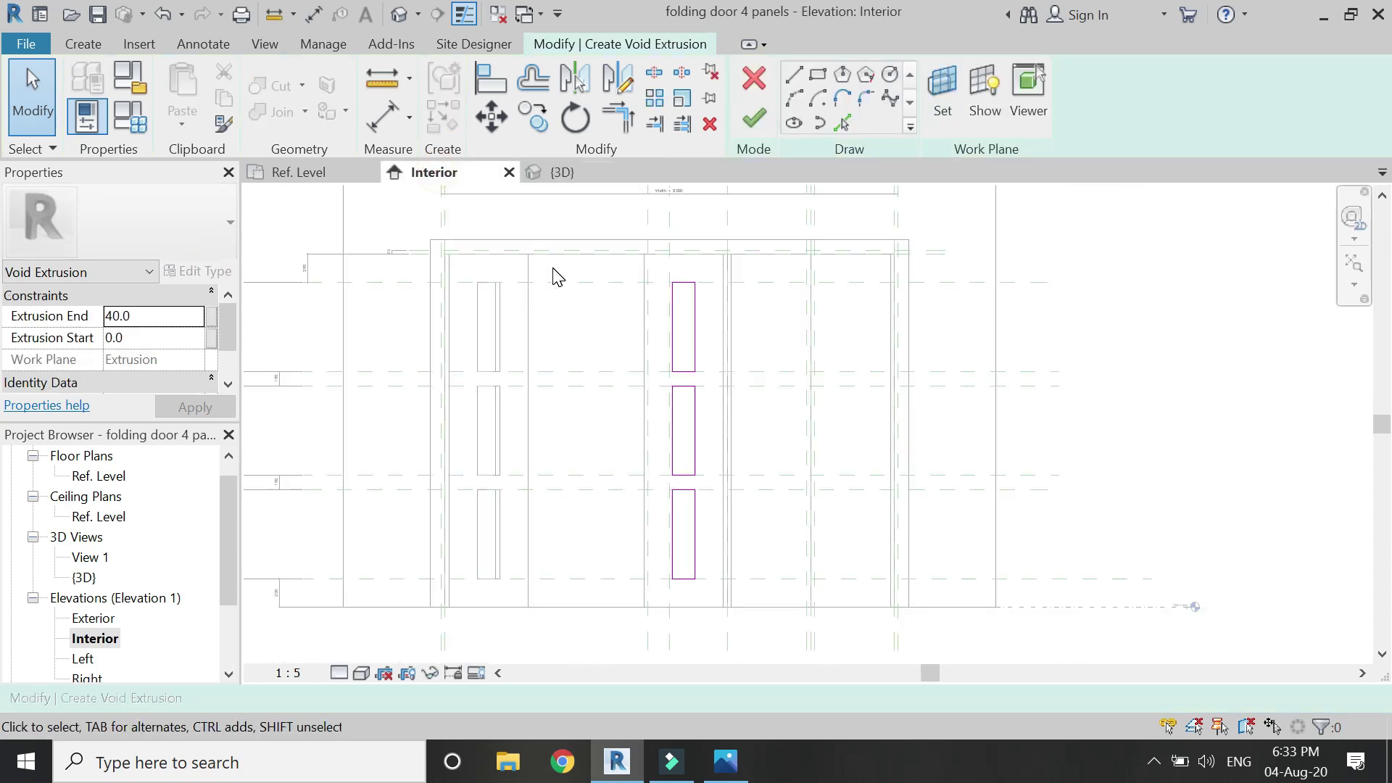
pyautogui.click(753, 118)
pyautogui.press('Escape')
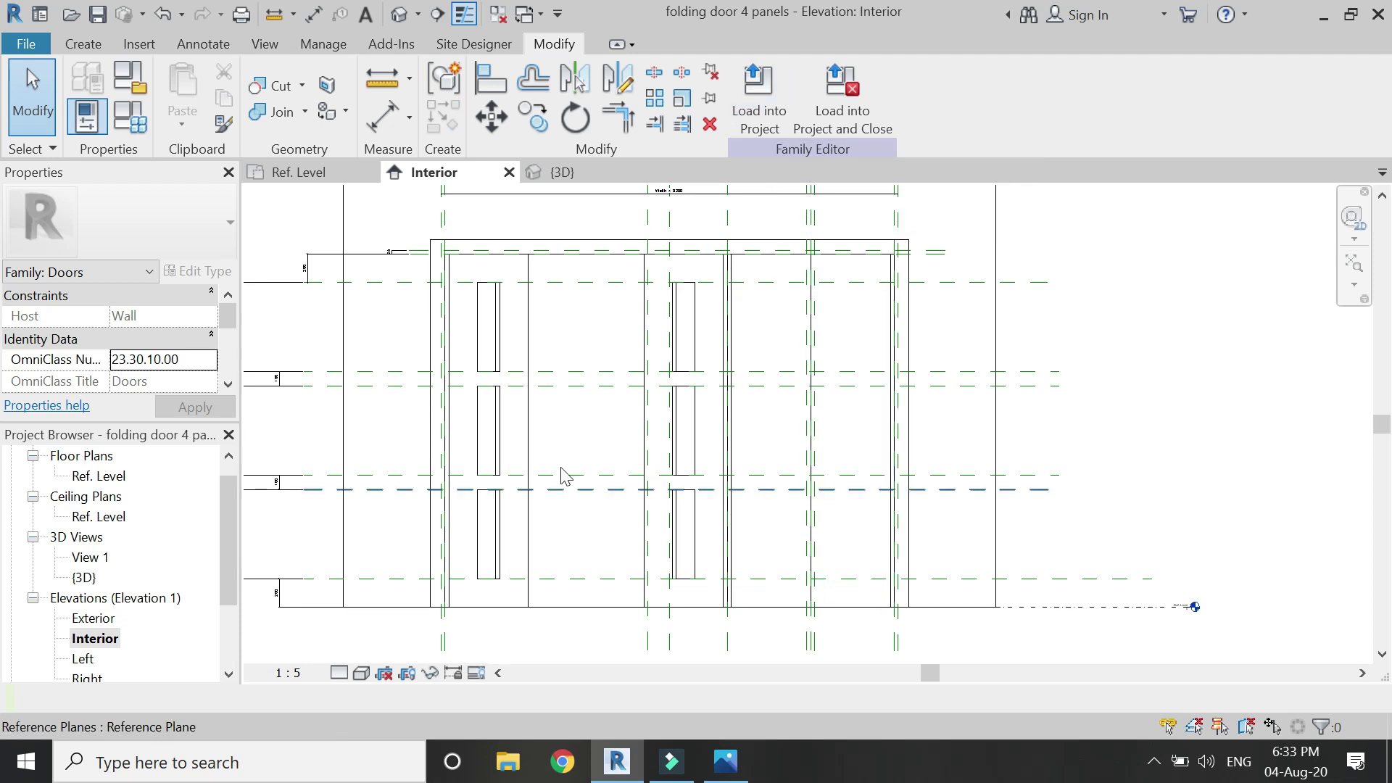
# Step: Start a new extrusion sketched on the next door panel's work plane
pyautogui.click(103, 50)
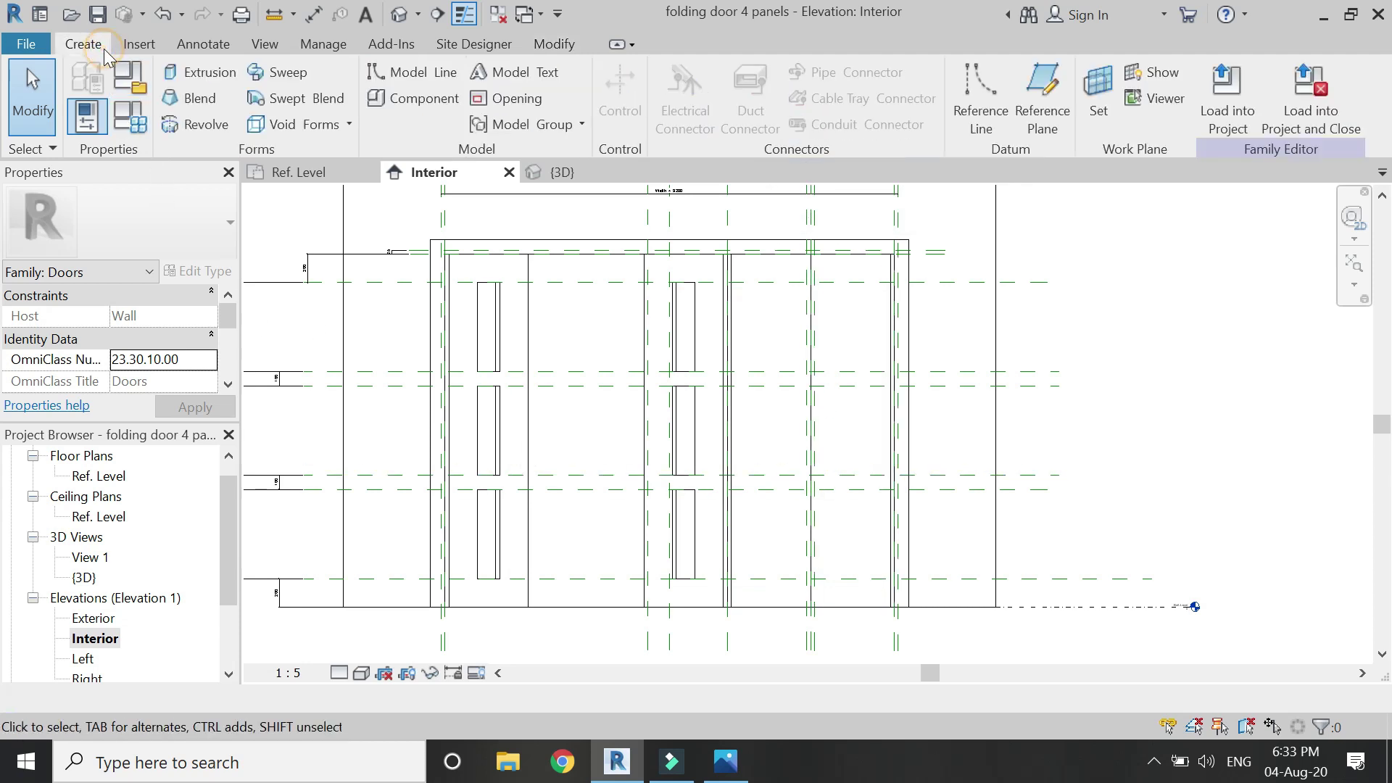
pyautogui.click(190, 73)
pyautogui.click(942, 91)
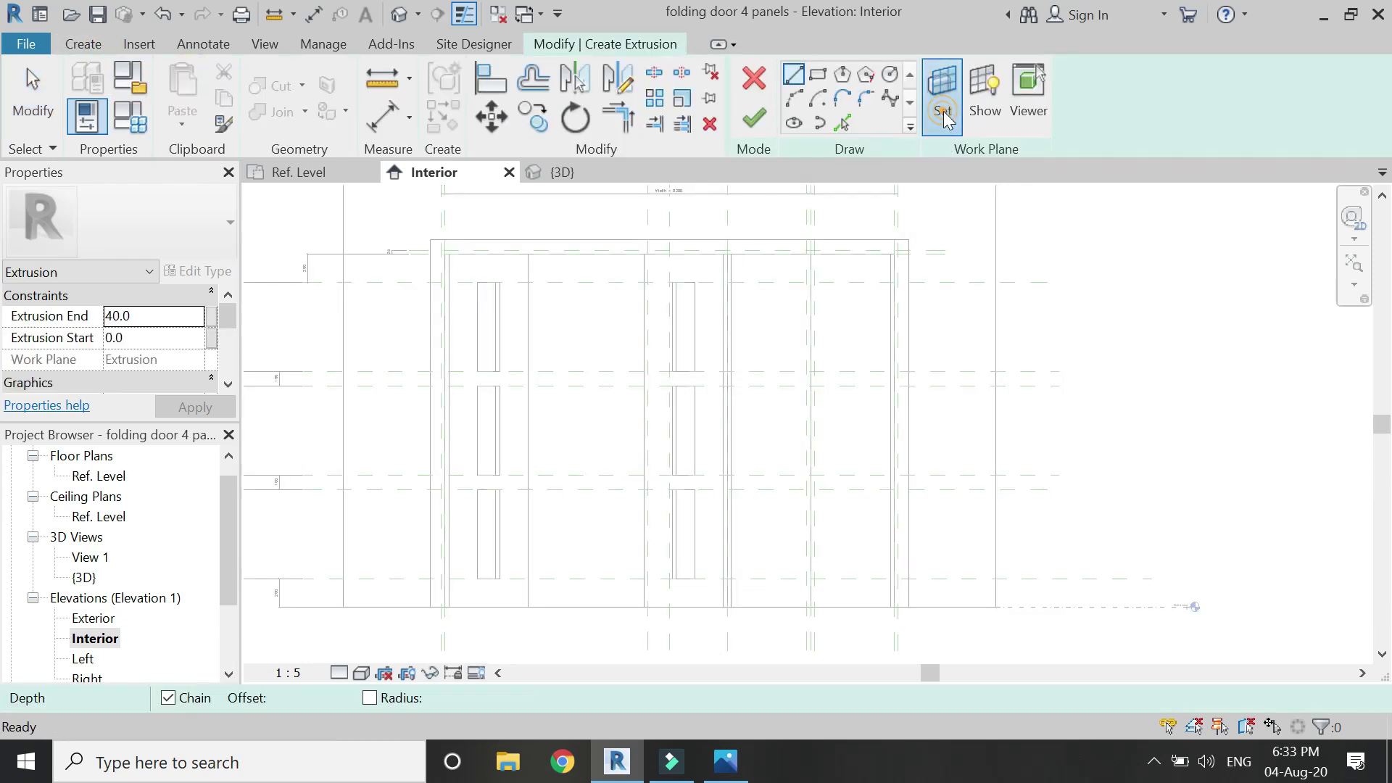
pyautogui.click(993, 480)
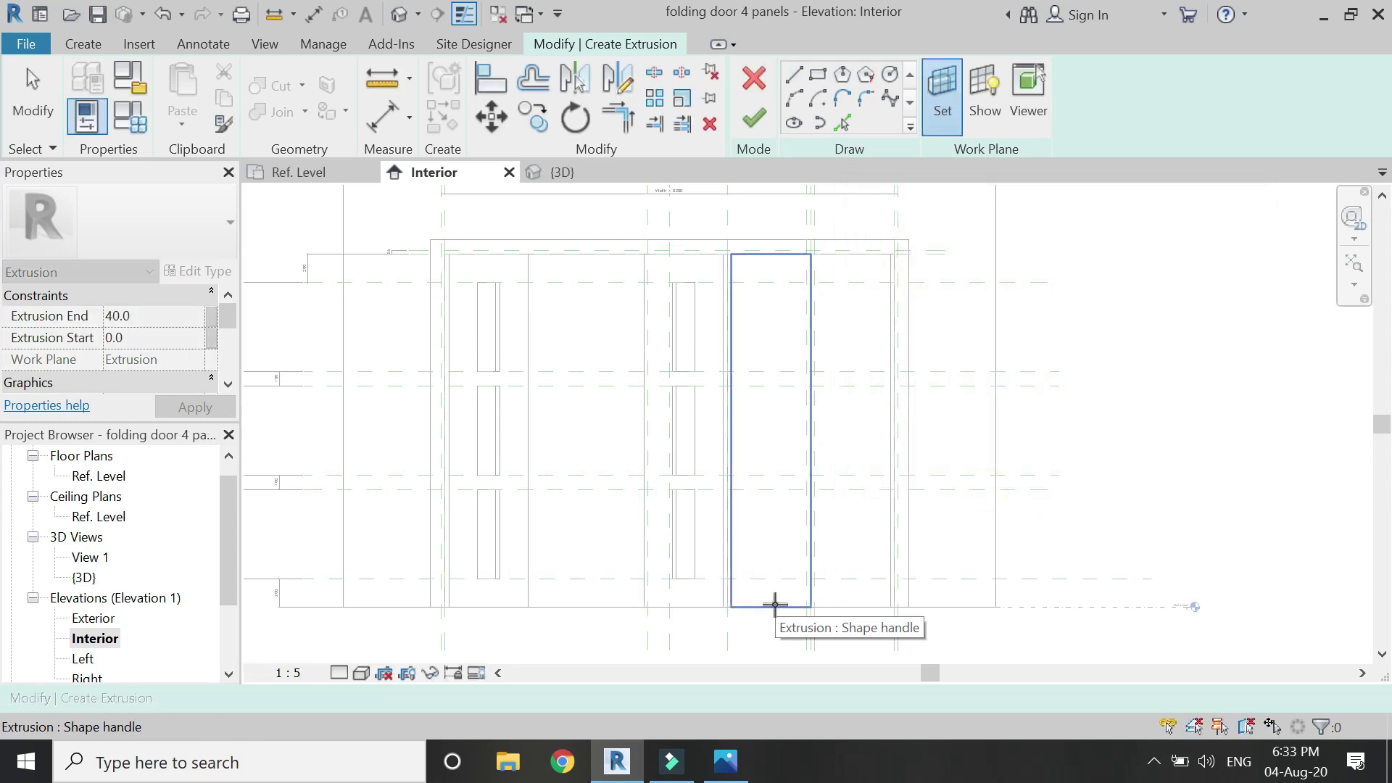
pyautogui.click(774, 603)
# Step: Draw the first two stacked glass-opening rectangles on the panel
pyautogui.click(817, 75)
pyautogui.scroll(2, 761, 289)
pyautogui.click(747, 283)
pyautogui.click(794, 417)
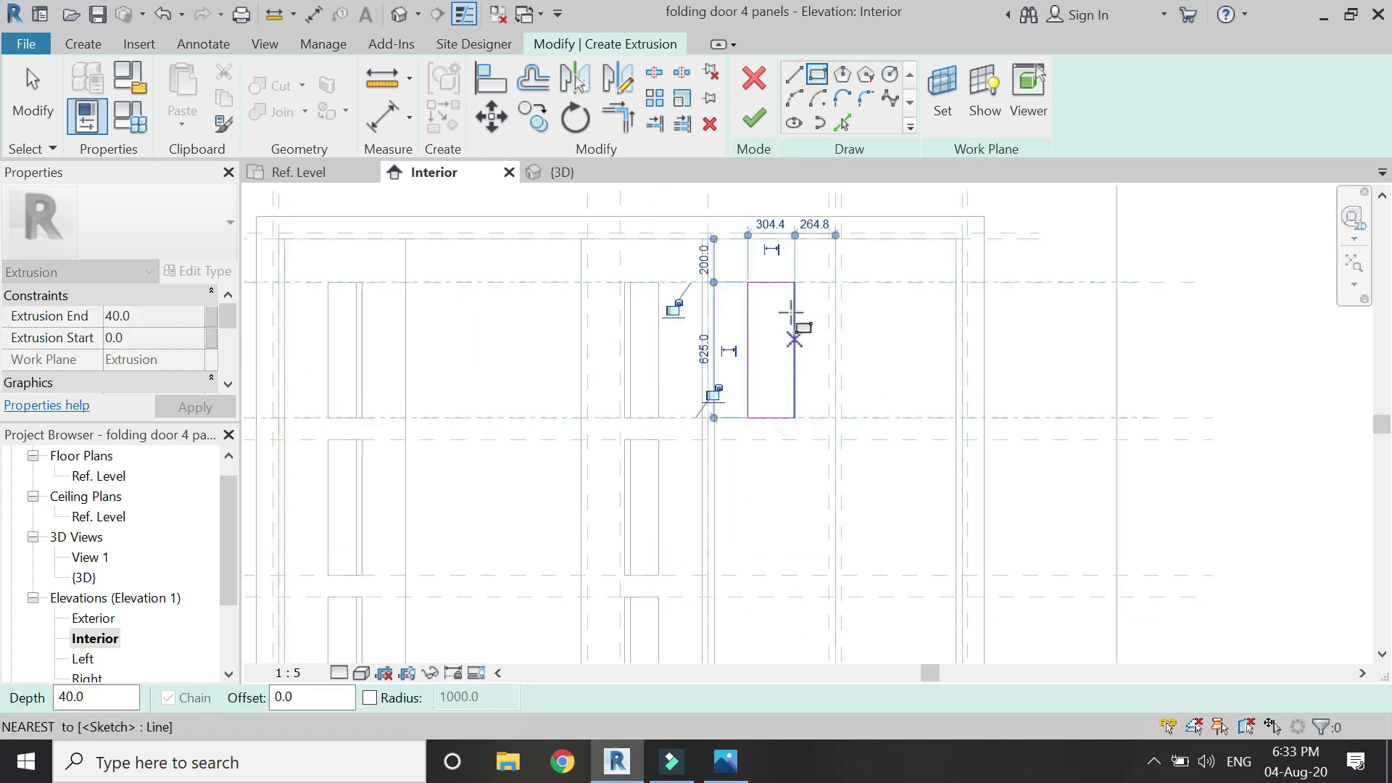
pyautogui.scroll(2, 665, 312)
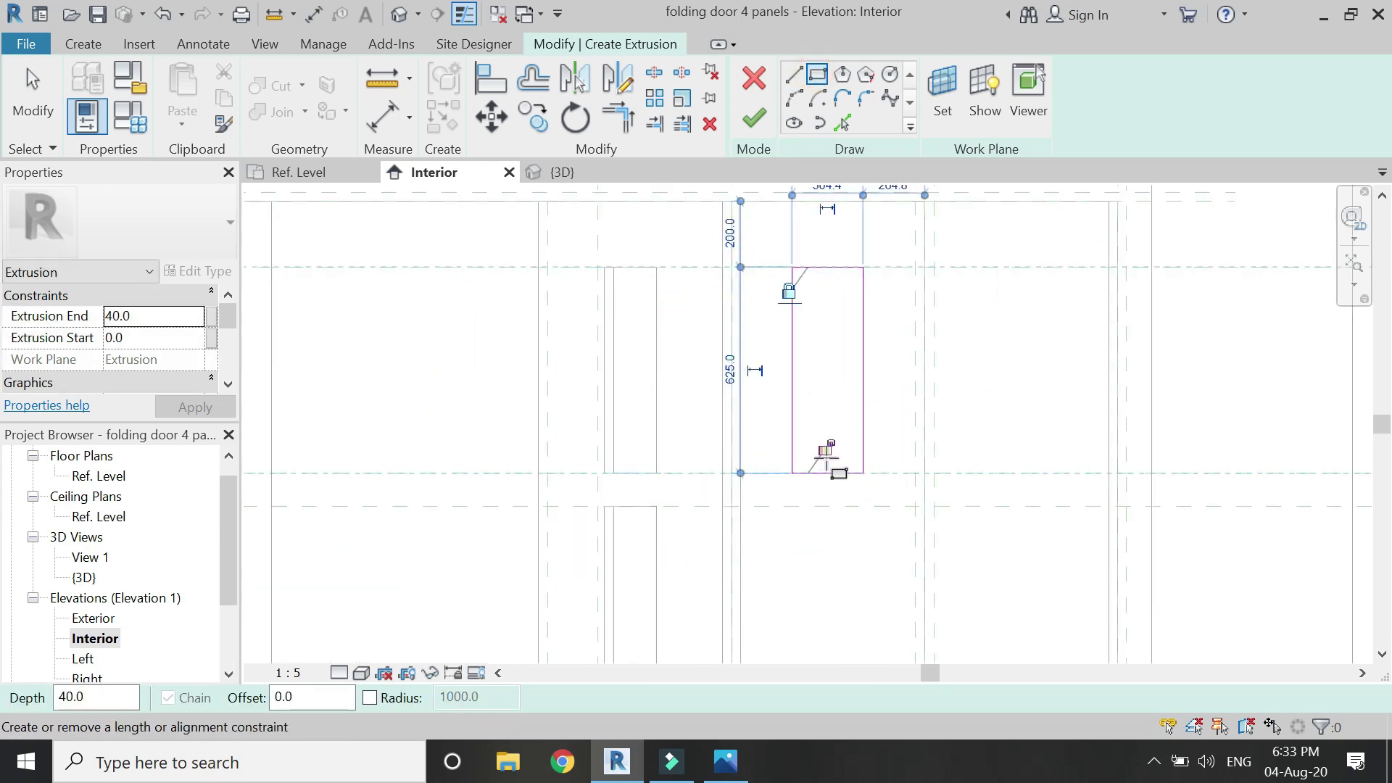
pyautogui.scroll(-3, 777, 419)
pyautogui.click(760, 352)
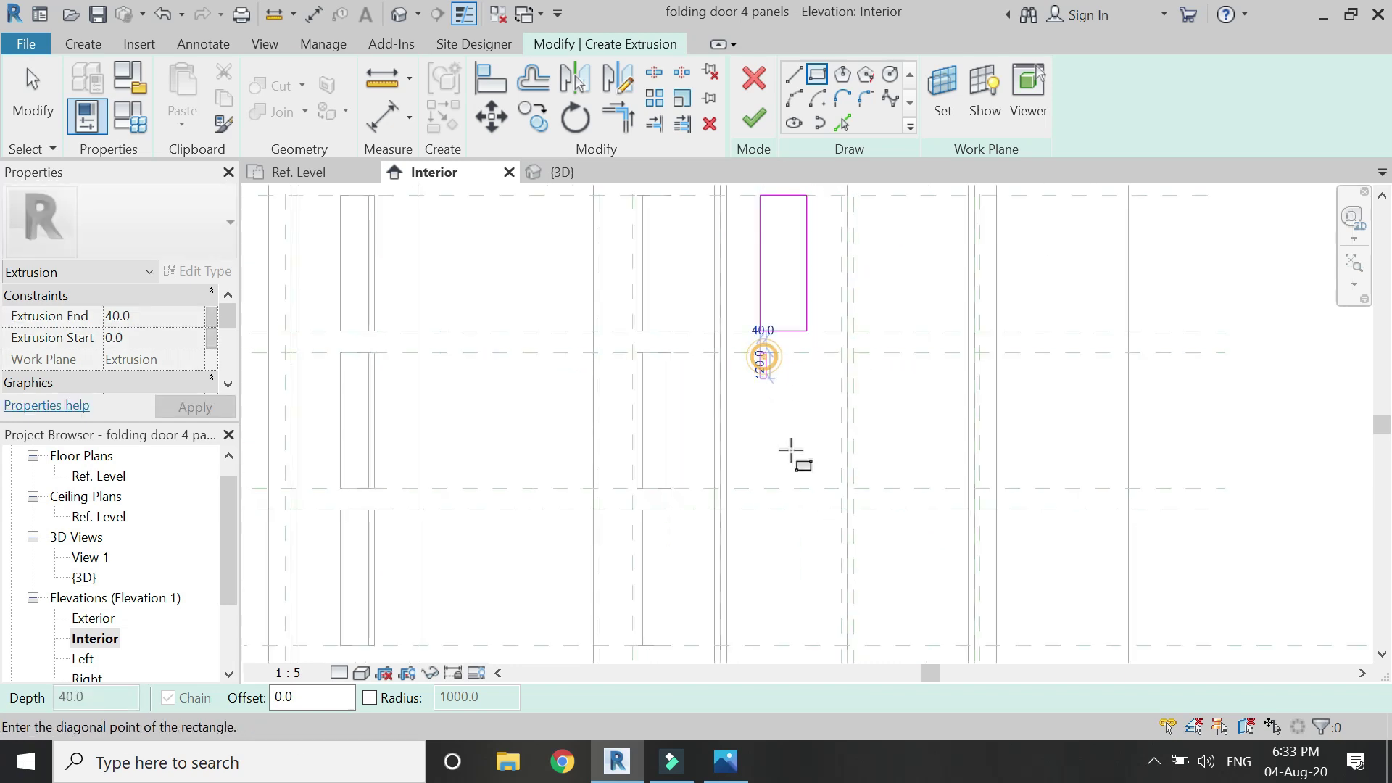
pyautogui.click(806, 487)
# Step: Draw the third glass-opening rectangle below them, then show the door's 3D view
pyautogui.scroll(2, 718, 402)
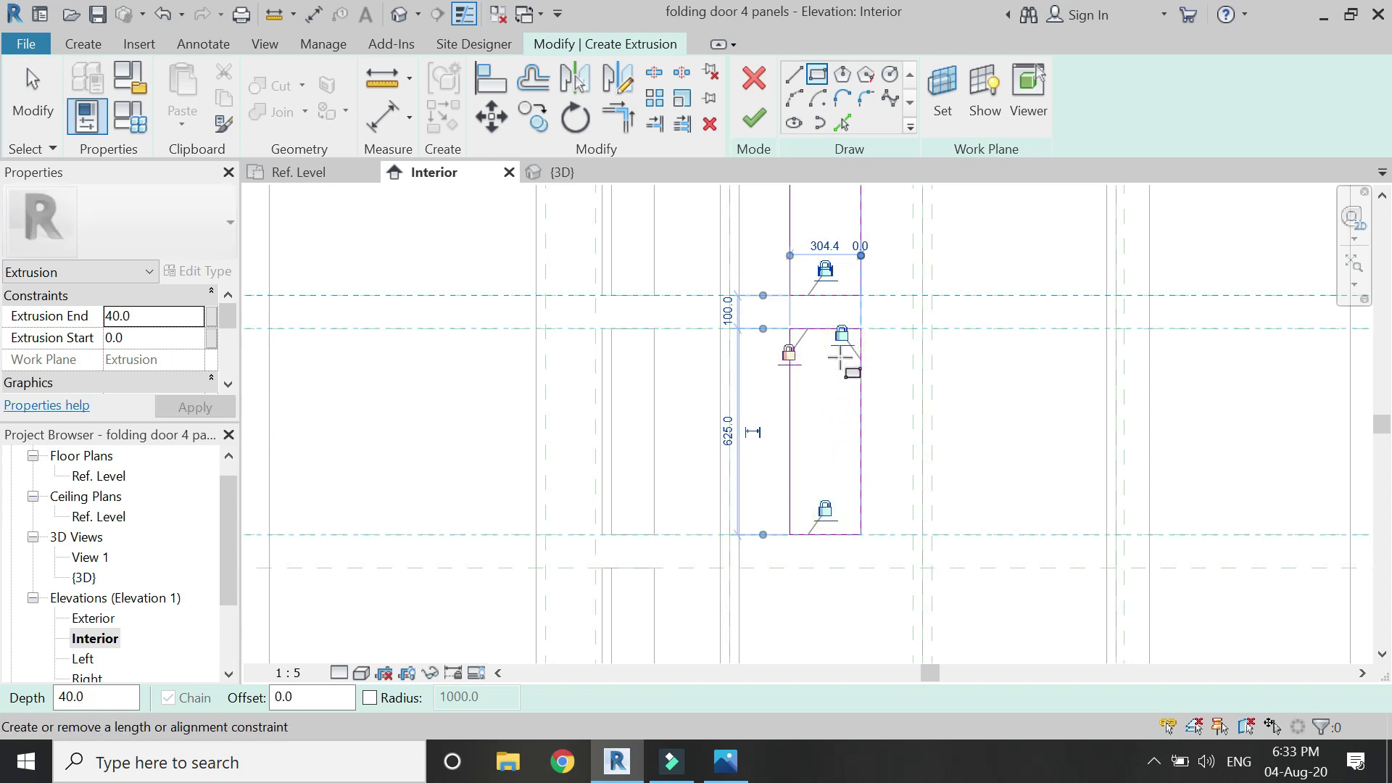
pyautogui.scroll(-1, 772, 363)
pyautogui.scroll(3, 798, 332)
pyautogui.scroll(-5, 798, 332)
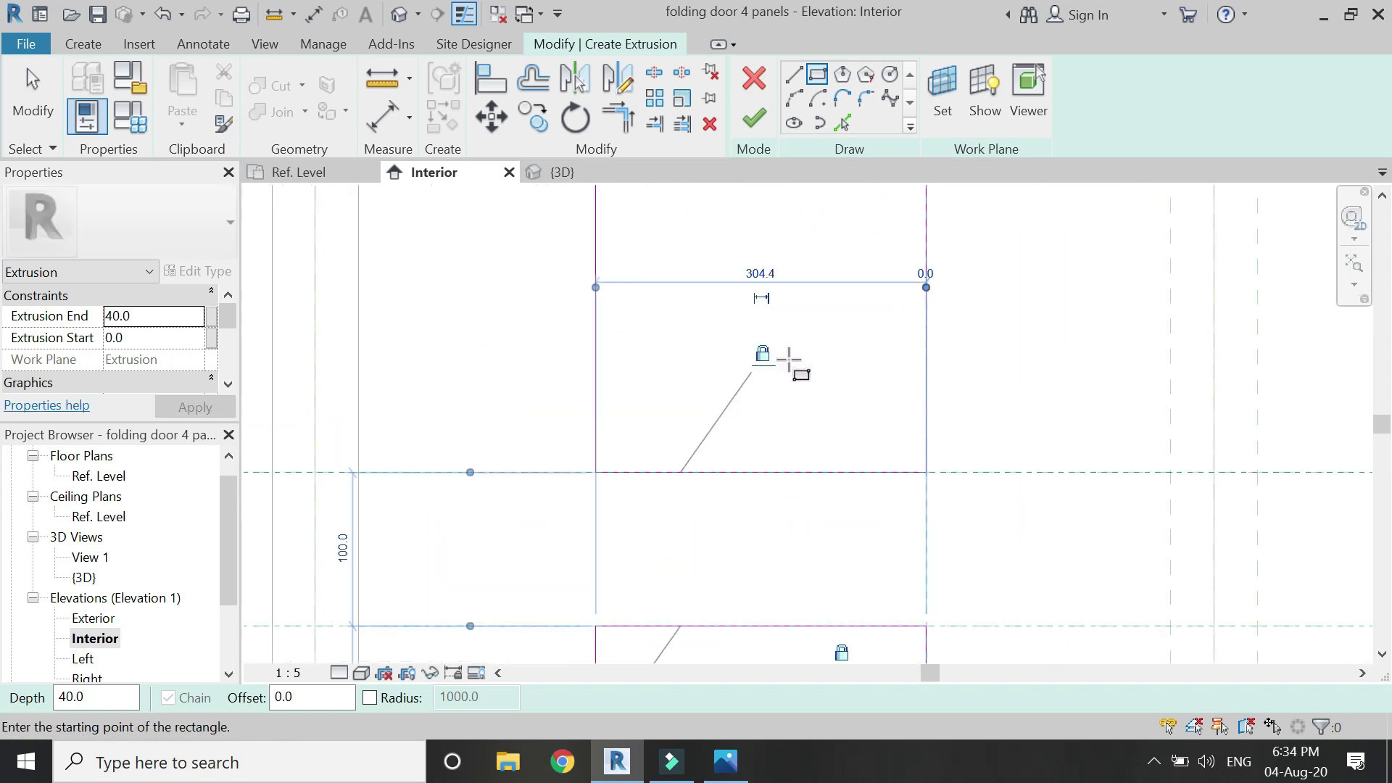
pyautogui.press('Escape')
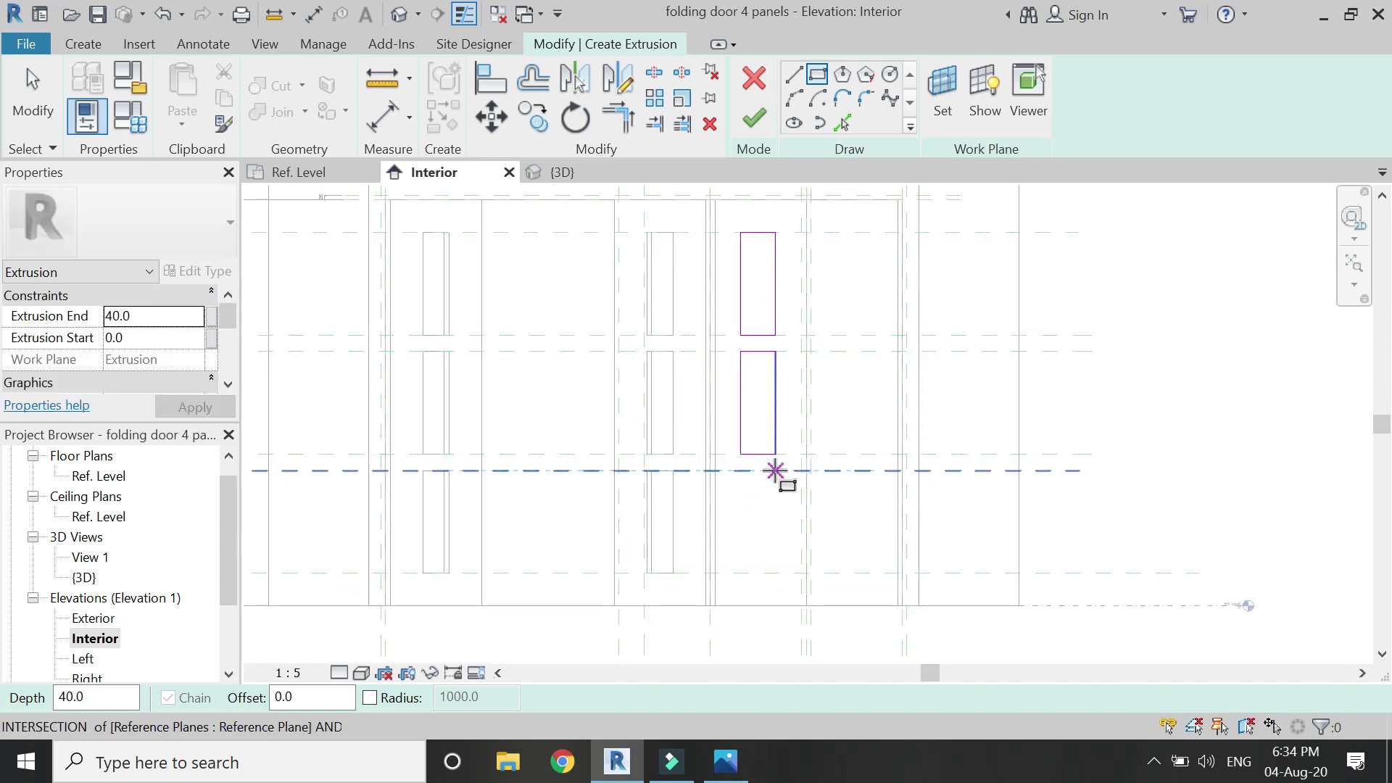
pyautogui.click(775, 470)
pyautogui.click(740, 572)
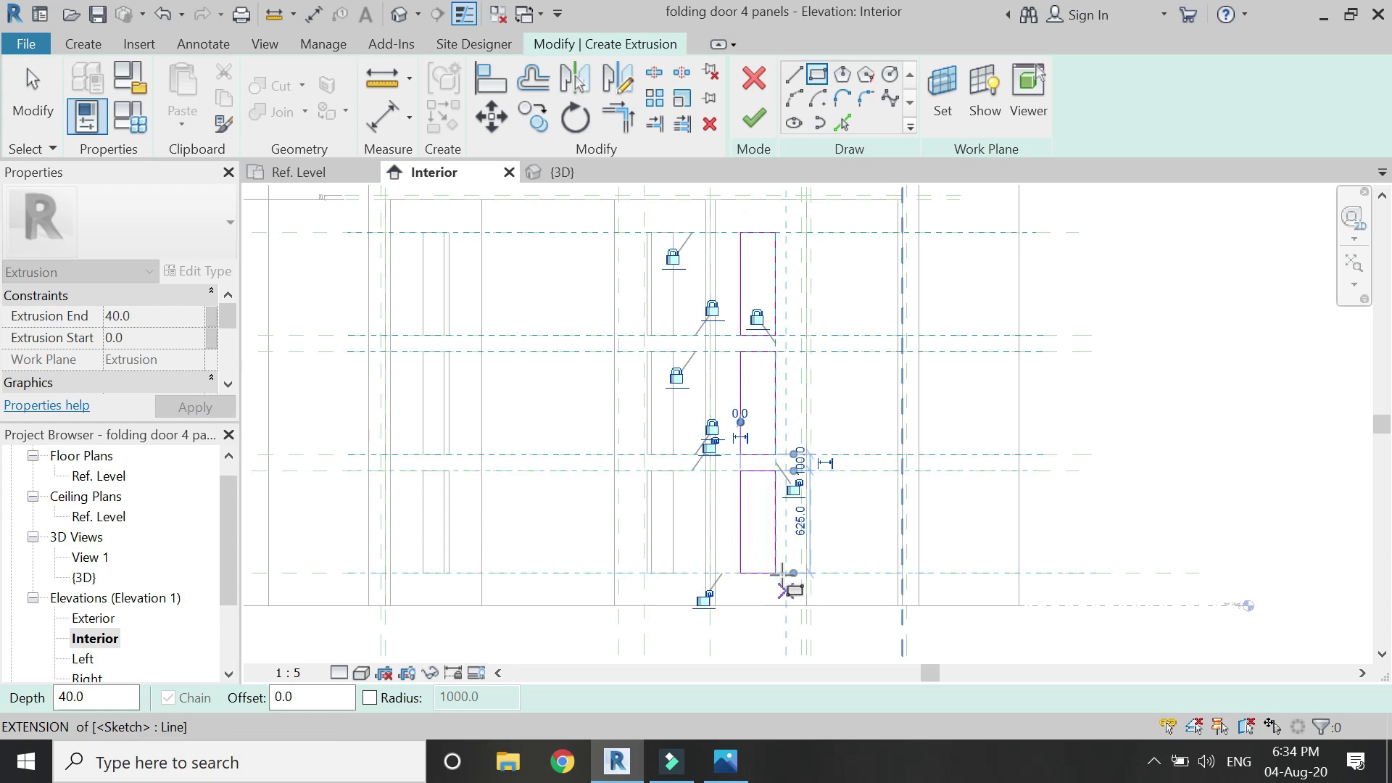
pyautogui.scroll(2, 662, 651)
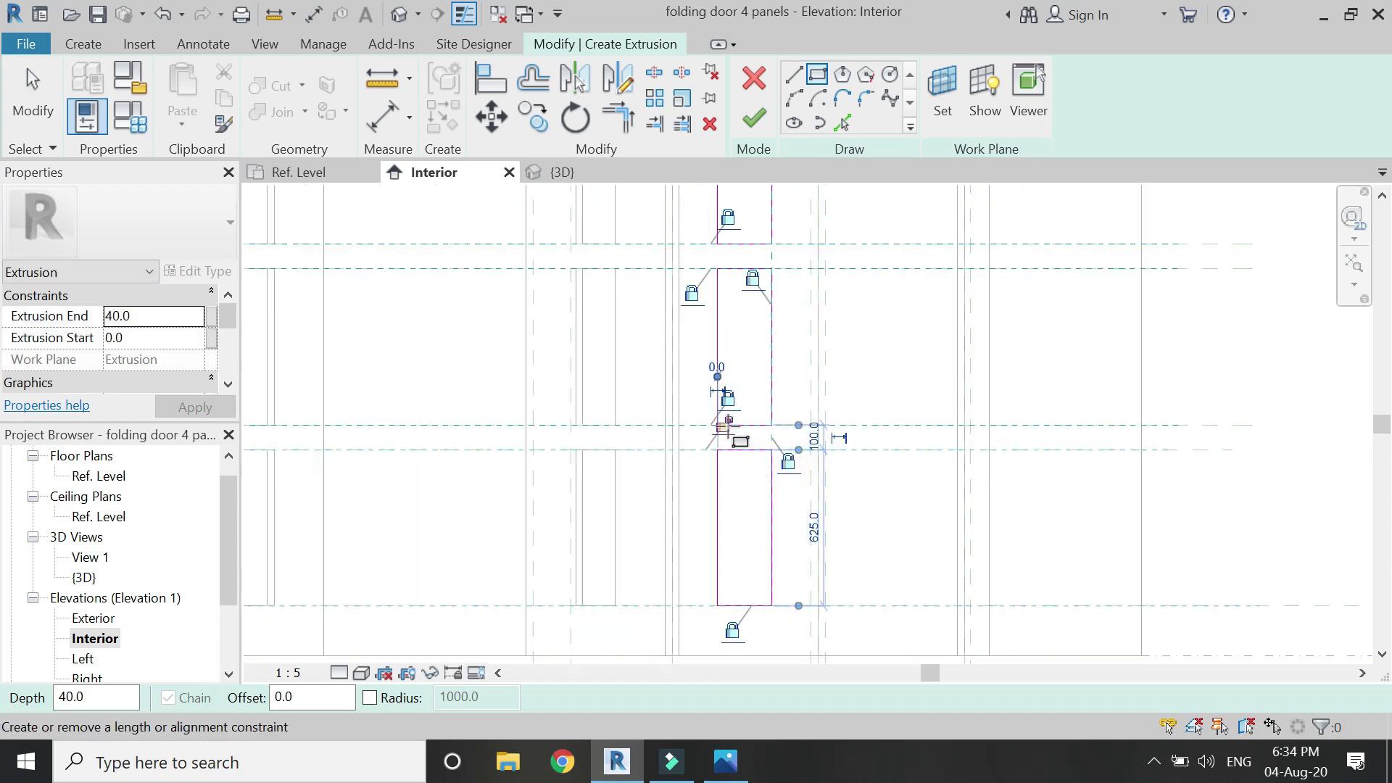
pyautogui.scroll(-2, 724, 405)
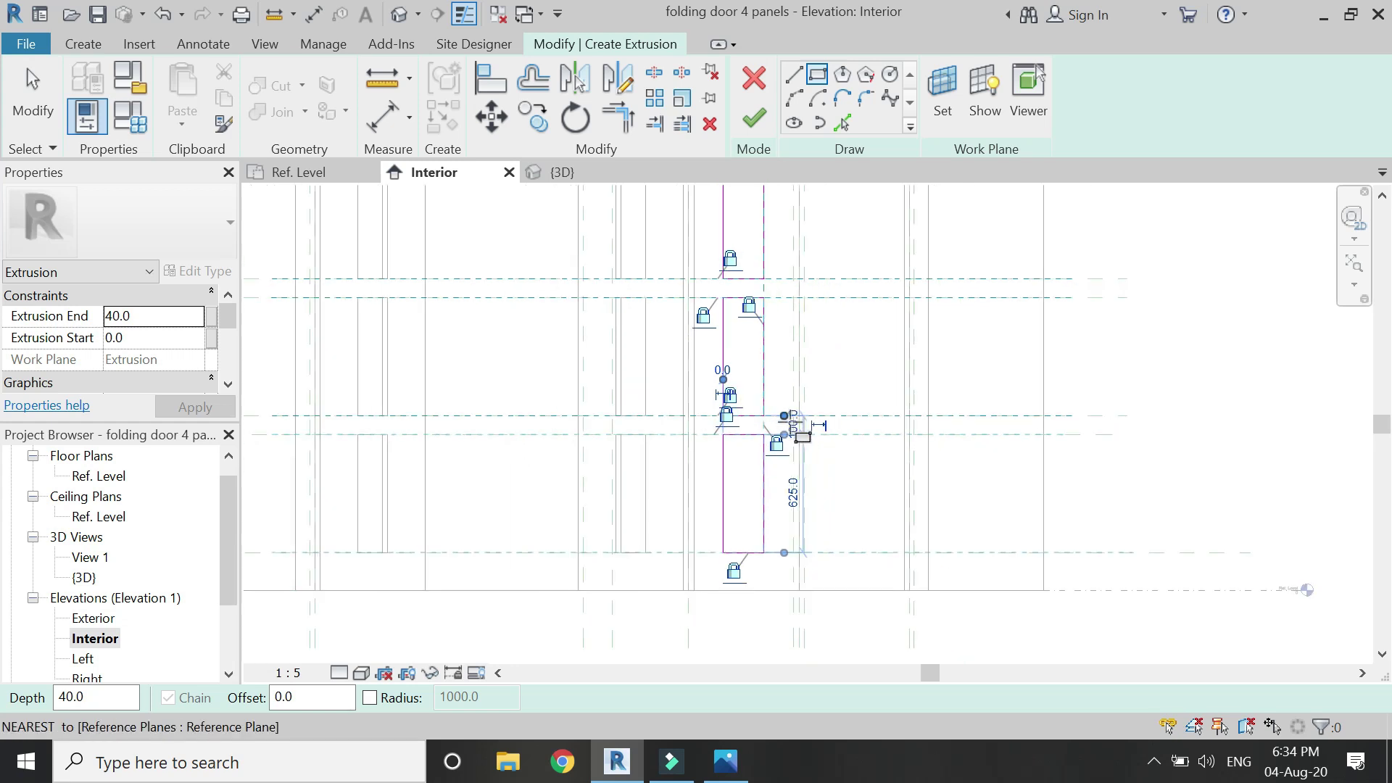
pyautogui.press('Escape')
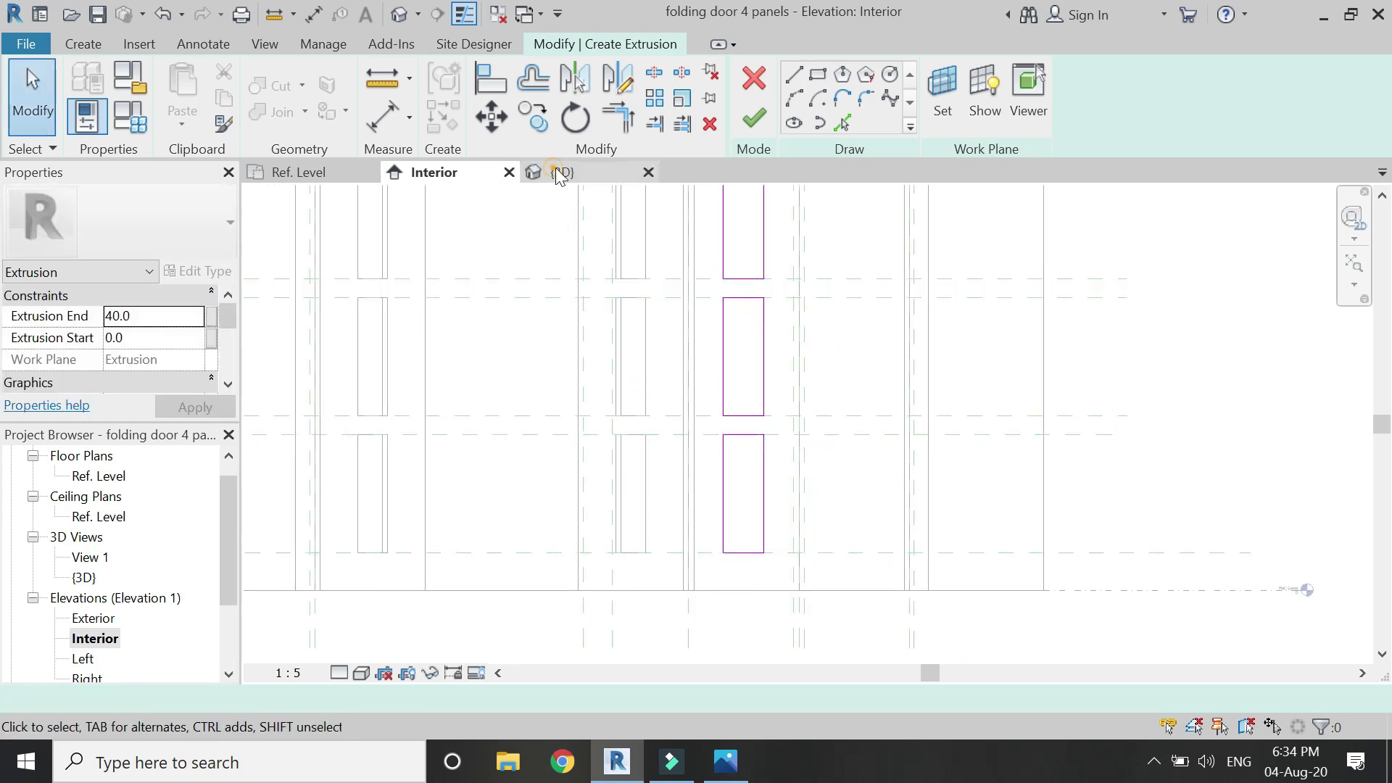
pyautogui.click(562, 171)
pyautogui.click(1357, 320)
# Step: Orbit the door and dimension the upper opening's left and right side gaps
pyautogui.moveTo(1079, 304); pyautogui.dragTo(981, 332)
pyautogui.moveTo(929, 429)
pyautogui.mouseDown()
pyautogui.moveTo(644, 396)
pyautogui.moveTo(768, 427)
pyautogui.mouseUp()
pyautogui.scroll(3, 855, 342)
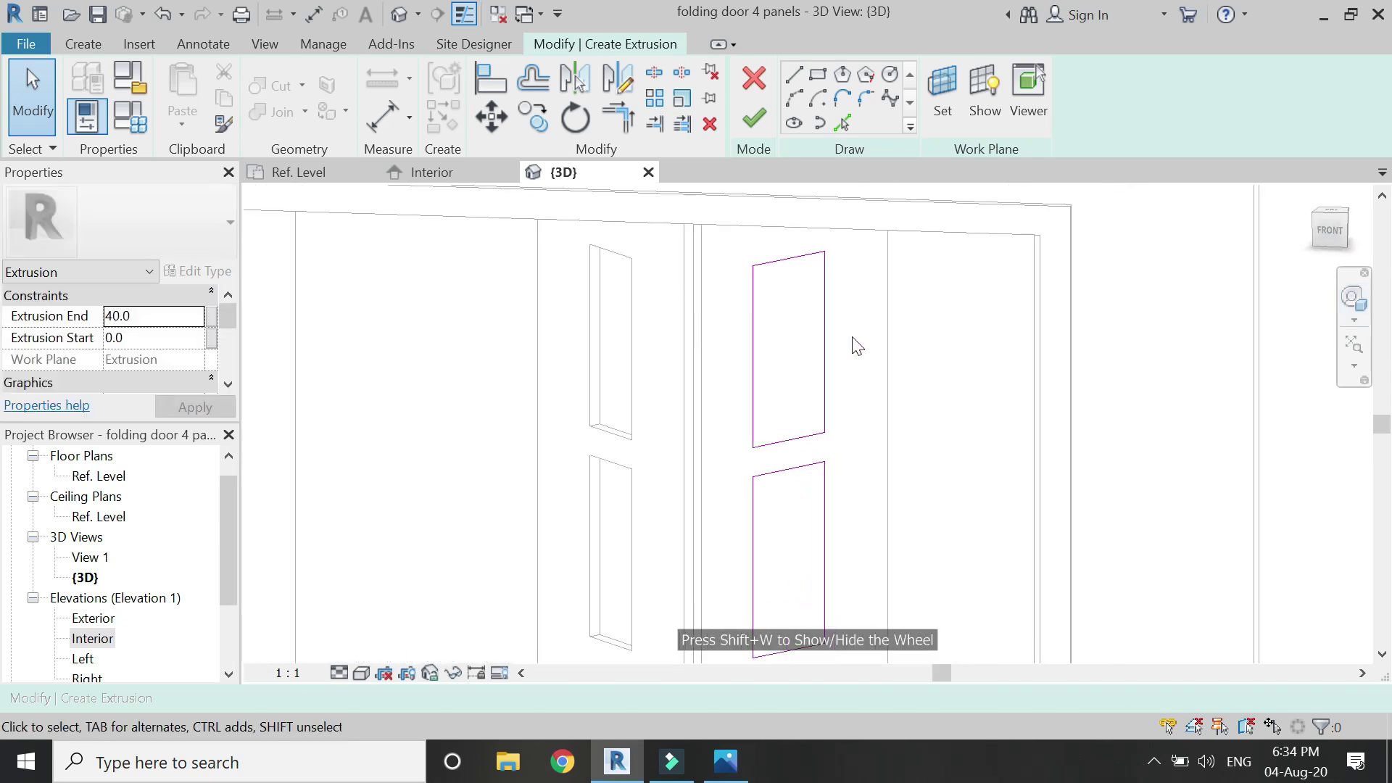
pyautogui.click(395, 120)
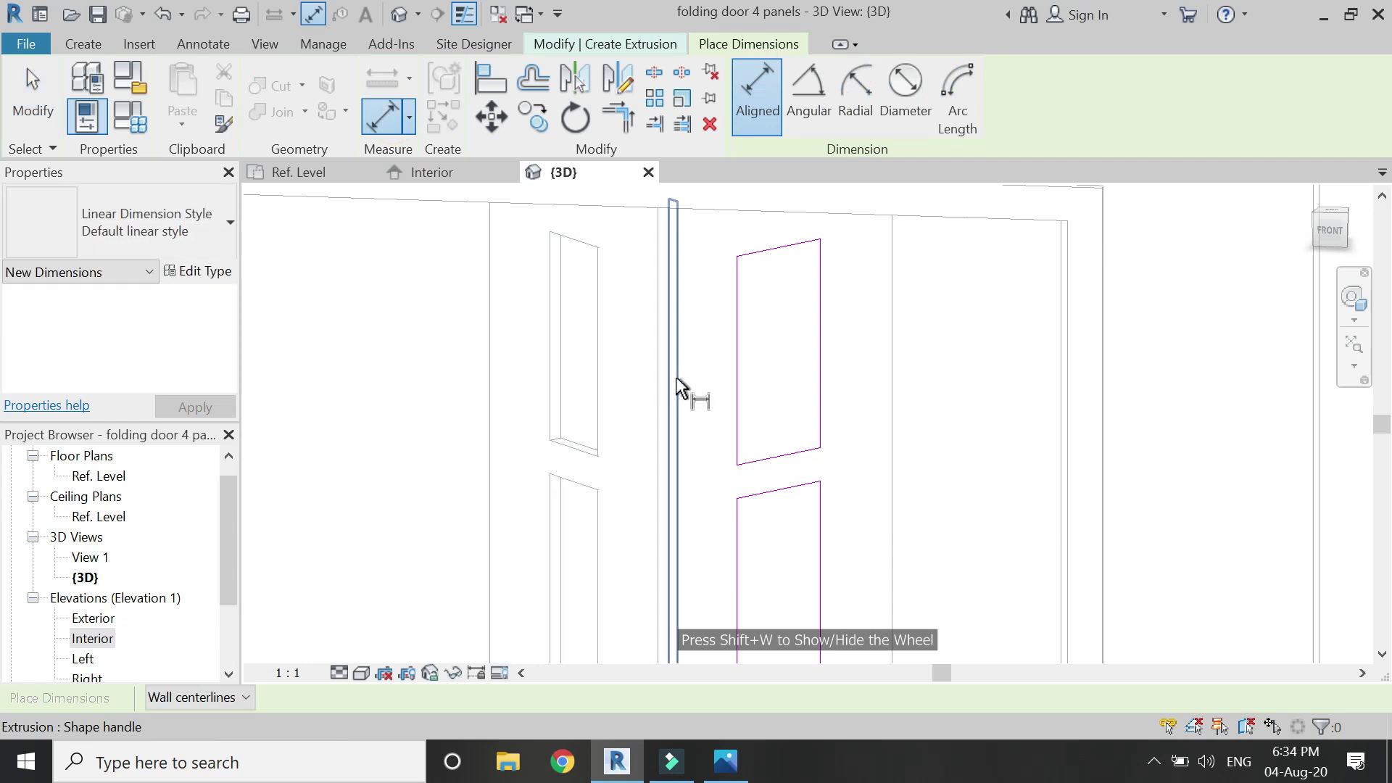
pyautogui.click(675, 377)
pyautogui.click(737, 380)
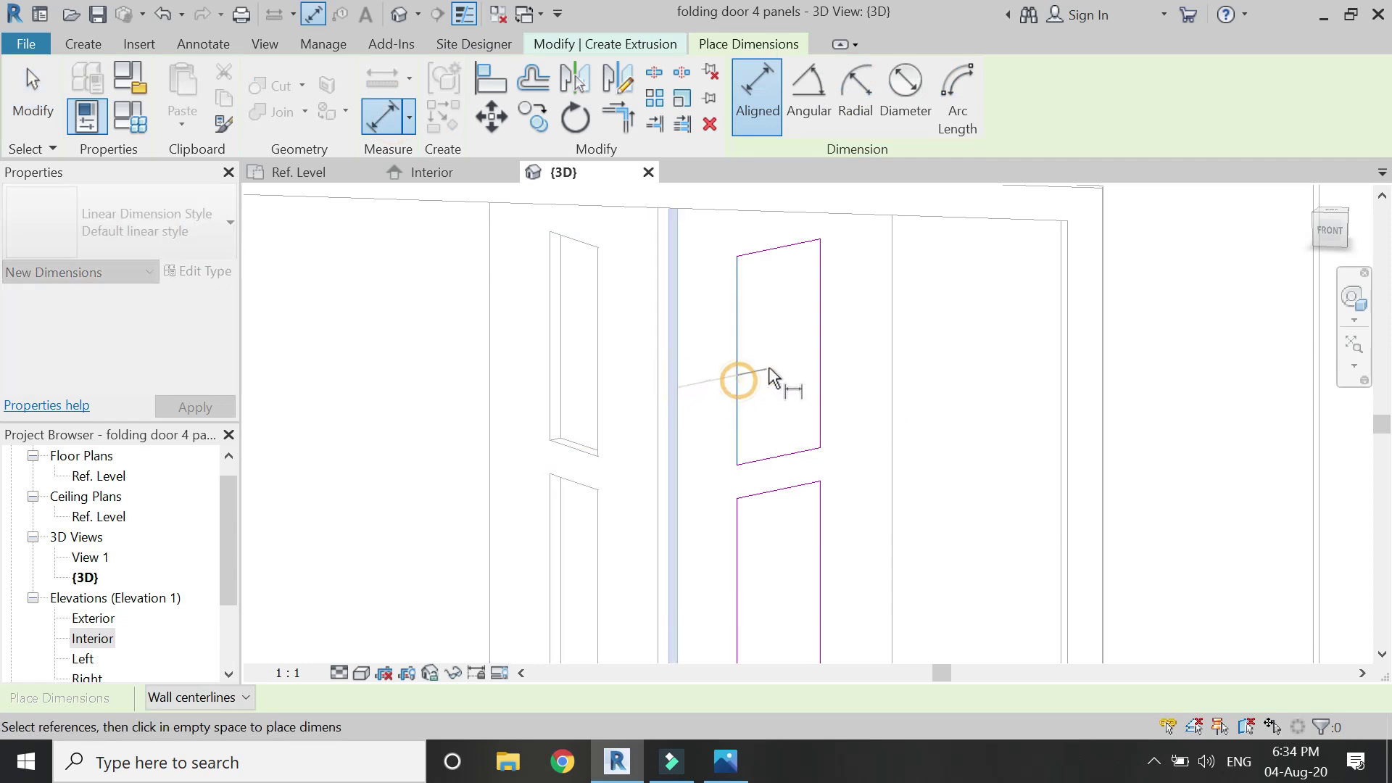
pyautogui.click(773, 364)
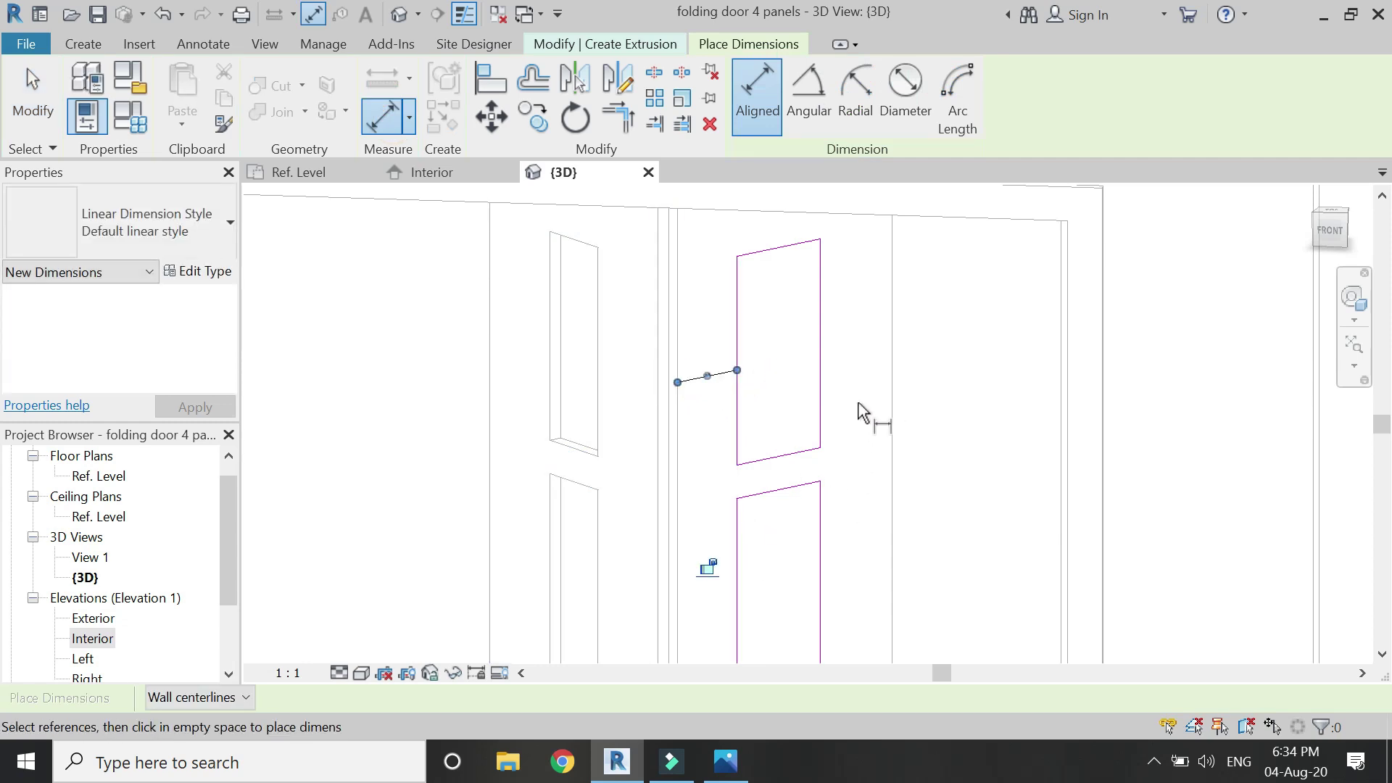
pyautogui.click(890, 339)
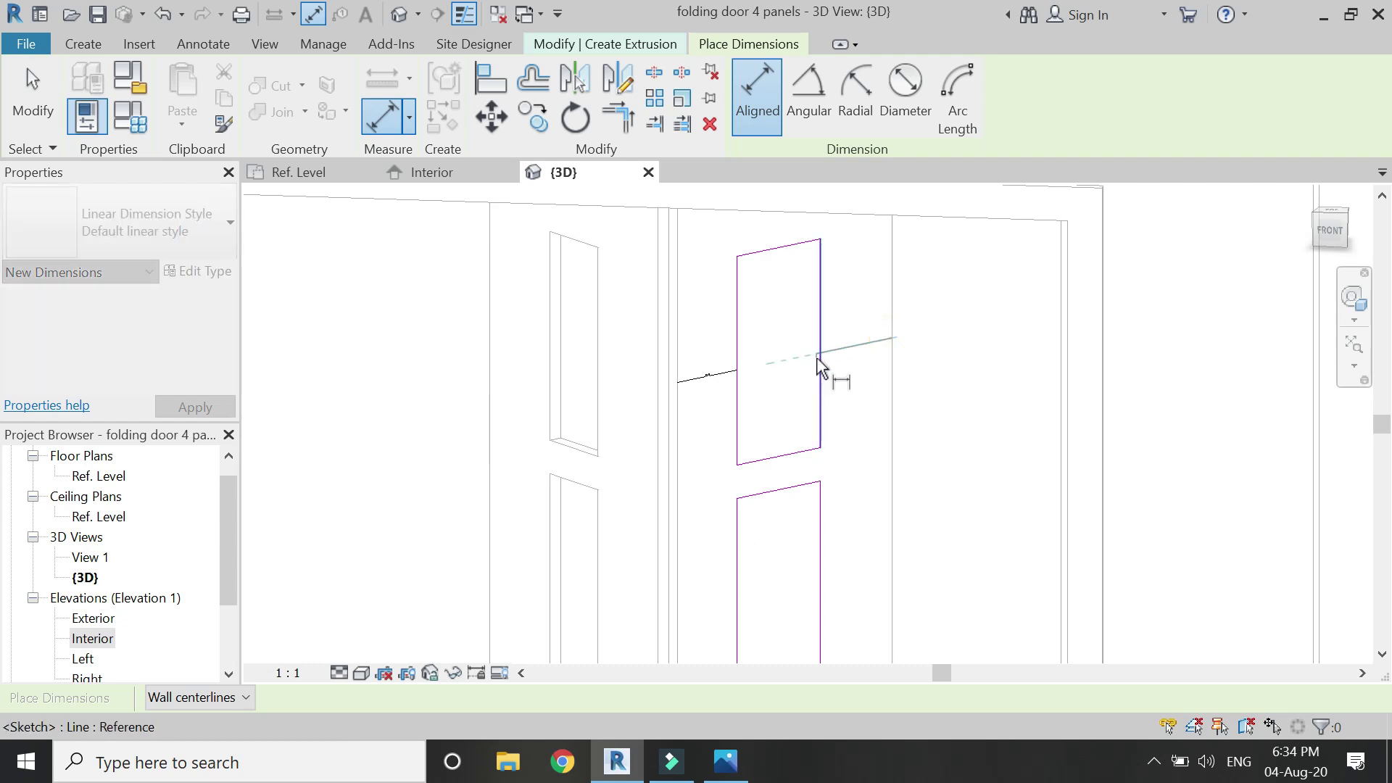
pyautogui.click(823, 355)
pyautogui.press('Escape')
# Step: Label the upper side-gap dimensions with side width, replacing a mistaken width of panel label
pyautogui.click(838, 348)
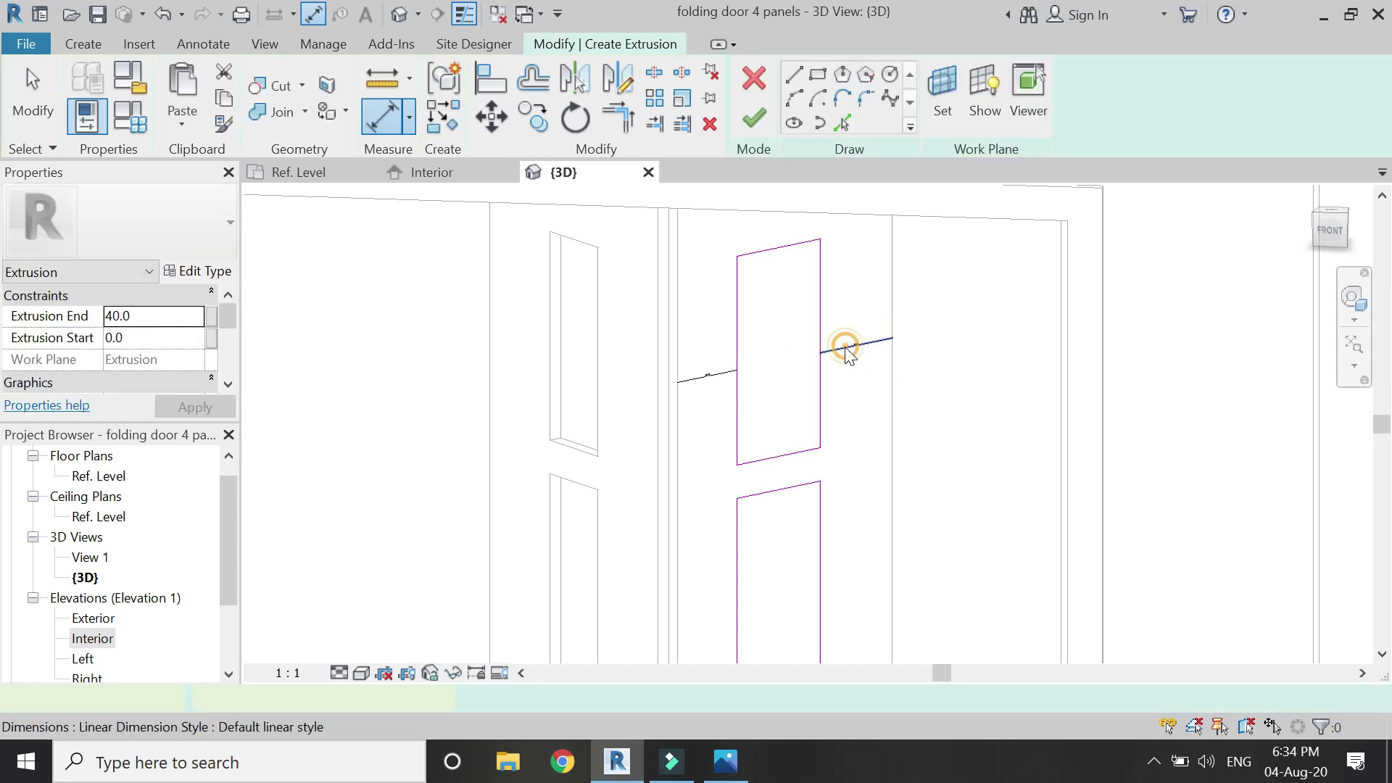
pyautogui.click(711, 378)
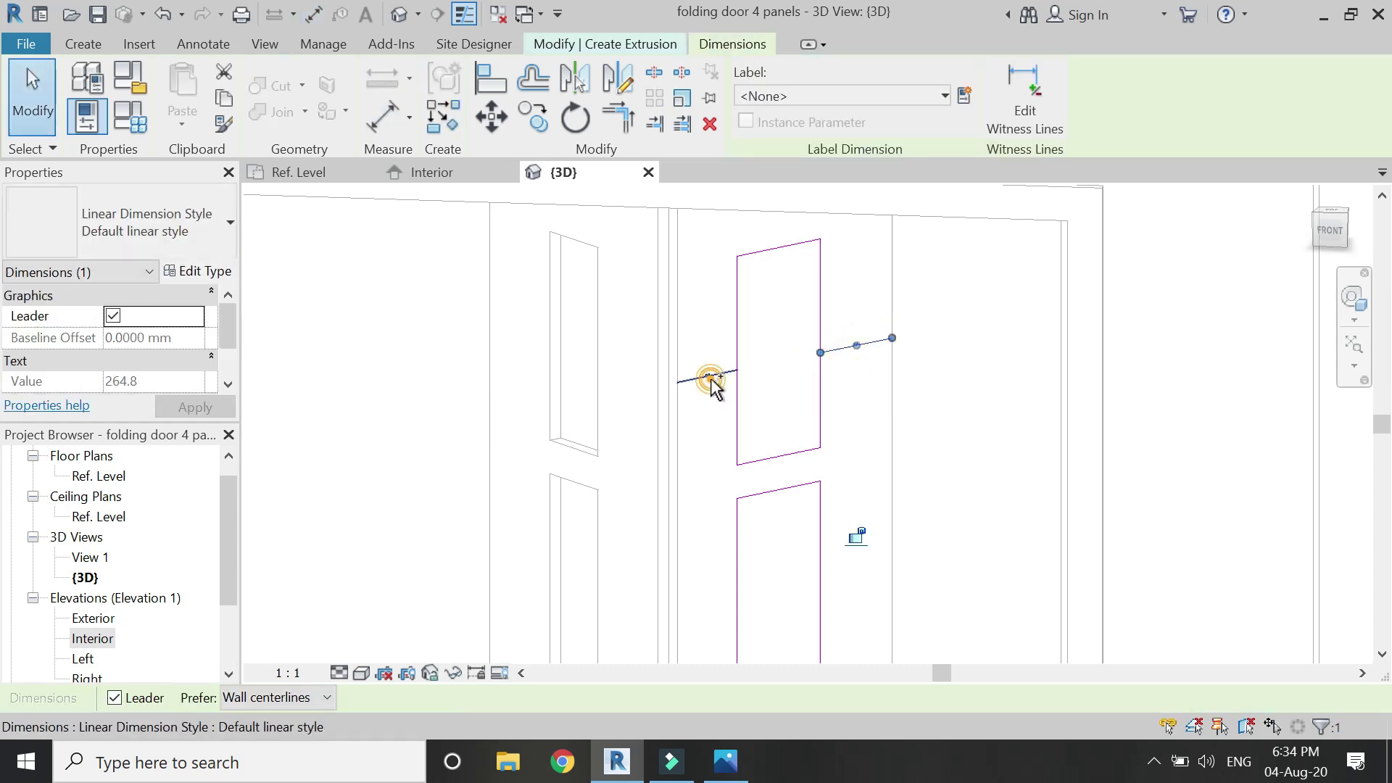
pyautogui.click(906, 96)
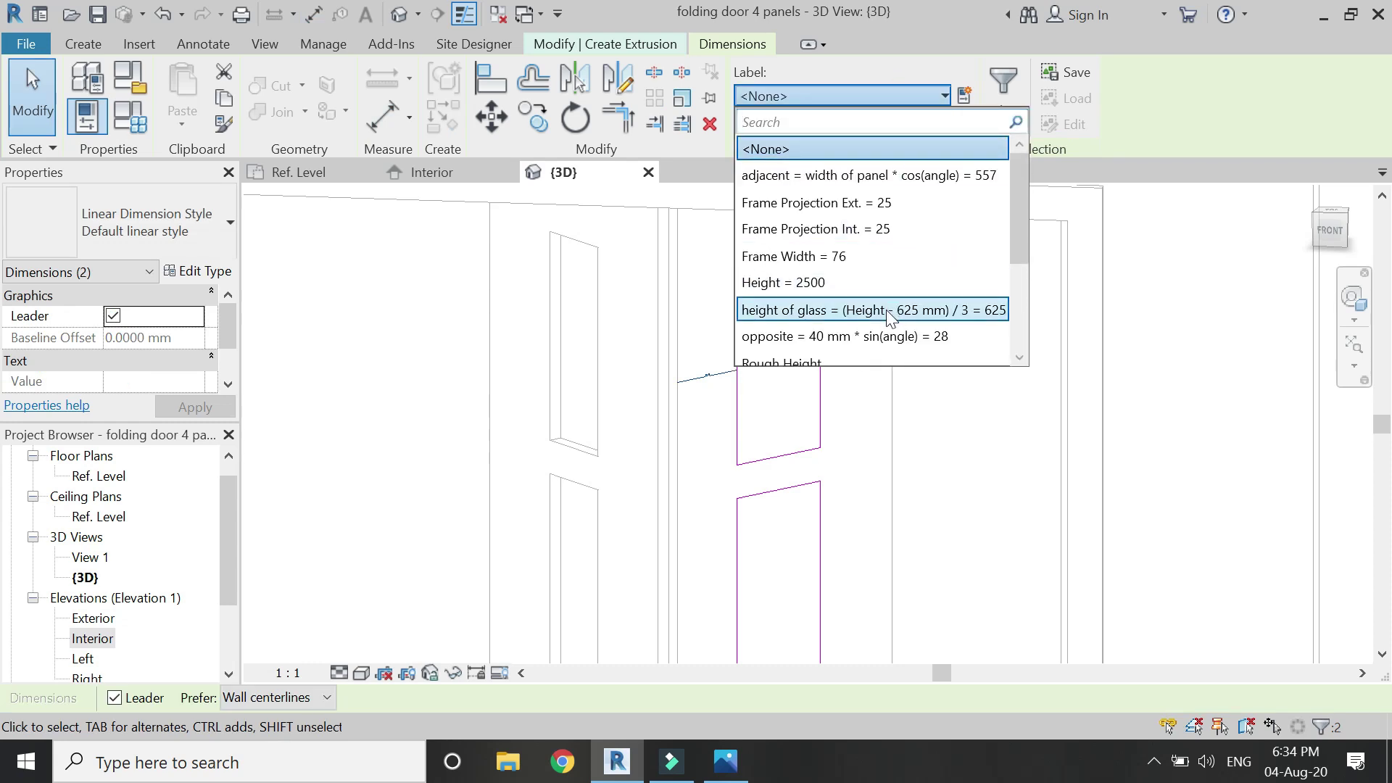
pyautogui.scroll(-2, 893, 311)
pyautogui.click(887, 336)
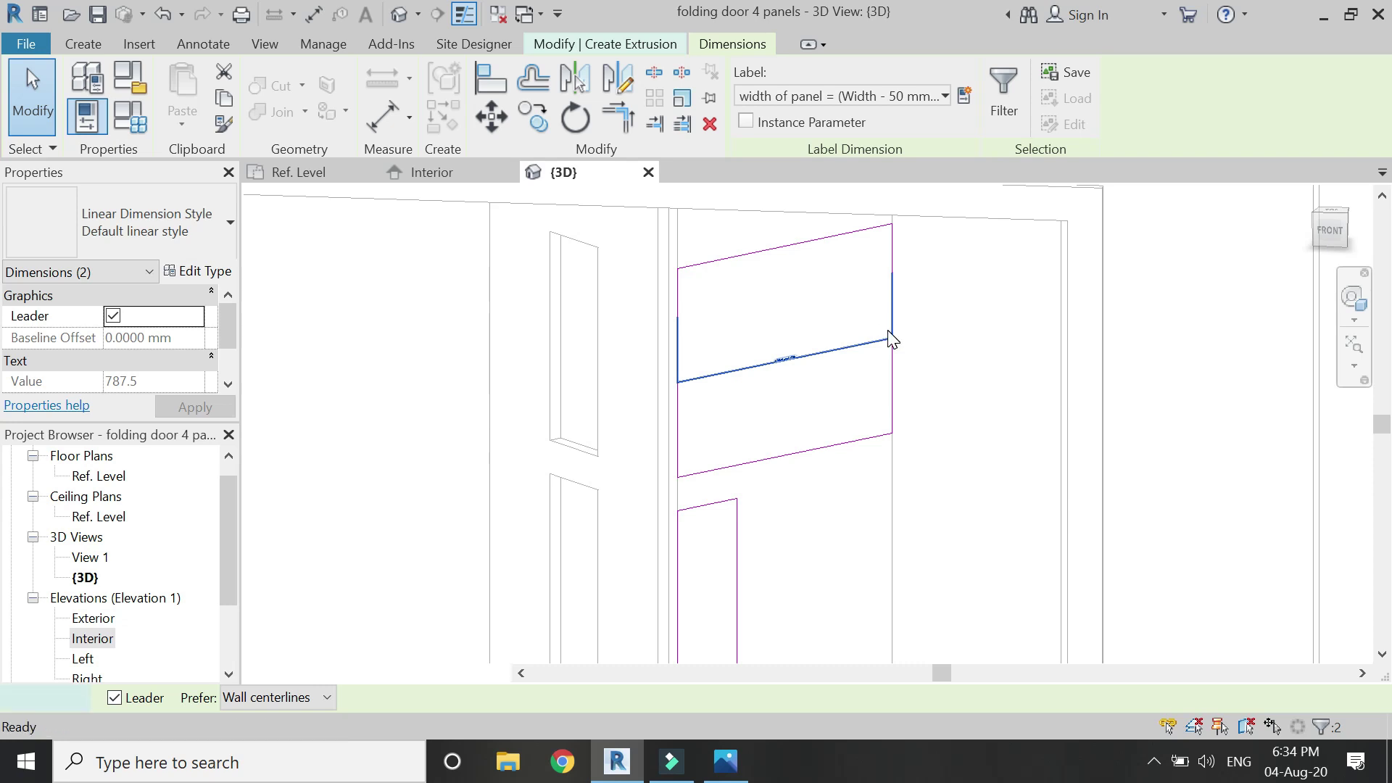
pyautogui.press('Escape')
pyautogui.click(710, 380)
pyautogui.keyDown('ctrl'); pyautogui.click(710, 379); pyautogui.keyUp('ctrl')
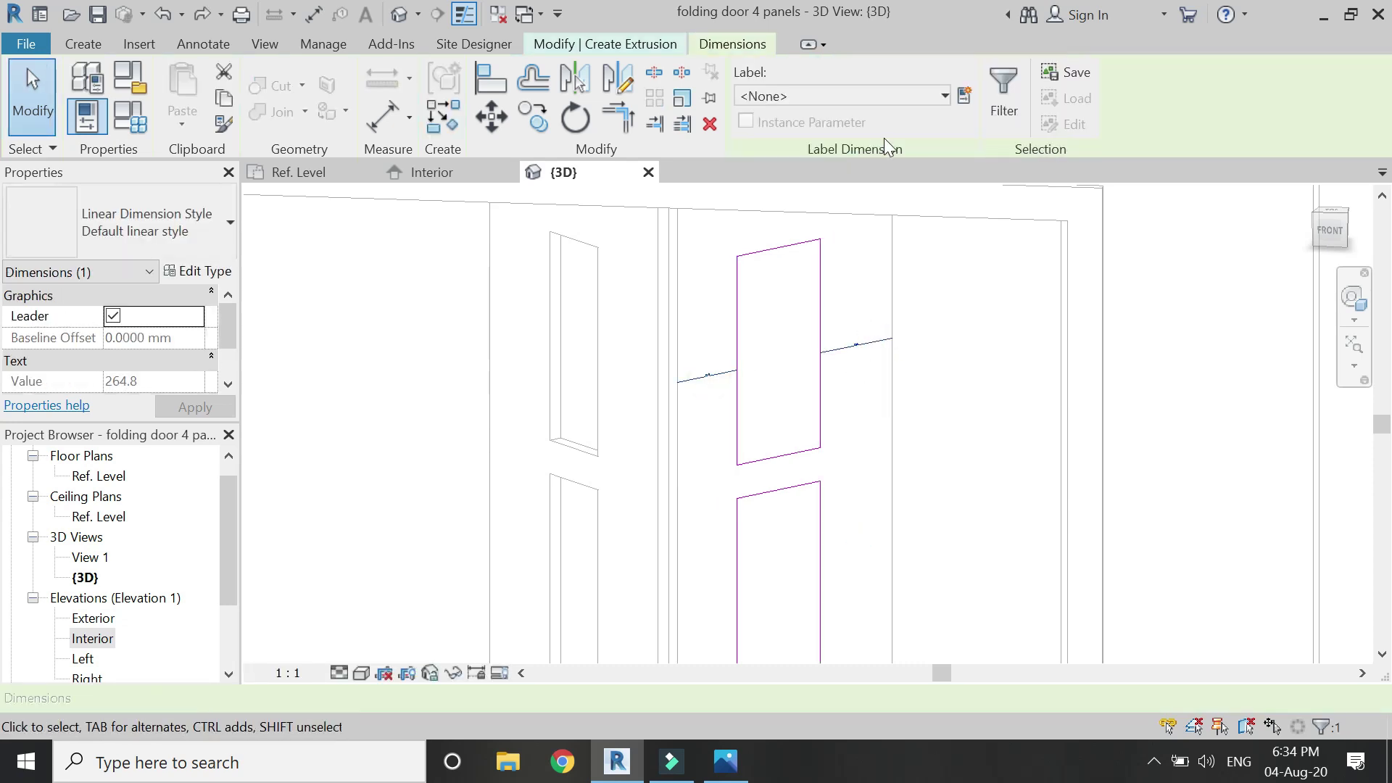
pyautogui.click(877, 95)
pyautogui.scroll(-1, 903, 257)
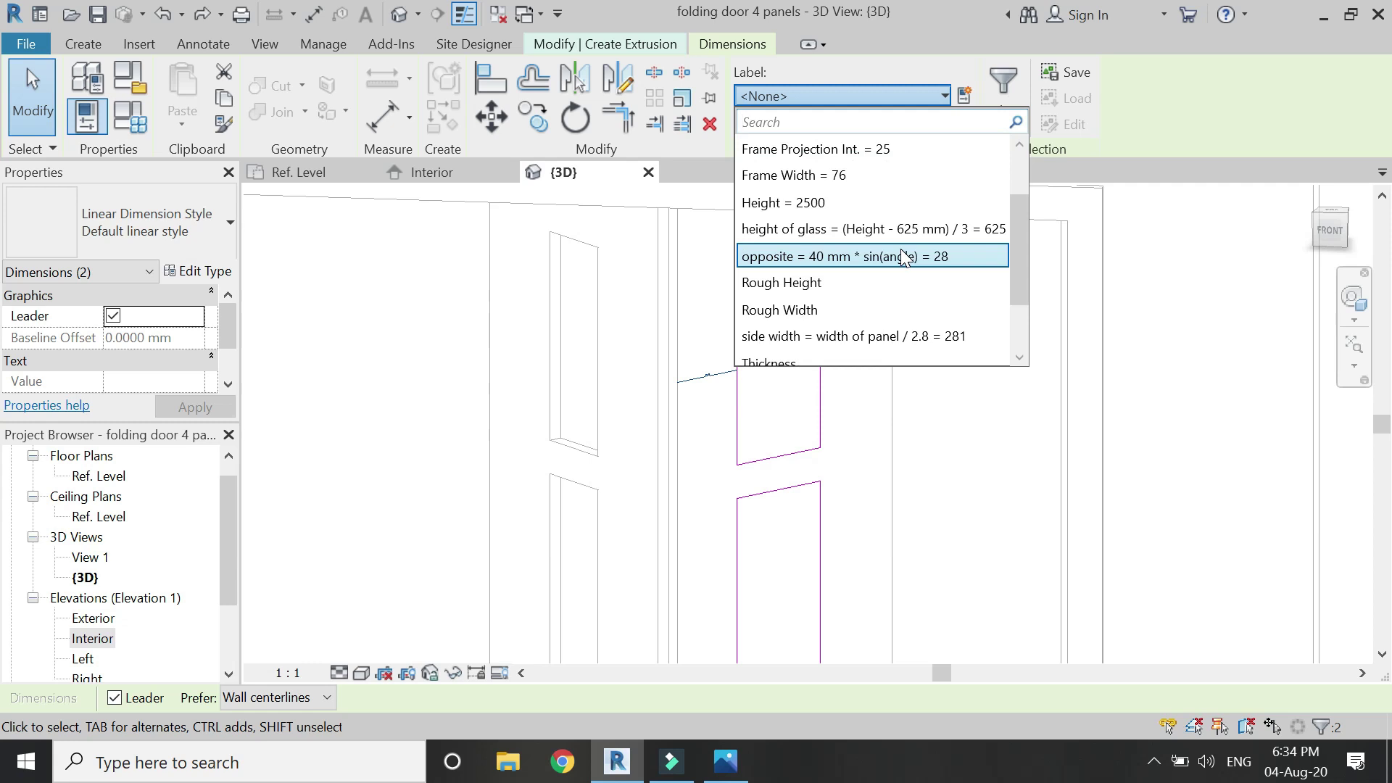
pyautogui.click(903, 336)
# Step: Dimension the side gaps of the lower glass openings
pyautogui.click(383, 116)
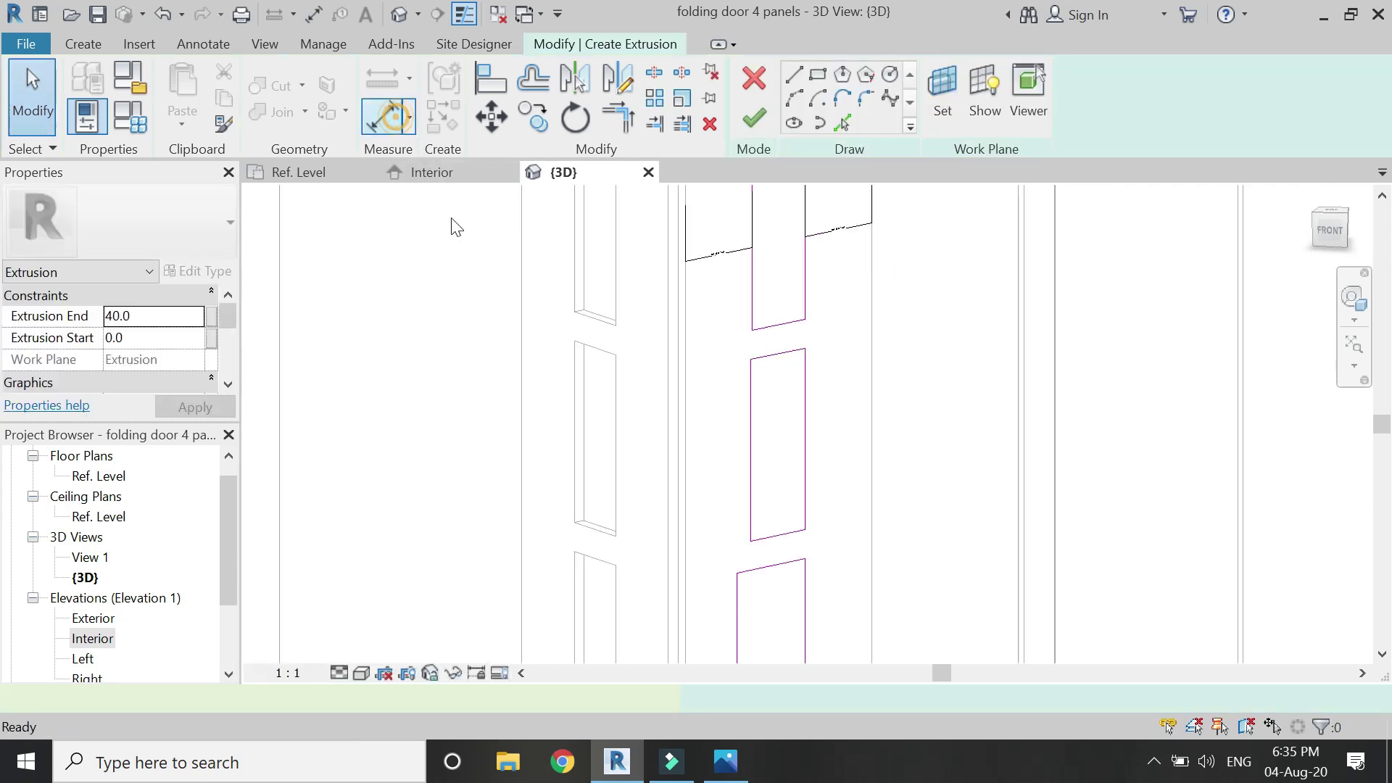
pyautogui.click(871, 396)
pyautogui.click(803, 407)
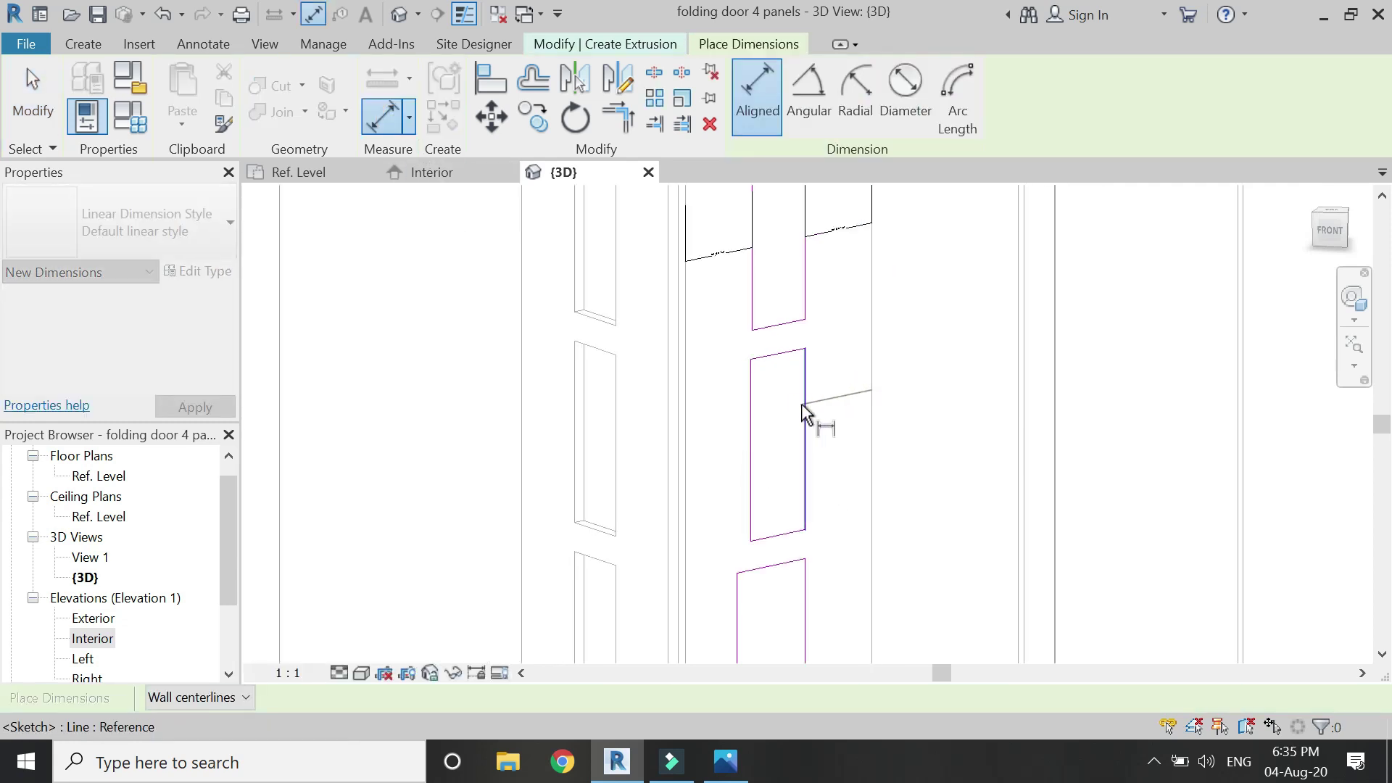
pyautogui.click(747, 444)
pyautogui.click(689, 445)
pyautogui.click(710, 439)
pyautogui.scroll(-3, 710, 435)
pyautogui.scroll(3, 848, 536)
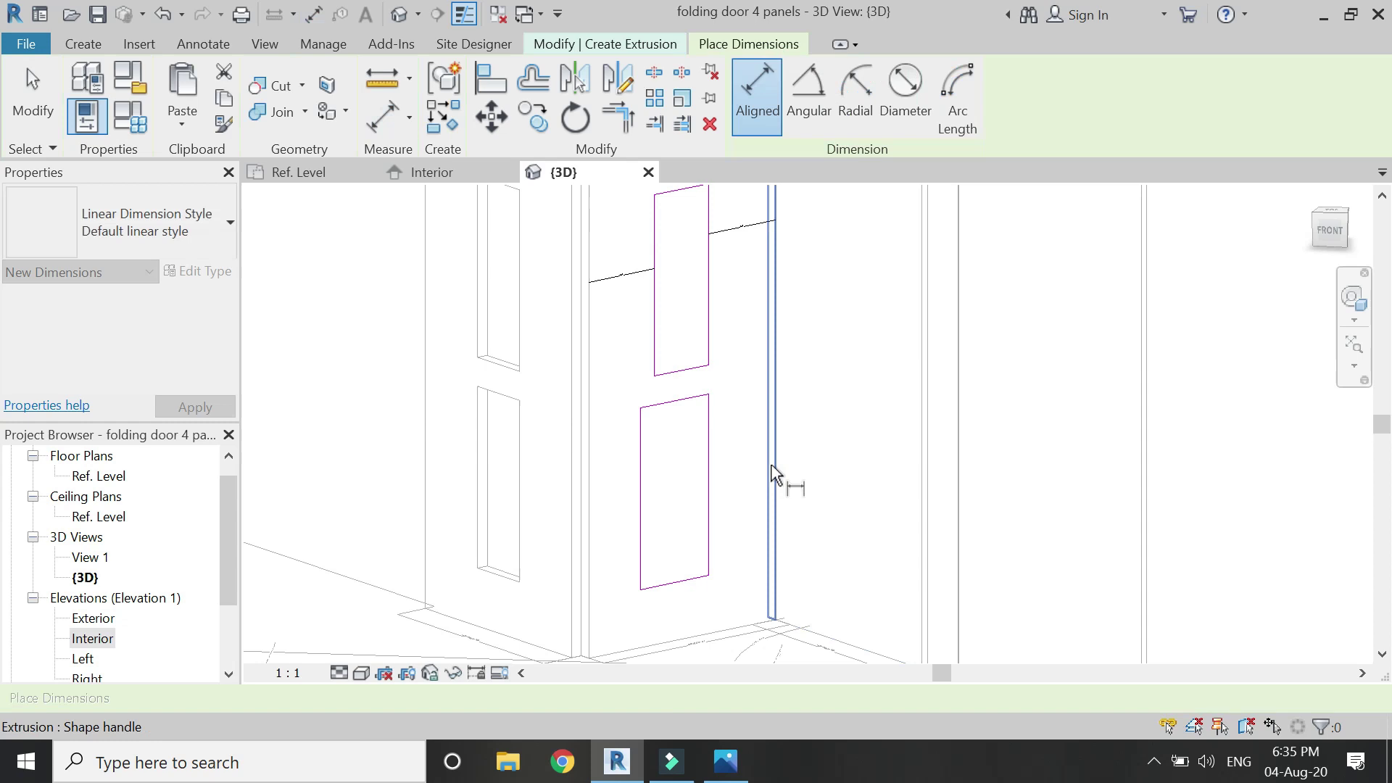
pyautogui.click(704, 469)
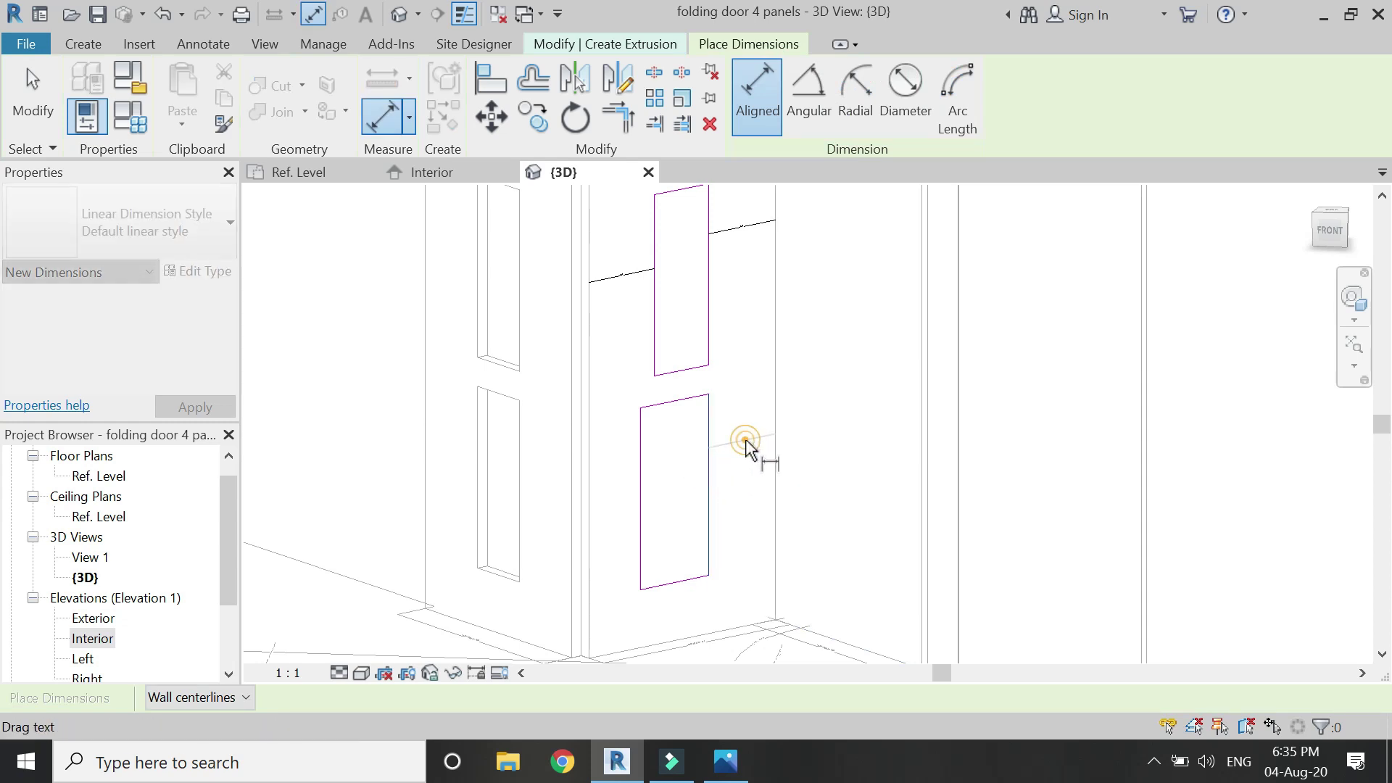
pyautogui.click(746, 444)
pyautogui.press('Escape')
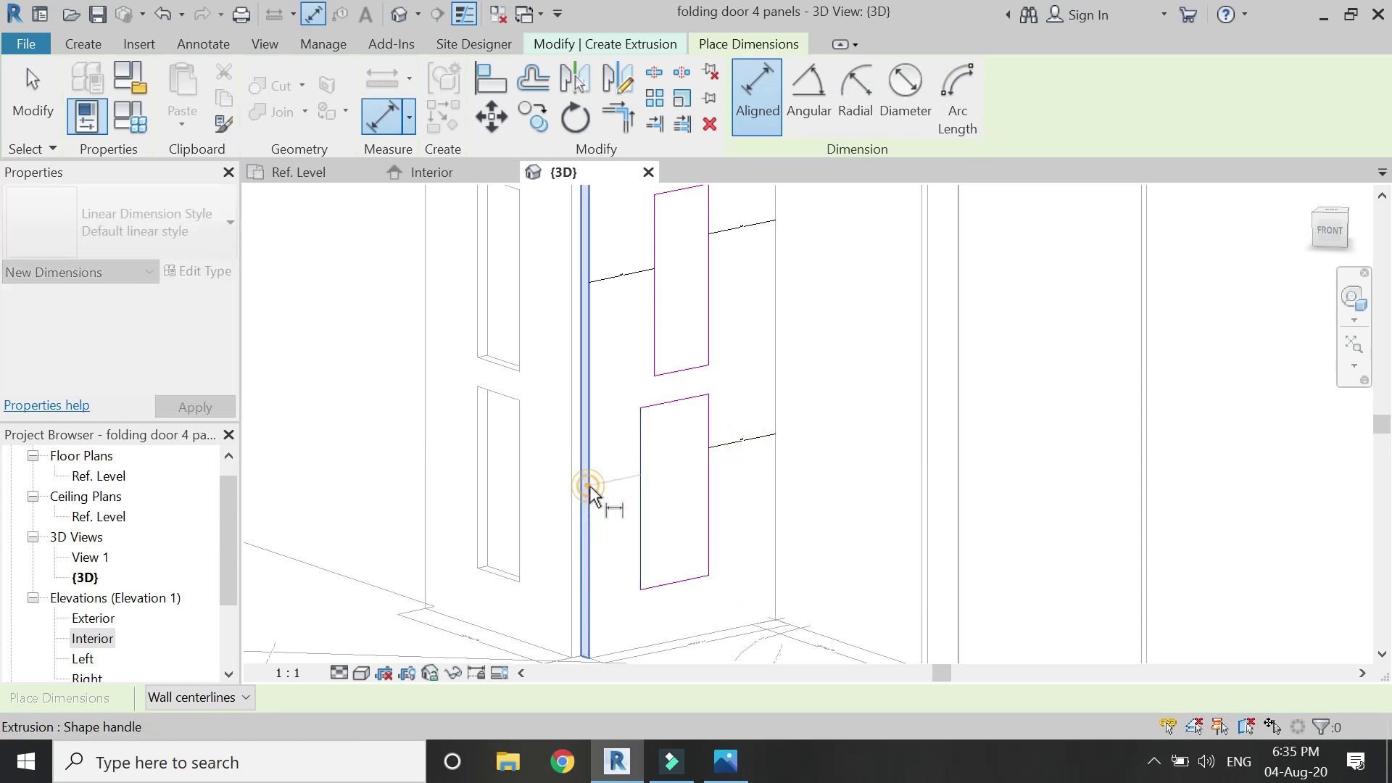
pyautogui.press('Escape')
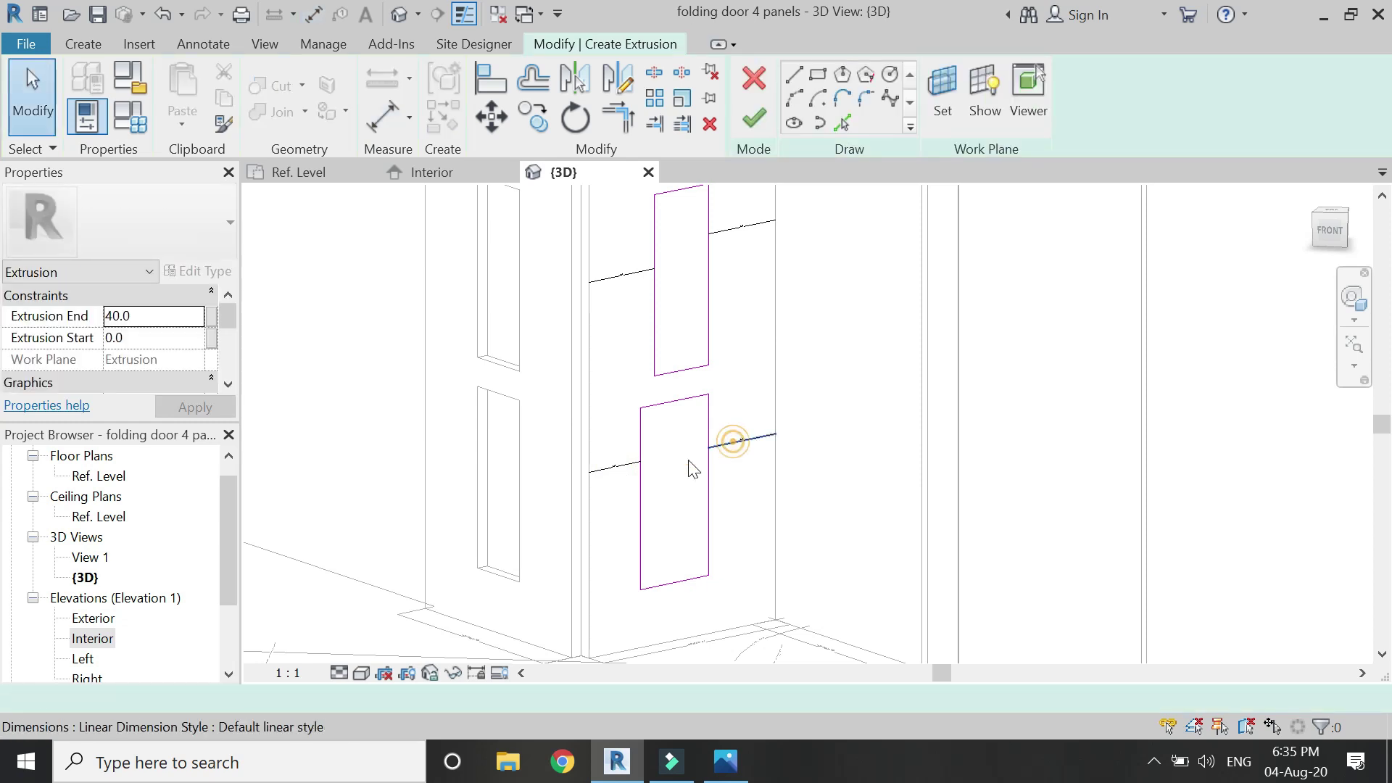
# Step: Label the remaining side-gap dimensions with side width (281.3)
pyautogui.click(734, 441)
pyautogui.keyDown('ctrl'); pyautogui.click(637, 273); pyautogui.keyUp('ctrl')
pyautogui.keyDown('ctrl'); pyautogui.click(754, 227); pyautogui.keyUp('ctrl')
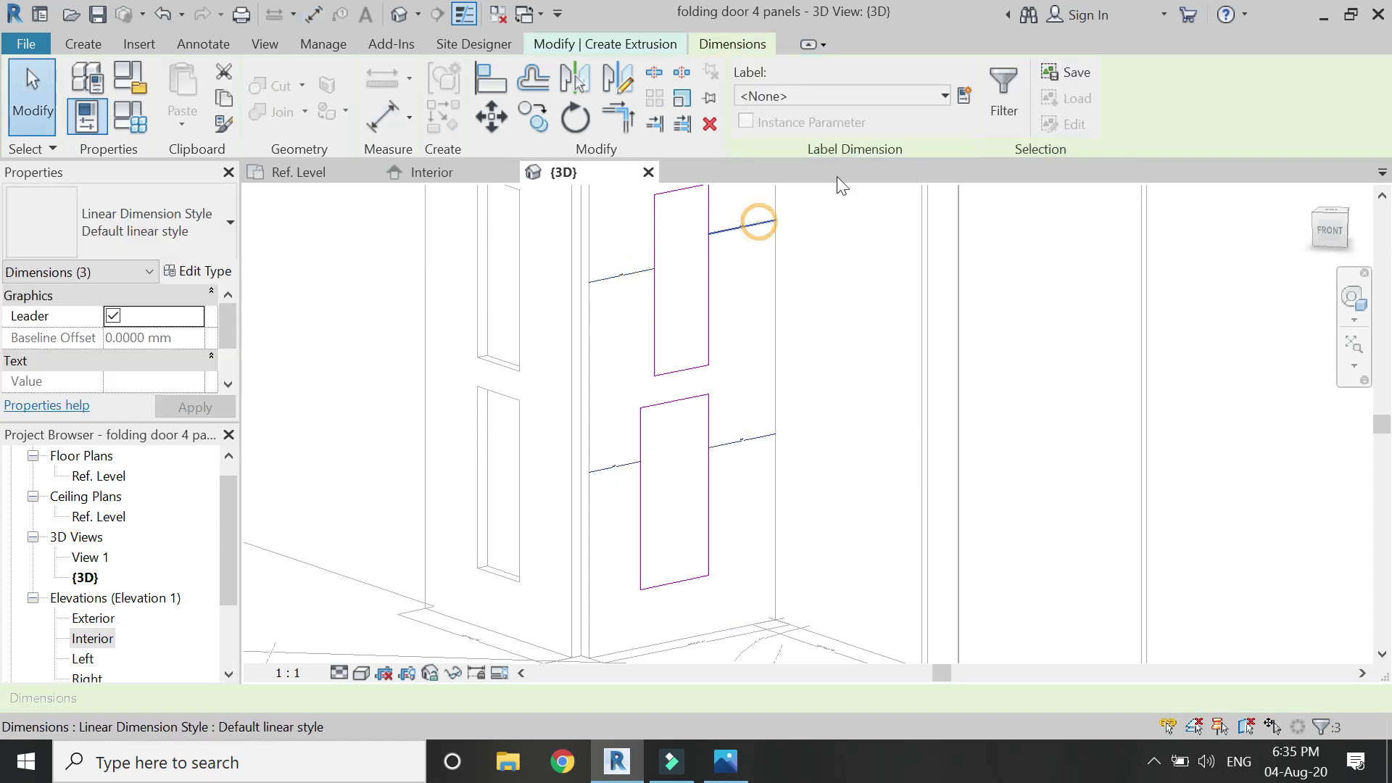
pyautogui.click(916, 97)
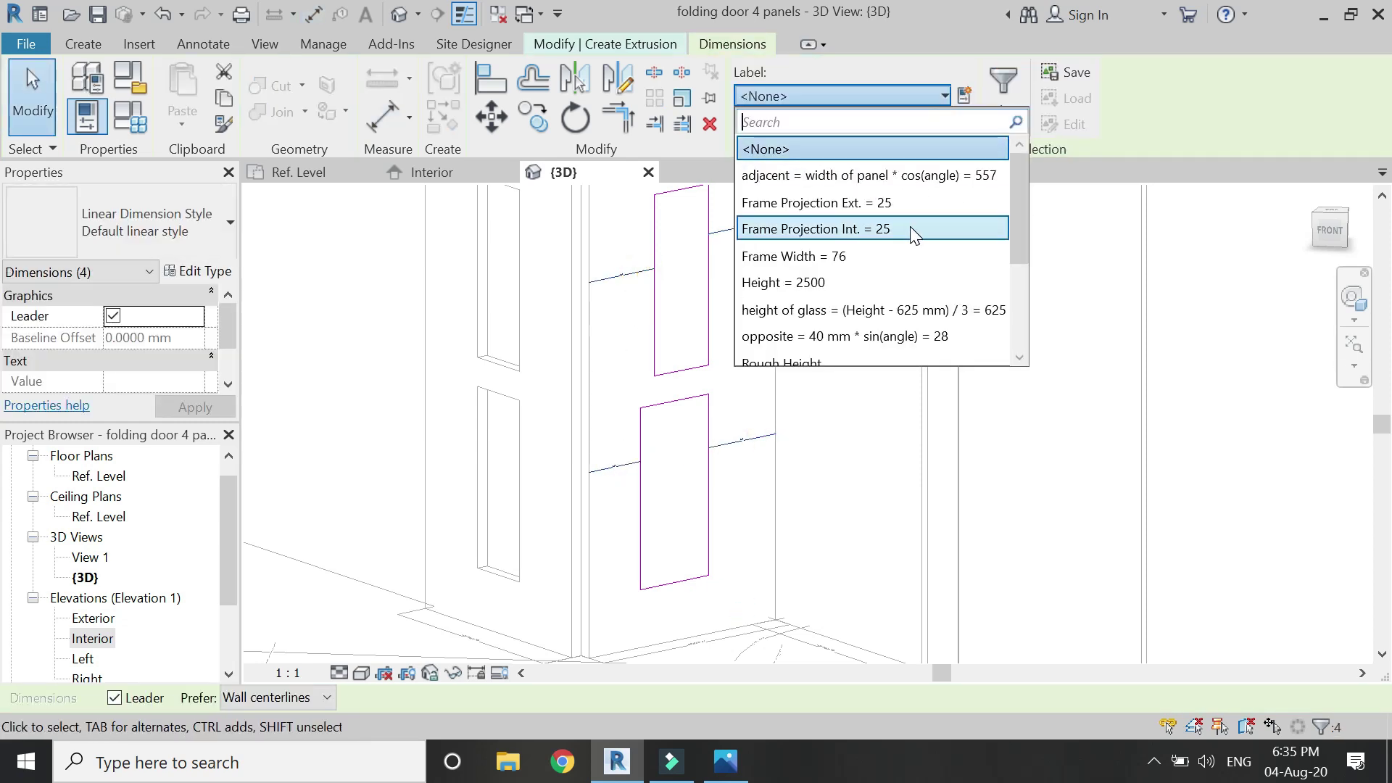
pyautogui.scroll(-1, 913, 234)
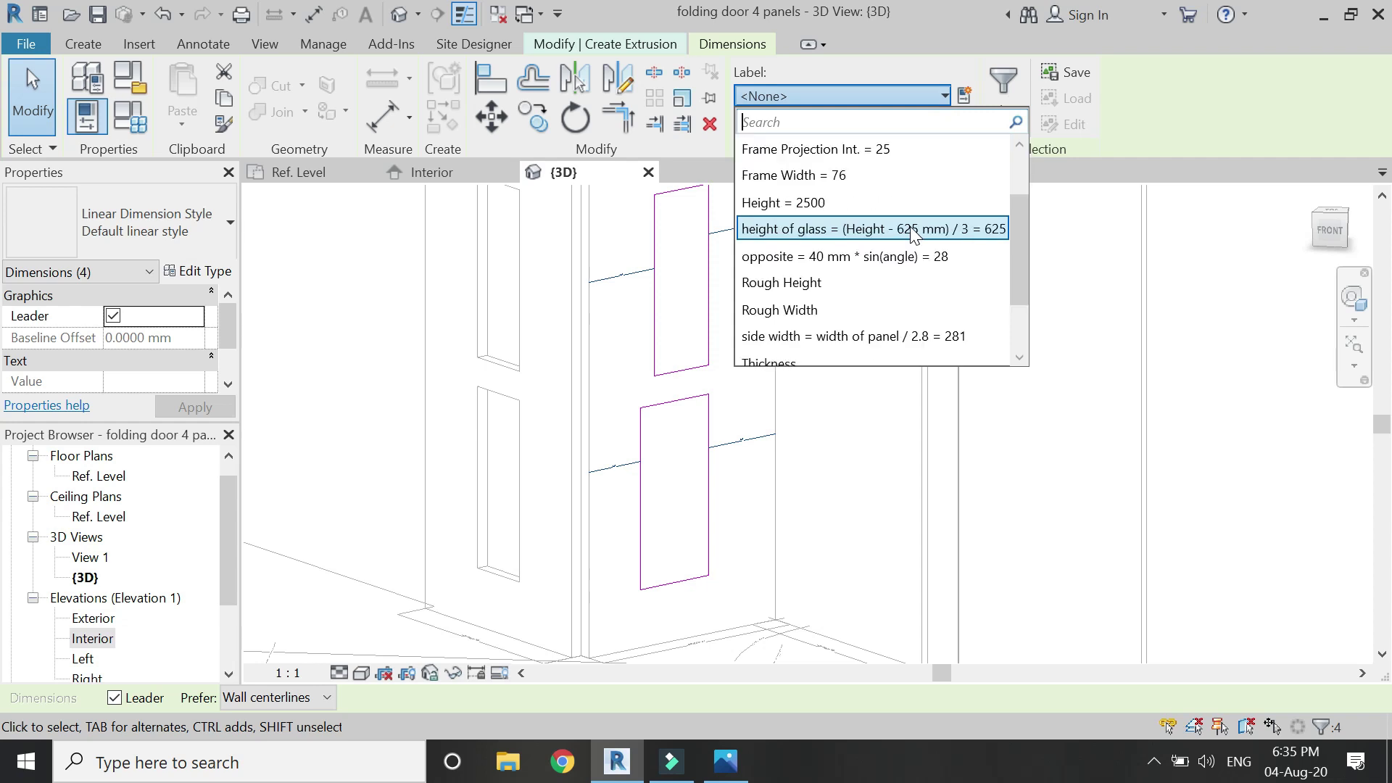
pyautogui.click(915, 336)
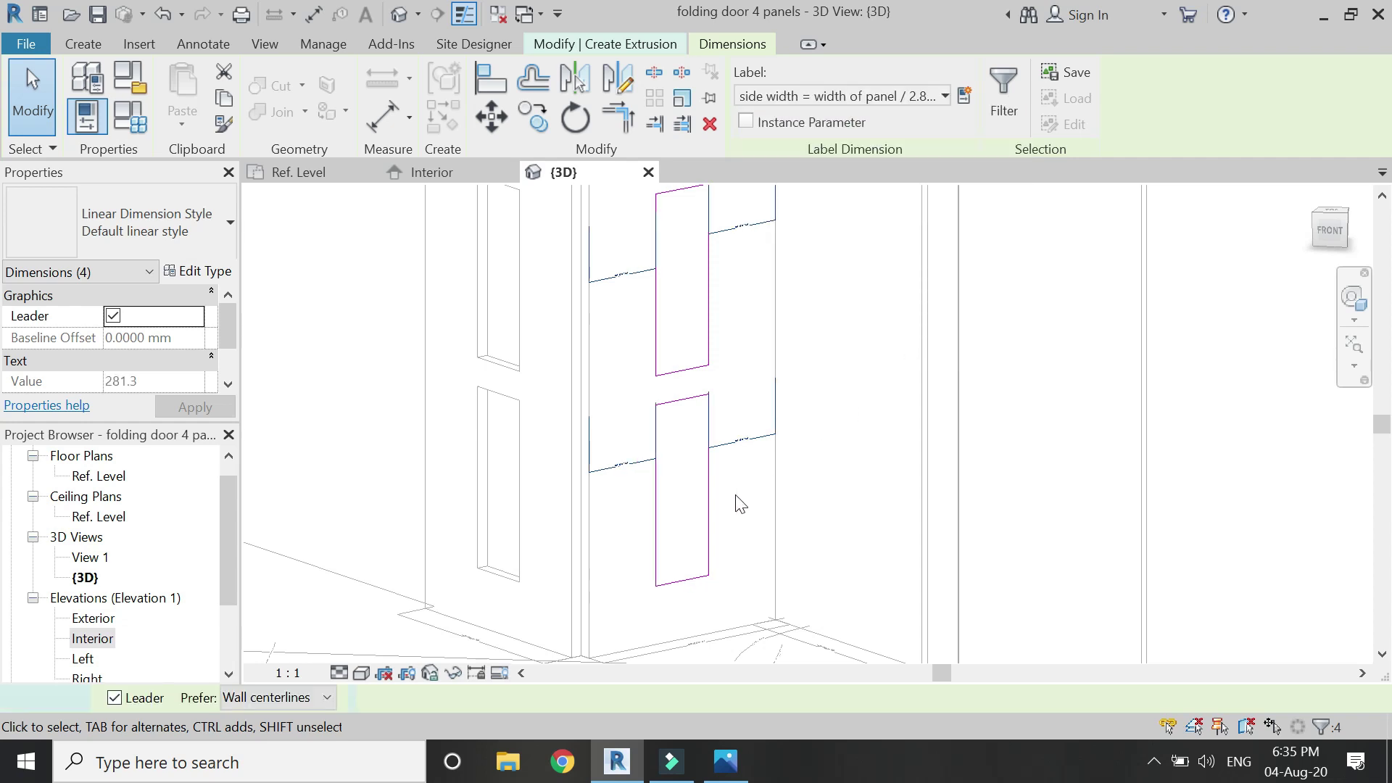
pyautogui.click(743, 511)
pyautogui.scroll(-5, 754, 540)
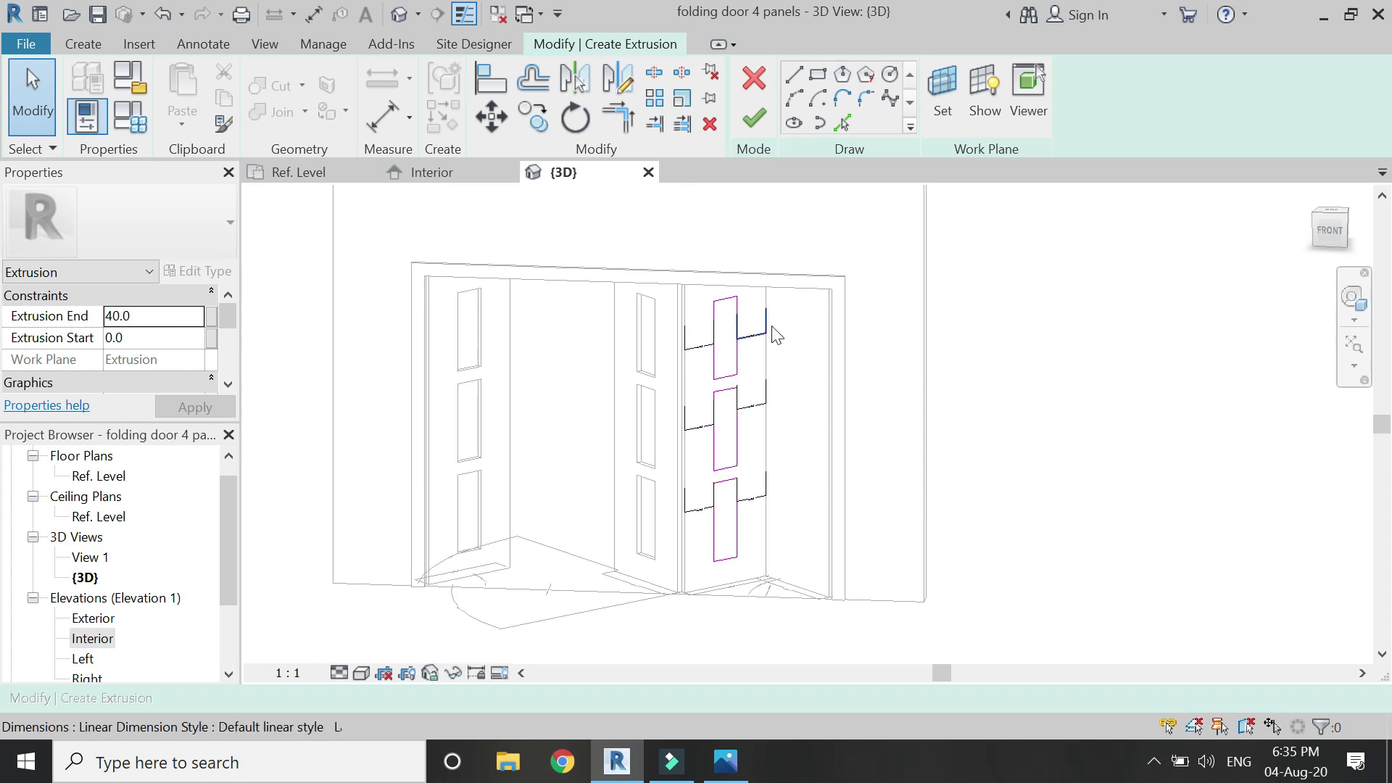
# Step: Finish the three-rectangle extrusion and change it from Solid to Void
pyautogui.click(754, 117)
pyautogui.press('Escape')
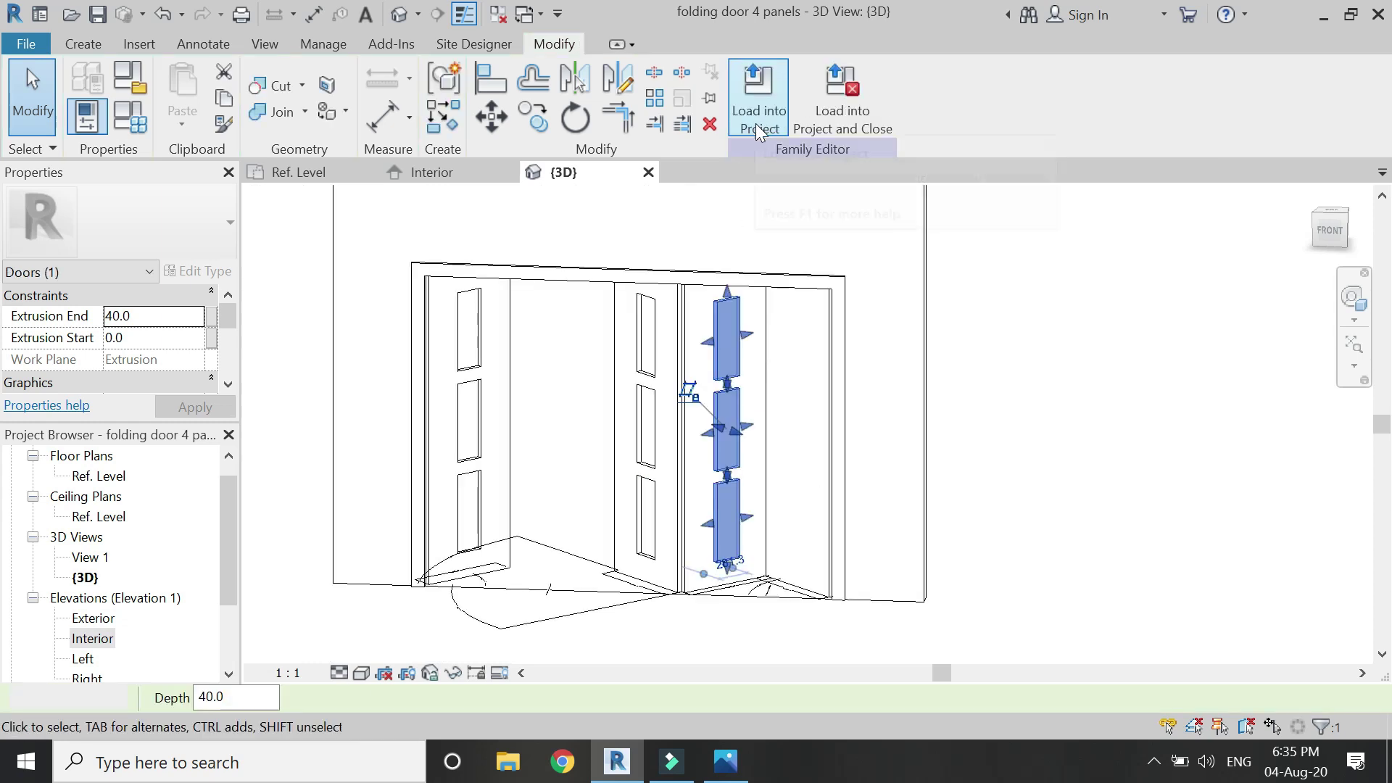
pyautogui.click(730, 309)
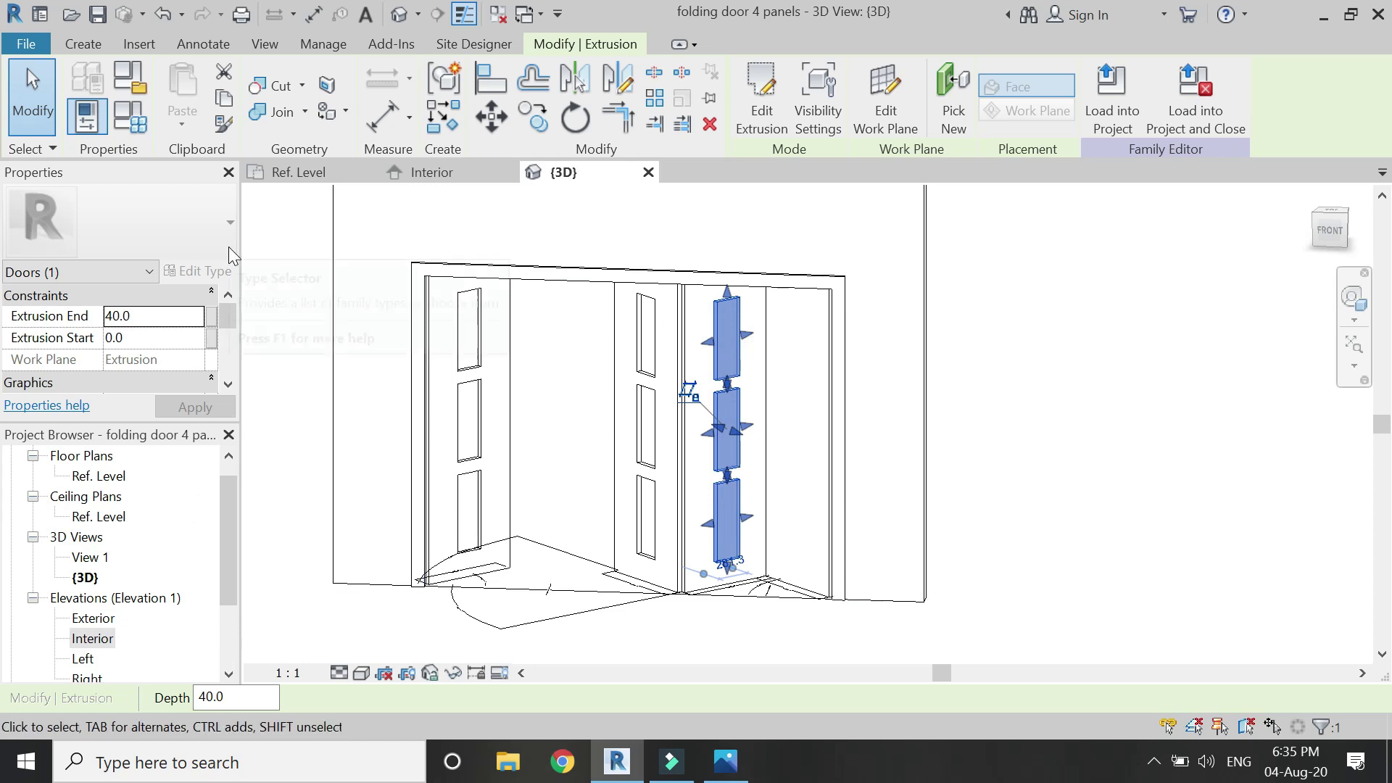
pyautogui.scroll(-3, 174, 359)
pyautogui.scroll(-3, 174, 359)
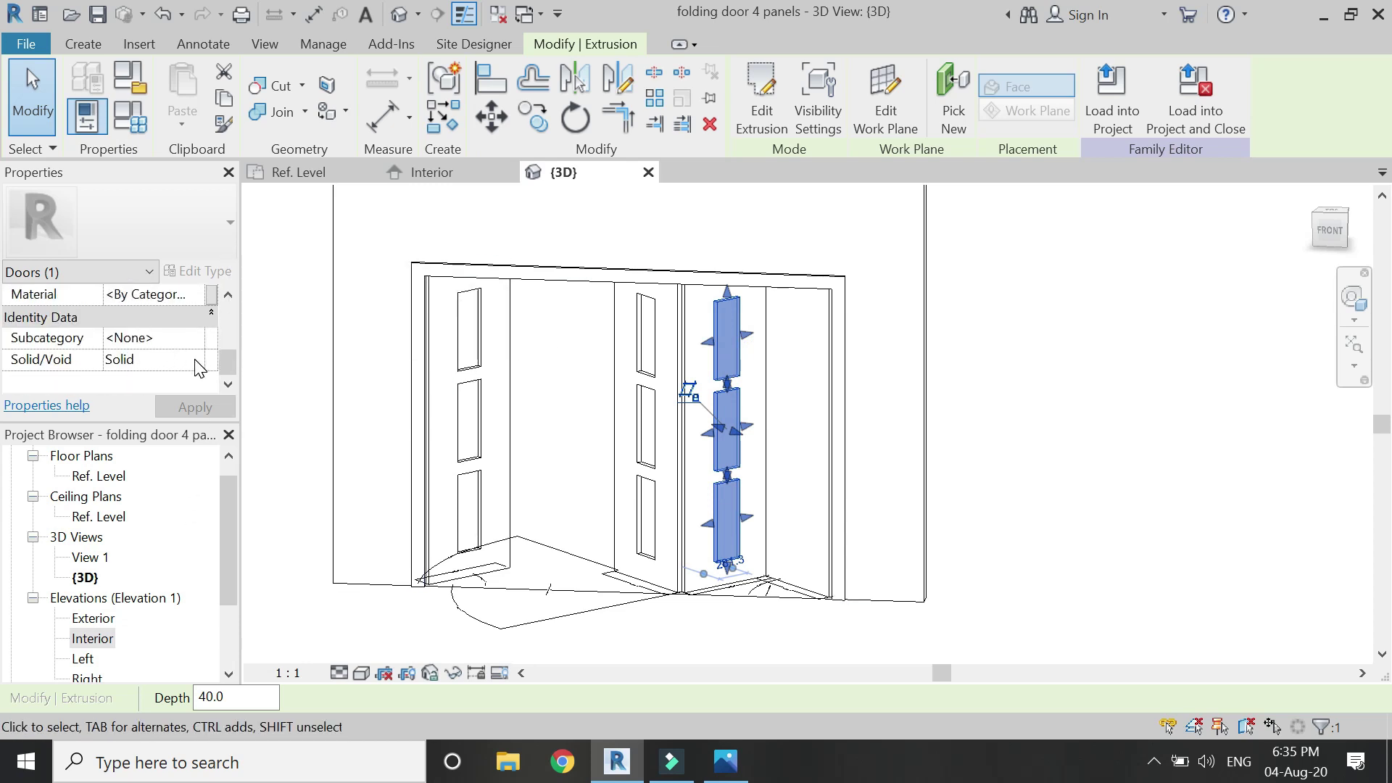
pyautogui.click(197, 360)
pyautogui.click(118, 400)
pyautogui.click(181, 405)
pyautogui.click(612, 398)
pyautogui.click(724, 331)
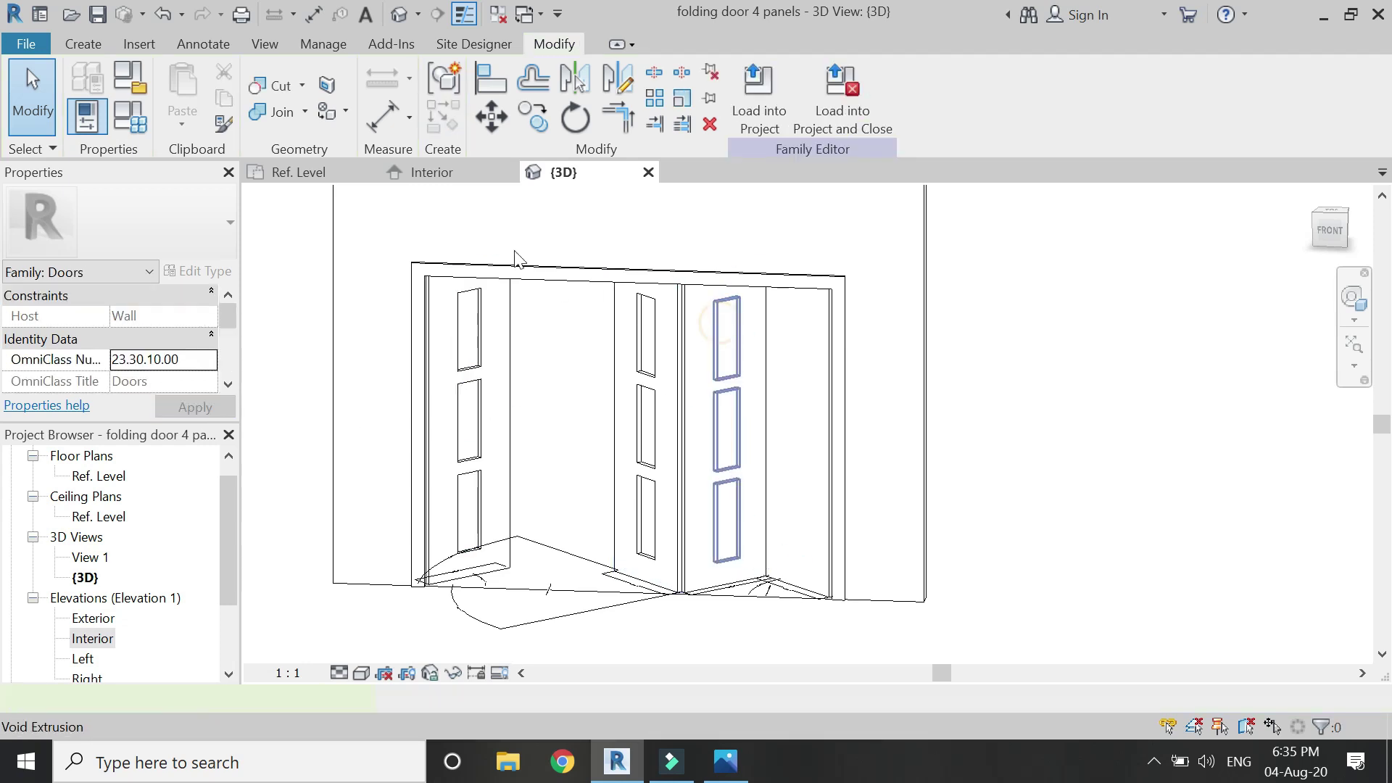
# Step: In the Ref. Level plan, flip the void's depth into the panel (end -40.0) and lock it
pyautogui.click(353, 173)
pyautogui.scroll(-3, 906, 449)
pyautogui.scroll(3, 941, 444)
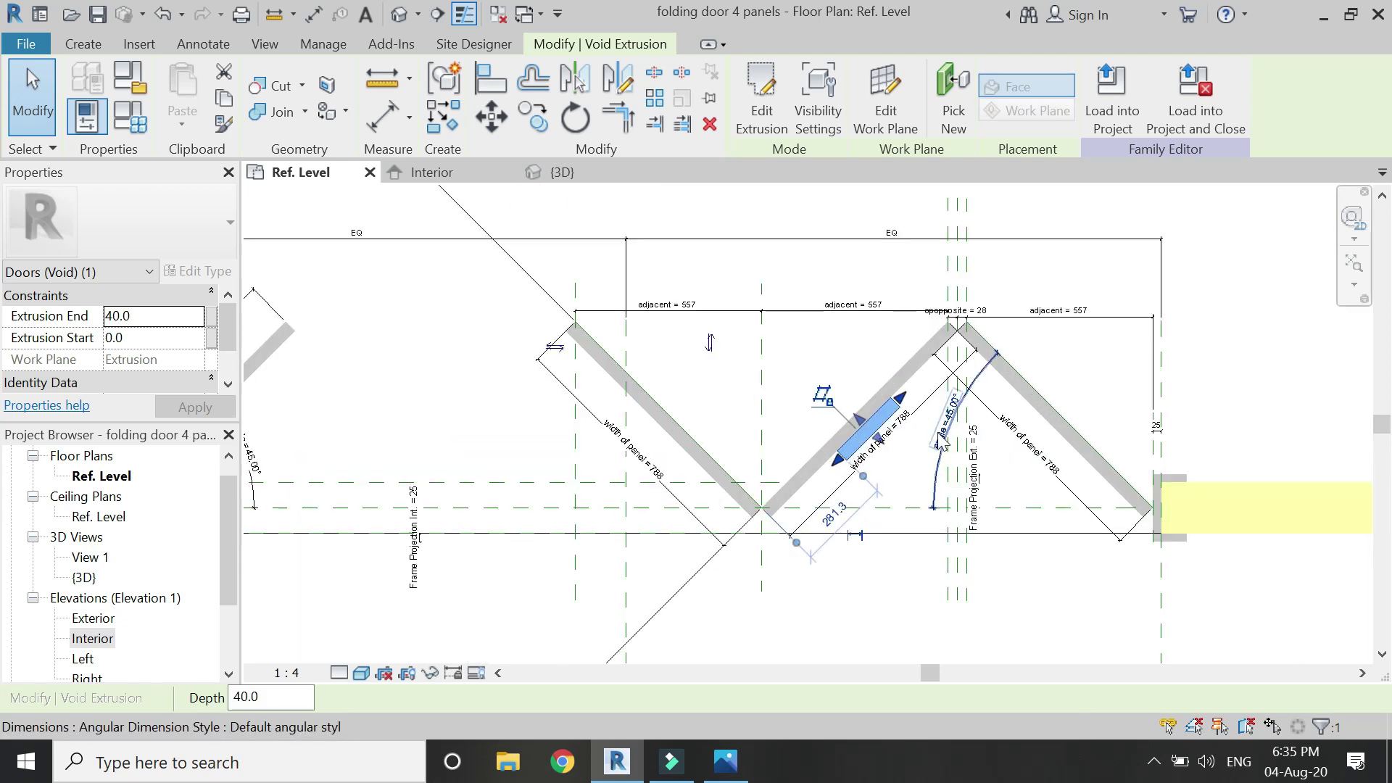
pyautogui.scroll(3, 942, 442)
pyautogui.moveTo(819, 455); pyautogui.dragTo(759, 386)
pyautogui.click(754, 359)
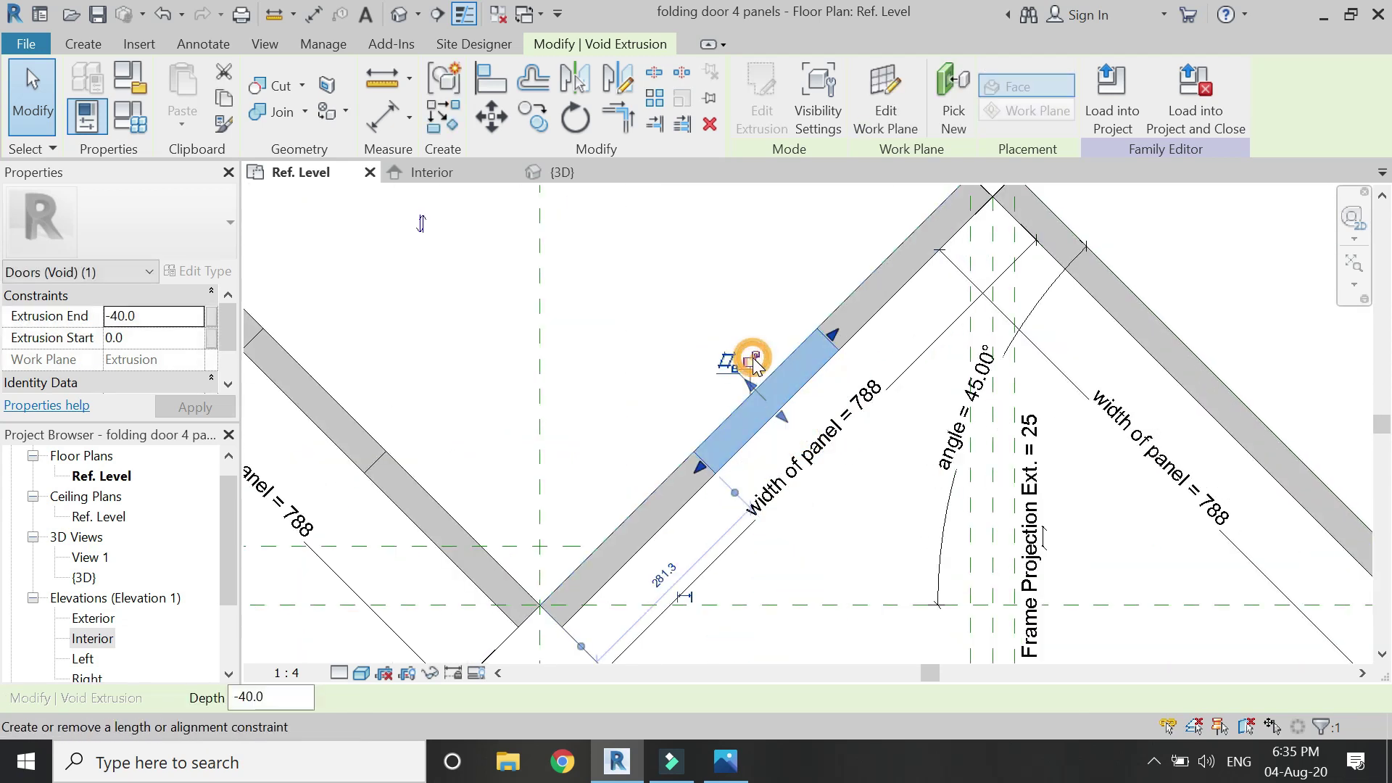
pyautogui.click(786, 341)
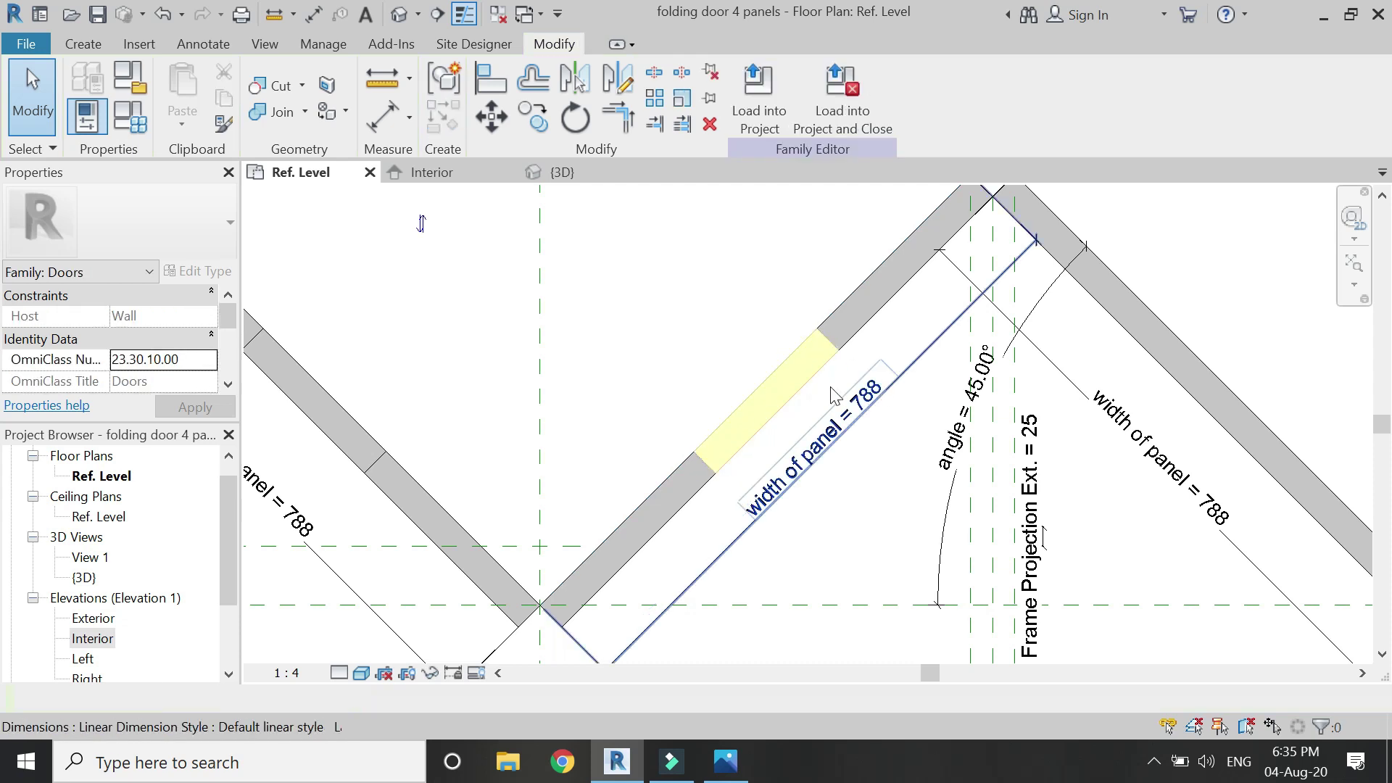
# Step: Cut the openings through the diagonal panel and open the Interior elevation
pyautogui.click(696, 469)
pyautogui.click(704, 464)
pyautogui.scroll(-3, 580, 355)
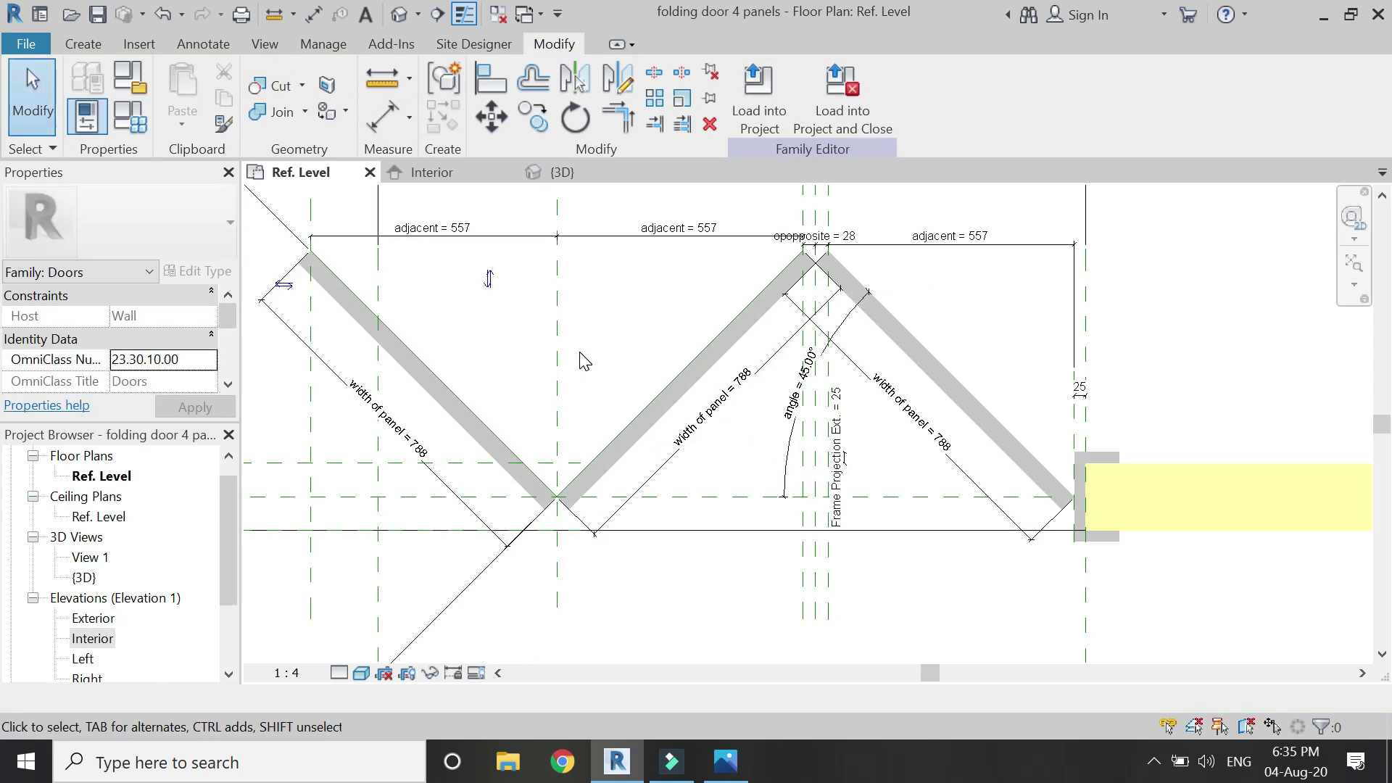
pyautogui.click(450, 173)
# Step: Start a void extrusion and pick the rightmost panel as its work plane
pyautogui.scroll(-2, 551, 377)
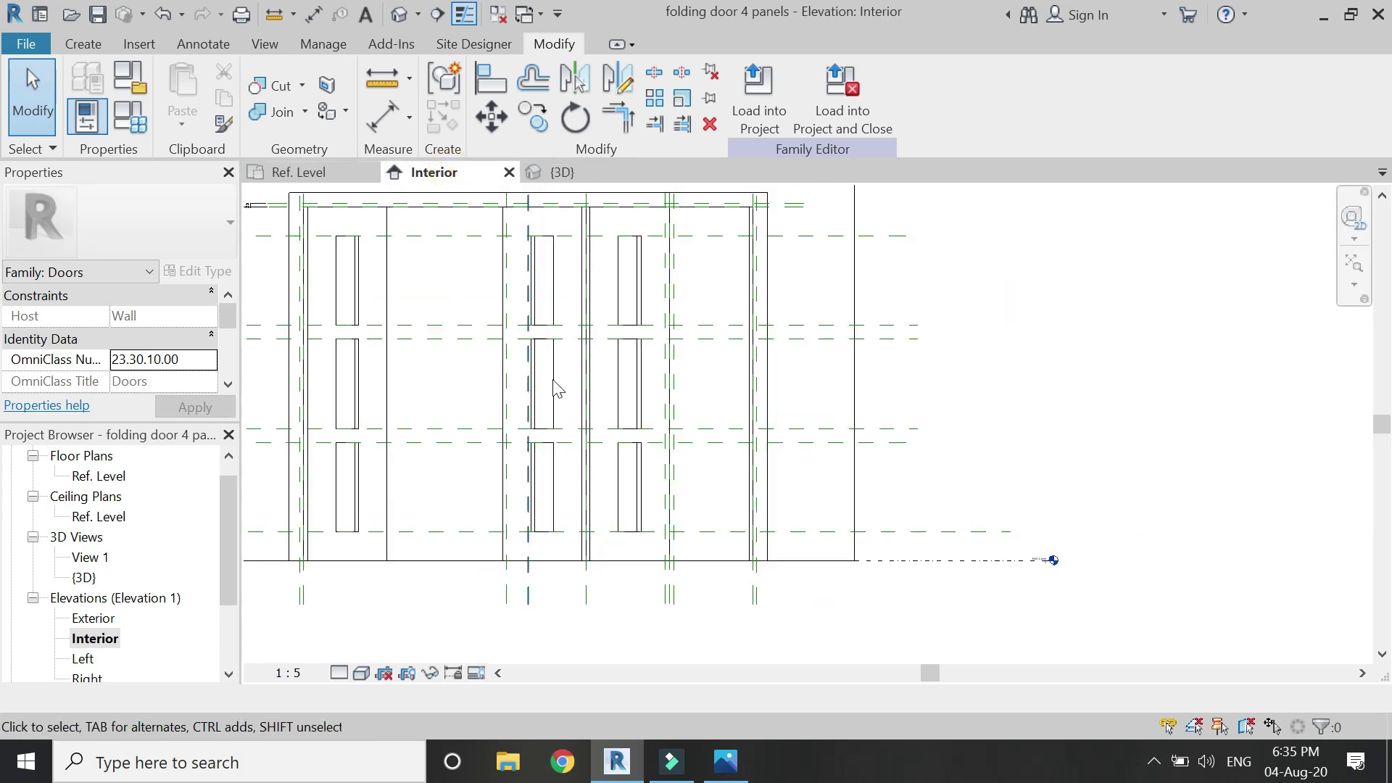
pyautogui.click(83, 44)
pyautogui.click(301, 124)
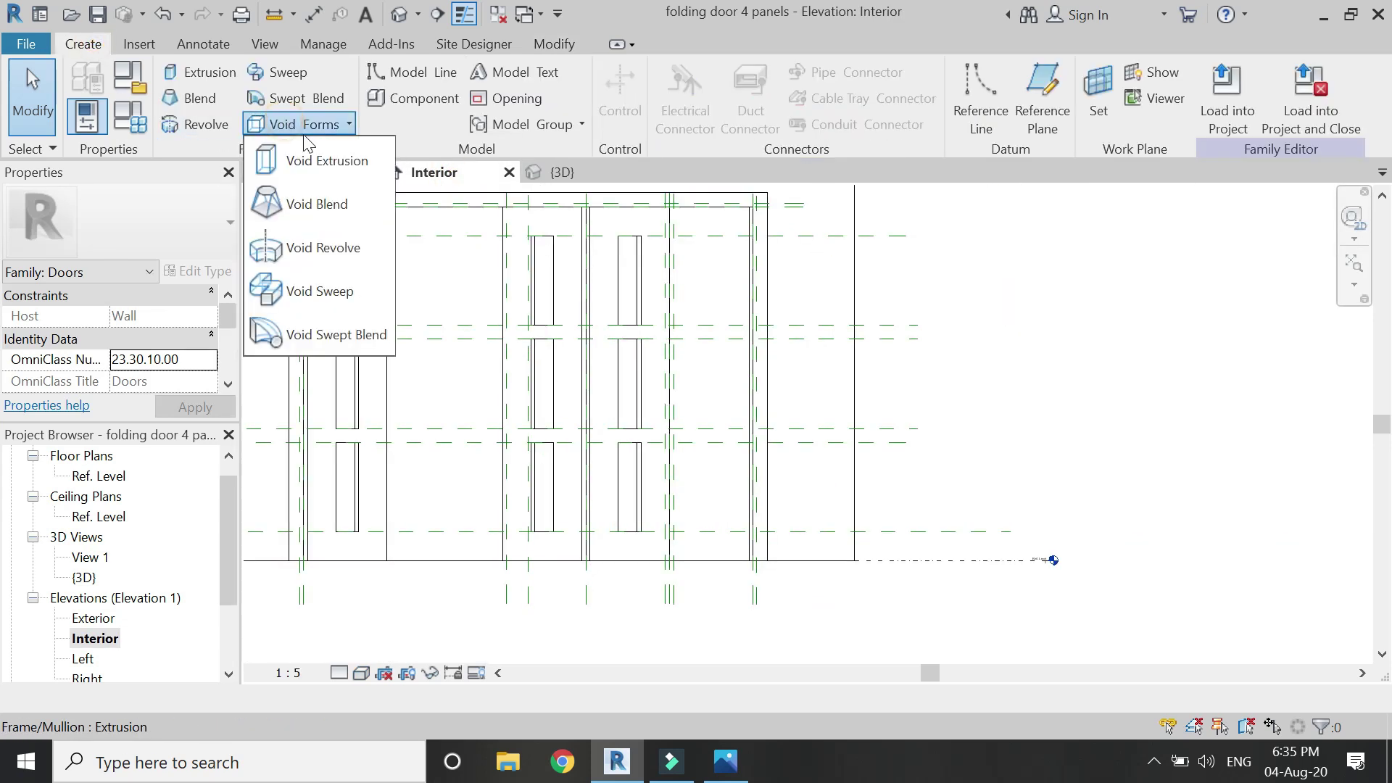
pyautogui.click(333, 158)
pyautogui.click(942, 94)
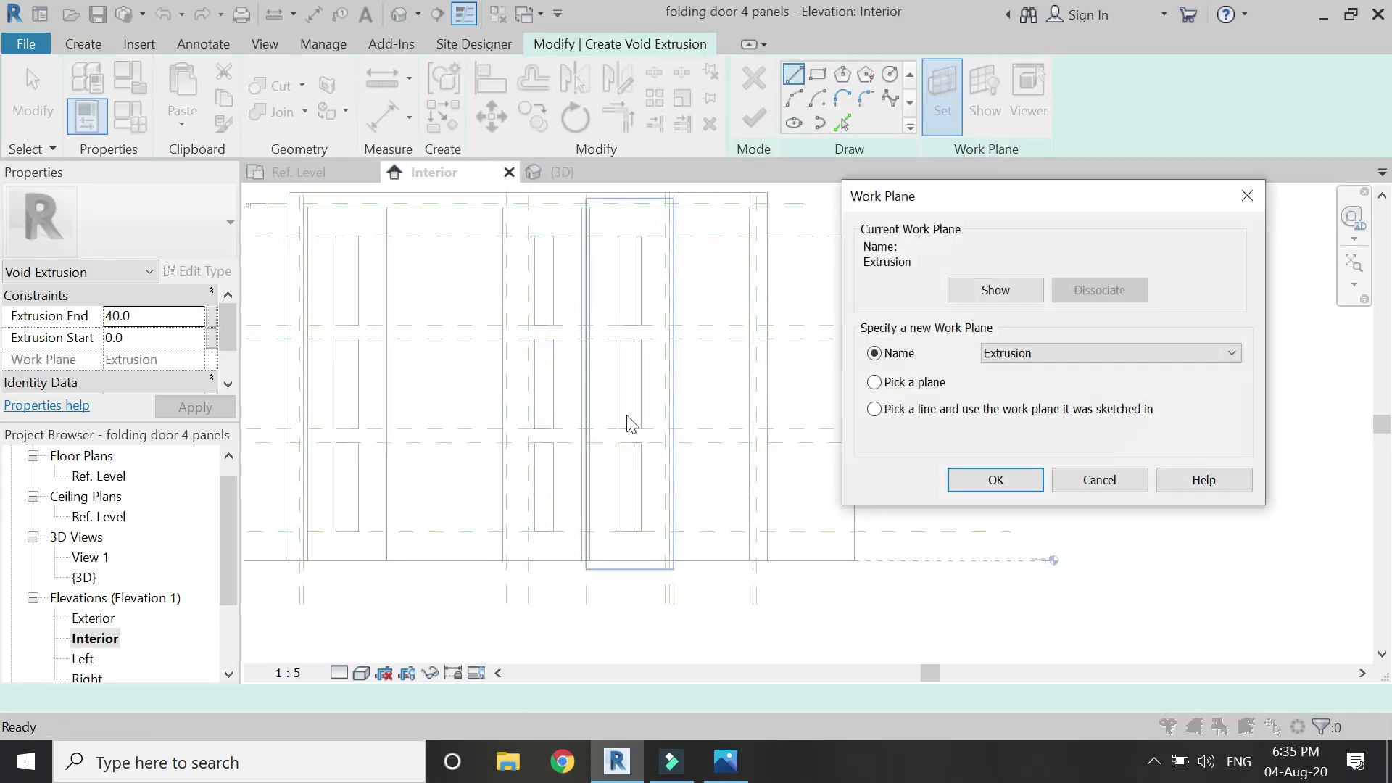
pyautogui.click(993, 479)
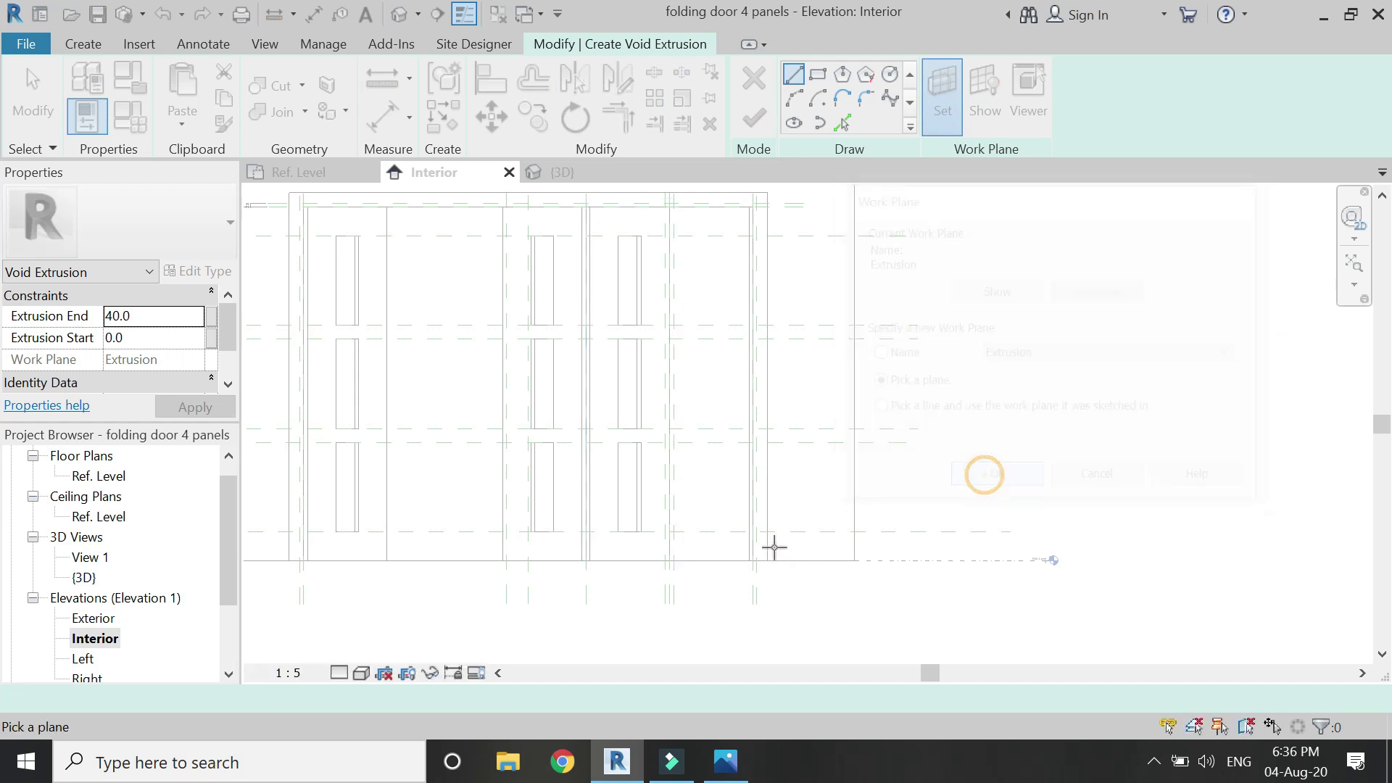
pyautogui.click(734, 556)
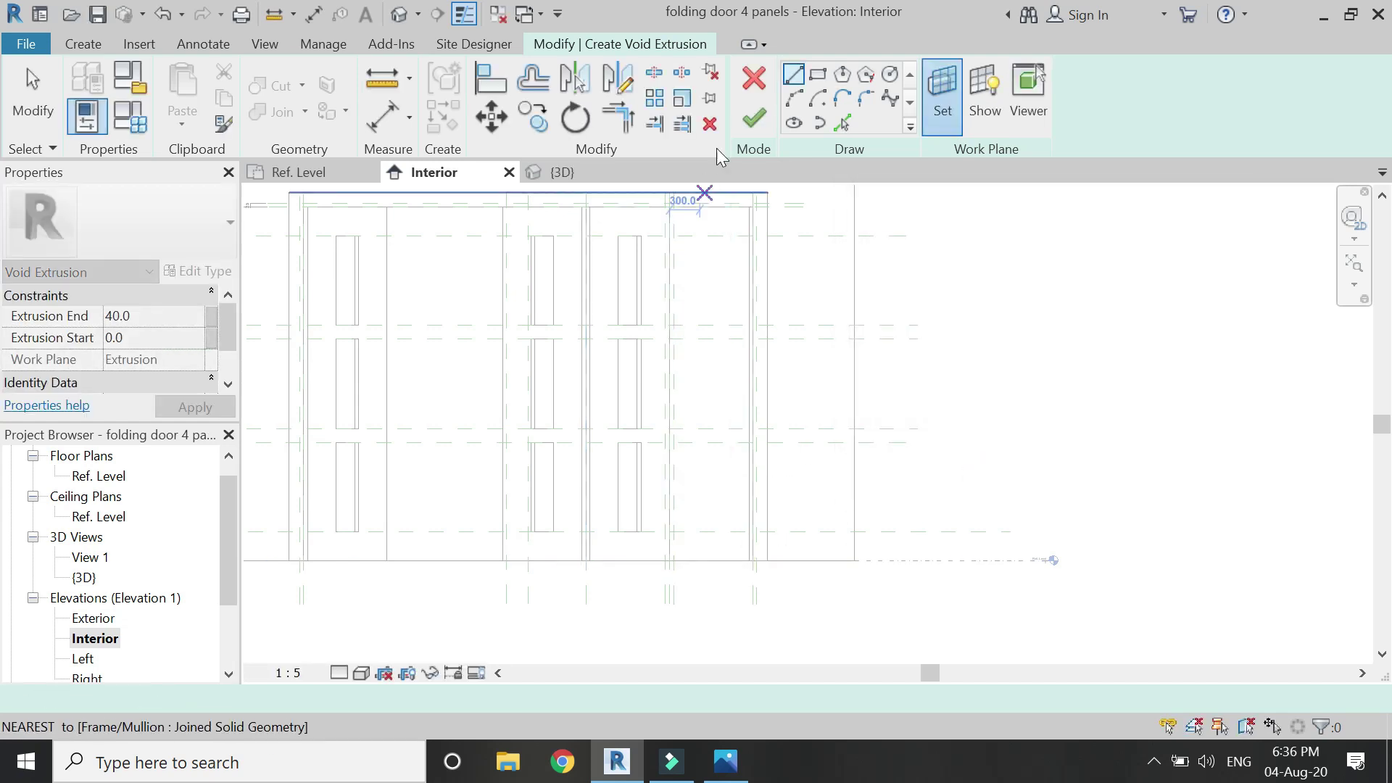
# Step: Draw the first opening rectangle on the rightmost panel with the Rectangle tool
pyautogui.click(817, 74)
pyautogui.scroll(3, 711, 249)
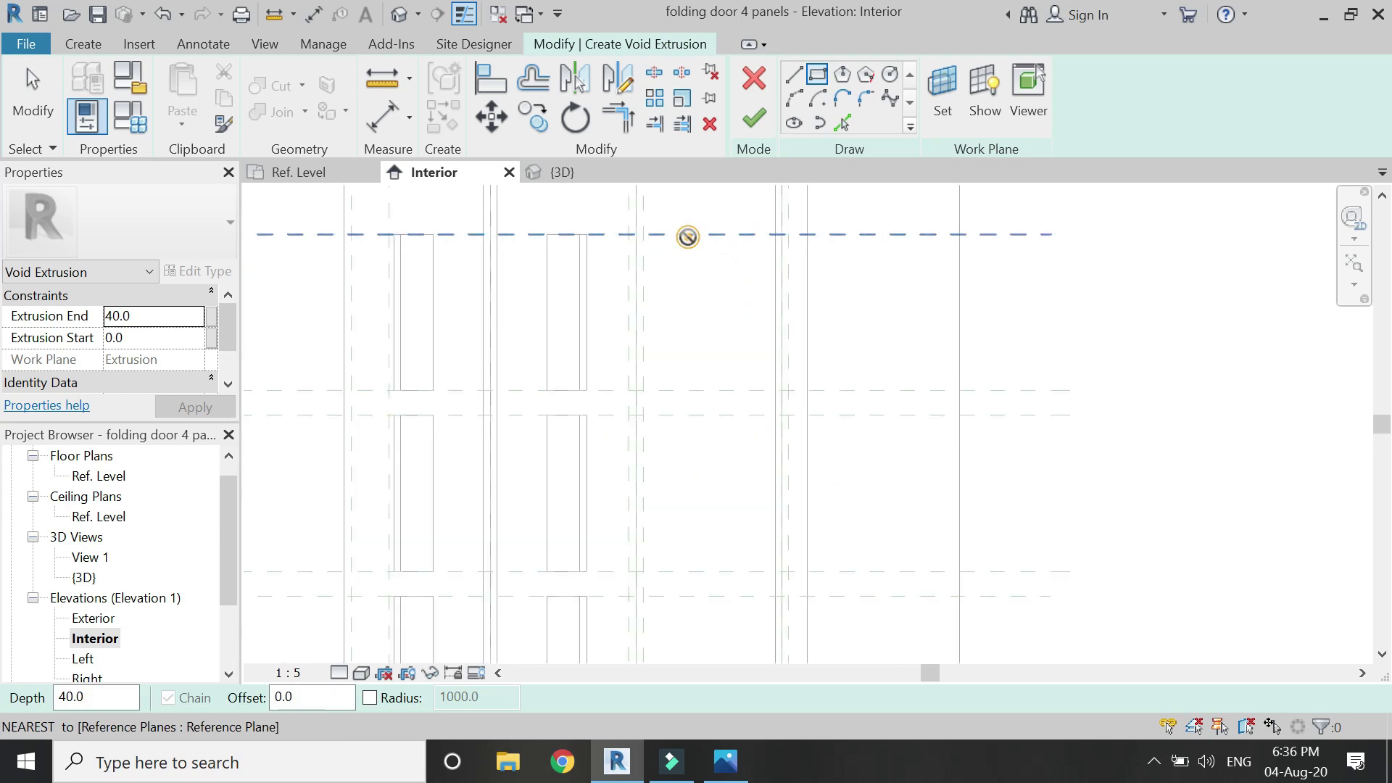
pyautogui.click(689, 236)
pyautogui.click(737, 389)
pyautogui.scroll(-1, 707, 312)
pyautogui.scroll(2, 661, 250)
pyautogui.scroll(3, 659, 250)
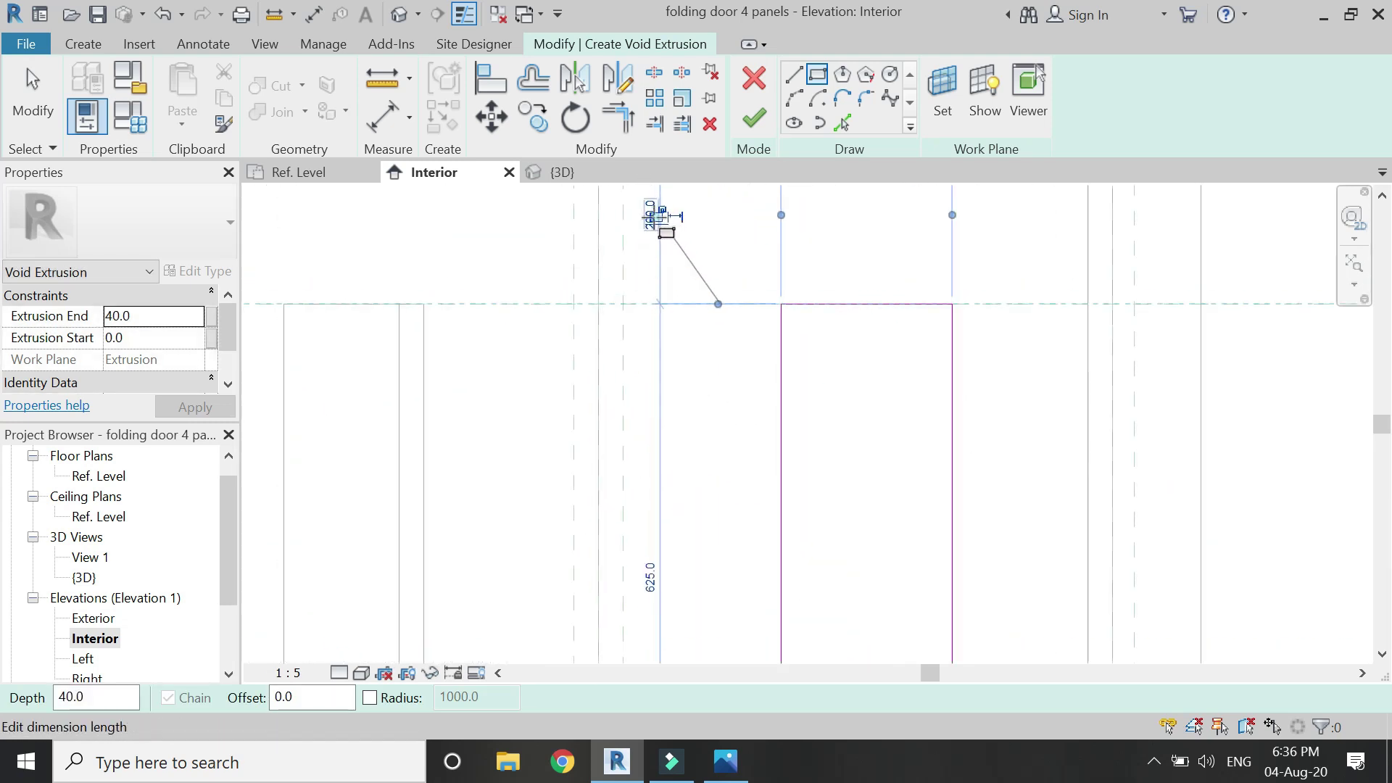
pyautogui.press('Escape')
pyautogui.press('Escape')
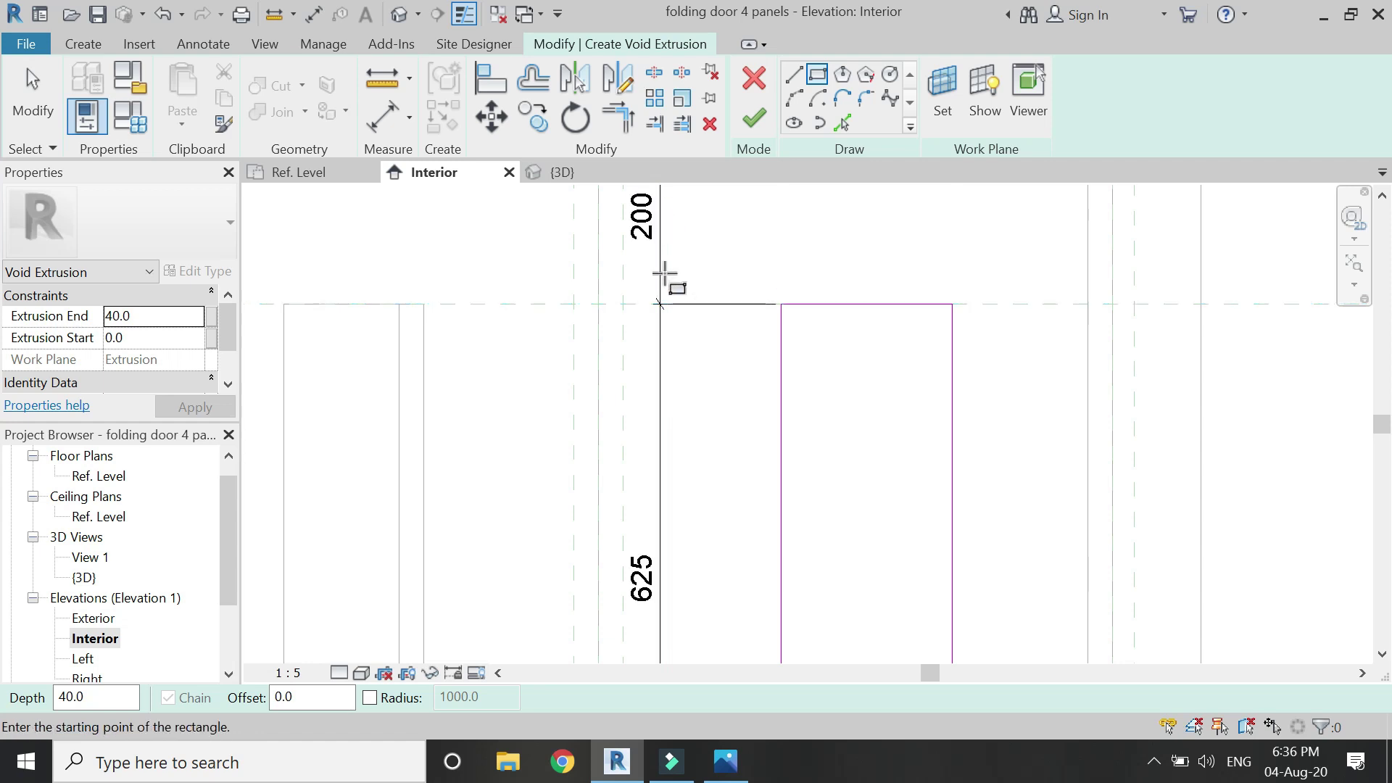
pyautogui.scroll(-2, 669, 283)
pyautogui.scroll(3, 681, 273)
pyautogui.press('Return')
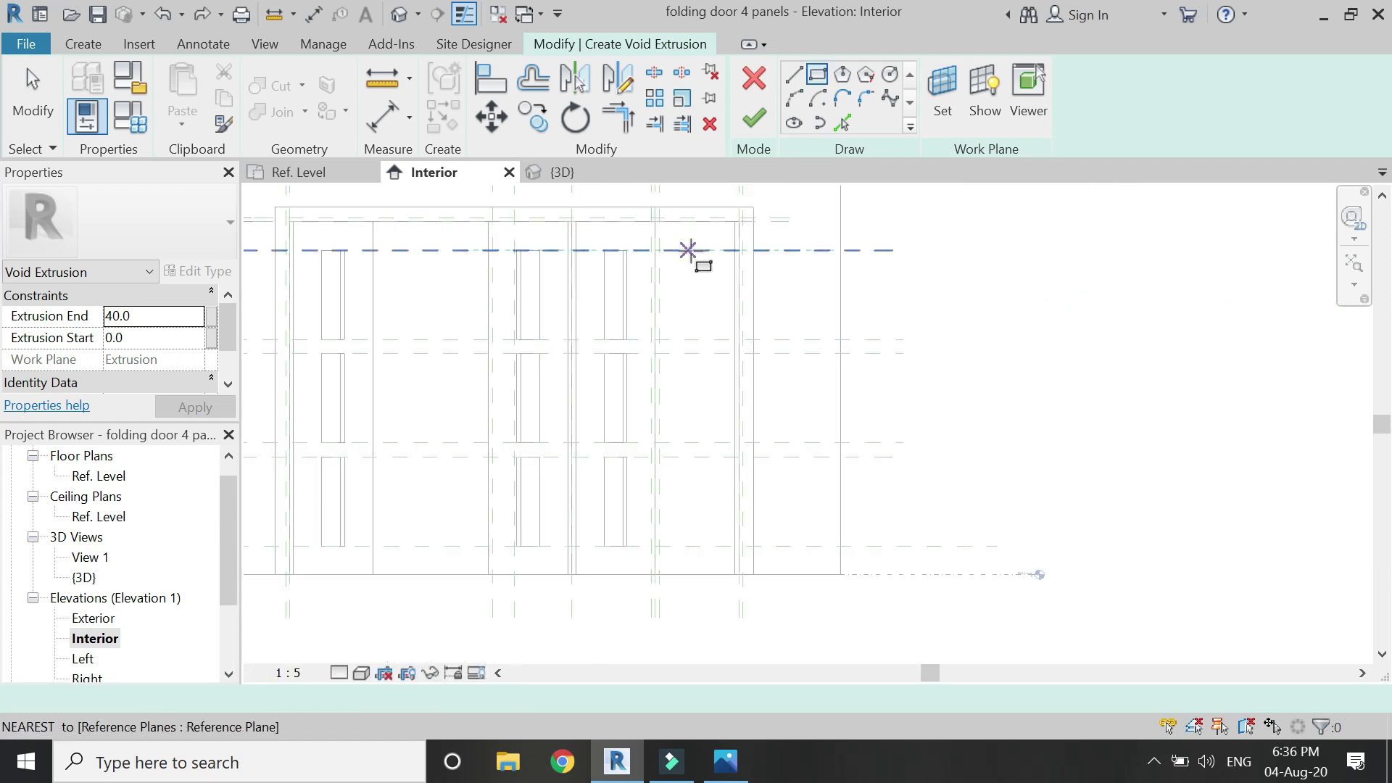
pyautogui.click(678, 250)
pyautogui.click(728, 387)
pyautogui.scroll(4, 638, 255)
pyautogui.scroll(-1, 641, 259)
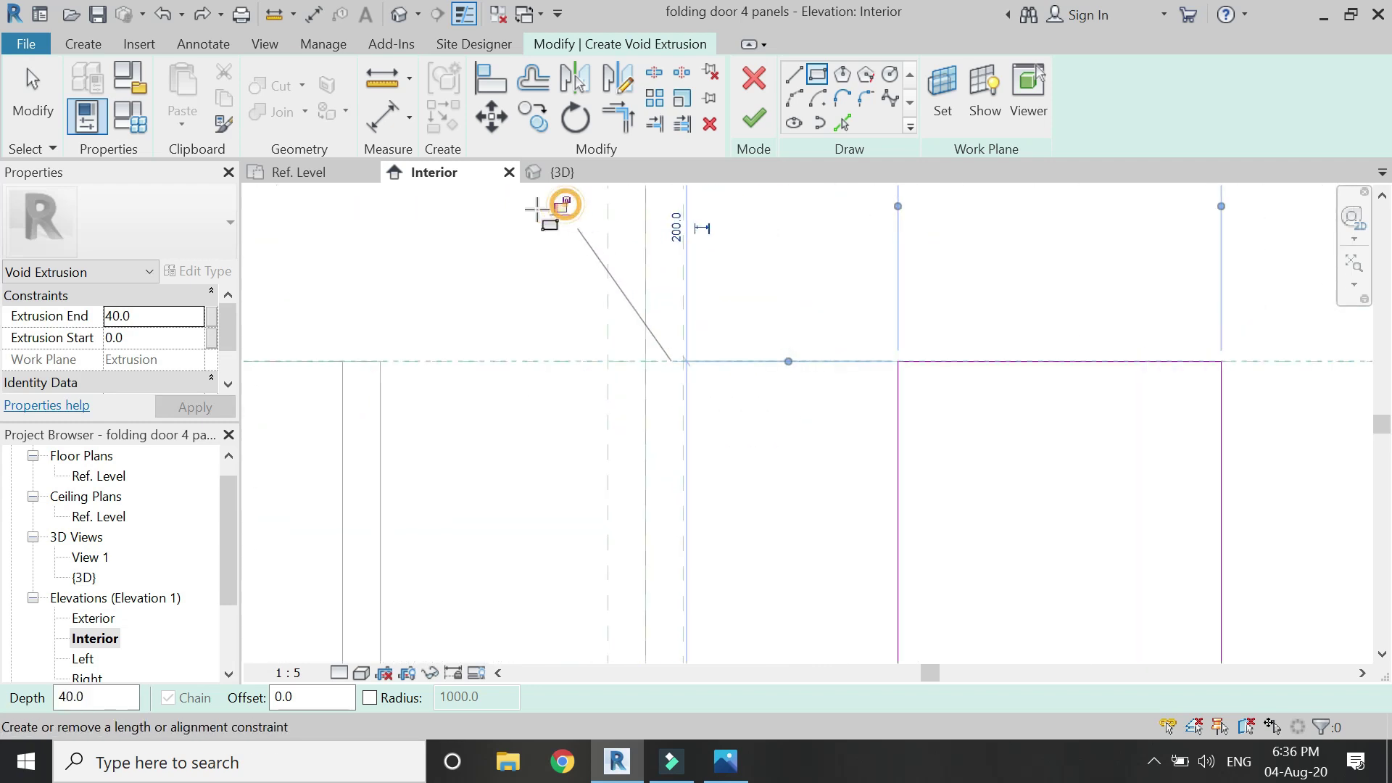
pyautogui.scroll(-2, 551, 218)
pyautogui.scroll(3, 537, 445)
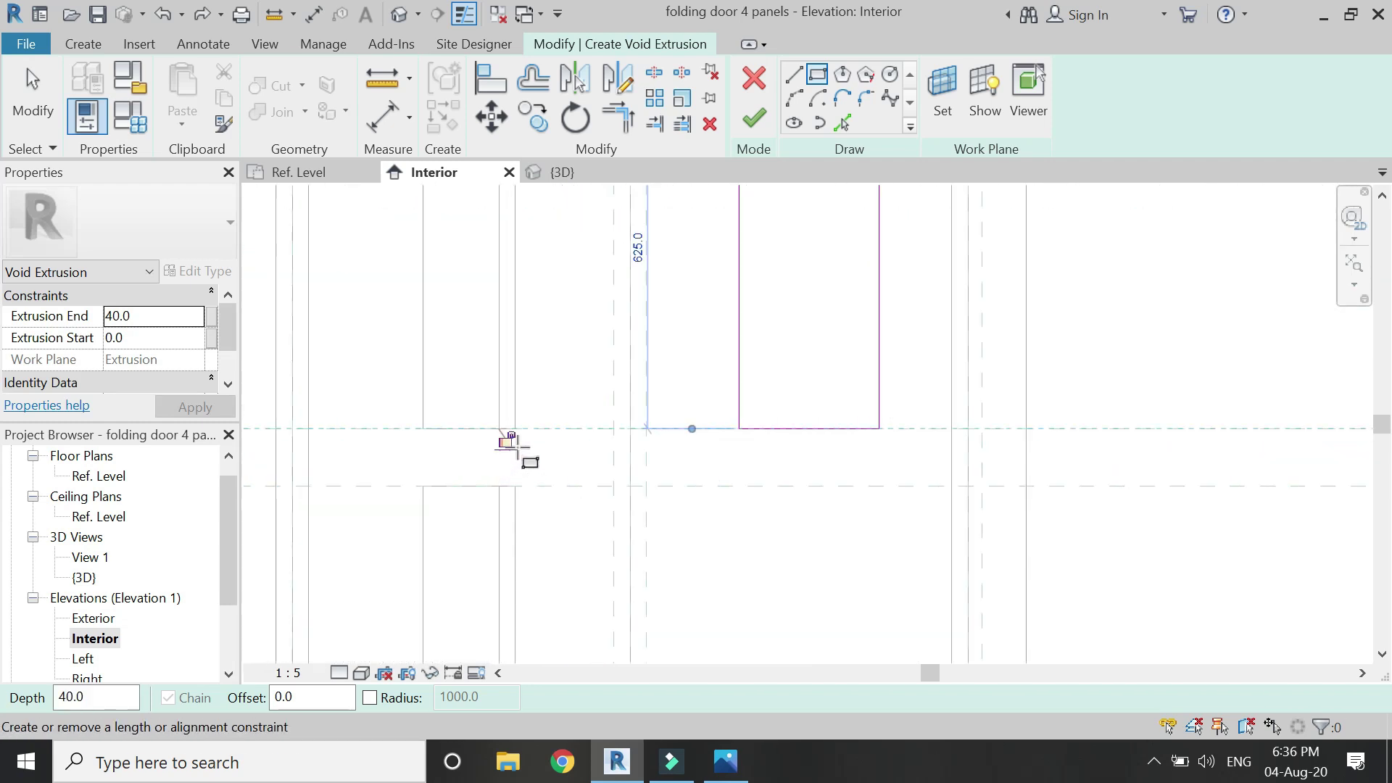
pyautogui.scroll(-3, 584, 248)
# Step: Draw the remaining rectangles at the reference-plane intersections and lock their edges
pyautogui.click(648, 350)
pyautogui.click(709, 505)
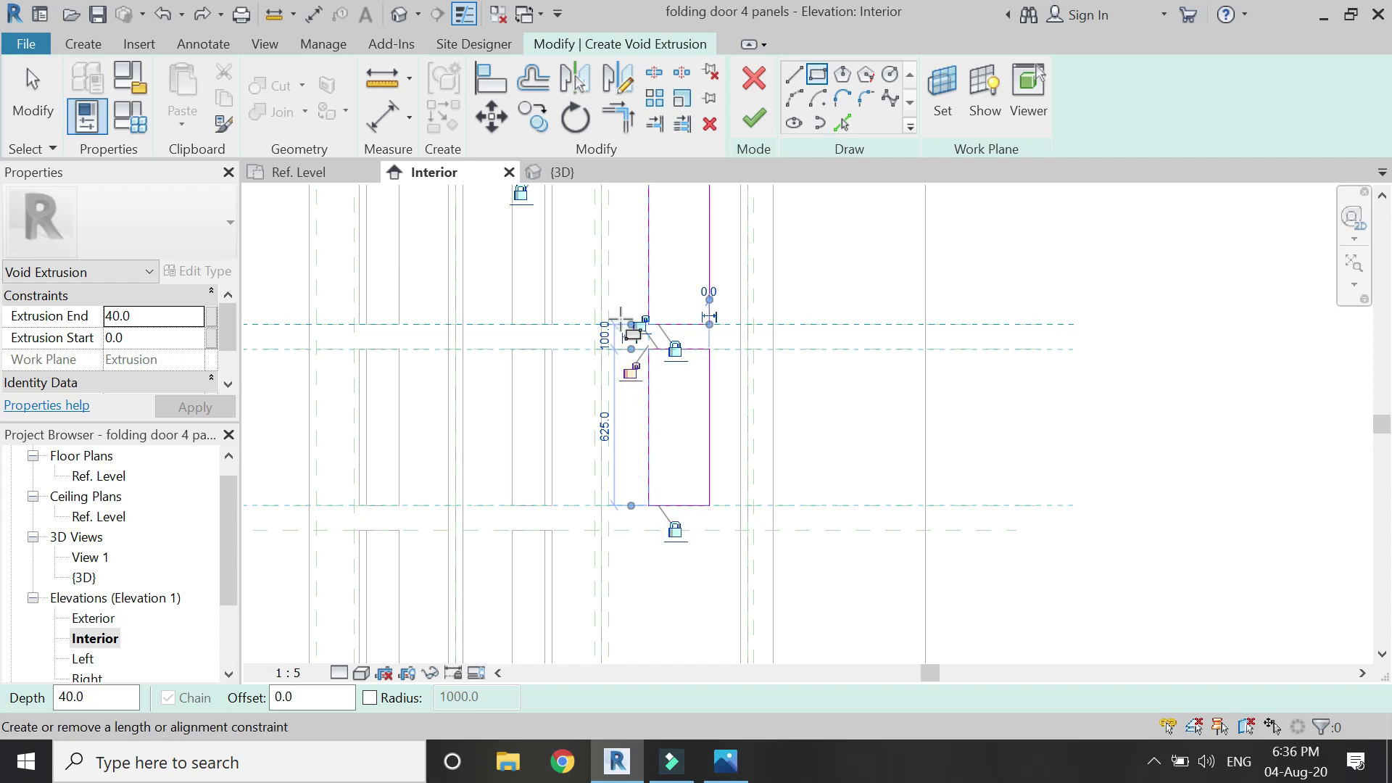
pyautogui.scroll(4, 636, 328)
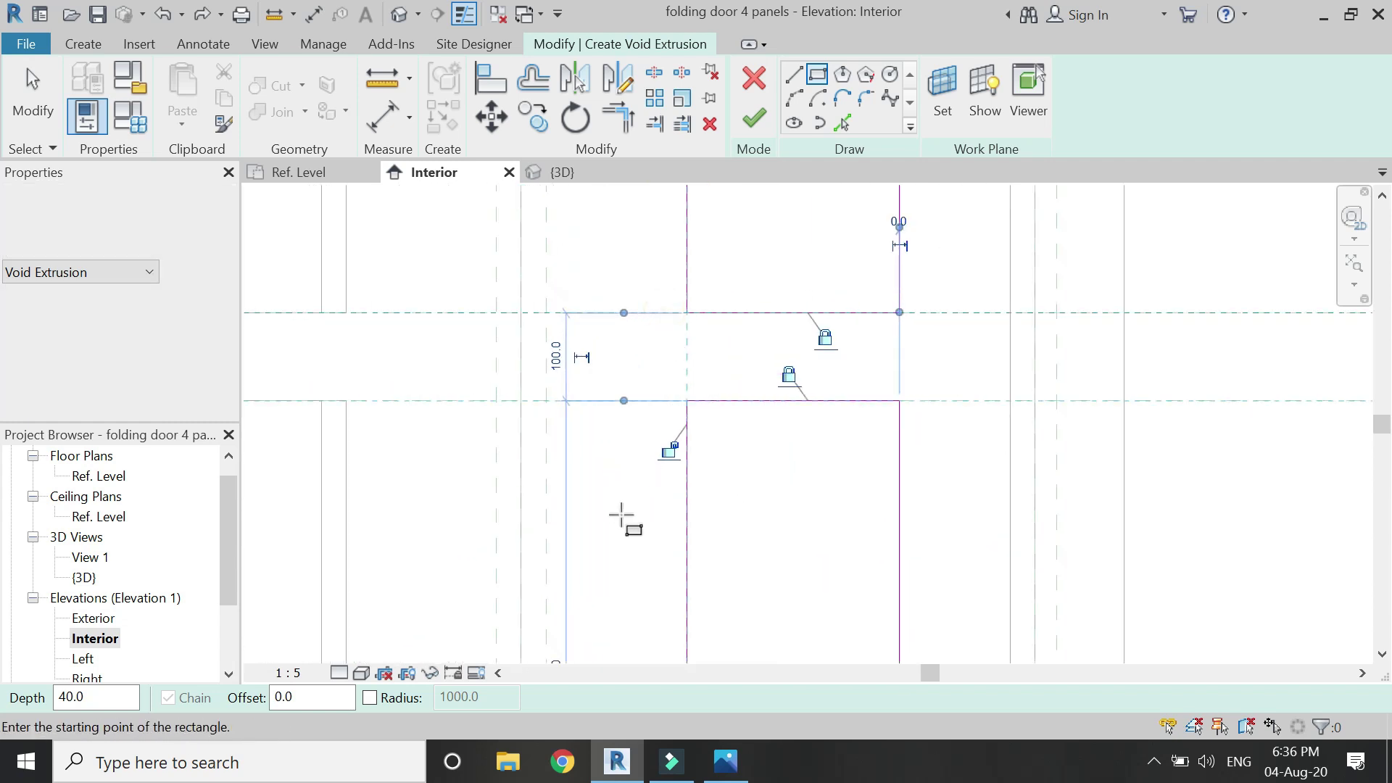
pyautogui.scroll(-4, 643, 284)
pyautogui.scroll(-3, 671, 547)
pyautogui.scroll(2, 661, 429)
pyautogui.click(646, 413)
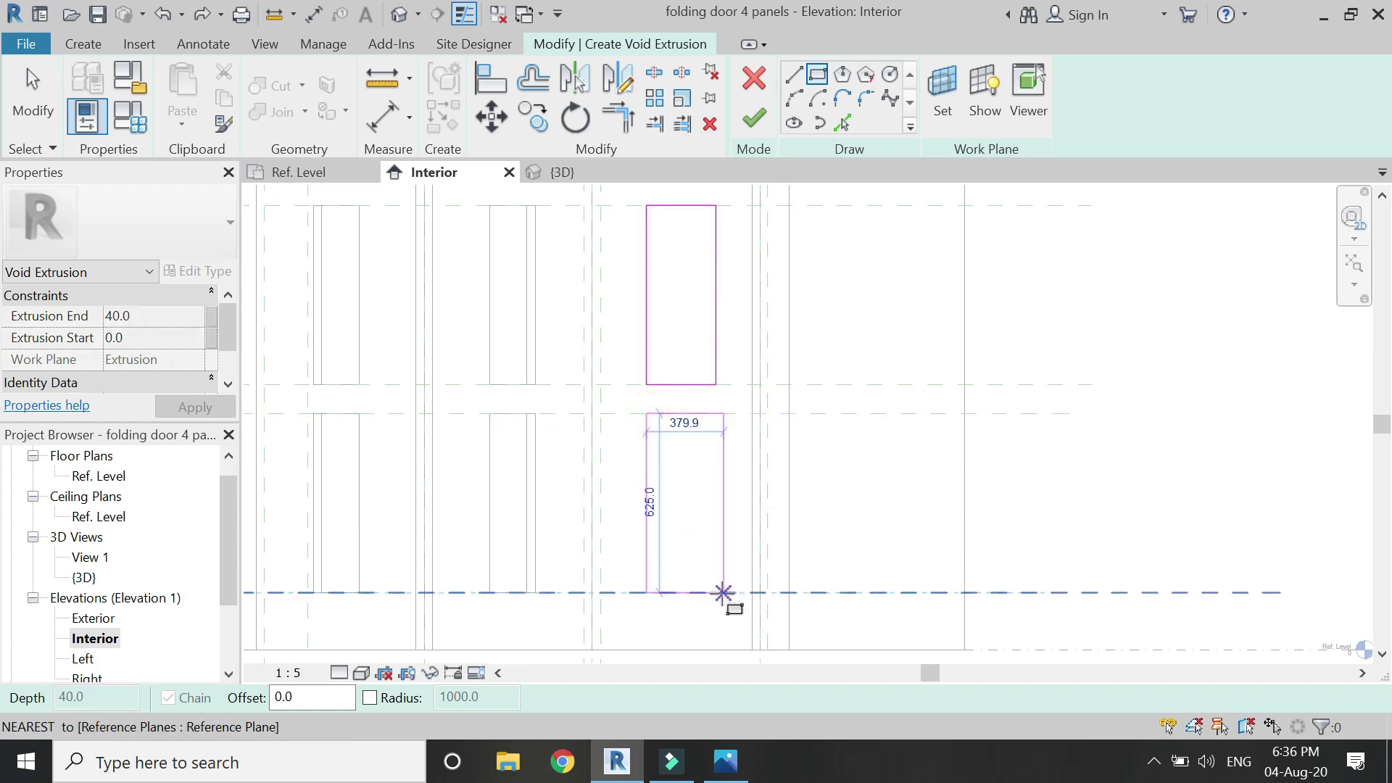
pyautogui.click(716, 592)
pyautogui.scroll(1, 760, 566)
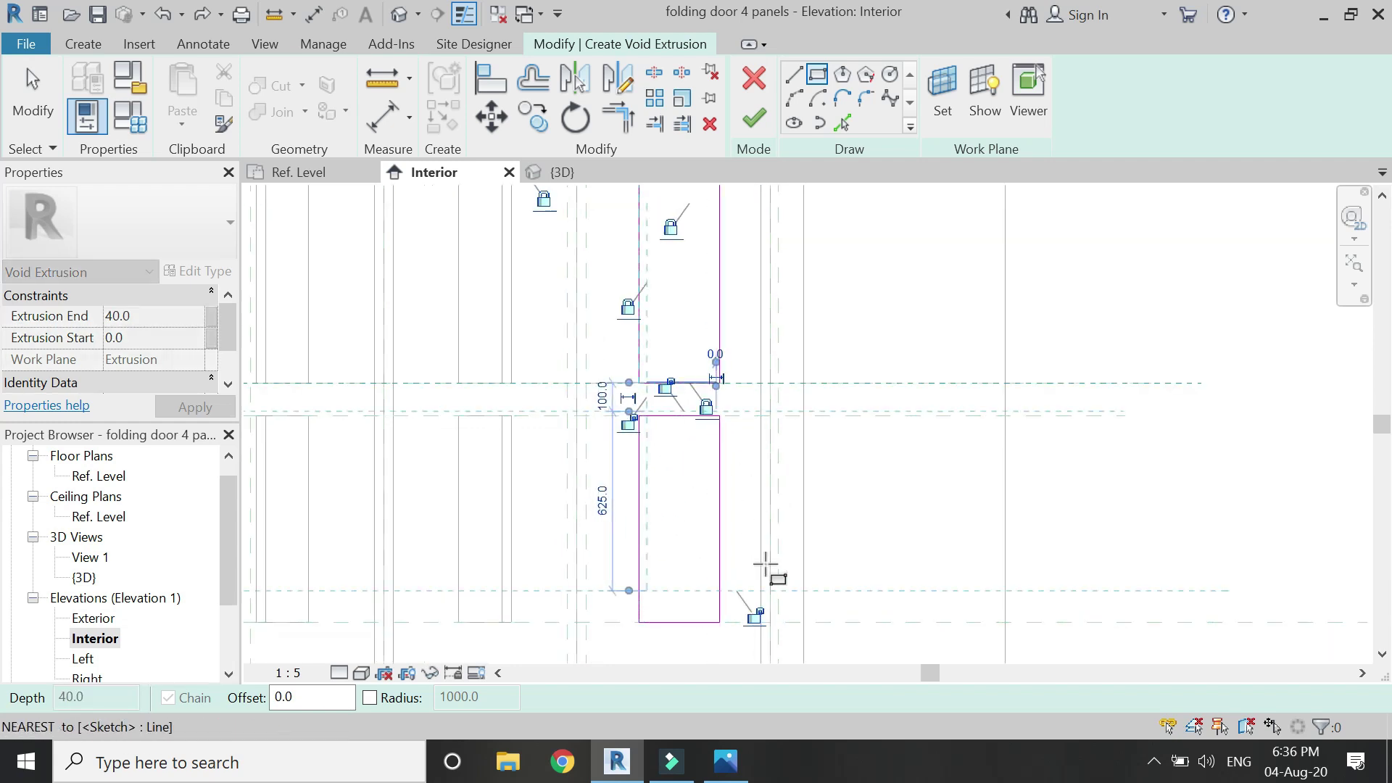
pyautogui.scroll(-1, 759, 567)
pyautogui.scroll(5, 644, 413)
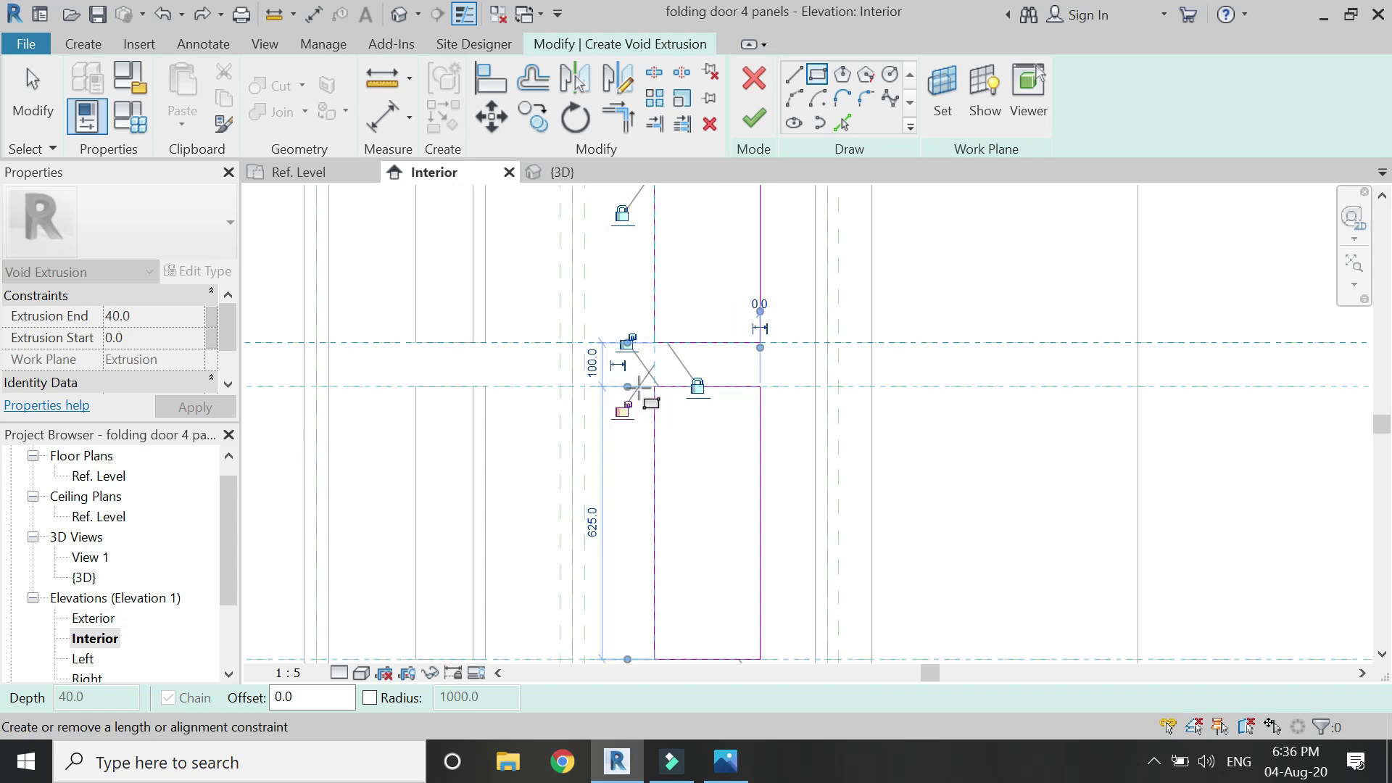
pyautogui.click(601, 449)
pyautogui.scroll(2, 680, 262)
pyautogui.scroll(-8, 851, 410)
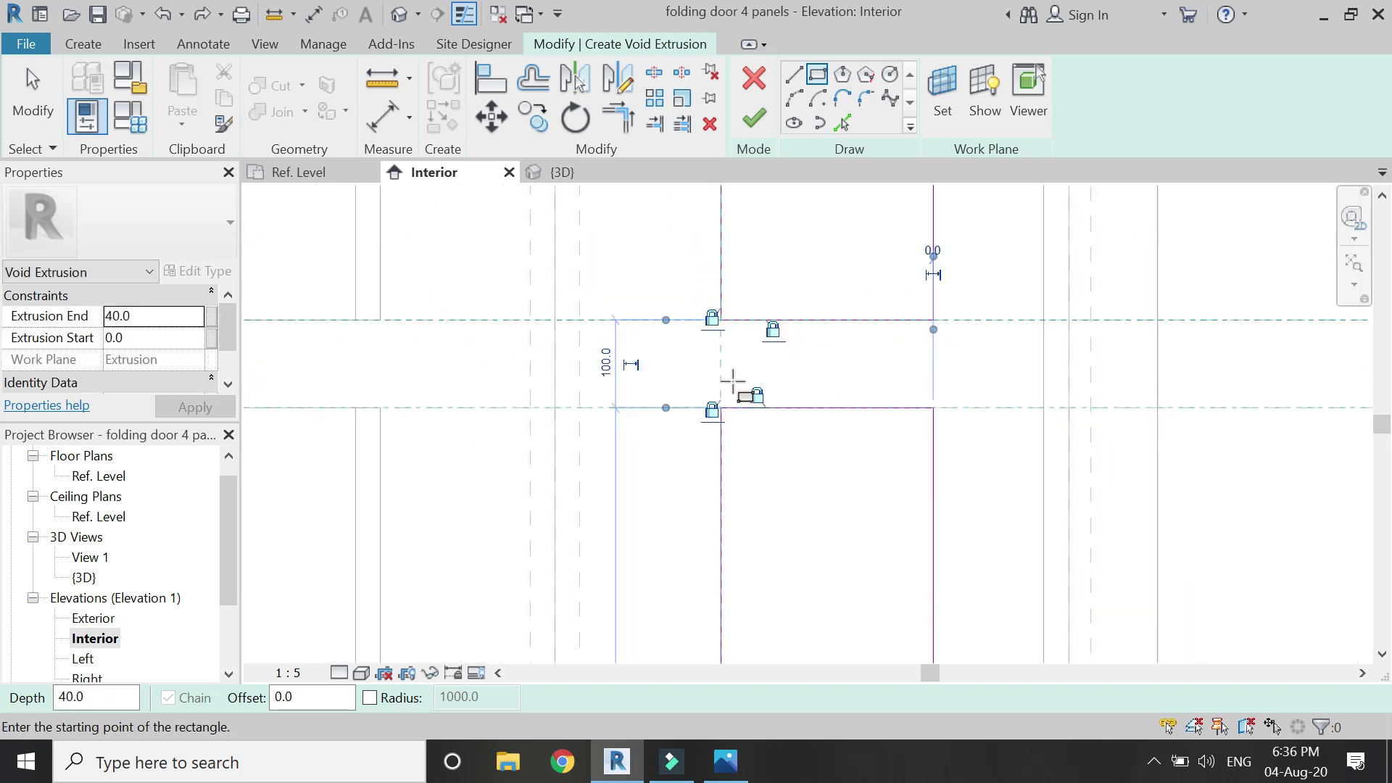
pyautogui.press('Escape')
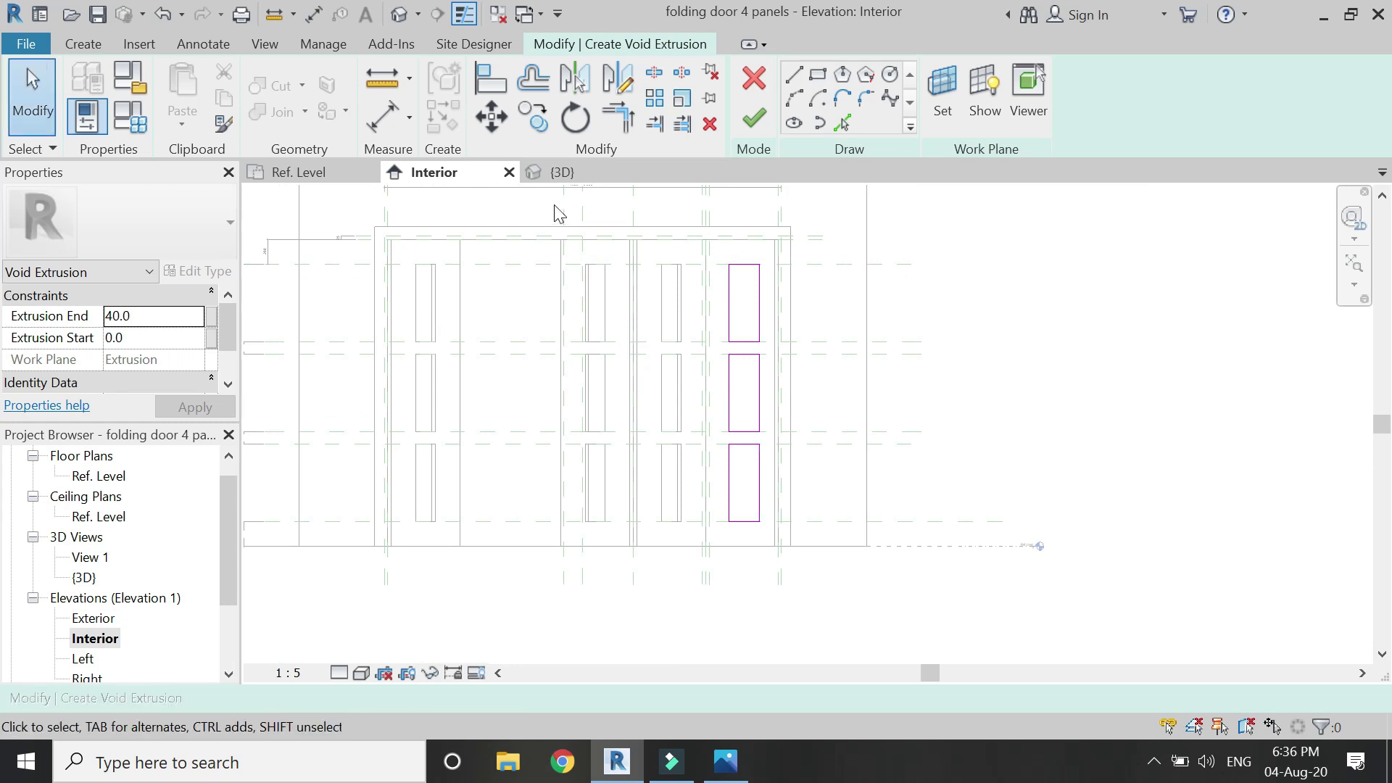
# Step: Show the {3D} view and orbit it to face the door frontally
pyautogui.click(565, 172)
pyautogui.click(1352, 297)
pyautogui.moveTo(978, 291); pyautogui.dragTo(798, 350)
pyautogui.moveTo(790, 471); pyautogui.dragTo(855, 464)
# Step: Add aligned dimensions from the upper openings' edges to the panel side lines
pyautogui.scroll(5, 790, 355)
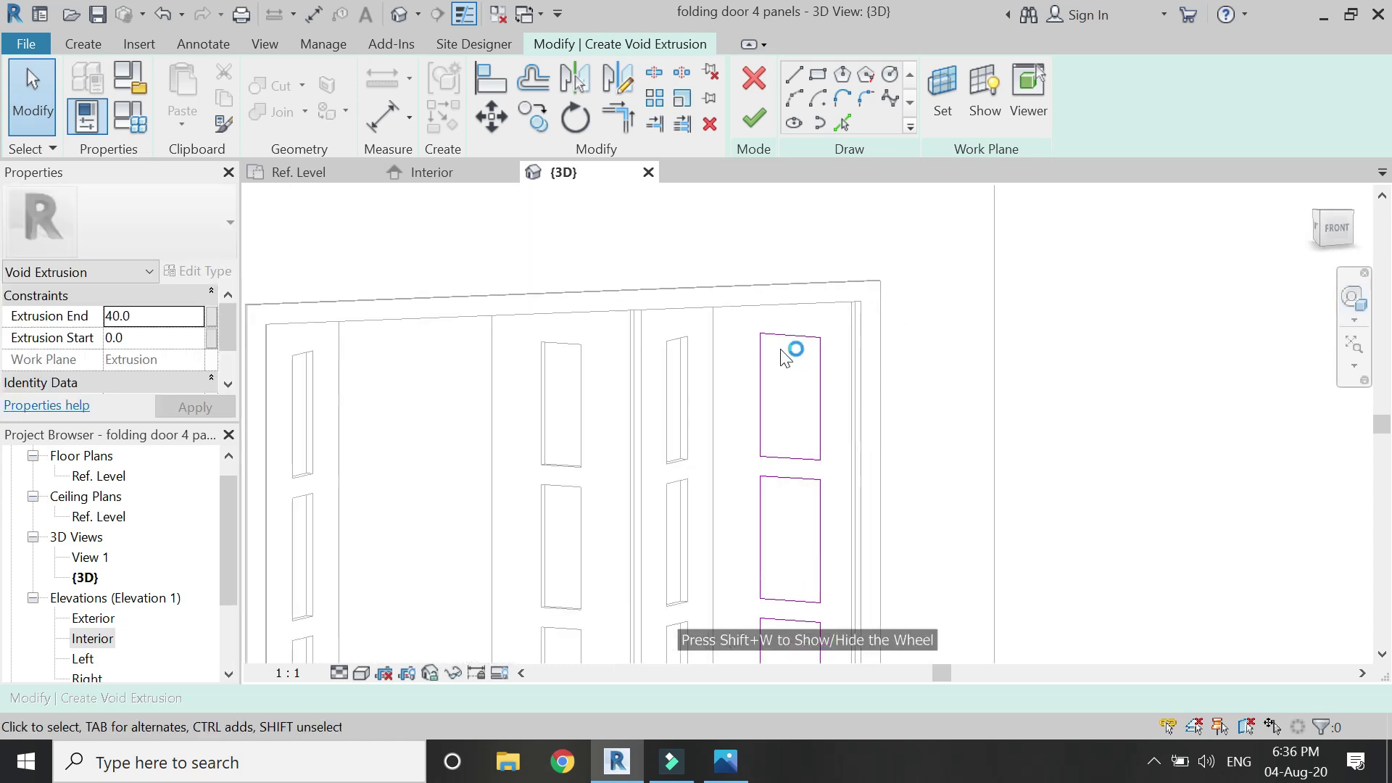
pyautogui.click(383, 116)
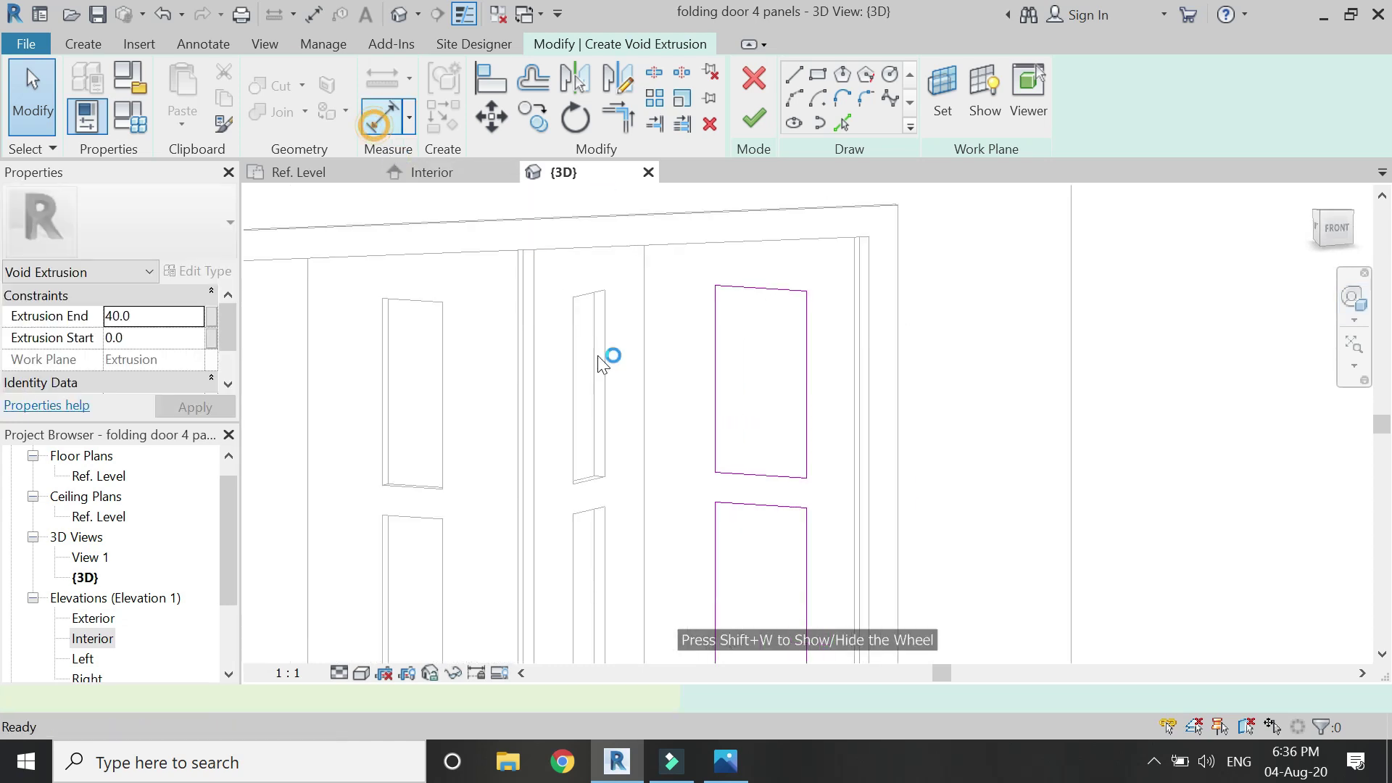
pyautogui.click(644, 378)
pyautogui.click(716, 378)
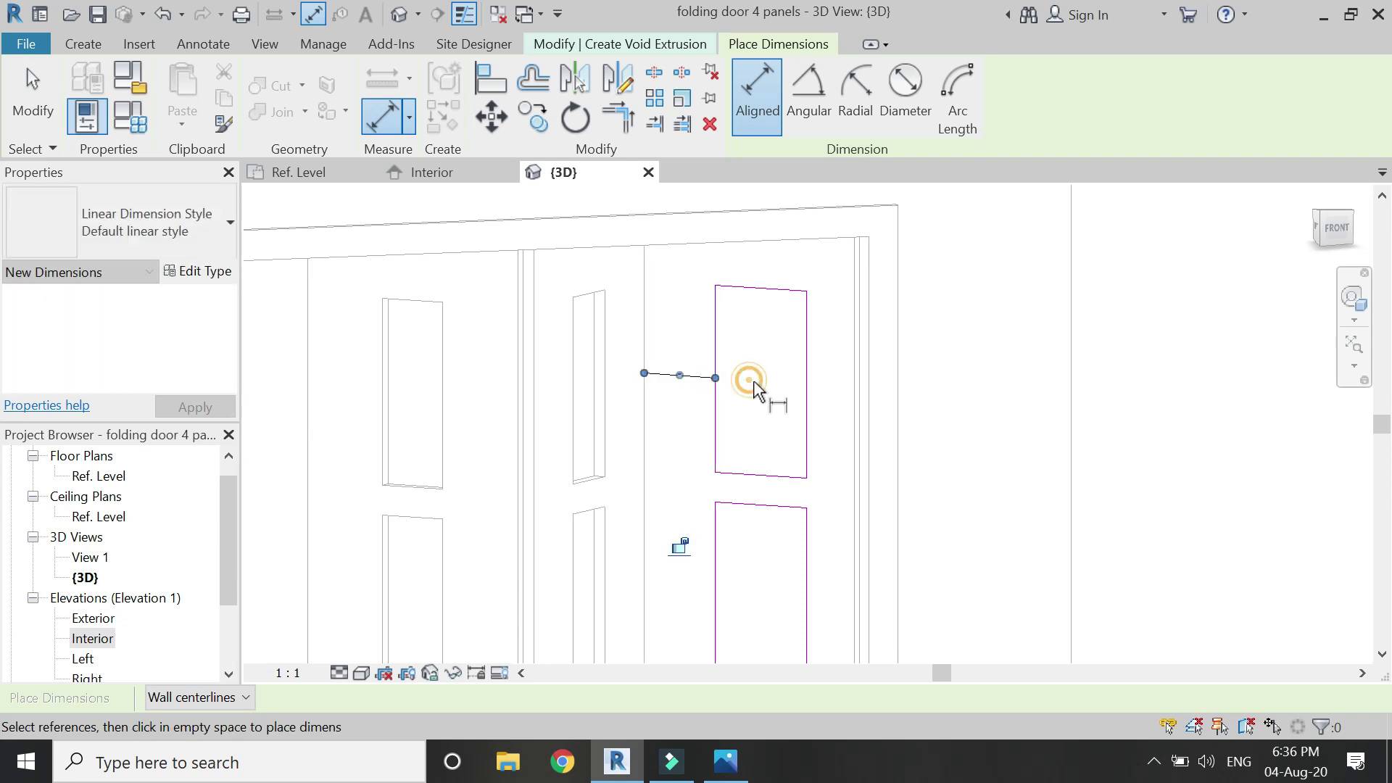
pyautogui.click(746, 379)
pyautogui.click(812, 388)
pyautogui.scroll(-3, 797, 471)
pyautogui.scroll(3, 717, 485)
pyautogui.click(716, 480)
pyautogui.click(647, 471)
pyautogui.click(677, 457)
pyautogui.click(852, 483)
pyautogui.click(808, 484)
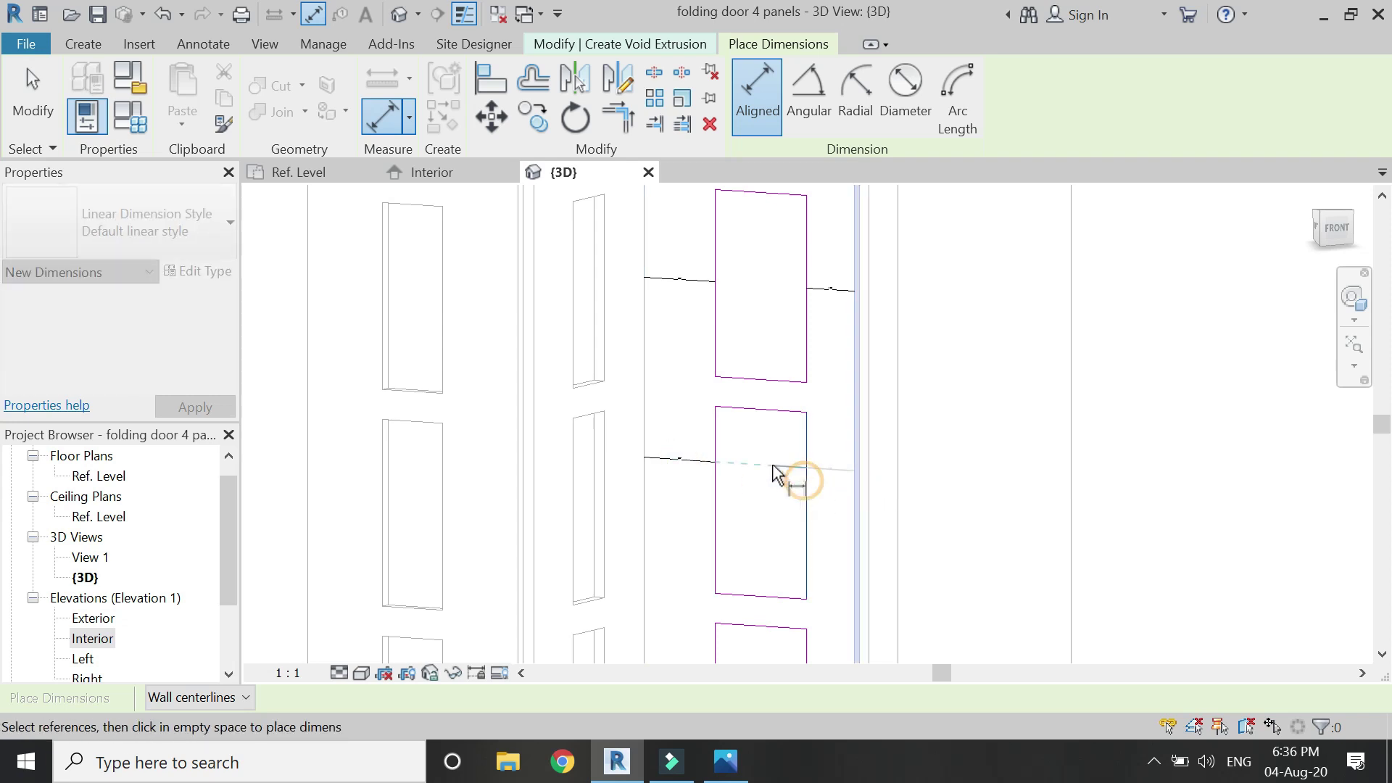
pyautogui.click(783, 472)
# Step: Dimension the lower opening's left and right edges to the side lines
pyautogui.scroll(-3, 696, 367)
pyautogui.scroll(3, 714, 566)
pyautogui.click(703, 524)
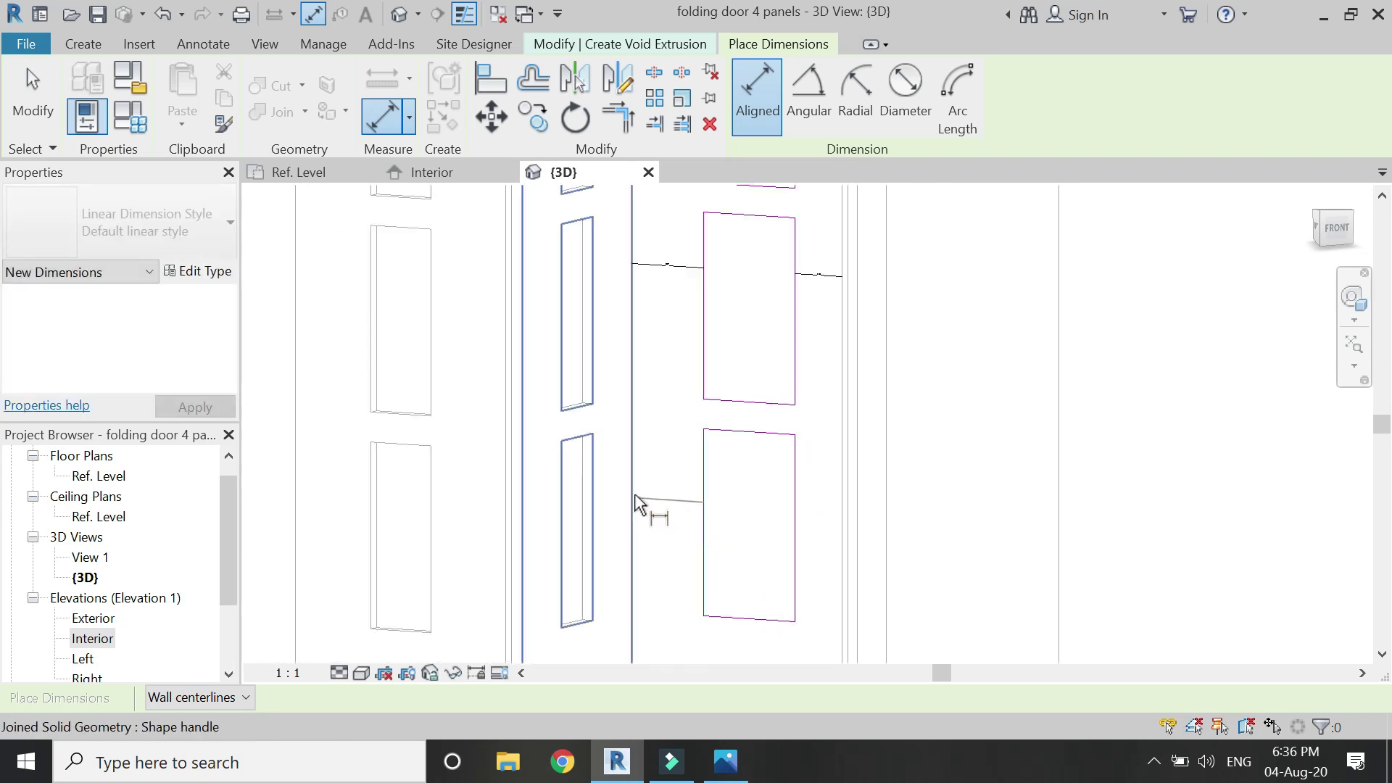
pyautogui.click(635, 496)
pyautogui.click(674, 484)
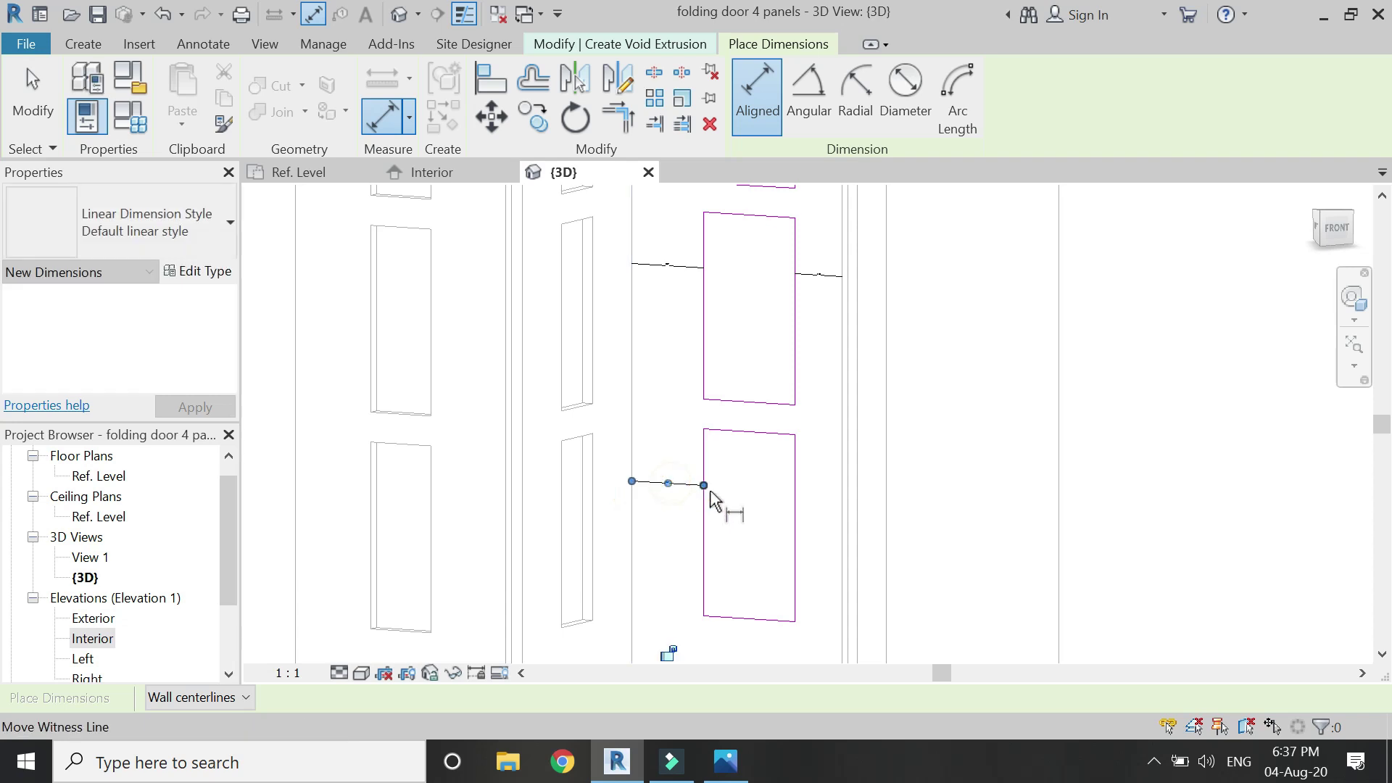
pyautogui.click(839, 519)
pyautogui.click(796, 509)
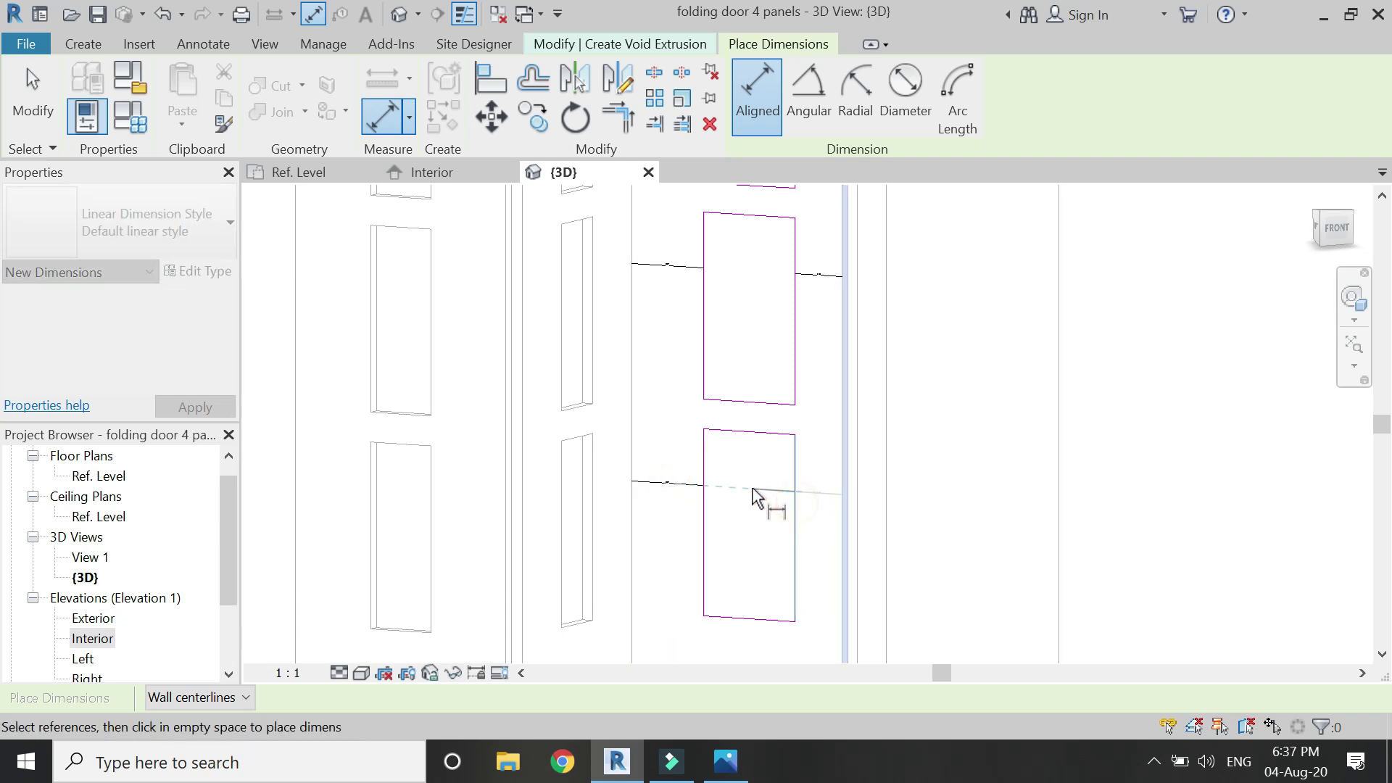
pyautogui.click(768, 504)
pyautogui.press('Escape')
pyautogui.press('Escape')
# Step: Label all six side dimensions with the 'side width' parameter (281.3)
pyautogui.scroll(-2, 772, 471)
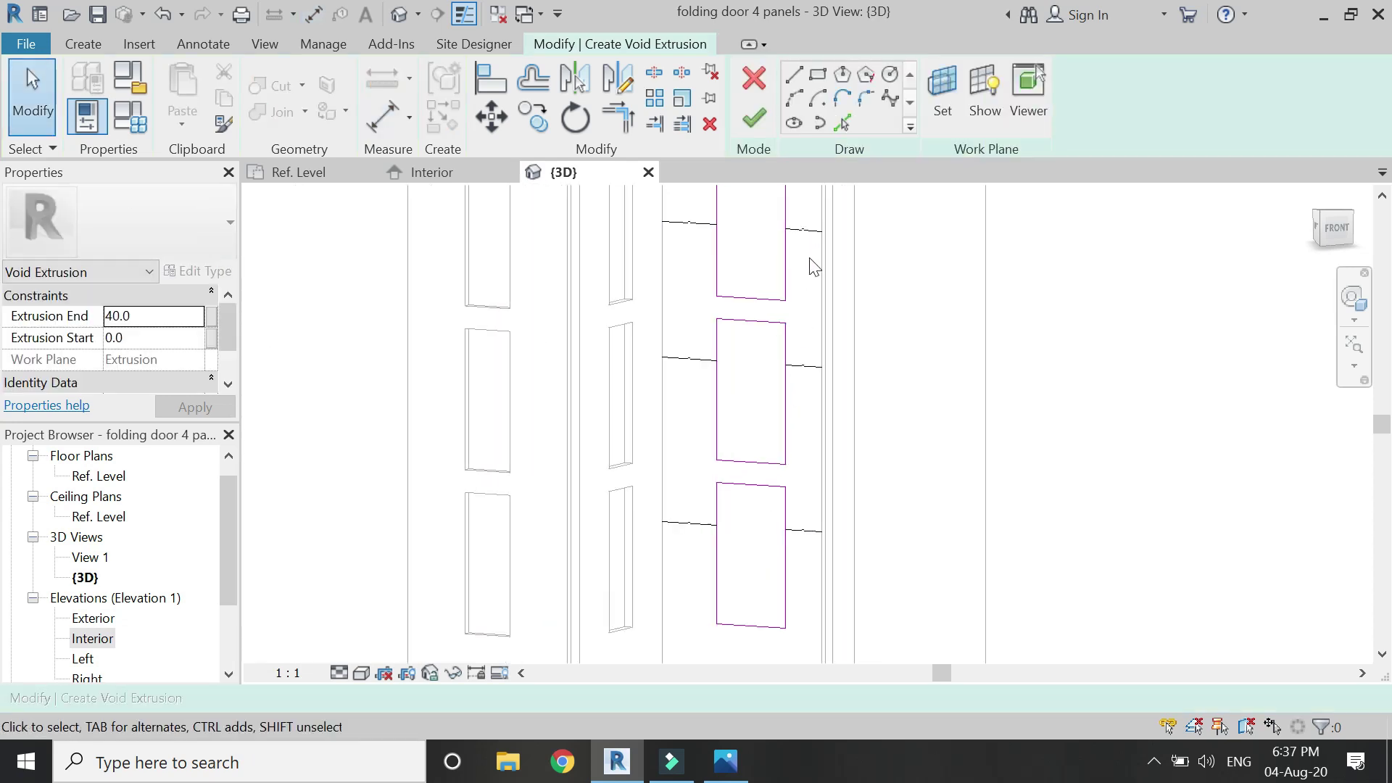
pyautogui.click(799, 233)
pyautogui.keyDown('ctrl'); pyautogui.click(696, 223); pyautogui.keyUp('ctrl')
pyautogui.keyDown('ctrl'); pyautogui.click(699, 359); pyautogui.keyUp('ctrl')
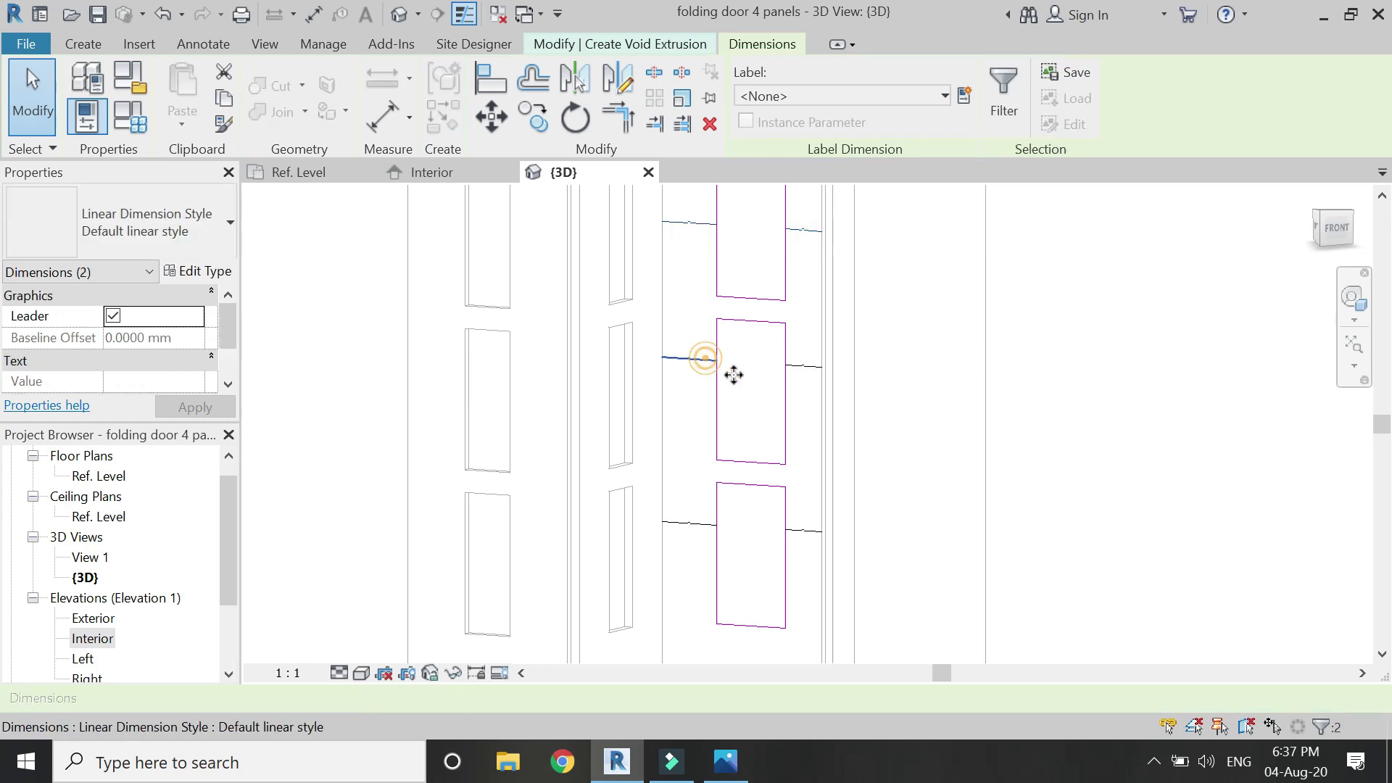
pyautogui.keyDown('ctrl'); pyautogui.click(808, 366); pyautogui.keyUp('ctrl')
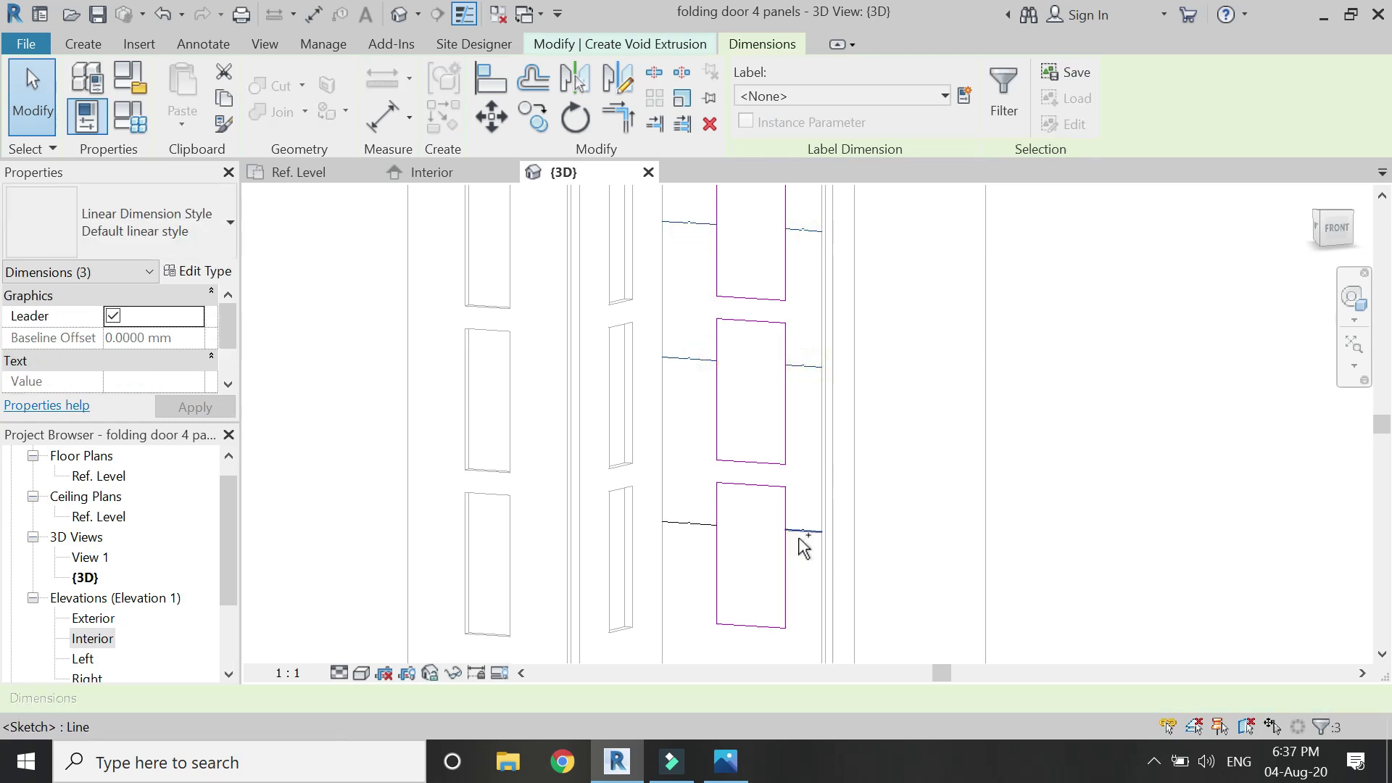
pyautogui.keyDown('ctrl'); pyautogui.click(694, 521); pyautogui.keyUp('ctrl')
pyautogui.click(884, 94)
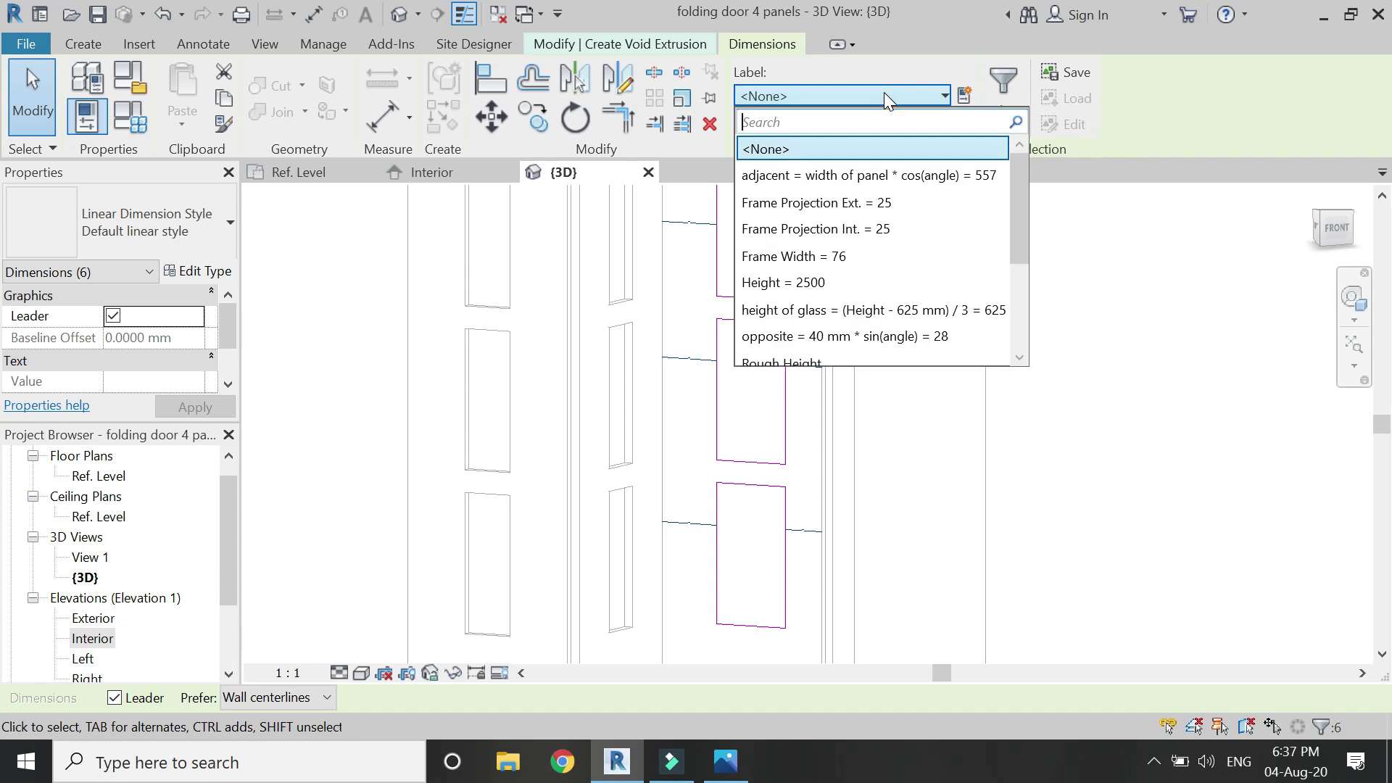
pyautogui.scroll(-1, 906, 290)
pyautogui.scroll(-1, 912, 307)
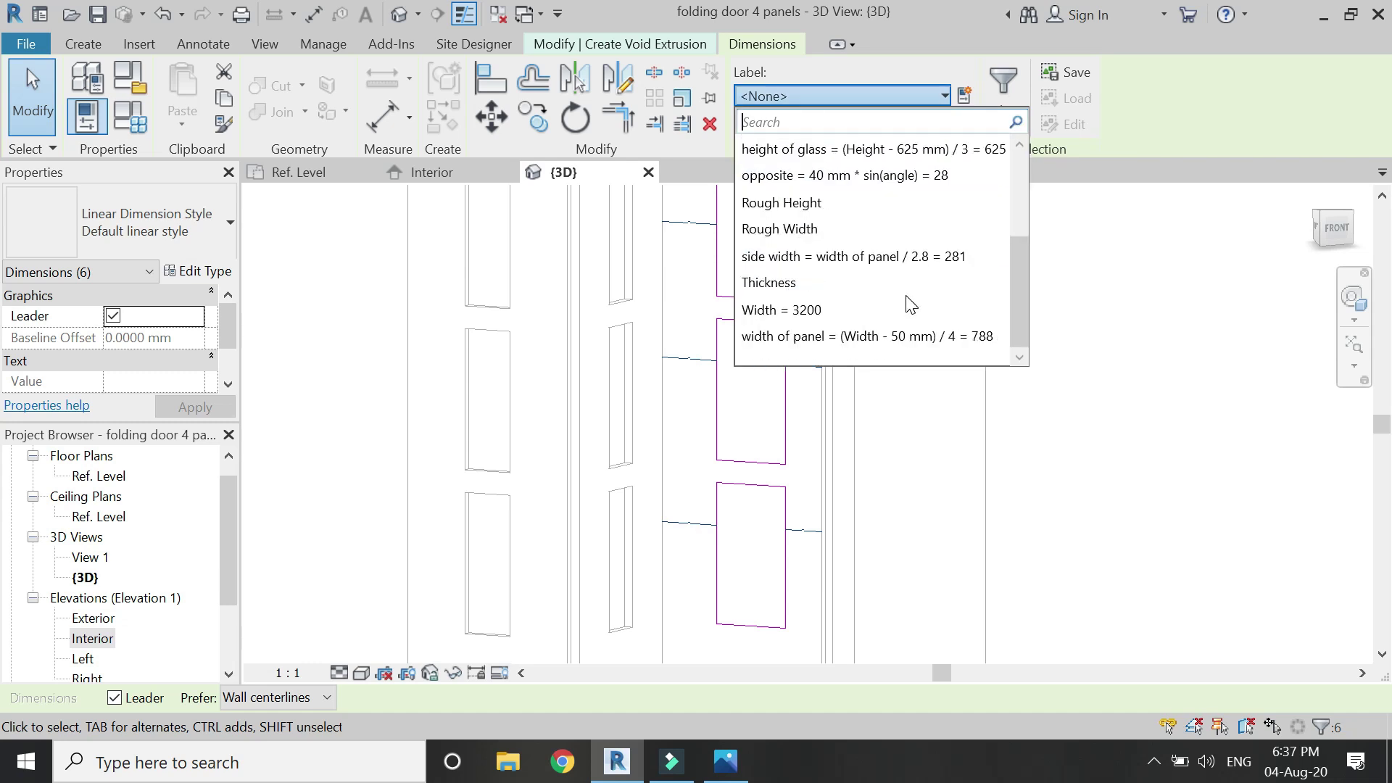
pyautogui.press('Return')
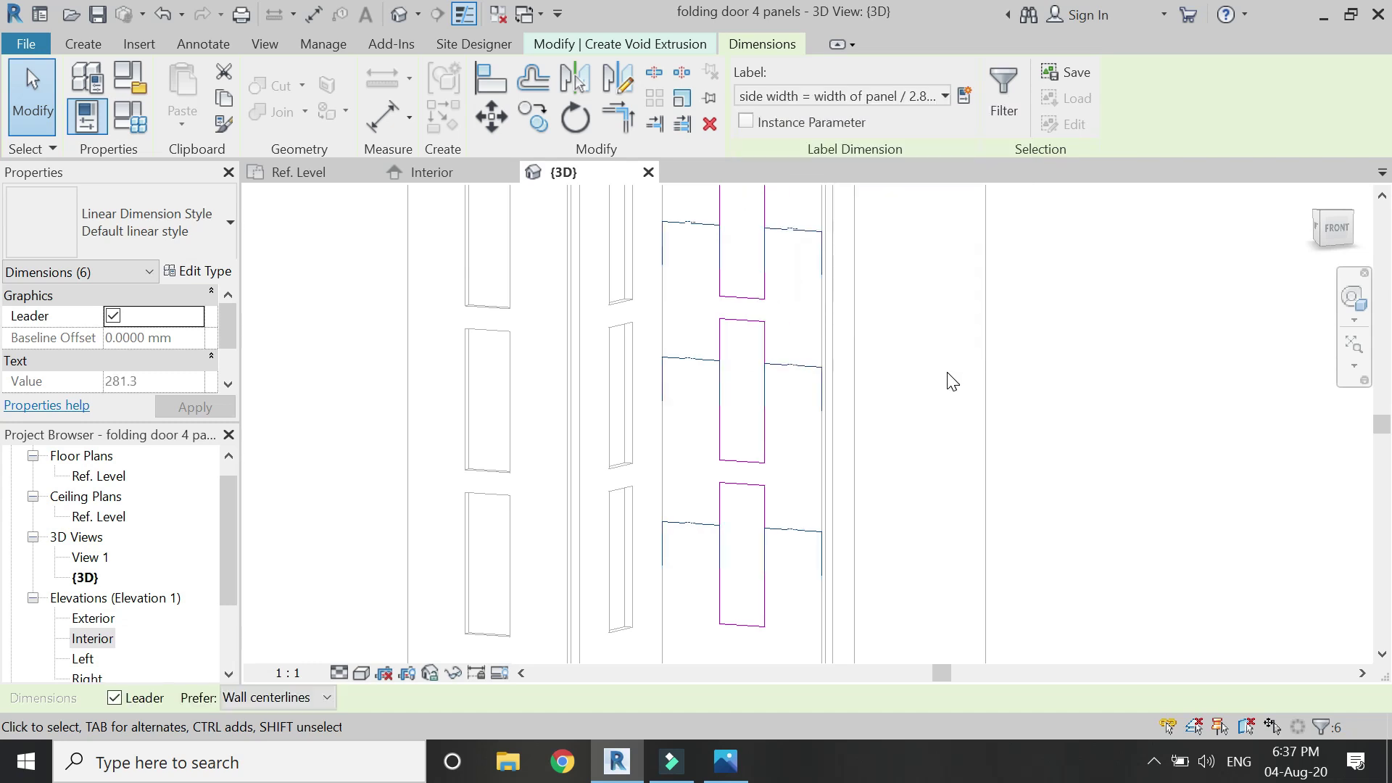
pyautogui.click(914, 398)
pyautogui.scroll(-3, 914, 398)
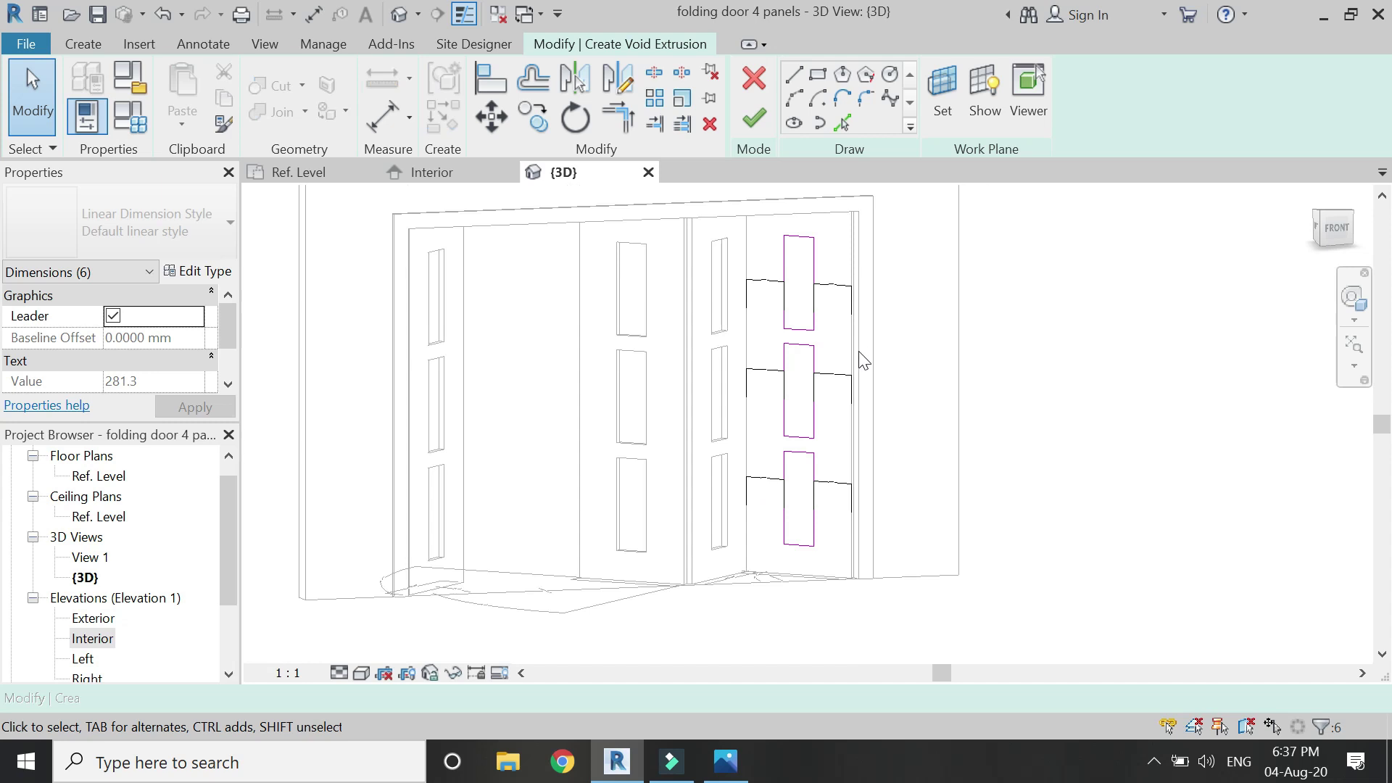
# Step: Finish the void extrusion cutting the fourth panel and switch to the Interior elevation
pyautogui.click(761, 120)
pyautogui.press('Escape')
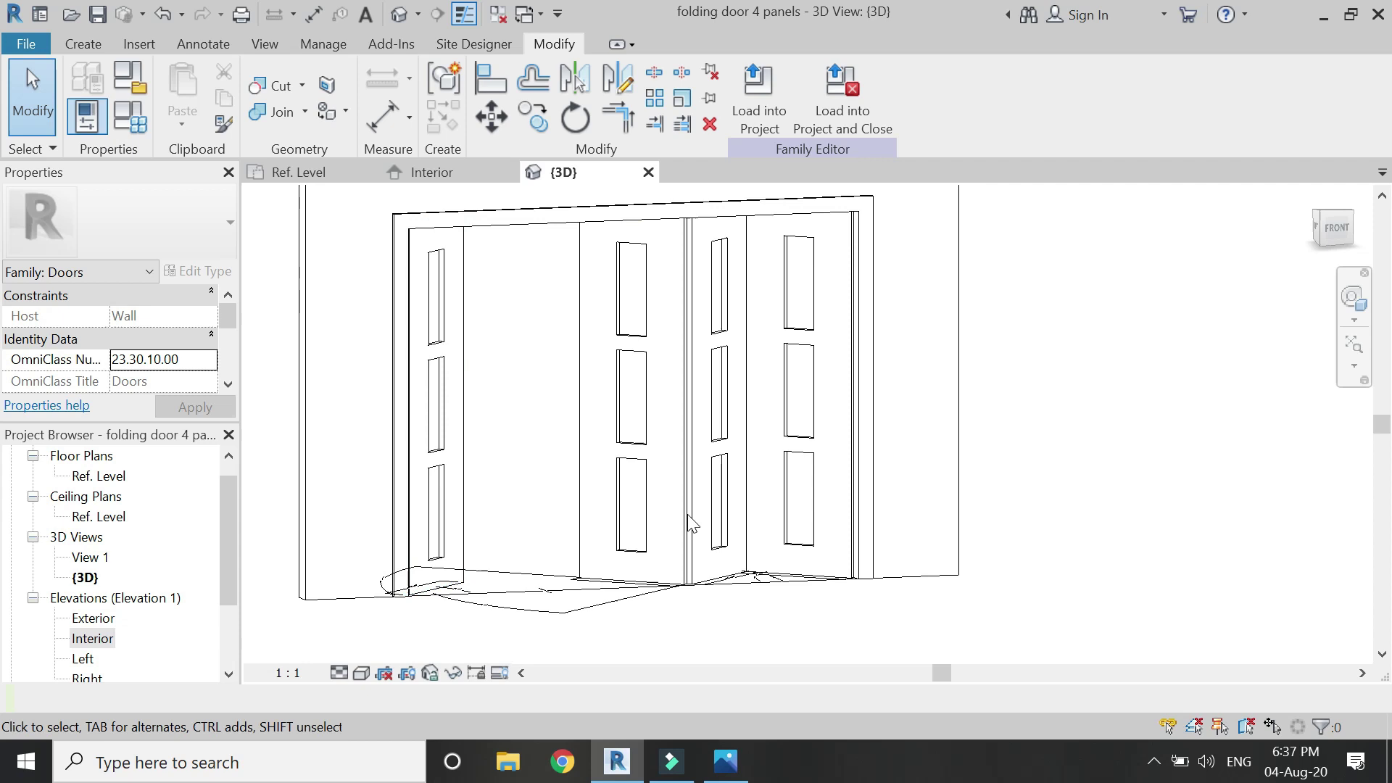
pyautogui.scroll(-2, 707, 529)
pyautogui.click(434, 172)
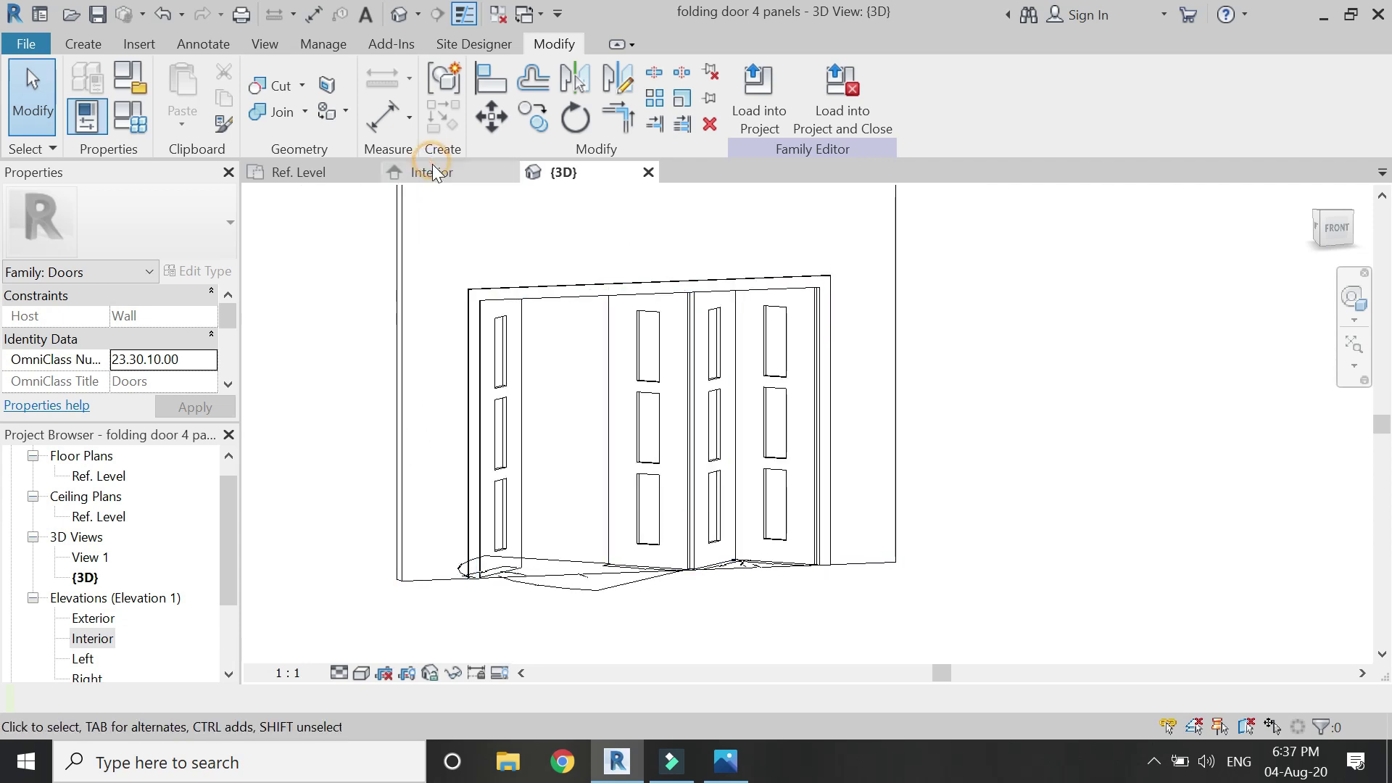
pyautogui.click(103, 45)
# Step: Start a solid extrusion with its work plane picked on the first panel
pyautogui.click(199, 71)
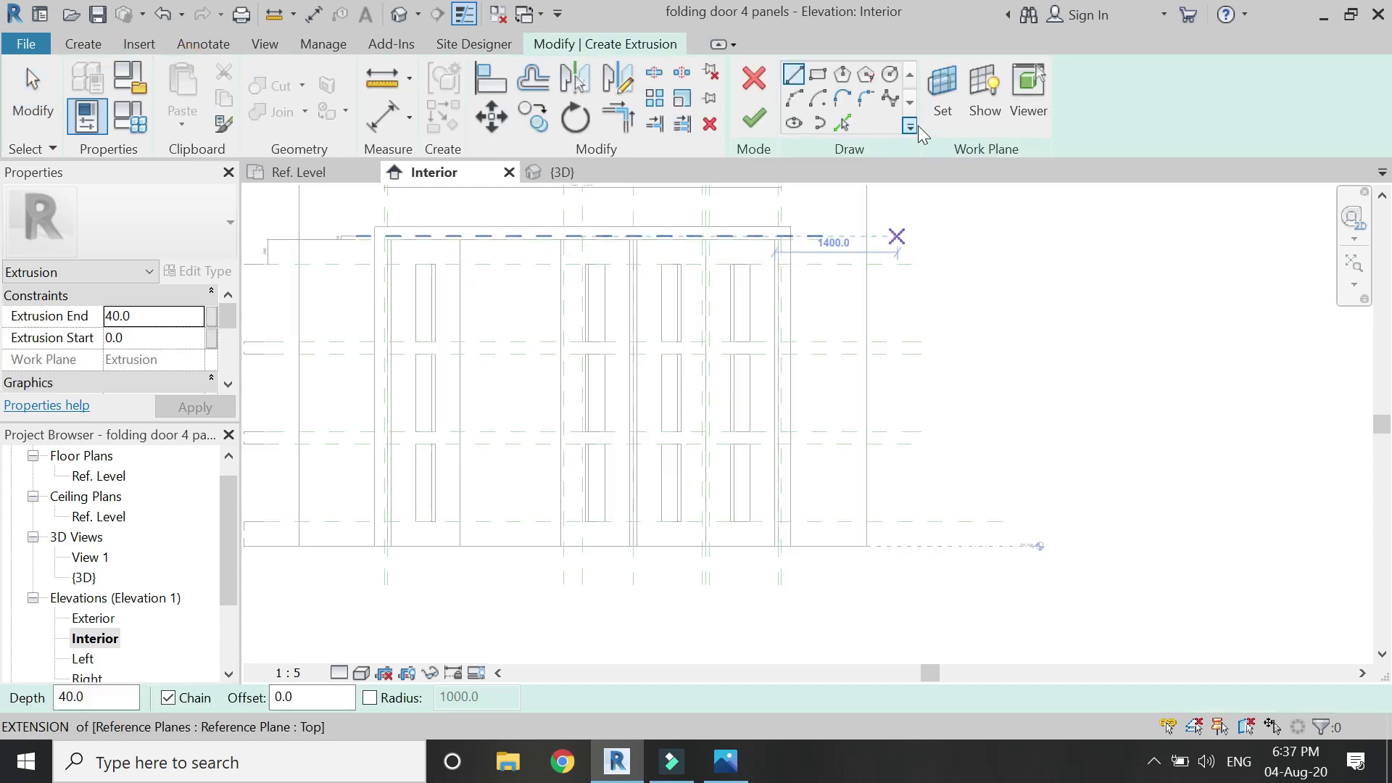
pyautogui.click(939, 109)
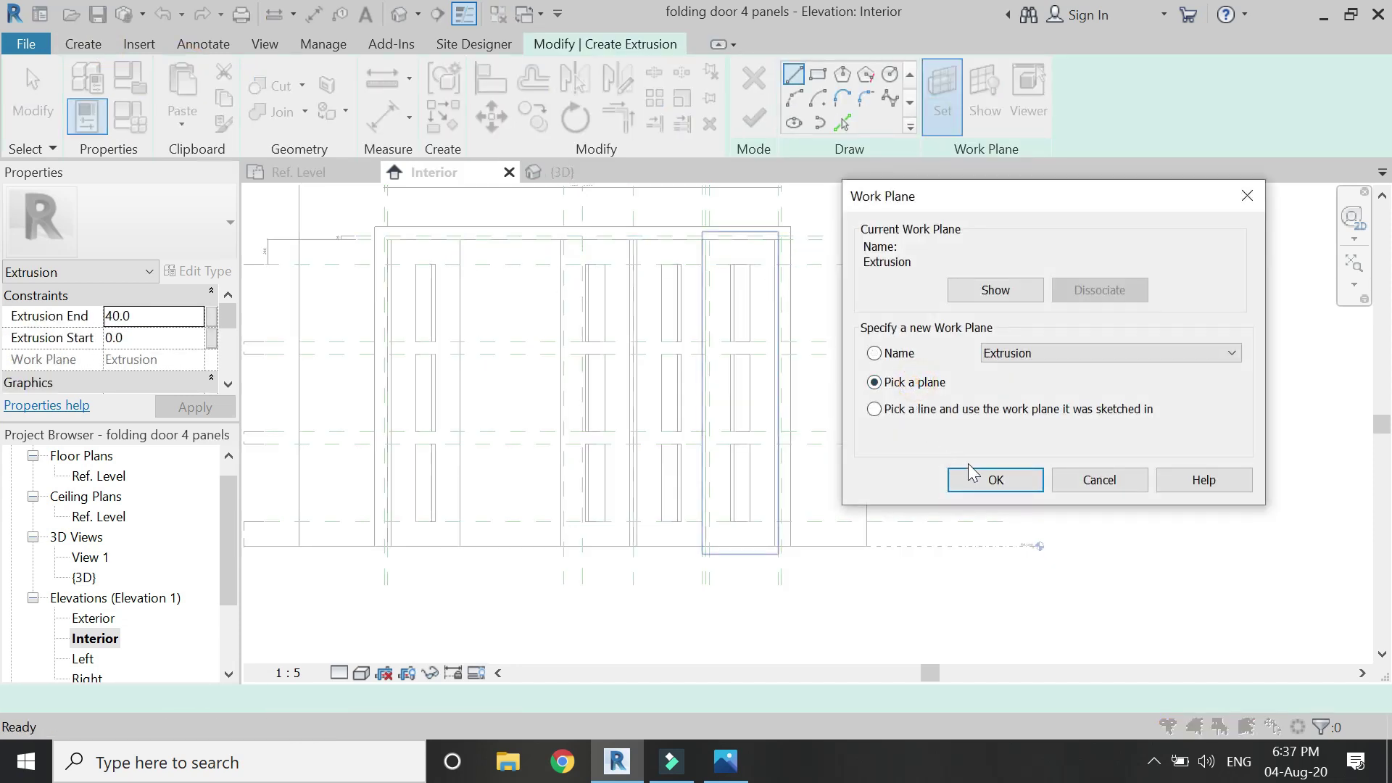
pyautogui.click(972, 479)
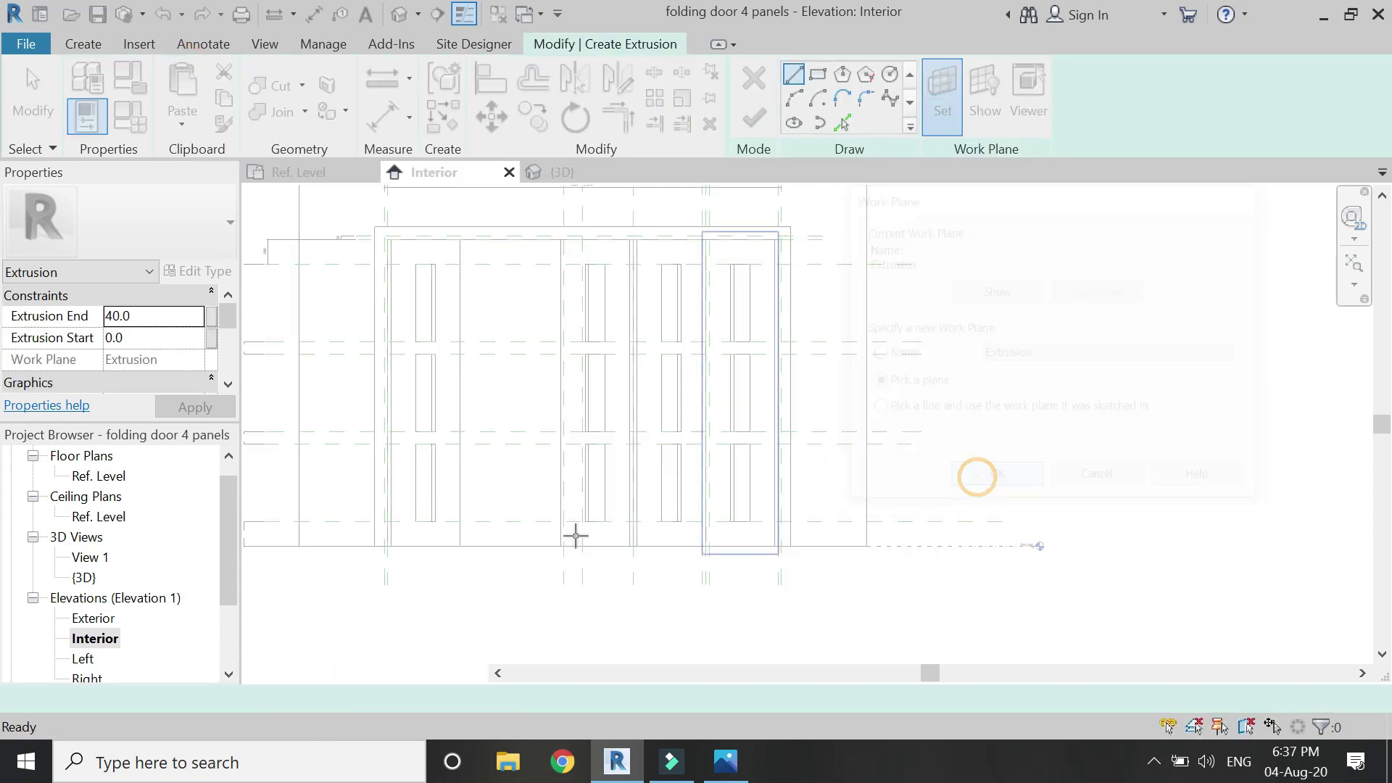
pyautogui.click(444, 543)
# Step: Draw three 225 × 625 rectangles in the first panel's top, middle and lower openings
pyautogui.click(819, 74)
pyautogui.scroll(3, 413, 268)
pyautogui.click(411, 264)
pyautogui.scroll(2, 426, 286)
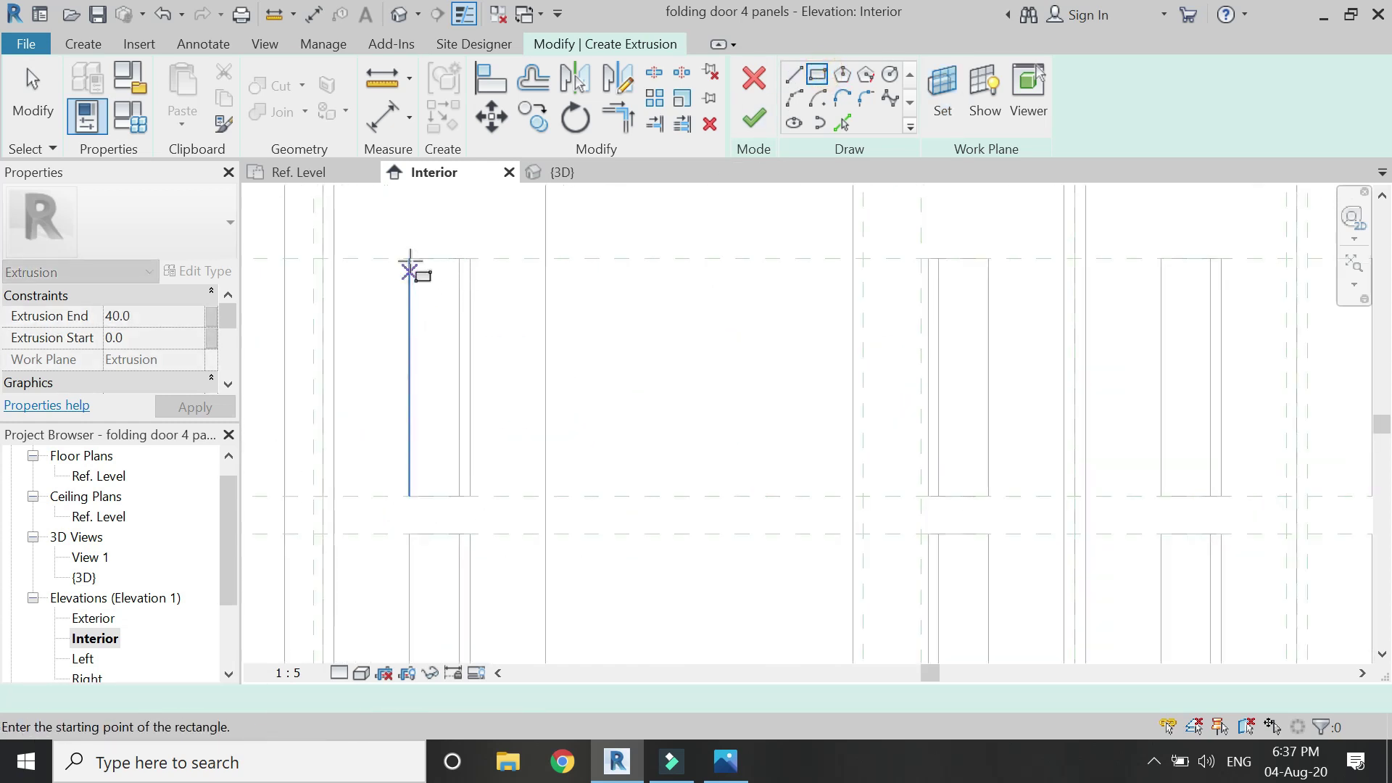
pyautogui.click(410, 259)
pyautogui.click(470, 496)
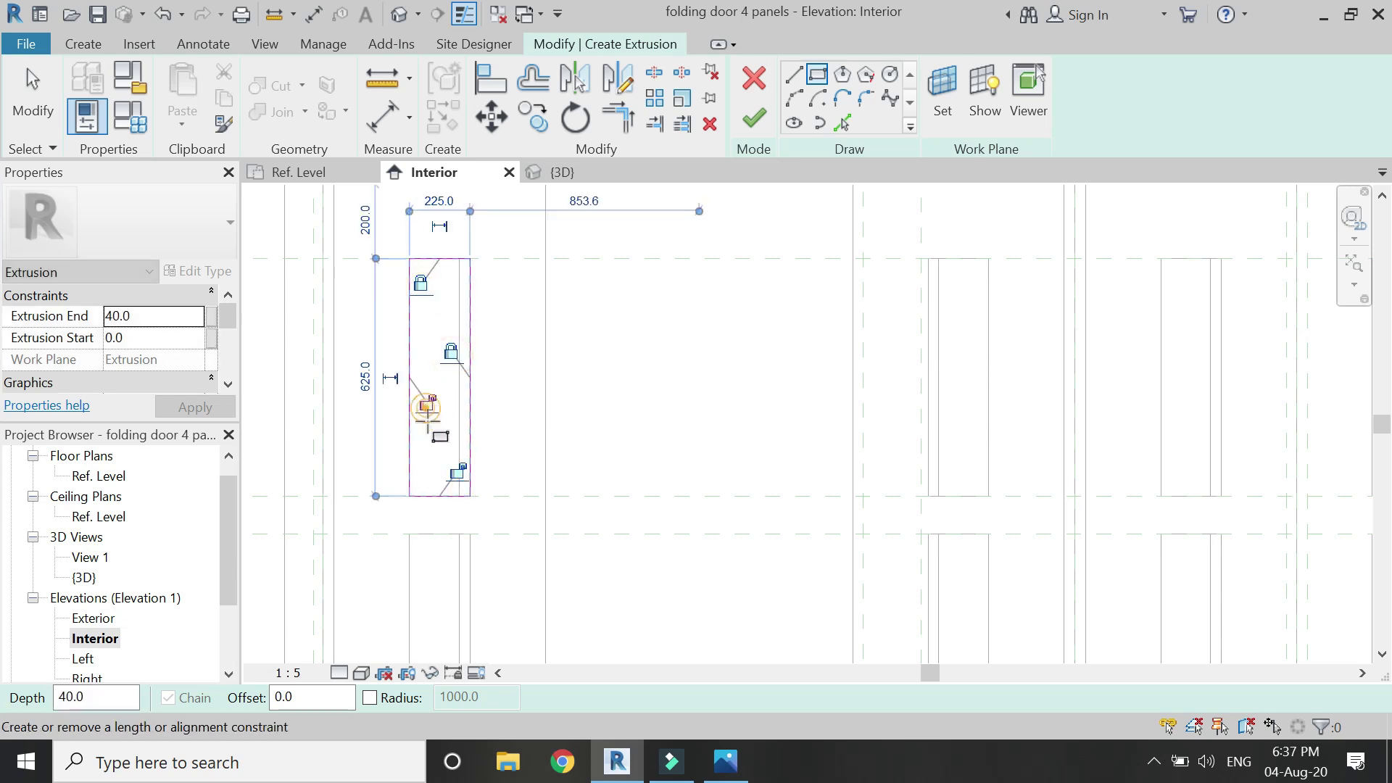
pyautogui.scroll(-3, 481, 497)
pyautogui.scroll(2, 454, 407)
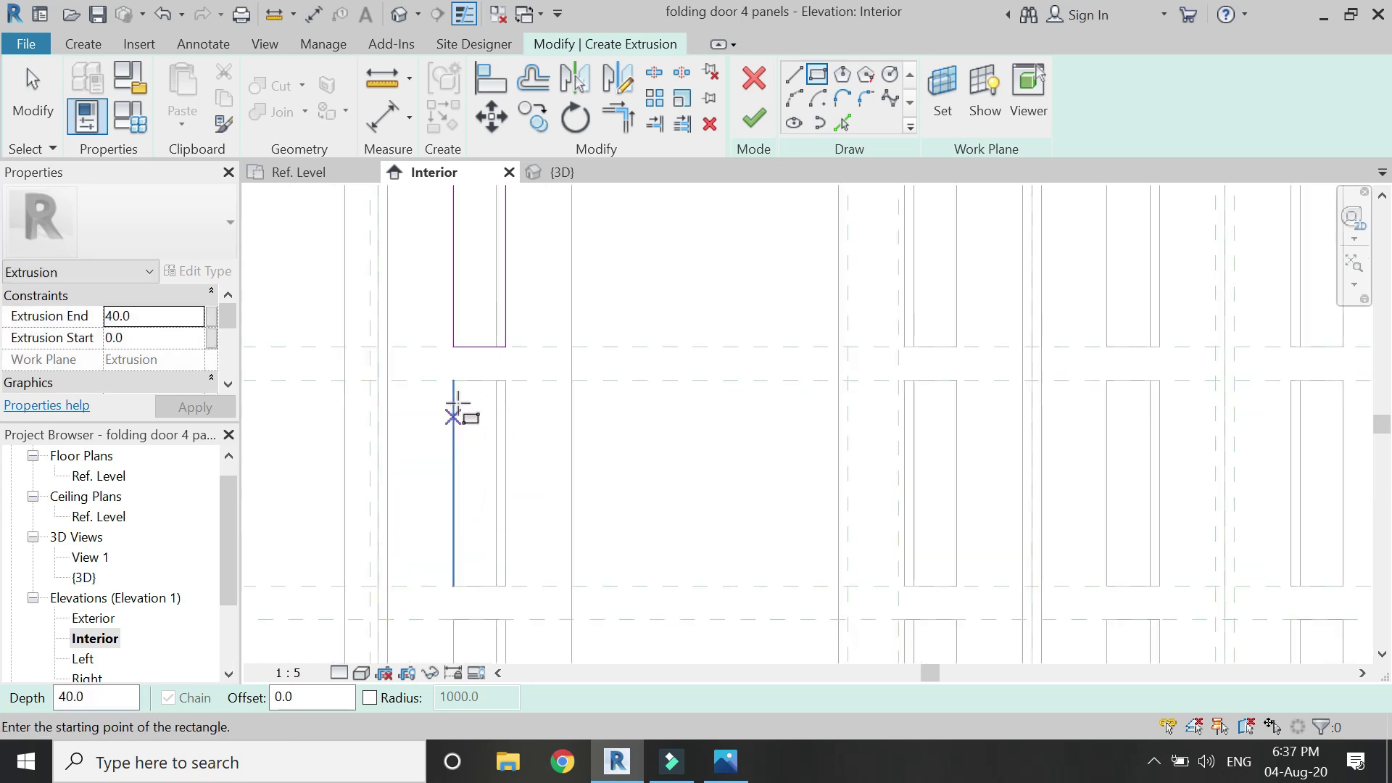
pyautogui.click(454, 382)
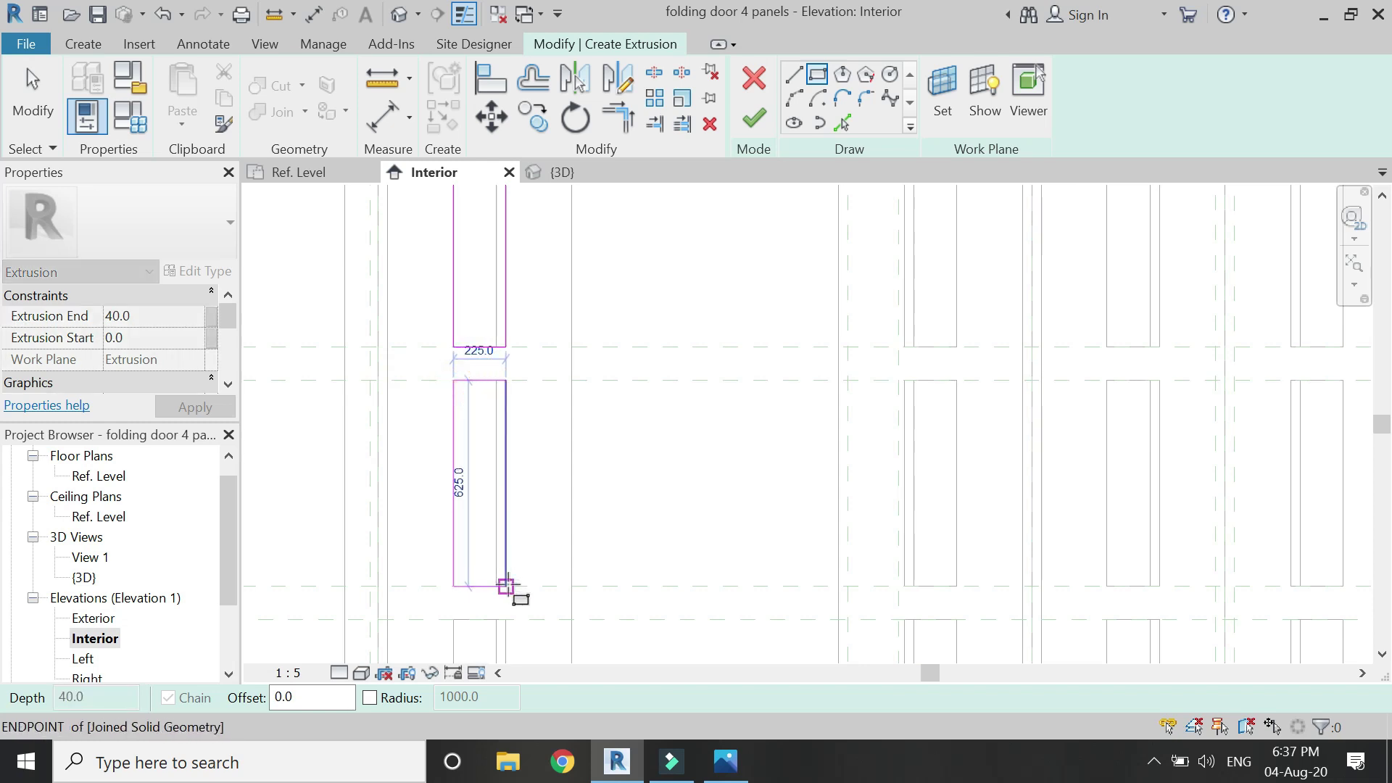
pyautogui.click(510, 588)
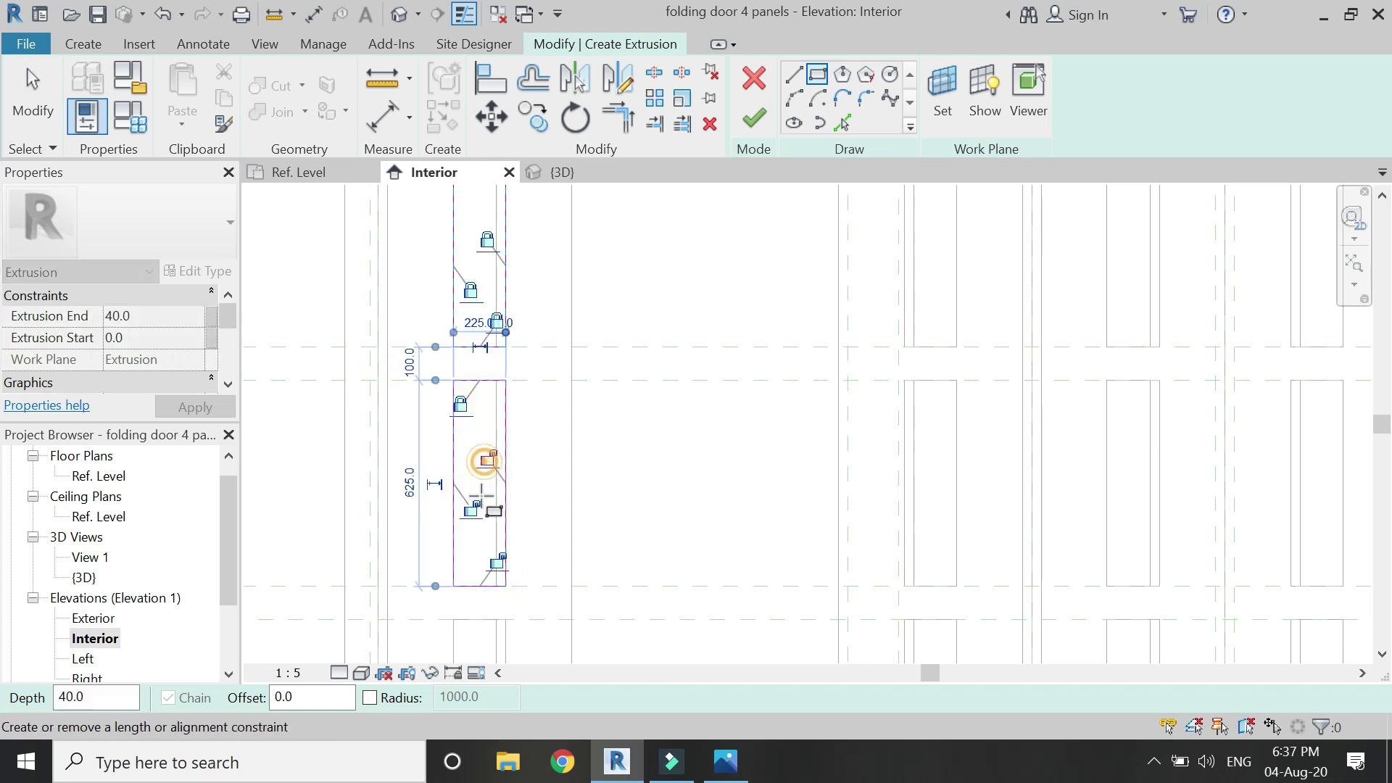
pyautogui.scroll(-3, 531, 406)
pyautogui.scroll(2, 507, 569)
pyautogui.click(492, 434)
pyautogui.click(531, 587)
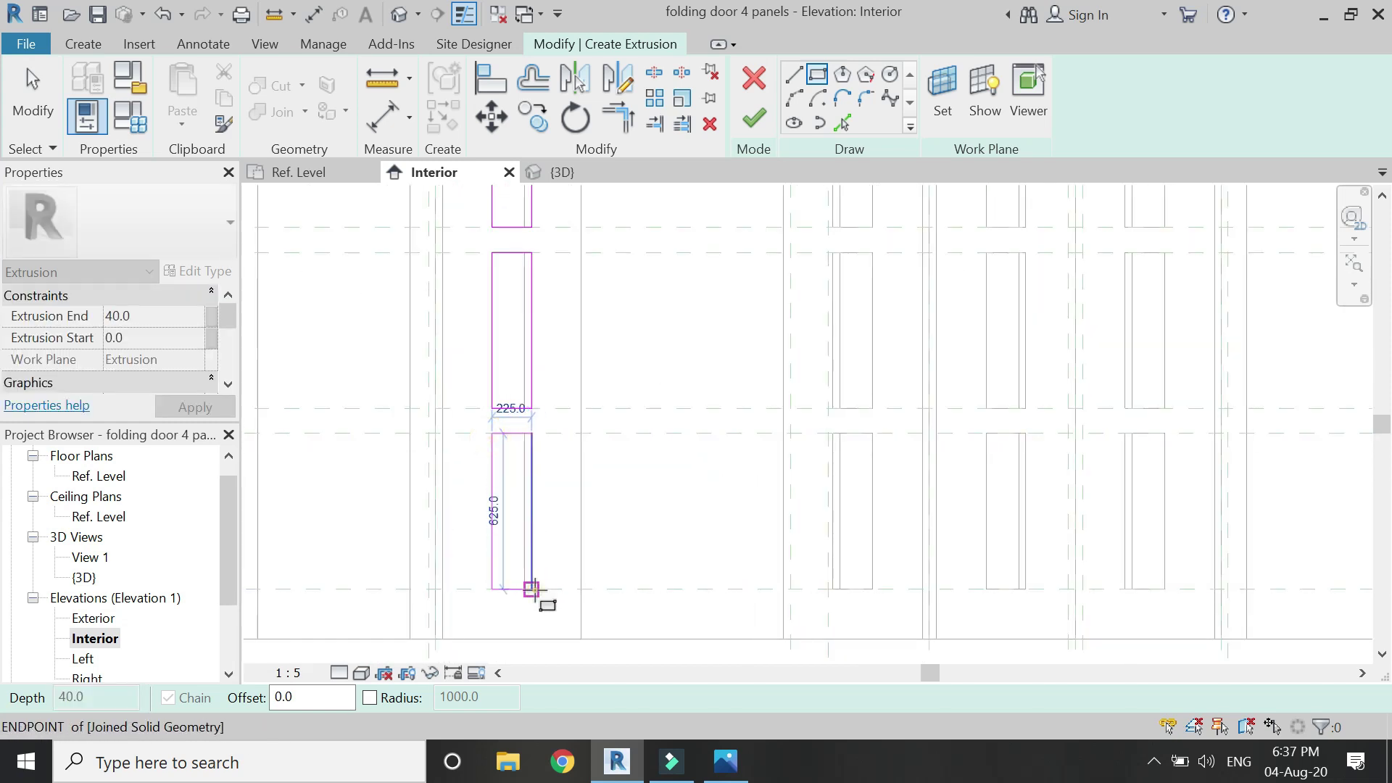
# Step: Stop drawing and switch to the Ref. Level floor plan
pyautogui.scroll(2, 505, 512)
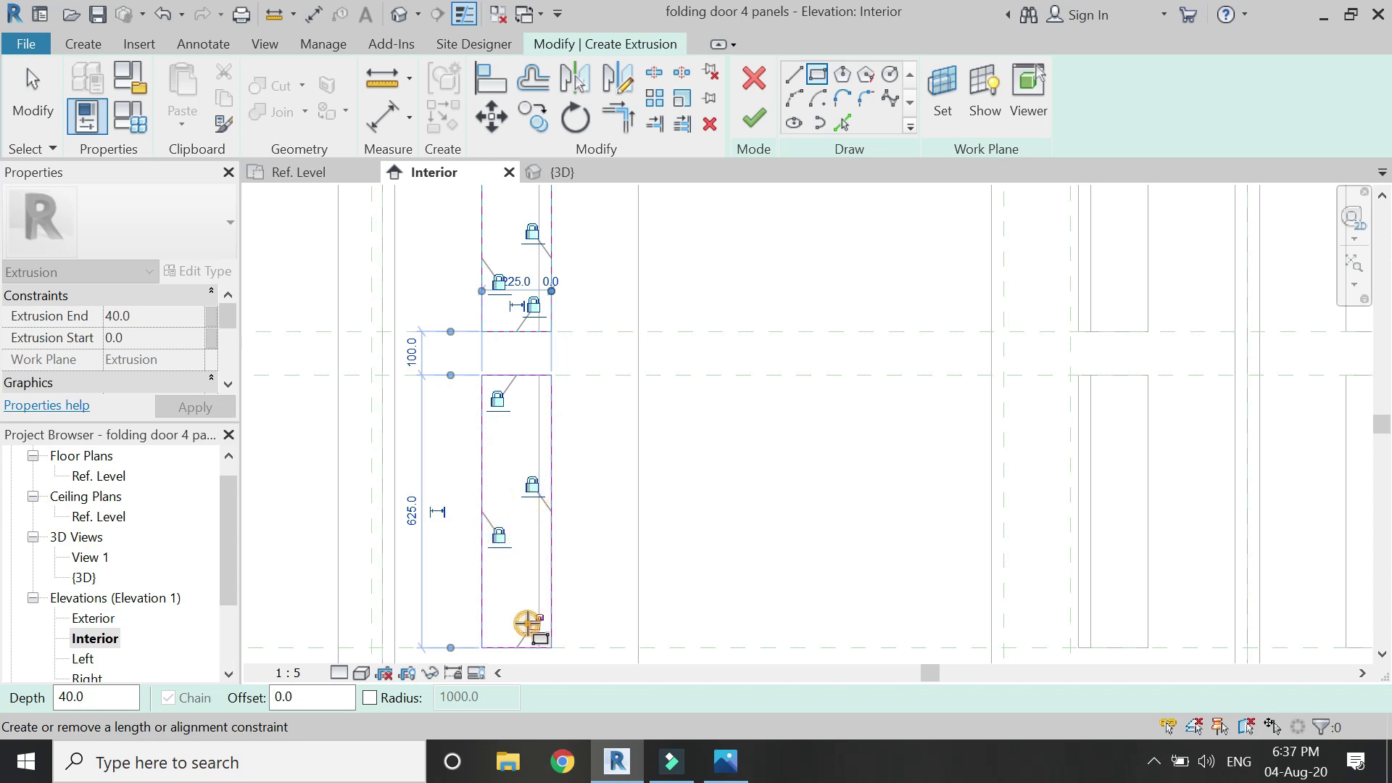
pyautogui.scroll(-2, 616, 586)
pyautogui.press('Escape')
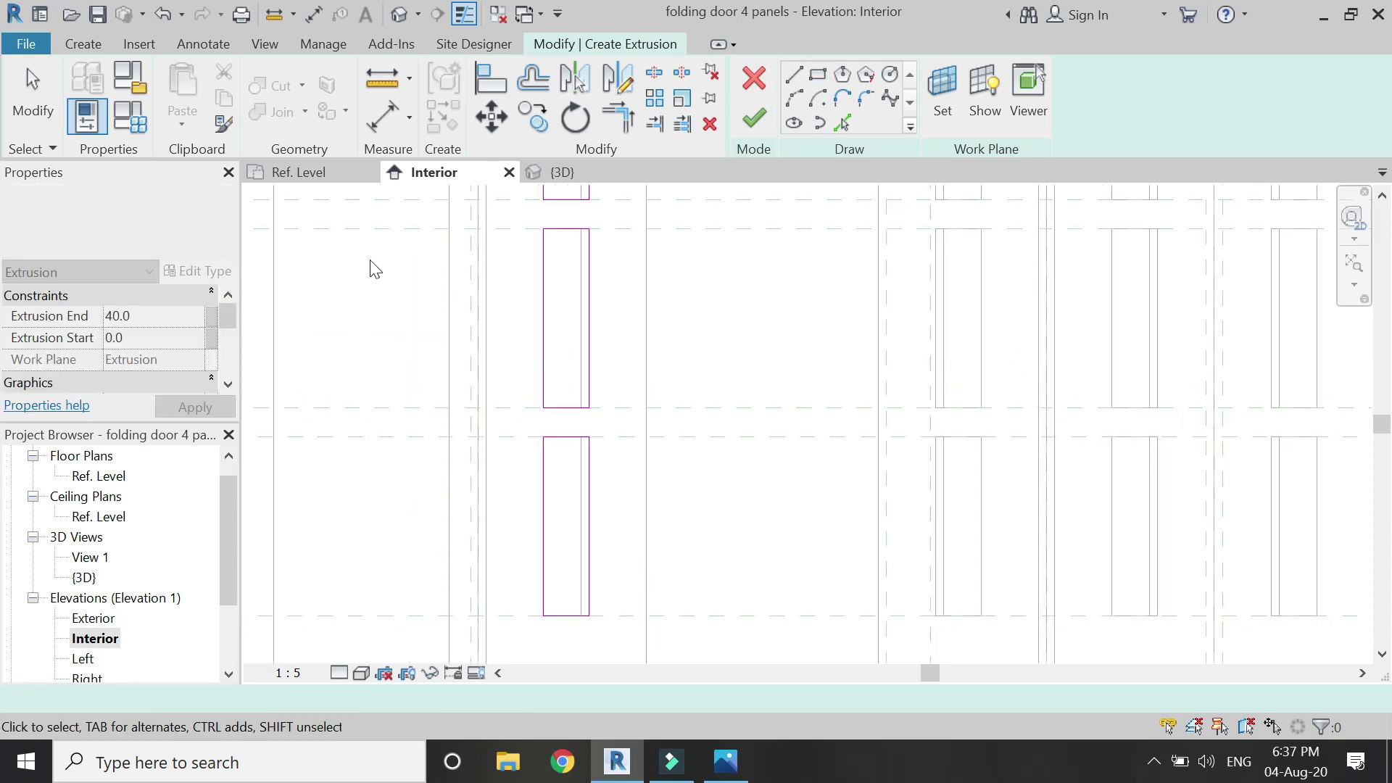
pyautogui.click(338, 177)
pyautogui.scroll(-3, 972, 482)
pyautogui.scroll(1, 622, 490)
pyautogui.scroll(4, 622, 490)
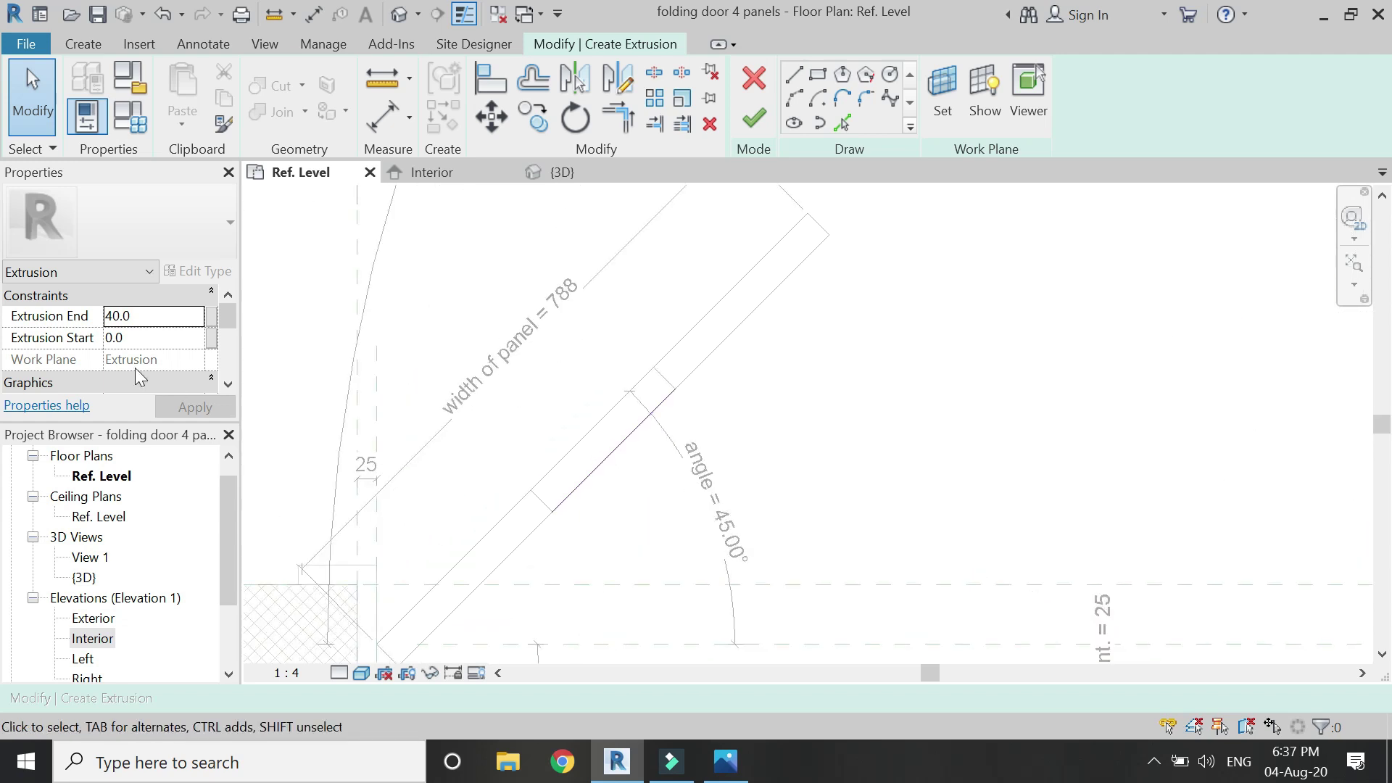
# Step: Set the glass extrusion to run from -15 to -25, finish it, and view Interior
pyautogui.click(153, 319)
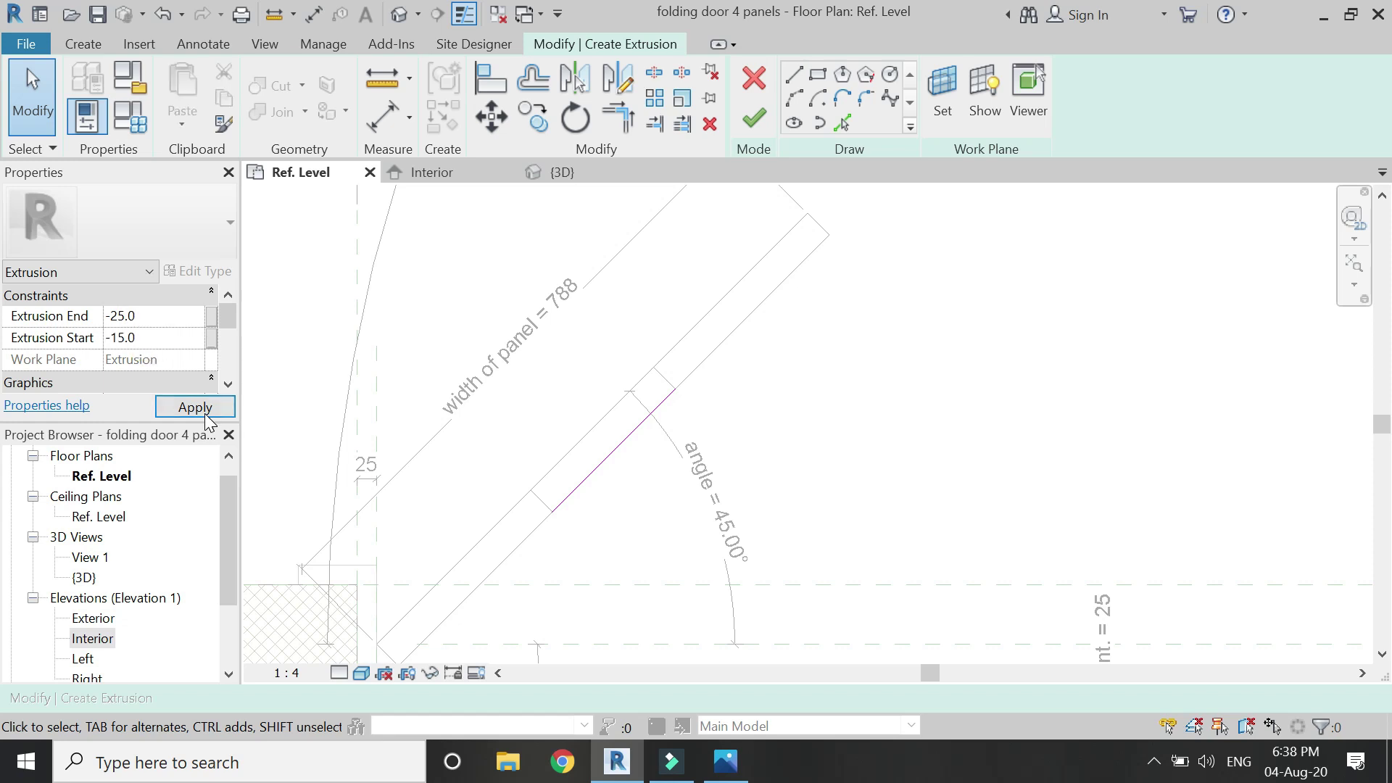
pyautogui.click(761, 126)
pyautogui.press('Escape')
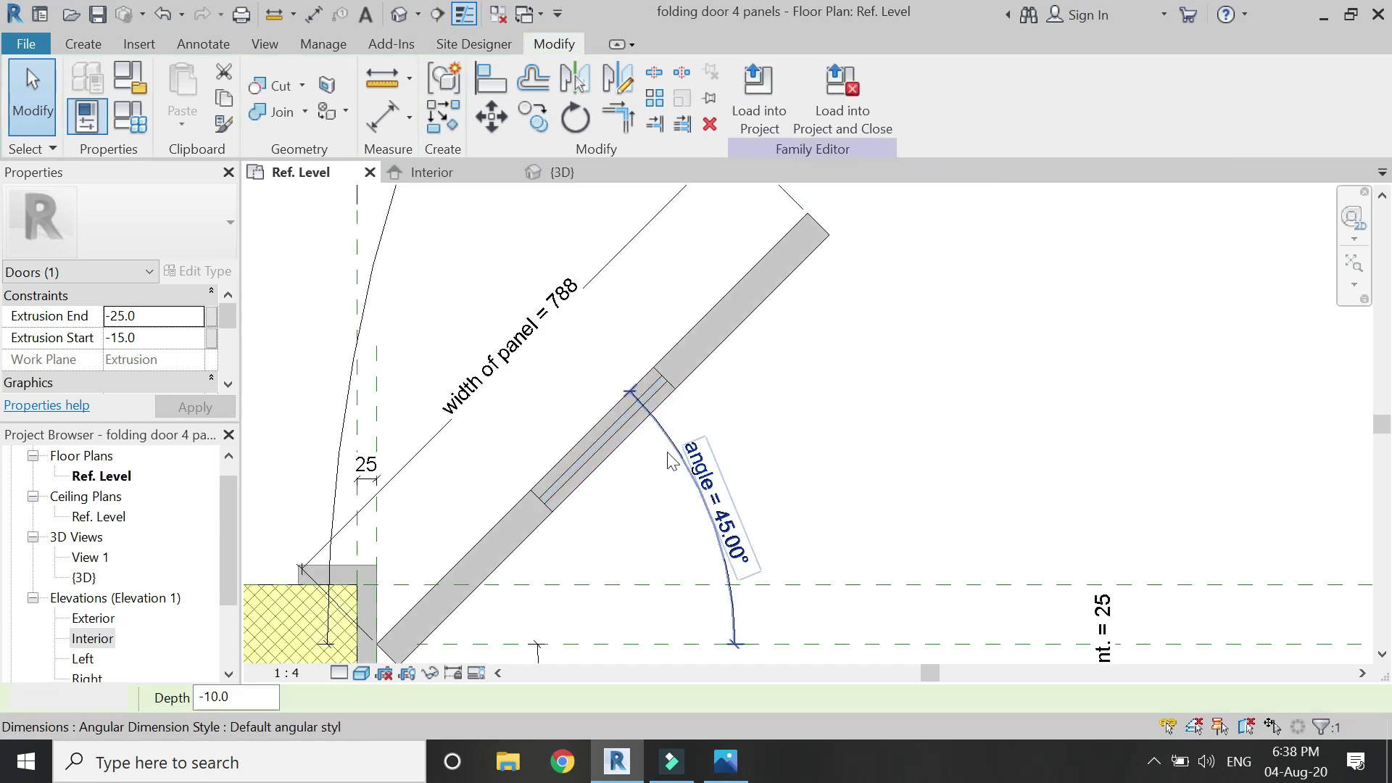
pyautogui.scroll(-3, 403, 358)
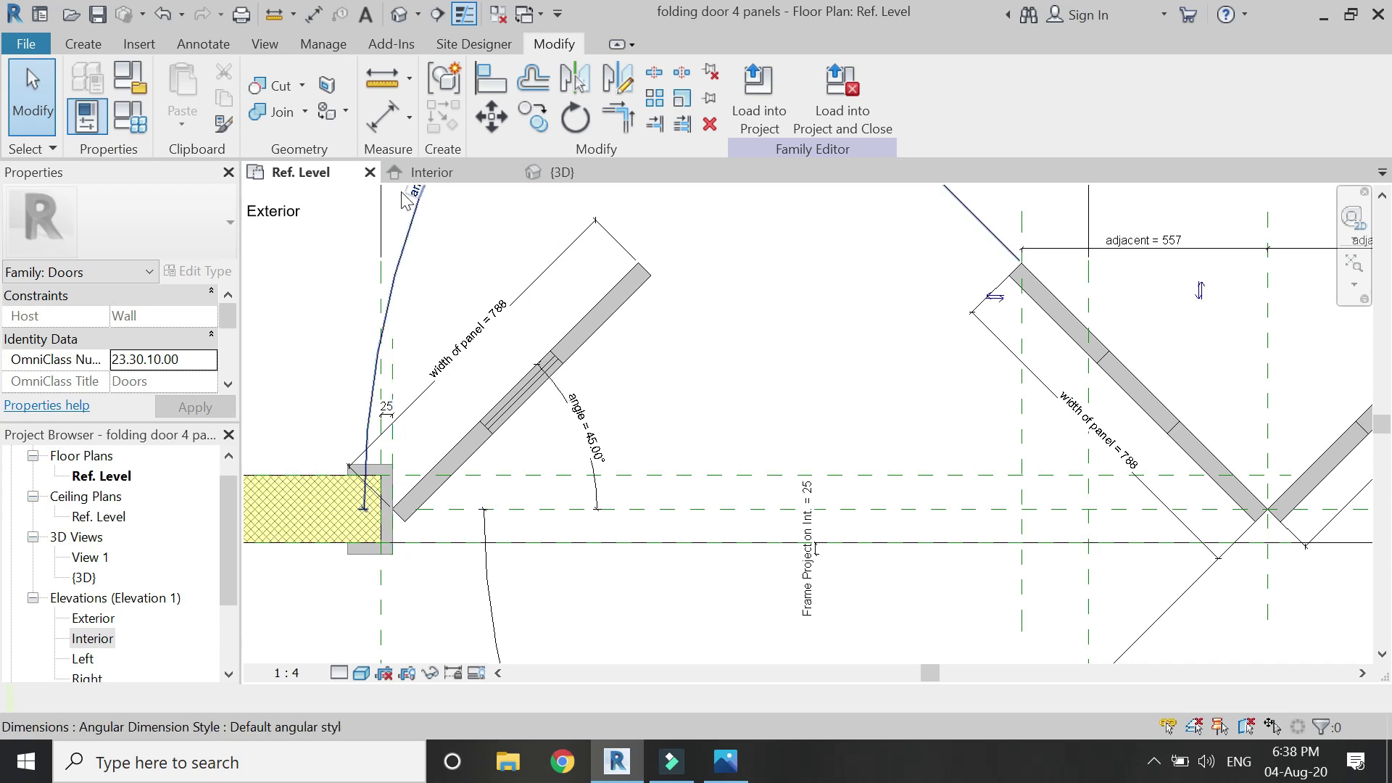
pyautogui.click(423, 172)
# Step: Pick the door panel face as the work plane for a new extrusion
pyautogui.scroll(-3, 519, 484)
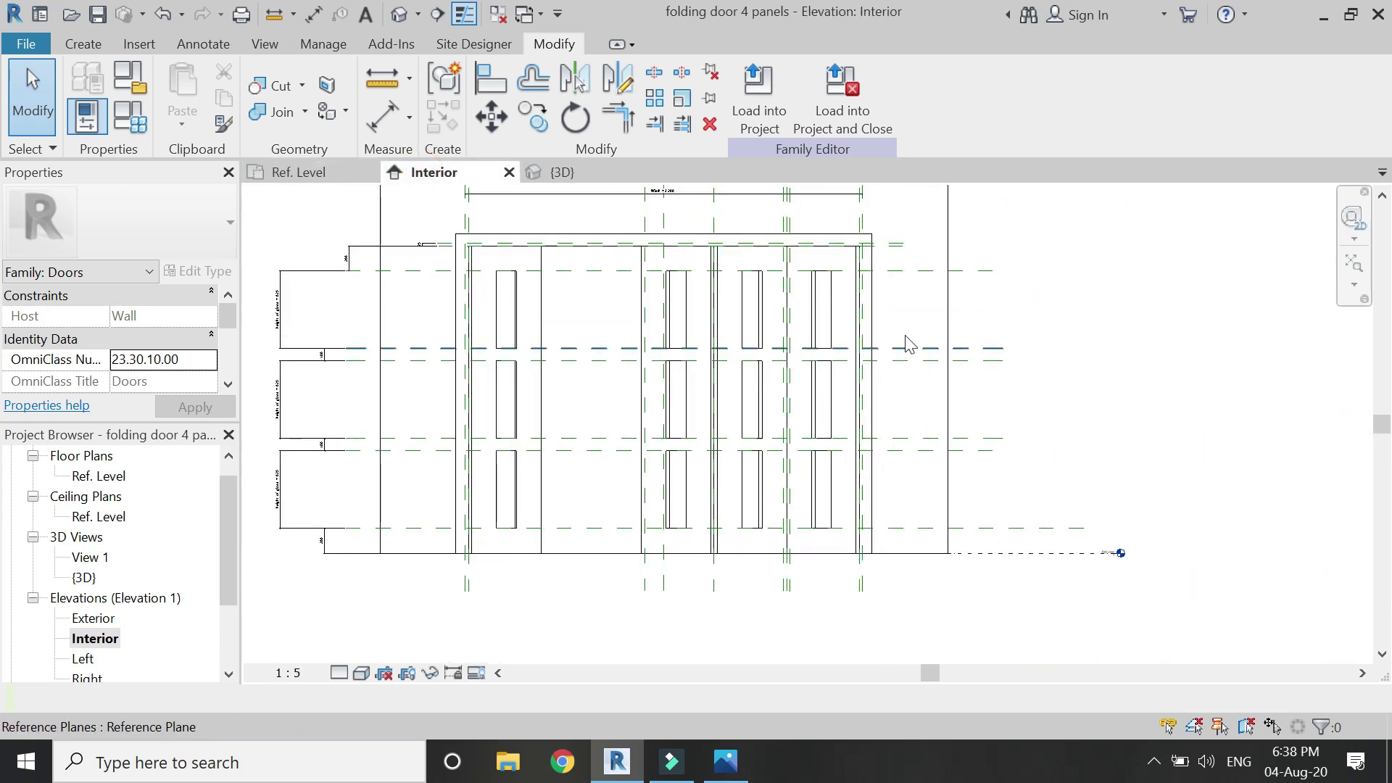
pyautogui.scroll(2, 497, 280)
pyautogui.click(85, 45)
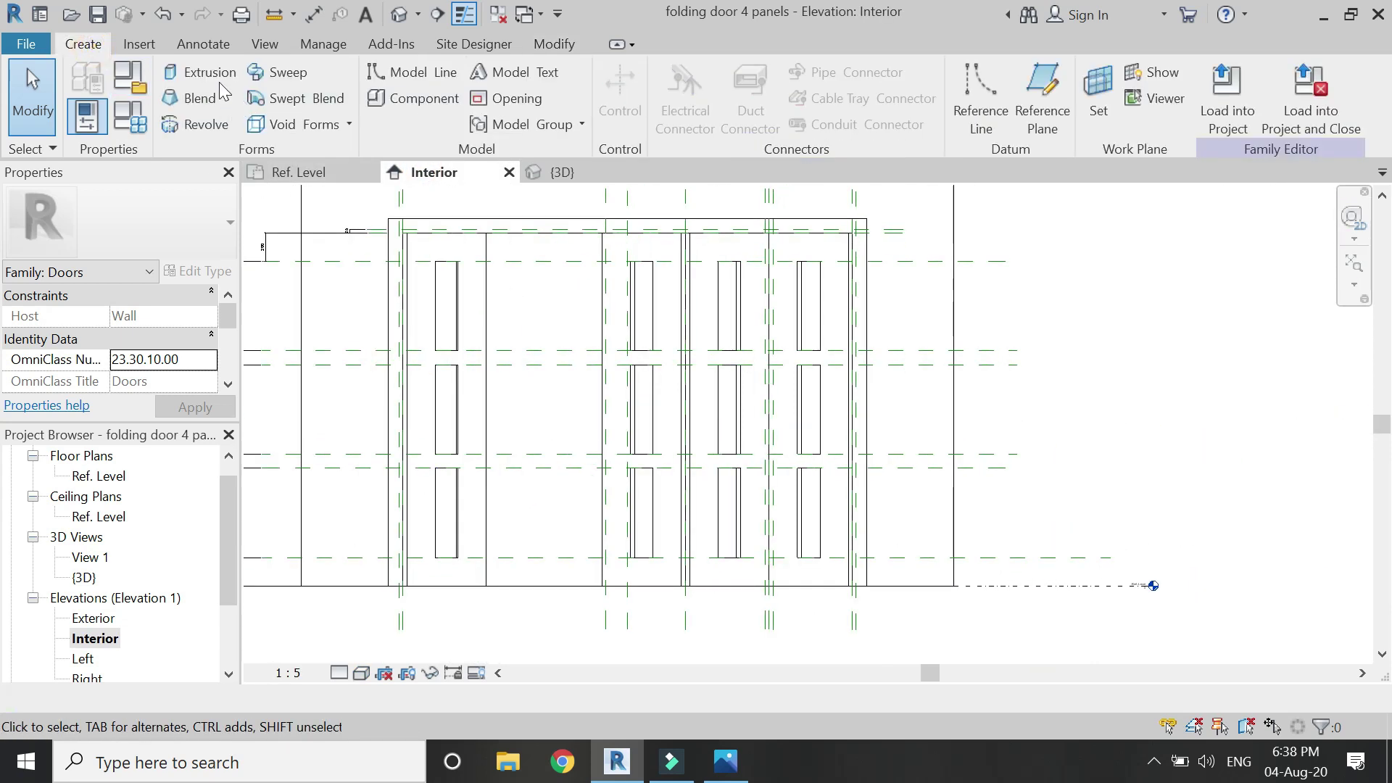
pyautogui.click(942, 90)
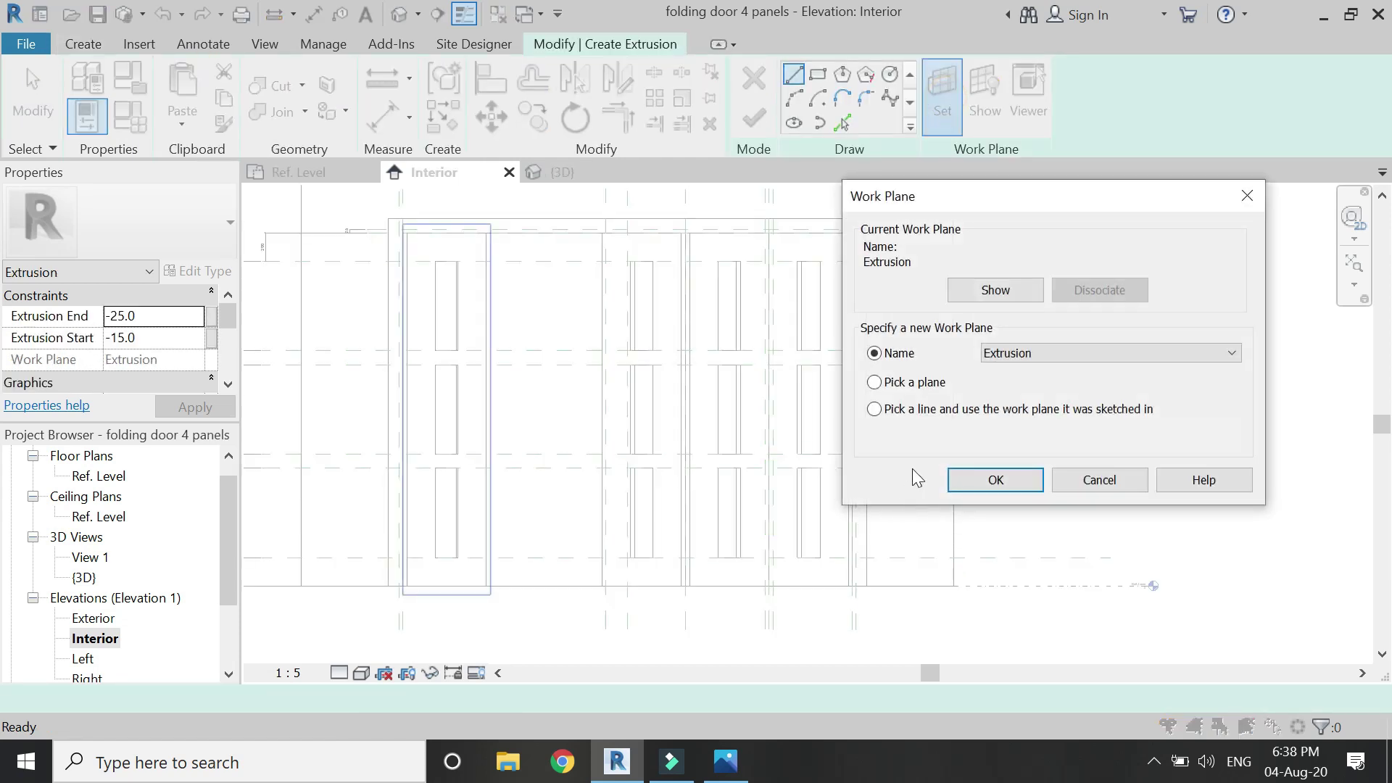
pyautogui.click(995, 480)
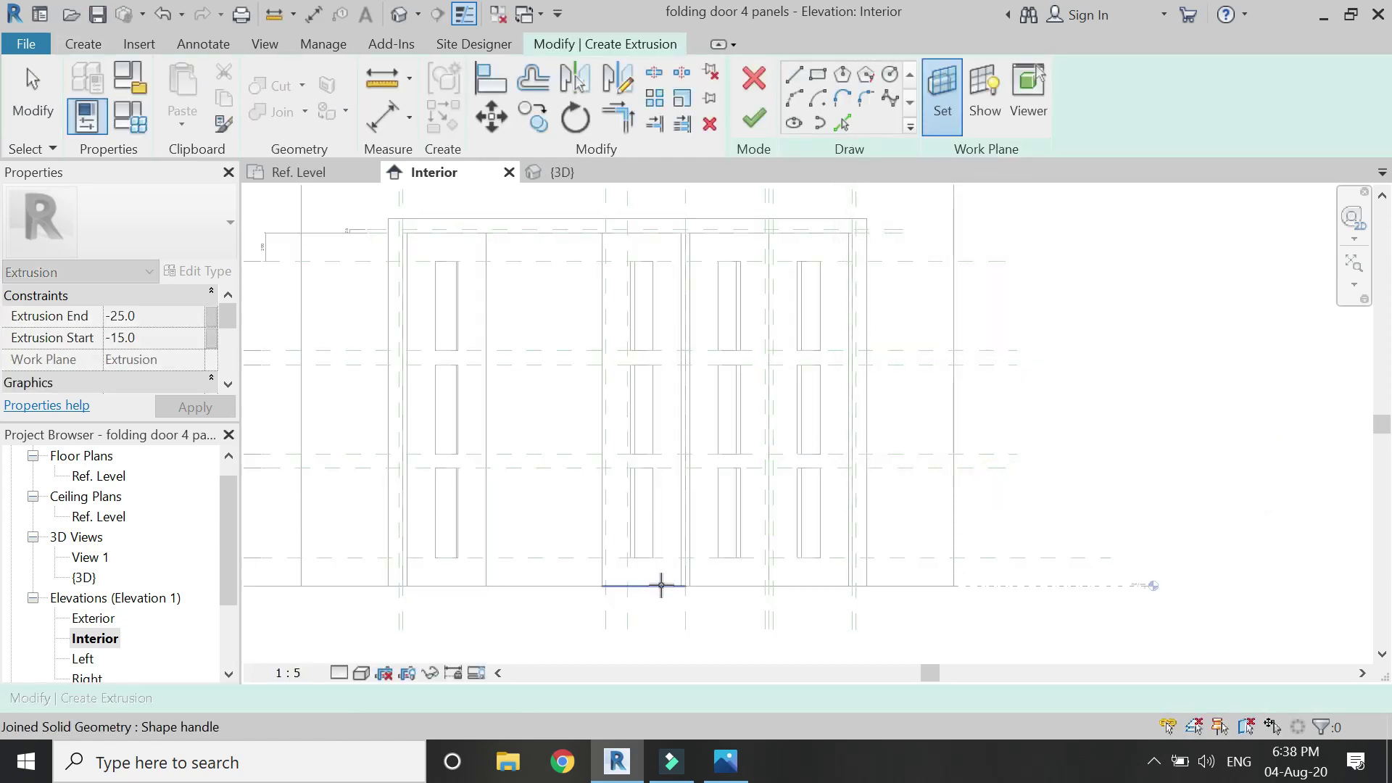
pyautogui.click(660, 580)
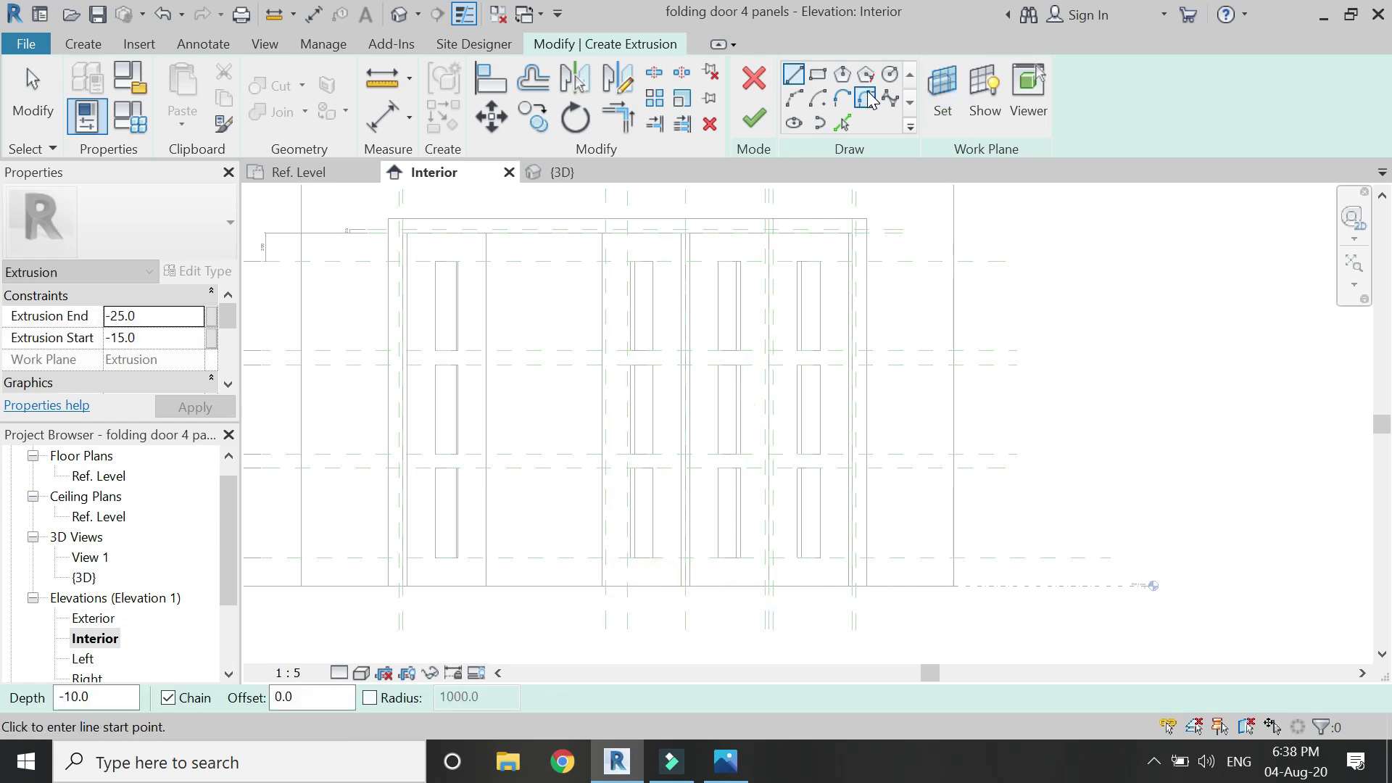
# Step: Draw 225 × 625 rectangles over the top two openings and lock their edges
pyautogui.scroll(4, 631, 274)
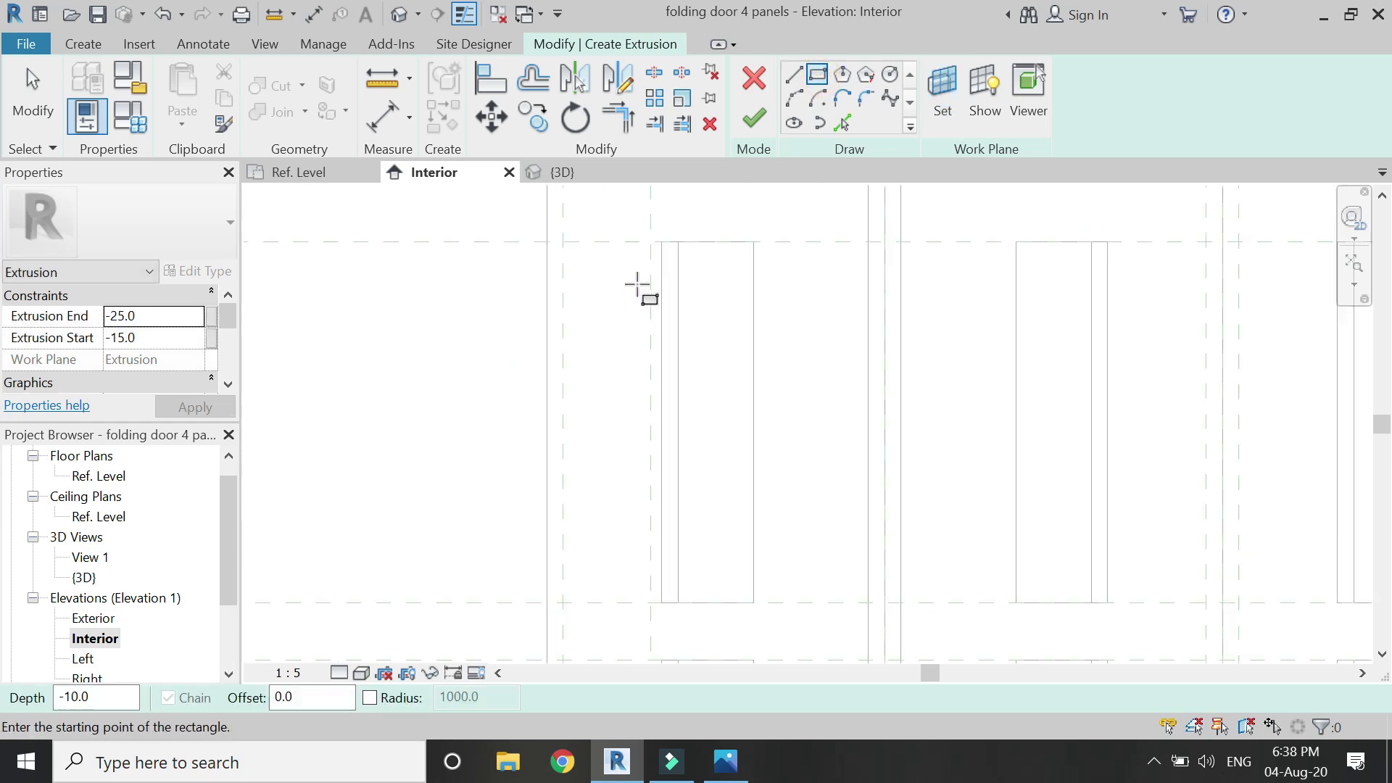
pyautogui.click(755, 240)
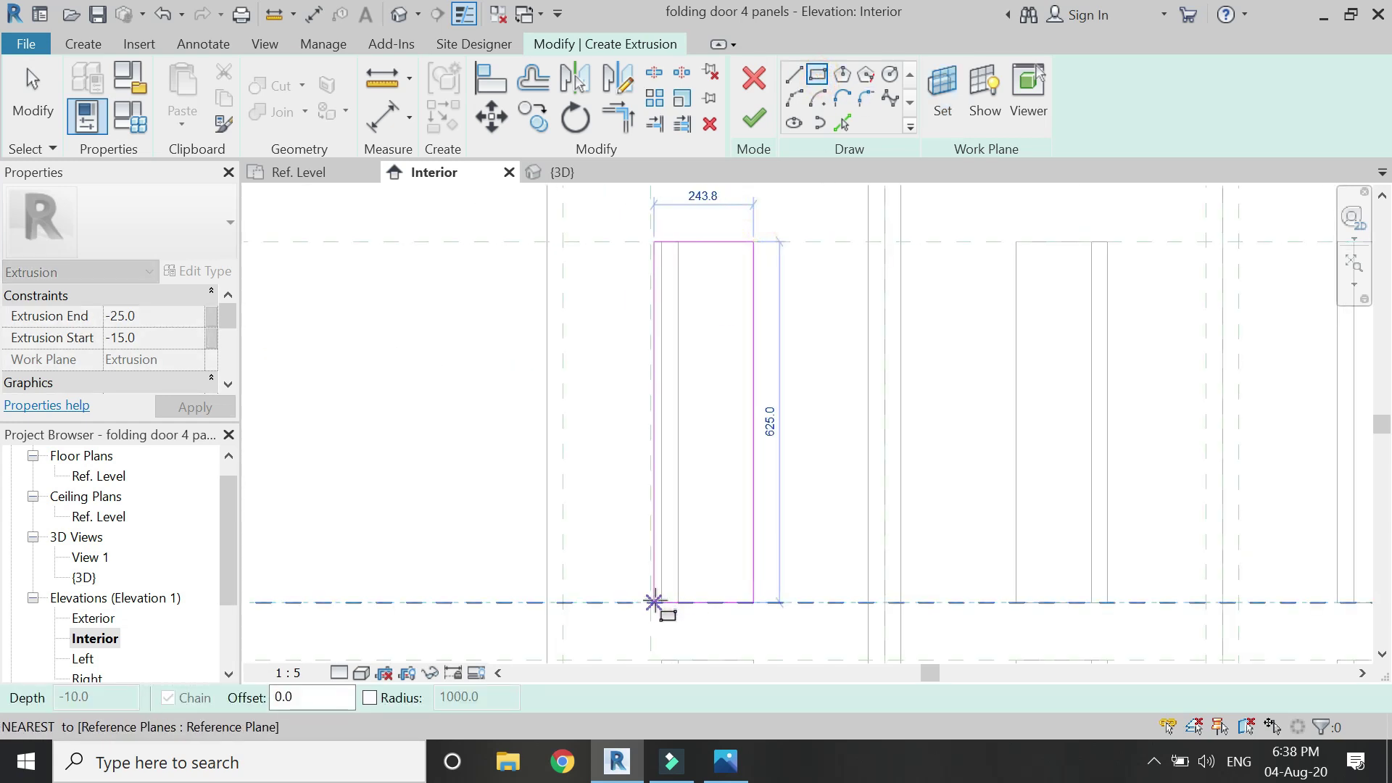
pyautogui.click(661, 602)
pyautogui.click(643, 397)
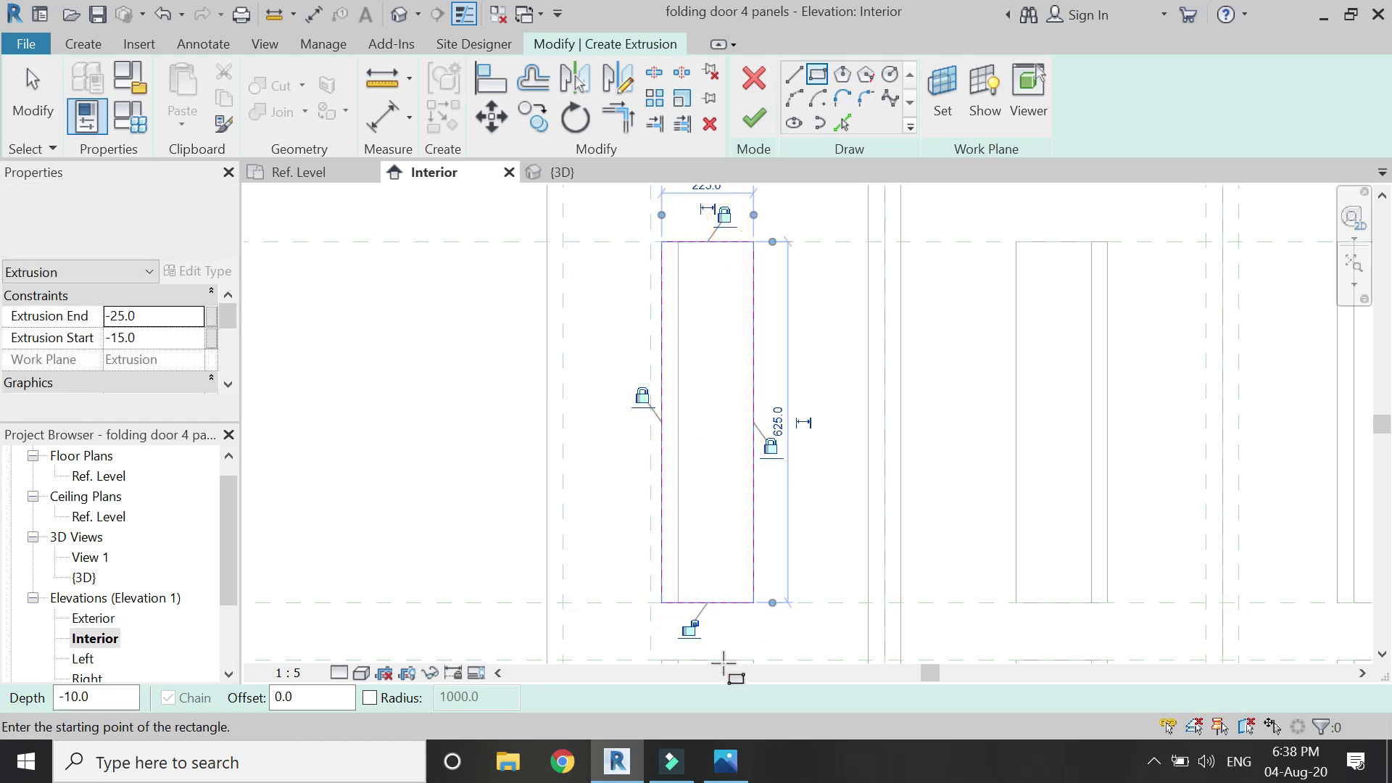
pyautogui.scroll(-3, 673, 392)
pyautogui.scroll(3, 681, 508)
pyautogui.click(707, 341)
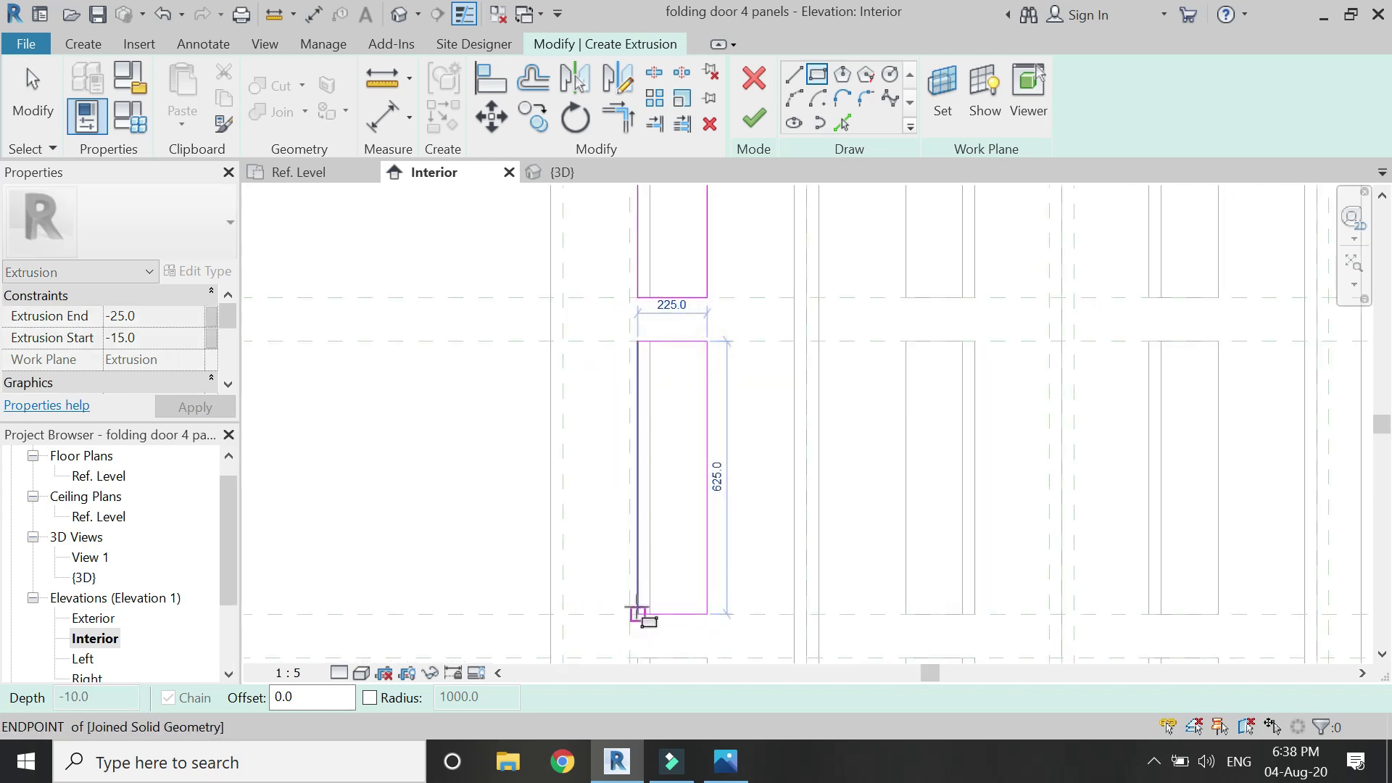
pyautogui.click(637, 614)
pyautogui.click(620, 455)
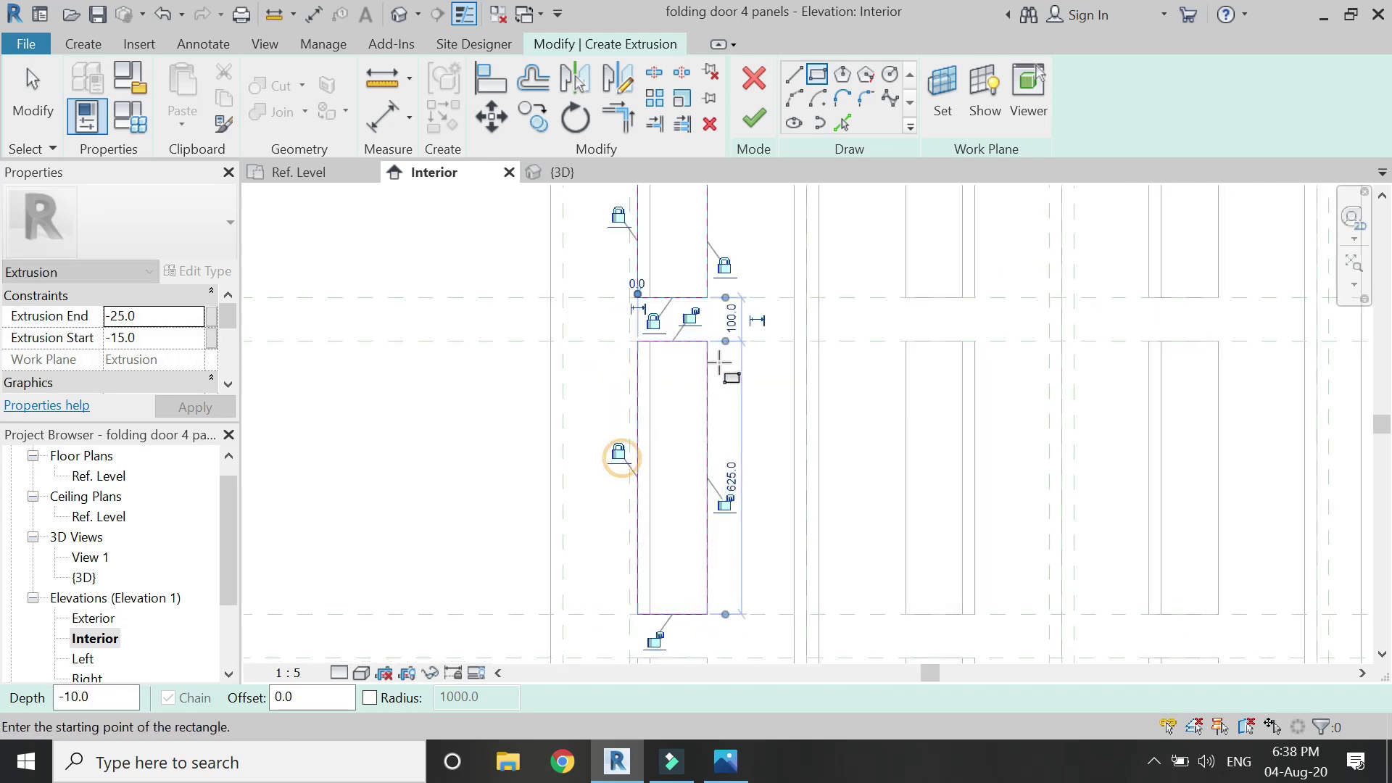
pyautogui.click(725, 500)
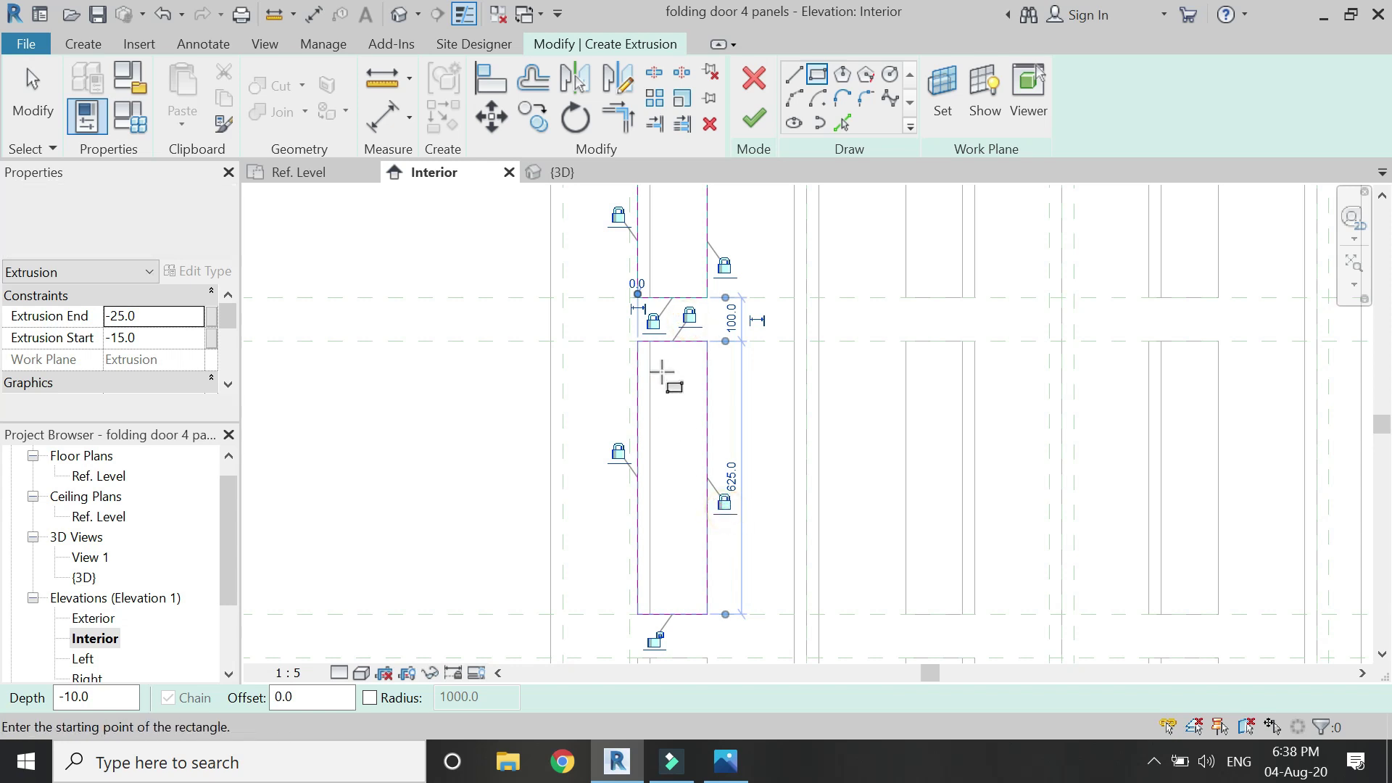
# Step: Draw the lower opening's rectangle and finish the extrusion sketch
pyautogui.moveTo(662, 373); pyautogui.dragTo(657, 269, button='middle')
pyautogui.scroll(-3, 661, 382)
pyautogui.scroll(2, 662, 498)
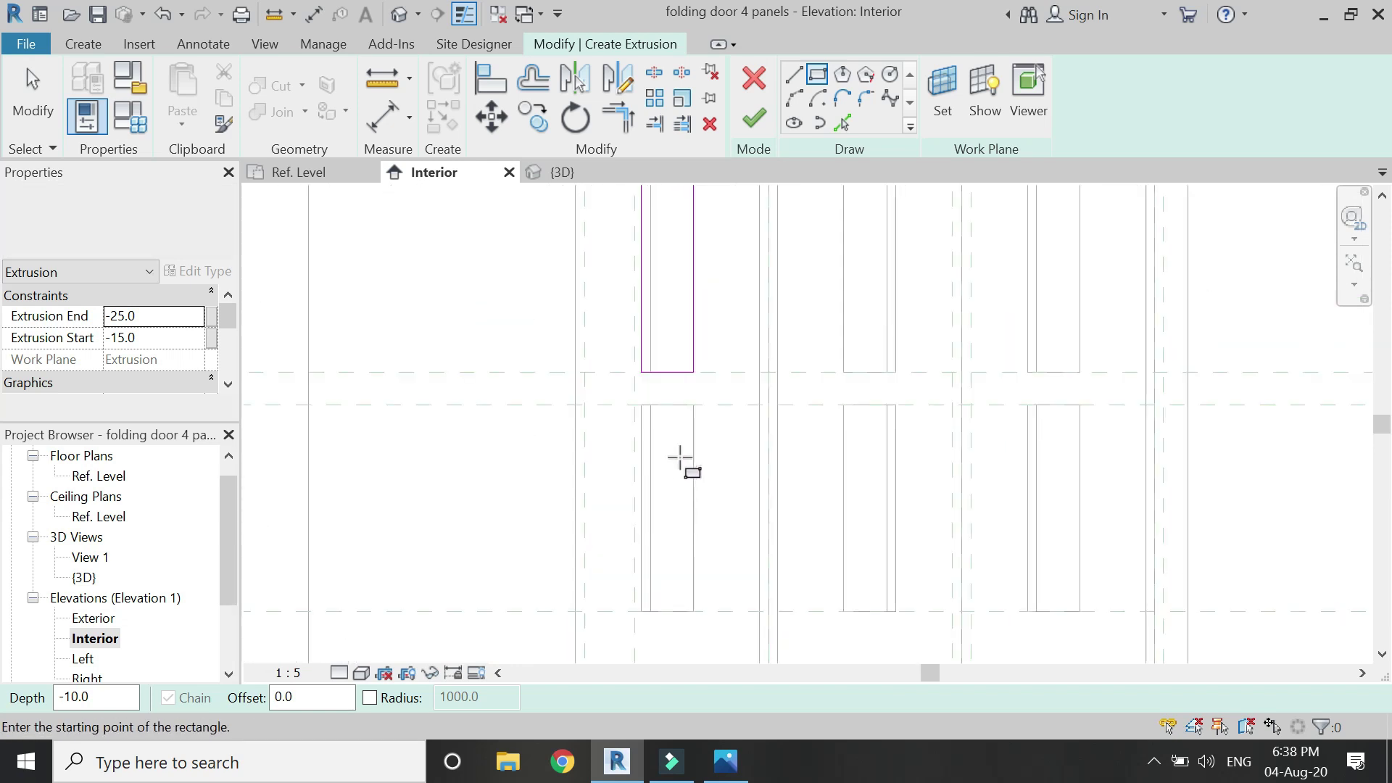
pyautogui.click(692, 405)
pyautogui.click(640, 611)
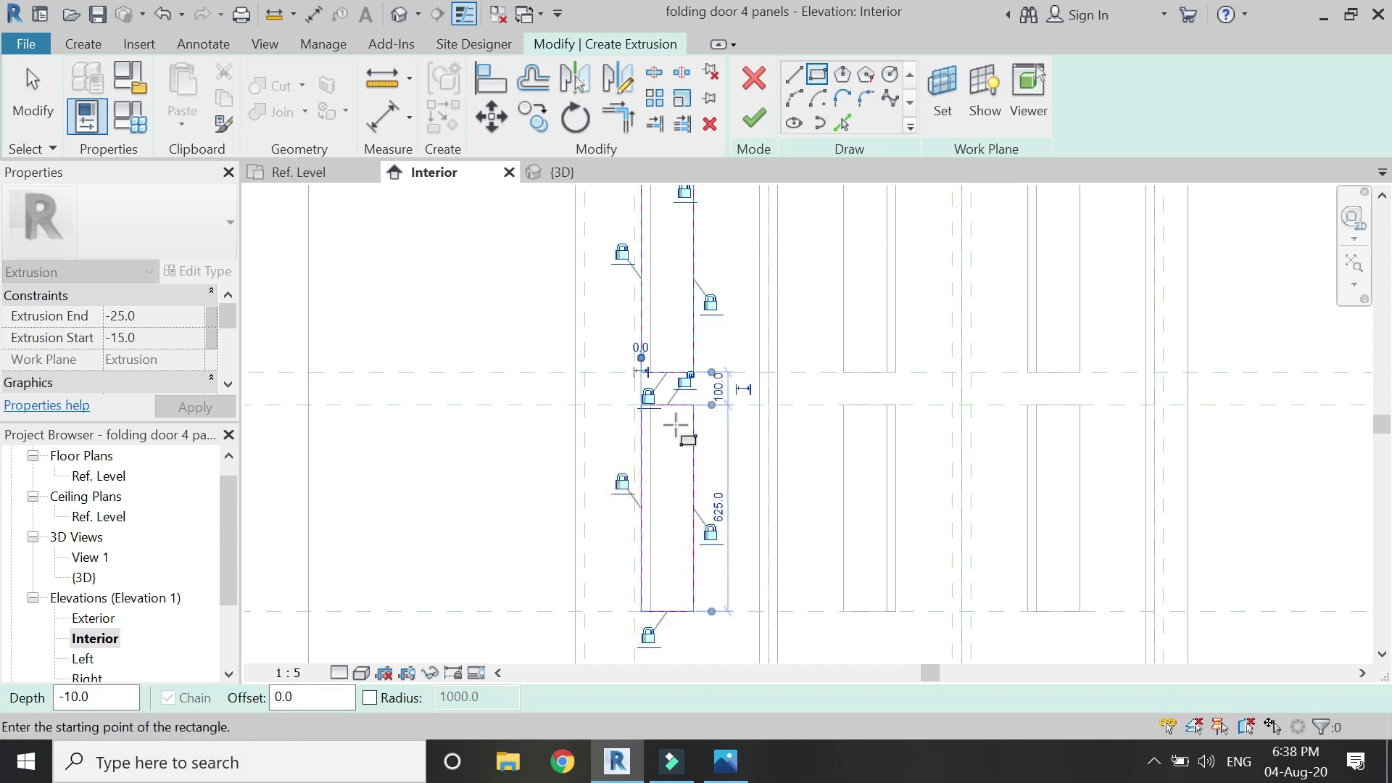
pyautogui.scroll(-2, 593, 503)
pyautogui.scroll(-3, 593, 503)
pyautogui.press('Escape')
pyautogui.click(754, 118)
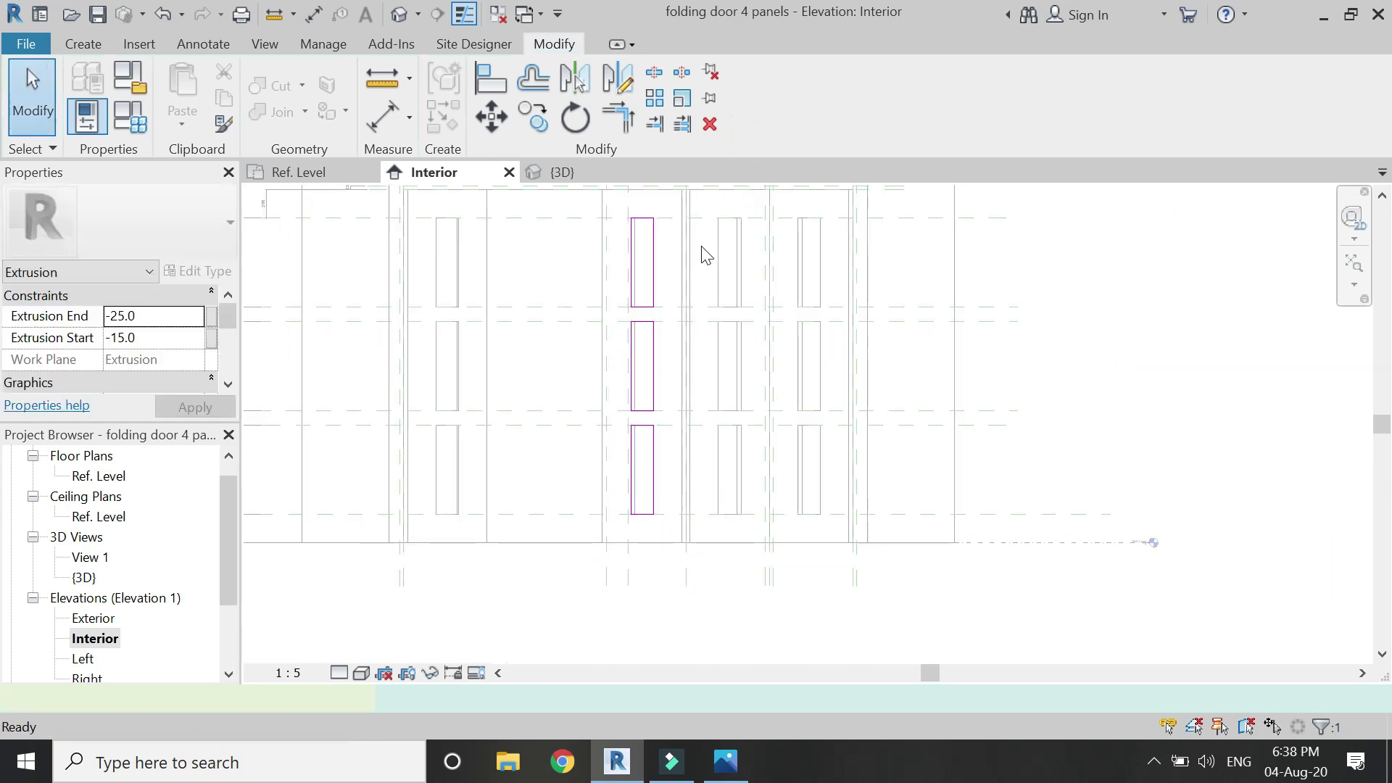
# Step: Start a new extrusion sketched on the next door panel's plane
pyautogui.click(513, 361)
pyautogui.click(94, 43)
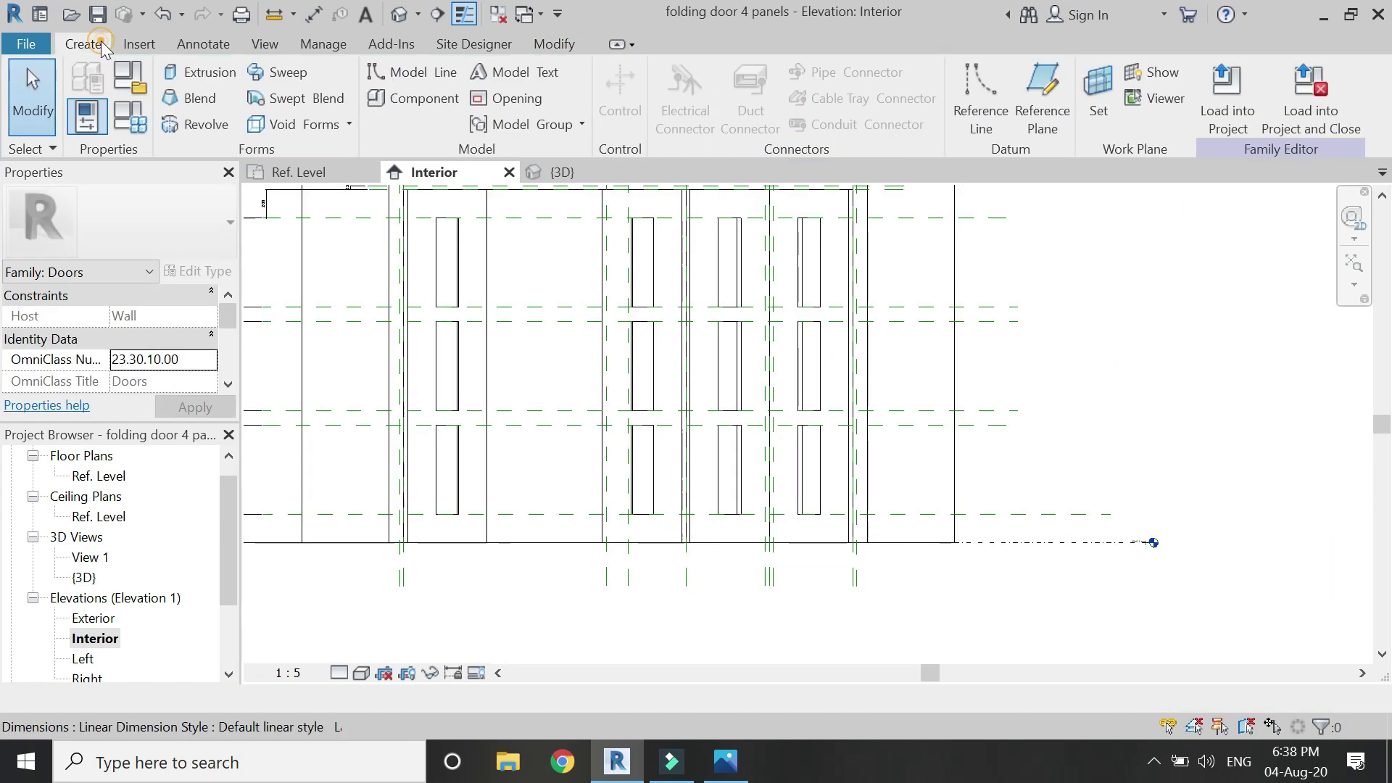
pyautogui.click(192, 72)
pyautogui.click(942, 95)
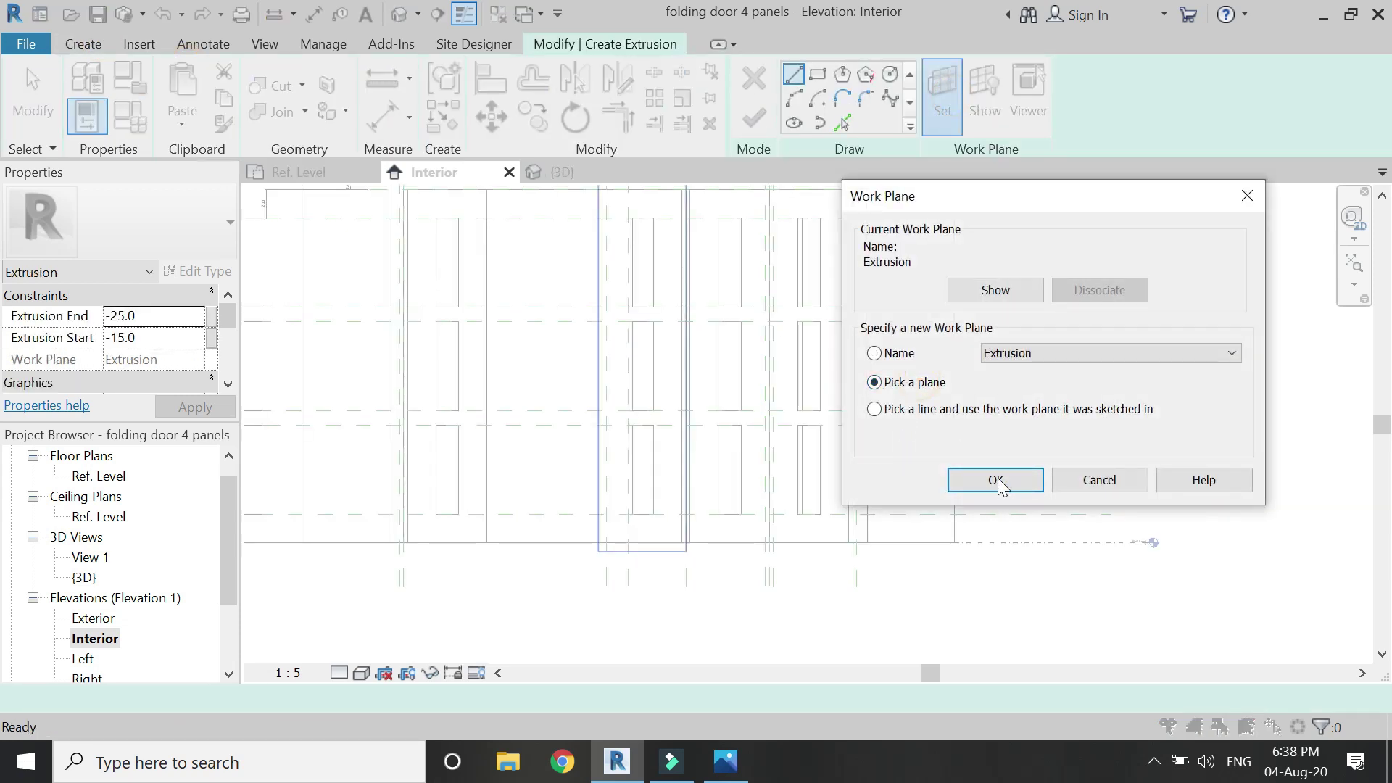
pyautogui.click(996, 481)
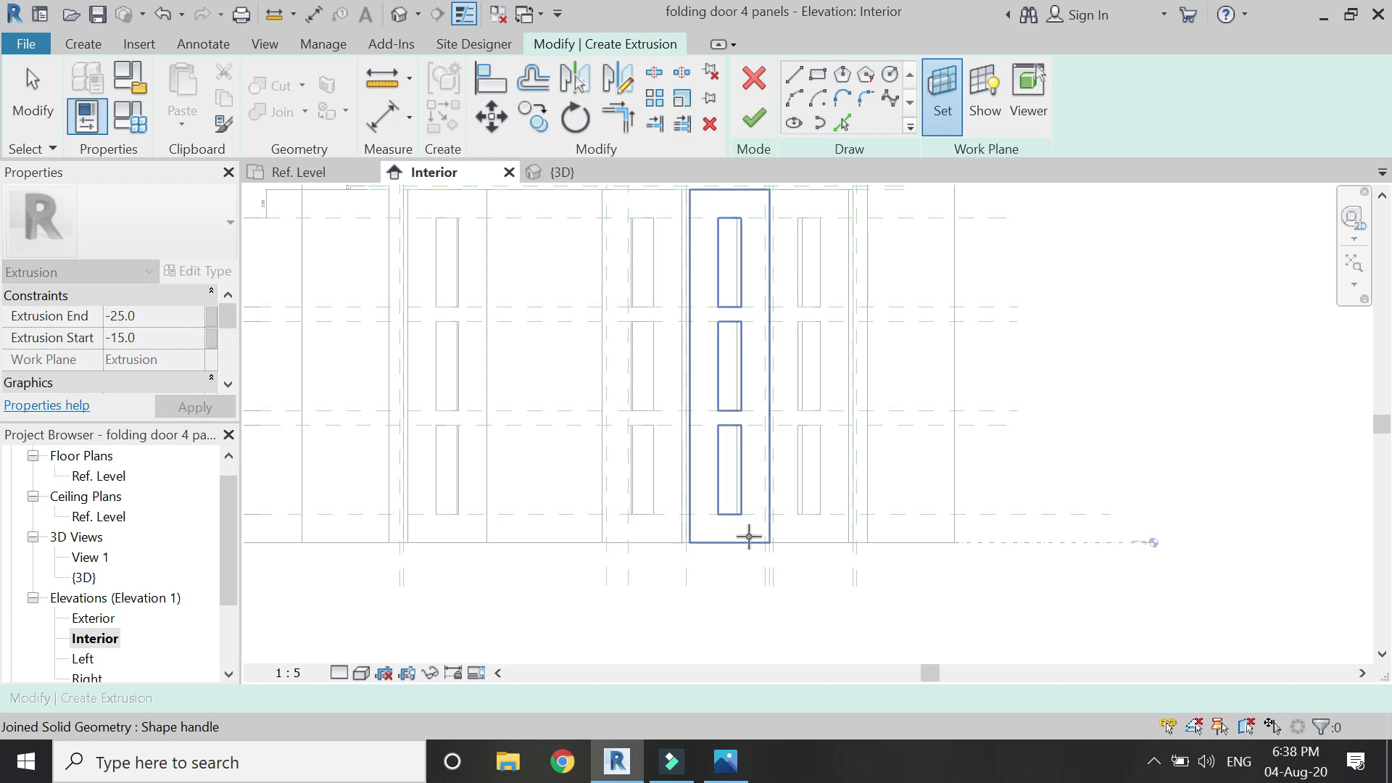
pyautogui.click(749, 537)
# Step: Draw a 225 × 625 rectangle over the panel's upper opening and lock its four edges
pyautogui.click(820, 79)
pyautogui.scroll(5, 785, 258)
pyautogui.click(740, 299)
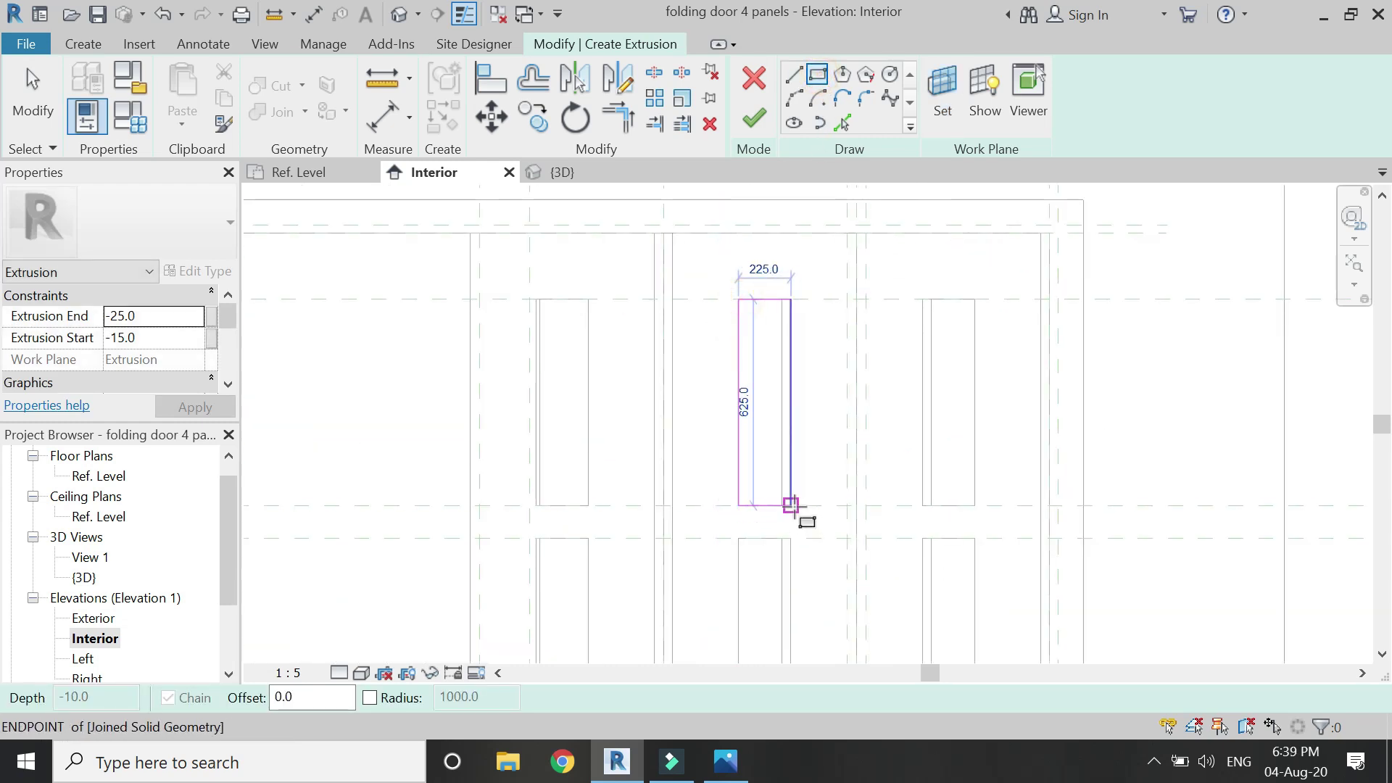
pyautogui.click(790, 505)
pyautogui.click(753, 324)
pyautogui.click(772, 378)
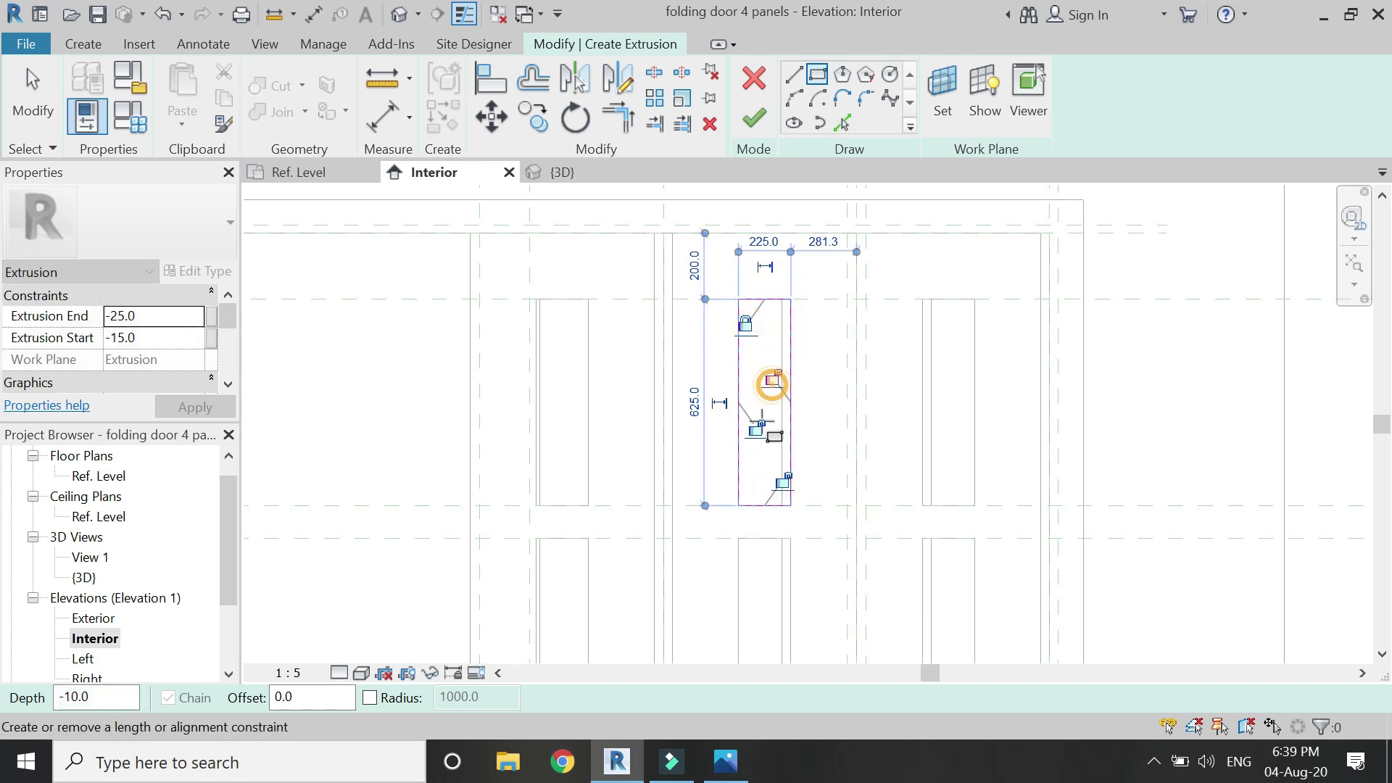
pyautogui.click(756, 427)
pyautogui.click(783, 480)
pyautogui.scroll(-2, 739, 481)
# Step: Draw a rectangle over the middle opening and lock its edges to the panel
pyautogui.scroll(4, 739, 490)
pyautogui.click(729, 354)
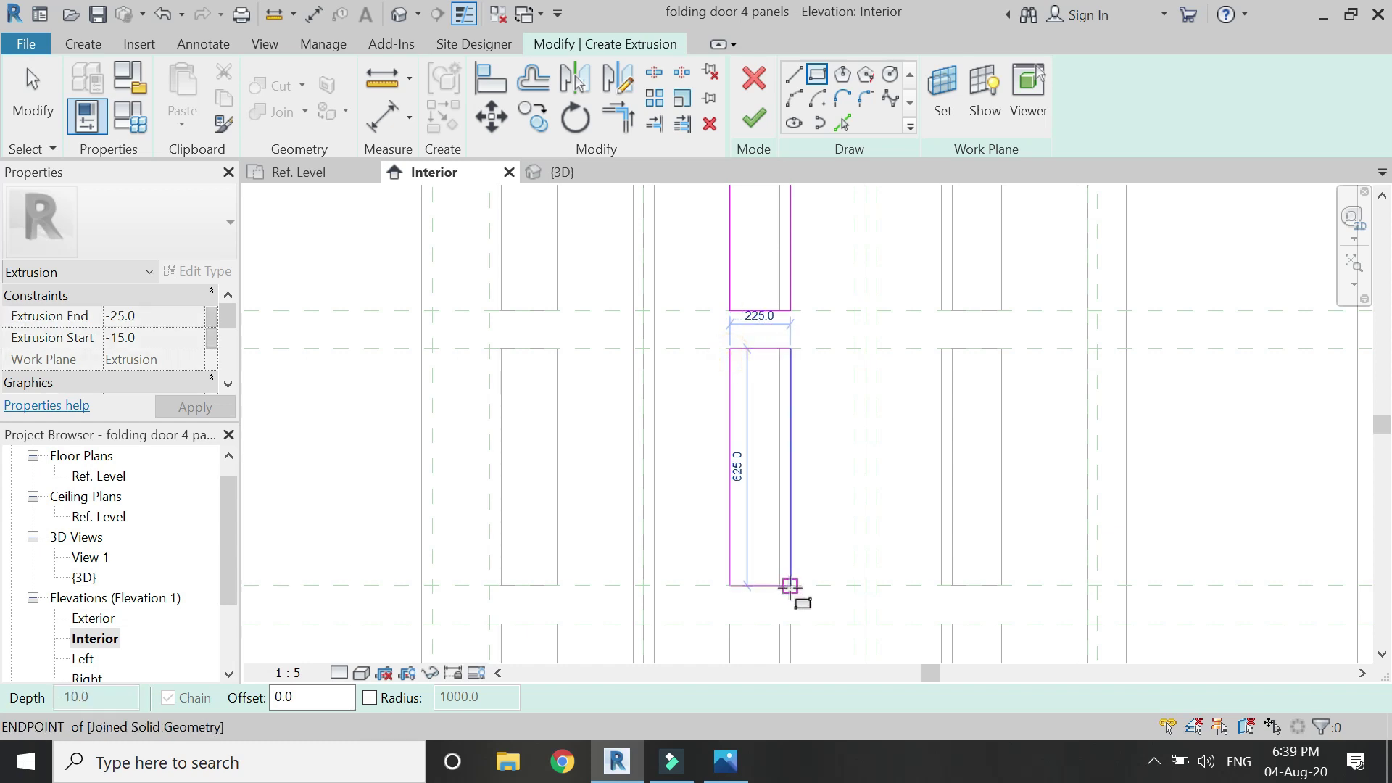
pyautogui.click(790, 584)
pyautogui.click(742, 374)
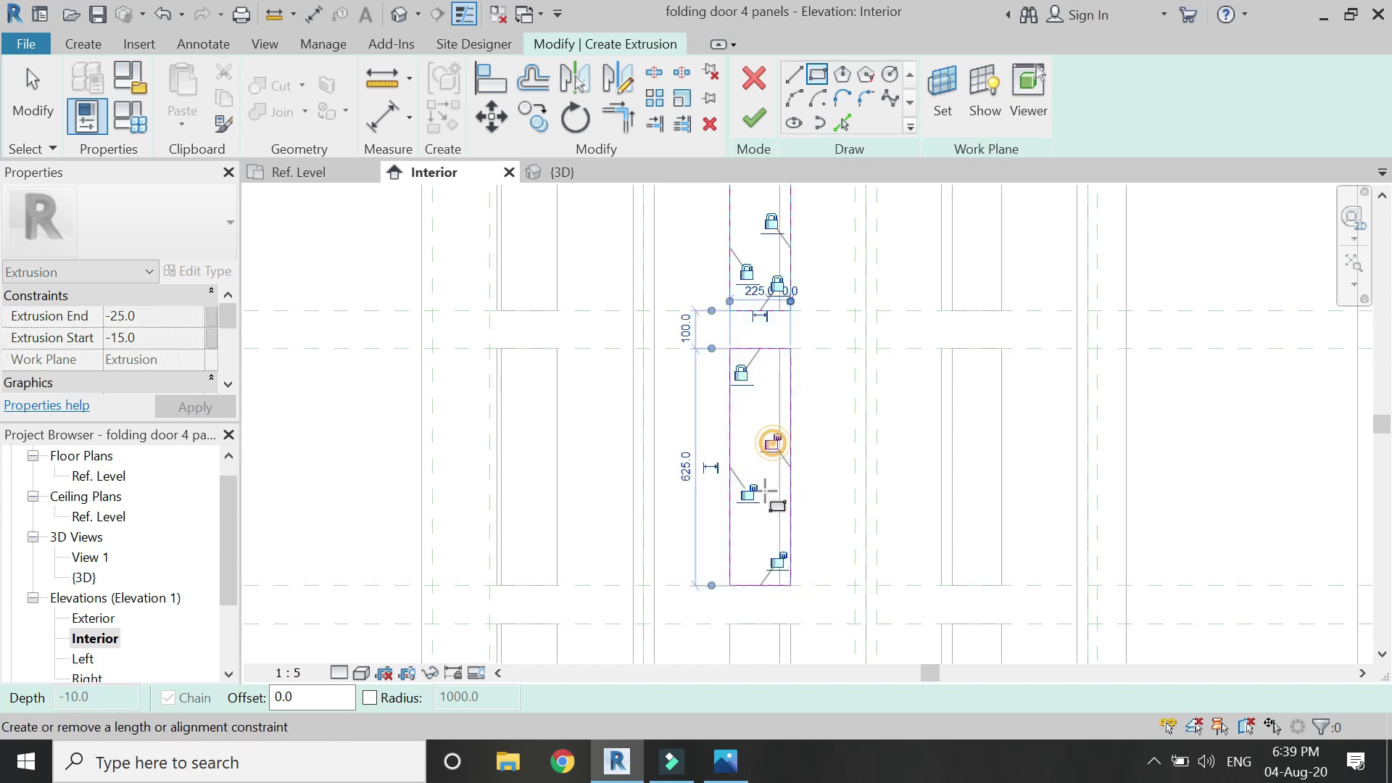
pyautogui.click(752, 494)
pyautogui.click(779, 560)
pyautogui.scroll(-2, 769, 492)
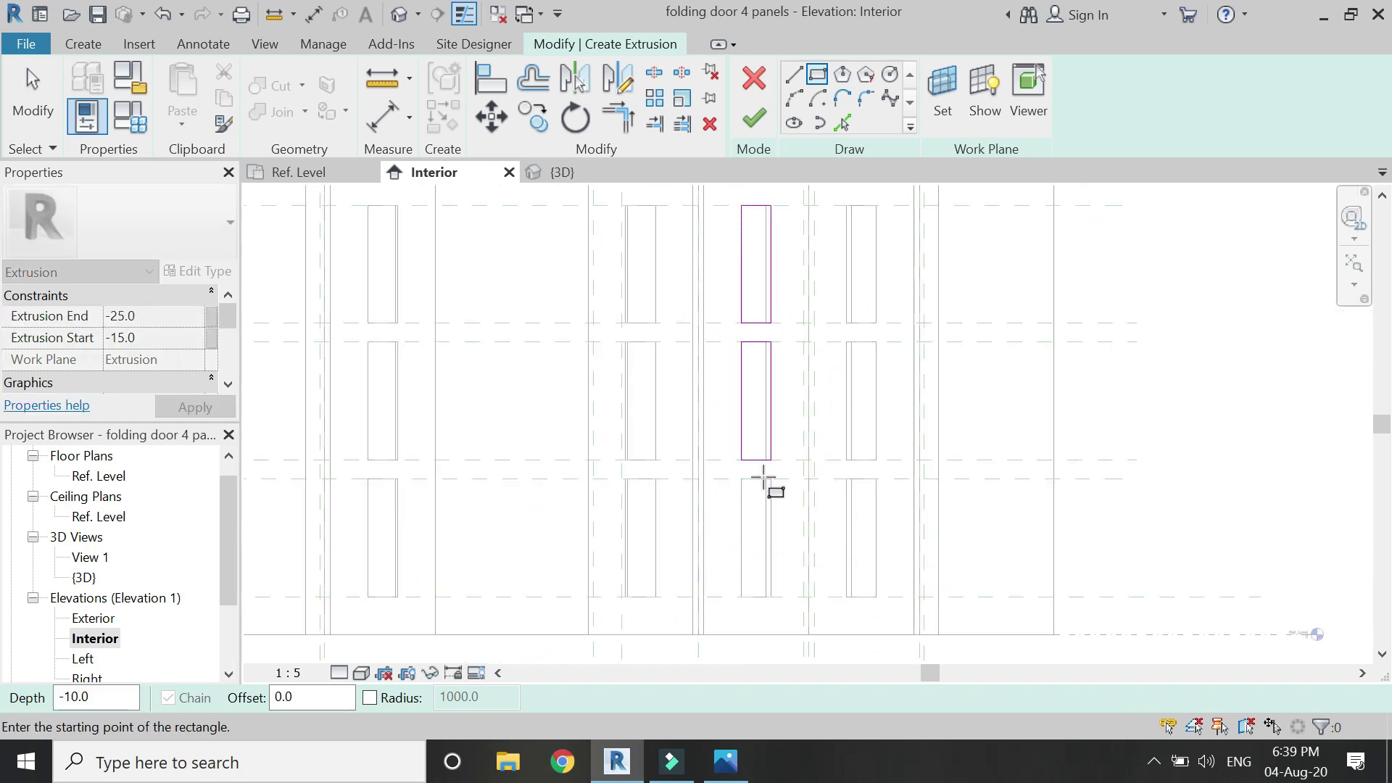
# Step: Draw and lock a 225 × 625 rectangle over the lower opening, then finish the extrusion
pyautogui.scroll(2, 751, 529)
pyautogui.click(730, 428)
pyautogui.click(764, 474)
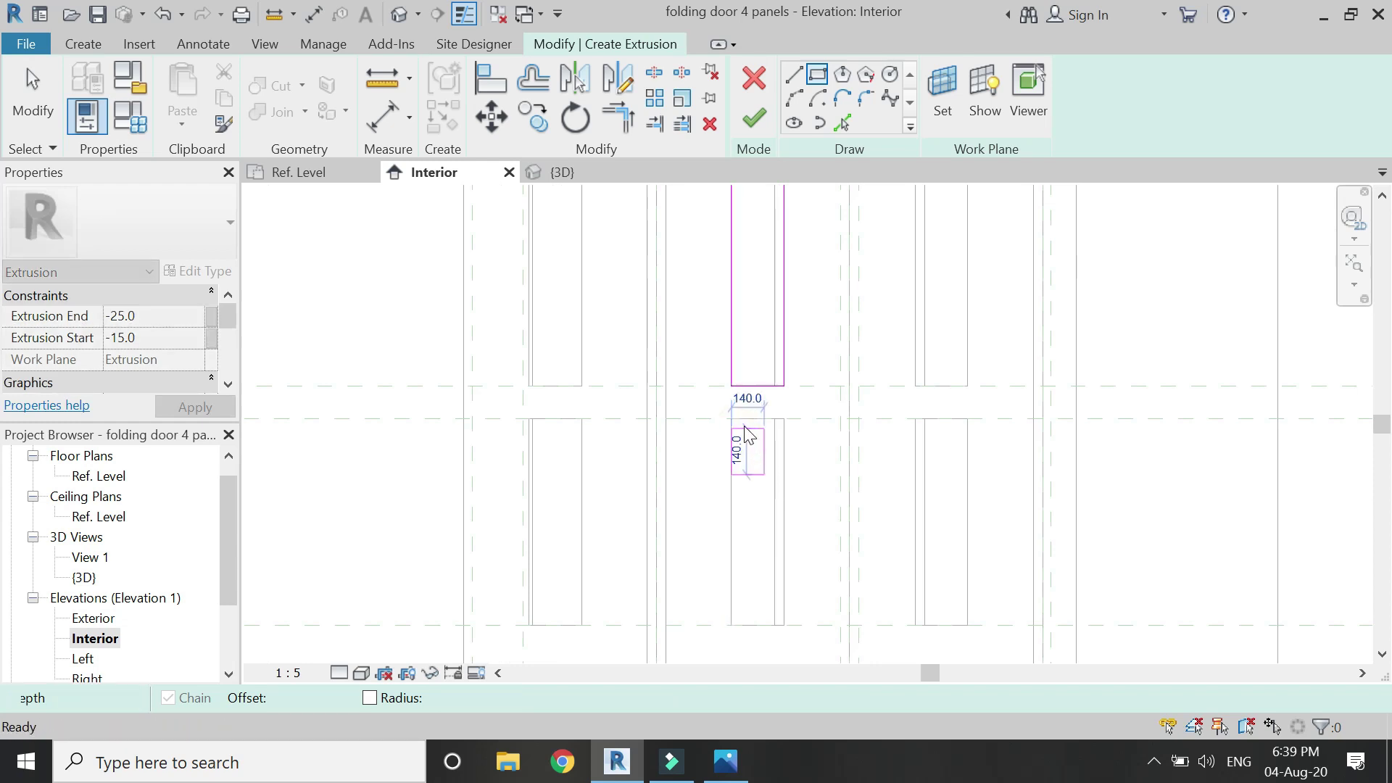
pyautogui.click(730, 418)
pyautogui.click(784, 625)
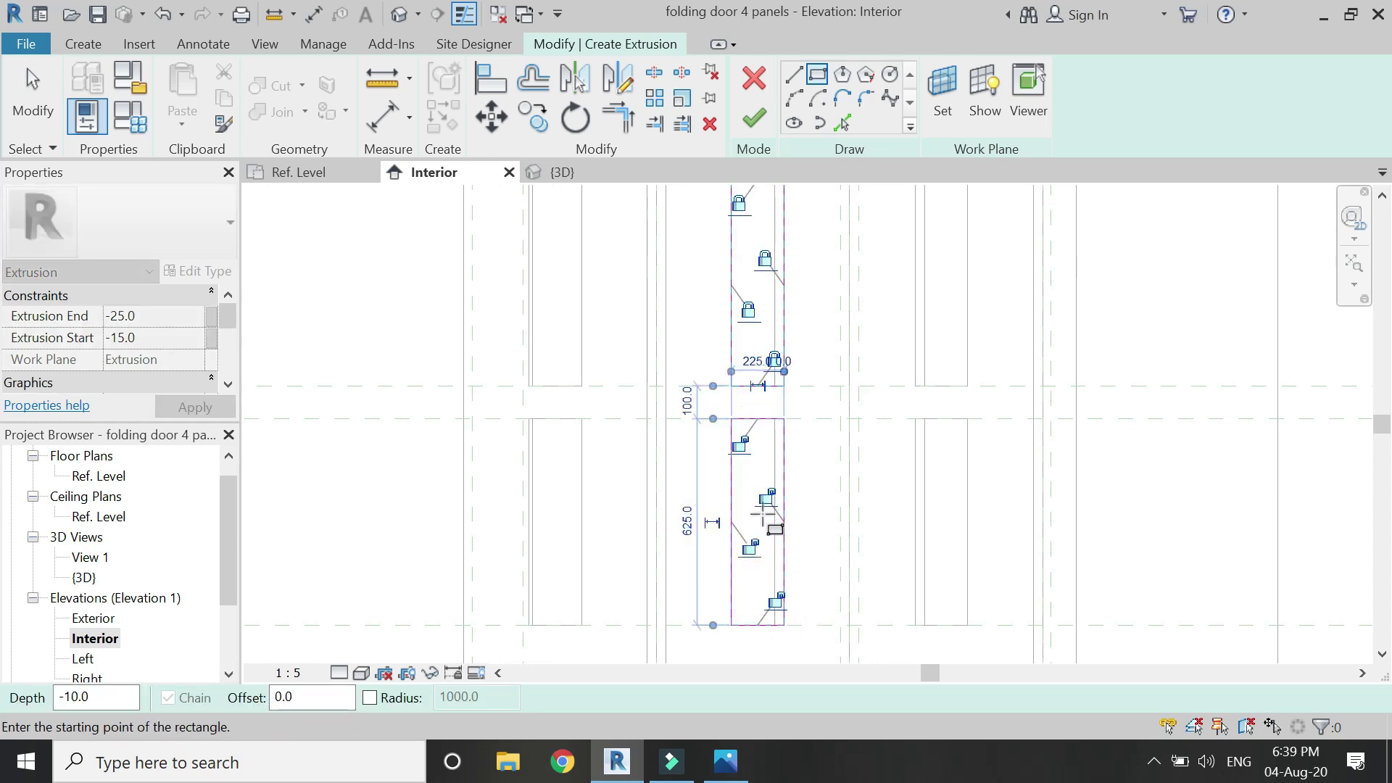
pyautogui.click(739, 444)
pyautogui.click(766, 498)
pyautogui.click(750, 547)
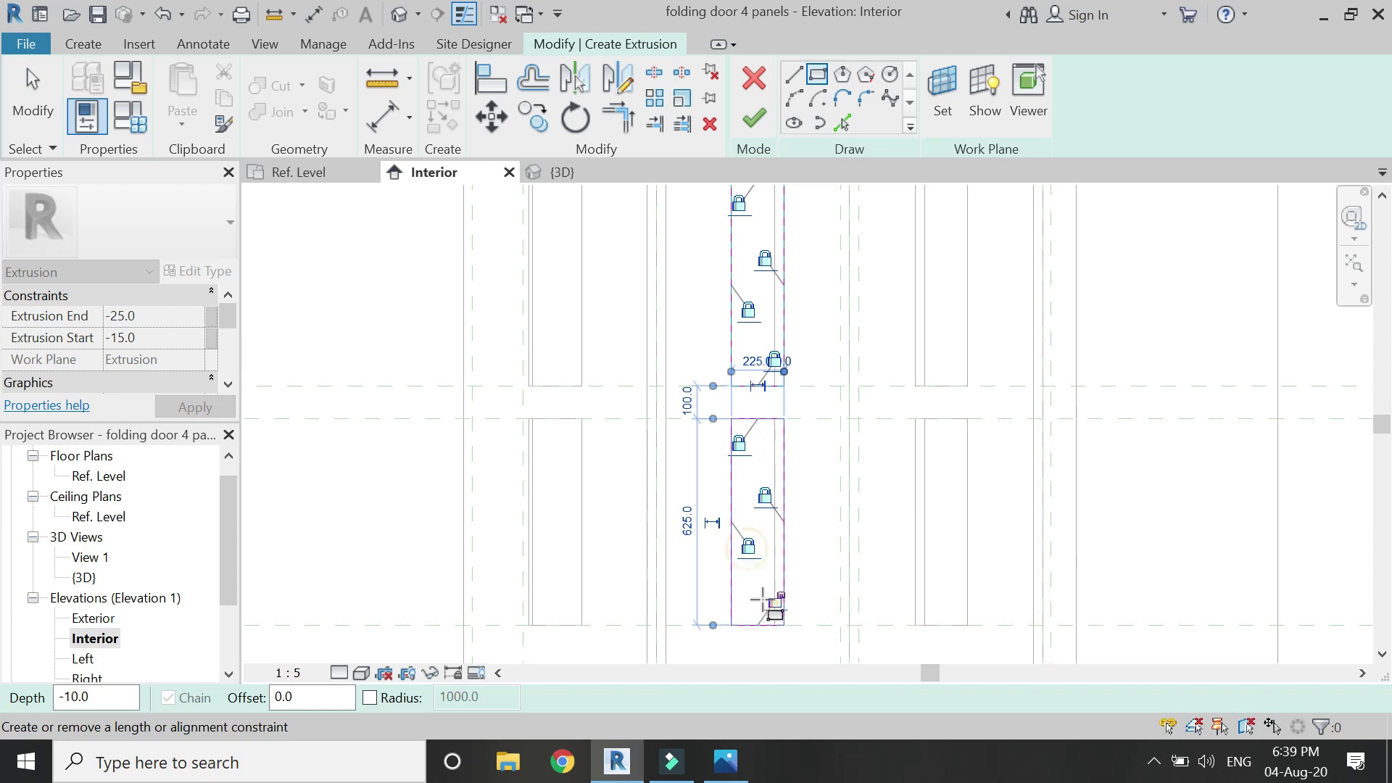
pyautogui.press('Escape')
pyautogui.press('Escape')
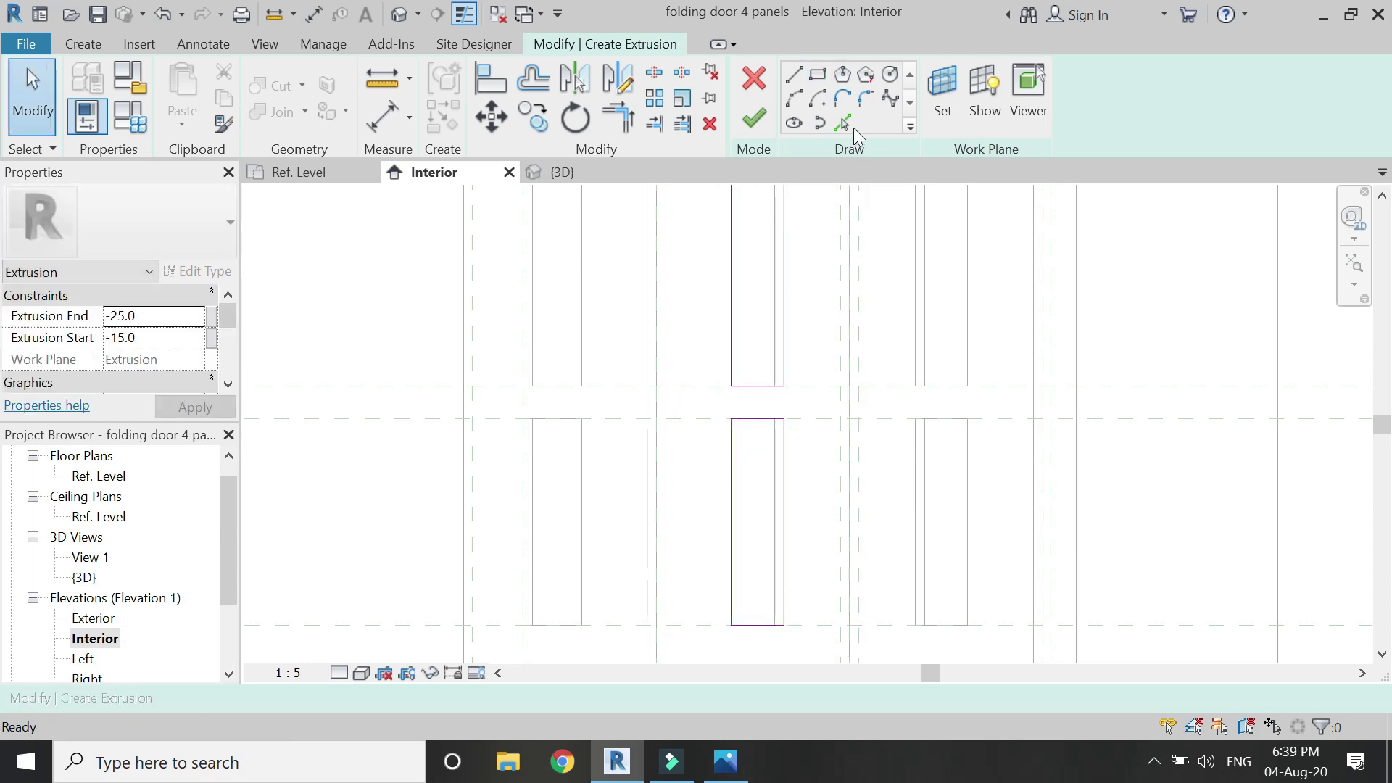
pyautogui.click(754, 118)
# Step: Start a new extrusion sketched on the rightmost door panel's plane
pyautogui.press('Escape')
pyautogui.scroll(-3, 649, 546)
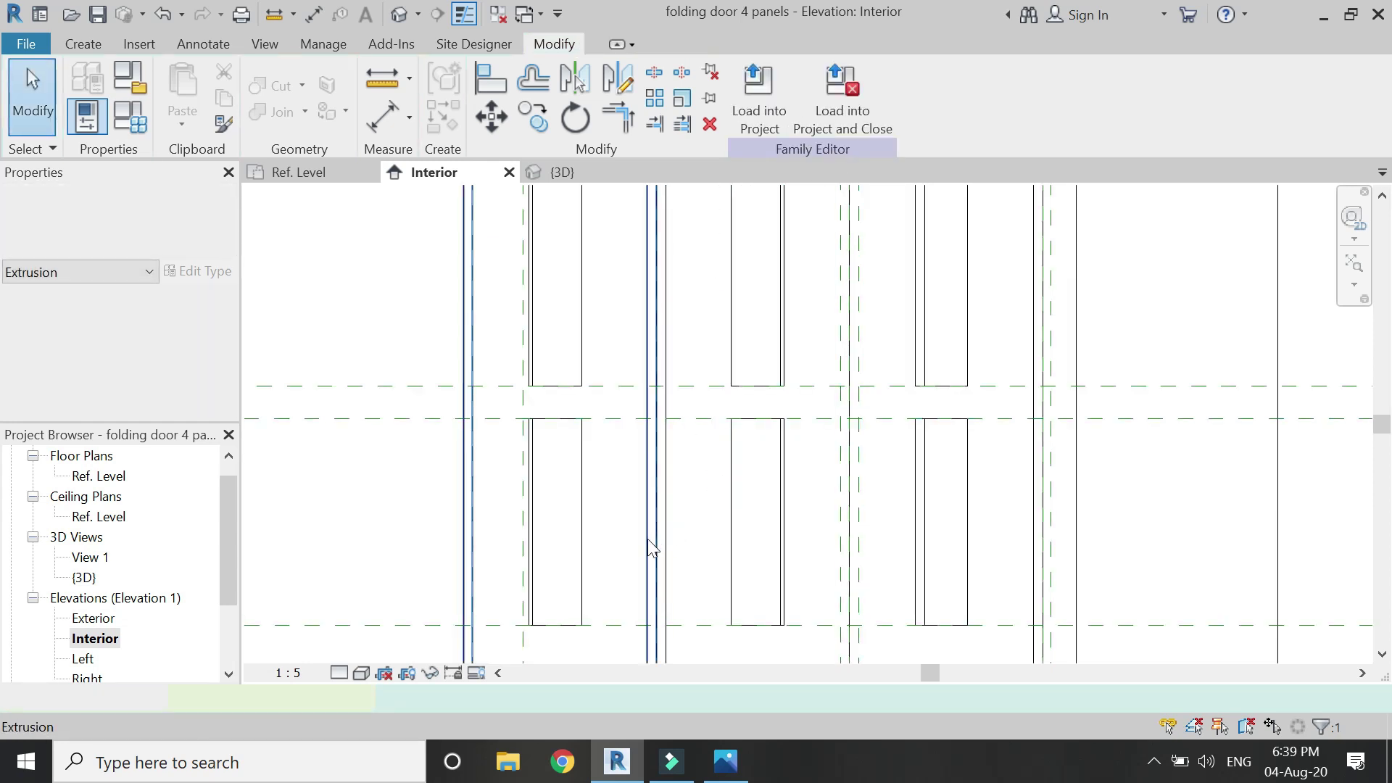
pyautogui.click(83, 44)
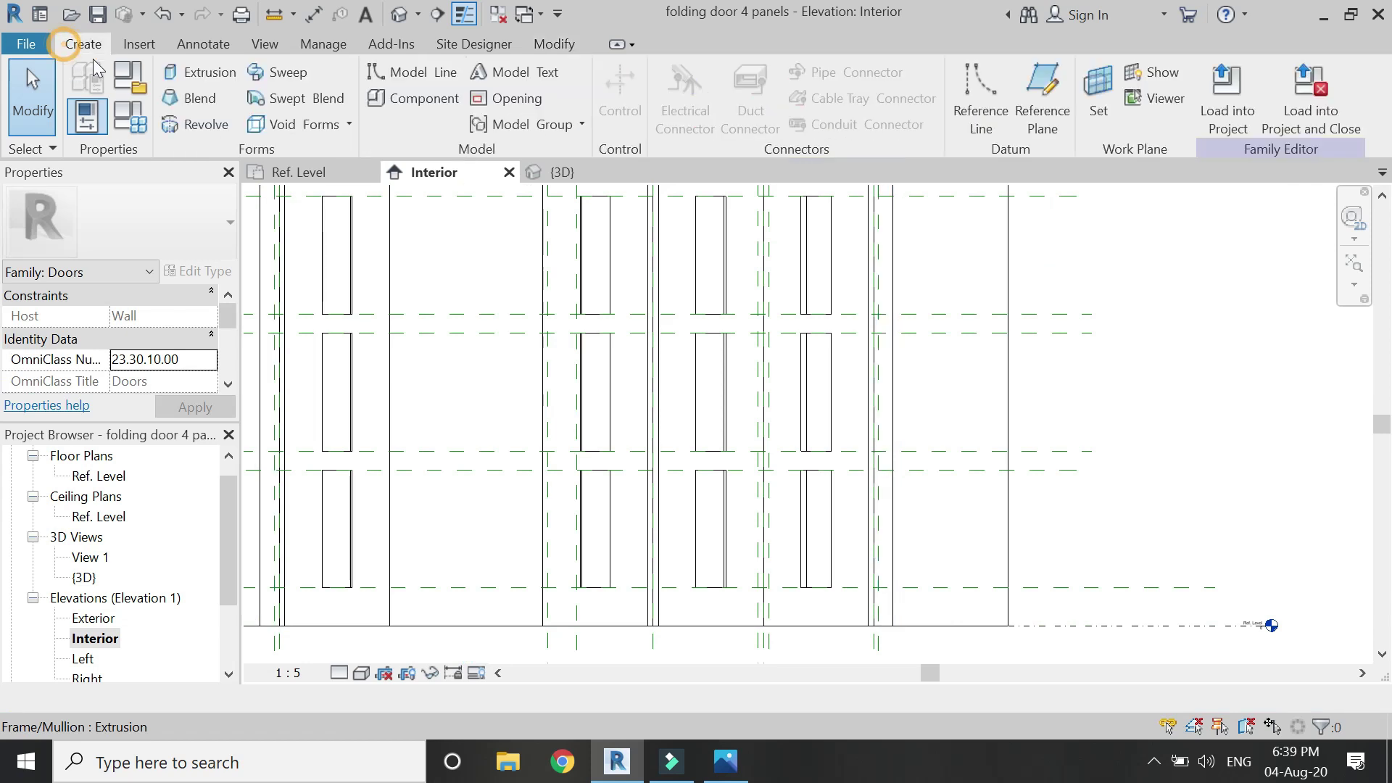
pyautogui.click(189, 69)
pyautogui.scroll(-2, 811, 320)
pyautogui.click(942, 95)
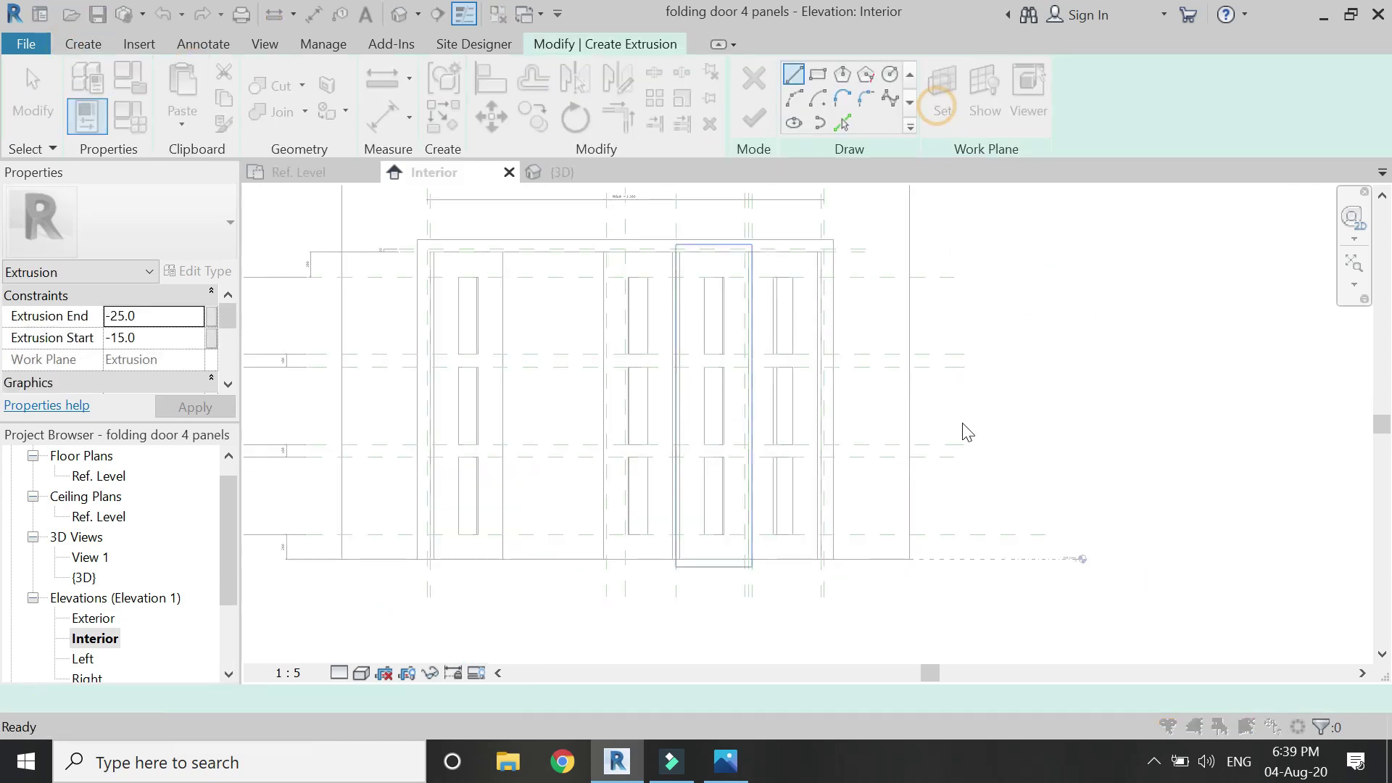
pyautogui.click(995, 481)
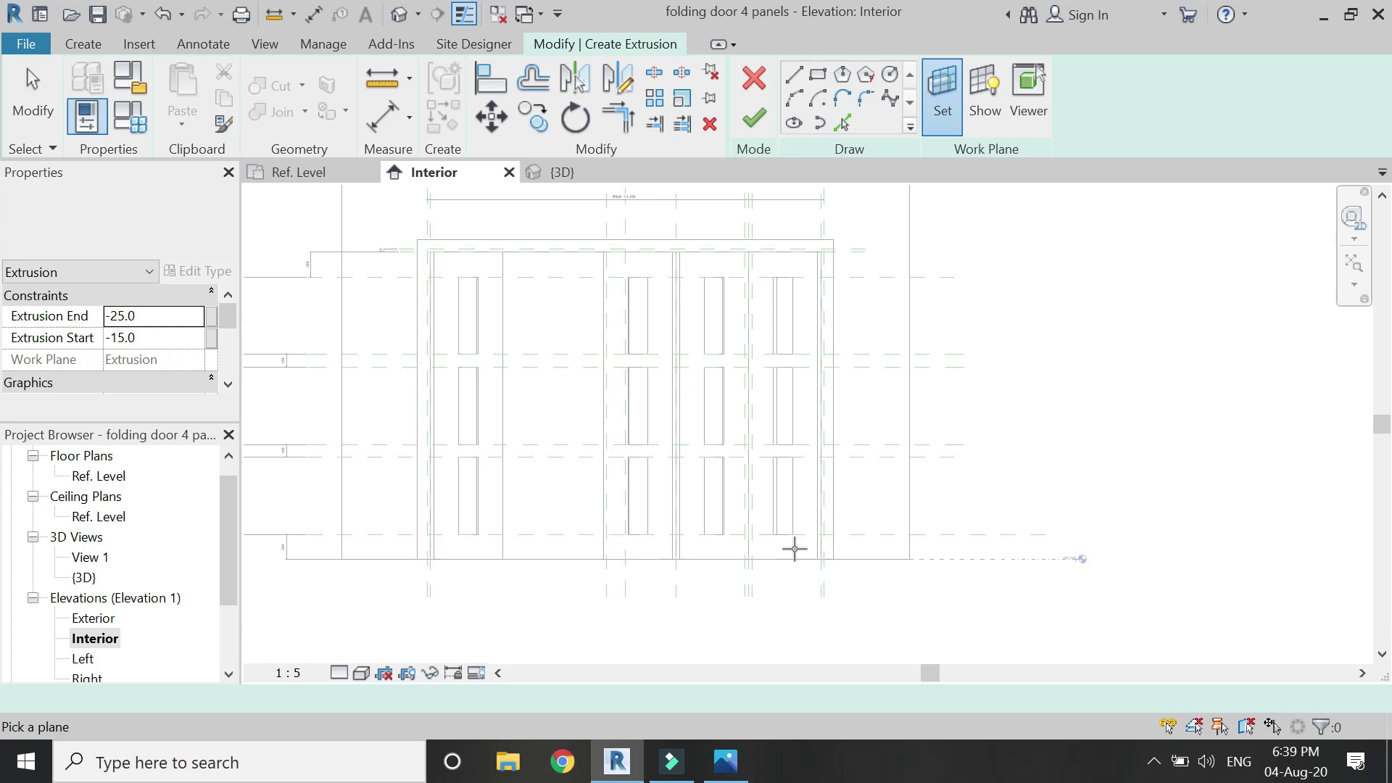
pyautogui.click(801, 556)
# Step: Draw the top glass opening rectangle and lock its four edges to the panel lines
pyautogui.click(815, 78)
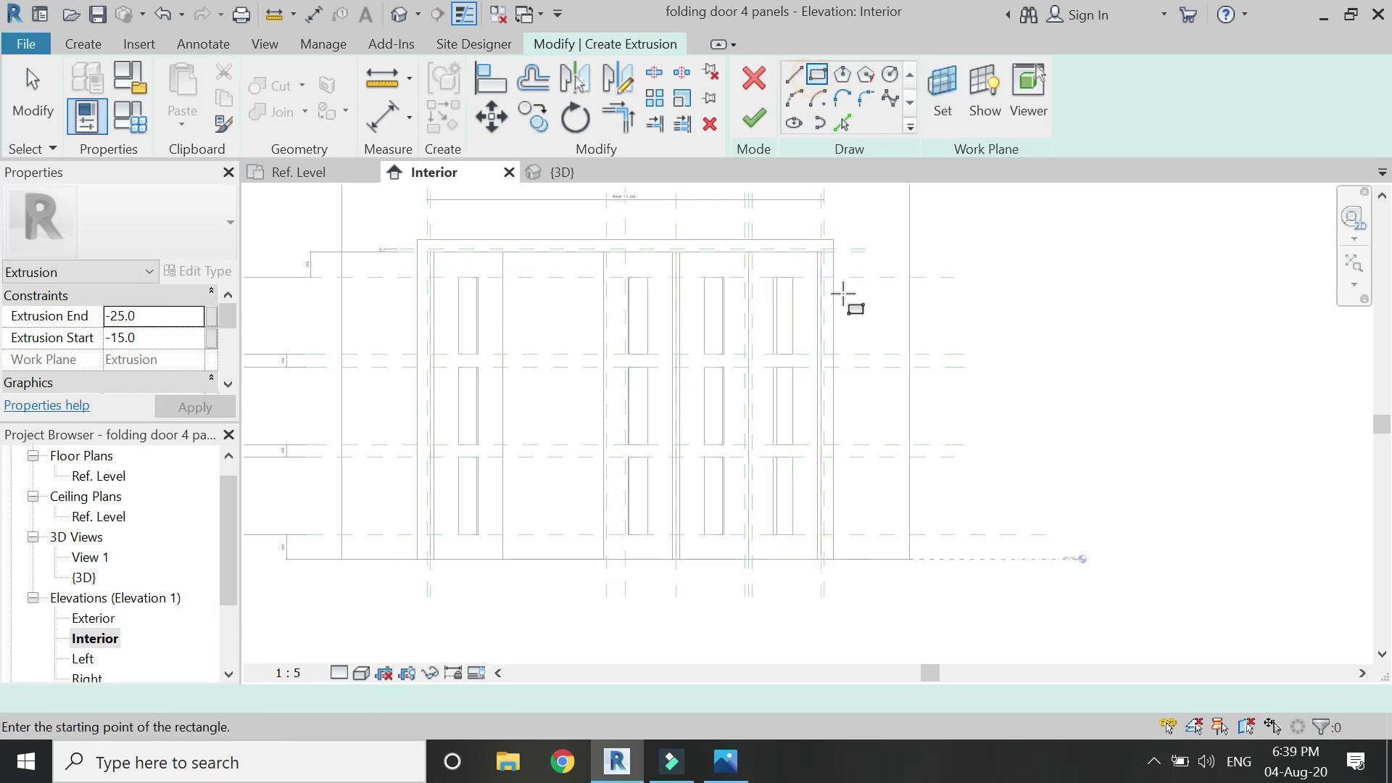
pyautogui.scroll(4, 846, 295)
pyautogui.click(780, 271)
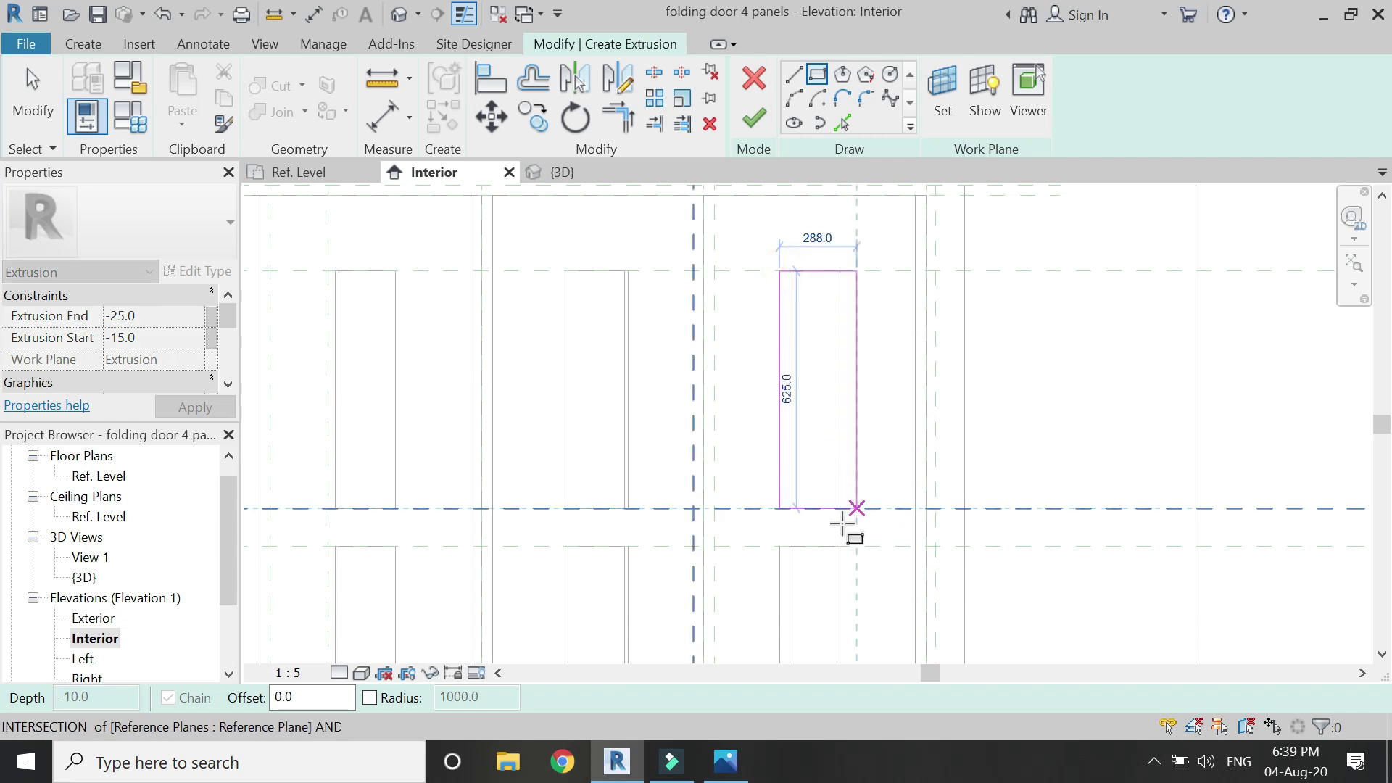
pyautogui.click(839, 508)
pyautogui.click(792, 296)
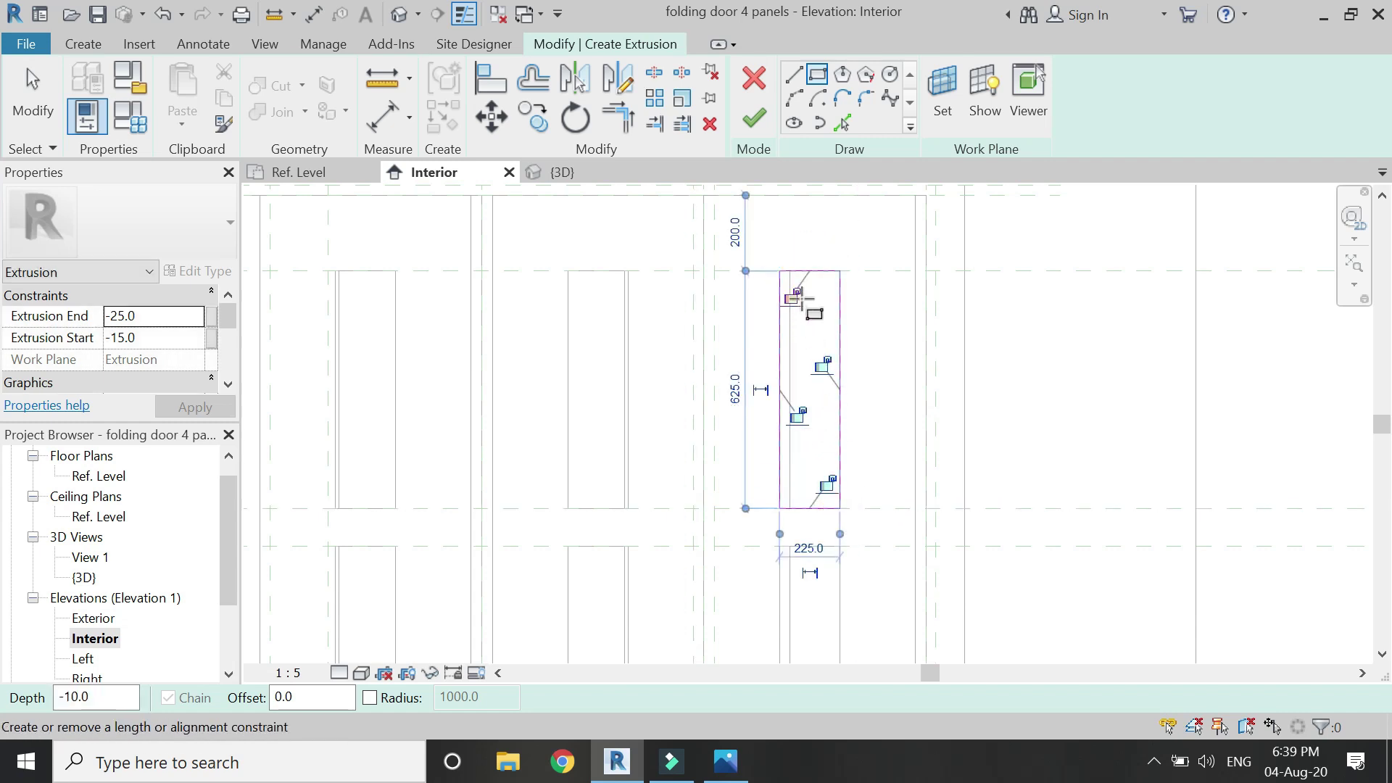
pyautogui.click(821, 362)
pyautogui.click(796, 414)
pyautogui.click(827, 482)
pyautogui.scroll(-2, 808, 413)
# Step: Draw the second glass opening rectangle and lock three of its edges
pyautogui.scroll(3, 798, 507)
pyautogui.click(785, 401)
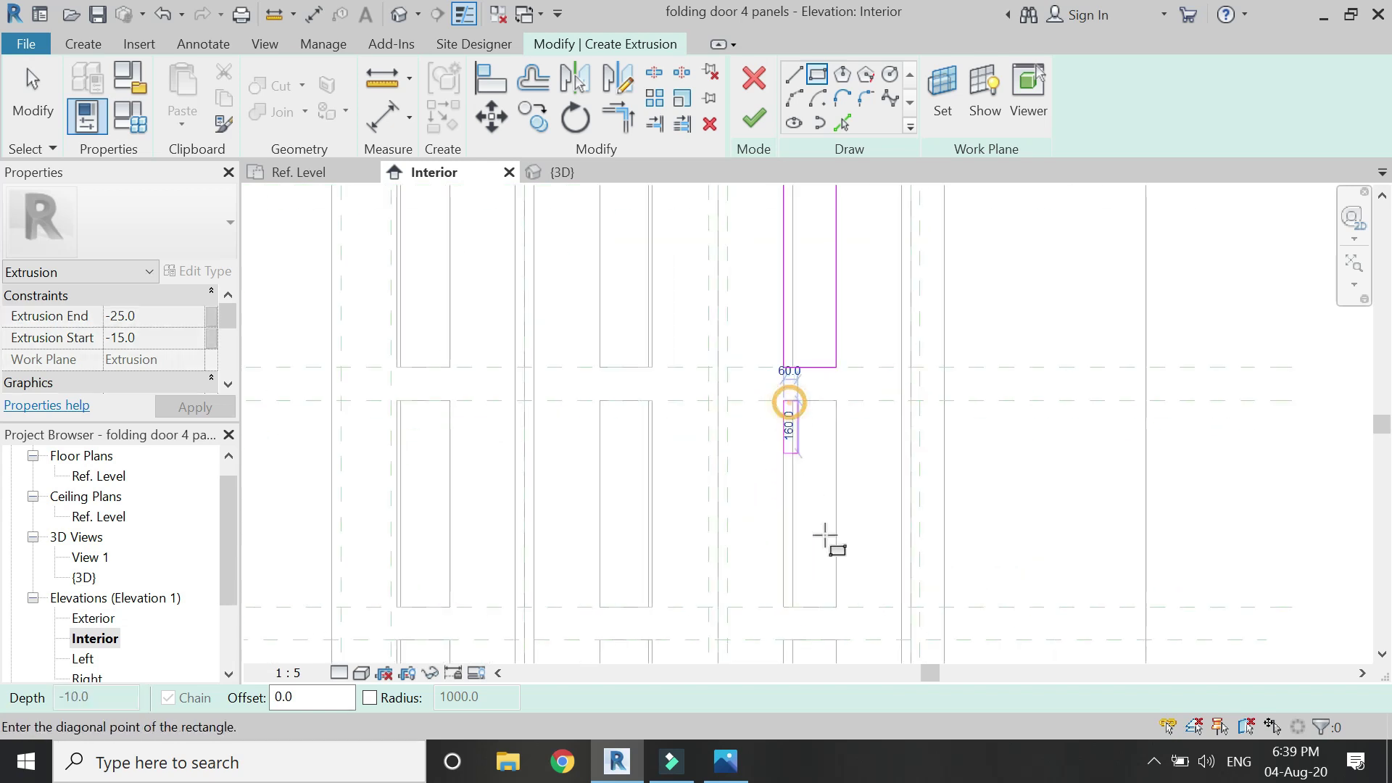
pyautogui.click(835, 607)
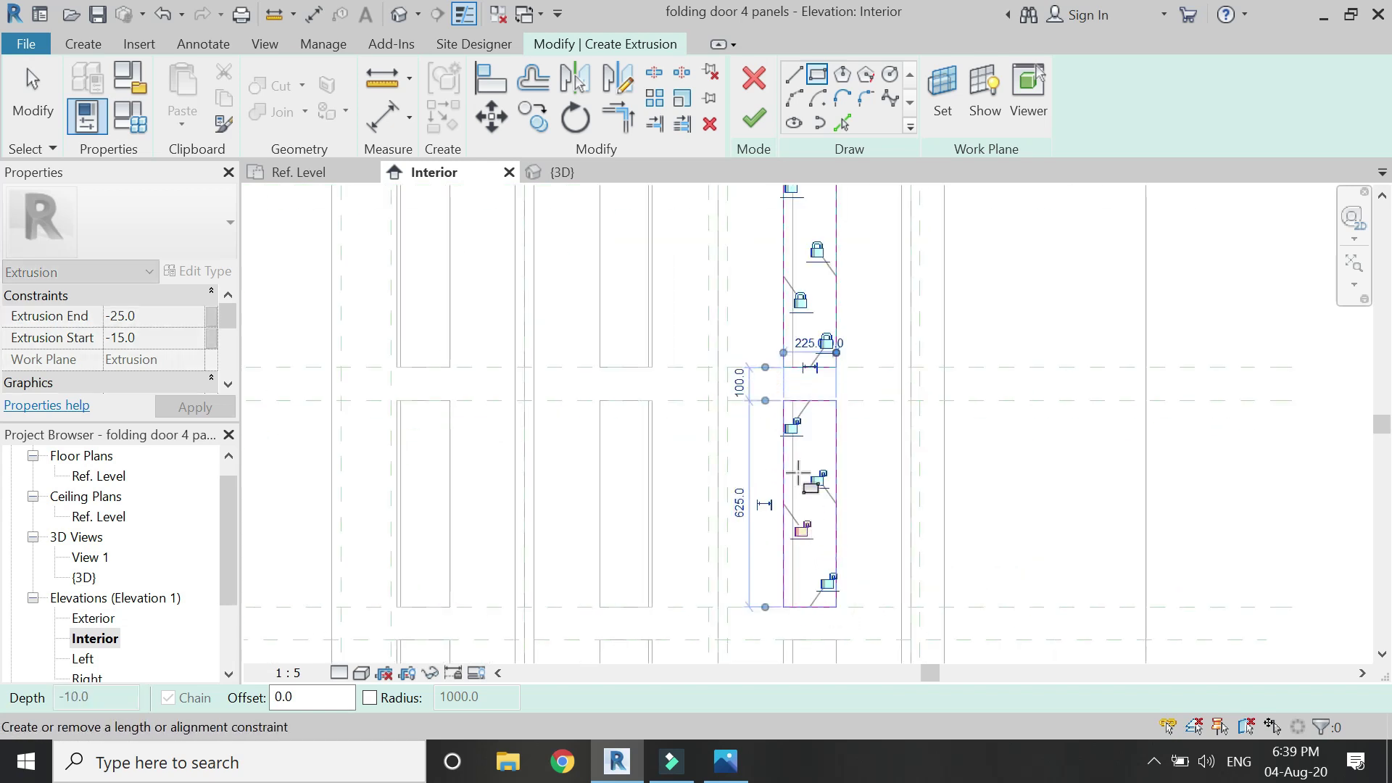
pyautogui.click(796, 421)
pyautogui.click(817, 478)
pyautogui.click(802, 528)
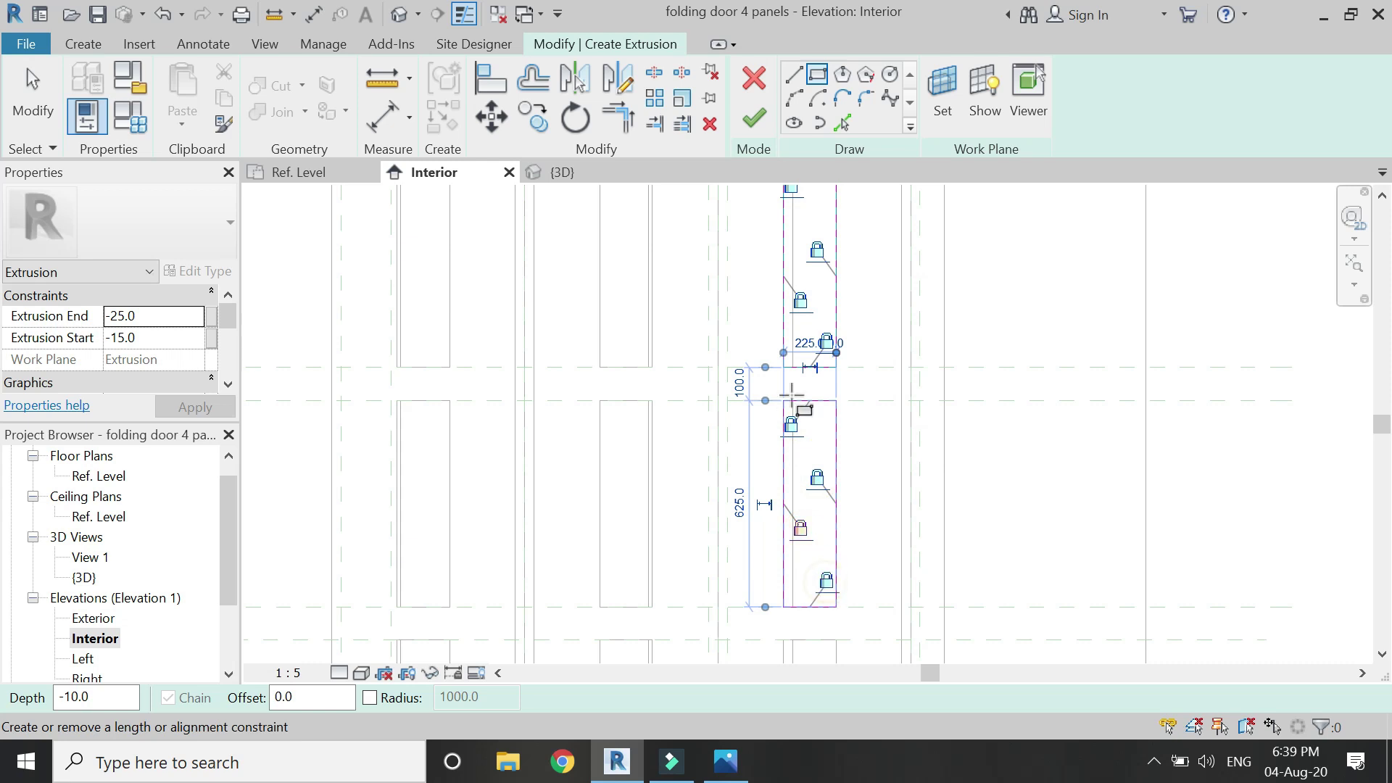
pyautogui.scroll(-3, 797, 362)
# Step: Draw the third glass opening rectangle in the lower panel and lock its side edges
pyautogui.scroll(2, 808, 550)
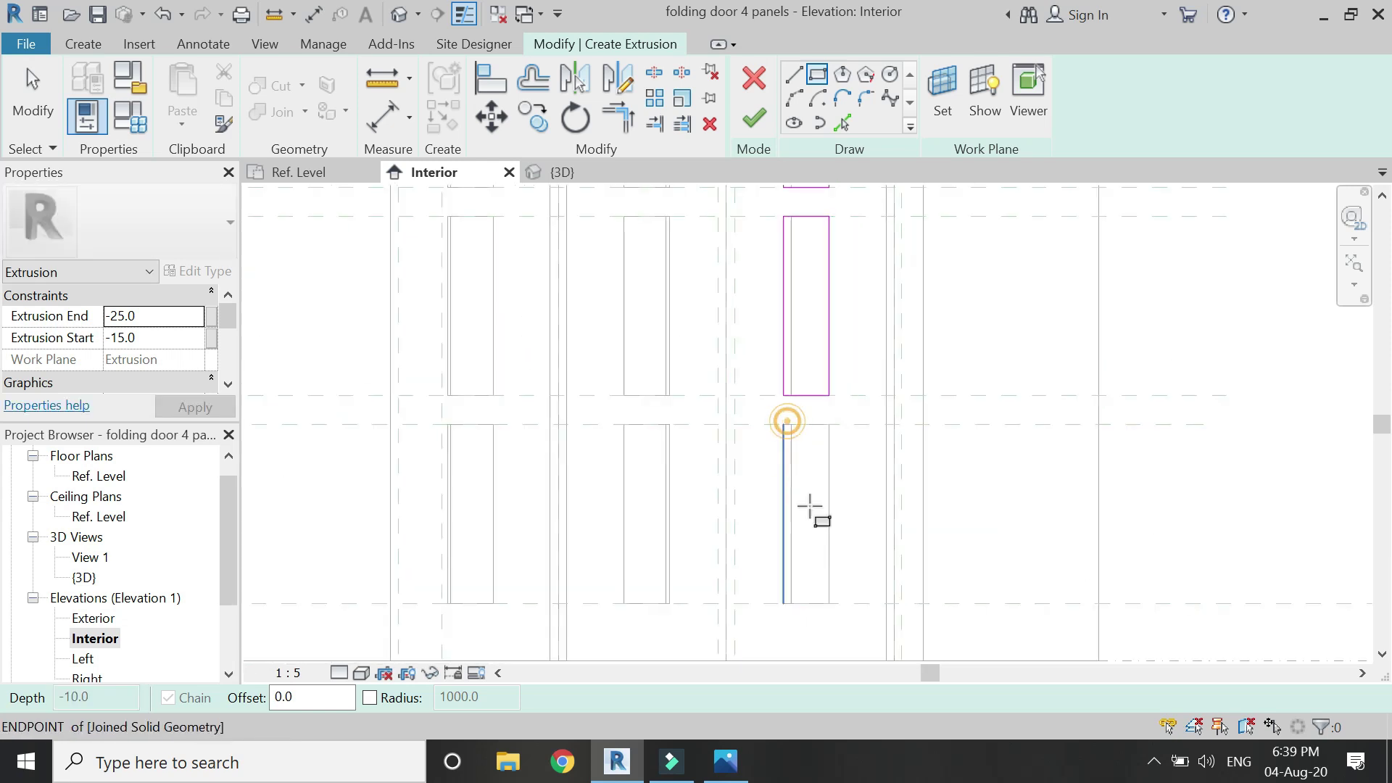
pyautogui.click(785, 423)
pyautogui.click(830, 603)
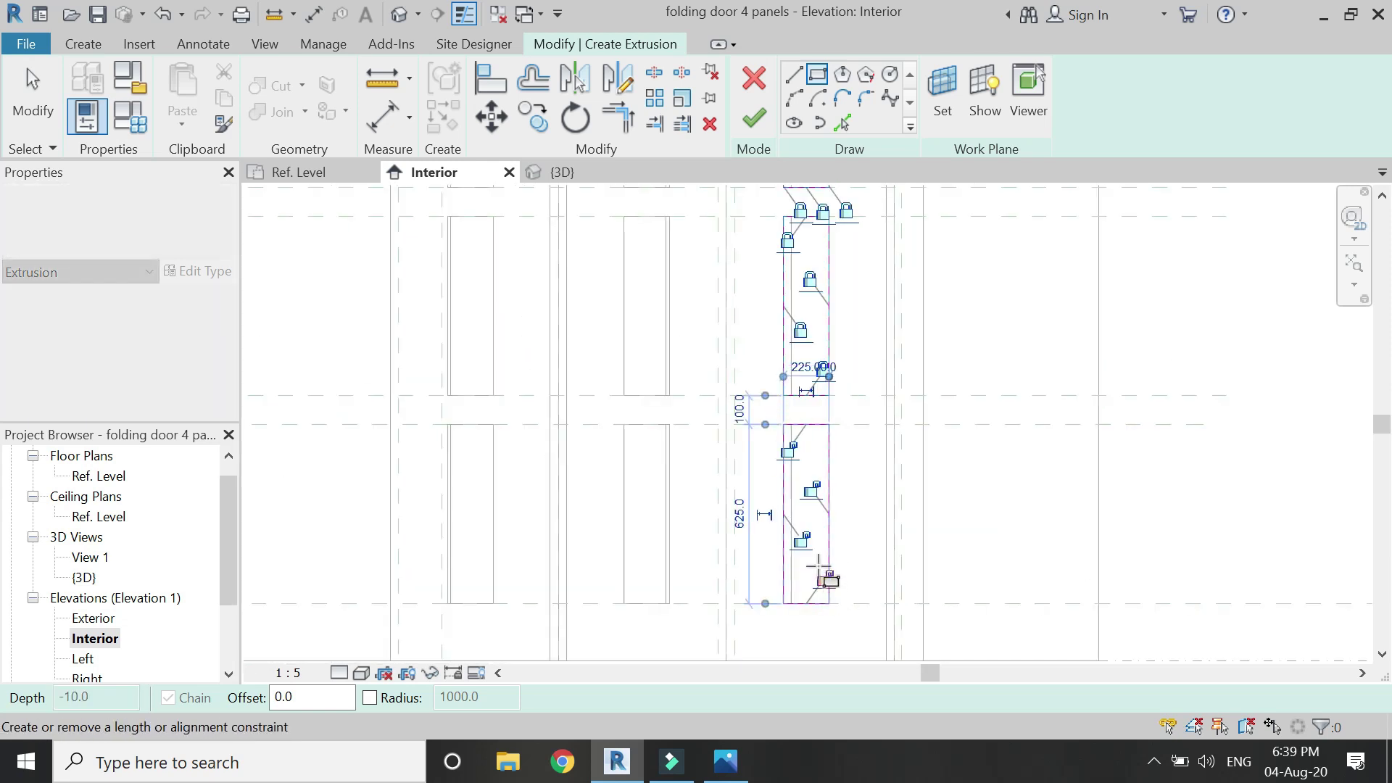
pyautogui.click(789, 452)
pyautogui.click(811, 488)
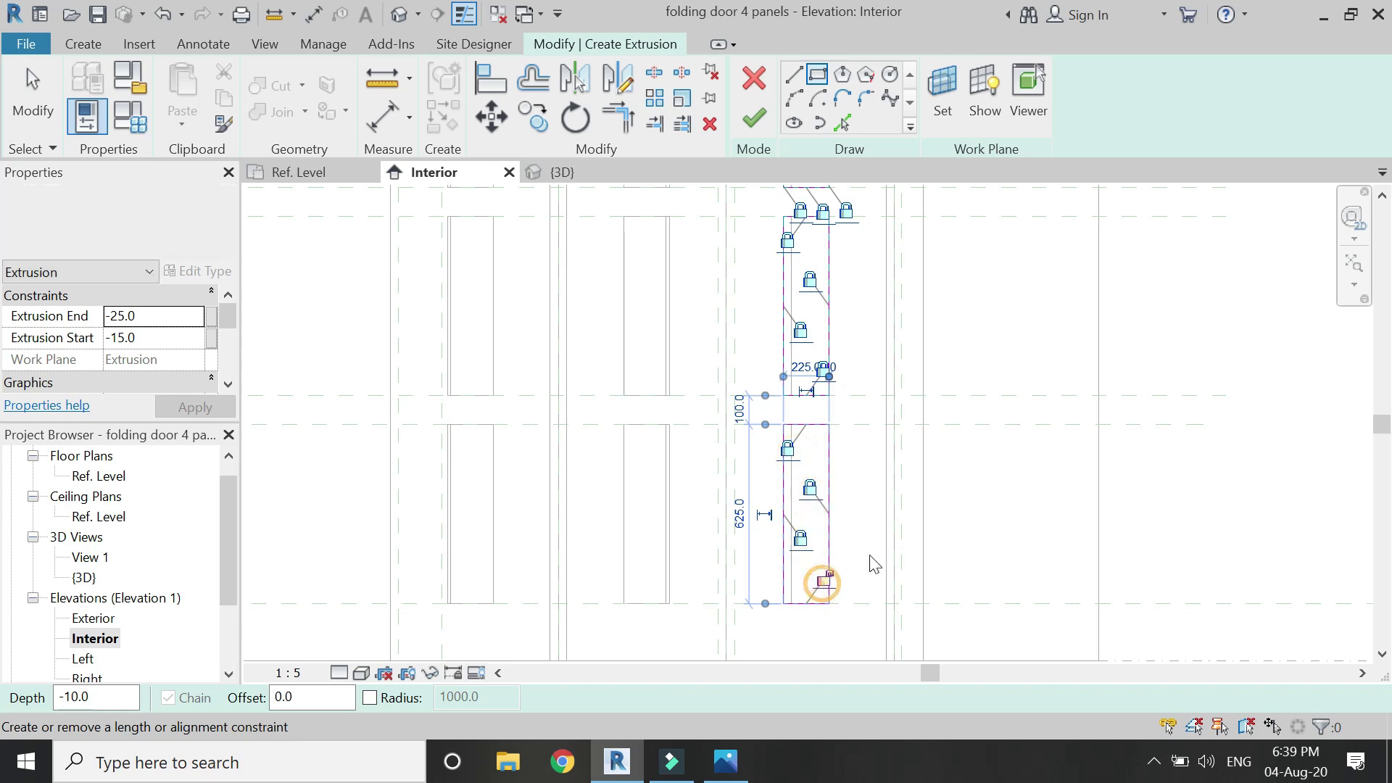
pyautogui.scroll(-2, 873, 564)
pyautogui.scroll(3, 612, 218)
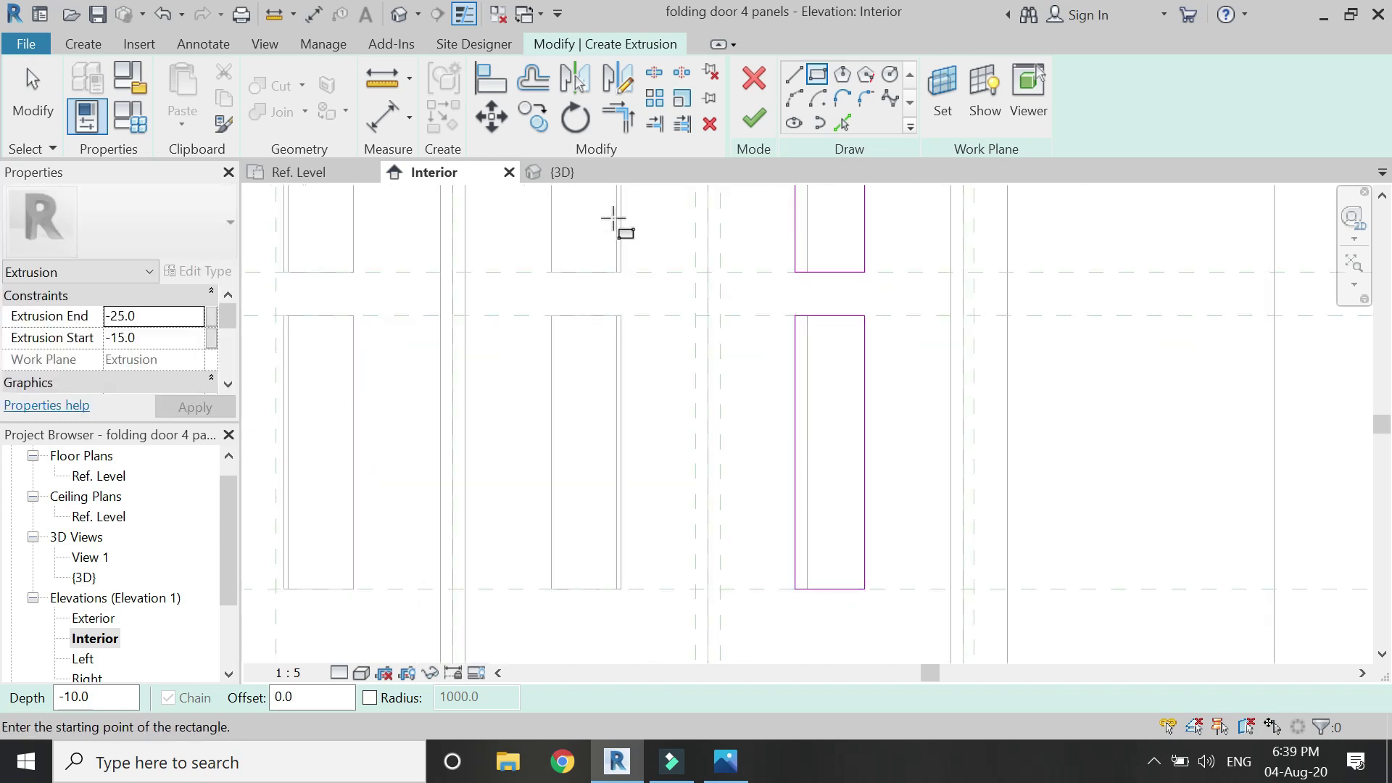
# Step: Try aligning the bottom edge to the reference plane, dismiss the error, and finish the extrusion
pyautogui.click(475, 86)
pyautogui.click(925, 587)
pyautogui.click(832, 571)
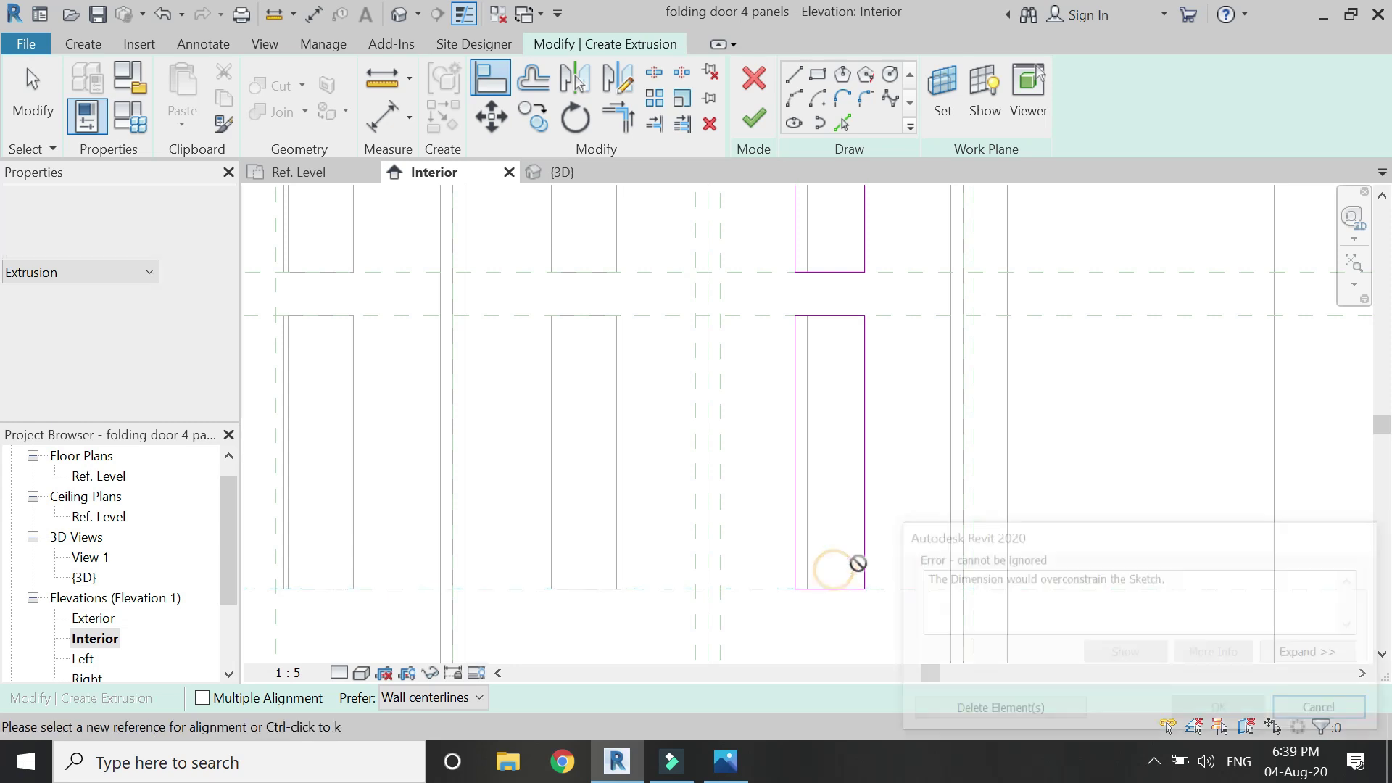
pyautogui.press('Escape')
pyautogui.press('Escape')
pyautogui.scroll(-2, 892, 564)
pyautogui.scroll(-2, 897, 563)
pyautogui.click(754, 123)
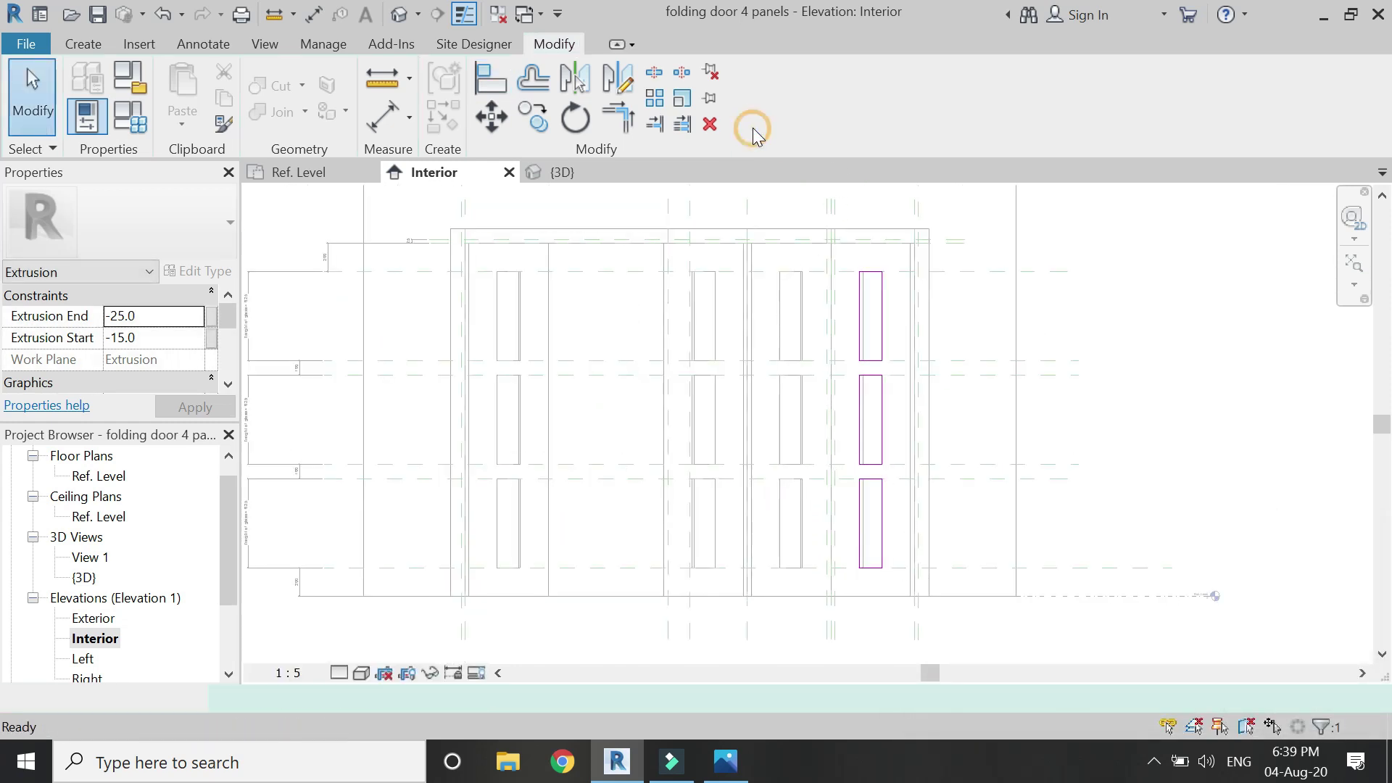
pyautogui.press('Escape')
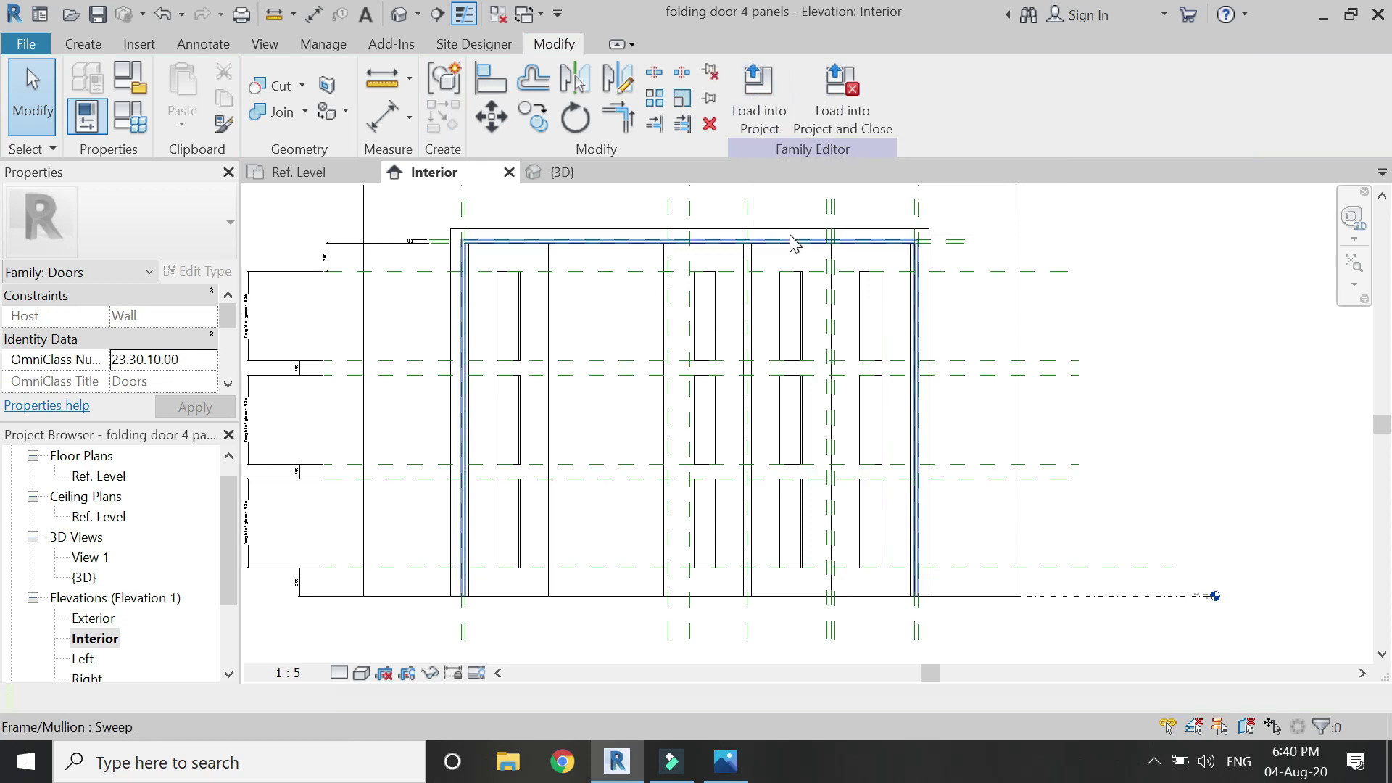
# Step: In the Ref. Level plan, select the frame extrusion, frame sweep and all diagonal panels
pyautogui.click(323, 172)
pyautogui.scroll(-3, 668, 461)
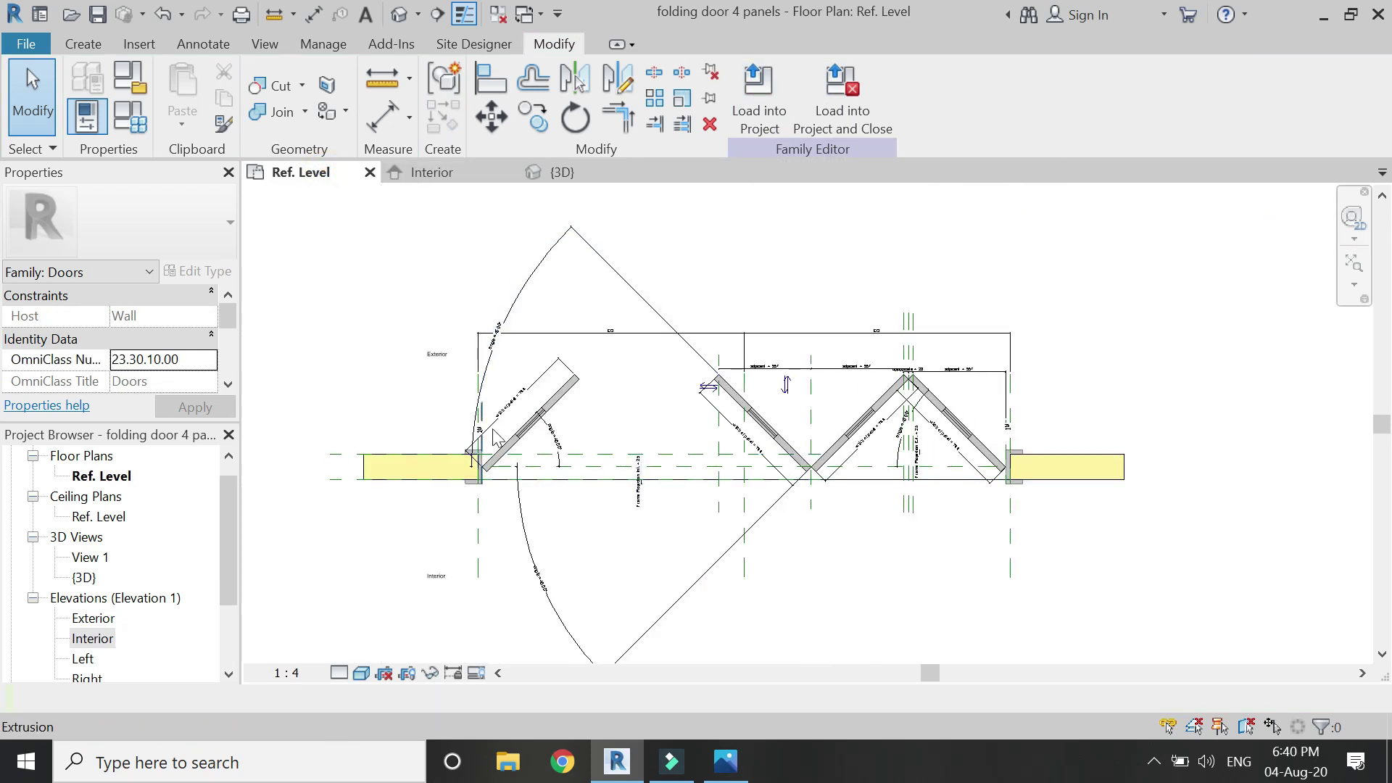
pyautogui.scroll(4, 478, 456)
pyautogui.click(410, 484)
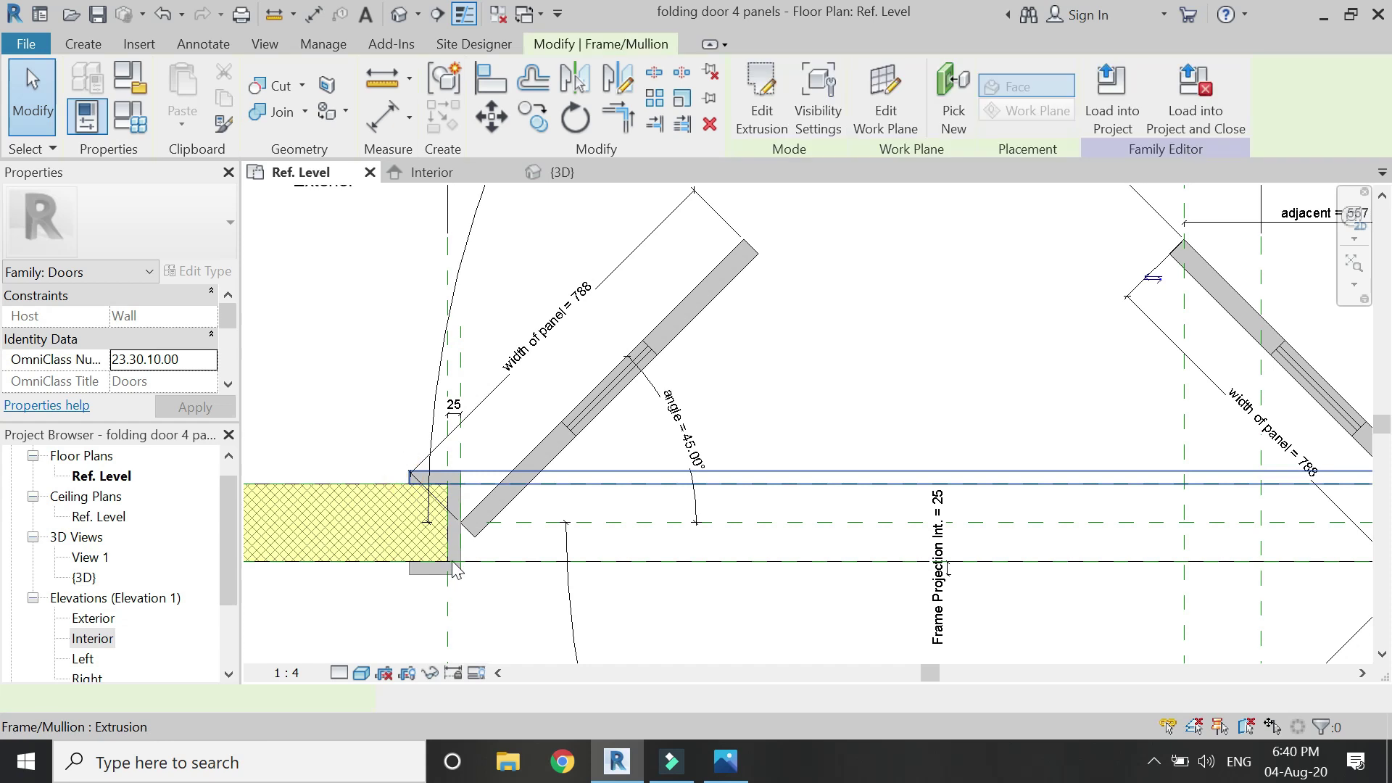
pyautogui.scroll(2, 458, 554)
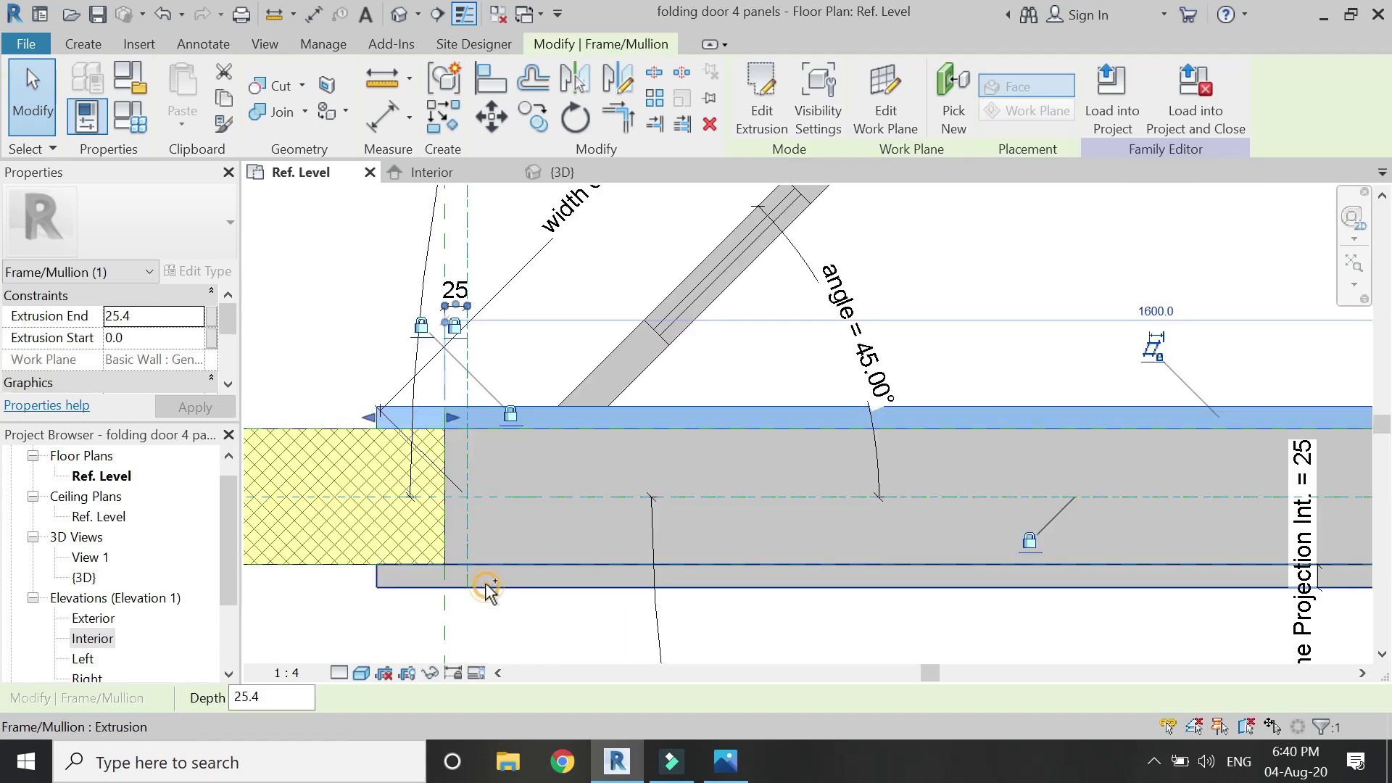
pyautogui.keyDown('ctrl'); pyautogui.click(445, 529); pyautogui.keyUp('ctrl')
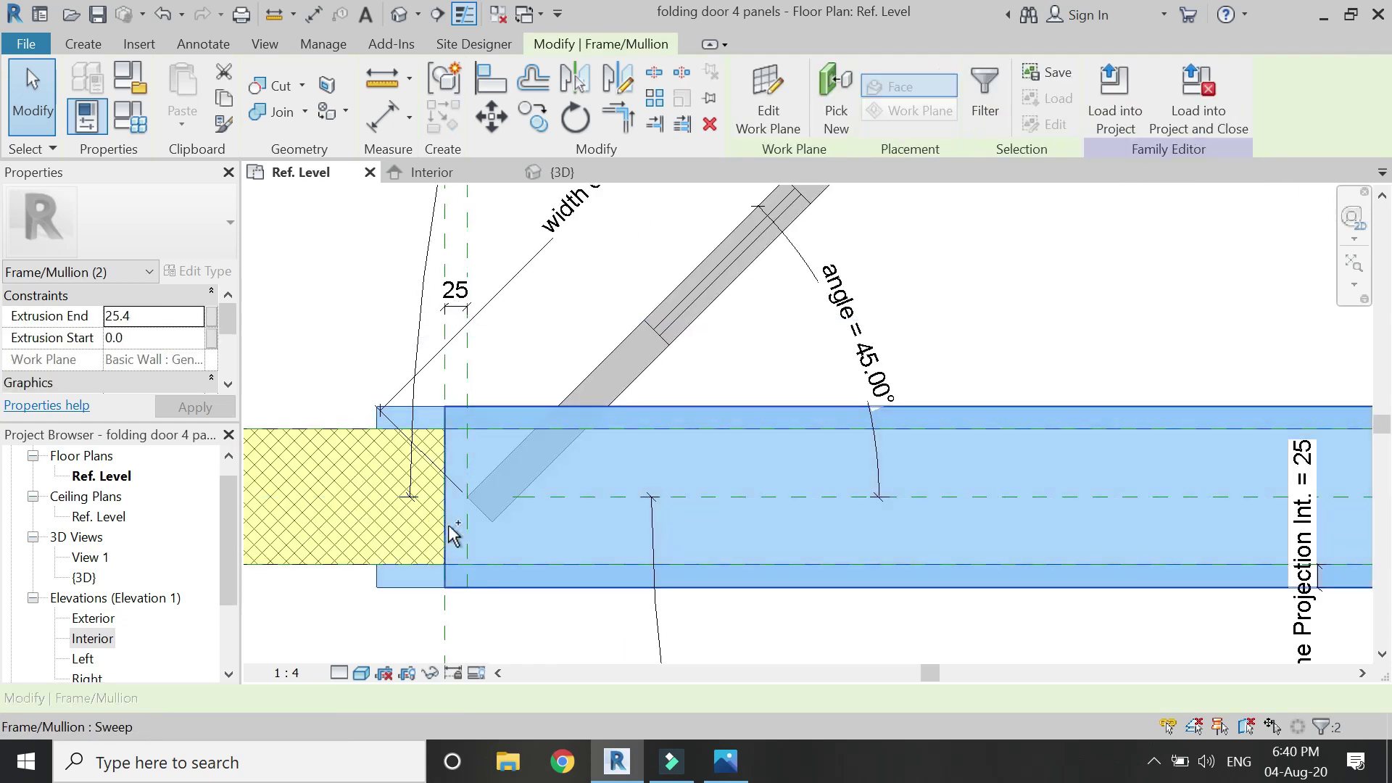
pyautogui.scroll(-2, 451, 528)
pyautogui.keyDown('ctrl'); pyautogui.click(577, 387); pyautogui.keyUp('ctrl')
pyautogui.scroll(-3, 447, 406)
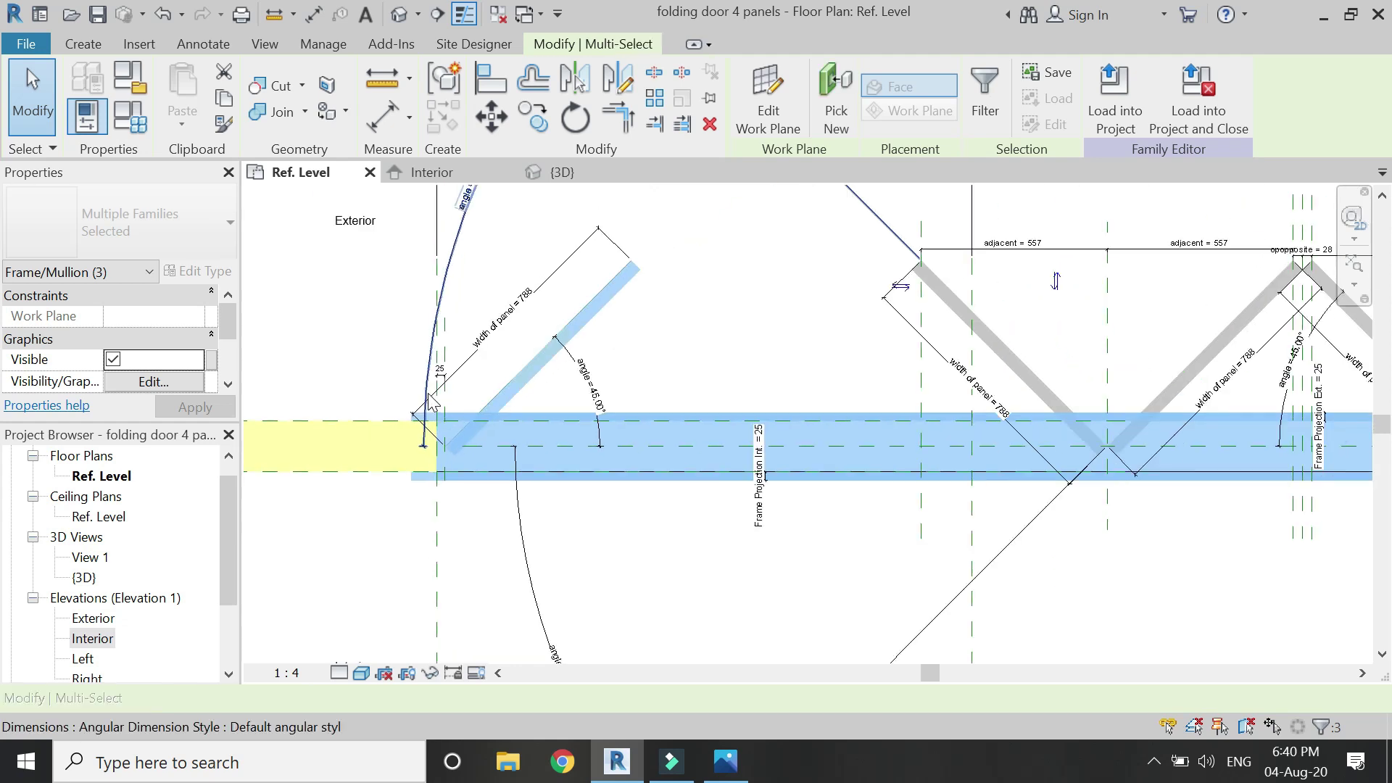
pyautogui.keyDown('ctrl'); pyautogui.click(767, 313); pyautogui.keyUp('ctrl')
pyautogui.keyDown('ctrl'); pyautogui.click(1071, 319); pyautogui.keyUp('ctrl')
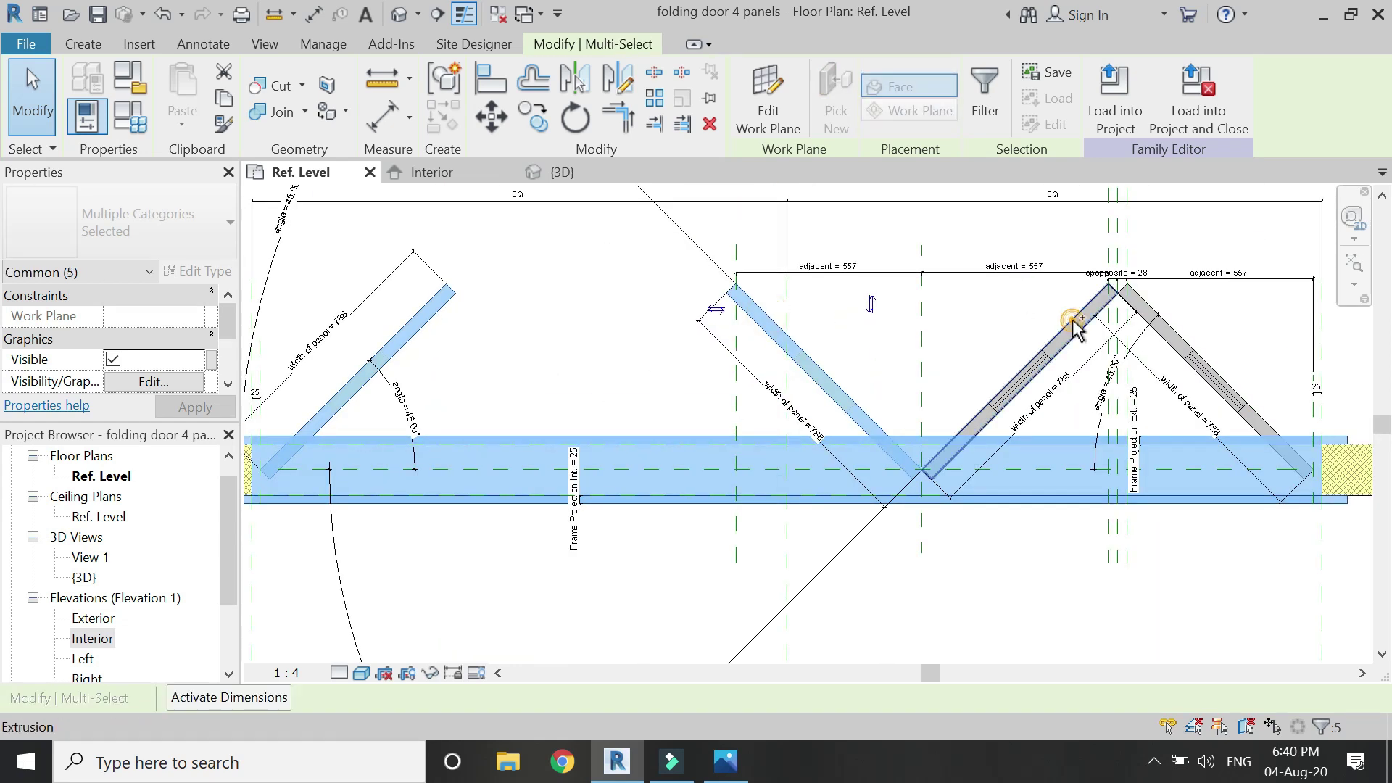
pyautogui.keyDown('ctrl'); pyautogui.click(1168, 330); pyautogui.keyUp('ctrl')
pyautogui.keyDown('ctrl'); pyautogui.click(564, 453); pyautogui.keyUp('ctrl')
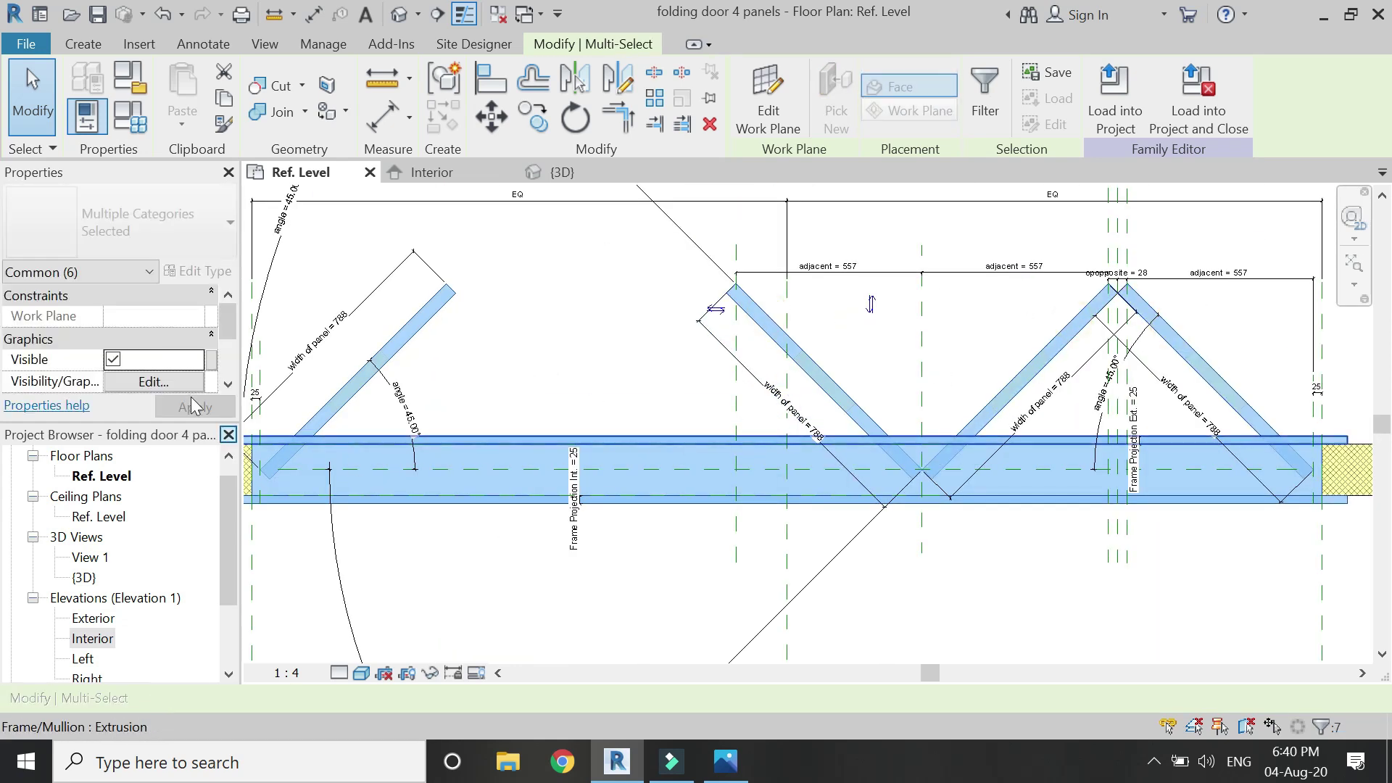
pyautogui.scroll(-3, 108, 348)
# Step: Associate the selection's Material with a new family parameter named 'wood'
pyautogui.click(213, 337)
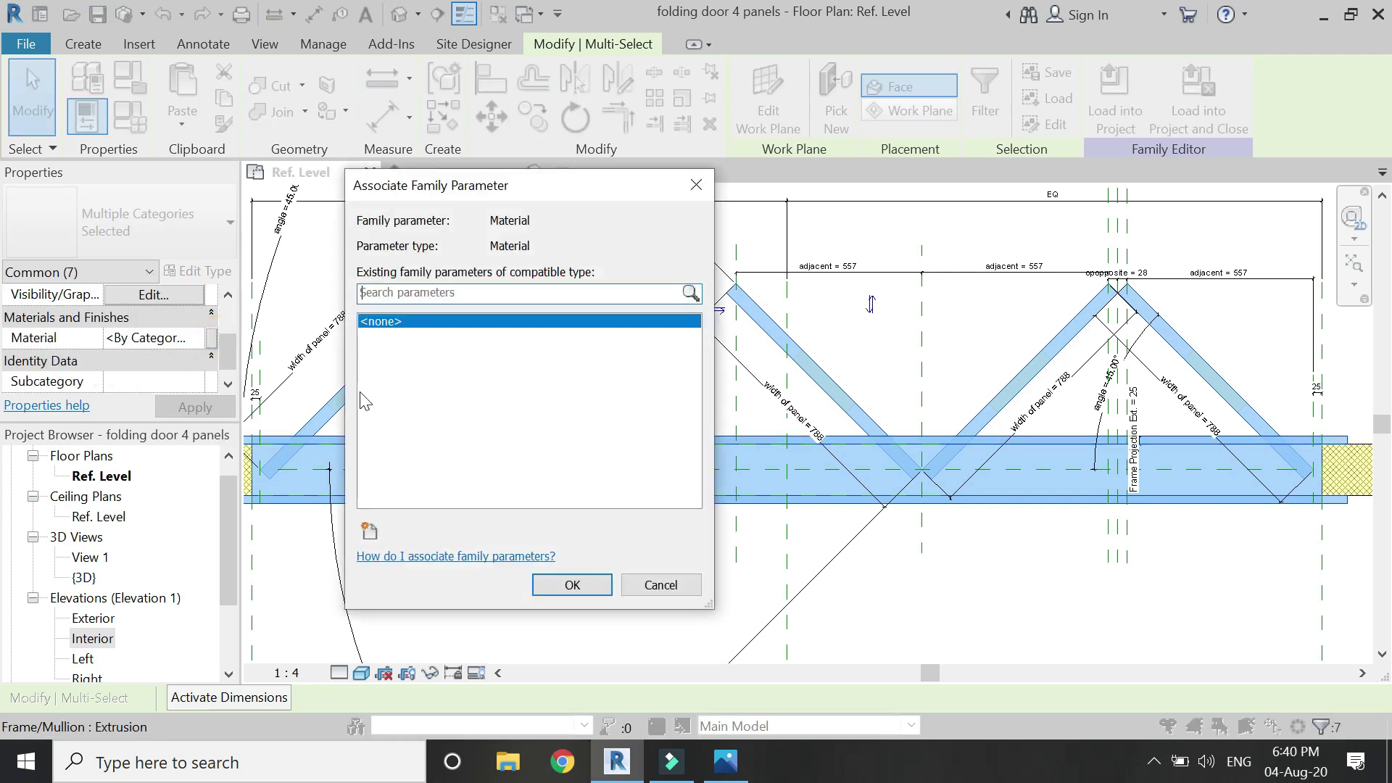
pyautogui.click(371, 532)
pyautogui.write('wood')
pyautogui.press('Return')
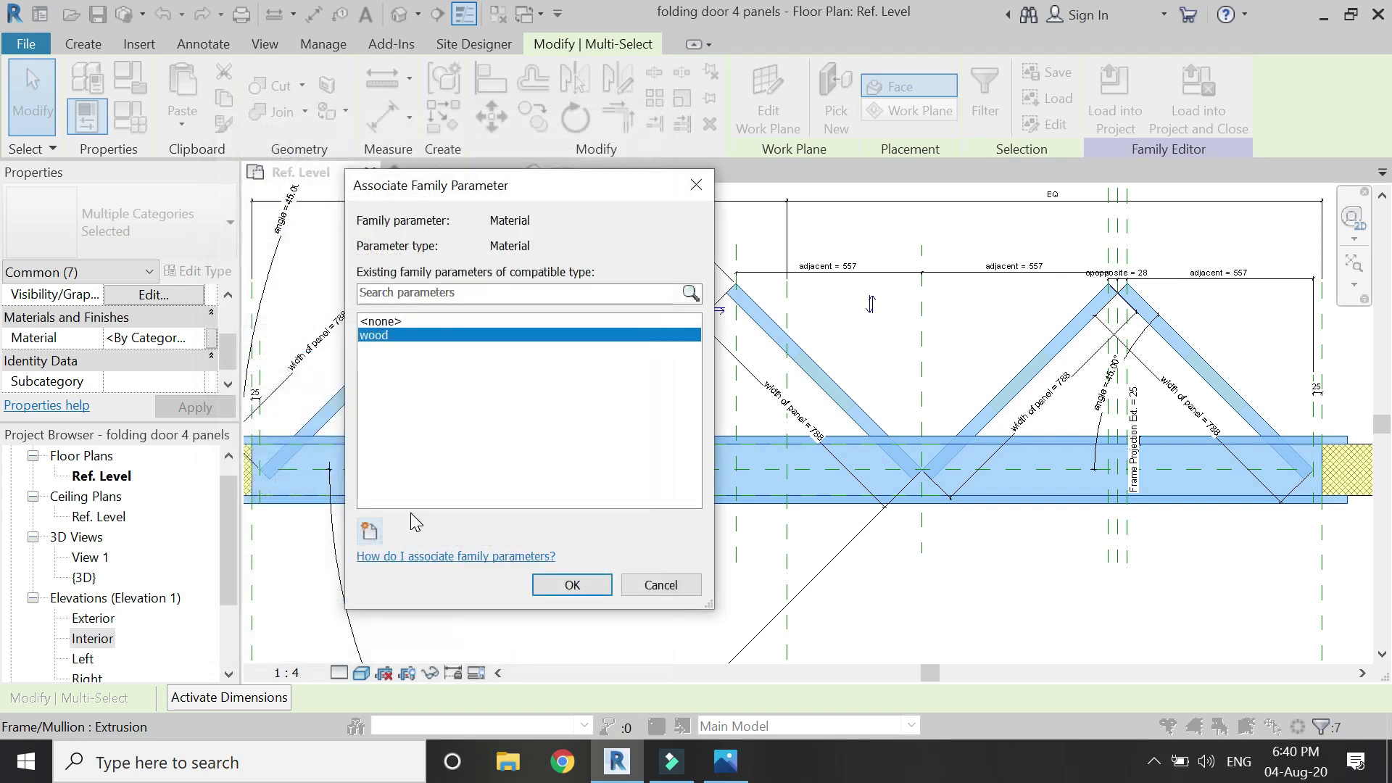
pyautogui.press('Return')
pyautogui.click(513, 389)
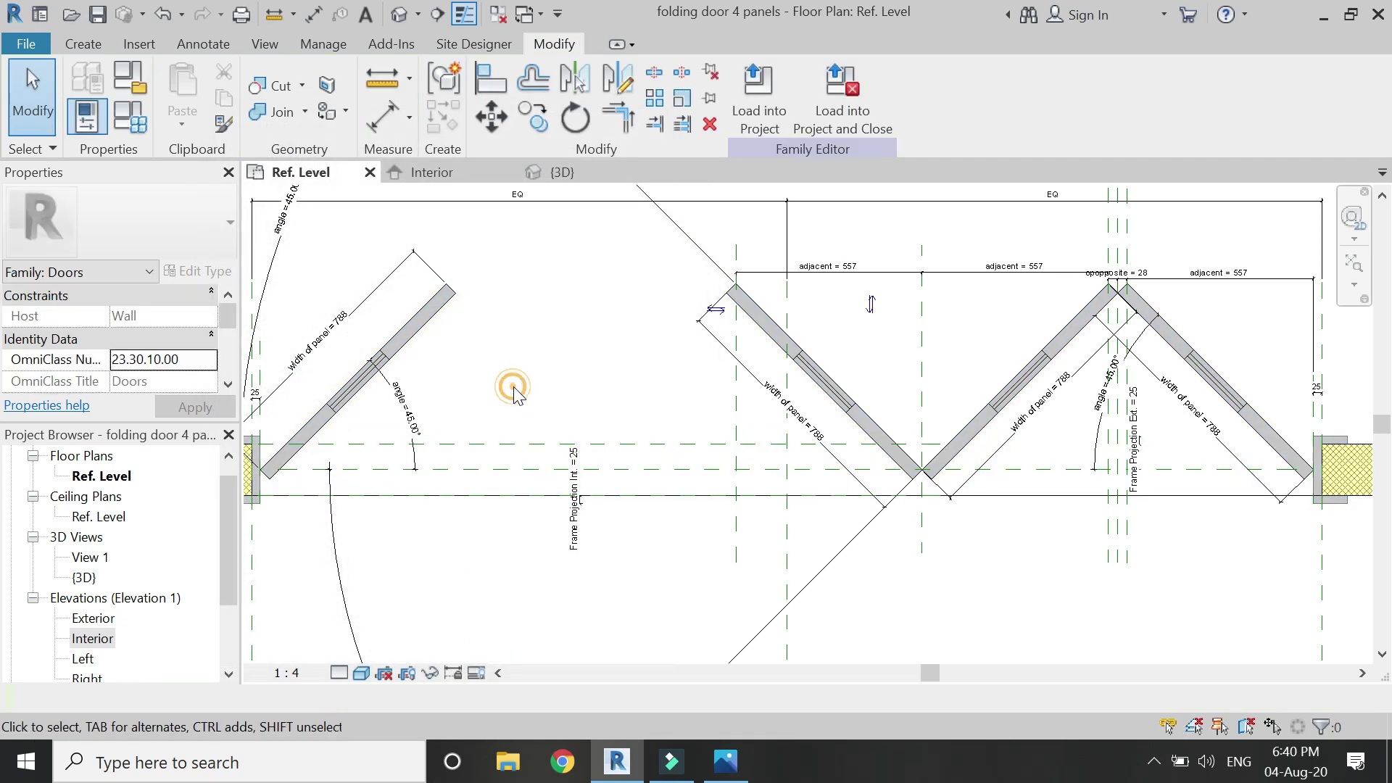
pyautogui.scroll(5, 394, 447)
# Step: Select the four panels' glass insert extrusions together
pyautogui.click(341, 346)
pyautogui.scroll(-5, 341, 347)
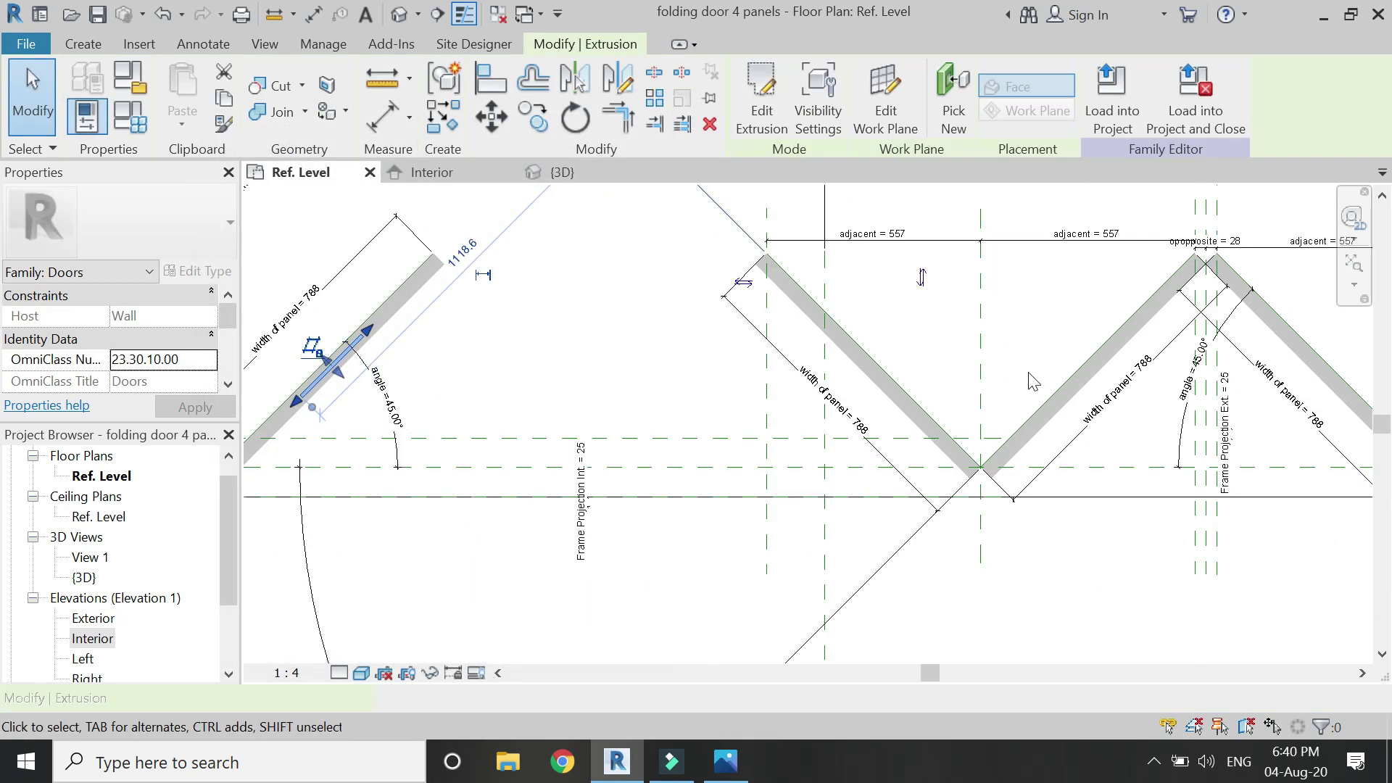
pyautogui.scroll(5, 725, 406)
pyautogui.click(815, 344)
pyautogui.scroll(-5, 588, 392)
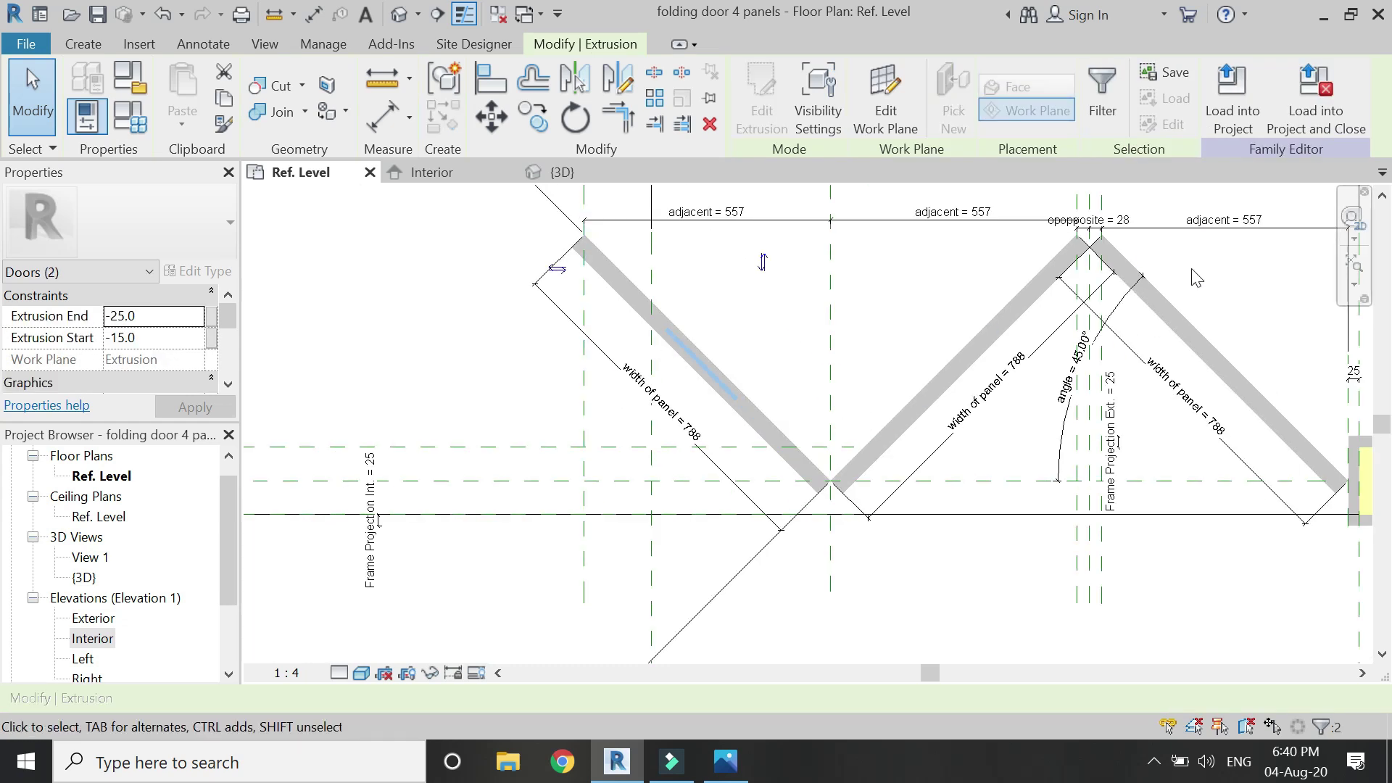
pyautogui.scroll(5, 616, 363)
pyautogui.keyDown('ctrl'); pyautogui.click(796, 437); pyautogui.keyUp('ctrl')
pyautogui.scroll(-5, 631, 345)
pyautogui.scroll(5, 943, 362)
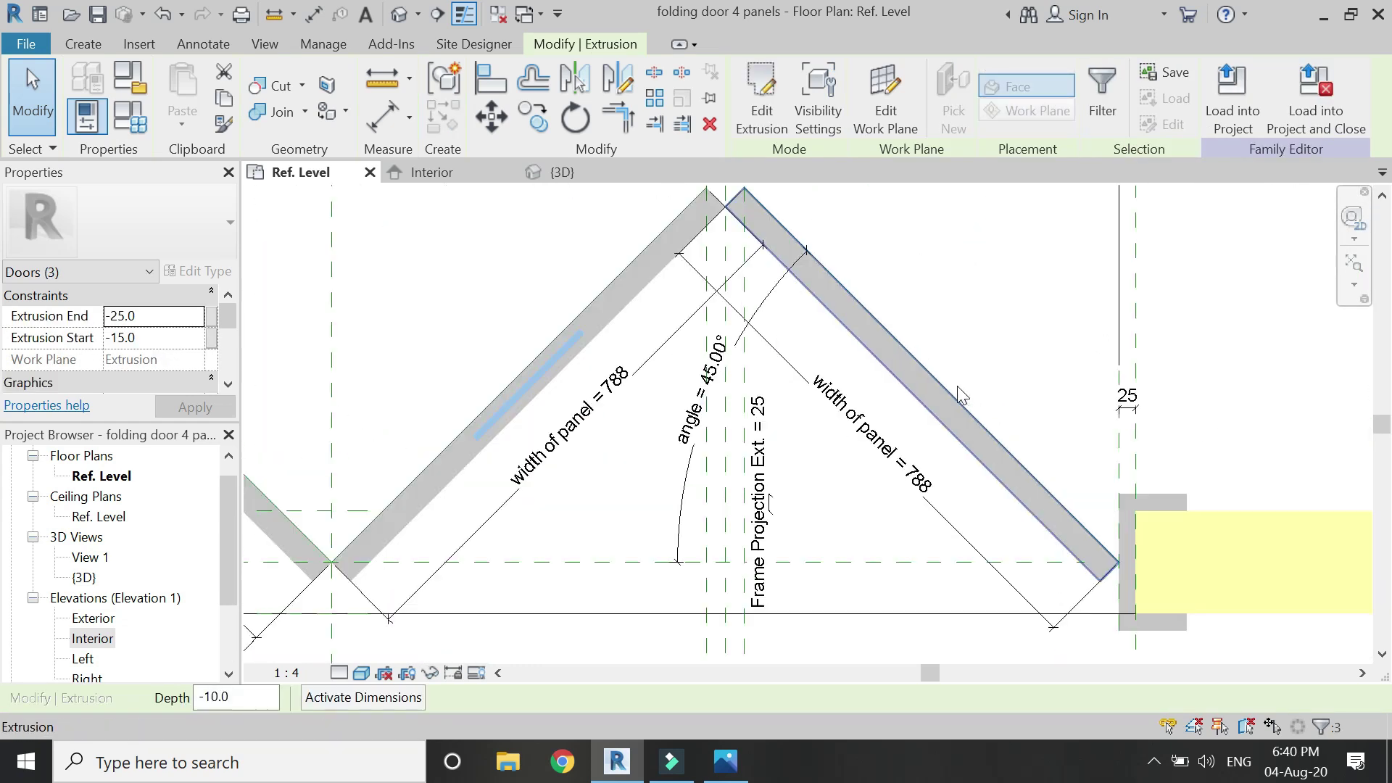
pyautogui.keyDown('ctrl'); pyautogui.click(964, 434); pyautogui.keyUp('ctrl')
pyautogui.scroll(-5, 1148, 404)
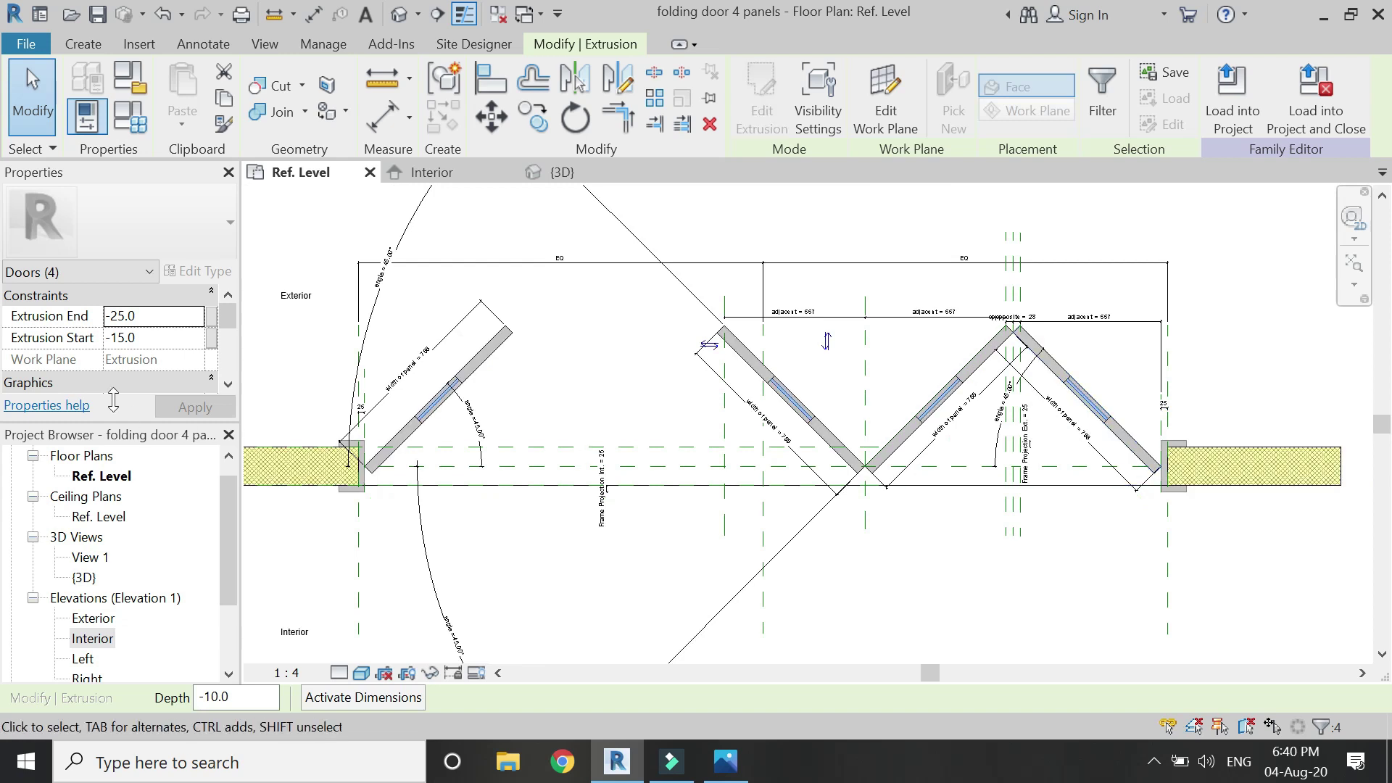
pyautogui.scroll(-1, 155, 362)
pyautogui.scroll(-1, 216, 377)
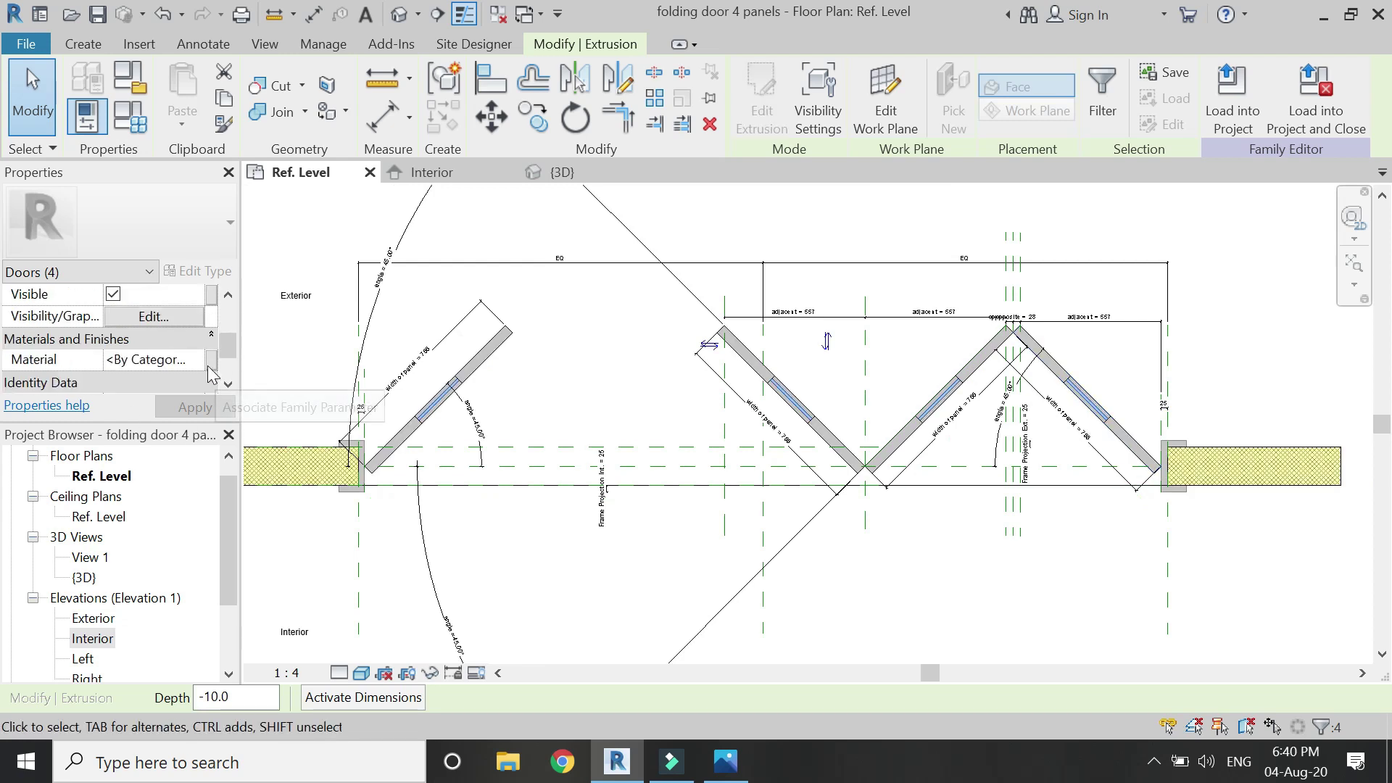
# Step: Associate the glass inserts' Material with a new family parameter named 'glass'
pyautogui.click(211, 359)
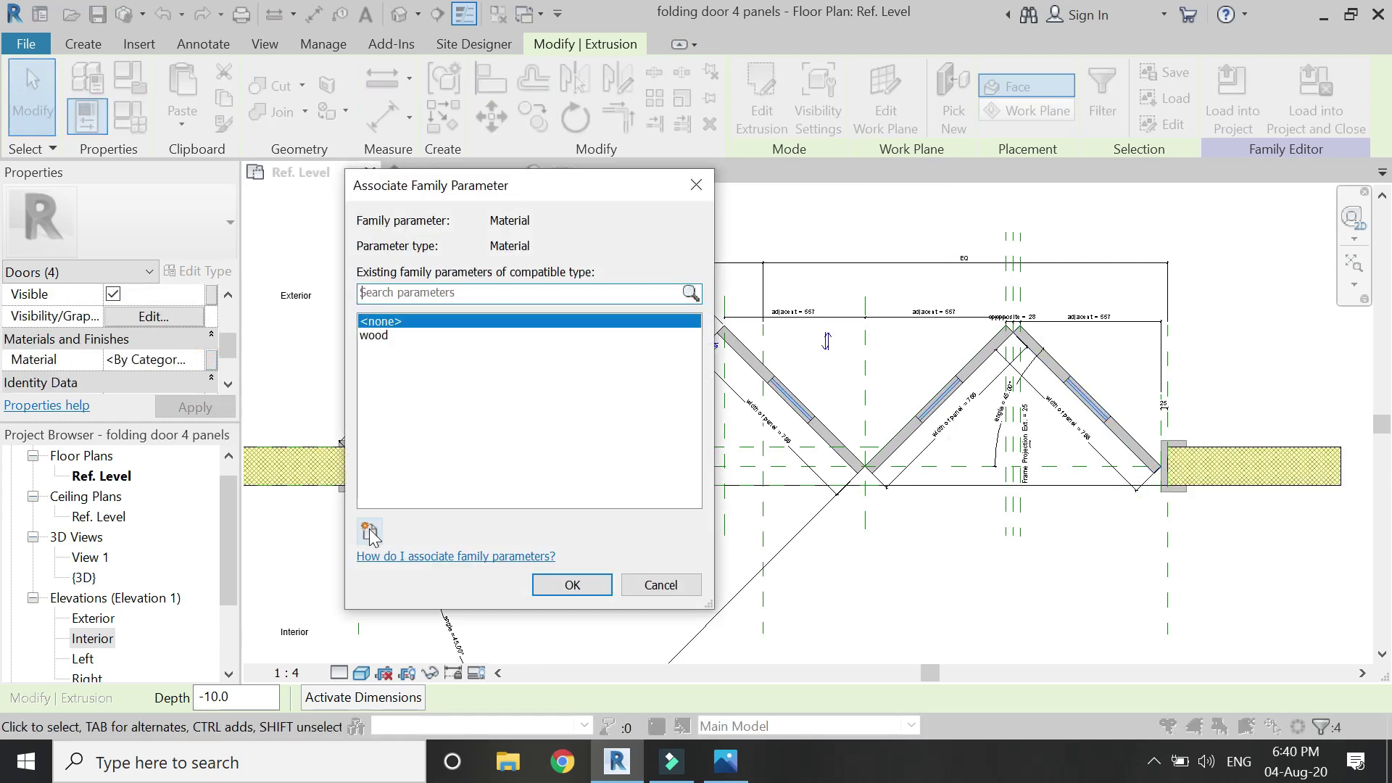
pyautogui.click(369, 532)
pyautogui.write('glas')
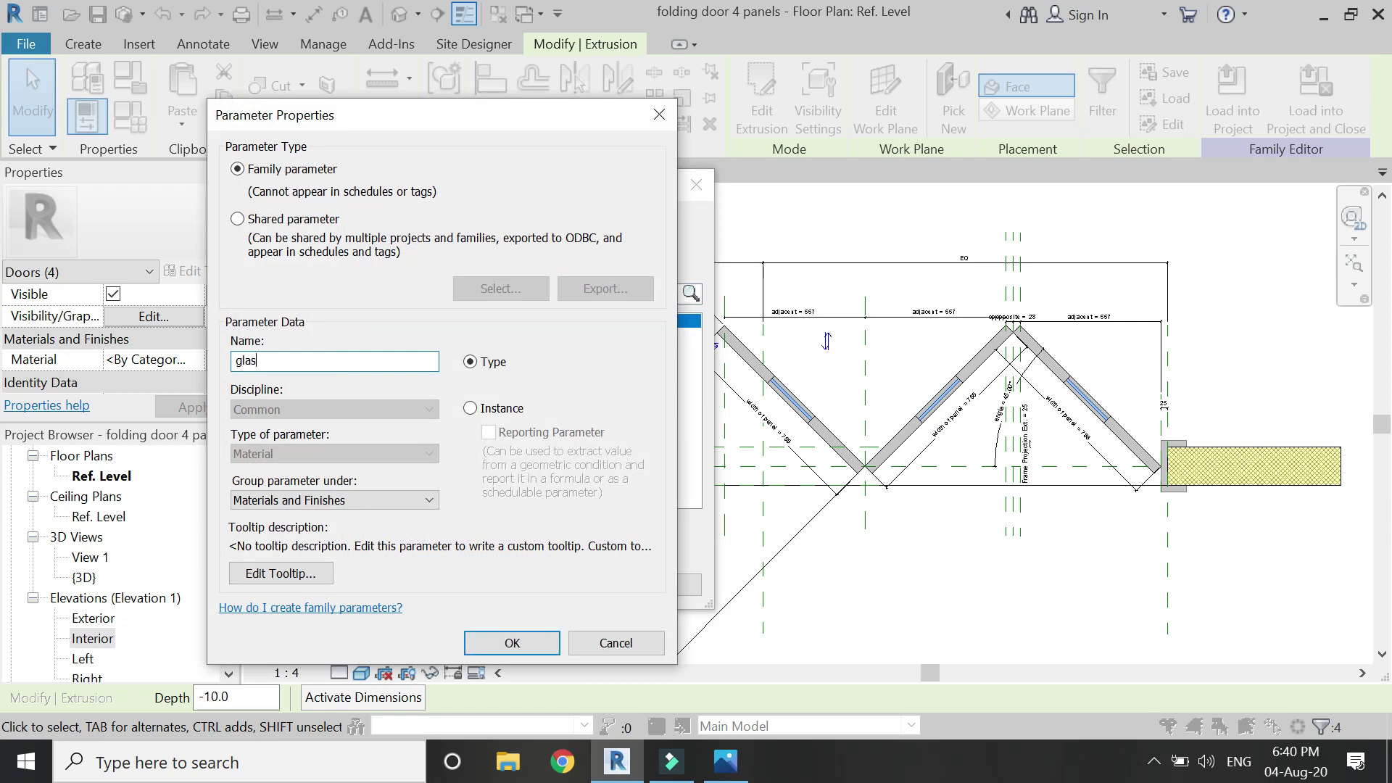
pyautogui.write('s')
pyautogui.press('Return')
pyautogui.press('Return')
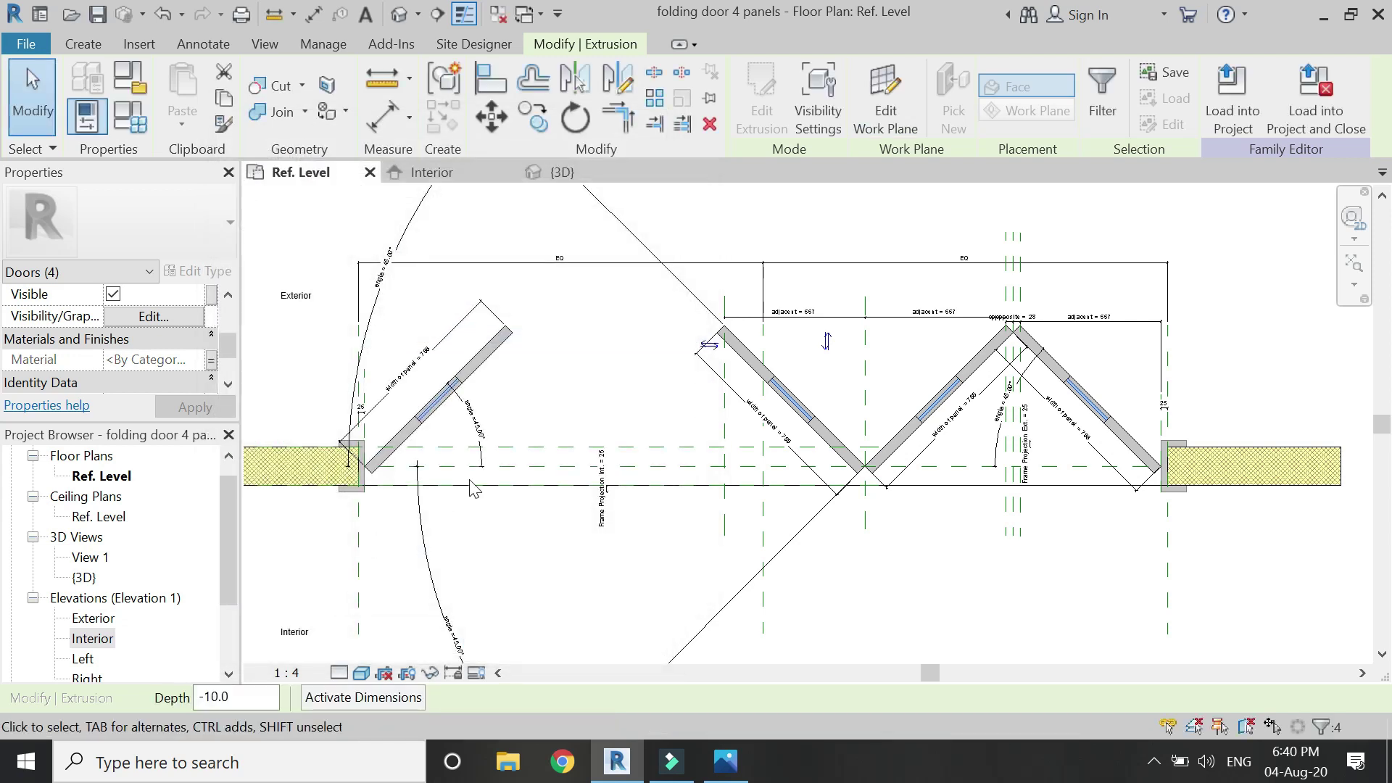
pyautogui.click(543, 392)
pyautogui.click(132, 114)
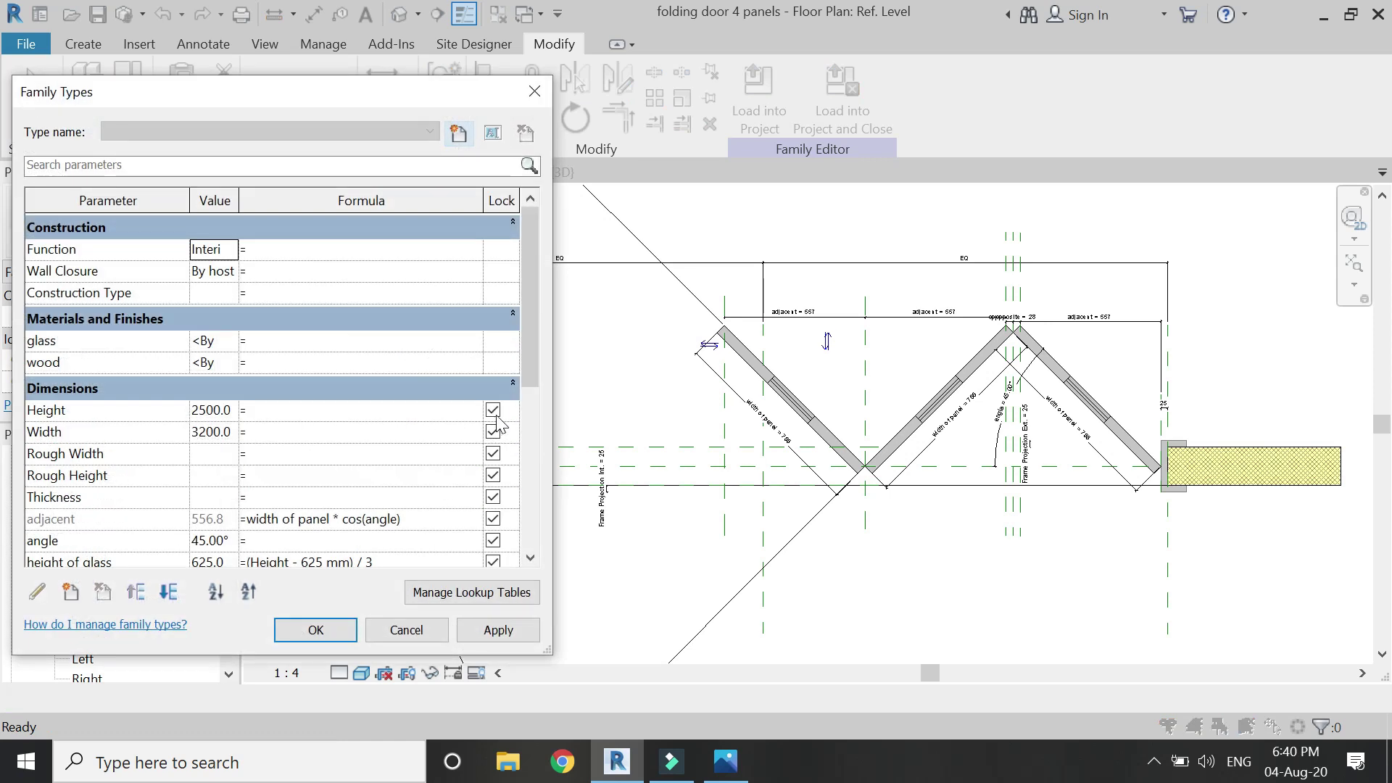
# Step: Set the glass parameter's value to the Glass material
pyautogui.click(203, 346)
pyautogui.click(239, 340)
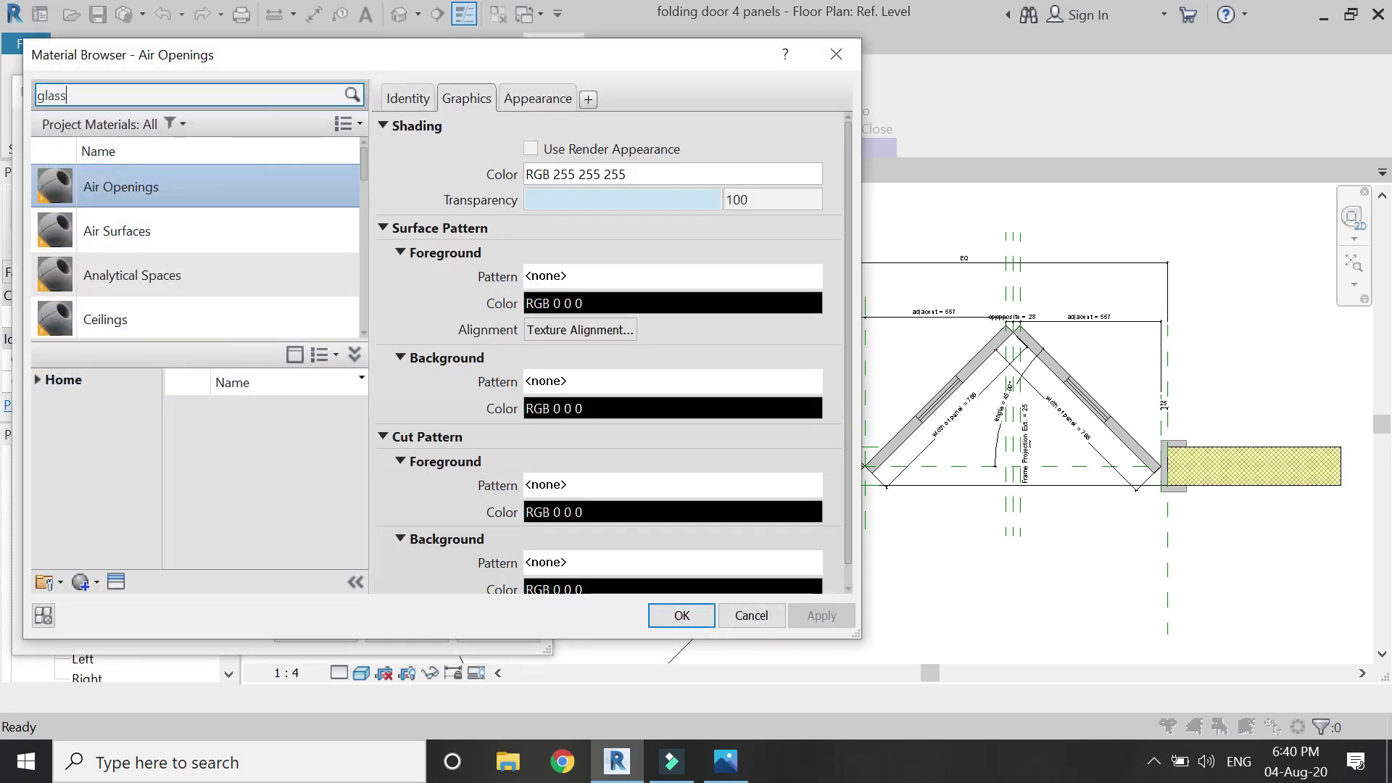
pyautogui.click(223, 210)
pyautogui.click(683, 617)
# Step: Add library Mahogany as the wood parameter's material and apply the Family Types changes
pyautogui.click(233, 368)
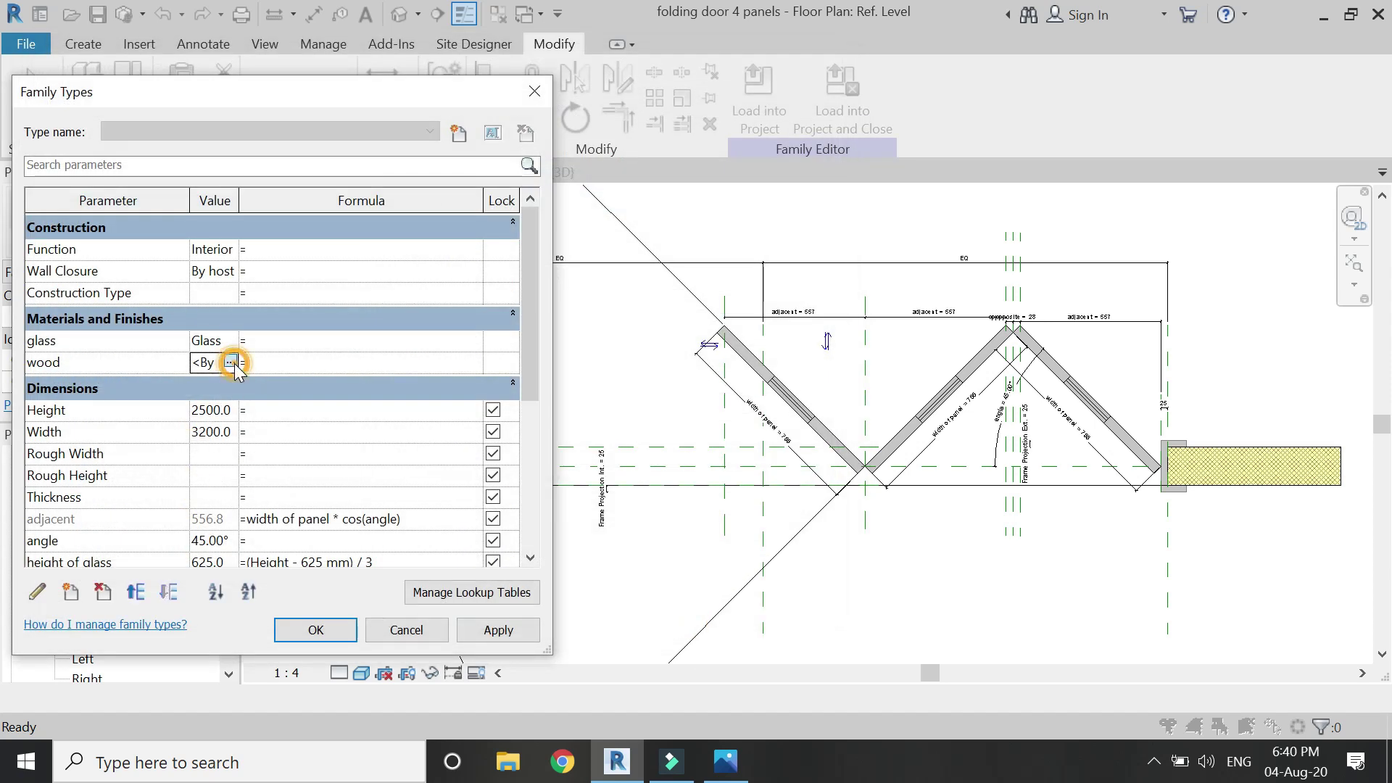
pyautogui.click(232, 364)
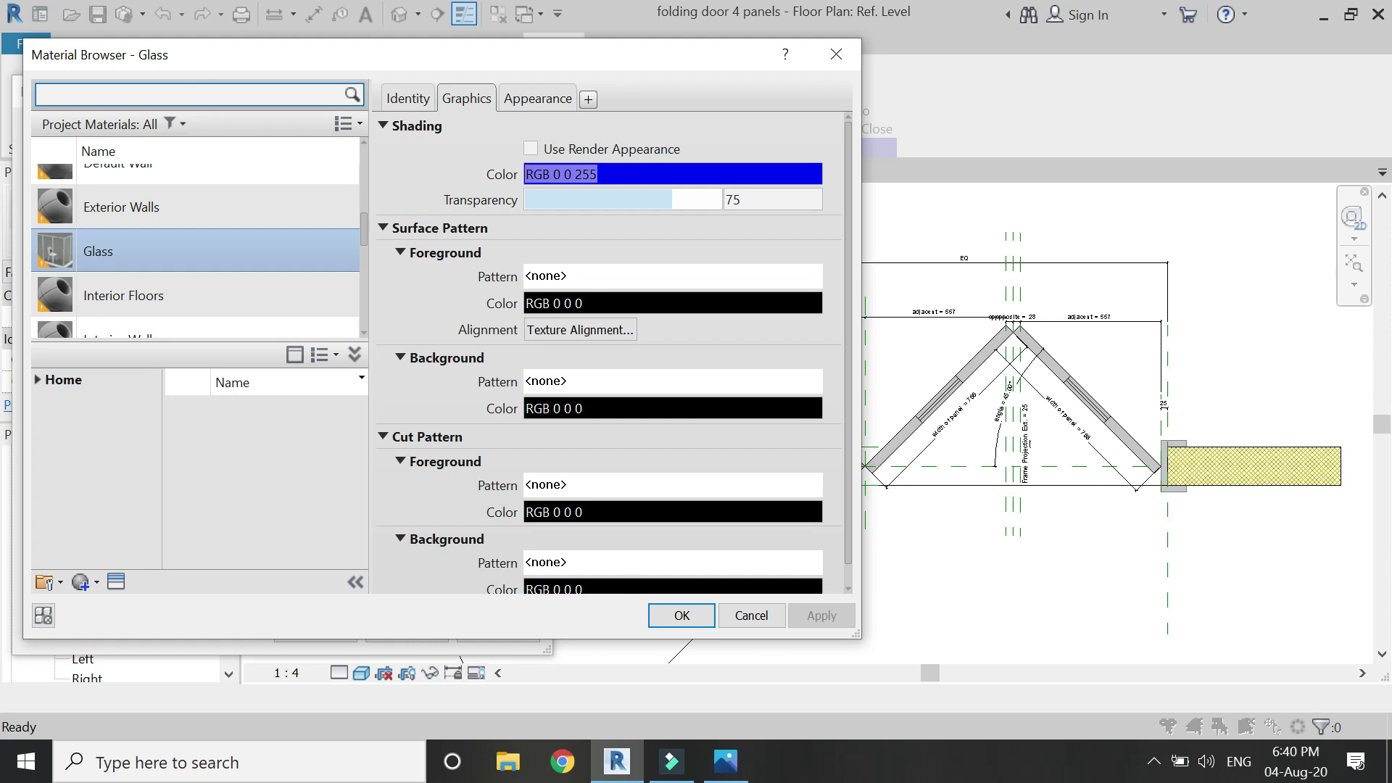
pyautogui.press('Return')
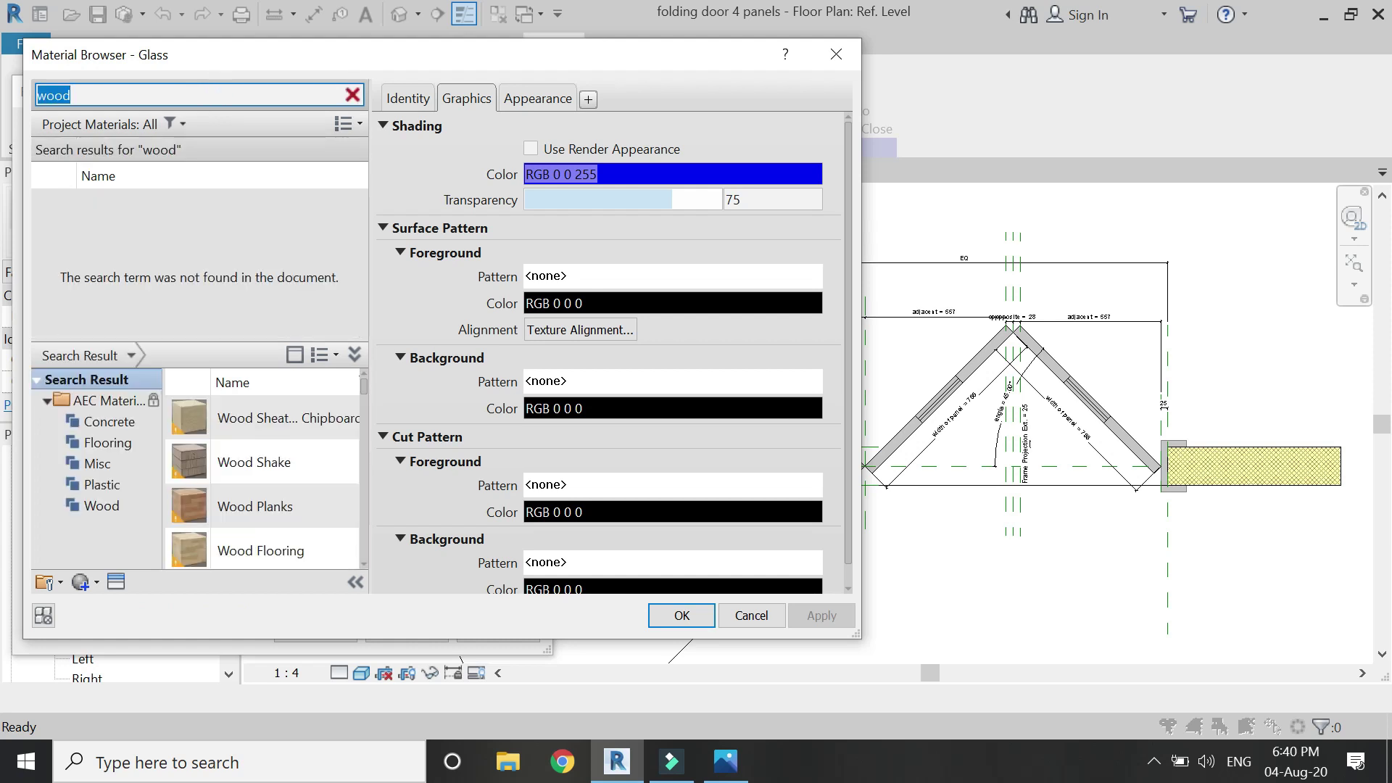
pyautogui.write('mah')
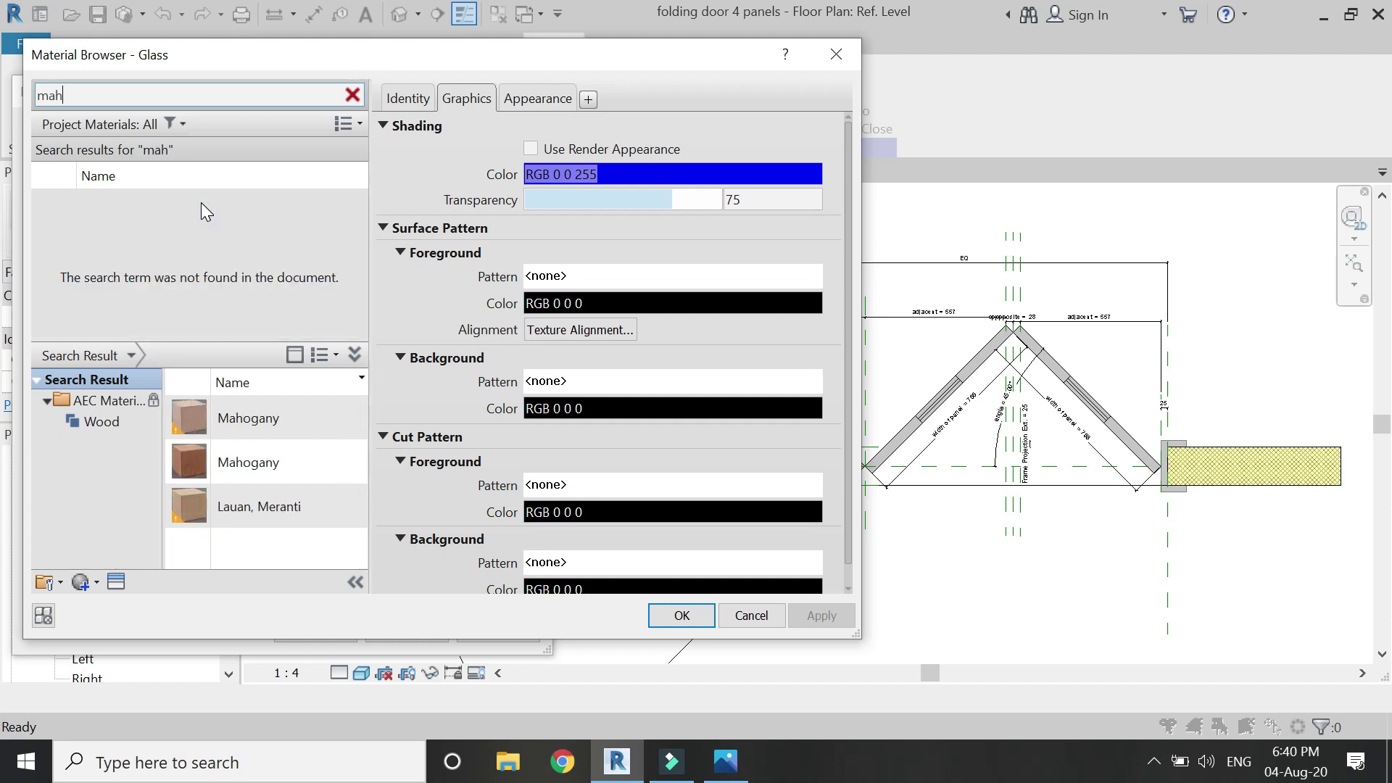
pyautogui.click(326, 464)
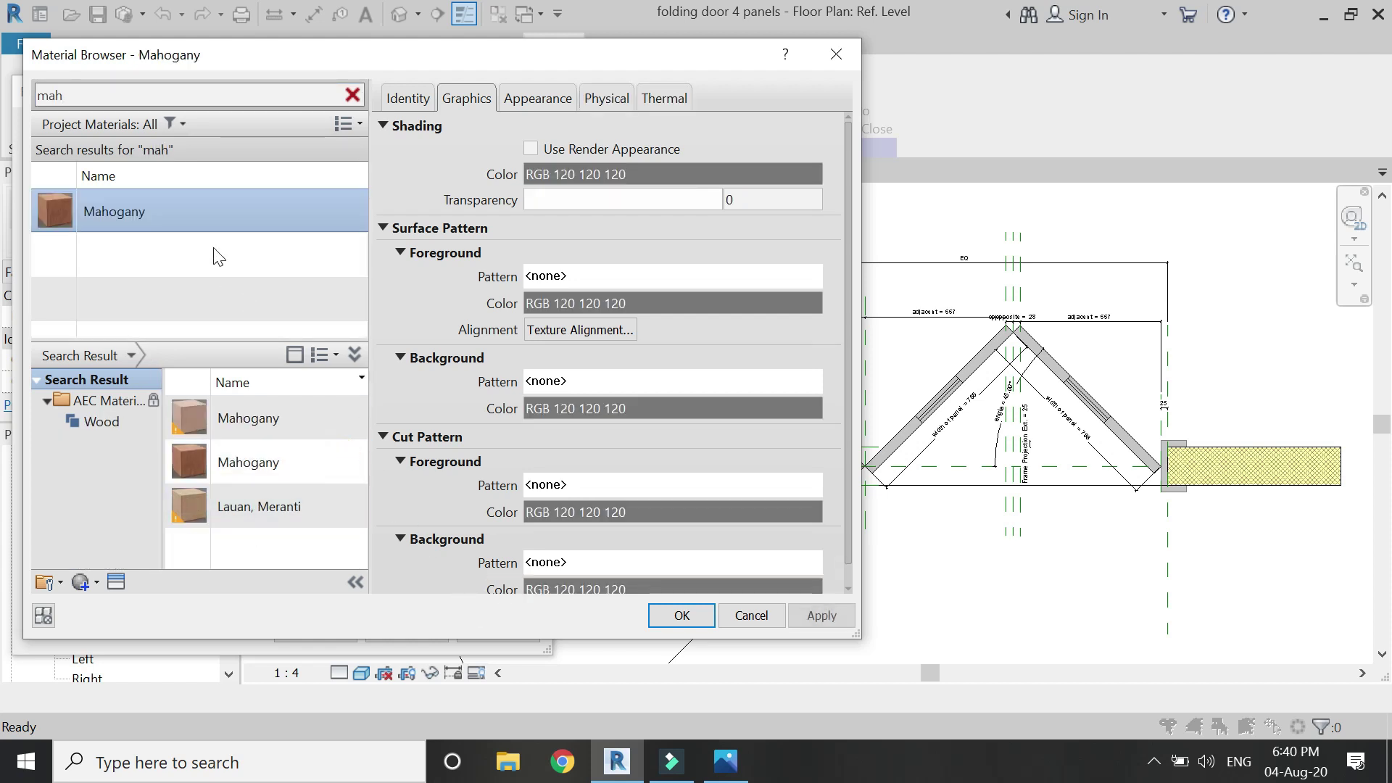
pyautogui.click(682, 614)
pyautogui.click(328, 630)
pyautogui.scroll(-2, 838, 484)
pyautogui.scroll(-2, 870, 478)
pyautogui.scroll(2, 551, 507)
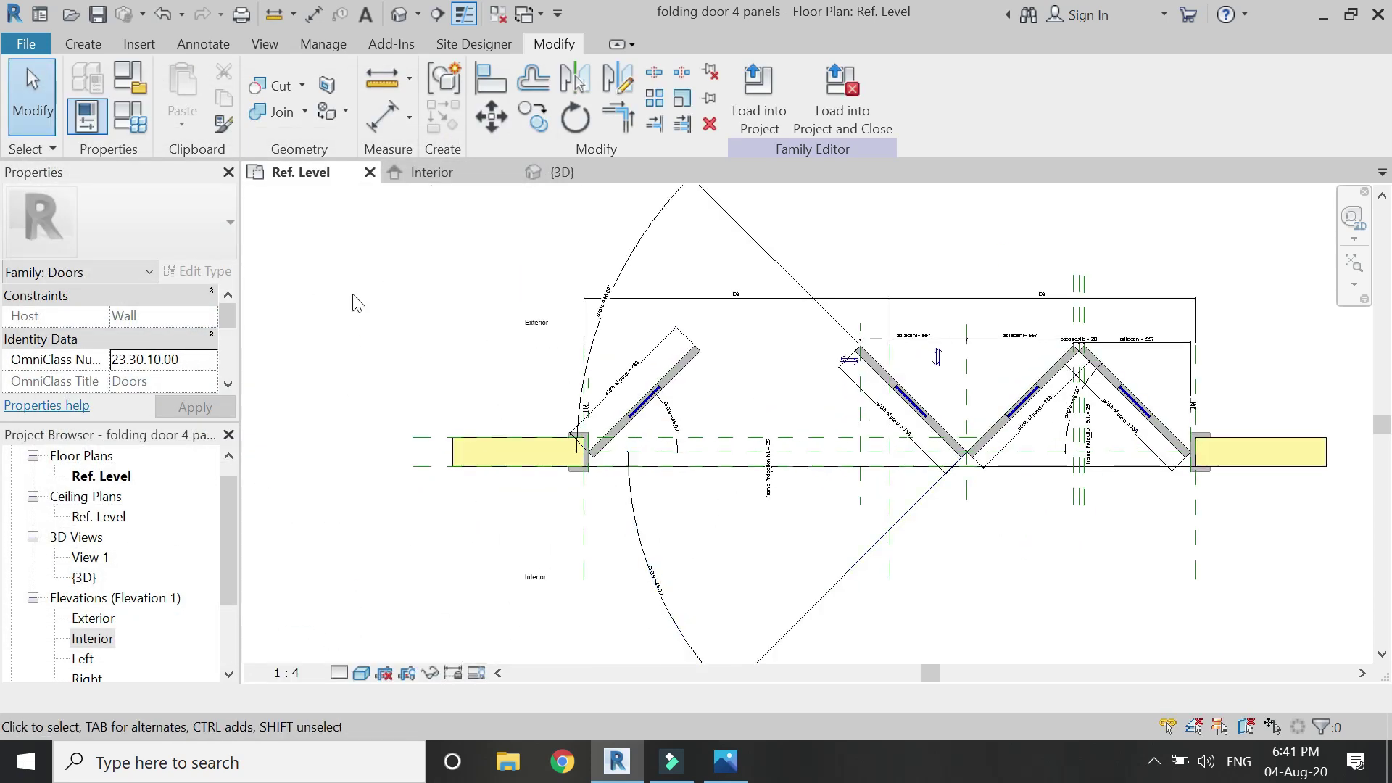
# Step: Set the door's angle parameter to 0° in Family Types and apply it
pyautogui.click(132, 123)
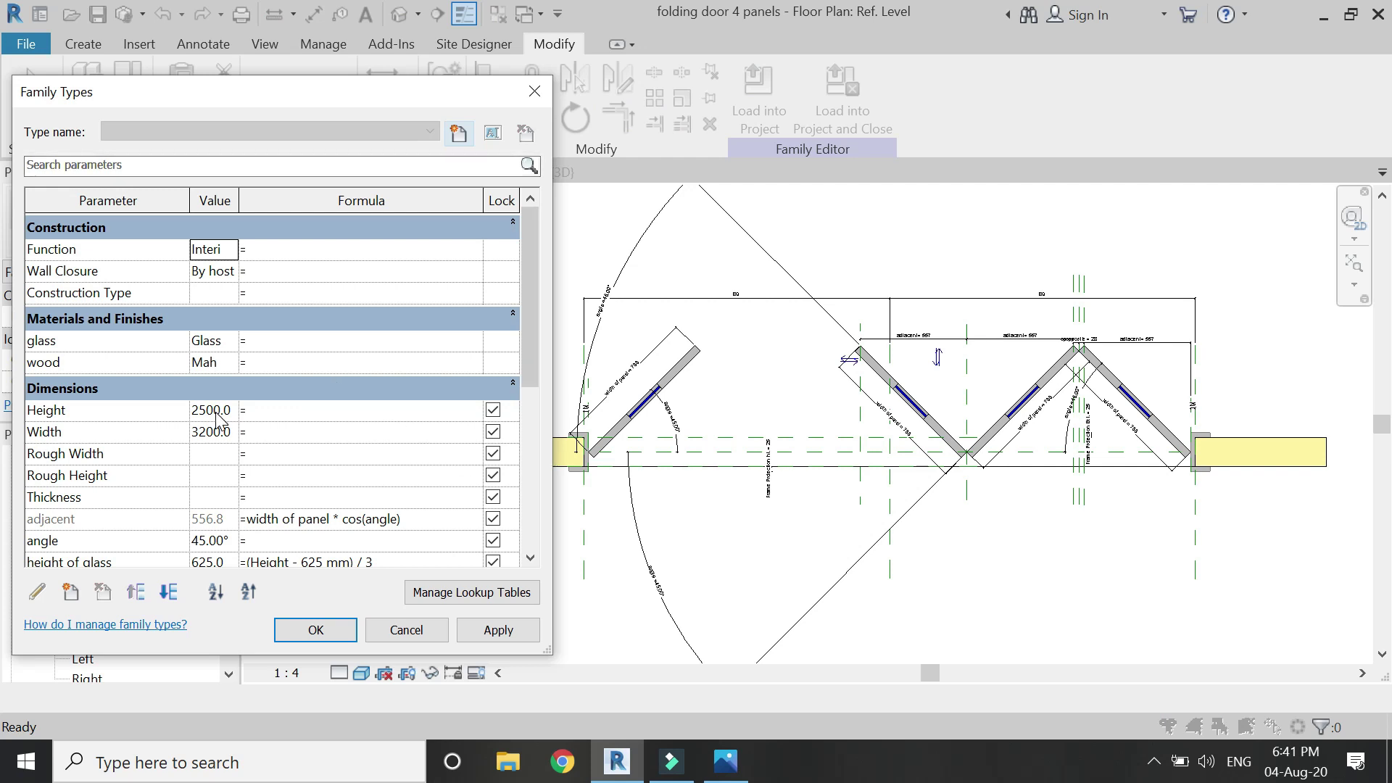
pyautogui.click(218, 540)
pyautogui.moveTo(230, 540); pyautogui.dragTo(150, 540)
pyautogui.write('0')
pyautogui.press('Tab')
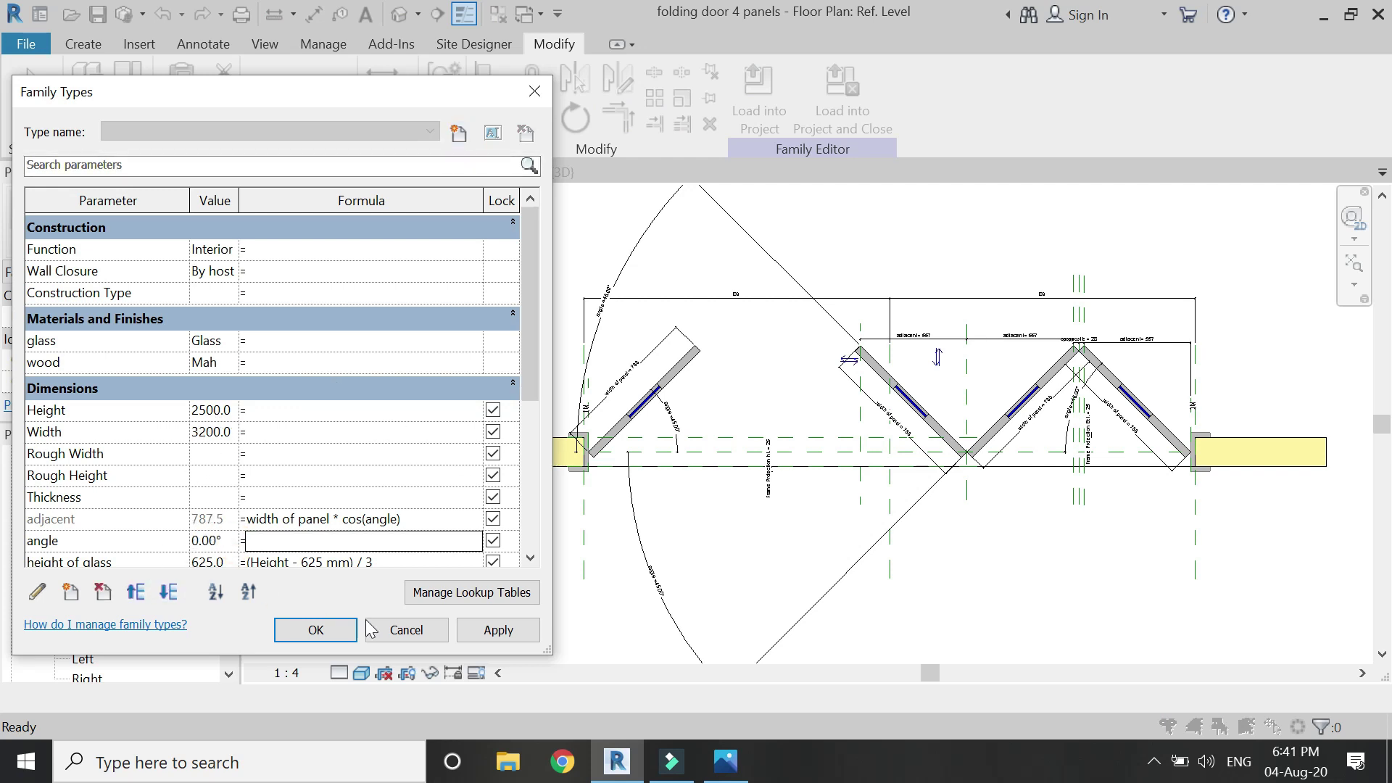
pyautogui.click(471, 636)
# Step: Flex the angle to 45° and then 90°, applying each value
pyautogui.click(226, 538)
pyautogui.write('45')
pyautogui.click(497, 630)
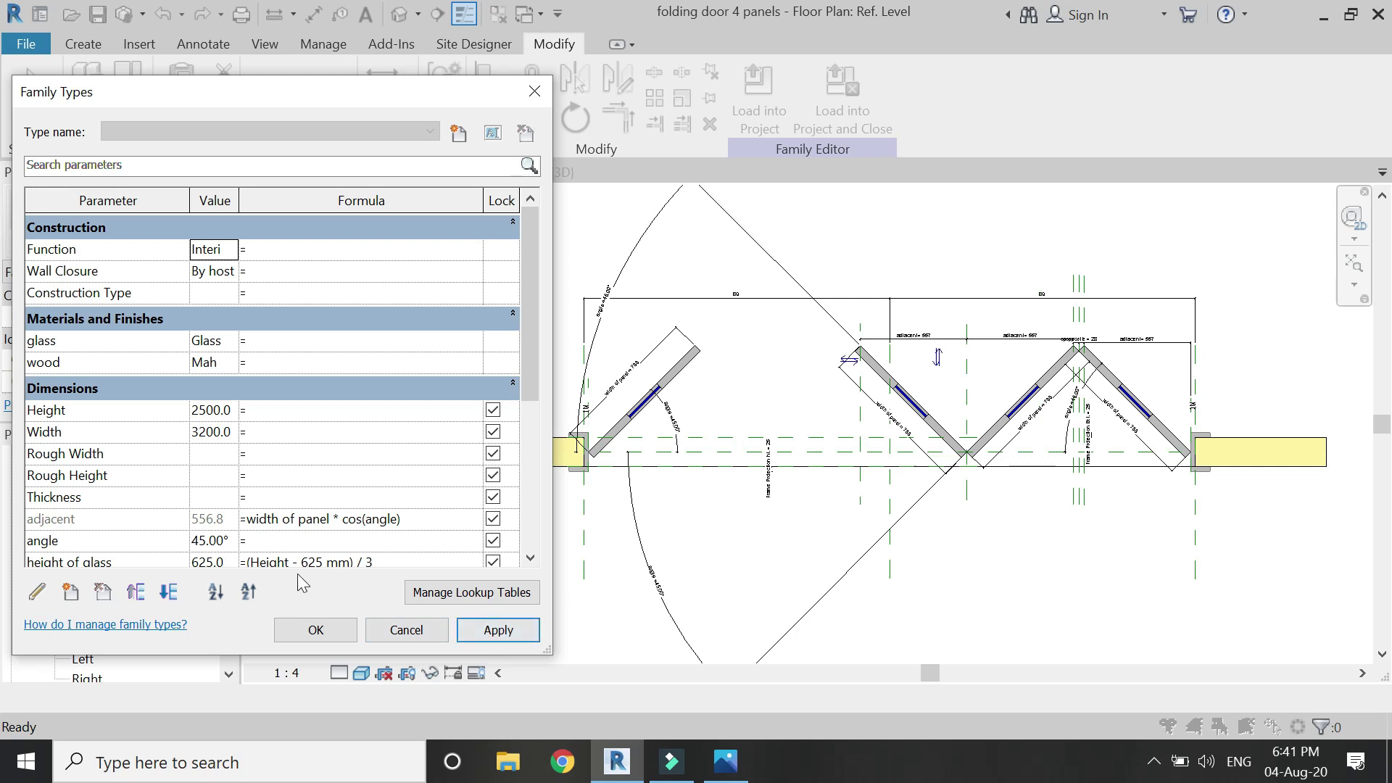
pyautogui.doubleClick(224, 540)
pyautogui.write('90')
pyautogui.press('Return')
pyautogui.click(498, 629)
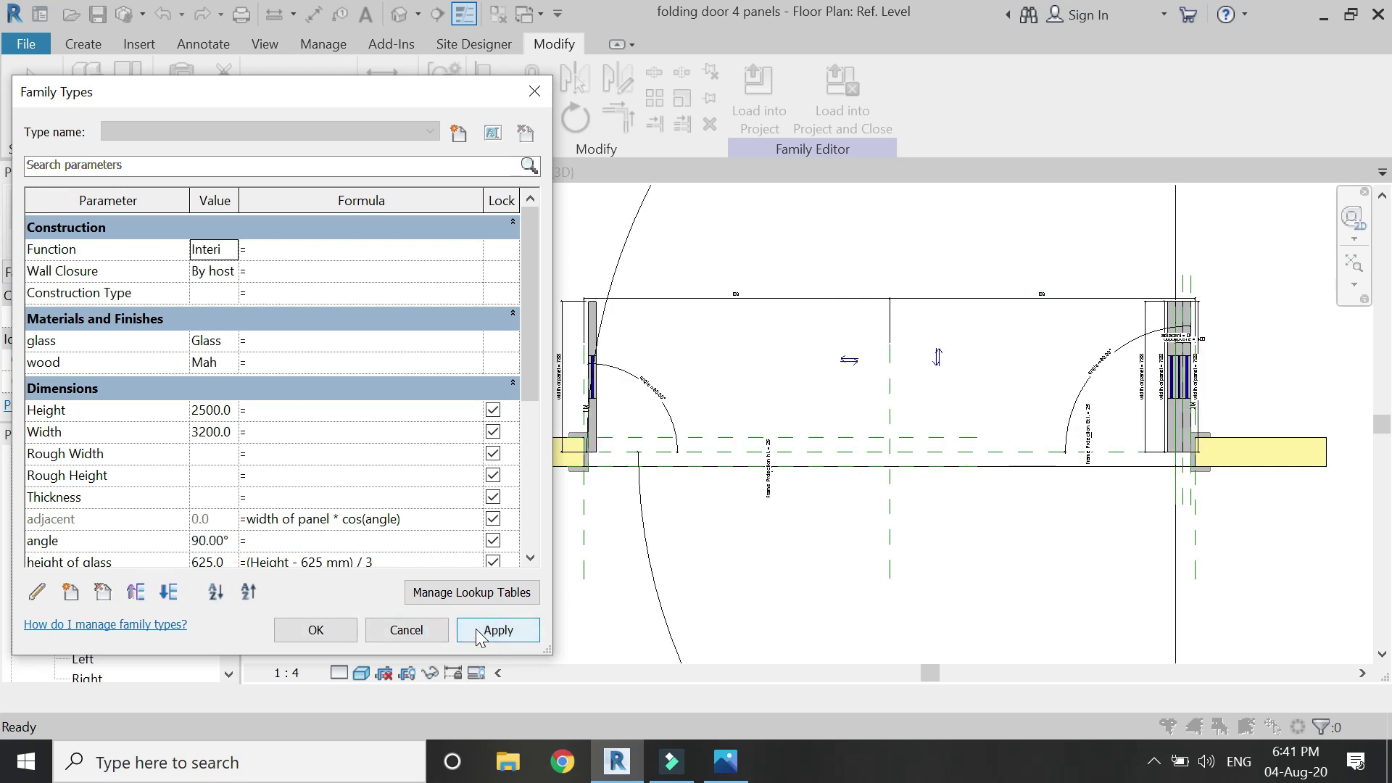
# Step: Test a 60° angle, then settle on 30° and close Family Types
pyautogui.doubleClick(227, 540)
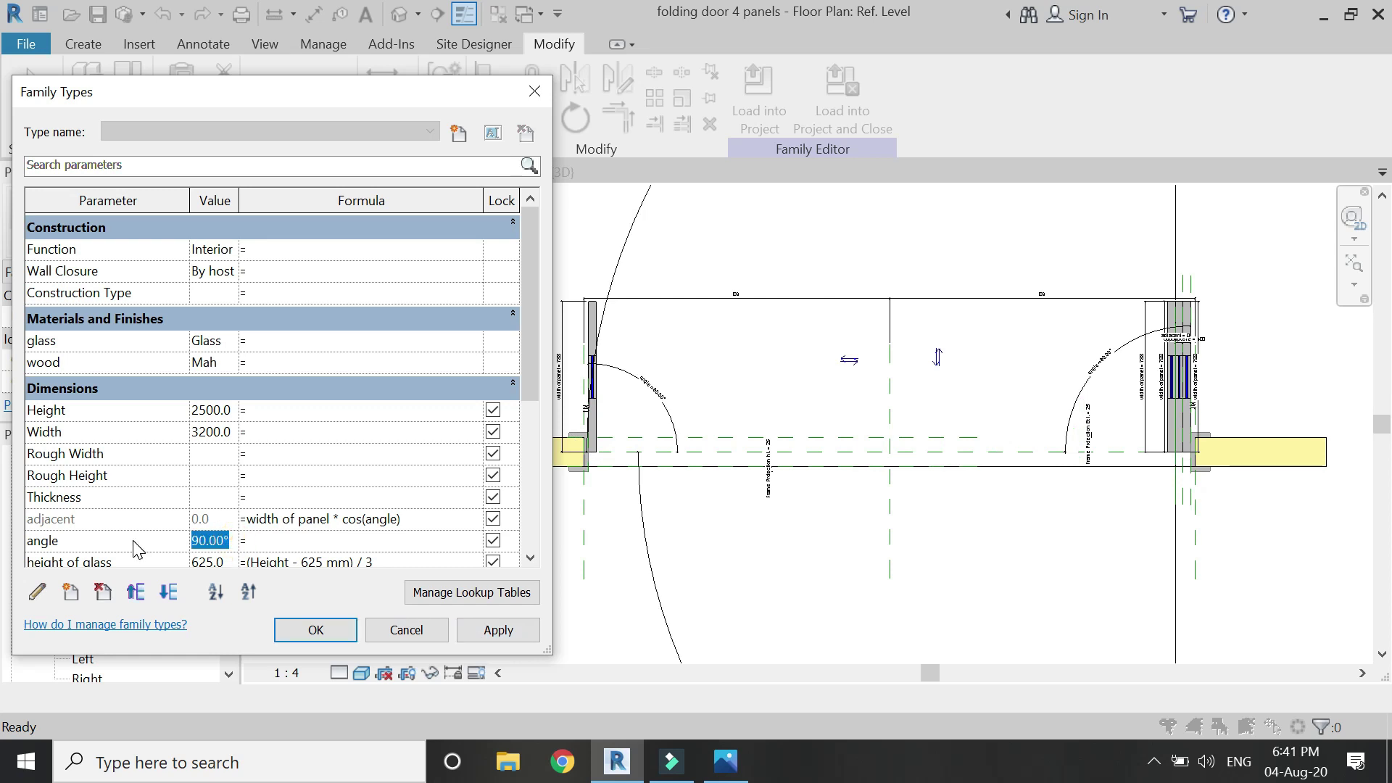
pyautogui.write('60')
pyautogui.press('Tab')
pyautogui.click(500, 630)
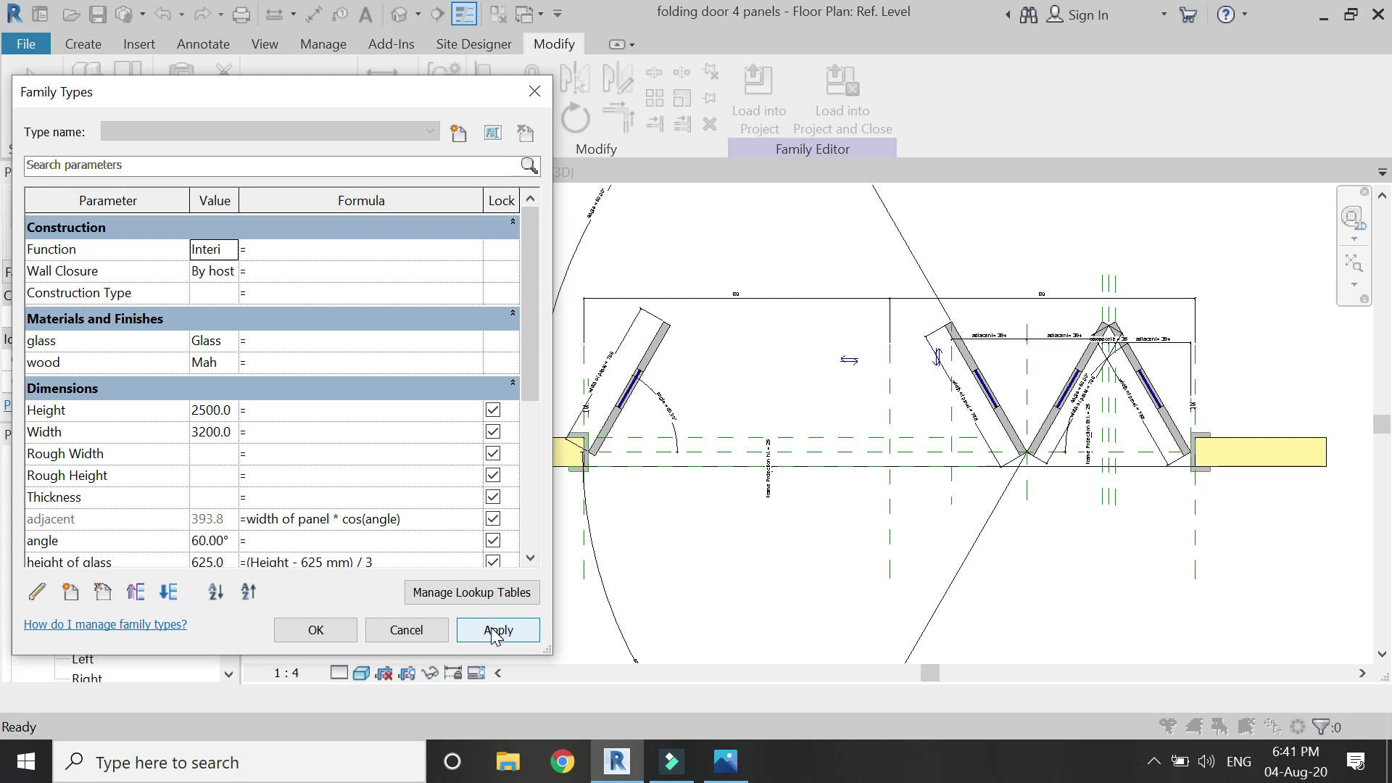
pyautogui.click(233, 555)
pyautogui.doubleClick(233, 516)
pyautogui.press('Tab')
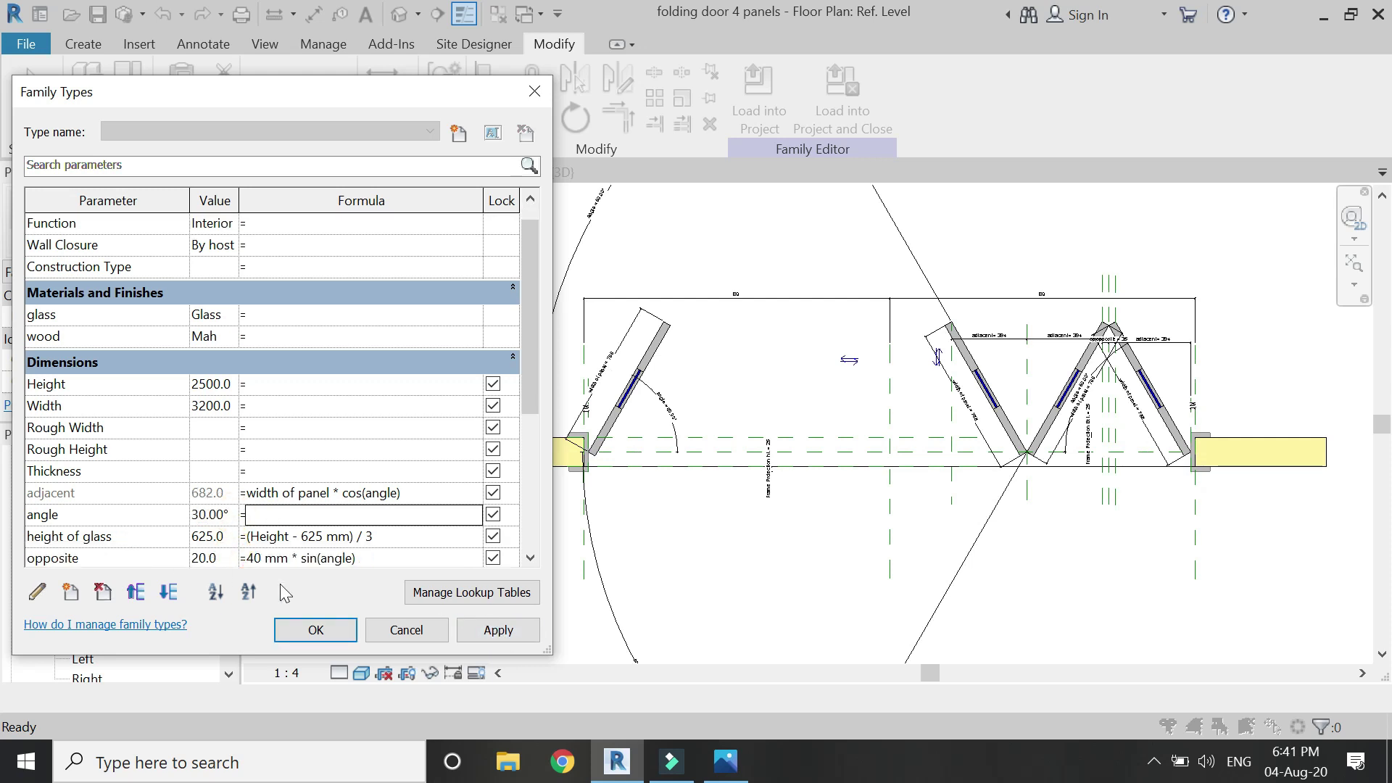
pyautogui.click(497, 631)
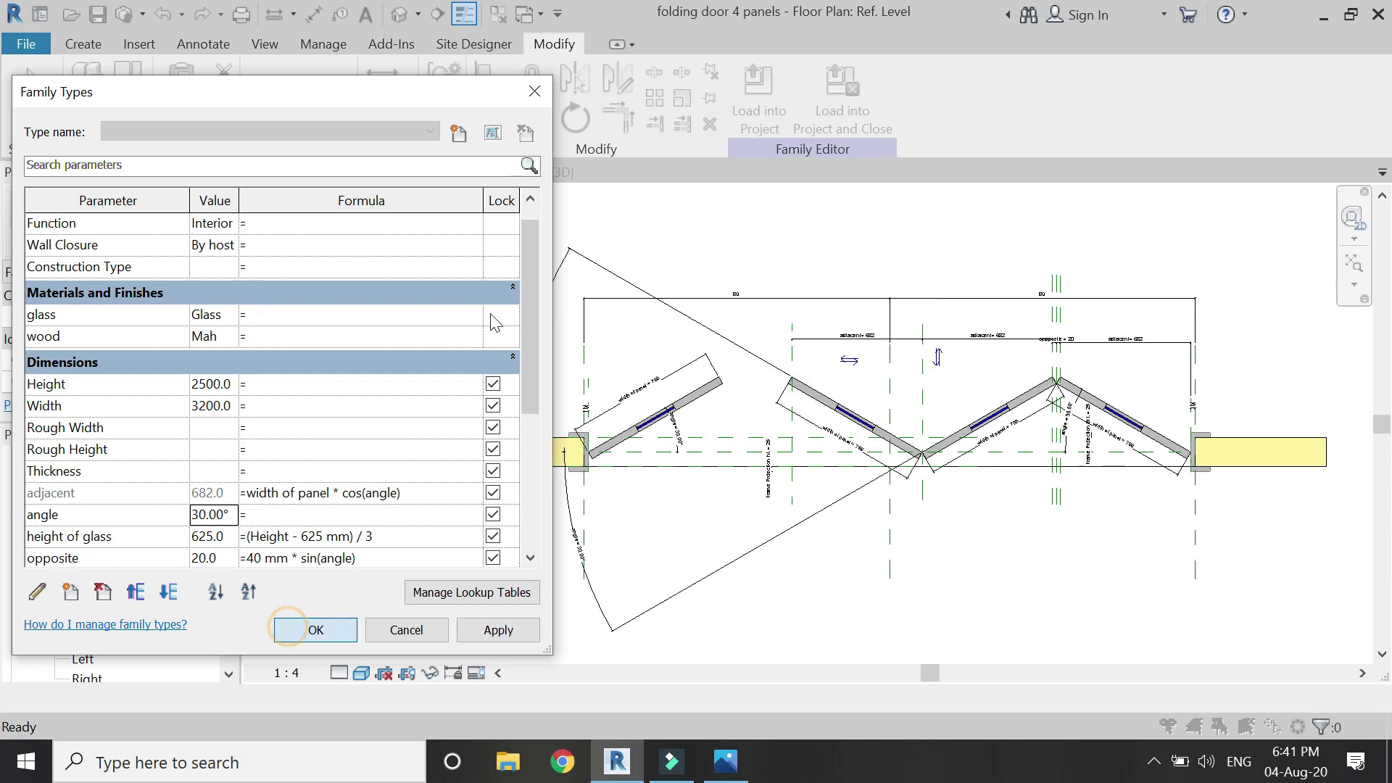
pyautogui.click(315, 629)
# Step: In the Interior elevation, flex the door Height to 3200 and apply it
pyautogui.click(406, 174)
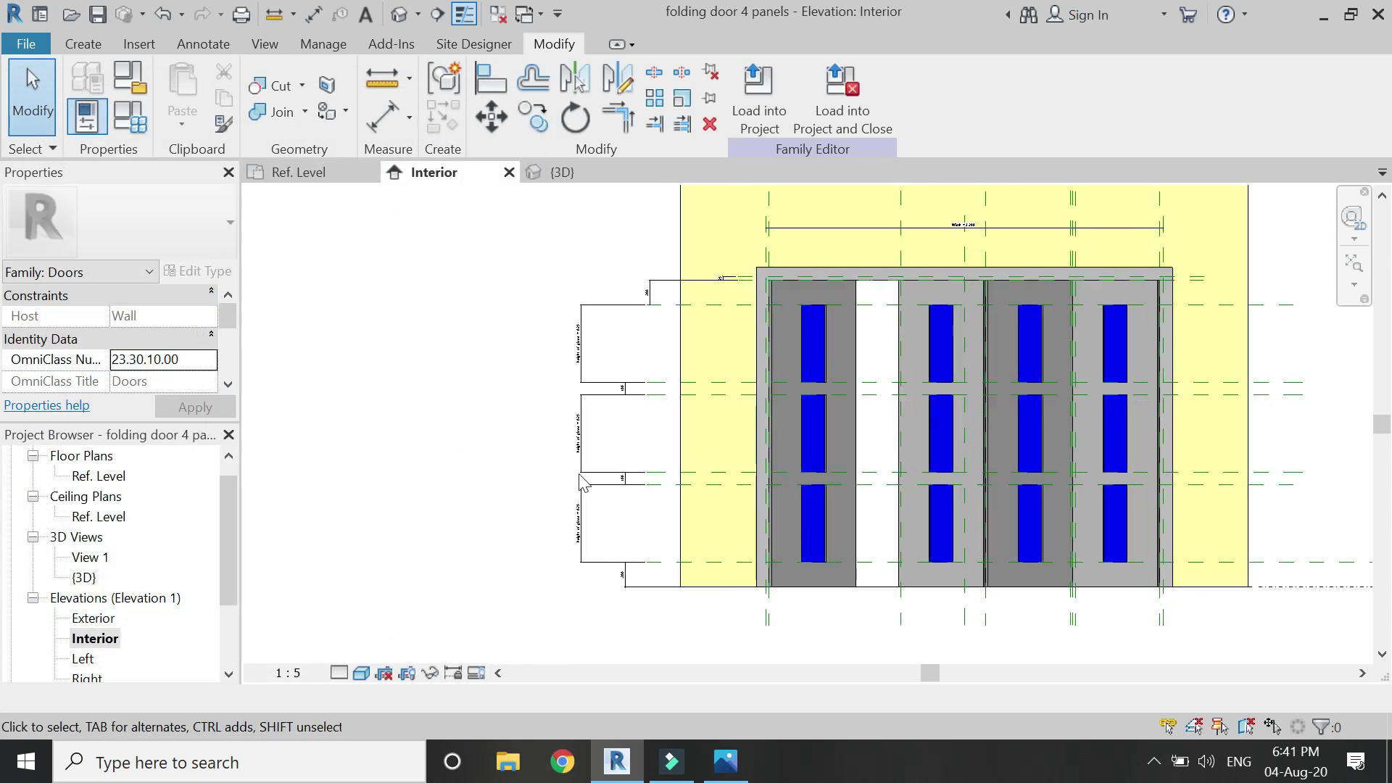
pyautogui.click(130, 119)
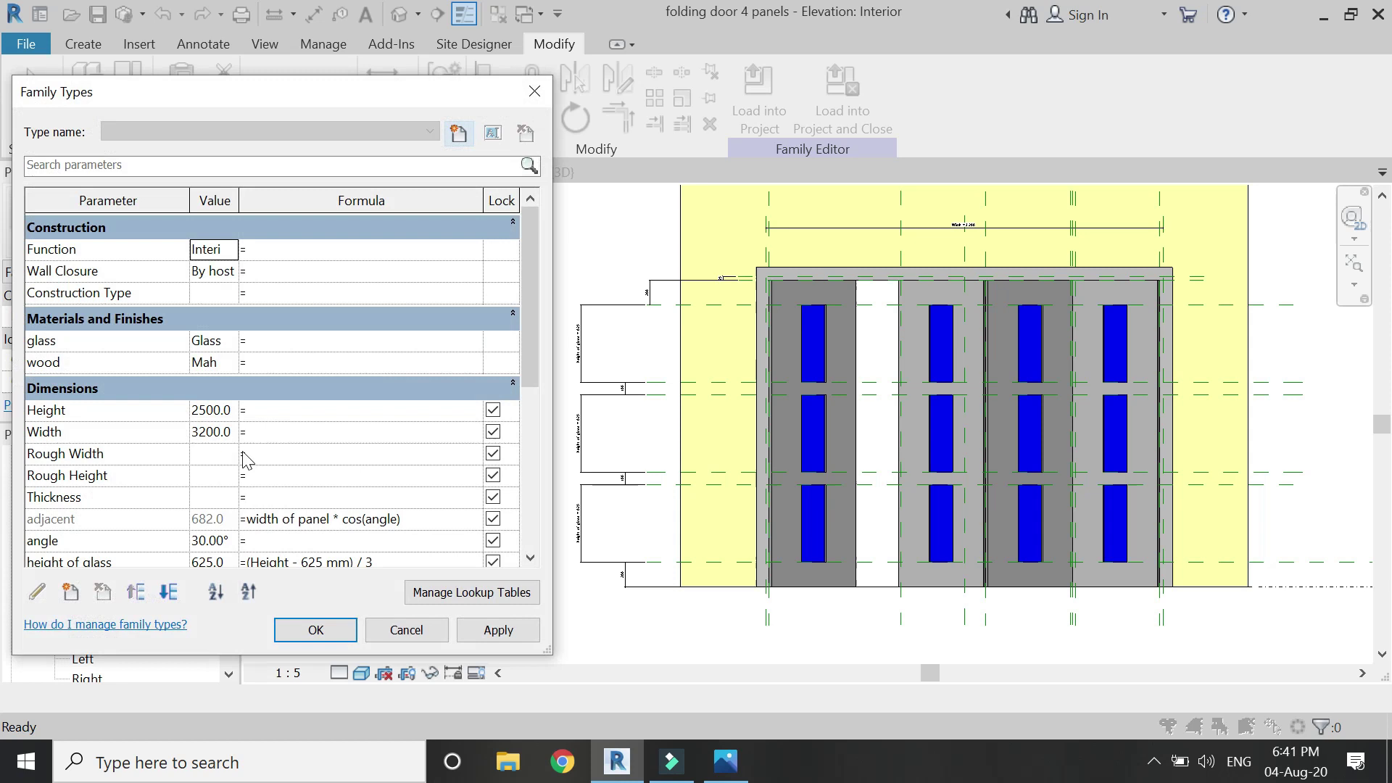
pyautogui.scroll(-2, 228, 527)
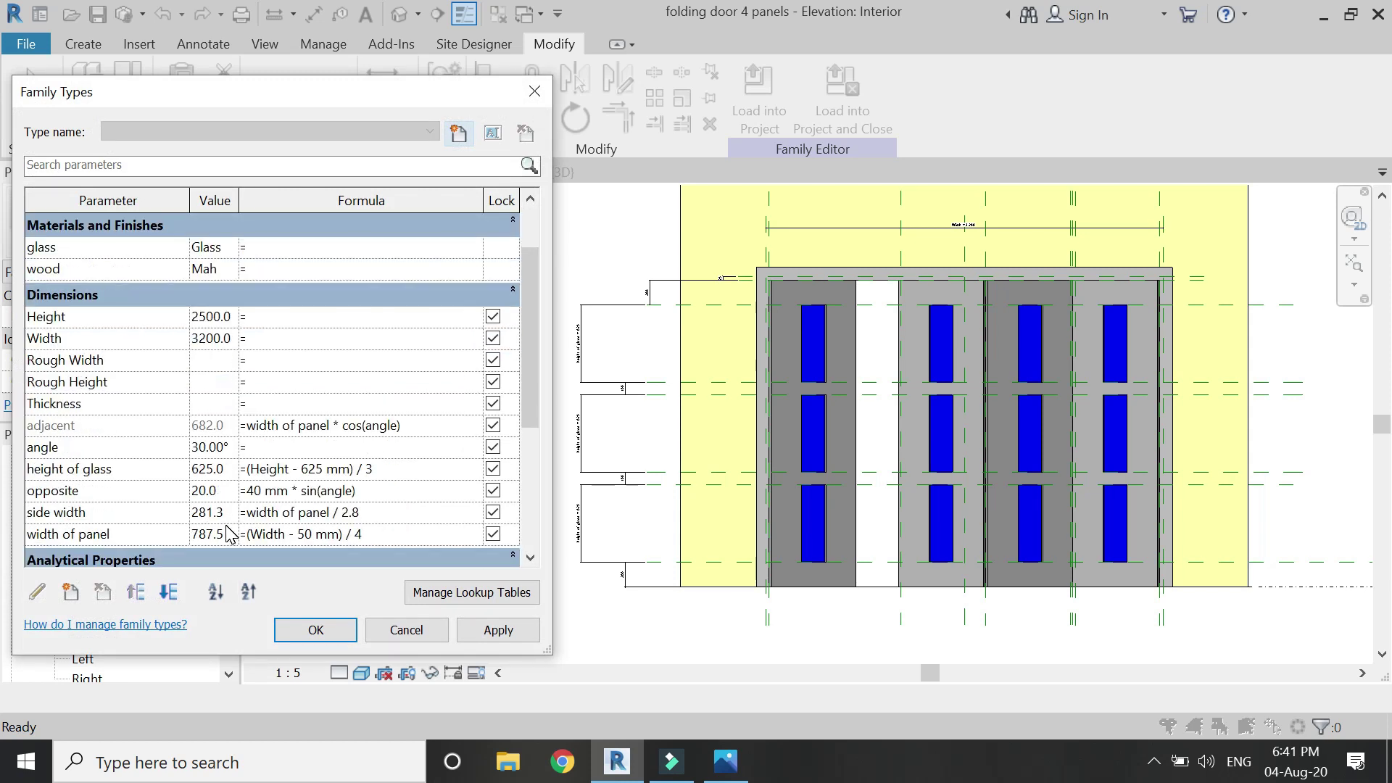
pyautogui.click(235, 316)
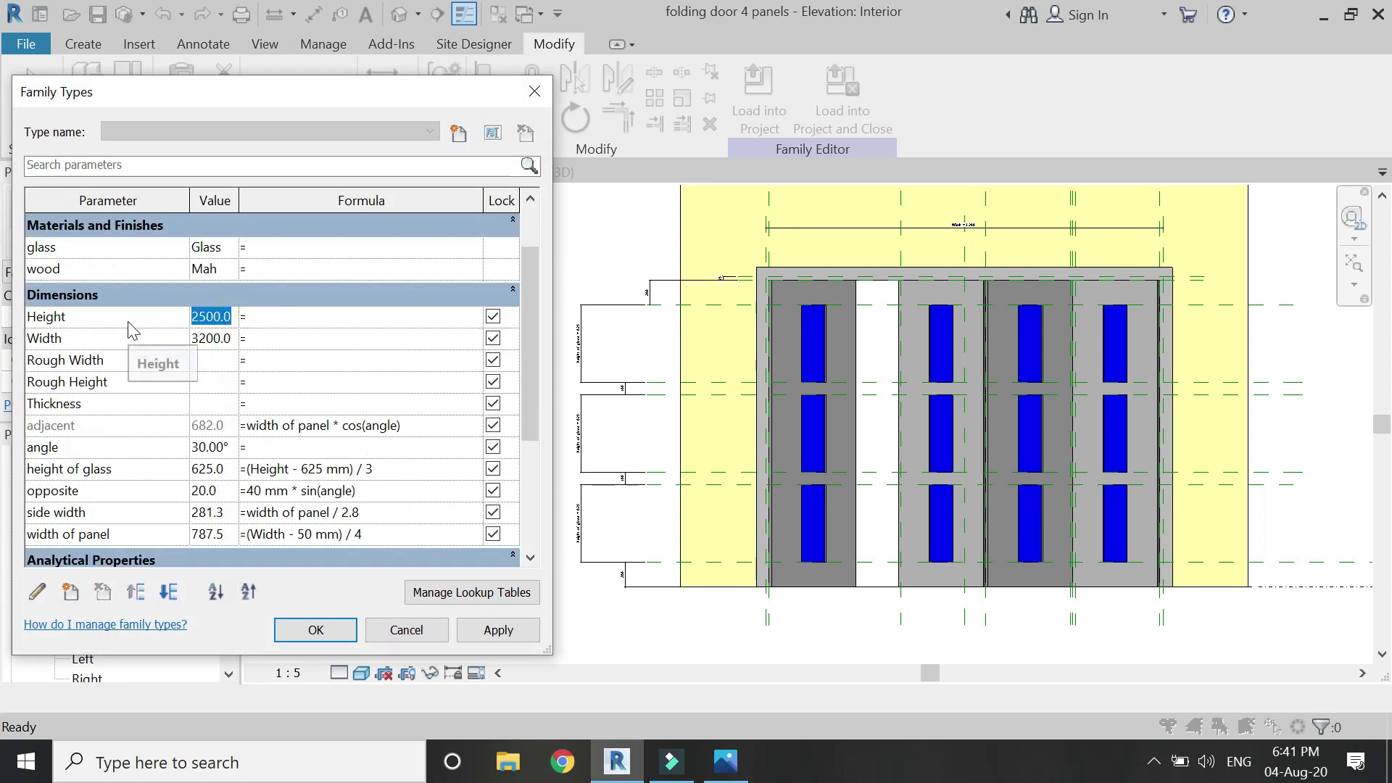
pyautogui.write('3')
pyautogui.press('Tab')
pyautogui.click(472, 631)
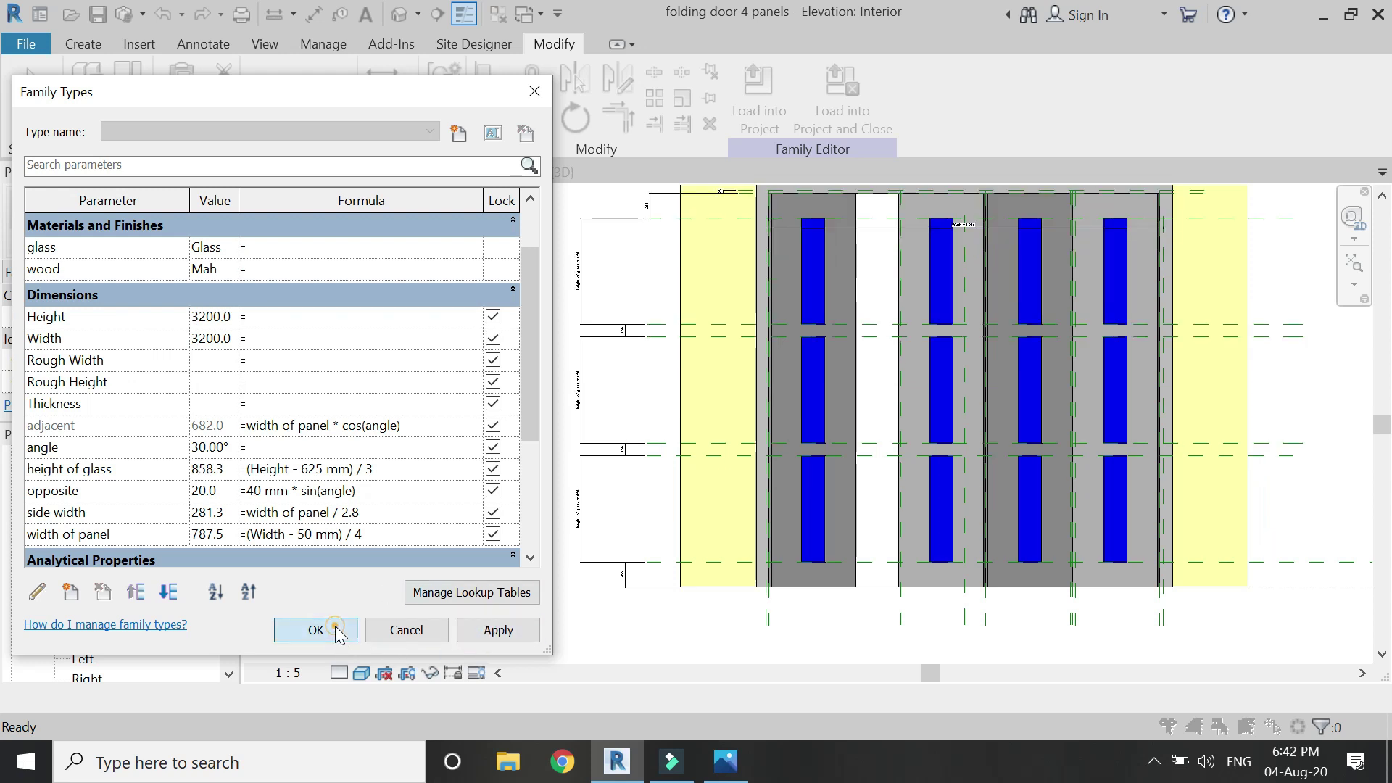
pyautogui.click(313, 628)
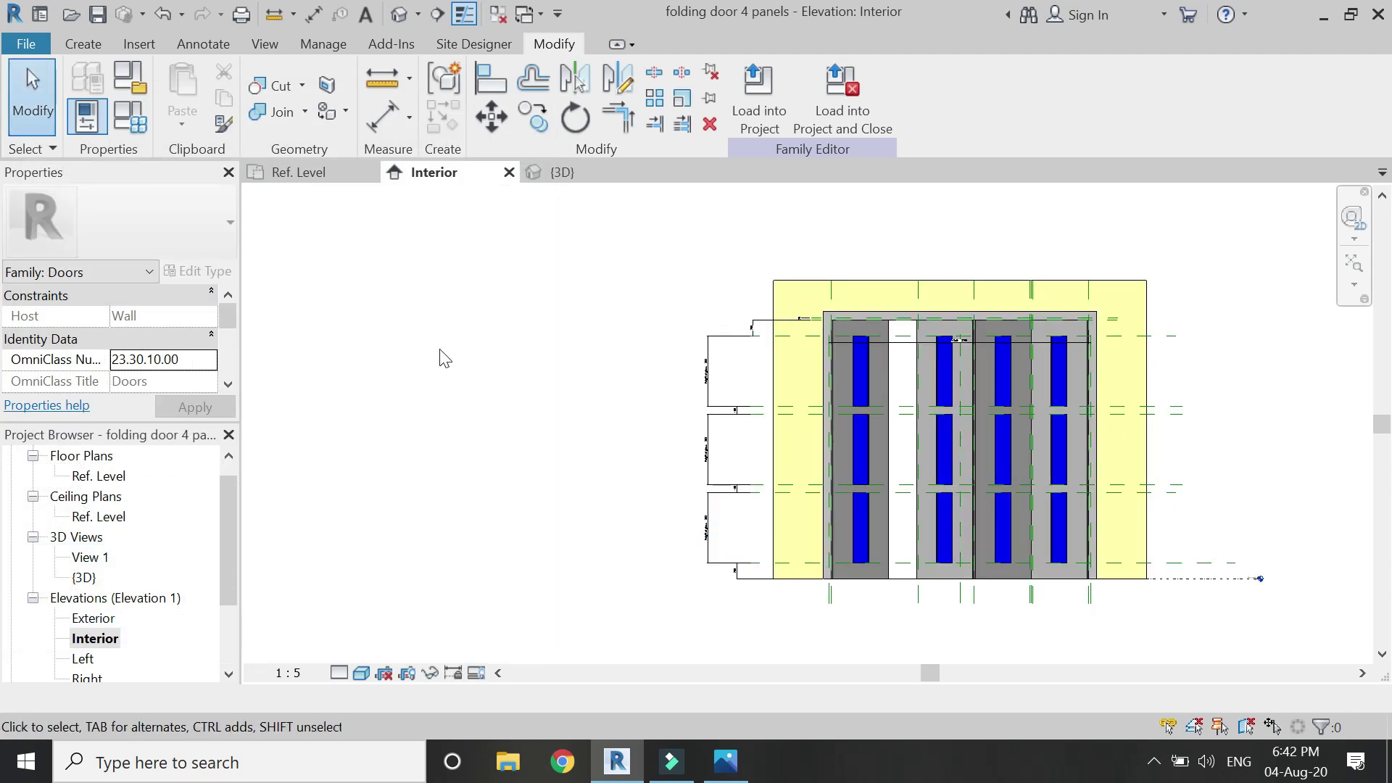
# Step: Change the door Height to 2800 and apply it
pyautogui.click(130, 119)
pyautogui.click(230, 410)
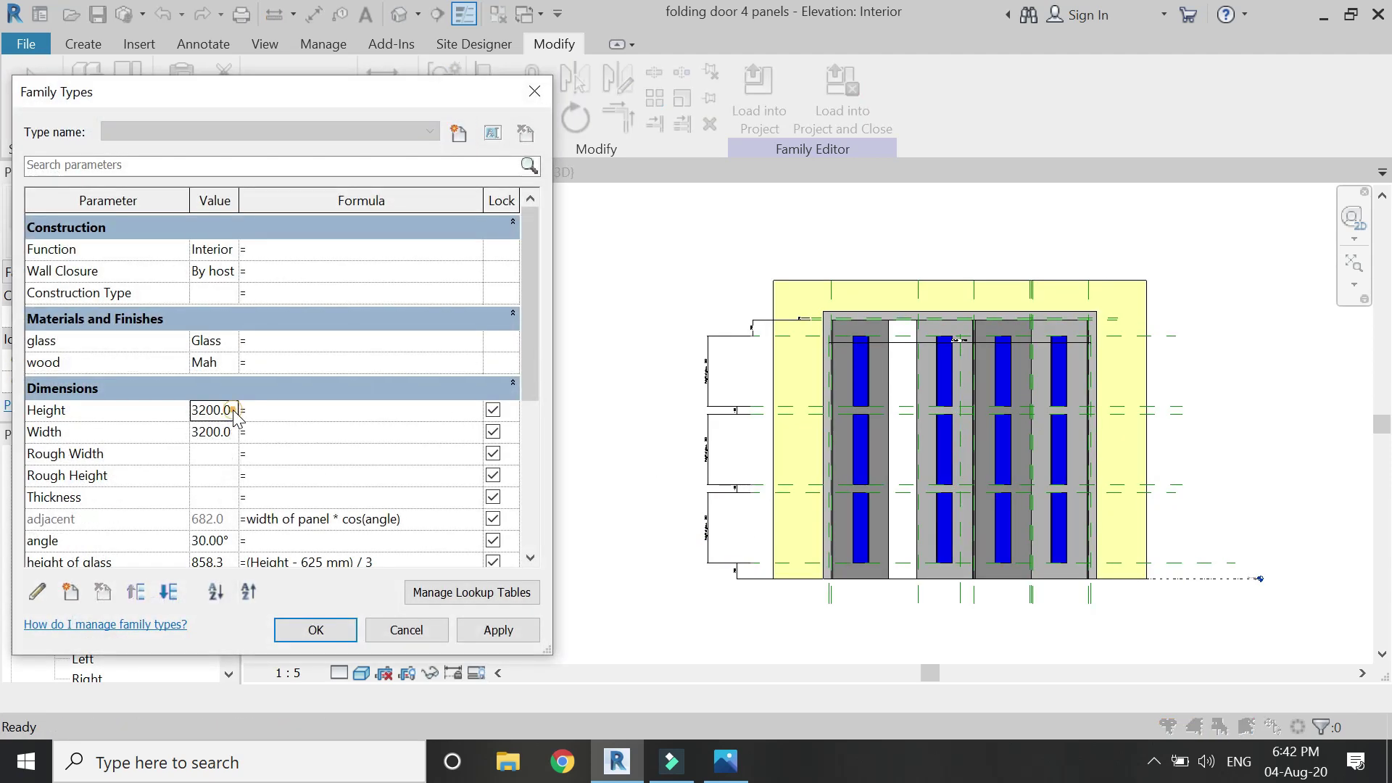
pyautogui.write('2800')
pyautogui.press('Tab')
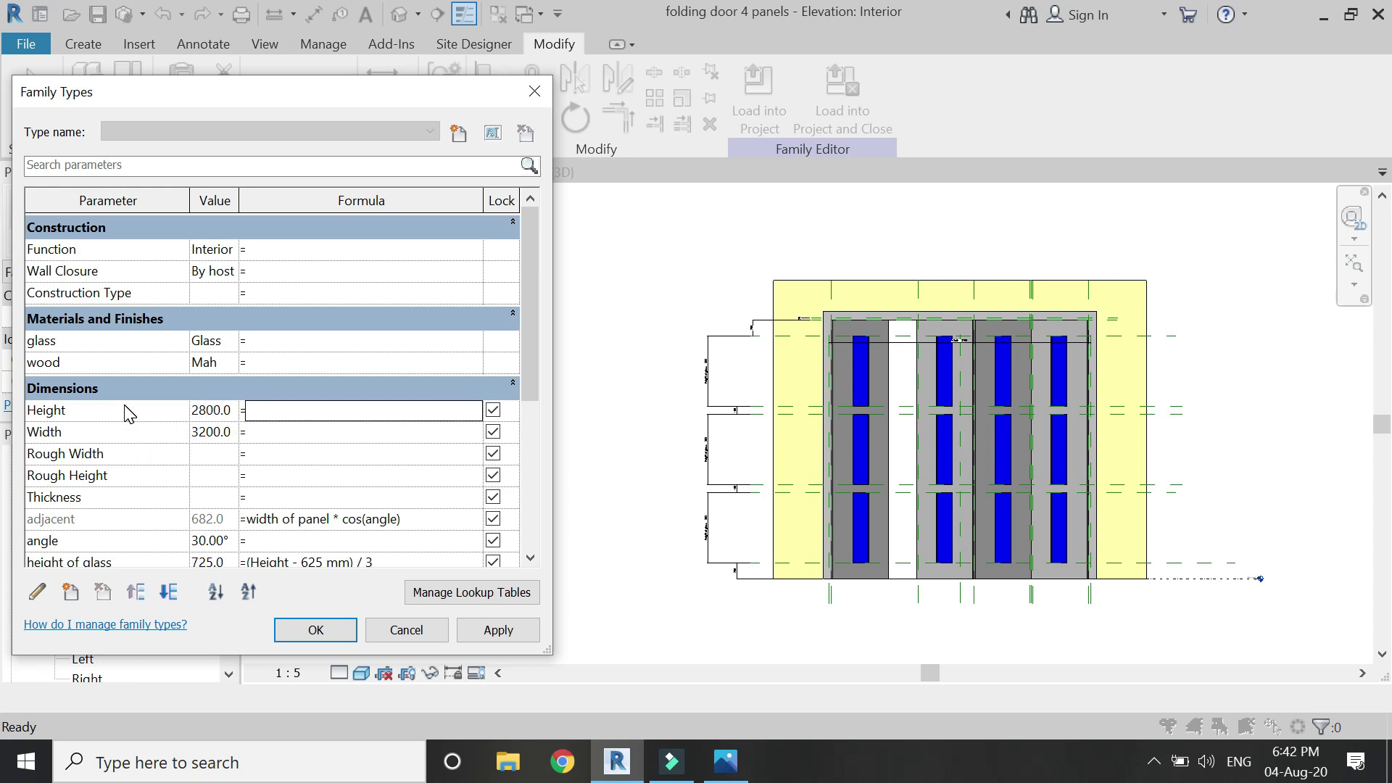
pyautogui.click(529, 633)
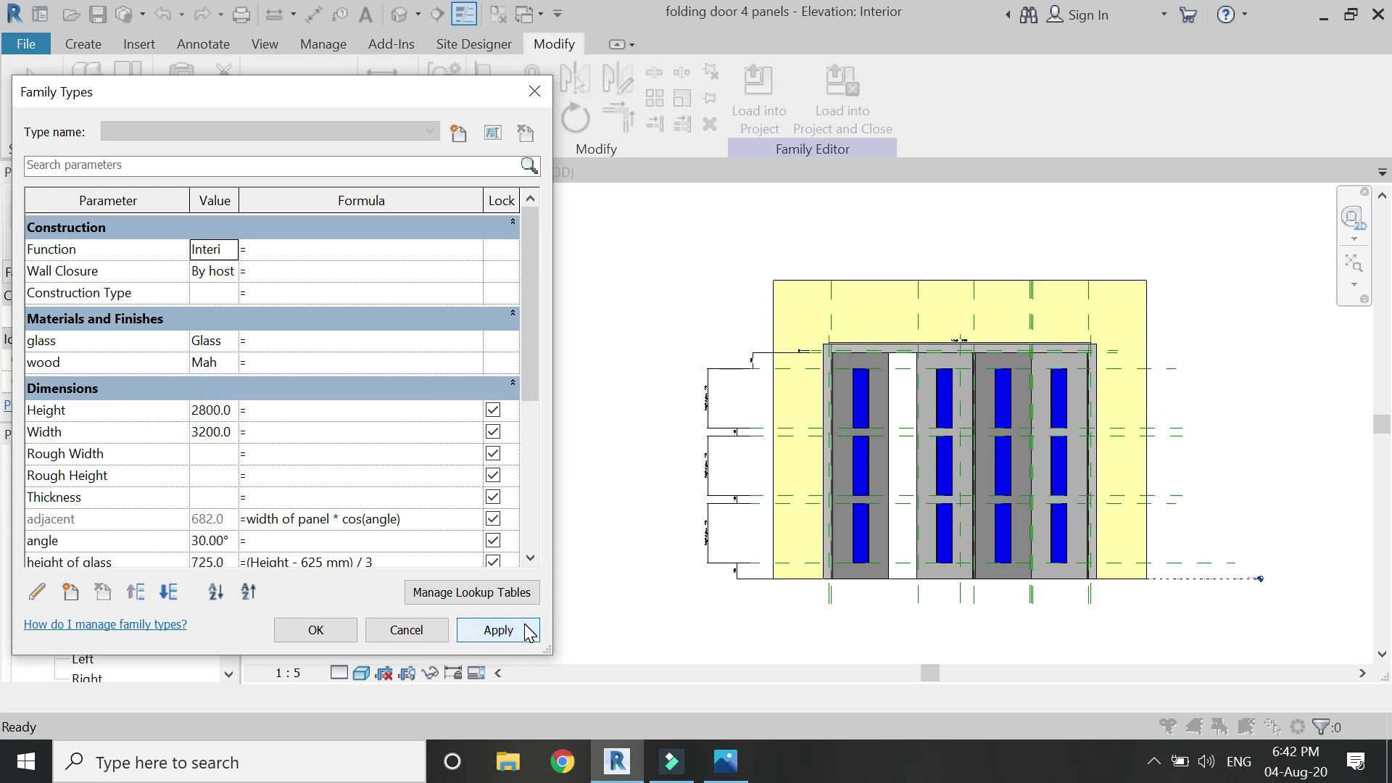
# Step: Apply a door Width of 4000, then start entering another Width value
pyautogui.click(231, 432)
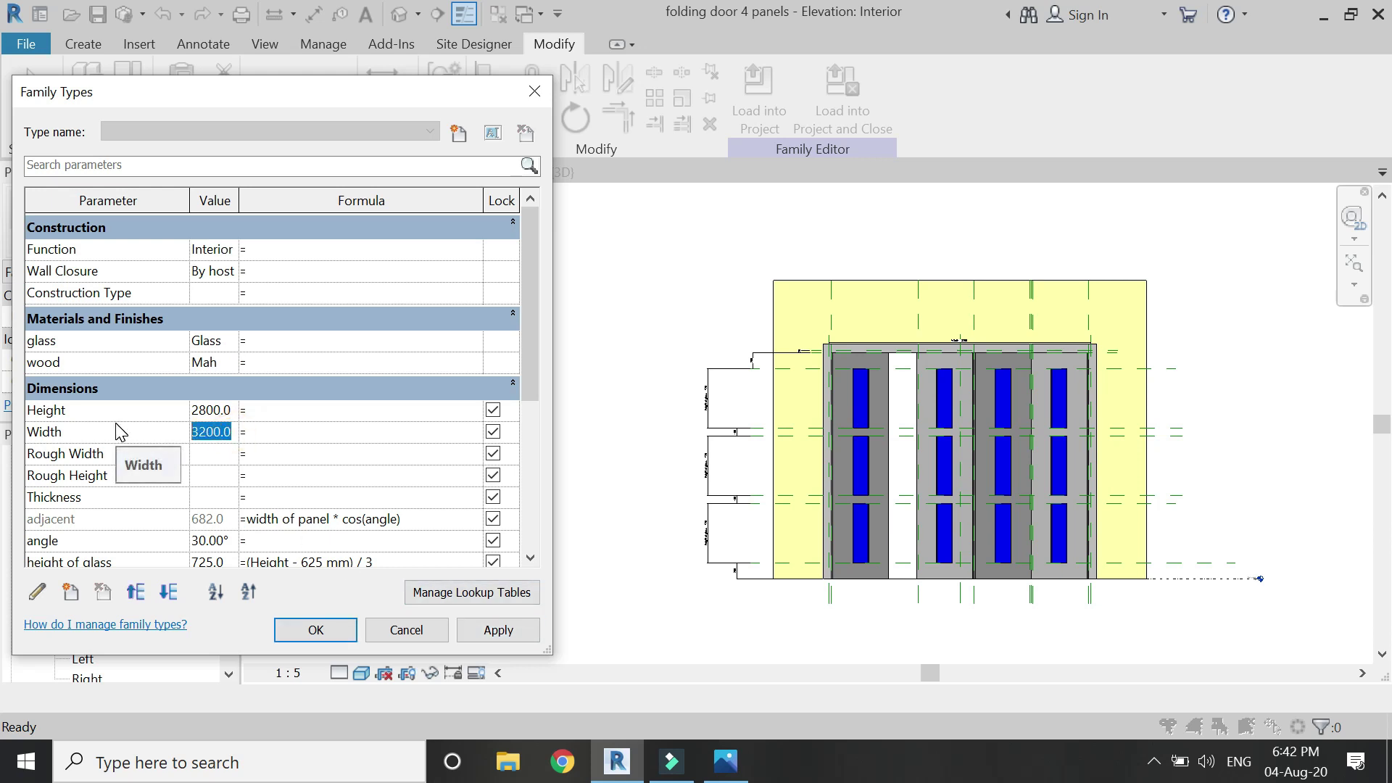
pyautogui.write('4000')
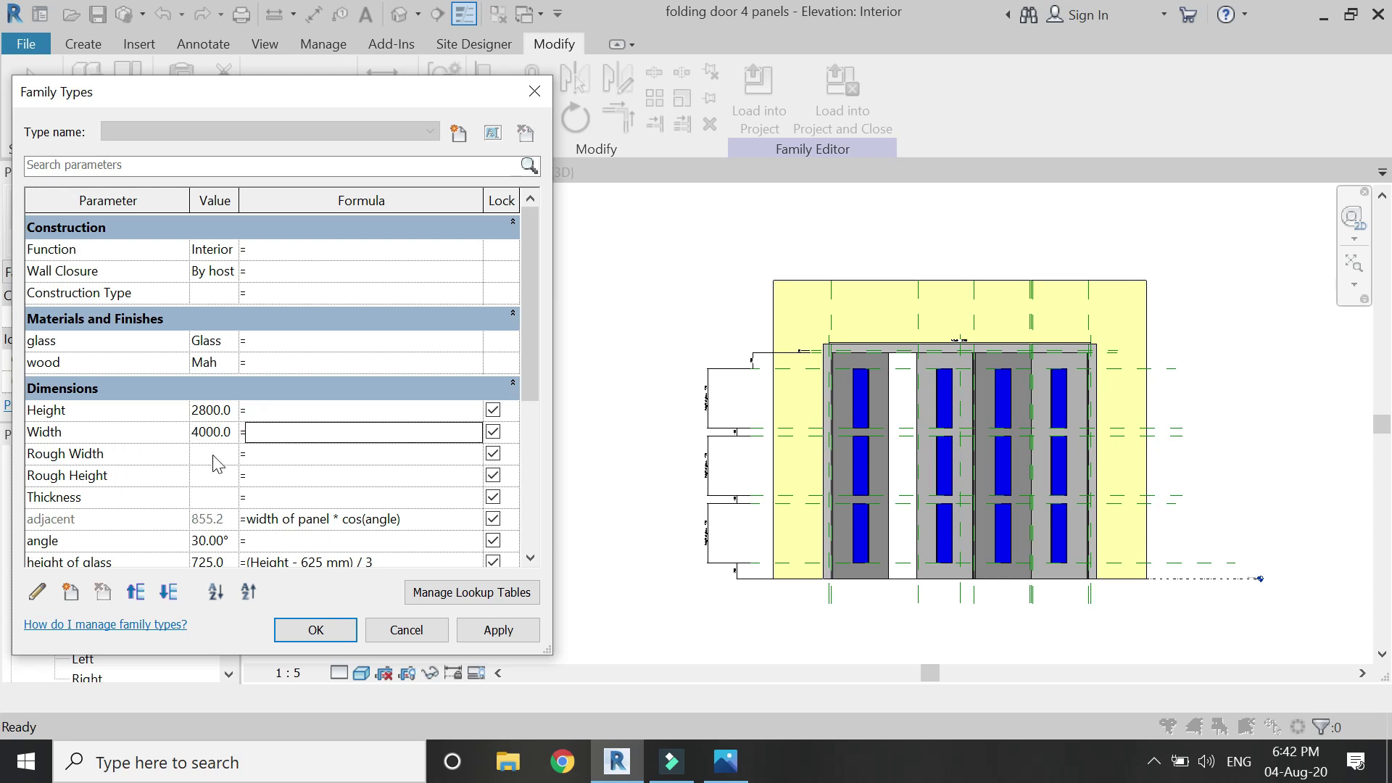
pyautogui.click(528, 628)
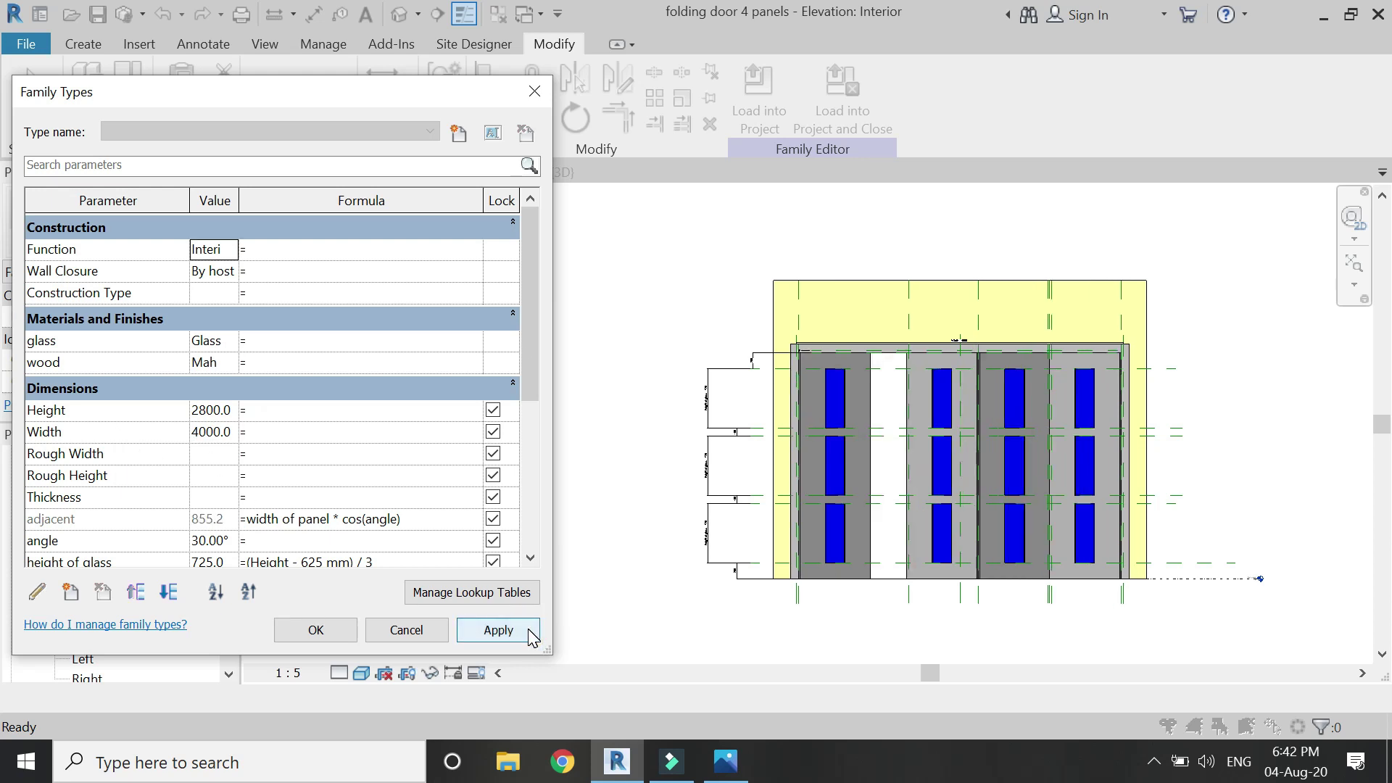
pyautogui.click(230, 431)
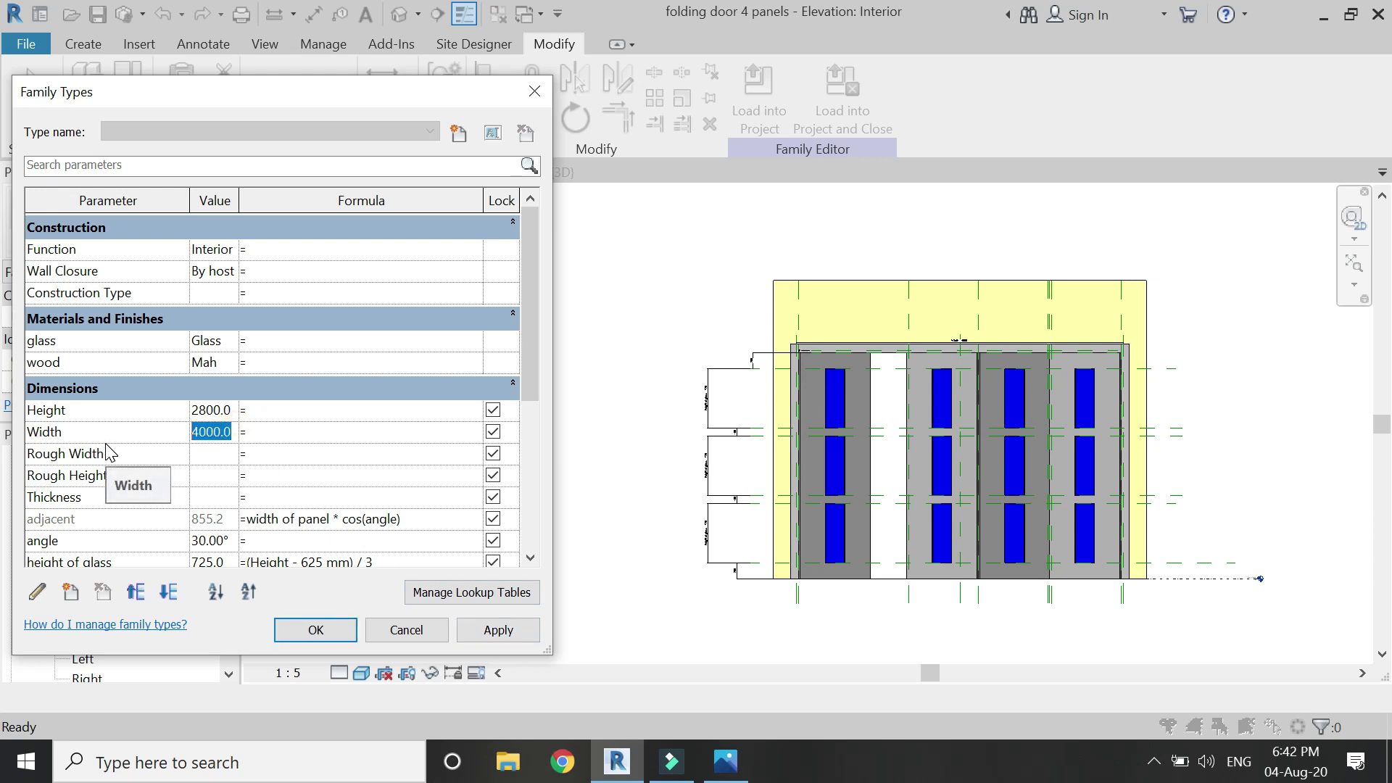
pyautogui.write('28')
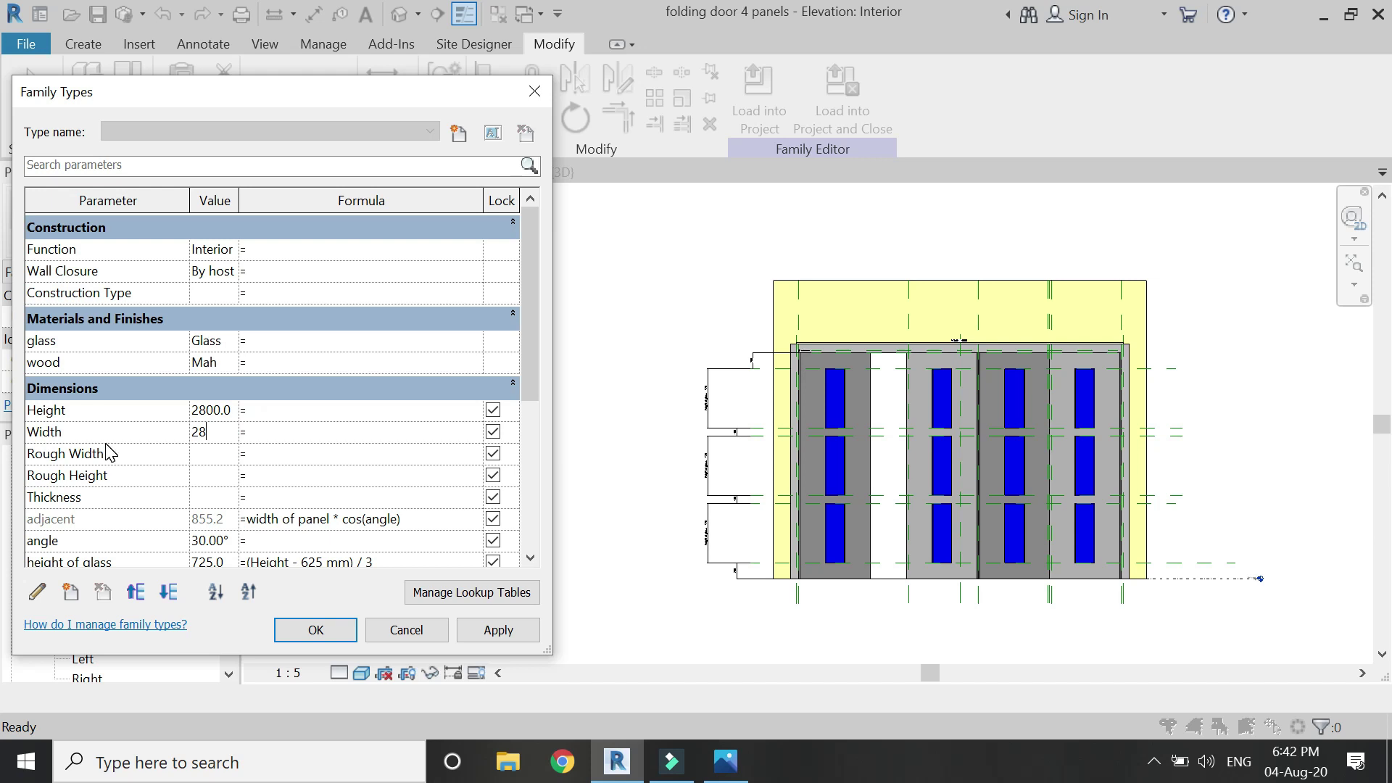